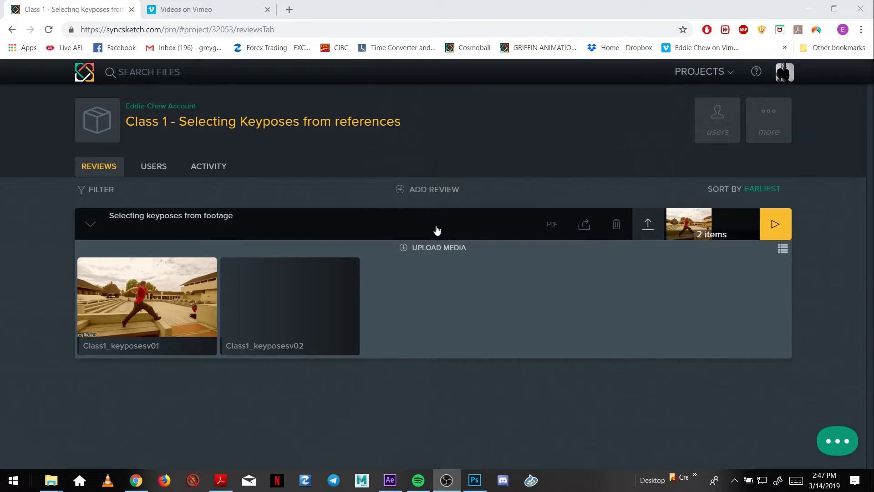
# Create a new review named "Class 1 footage" in the project.
pyautogui.click(405, 190)
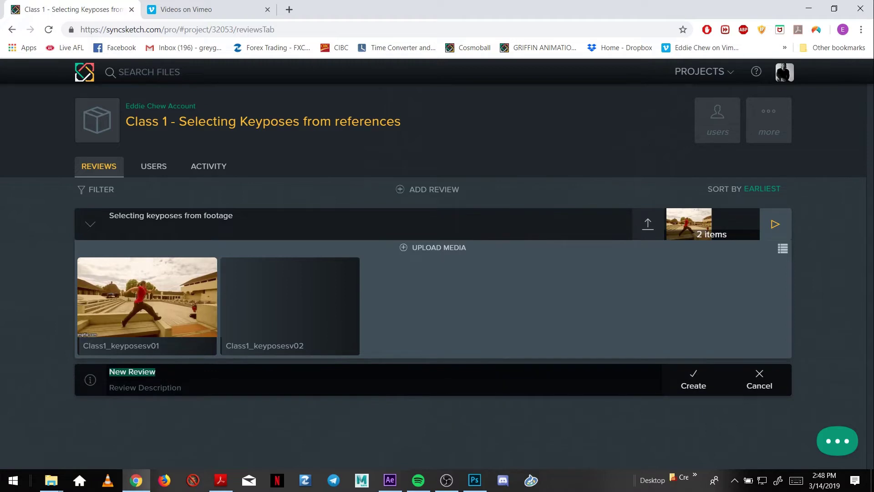
pyautogui.write('Class 1 footage')
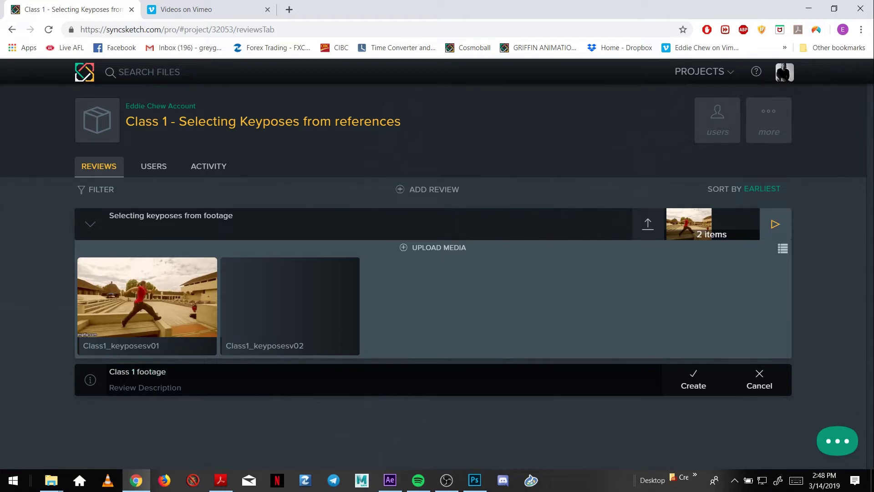
pyautogui.click(692, 381)
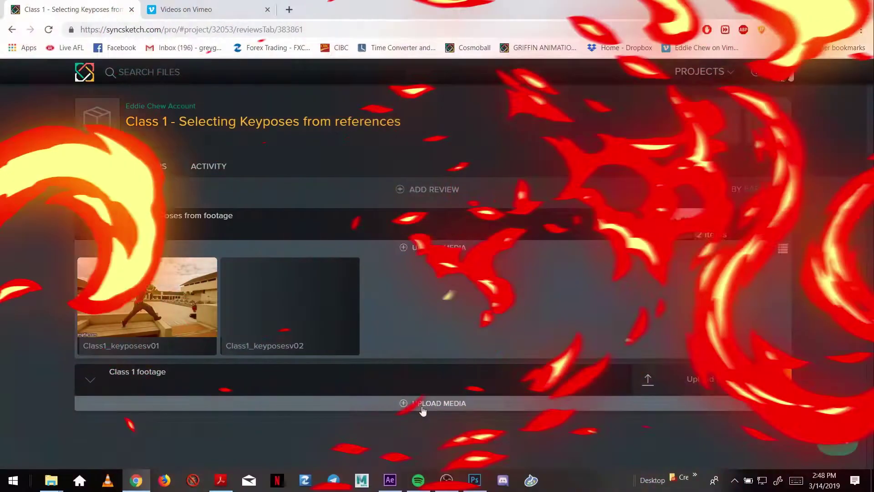
# Upload the video "Class1_Selecting your keyposes from footage_7.13mins.mp4" to the Class 1 footage review.
pyautogui.click(424, 403)
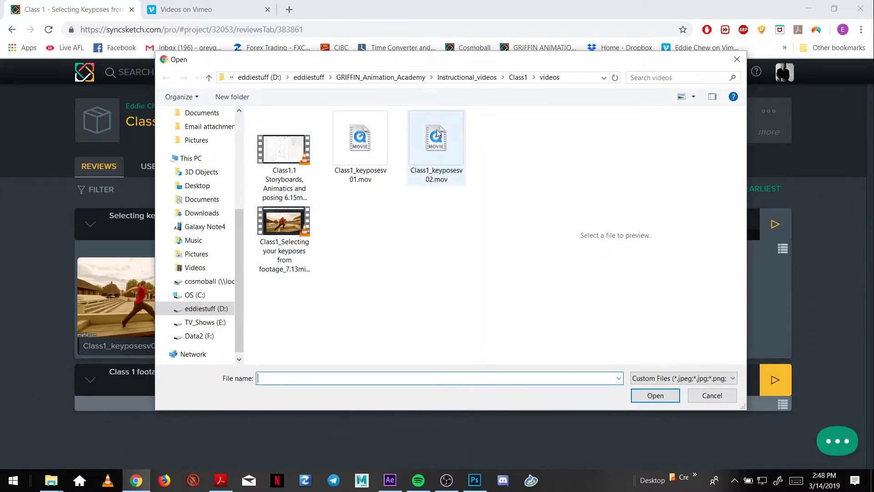
pyautogui.click(305, 229)
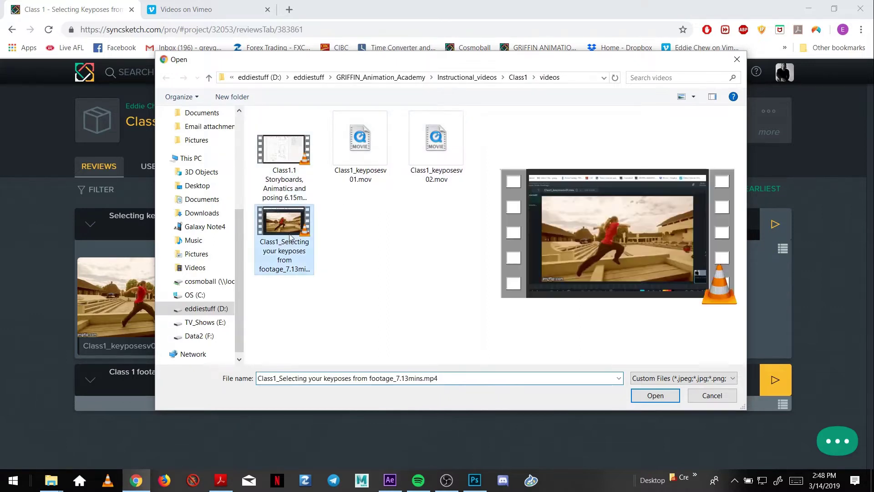
pyautogui.click(655, 395)
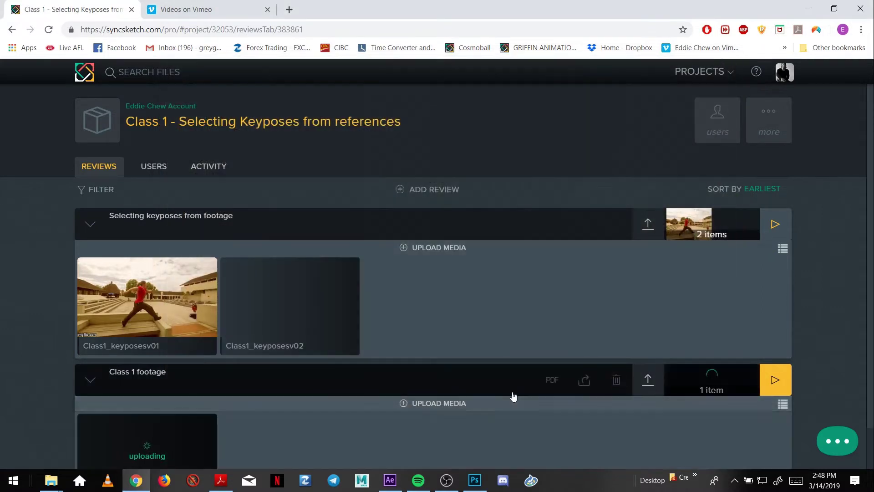
# Upload jump.jpg from the Class1 images folder to the Class 1 footage review.
pyautogui.scroll(-1, 461, 366)
pyautogui.click(431, 356)
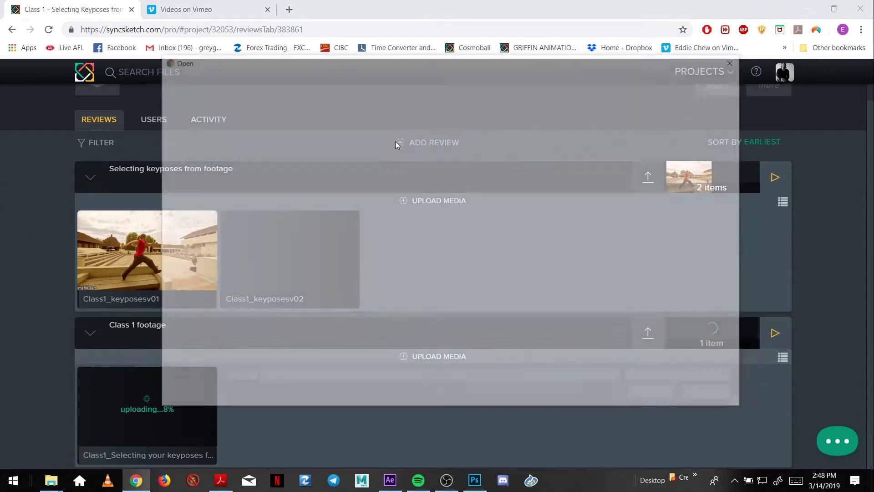
pyautogui.click(469, 79)
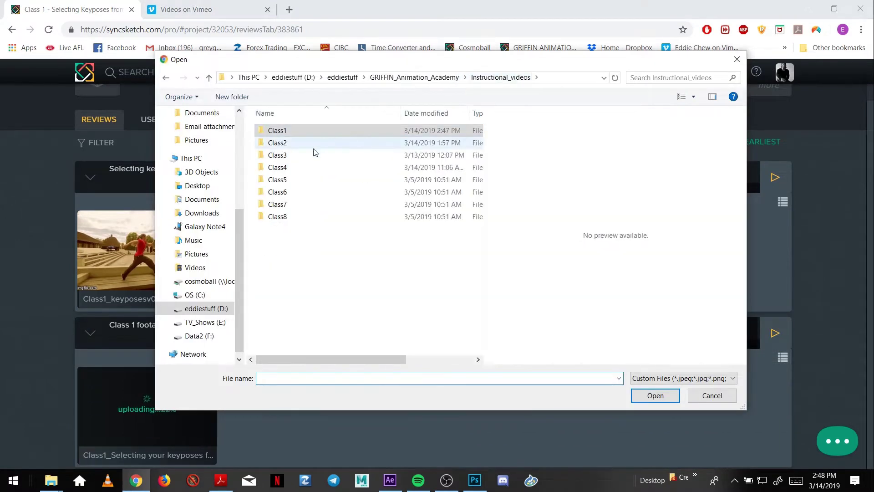
pyautogui.doubleClick(292, 132)
pyautogui.doubleClick(287, 139)
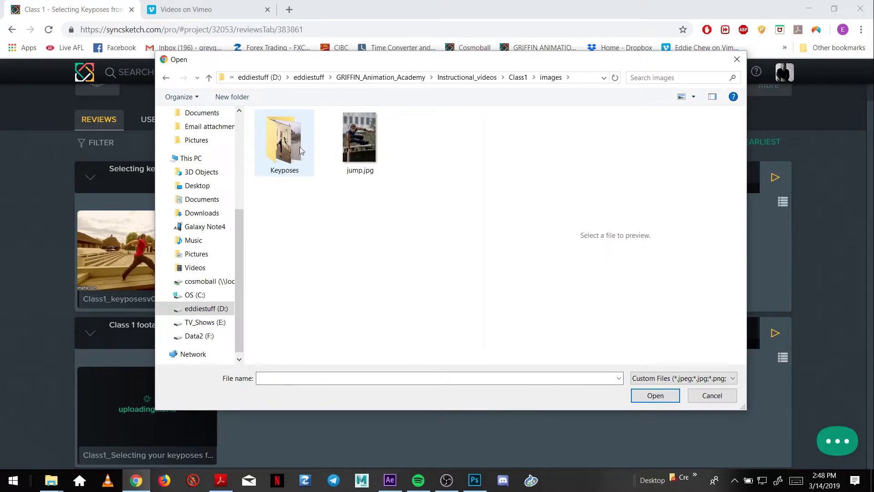
pyautogui.doubleClick(360, 136)
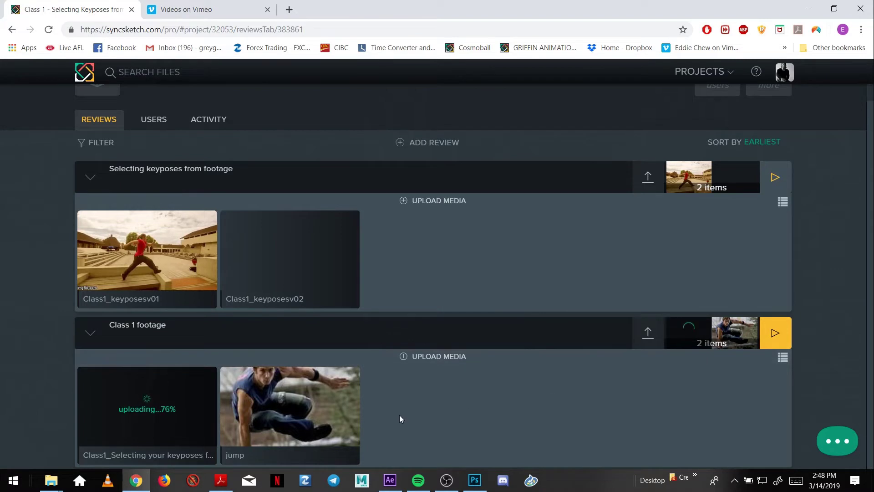
# Open the jump image for review and trace the jumping man's head, arms and legs in red at brush size 2.
pyautogui.click(293, 409)
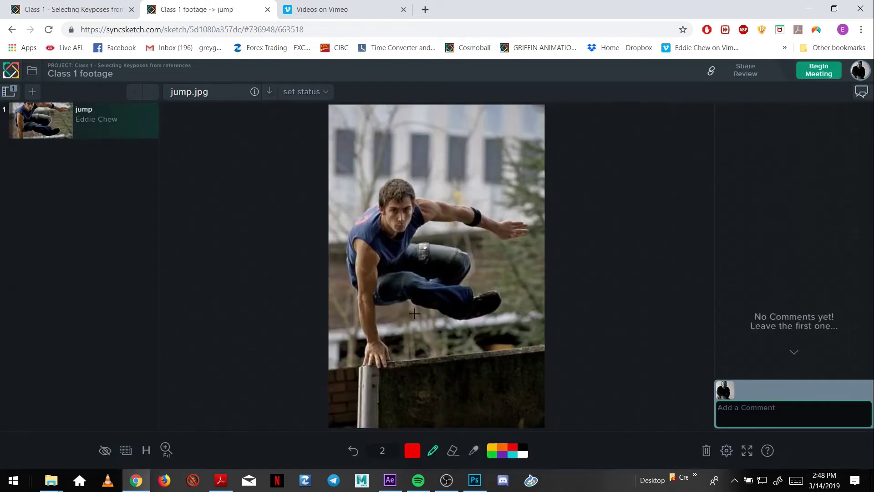
pyautogui.click(433, 455)
pyautogui.moveTo(387, 223)
pyautogui.mouseDown()
pyautogui.moveTo(416, 199)
pyautogui.moveTo(388, 228)
pyautogui.moveTo(421, 204)
pyautogui.moveTo(511, 221)
pyautogui.moveTo(438, 227)
pyautogui.moveTo(484, 250)
pyautogui.moveTo(444, 286)
pyautogui.moveTo(352, 248)
pyautogui.moveTo(366, 373)
pyautogui.mouseUp()
pyautogui.moveTo(378, 277); pyautogui.dragTo(385, 354)
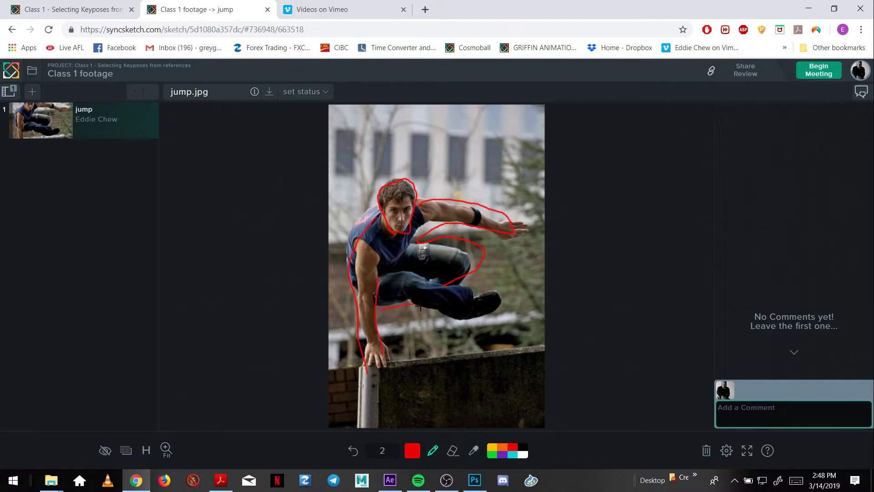
pyautogui.moveTo(419, 309); pyautogui.dragTo(457, 320)
pyautogui.moveTo(390, 275)
pyautogui.mouseDown()
pyautogui.moveTo(459, 287)
pyautogui.moveTo(468, 320)
pyautogui.mouseUp()
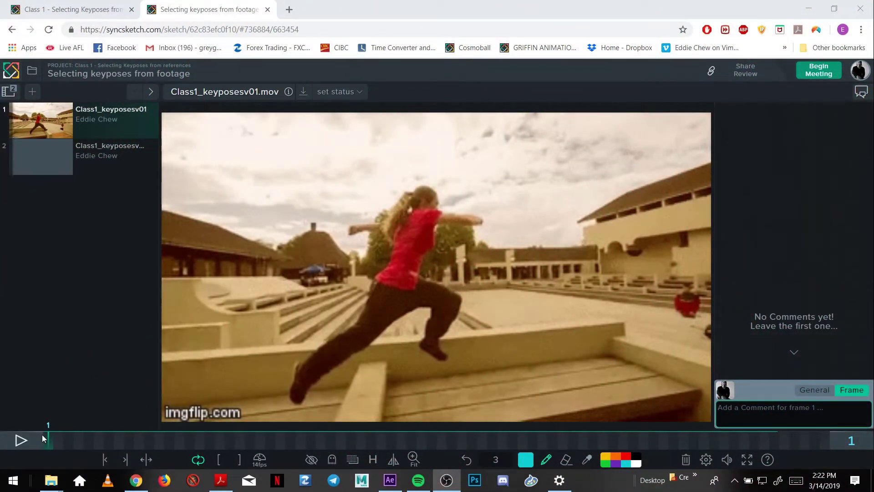
# Play and scrub the opening frames of Class1_keyposesv01 to examine the runner's first pose, ending back on frame 1.
pyautogui.click(58, 442)
pyautogui.click(67, 442)
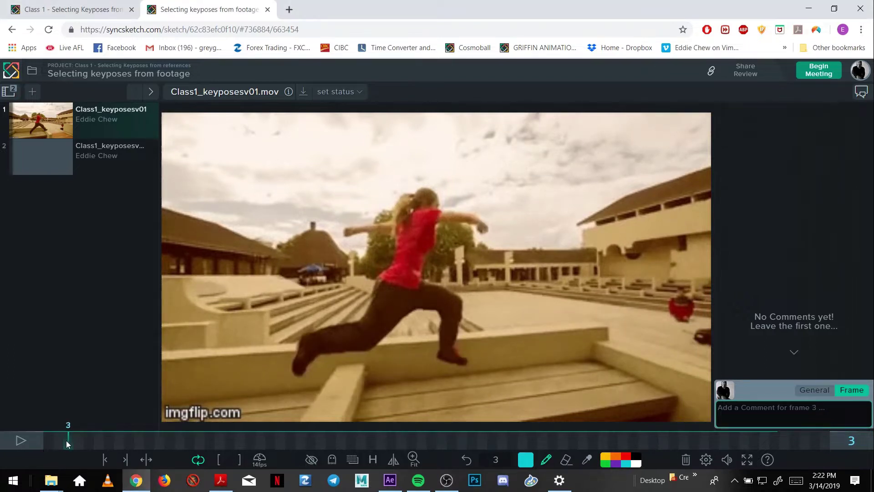
pyautogui.moveTo(66, 441)
pyautogui.mouseDown()
pyautogui.moveTo(75, 447)
pyautogui.moveTo(62, 441)
pyautogui.mouseUp()
pyautogui.moveTo(60, 438); pyautogui.dragTo(35, 424)
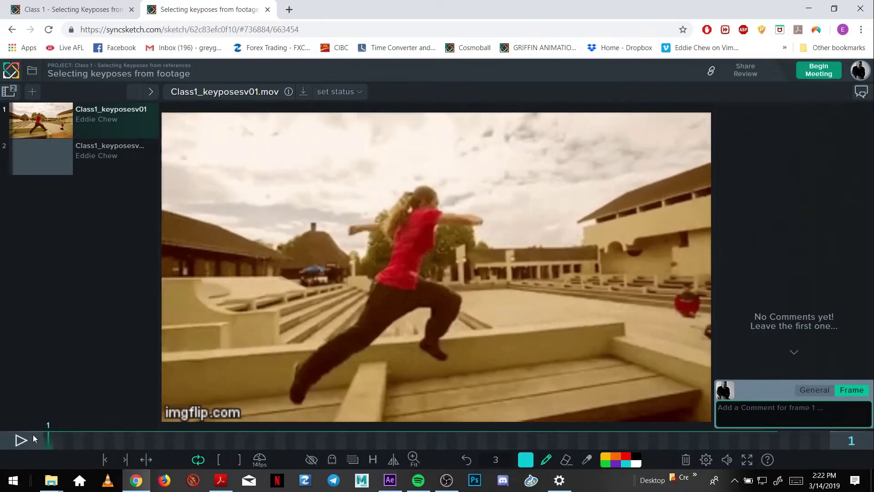
pyautogui.press('space')
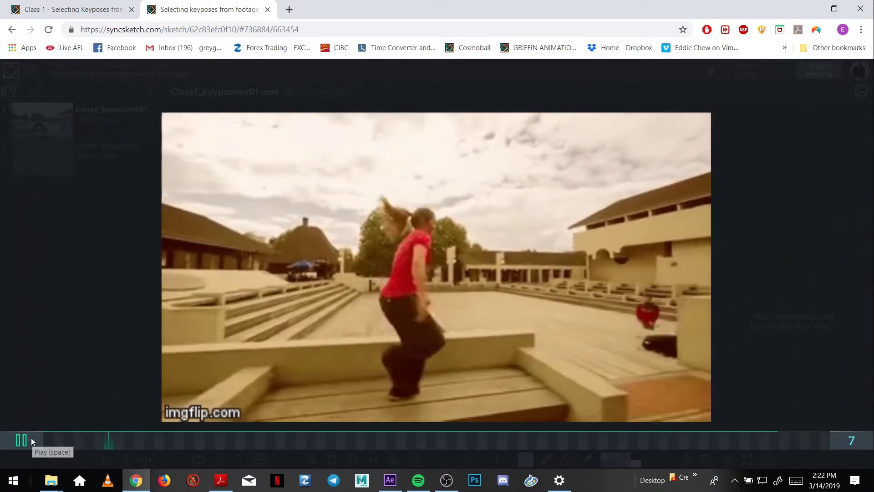
pyautogui.click(47, 440)
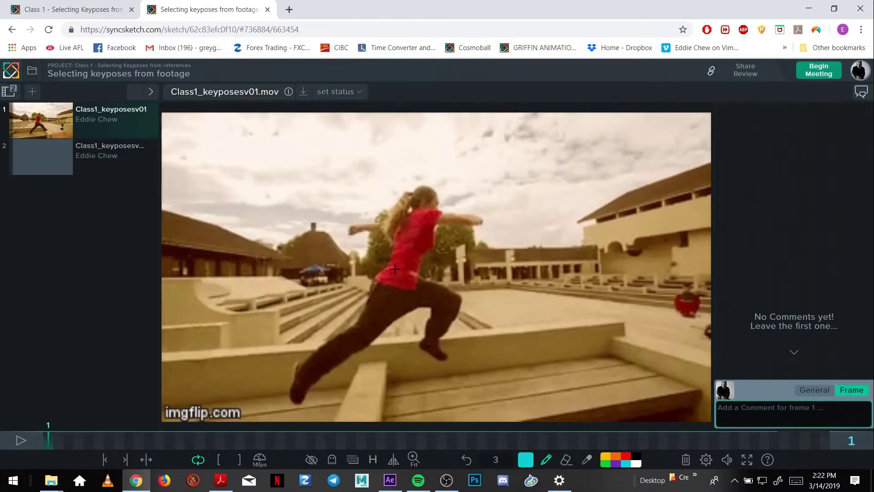
pyautogui.click(50, 437)
pyautogui.moveTo(51, 438)
pyautogui.mouseDown()
pyautogui.moveTo(86, 446)
pyautogui.moveTo(51, 435)
pyautogui.mouseUp()
pyautogui.click(53, 439)
pyautogui.click(68, 440)
pyautogui.click(47, 437)
pyautogui.moveTo(61, 439); pyautogui.dragTo(32, 432)
# Draw a cyan stick figure over the runner on frame 1, using brush size 2 for the spine, legs and arms.
pyautogui.moveTo(416, 206)
pyautogui.mouseDown()
pyautogui.moveTo(431, 214)
pyautogui.moveTo(415, 213)
pyautogui.mouseUp()
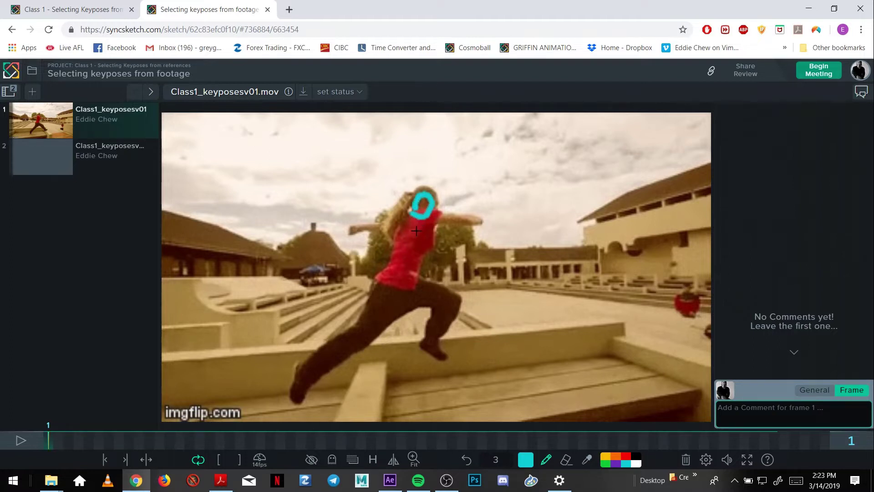
pyautogui.click(496, 459)
pyautogui.moveTo(421, 215)
pyautogui.mouseDown()
pyautogui.moveTo(381, 278)
pyautogui.moveTo(421, 213)
pyautogui.mouseUp()
pyautogui.moveTo(387, 274)
pyautogui.mouseDown()
pyautogui.moveTo(343, 341)
pyautogui.moveTo(294, 375)
pyautogui.moveTo(305, 377)
pyautogui.mouseUp()
pyautogui.moveTo(390, 282)
pyautogui.mouseDown()
pyautogui.moveTo(423, 290)
pyautogui.moveTo(414, 338)
pyautogui.moveTo(437, 360)
pyautogui.moveTo(431, 342)
pyautogui.mouseUp()
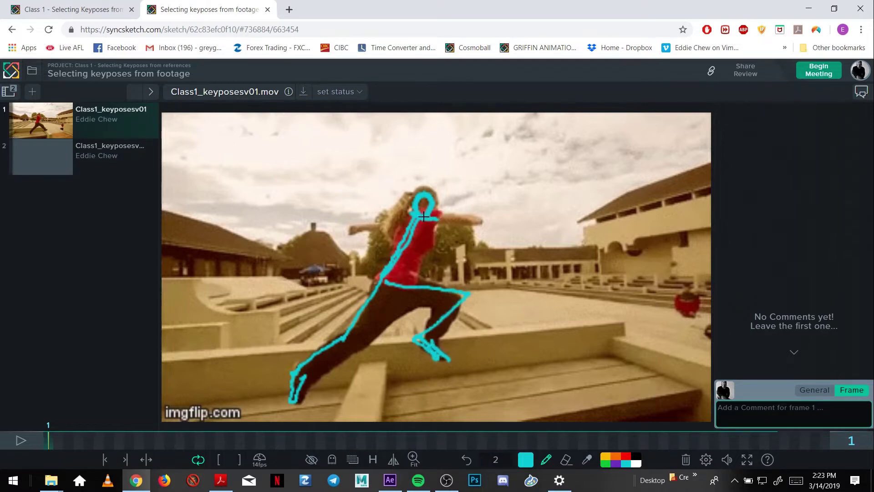
pyautogui.moveTo(424, 219)
pyautogui.mouseDown()
pyautogui.moveTo(477, 219)
pyautogui.moveTo(453, 223)
pyautogui.mouseUp()
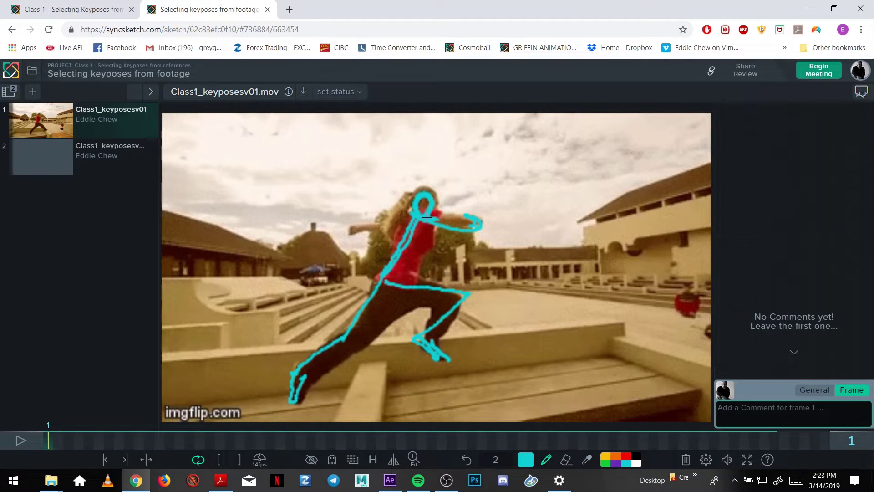
pyautogui.moveTo(415, 214)
pyautogui.mouseDown()
pyautogui.moveTo(354, 238)
pyautogui.moveTo(411, 218)
pyautogui.mouseUp()
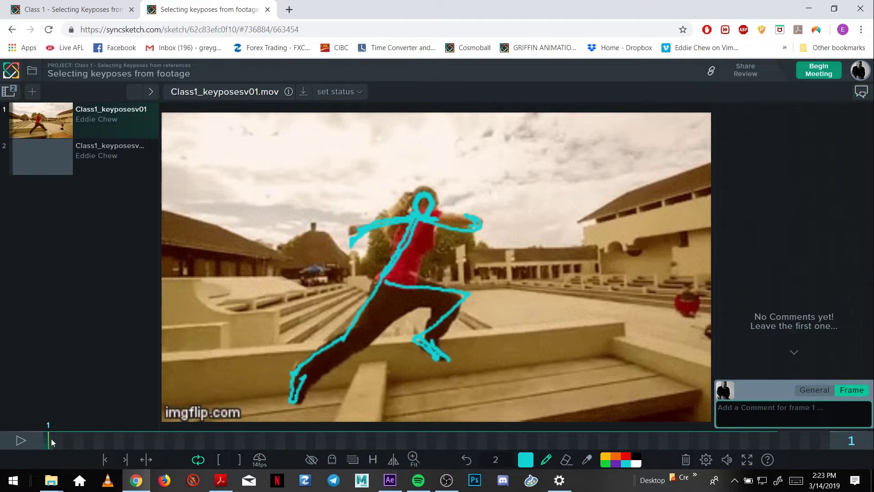
# Draw a cyan stick figure over the runner's pose on frame 6, including hips, legs, spine, head and arms.
pyautogui.moveTo(51, 438)
pyautogui.mouseDown()
pyautogui.moveTo(108, 446)
pyautogui.moveTo(91, 443)
pyautogui.mouseUp()
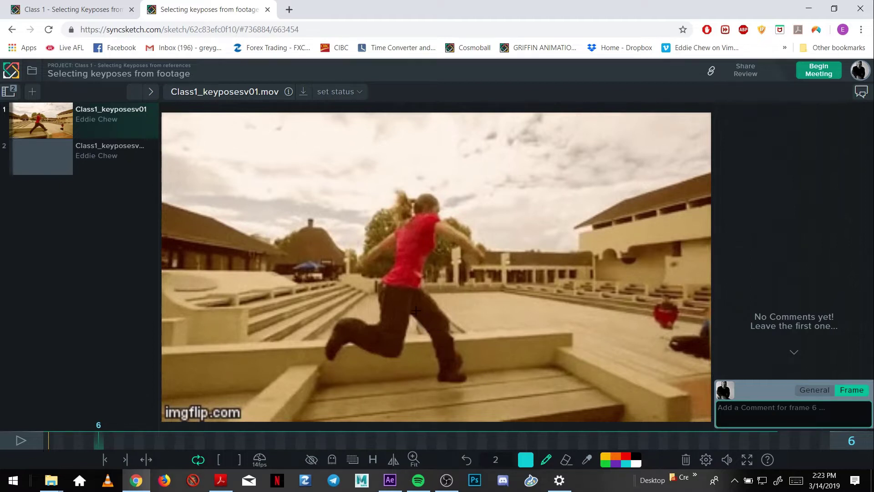
pyautogui.moveTo(399, 275)
pyautogui.mouseDown()
pyautogui.moveTo(414, 281)
pyautogui.moveTo(397, 294)
pyautogui.moveTo(407, 282)
pyautogui.moveTo(419, 319)
pyautogui.moveTo(412, 303)
pyautogui.moveTo(437, 332)
pyautogui.moveTo(440, 378)
pyautogui.moveTo(462, 382)
pyautogui.moveTo(450, 362)
pyautogui.moveTo(460, 376)
pyautogui.mouseUp()
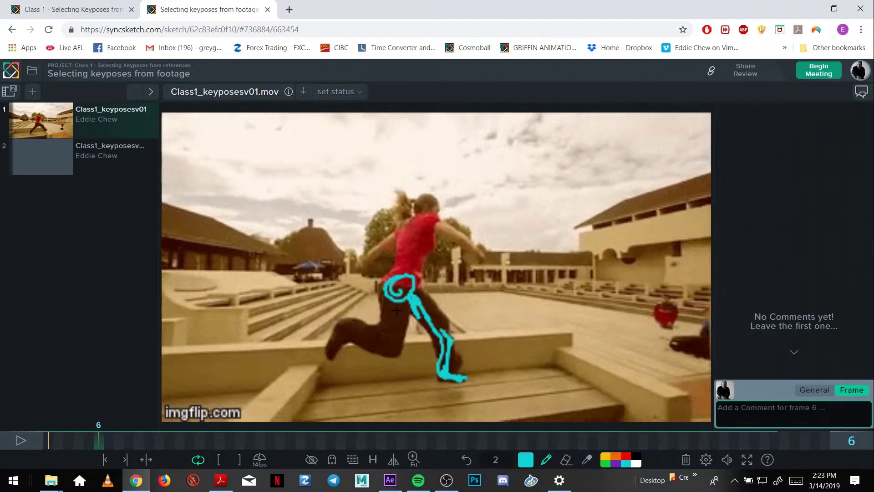
pyautogui.moveTo(392, 299)
pyautogui.mouseDown()
pyautogui.moveTo(383, 344)
pyautogui.moveTo(347, 326)
pyautogui.moveTo(324, 350)
pyautogui.mouseUp()
pyautogui.moveTo(400, 272)
pyautogui.mouseDown()
pyautogui.moveTo(427, 205)
pyautogui.moveTo(441, 209)
pyautogui.moveTo(420, 217)
pyautogui.moveTo(403, 263)
pyautogui.mouseUp()
pyautogui.moveTo(443, 220); pyautogui.dragTo(482, 261)
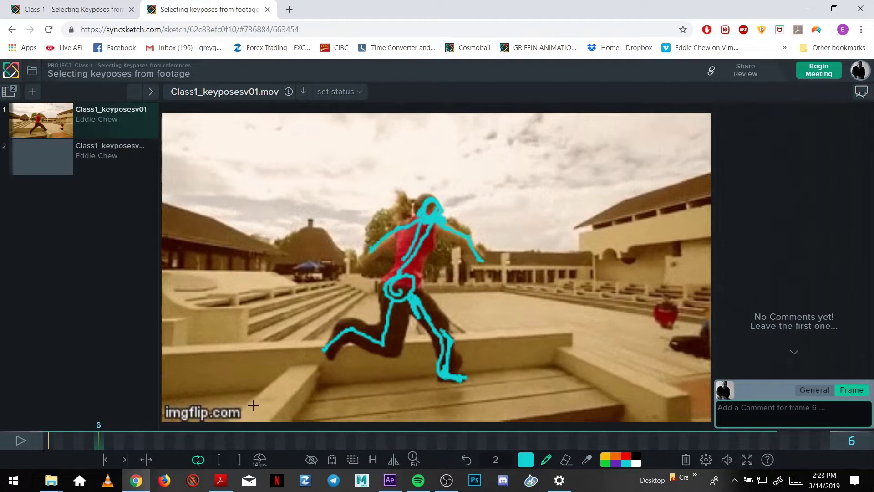
# Draw a cyan stick figure over the runner's wide stride on frame 9, covering head, spine, hips, legs and arms.
pyautogui.moveTo(97, 433)
pyautogui.mouseDown()
pyautogui.moveTo(61, 437)
pyautogui.moveTo(101, 454)
pyautogui.moveTo(140, 454)
pyautogui.moveTo(102, 446)
pyautogui.moveTo(127, 453)
pyautogui.mouseUp()
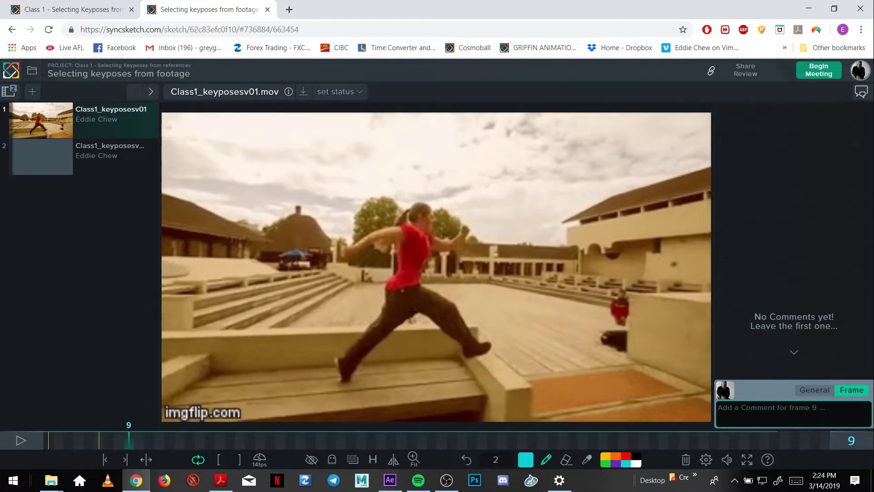
pyautogui.press('Right')
pyautogui.press('Left')
pyautogui.moveTo(420, 230)
pyautogui.mouseDown()
pyautogui.moveTo(426, 246)
pyautogui.moveTo(412, 223)
pyautogui.moveTo(435, 213)
pyautogui.moveTo(426, 237)
pyautogui.moveTo(404, 251)
pyautogui.moveTo(391, 301)
pyautogui.moveTo(411, 274)
pyautogui.moveTo(400, 279)
pyautogui.mouseUp()
pyautogui.moveTo(397, 312)
pyautogui.mouseDown()
pyautogui.moveTo(339, 356)
pyautogui.moveTo(343, 376)
pyautogui.mouseUp()
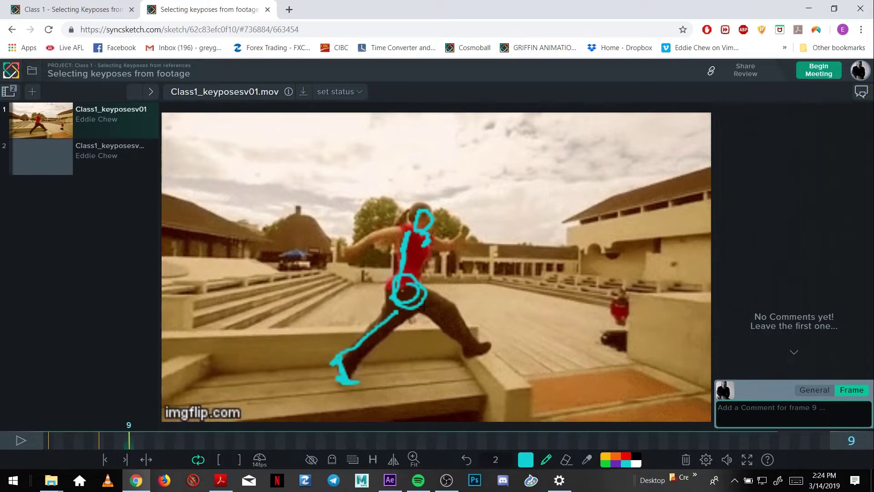
pyautogui.moveTo(424, 296)
pyautogui.mouseDown()
pyautogui.moveTo(451, 309)
pyautogui.moveTo(478, 347)
pyautogui.moveTo(493, 338)
pyautogui.moveTo(499, 363)
pyautogui.moveTo(513, 367)
pyautogui.mouseUp()
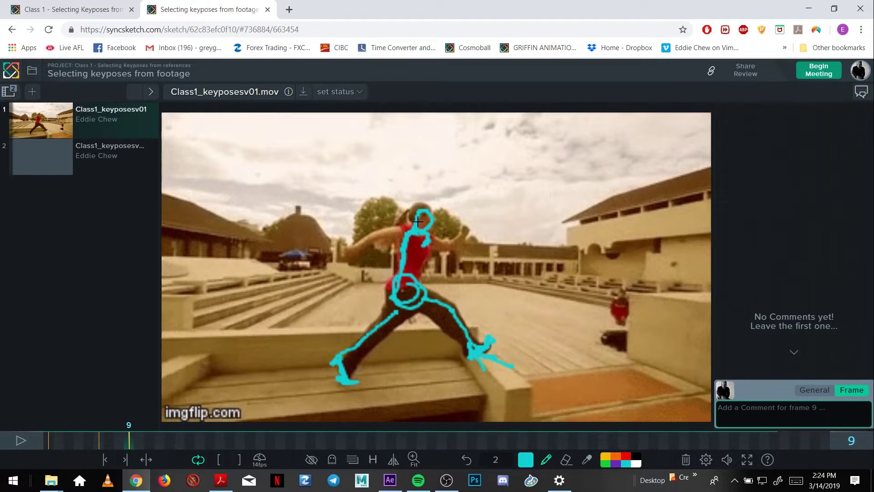
pyautogui.moveTo(435, 219)
pyautogui.mouseDown()
pyautogui.moveTo(413, 213)
pyautogui.moveTo(369, 237)
pyautogui.moveTo(472, 246)
pyautogui.moveTo(474, 232)
pyautogui.mouseUp()
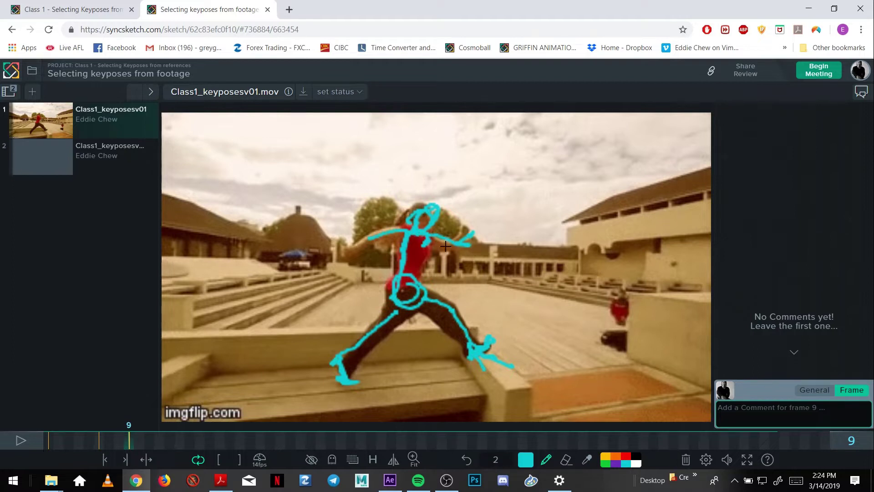
# Scrub back and forth between frames 9 and 13 to examine how the runner pushes off the ledge.
pyautogui.click(140, 441)
pyautogui.click(168, 445)
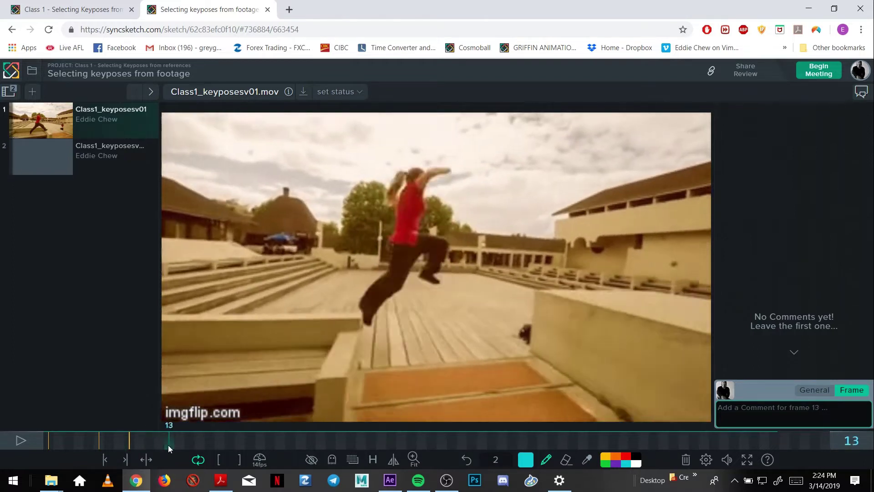
pyautogui.click(130, 443)
pyautogui.click(146, 445)
pyautogui.click(159, 448)
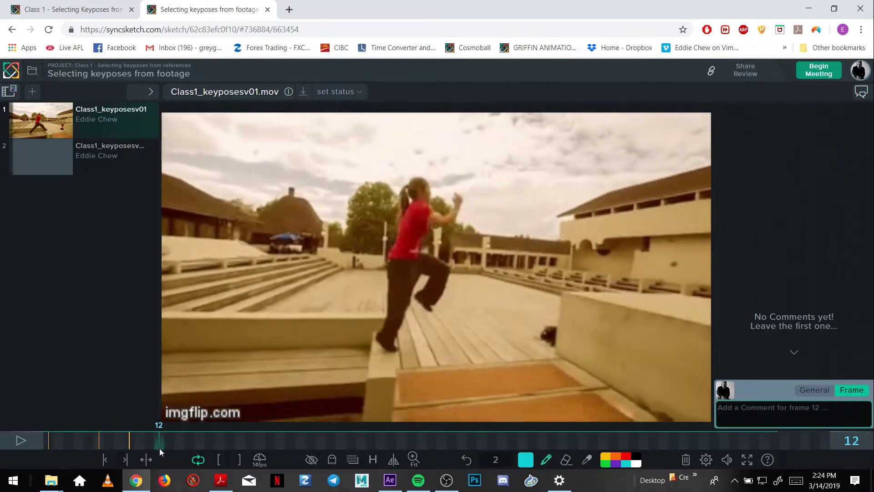
pyautogui.click(128, 444)
pyautogui.click(123, 443)
pyautogui.click(148, 448)
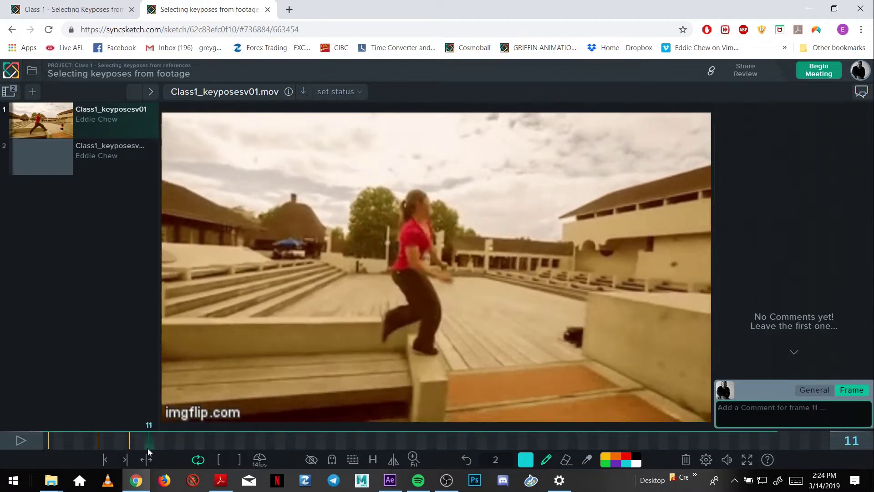
pyautogui.click(130, 443)
pyautogui.click(147, 445)
pyautogui.click(141, 445)
pyautogui.click(147, 445)
pyautogui.click(157, 444)
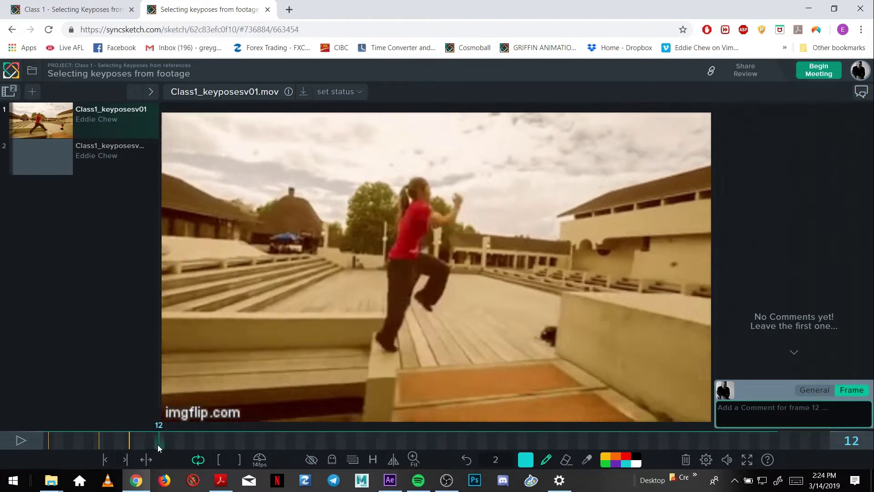
# Draw a cyan stick figure over the runner's airborne pose on frame 13, covering hips, legs, spine, head and raised arm.
pyautogui.click(165, 445)
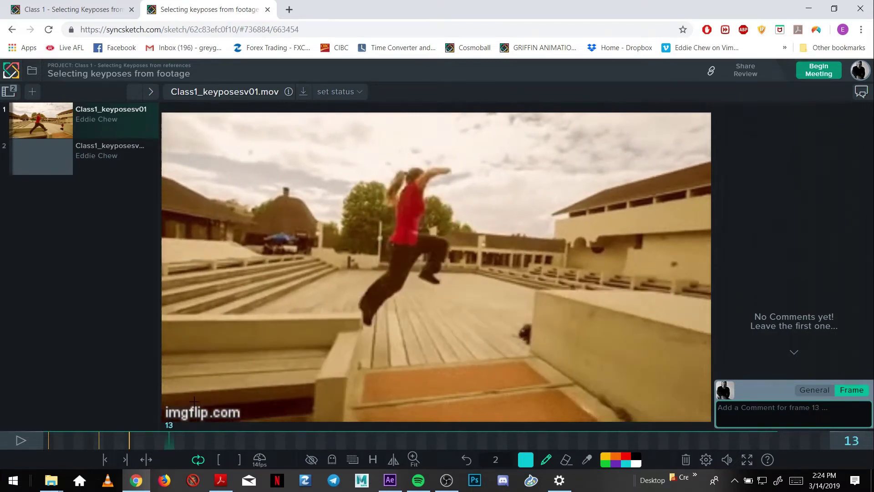
pyautogui.press('Left')
pyautogui.press('Right')
pyautogui.press('Right')
pyautogui.press('Left')
pyautogui.moveTo(405, 236)
pyautogui.mouseDown()
pyautogui.moveTo(420, 270)
pyautogui.moveTo(444, 281)
pyautogui.mouseUp()
pyautogui.moveTo(408, 249)
pyautogui.mouseDown()
pyautogui.moveTo(386, 286)
pyautogui.moveTo(360, 298)
pyautogui.mouseUp()
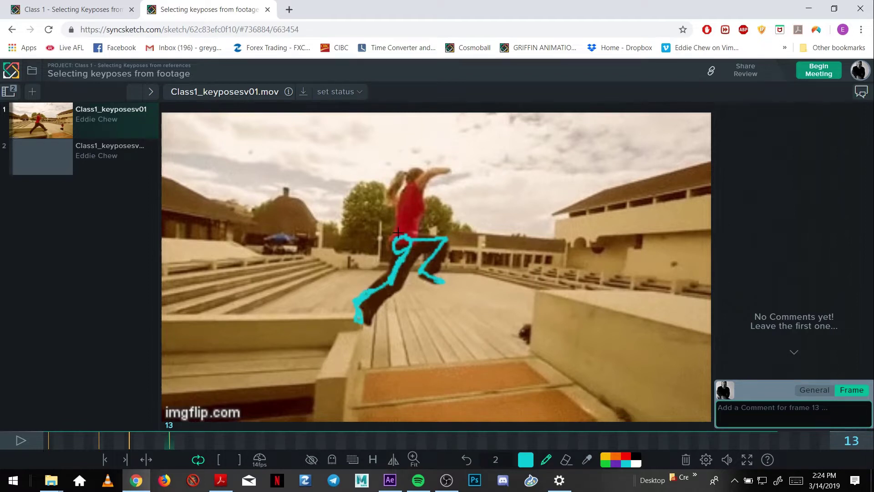
pyautogui.moveTo(398, 233)
pyautogui.mouseDown()
pyautogui.moveTo(414, 170)
pyautogui.moveTo(439, 172)
pyautogui.moveTo(418, 185)
pyautogui.mouseUp()
pyautogui.moveTo(165, 441); pyautogui.dragTo(169, 439)
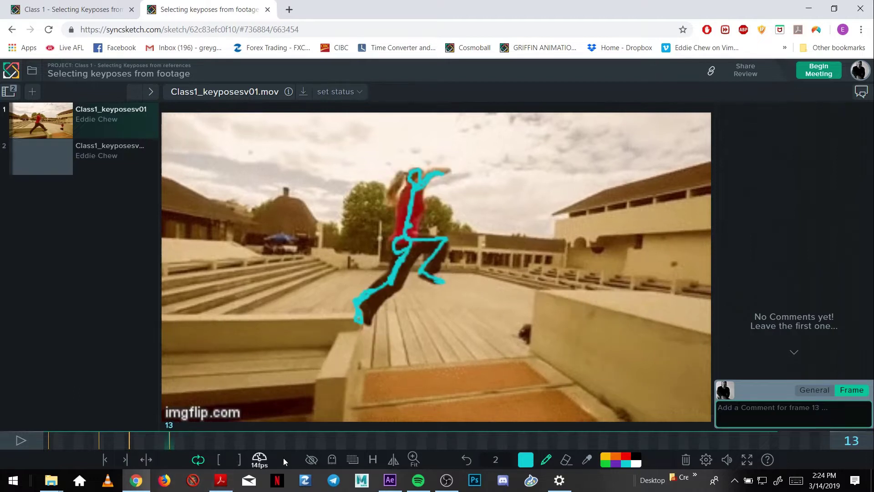
# Scrub from frame 1 to frame 17 with onion skinning switched on to review the drawn poses, and switch it off.
pyautogui.click(331, 460)
pyautogui.click(362, 423)
pyautogui.moveTo(50, 440); pyautogui.dragTo(209, 431)
pyautogui.click(331, 460)
pyautogui.click(289, 419)
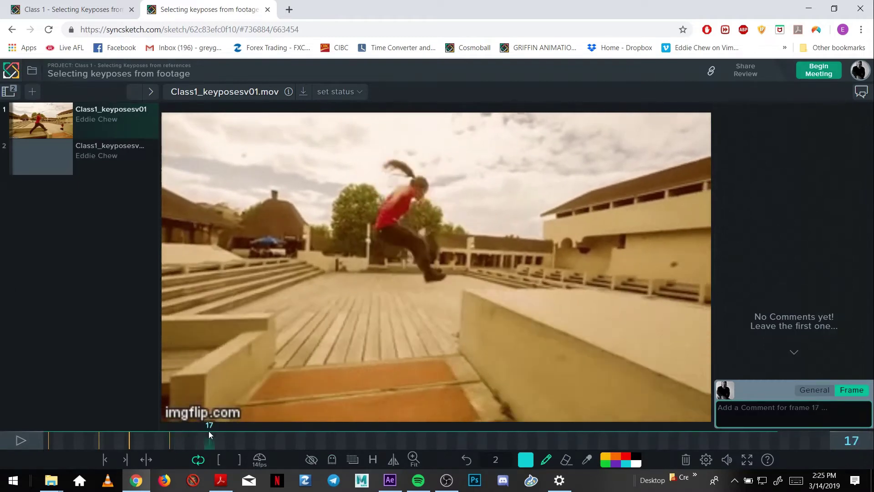
# Draw a cyan stick figure over the runner's landing pose on frame 18, covering head, spine, hips, leg and the arm stretched back.
pyautogui.press('Right')
pyautogui.press('Right')
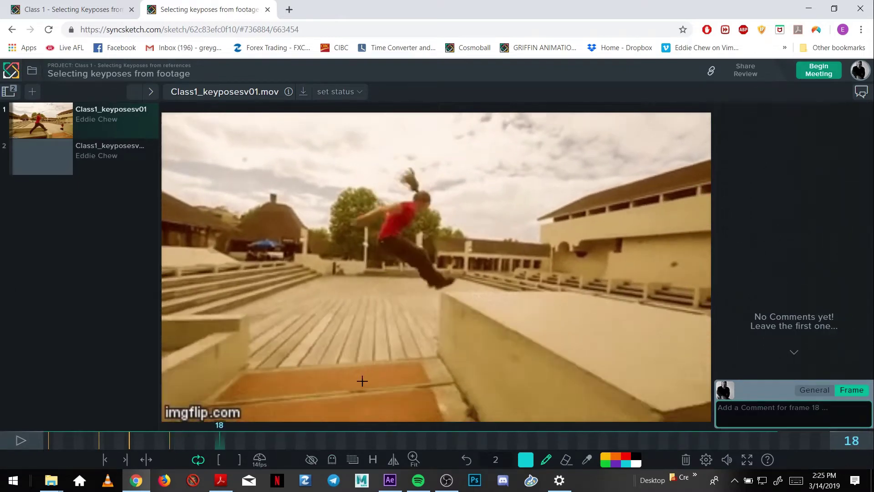
pyautogui.press('Right')
pyautogui.press('Left')
pyautogui.press('Left')
pyautogui.press('Right')
pyautogui.press('Left')
pyautogui.moveTo(419, 209)
pyautogui.mouseDown()
pyautogui.moveTo(426, 193)
pyautogui.moveTo(377, 245)
pyautogui.moveTo(436, 274)
pyautogui.mouseUp()
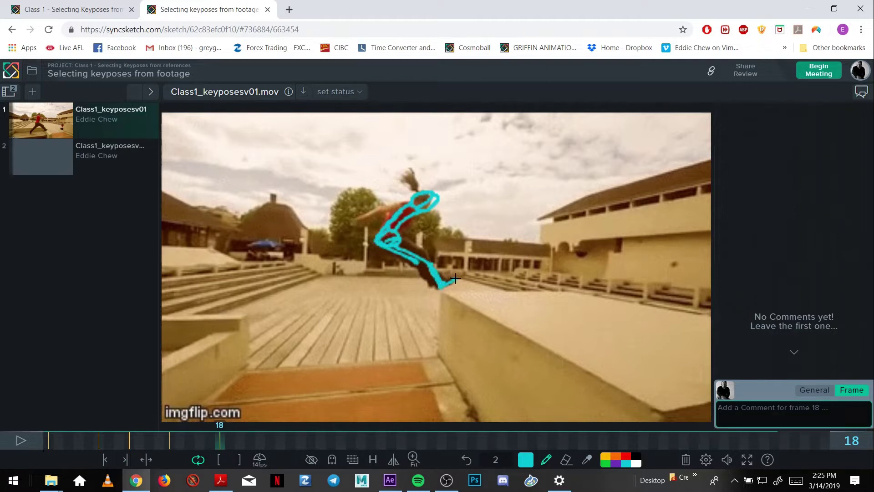
pyautogui.moveTo(406, 205); pyautogui.dragTo(360, 224)
# Draw a cyan stick figure over the runner's crouched pose on frame 22, covering spine, bent leg, head and forward arm.
pyautogui.moveTo(222, 441)
pyautogui.mouseDown()
pyautogui.moveTo(277, 449)
pyautogui.moveTo(262, 454)
pyautogui.mouseUp()
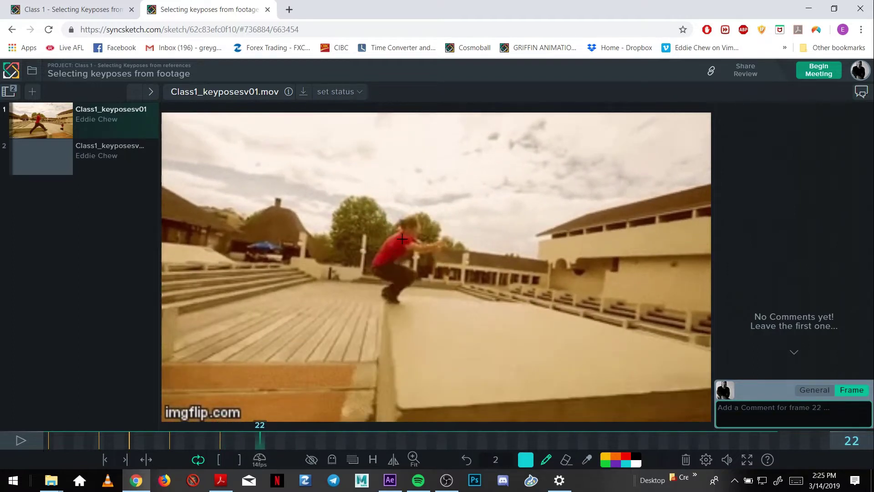
pyautogui.moveTo(374, 266)
pyautogui.mouseDown()
pyautogui.moveTo(412, 276)
pyautogui.moveTo(382, 293)
pyautogui.moveTo(399, 303)
pyautogui.mouseUp()
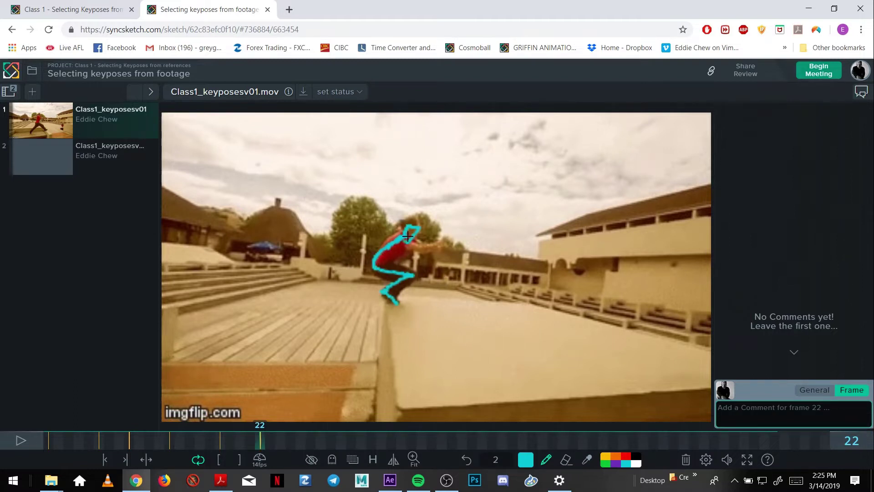
pyautogui.moveTo(408, 236); pyautogui.dragTo(454, 239)
# Hide and show the drawings on frame 22, and isolate them on a plain white background instead of the footage.
pyautogui.moveTo(255, 436)
pyautogui.mouseDown()
pyautogui.moveTo(225, 433)
pyautogui.moveTo(274, 442)
pyautogui.moveTo(64, 422)
pyautogui.moveTo(149, 444)
pyautogui.moveTo(473, 449)
pyautogui.moveTo(81, 432)
pyautogui.moveTo(499, 447)
pyautogui.moveTo(220, 433)
pyautogui.moveTo(261, 439)
pyautogui.mouseUp()
pyautogui.click(311, 460)
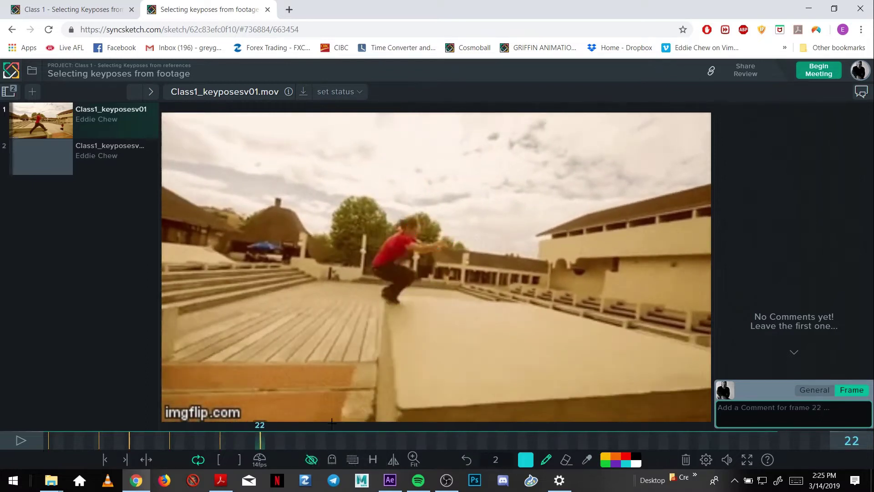
pyautogui.click(312, 459)
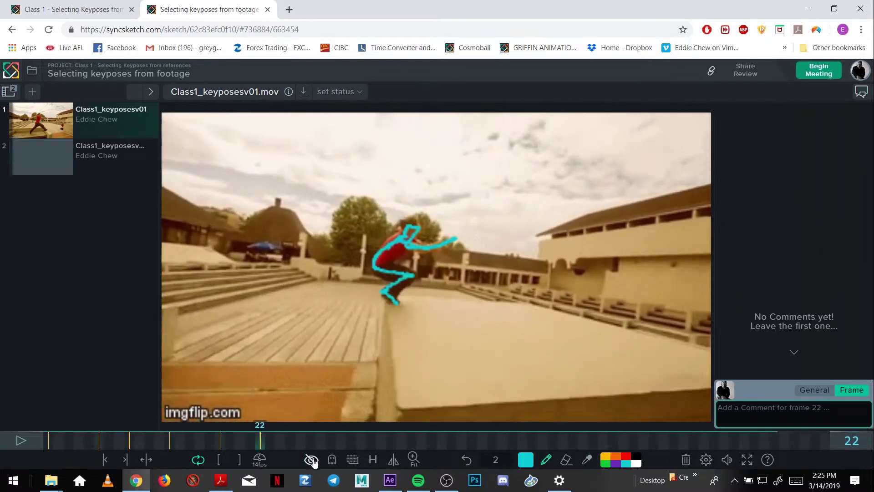
pyautogui.click(353, 459)
pyautogui.click(352, 352)
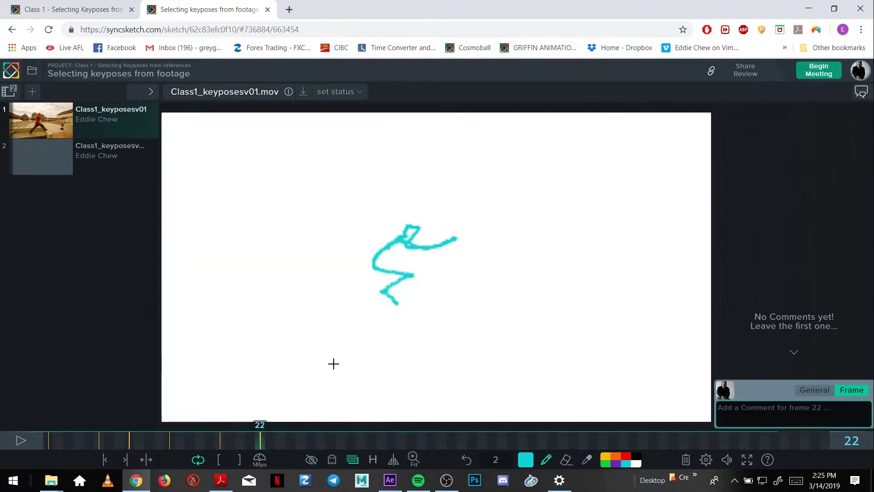
# Scrub the isolated drawings back to frame 1 while switching onion skinning on and off to compare neighbouring poses.
pyautogui.moveTo(133, 428)
pyautogui.mouseDown()
pyautogui.moveTo(69, 436)
pyautogui.moveTo(131, 449)
pyautogui.moveTo(48, 444)
pyautogui.moveTo(246, 461)
pyautogui.moveTo(81, 433)
pyautogui.moveTo(268, 444)
pyautogui.moveTo(102, 436)
pyautogui.moveTo(209, 444)
pyautogui.moveTo(91, 419)
pyautogui.moveTo(135, 433)
pyautogui.moveTo(49, 434)
pyautogui.mouseUp()
pyautogui.click(332, 460)
pyautogui.click(352, 418)
pyautogui.click(332, 459)
pyautogui.click(299, 418)
pyautogui.click(192, 439)
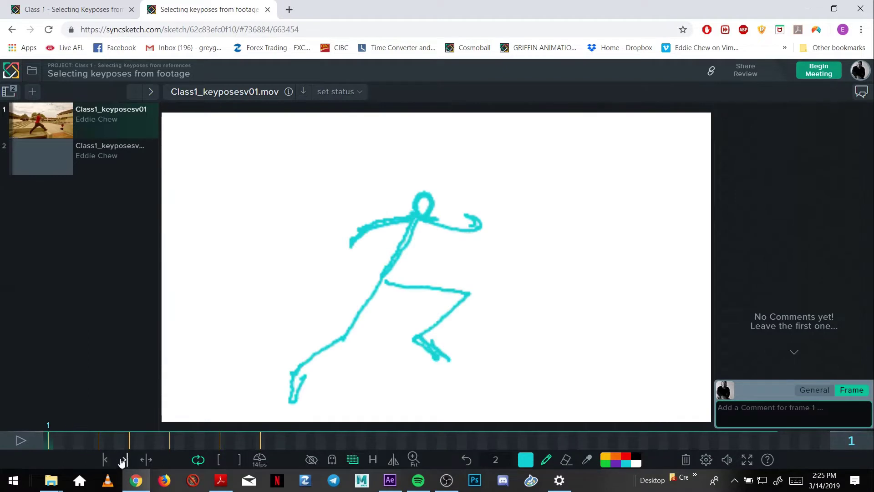
# Cycle repeatedly through the drawn key poses from frame 1 to frame 22 to examine the pose sequence.
pyautogui.click(123, 460)
pyautogui.click(125, 460)
pyautogui.click(126, 461)
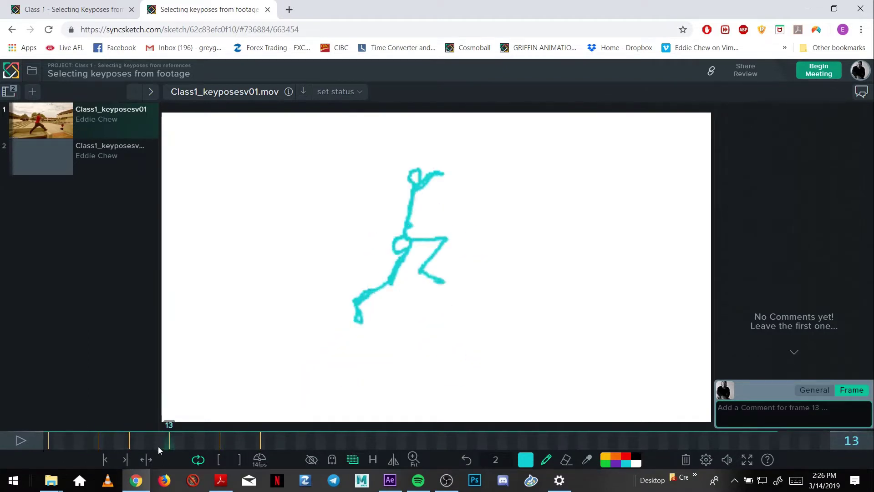
pyautogui.click(126, 459)
pyautogui.click(126, 460)
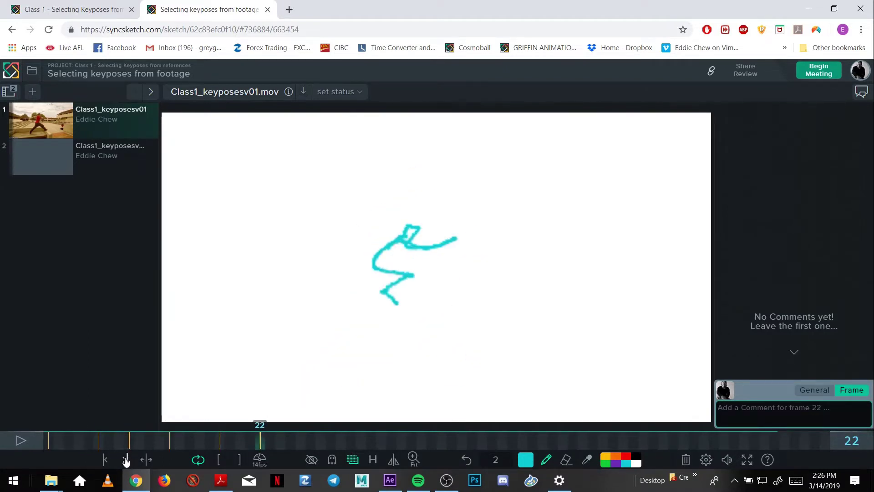
pyautogui.click(126, 460)
pyautogui.click(125, 460)
pyautogui.click(125, 460)
pyautogui.click(126, 460)
pyautogui.click(126, 460)
pyautogui.click(125, 460)
pyautogui.click(126, 460)
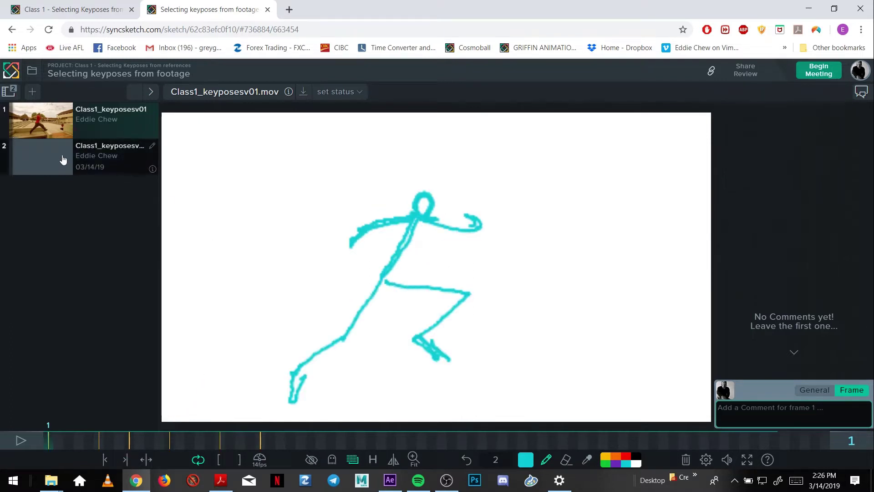
# Reopen the second clip, Class1_keyposesv02, from the project page so its footage loads, and close the duplicate review tab.
pyautogui.click(107, 155)
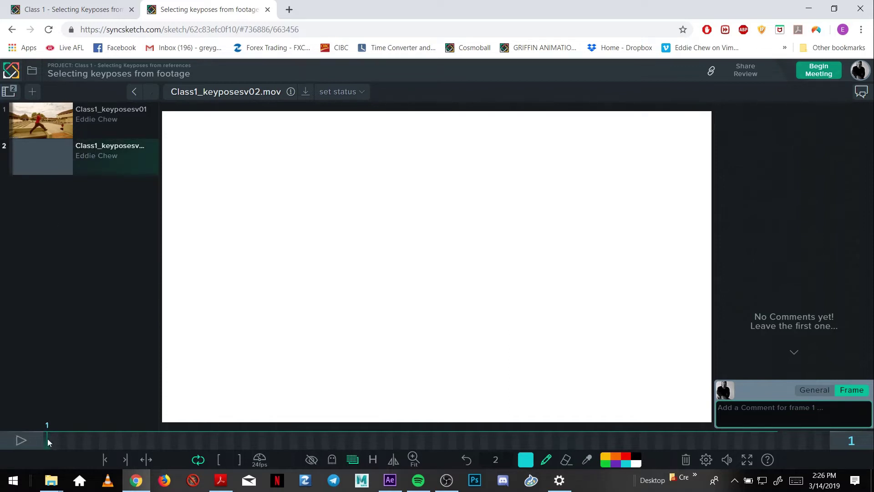
pyautogui.click(110, 119)
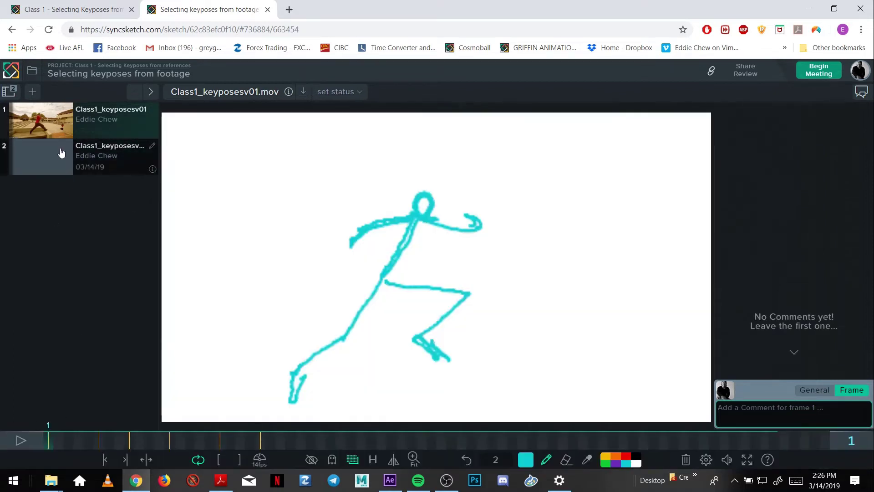
pyautogui.click(99, 65)
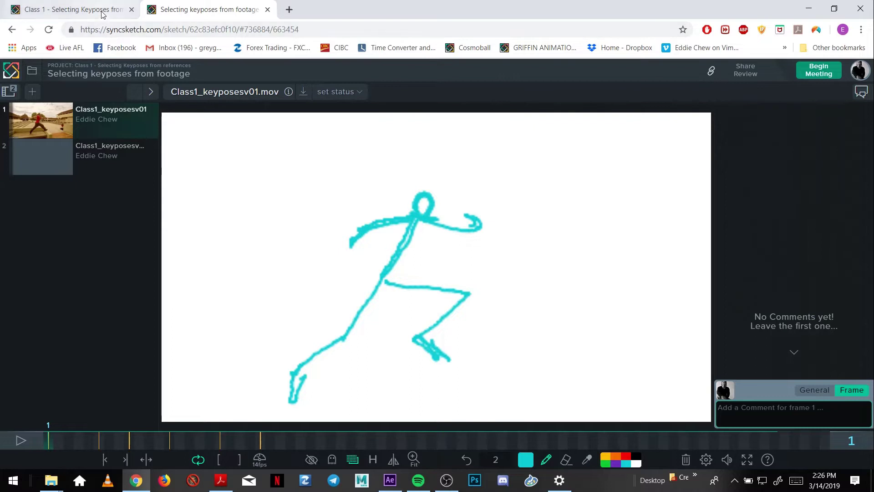
pyautogui.click(286, 320)
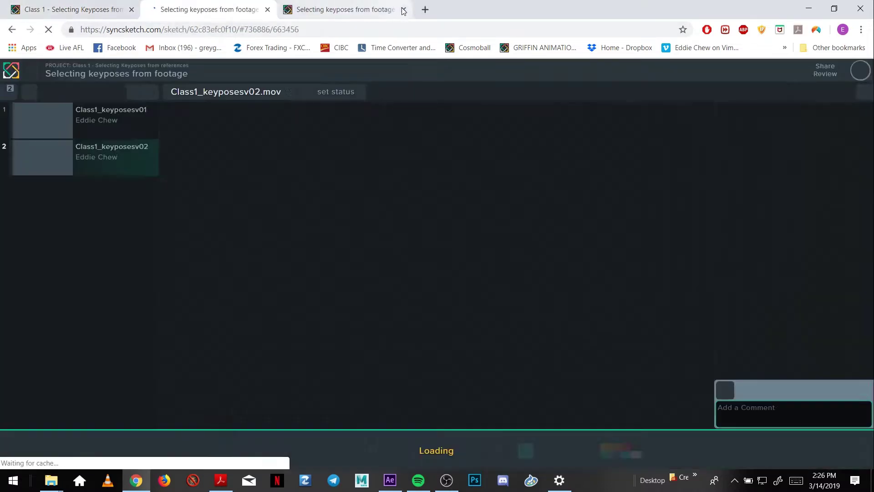
pyautogui.click(403, 10)
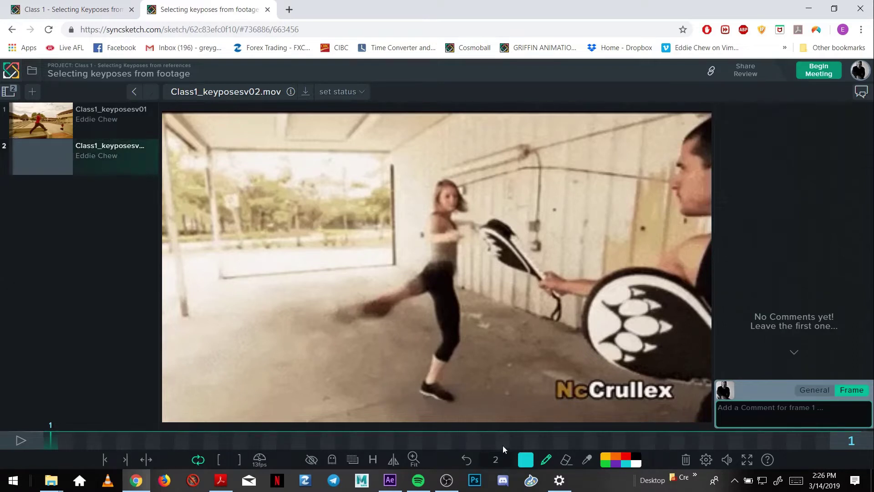
# Set the brush colour to red and play and scrub through the opening of the kicking footage.
pyautogui.click(626, 456)
pyautogui.click(24, 439)
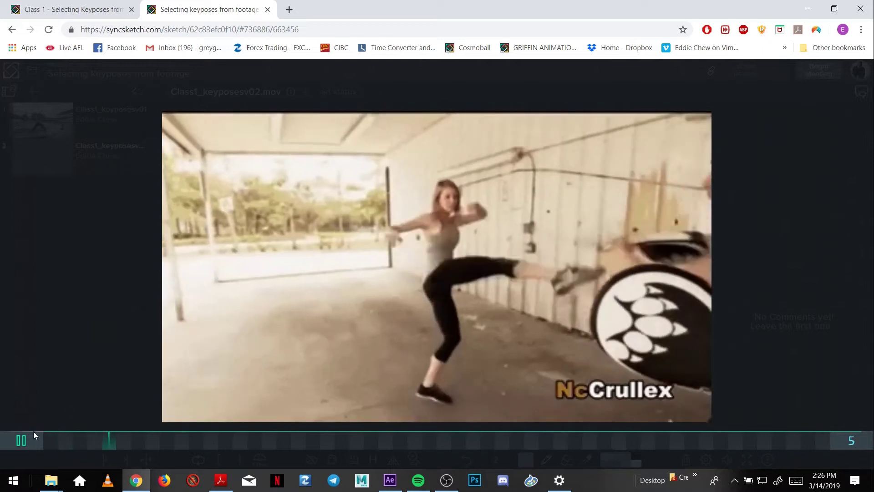
pyautogui.moveTo(54, 442); pyautogui.dragTo(91, 409)
# Step back and forth between frames 1 and 5 to examine the woman's first kick and find its key pose.
pyautogui.press('Left')
pyautogui.press('Left')
pyautogui.press('Right')
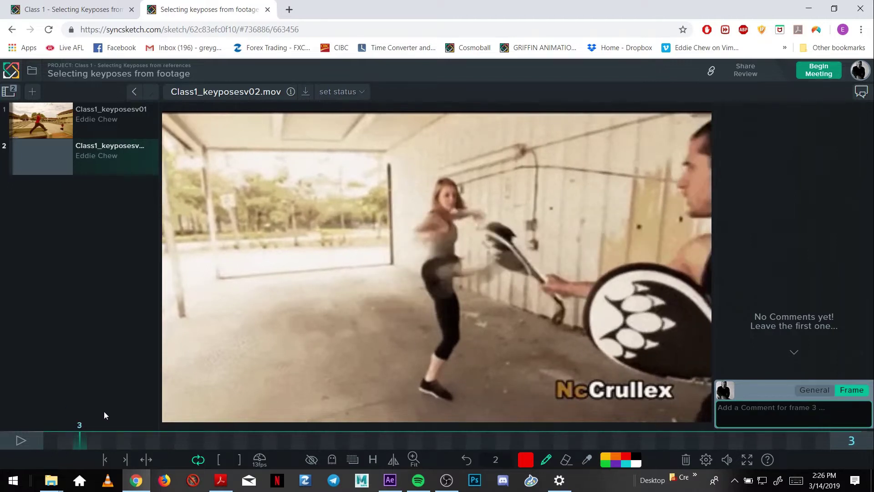
pyautogui.press('Left')
pyautogui.press('Left')
pyautogui.press('Right')
pyautogui.press('Right')
pyautogui.press('Right')
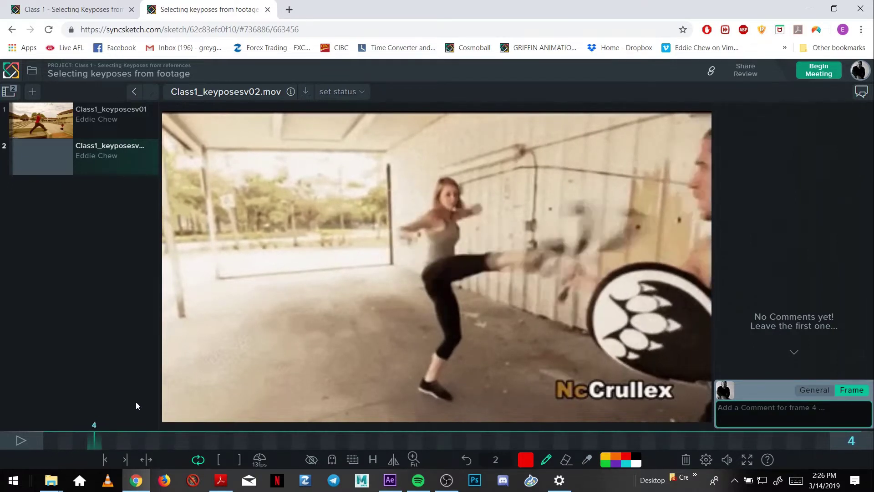
pyautogui.press('Right')
pyautogui.press('Left')
# Draw a red stick figure over the kicking pose on frame 4, covering hips, both legs, spine, head and arms.
pyautogui.moveTo(428, 274)
pyautogui.mouseDown()
pyautogui.moveTo(552, 250)
pyautogui.moveTo(530, 267)
pyautogui.mouseUp()
pyautogui.moveTo(428, 274)
pyautogui.mouseDown()
pyautogui.moveTo(448, 274)
pyautogui.moveTo(423, 282)
pyautogui.moveTo(456, 339)
pyautogui.moveTo(420, 380)
pyautogui.moveTo(429, 383)
pyautogui.mouseUp()
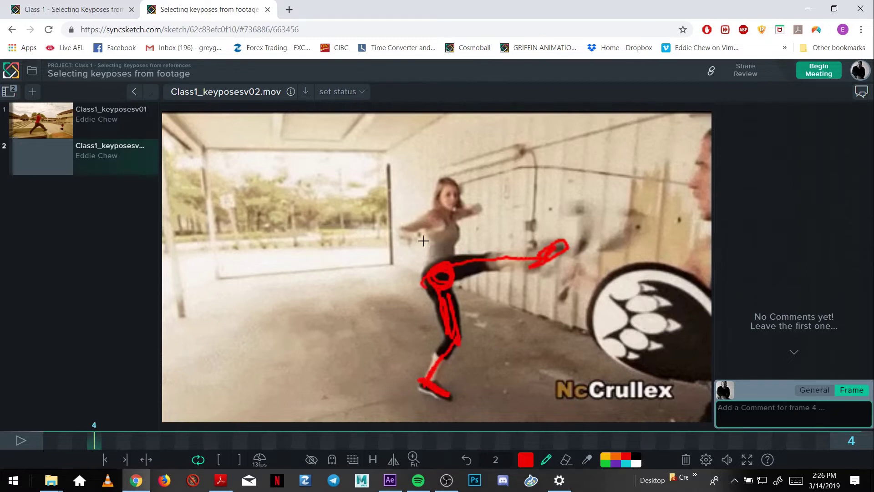
pyautogui.moveTo(431, 265)
pyautogui.mouseDown()
pyautogui.moveTo(461, 207)
pyautogui.moveTo(399, 230)
pyautogui.moveTo(419, 243)
pyautogui.mouseUp()
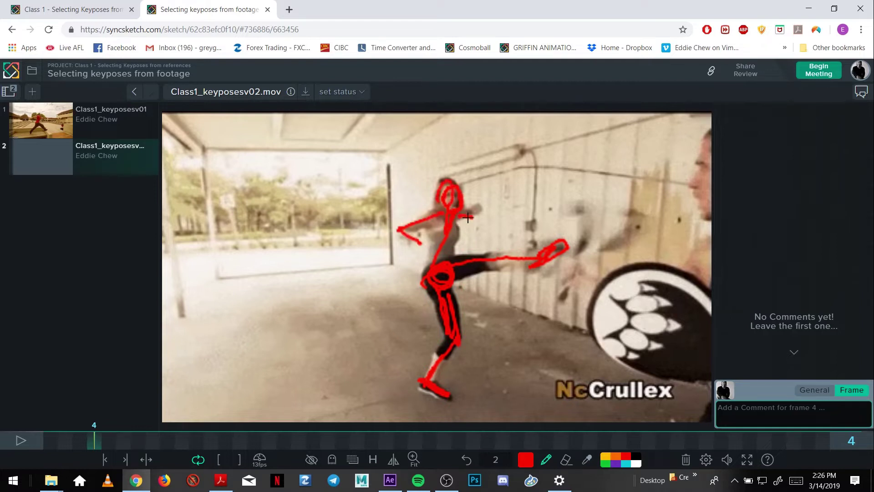
pyautogui.moveTo(487, 210); pyautogui.dragTo(472, 224)
# Step through frames 4 to 12 to examine how the kicking leg lowers and the body turns into the jump.
pyautogui.press('Right')
pyautogui.press('Right')
pyautogui.press('Right')
pyautogui.press('Right')
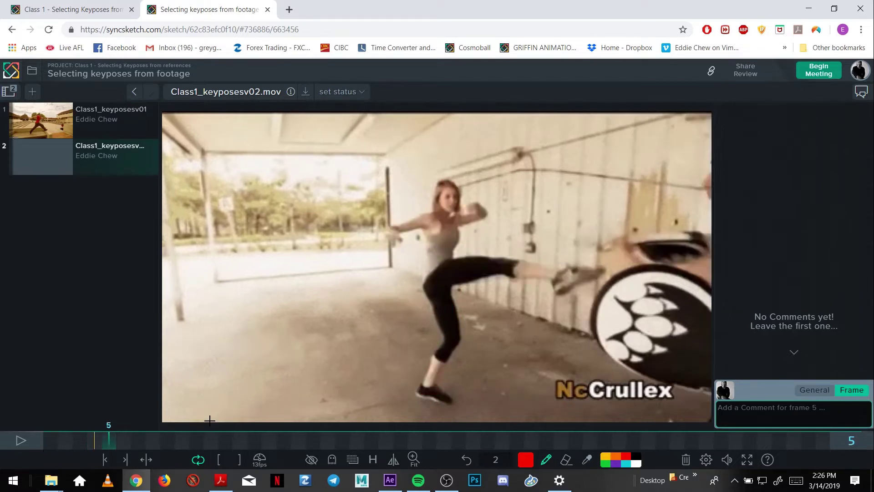
pyautogui.press('Left')
pyautogui.press('Left')
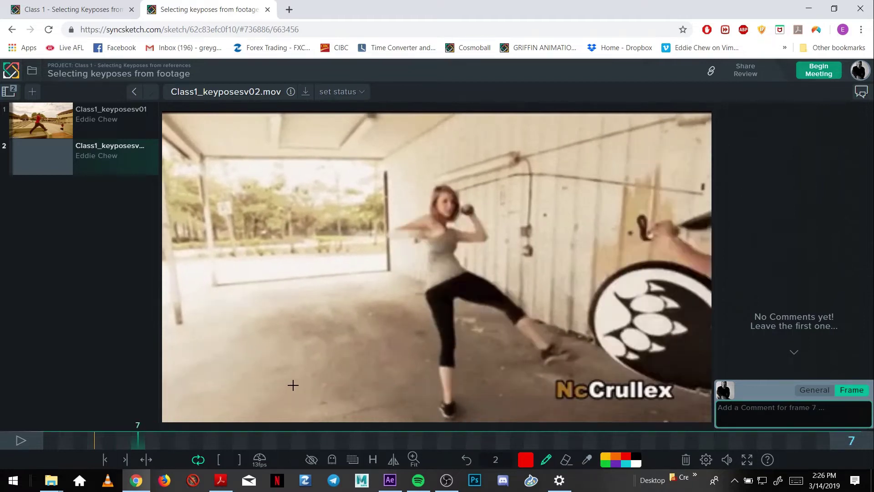
pyautogui.press('Right')
pyautogui.press('Left')
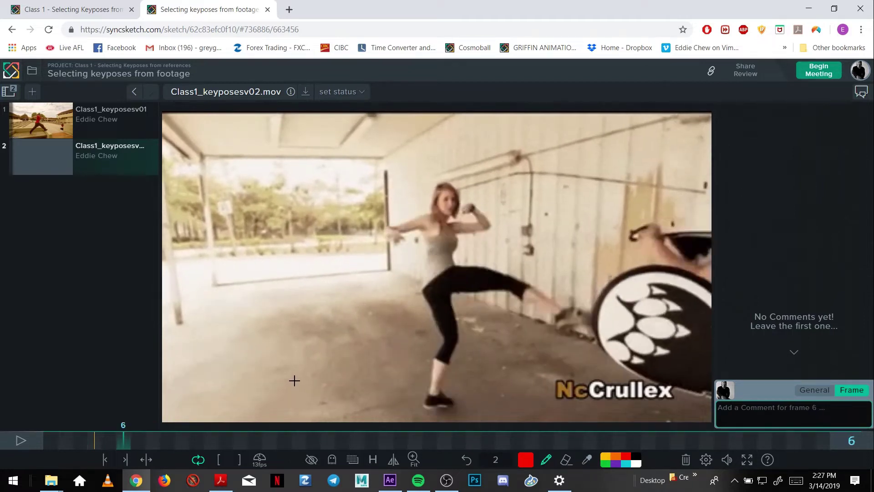
pyautogui.press('Left')
pyautogui.press('Left')
pyautogui.press('Right')
pyautogui.press('Right')
pyautogui.press('Right')
pyautogui.press('Right')
pyautogui.press('Right')
pyautogui.press('Right')
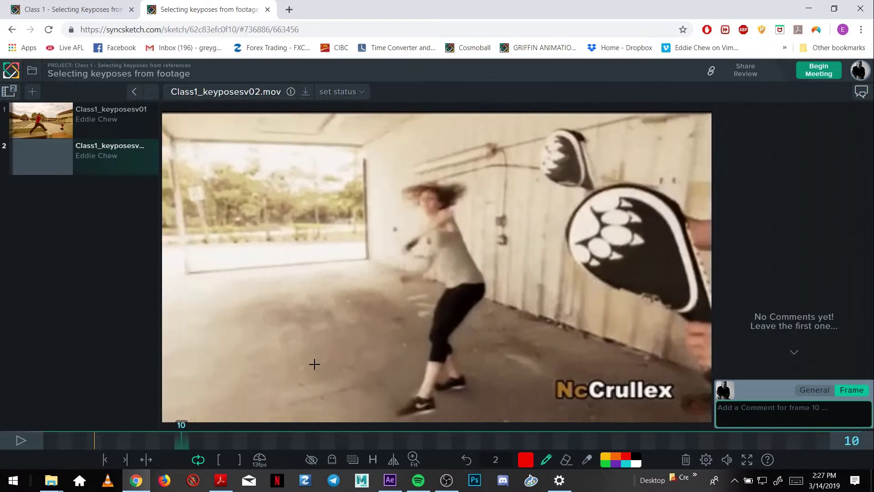
pyautogui.press('Right')
pyautogui.press('Right')
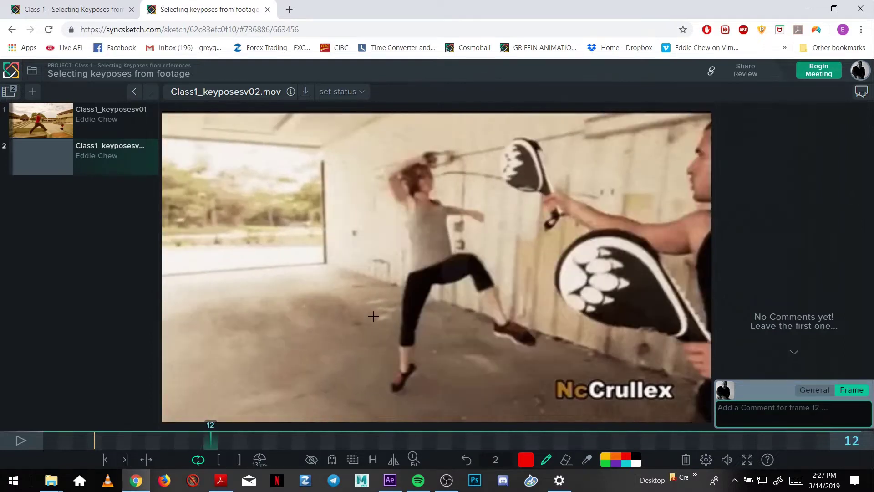
# Compare the poses between frames 8 and 12 to pick the key pose of the turn.
pyautogui.press('Left')
pyautogui.press('Left')
pyautogui.press('Left')
pyautogui.press('Right')
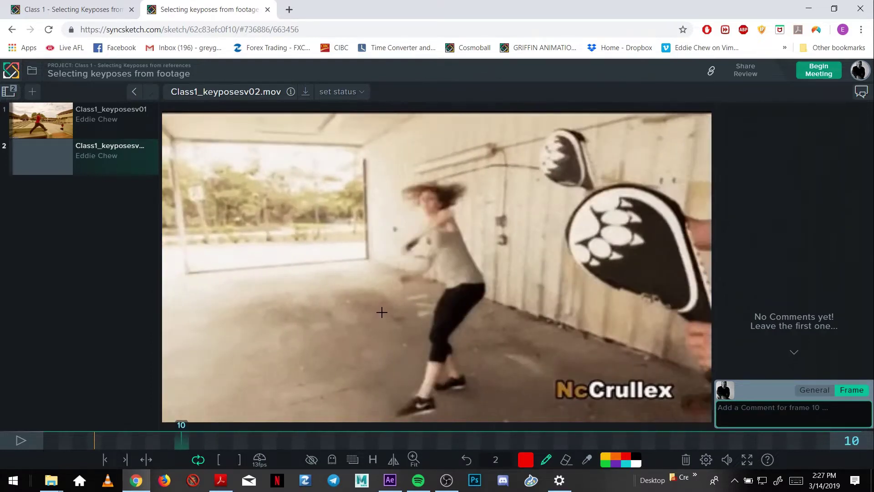
pyautogui.press('Left')
pyautogui.press('Left')
pyautogui.press('Right')
pyautogui.press('Right')
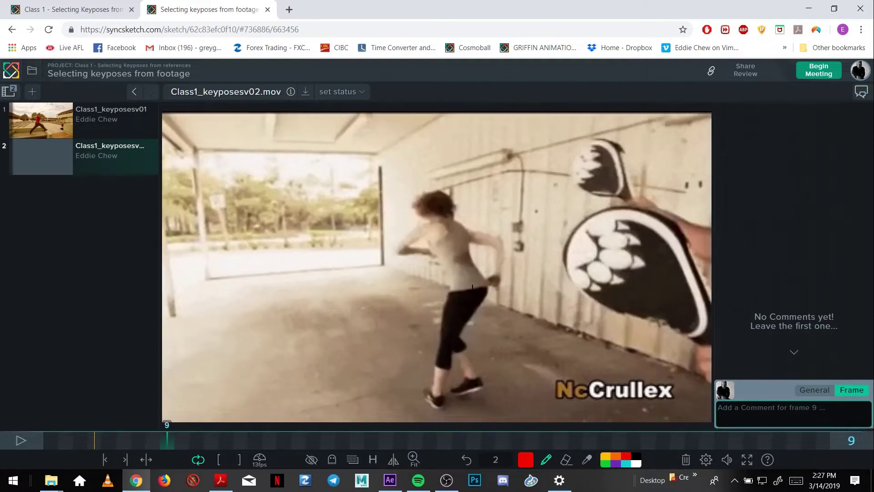
pyautogui.press('Right')
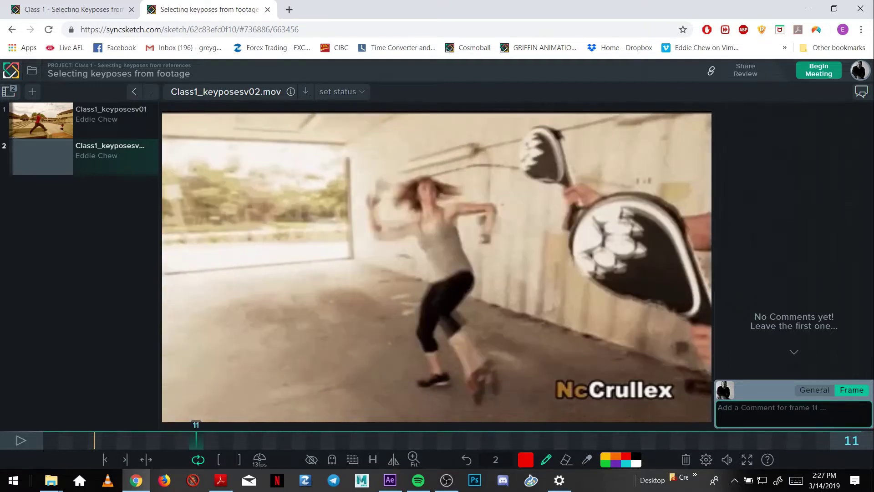
pyautogui.press('Right')
pyautogui.press('Left')
pyautogui.press('Left')
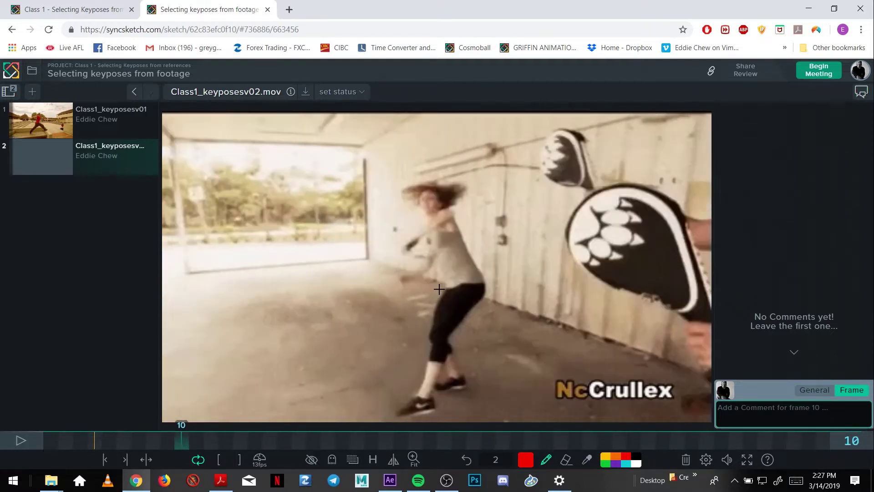
# Draw a red stick figure over the turning pose on frame 10, covering hips, both legs, torso, head and arms.
pyautogui.moveTo(475, 279)
pyautogui.mouseDown()
pyautogui.moveTo(453, 283)
pyautogui.moveTo(472, 278)
pyautogui.moveTo(442, 330)
pyautogui.moveTo(427, 395)
pyautogui.moveTo(396, 409)
pyautogui.mouseUp()
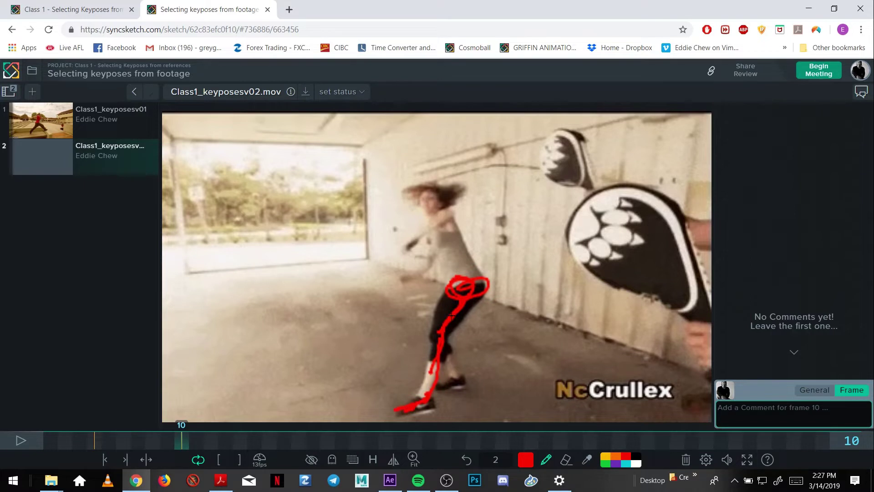
pyautogui.moveTo(441, 337); pyautogui.dragTo(450, 384)
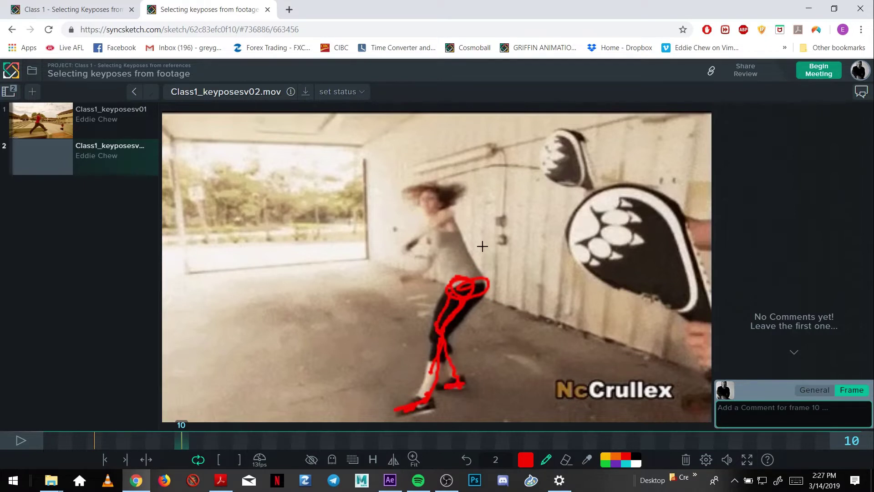
pyautogui.moveTo(478, 275)
pyautogui.mouseDown()
pyautogui.moveTo(443, 228)
pyautogui.moveTo(451, 268)
pyautogui.moveTo(428, 201)
pyautogui.moveTo(455, 220)
pyautogui.moveTo(419, 221)
pyautogui.moveTo(439, 245)
pyautogui.moveTo(420, 270)
pyautogui.mouseUp()
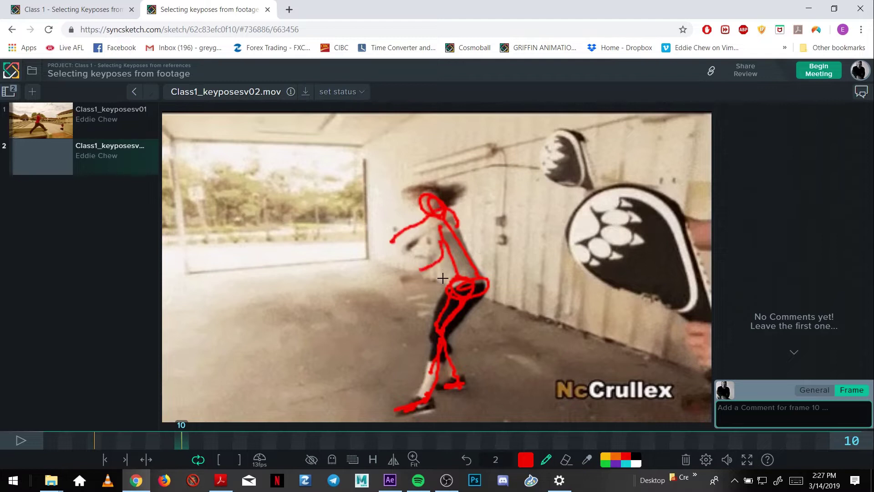
# Draw a red stick figure over the raised-knee pose on frame 13, covering hips, both legs and feet, torso, head and arms.
pyautogui.press('Right')
pyautogui.press('Right')
pyautogui.press('Right')
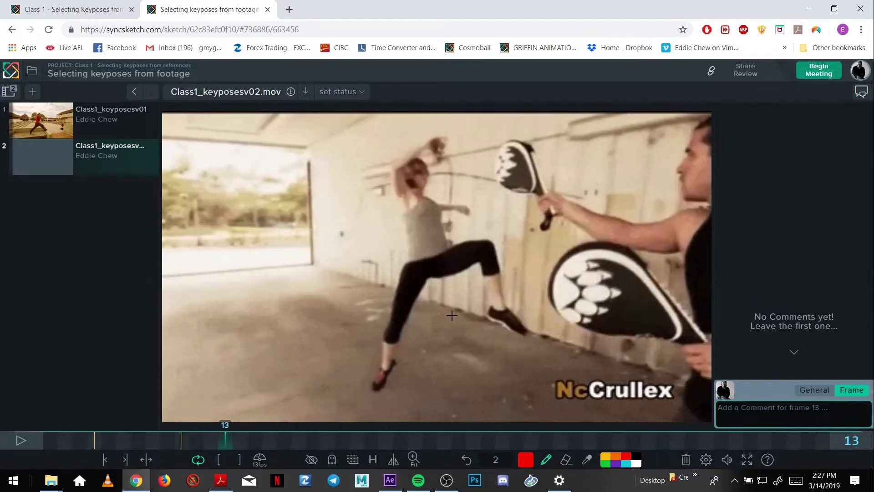
pyautogui.press('Right')
pyautogui.press('Left')
pyautogui.moveTo(431, 248)
pyautogui.mouseDown()
pyautogui.moveTo(417, 256)
pyautogui.moveTo(437, 264)
pyautogui.moveTo(478, 243)
pyautogui.moveTo(442, 274)
pyautogui.moveTo(499, 246)
pyautogui.moveTo(501, 283)
pyautogui.moveTo(491, 293)
pyautogui.mouseUp()
pyautogui.moveTo(497, 284)
pyautogui.mouseDown()
pyautogui.moveTo(499, 310)
pyautogui.moveTo(519, 327)
pyautogui.moveTo(501, 315)
pyautogui.mouseUp()
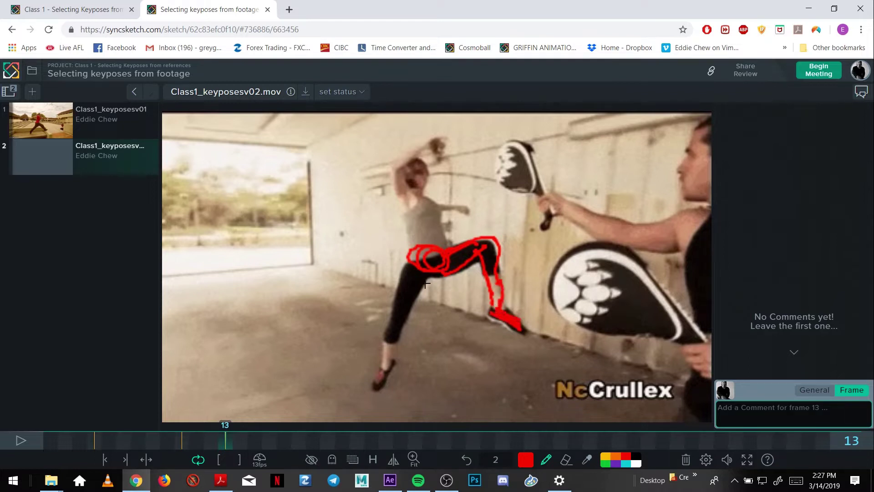
pyautogui.moveTo(410, 264); pyautogui.dragTo(378, 339)
pyautogui.moveTo(437, 277)
pyautogui.mouseDown()
pyautogui.moveTo(412, 321)
pyautogui.moveTo(382, 343)
pyautogui.moveTo(390, 367)
pyautogui.moveTo(381, 386)
pyautogui.mouseUp()
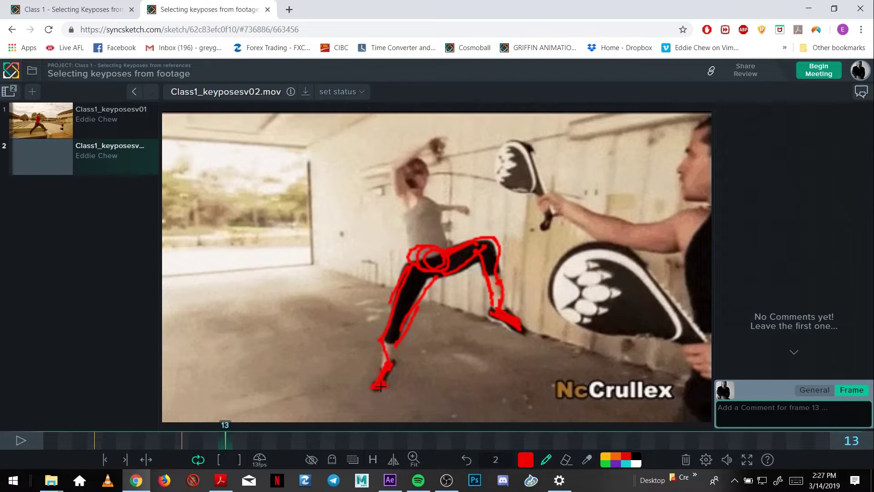
pyautogui.moveTo(417, 201)
pyautogui.mouseDown()
pyautogui.moveTo(437, 215)
pyautogui.moveTo(444, 243)
pyautogui.moveTo(420, 256)
pyautogui.mouseUp()
pyautogui.moveTo(426, 194)
pyautogui.mouseDown()
pyautogui.moveTo(438, 137)
pyautogui.moveTo(428, 148)
pyautogui.mouseUp()
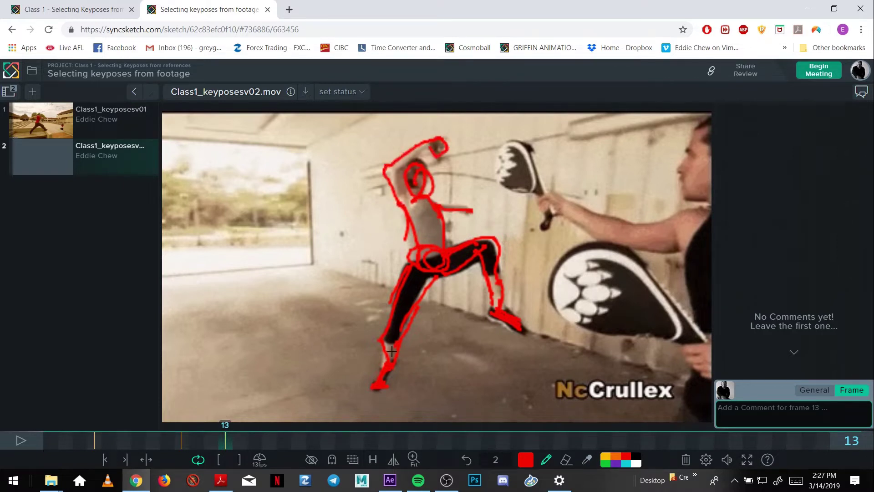
# Draw a red stick figure over the high-kick pose on frame 16, covering hips, both legs, torso, head and both arms.
pyautogui.press('Right')
pyautogui.press('Right')
pyautogui.press('Right')
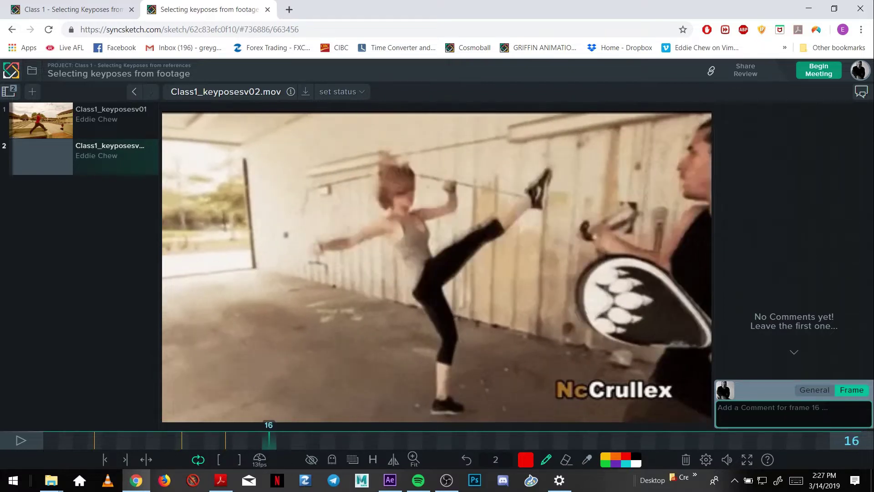
pyautogui.moveTo(437, 292)
pyautogui.mouseDown()
pyautogui.moveTo(430, 286)
pyautogui.moveTo(439, 274)
pyautogui.moveTo(425, 281)
pyautogui.moveTo(517, 212)
pyautogui.moveTo(487, 246)
pyautogui.moveTo(549, 199)
pyautogui.moveTo(506, 203)
pyautogui.moveTo(542, 170)
pyautogui.moveTo(505, 216)
pyautogui.mouseUp()
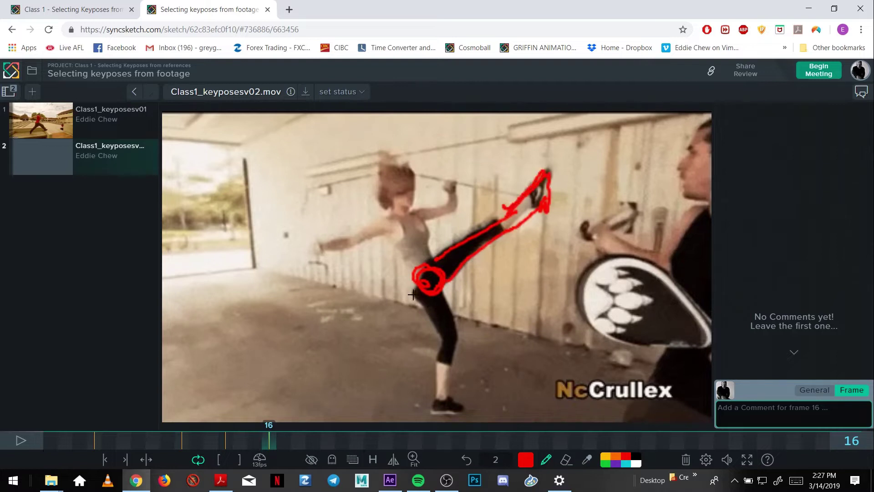
pyautogui.moveTo(412, 295); pyautogui.dragTo(437, 338)
pyautogui.moveTo(434, 287)
pyautogui.mouseDown()
pyautogui.moveTo(462, 345)
pyautogui.moveTo(435, 408)
pyautogui.moveTo(472, 412)
pyautogui.moveTo(450, 392)
pyautogui.mouseUp()
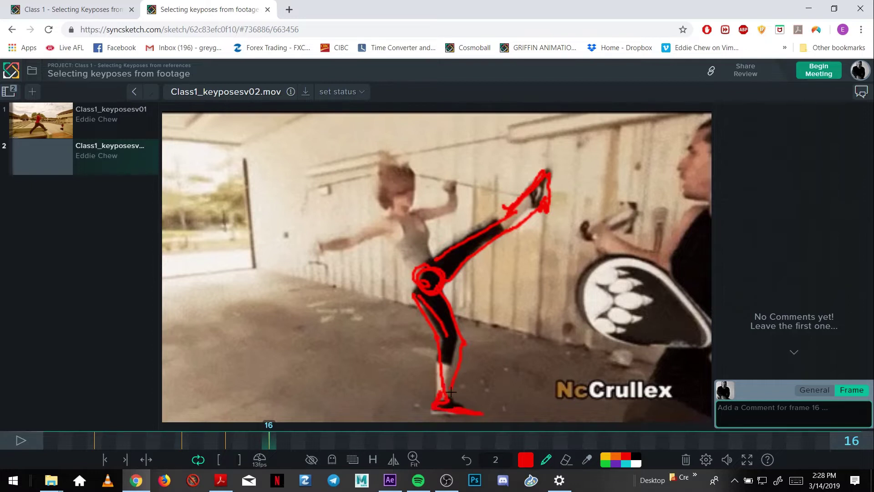
pyautogui.moveTo(413, 277)
pyautogui.mouseDown()
pyautogui.moveTo(399, 222)
pyautogui.moveTo(411, 211)
pyautogui.moveTo(428, 260)
pyautogui.mouseUp()
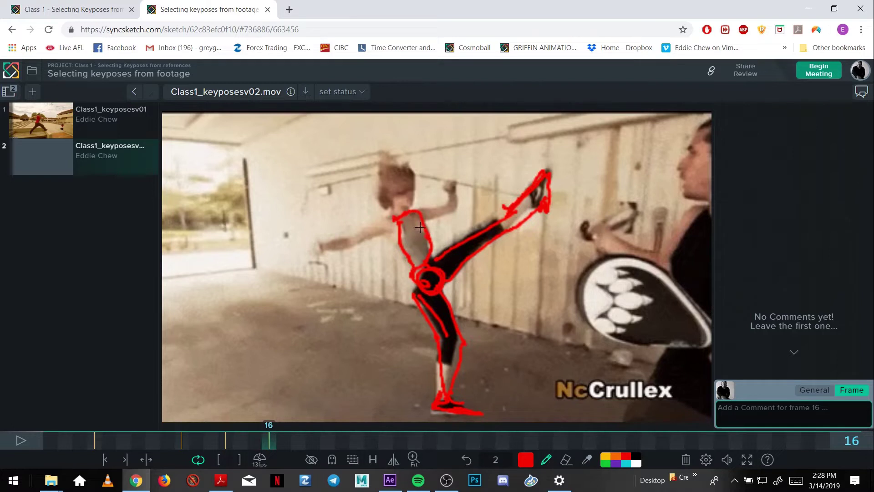
pyautogui.moveTo(395, 221)
pyautogui.mouseDown()
pyautogui.moveTo(415, 266)
pyautogui.moveTo(411, 197)
pyautogui.moveTo(459, 206)
pyautogui.moveTo(324, 243)
pyautogui.mouseUp()
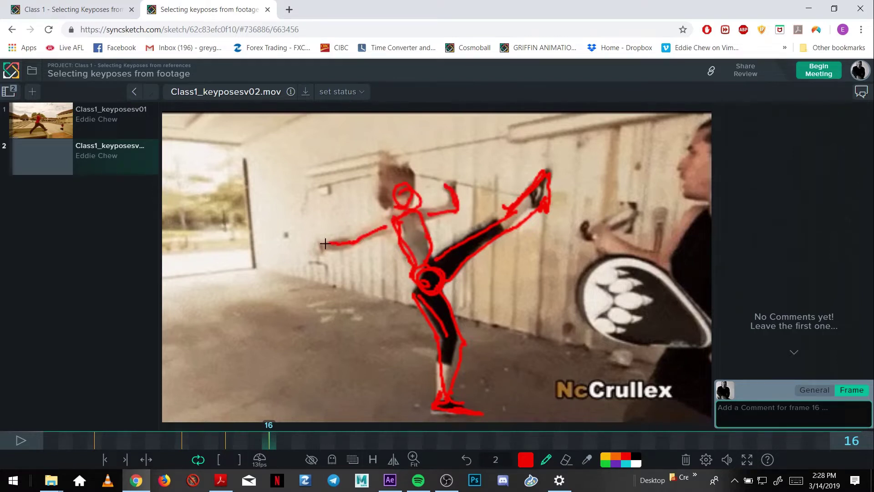
# Compare the poses between frames 16 and 19 to pick the key pose as the kicking leg comes down.
pyautogui.press('Right')
pyautogui.press('Right')
pyautogui.press('Right')
pyautogui.press('Left')
pyautogui.press('Left')
pyautogui.press('Left')
pyautogui.press('Left')
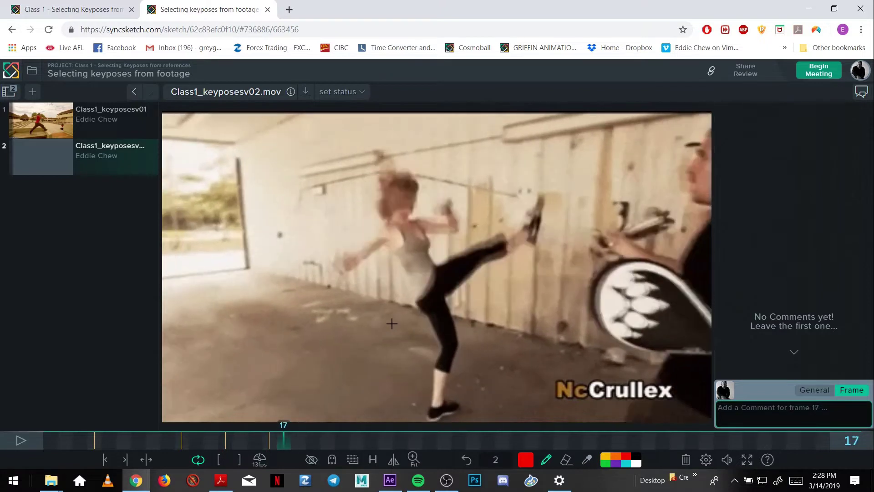
pyautogui.press('Right')
pyautogui.press('Right')
pyautogui.press('Right')
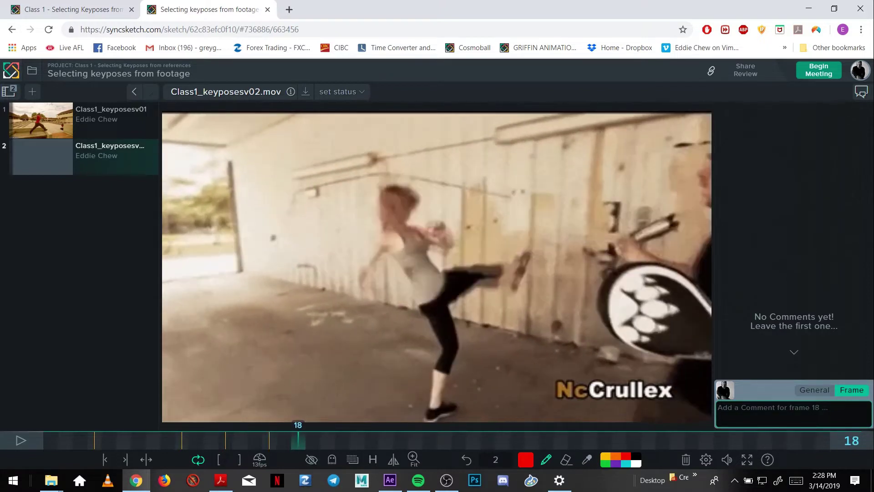
pyautogui.press('Left')
pyautogui.press('Left')
pyautogui.press('Right')
pyautogui.press('Right')
pyautogui.press('Right')
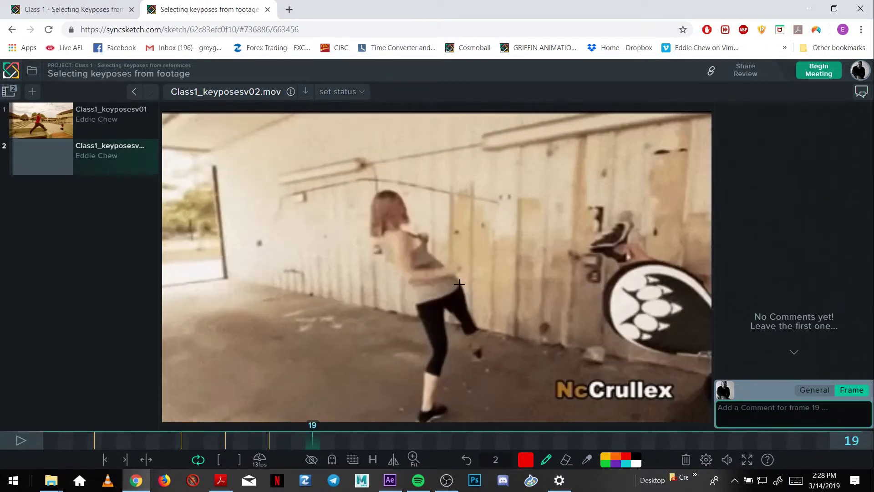
# Draw a red stick figure over the lowering-leg pose on frame 18, covering hips, both legs, torso, head and arms.
pyautogui.press('Left')
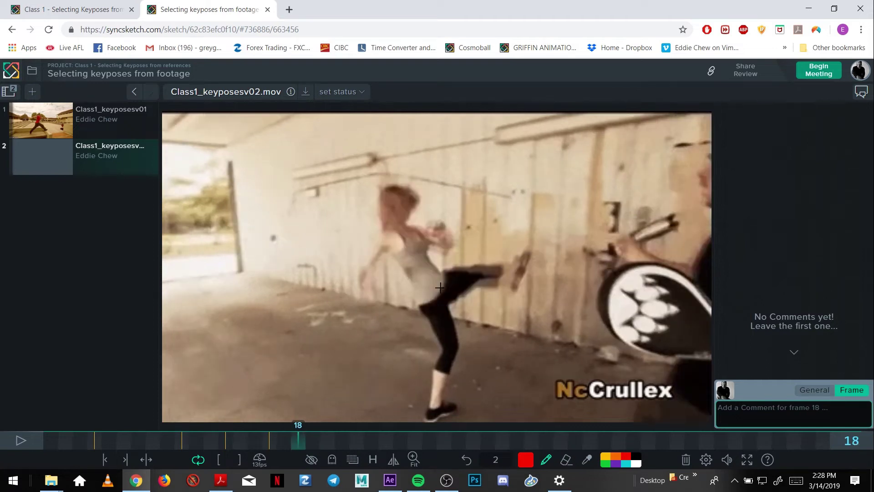
pyautogui.moveTo(437, 278)
pyautogui.mouseDown()
pyautogui.moveTo(423, 279)
pyautogui.moveTo(421, 293)
pyautogui.moveTo(488, 268)
pyautogui.moveTo(453, 294)
pyautogui.moveTo(506, 271)
pyautogui.moveTo(514, 272)
pyautogui.moveTo(510, 281)
pyautogui.moveTo(526, 266)
pyautogui.mouseUp()
pyautogui.moveTo(434, 306)
pyautogui.mouseDown()
pyautogui.moveTo(463, 357)
pyautogui.moveTo(424, 424)
pyautogui.mouseUp()
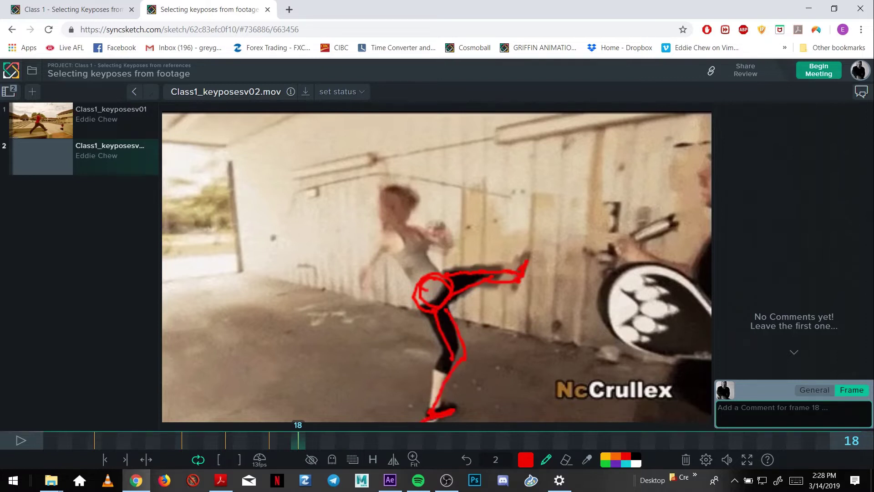
pyautogui.moveTo(444, 360)
pyautogui.mouseDown()
pyautogui.moveTo(436, 411)
pyautogui.moveTo(435, 397)
pyautogui.mouseUp()
pyautogui.moveTo(392, 252)
pyautogui.mouseDown()
pyautogui.moveTo(413, 286)
pyautogui.moveTo(412, 237)
pyautogui.moveTo(385, 241)
pyautogui.moveTo(394, 209)
pyautogui.moveTo(397, 242)
pyautogui.moveTo(426, 226)
pyautogui.moveTo(454, 251)
pyautogui.moveTo(382, 248)
pyautogui.moveTo(370, 297)
pyautogui.mouseUp()
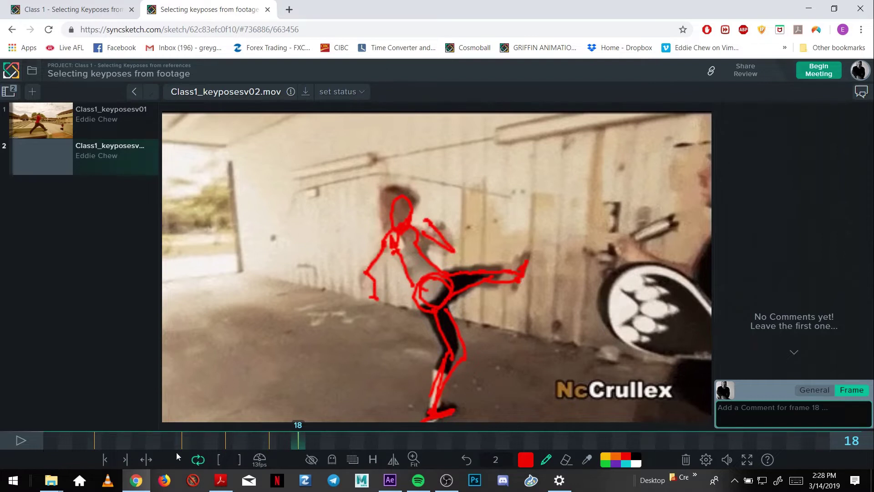
# Cycle through the sketched frames 4, 10, 13, 16 and 18 to review the key poses over the footage.
pyautogui.click(127, 461)
pyautogui.click(126, 461)
pyautogui.click(126, 460)
pyautogui.click(126, 461)
pyautogui.click(126, 461)
pyautogui.click(127, 461)
pyautogui.click(126, 461)
pyautogui.click(126, 461)
pyautogui.click(125, 461)
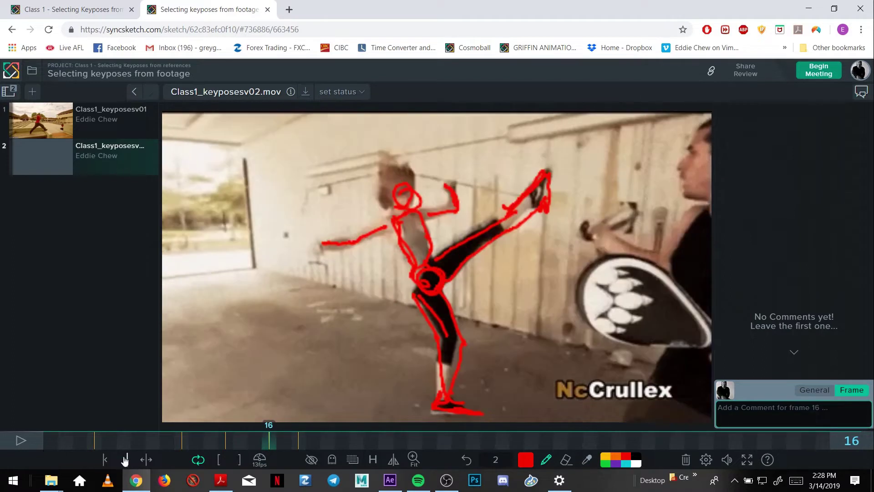
pyautogui.click(127, 461)
pyautogui.click(126, 460)
pyautogui.click(127, 461)
pyautogui.click(126, 461)
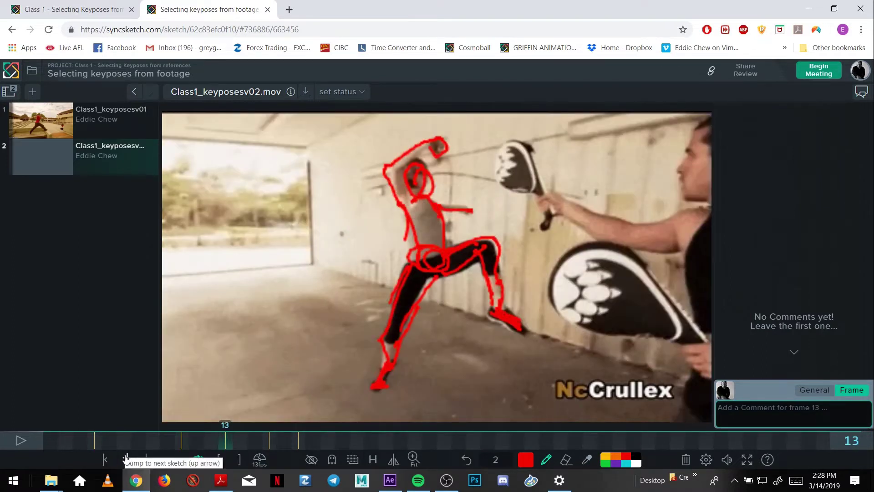
pyautogui.click(126, 460)
pyautogui.click(126, 461)
pyautogui.click(126, 461)
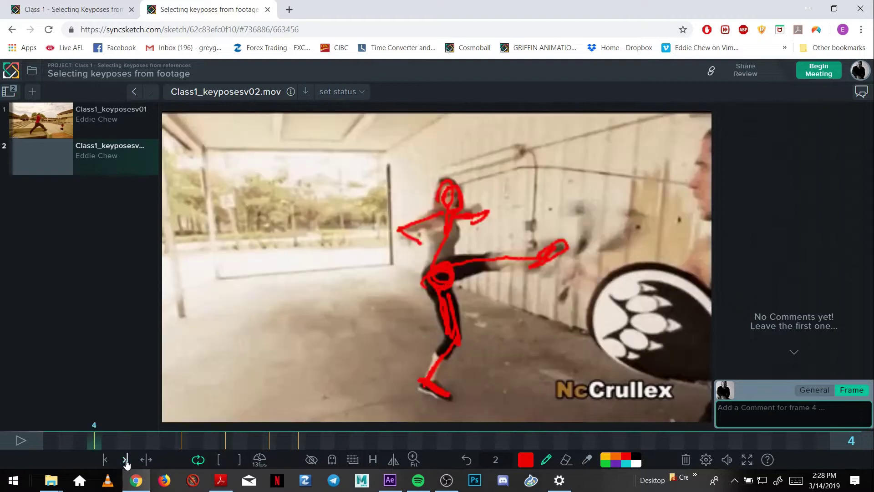
pyautogui.click(126, 461)
pyautogui.click(126, 460)
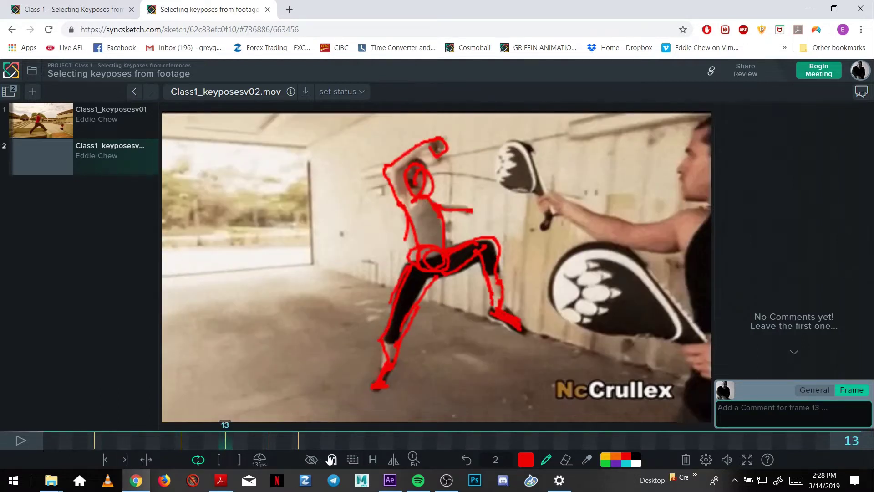
# Set the trace opacity to 100% to isolate the stick-figure drawings from the footage.
pyautogui.click(352, 460)
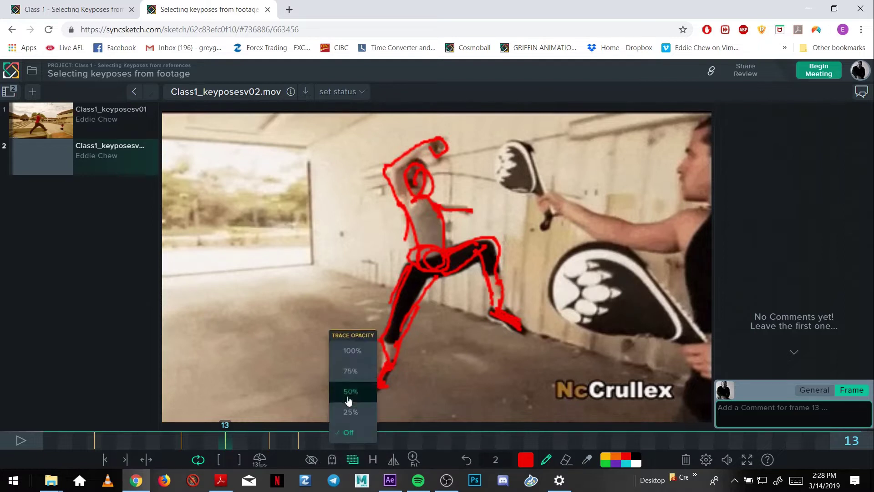
pyautogui.click(353, 359)
# Loop through the stick-figure sketches on the blank background to examine how the key poses alone read as a motion.
pyautogui.click(126, 461)
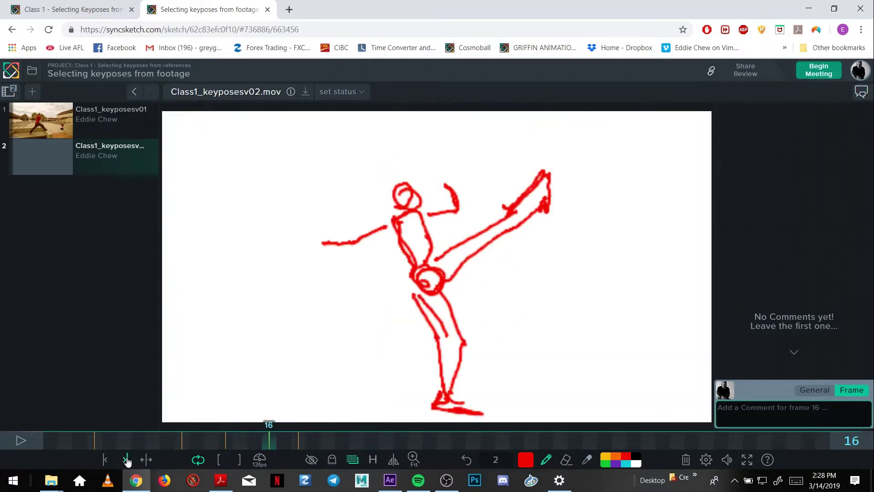
pyautogui.click(126, 461)
pyautogui.click(126, 460)
pyautogui.click(126, 461)
pyautogui.click(126, 461)
pyautogui.click(126, 461)
pyautogui.click(126, 460)
pyautogui.click(126, 461)
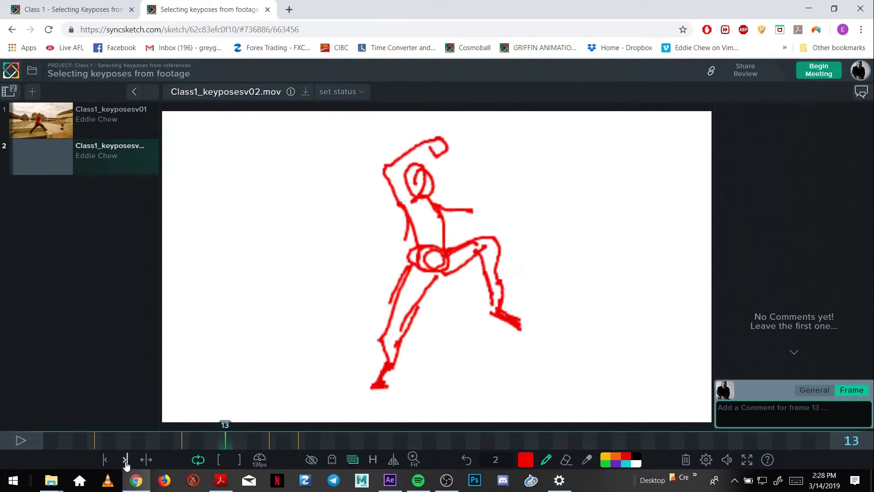
pyautogui.click(127, 461)
pyautogui.click(127, 461)
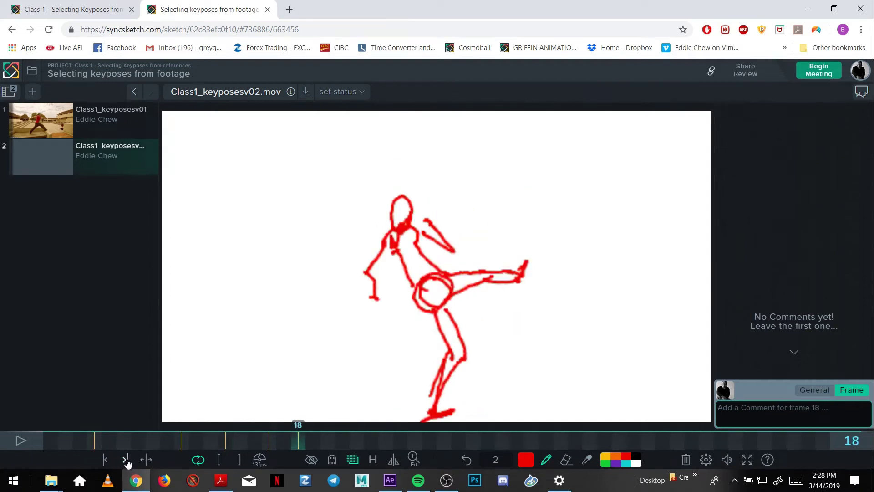
pyautogui.click(126, 461)
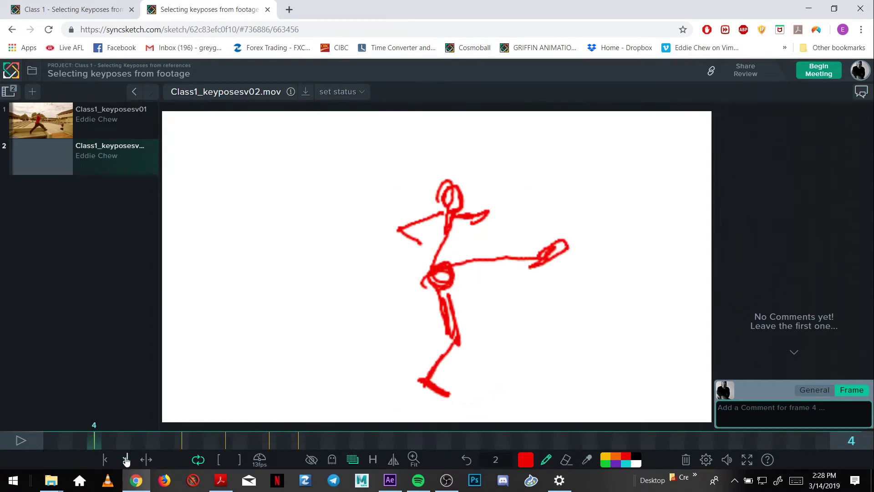
pyautogui.click(126, 461)
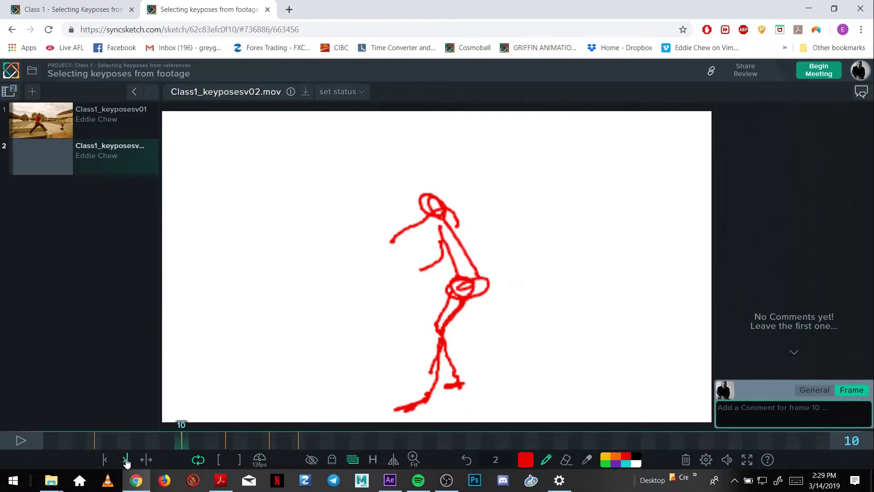
pyautogui.click(126, 461)
pyautogui.click(126, 461)
pyautogui.click(126, 461)
pyautogui.click(126, 461)
pyautogui.click(126, 461)
pyautogui.click(126, 461)
pyautogui.click(126, 461)
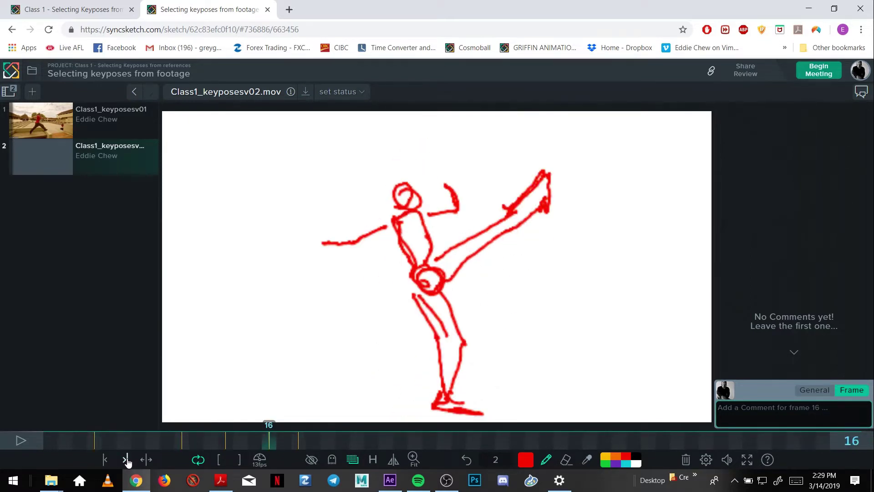
pyautogui.click(126, 461)
pyautogui.click(126, 461)
pyautogui.click(126, 461)
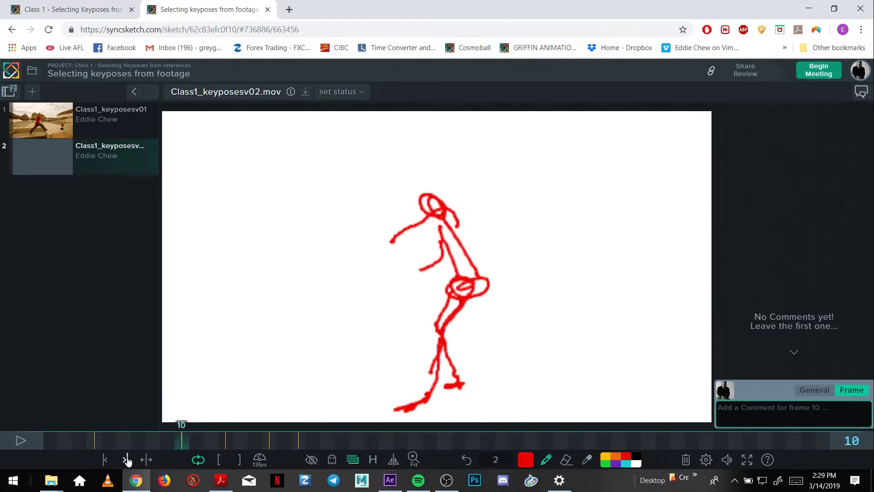
pyautogui.click(127, 461)
pyautogui.click(126, 461)
pyautogui.click(126, 460)
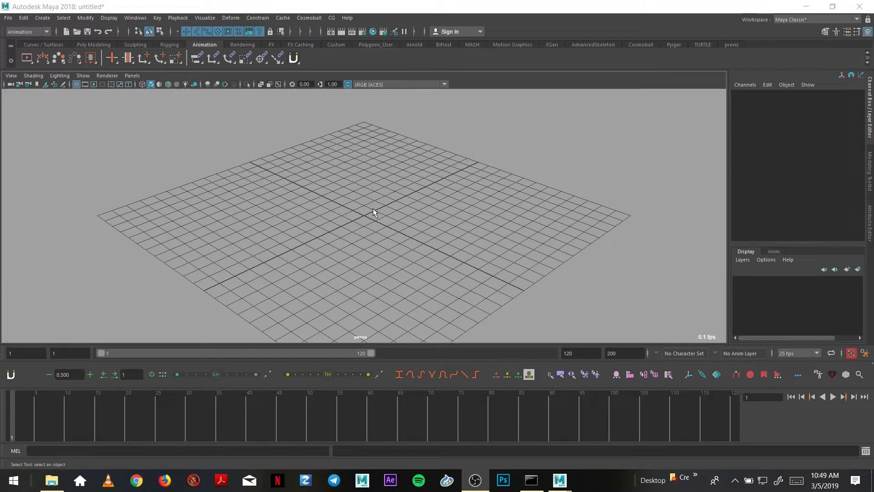
# Switch to Maya and create a new project named Griffin_8_week_animation with the default primary project locations.
pyautogui.click(9, 19)
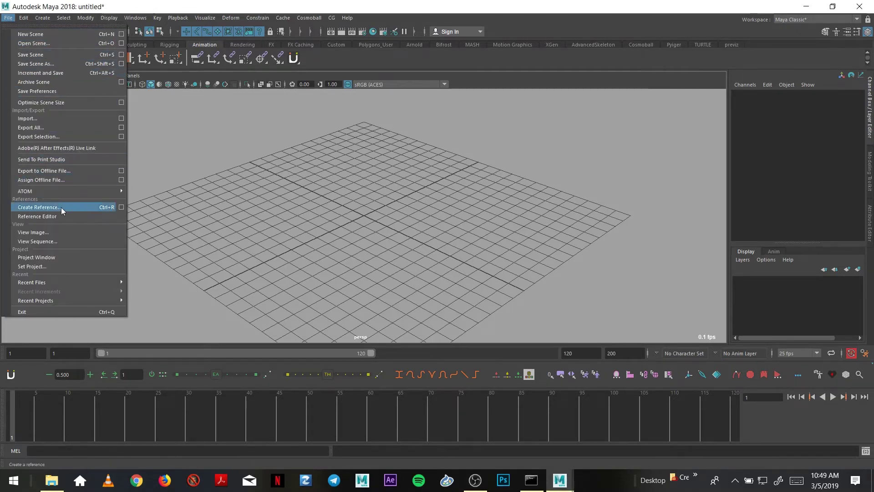
pyautogui.click(61, 258)
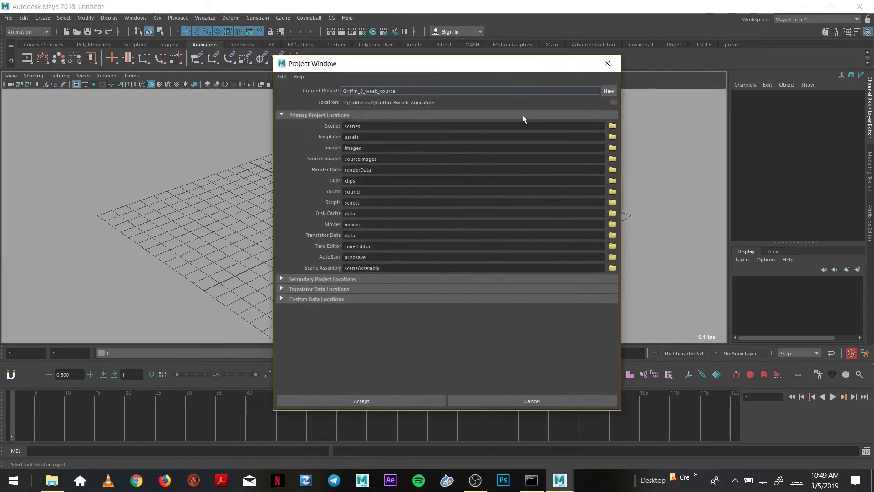
pyautogui.click(609, 91)
pyautogui.doubleClick(541, 89)
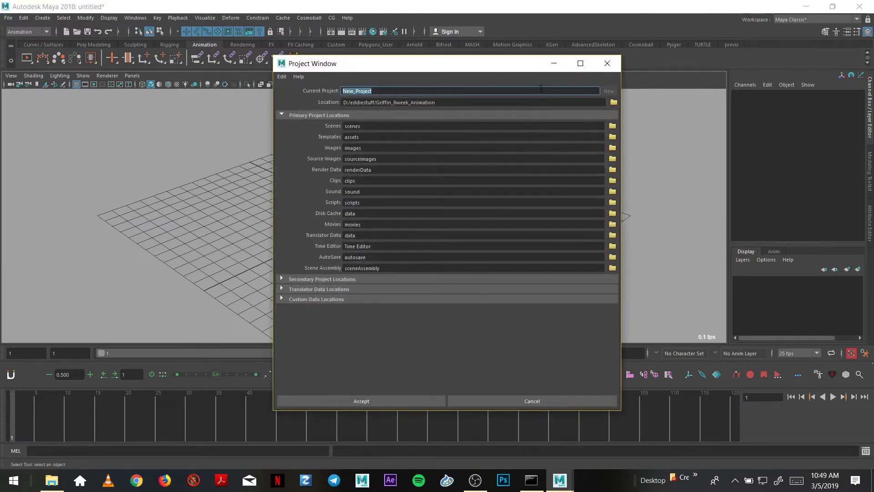
pyautogui.write('Griffin_8_week_animation')
pyautogui.click(525, 104)
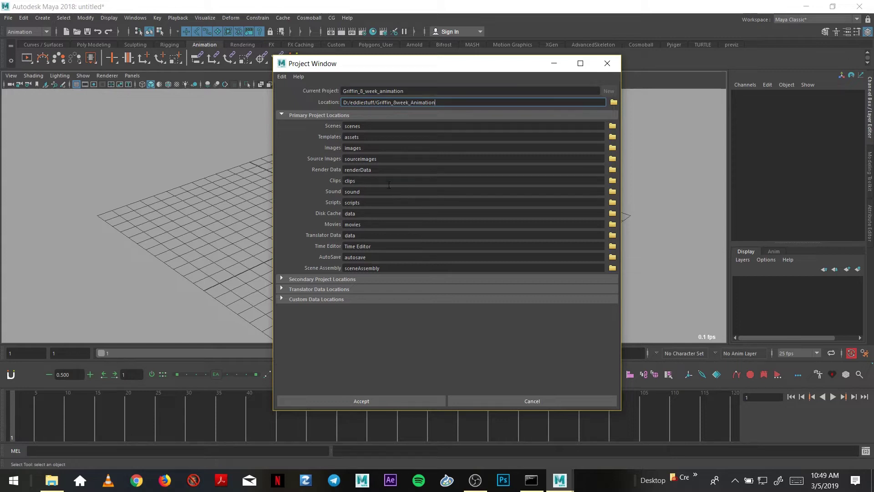
pyautogui.click(419, 401)
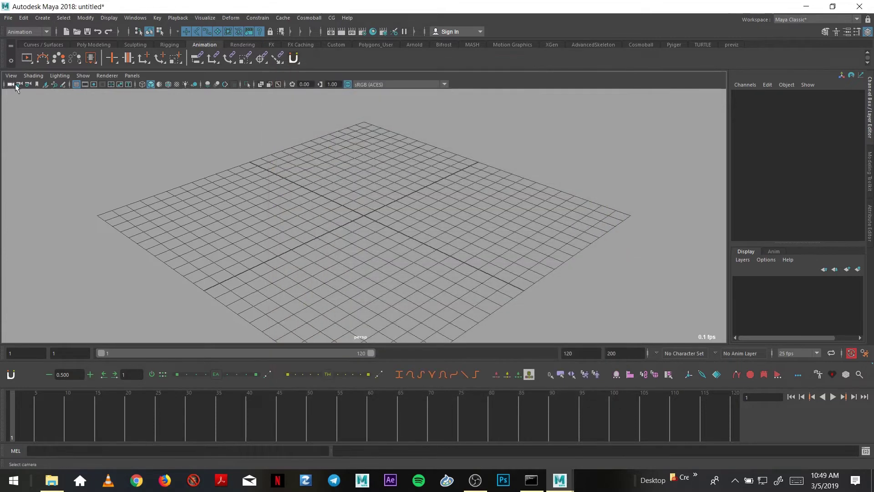
# Set the Griffin_8_week_animation folder as the current project.
pyautogui.click(9, 17)
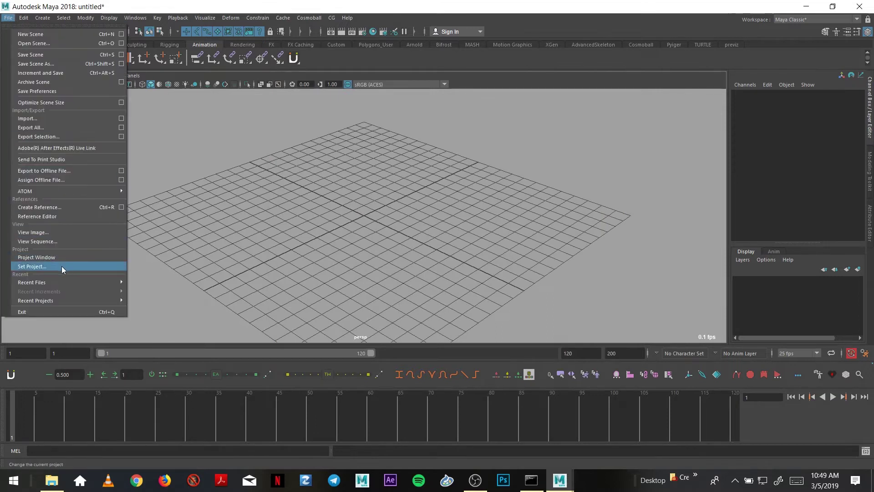
pyautogui.click(61, 265)
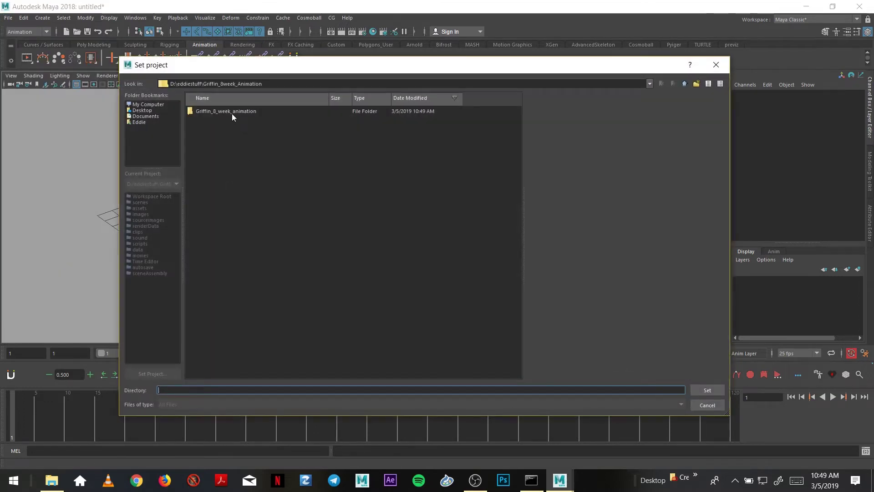
pyautogui.click(231, 113)
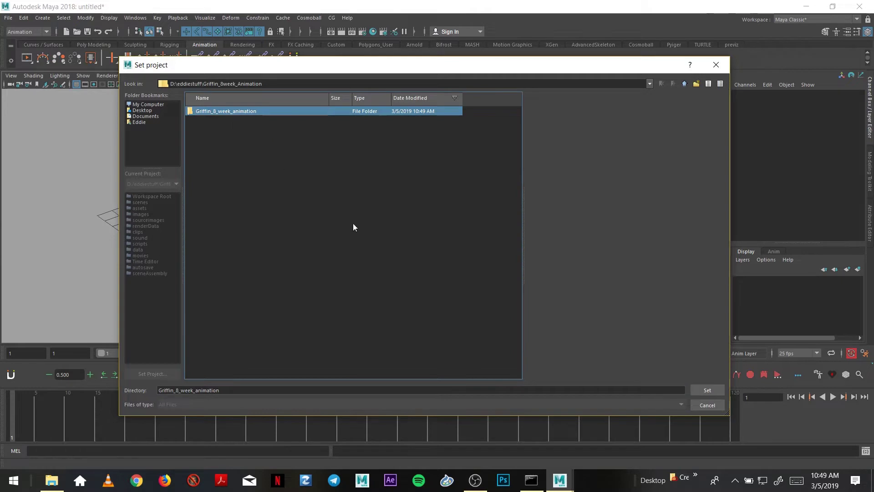
pyautogui.click(707, 391)
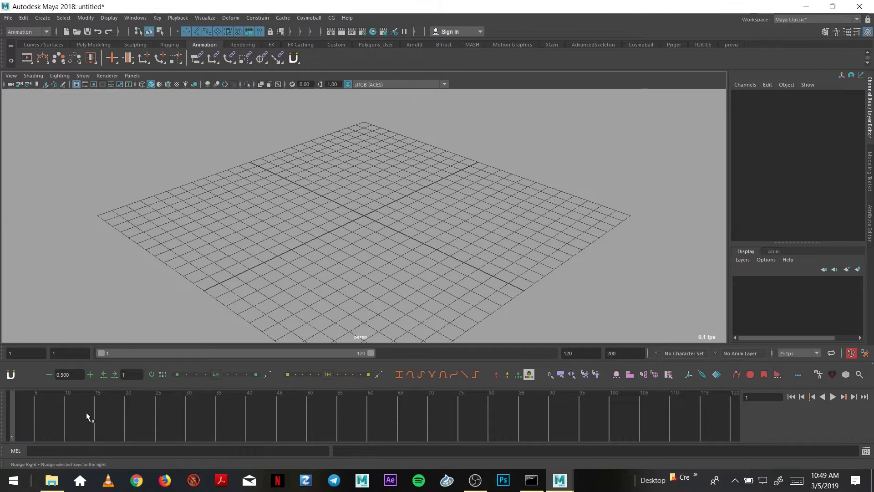
# Switch to File Explorer and browse into the Griffin_8week_Animation folder to inspect the contents of the Griffin_8_week_animation project.
pyautogui.click(52, 481)
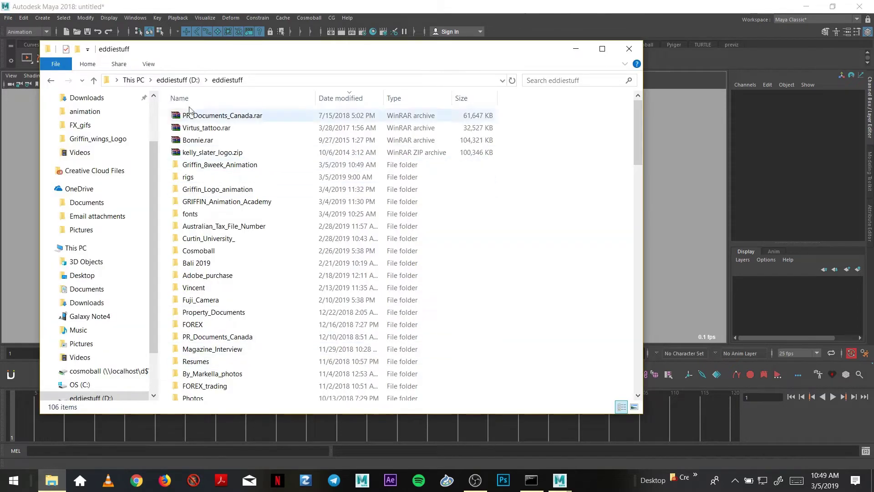
pyautogui.click(178, 81)
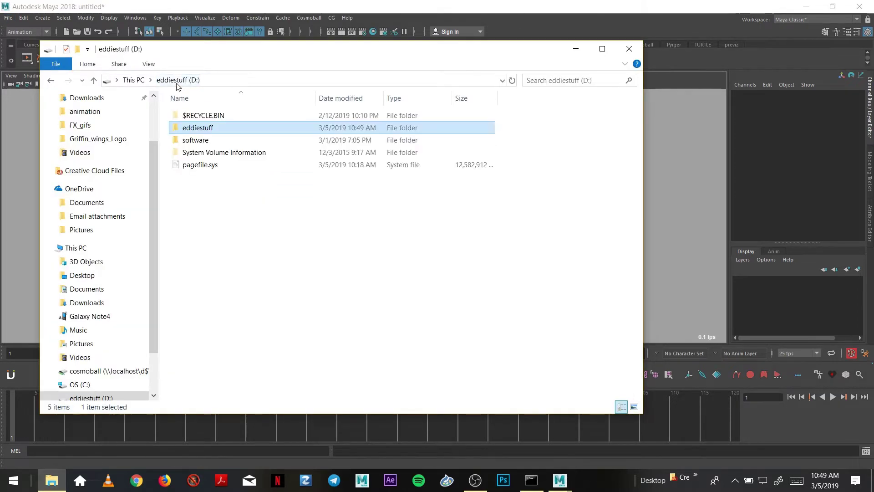
pyautogui.doubleClick(201, 128)
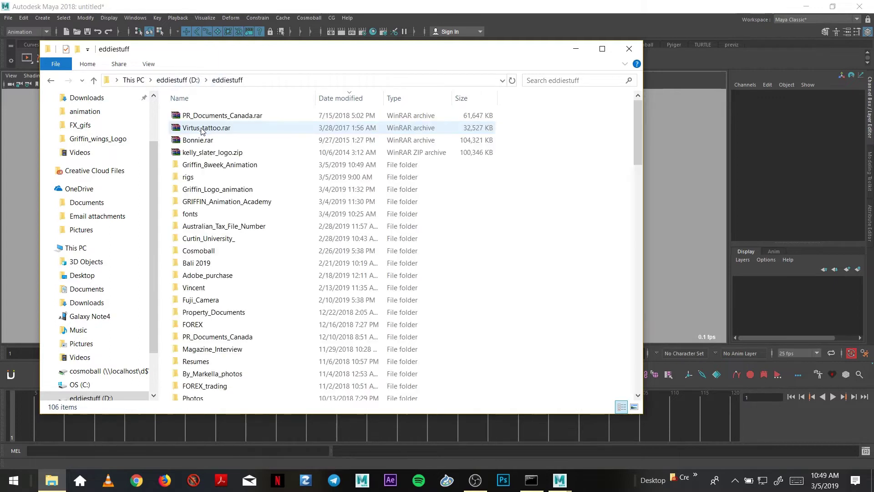
pyautogui.doubleClick(223, 164)
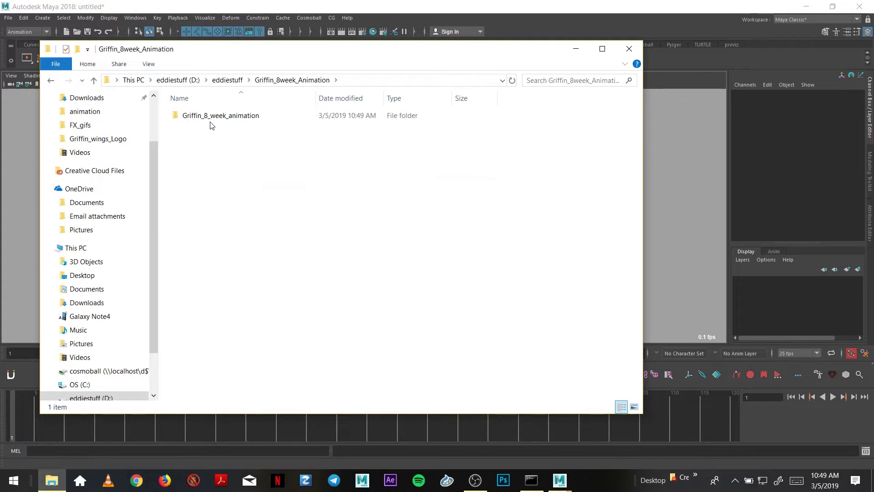
pyautogui.doubleClick(196, 116)
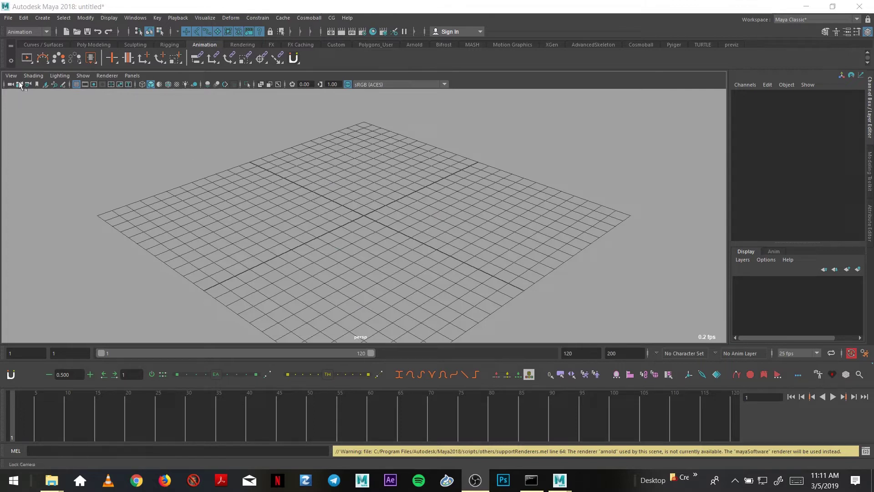
# Back in Maya, reference the JoshCam_v3.ma camera rig from the rigs folder into the scene and dismiss the warnings.
pyautogui.click(9, 19)
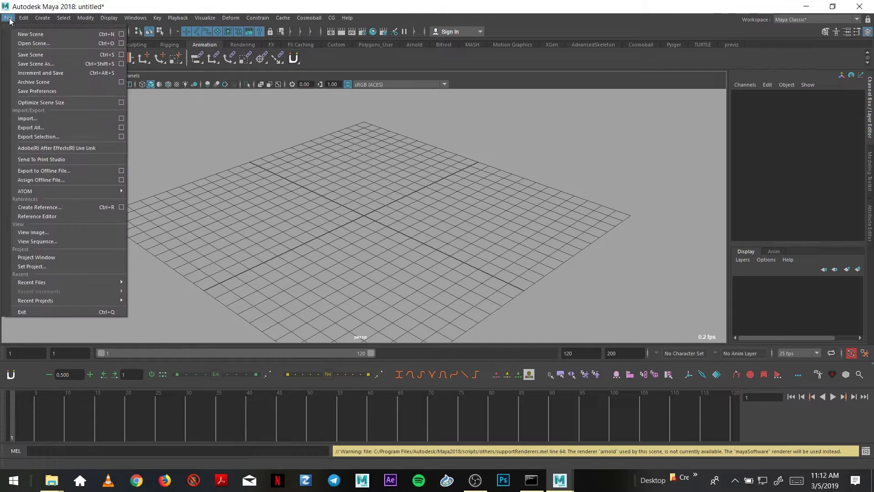
pyautogui.click(50, 207)
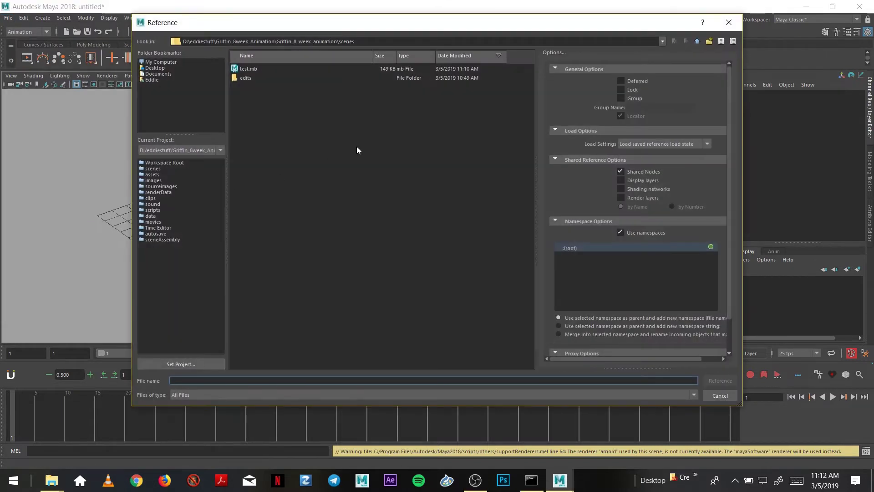
pyautogui.click(662, 41)
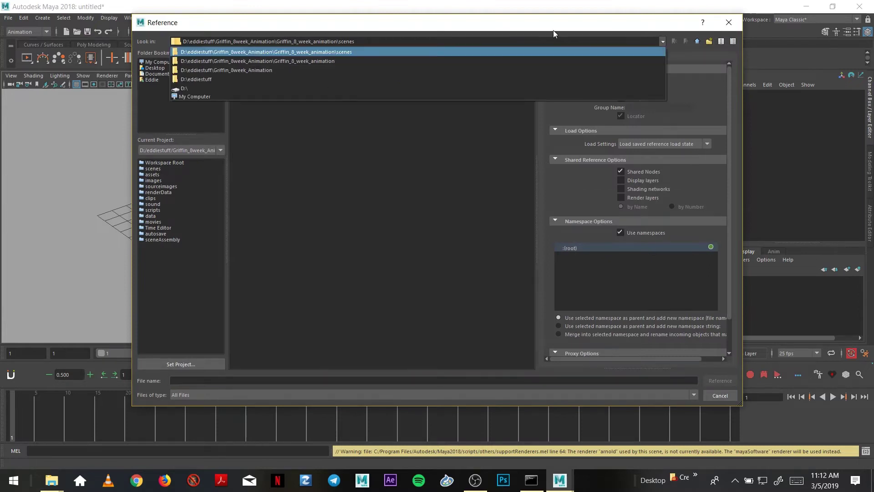
pyautogui.click(322, 77)
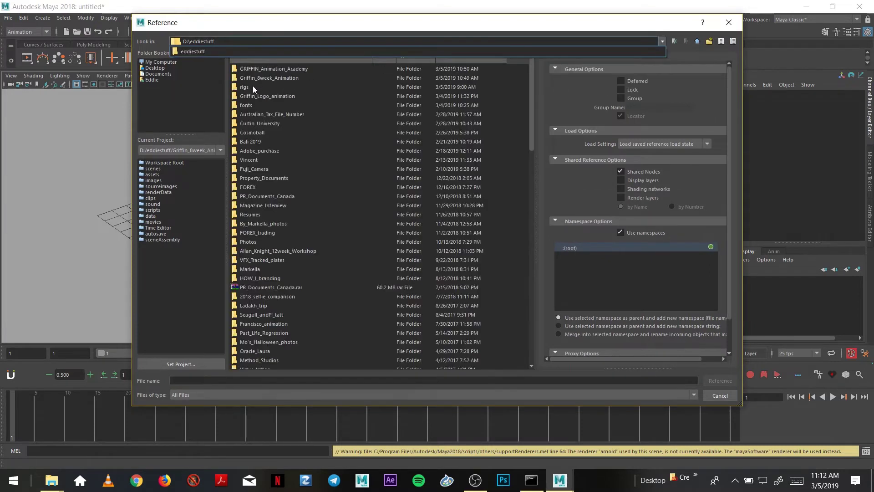
pyautogui.doubleClick(250, 86)
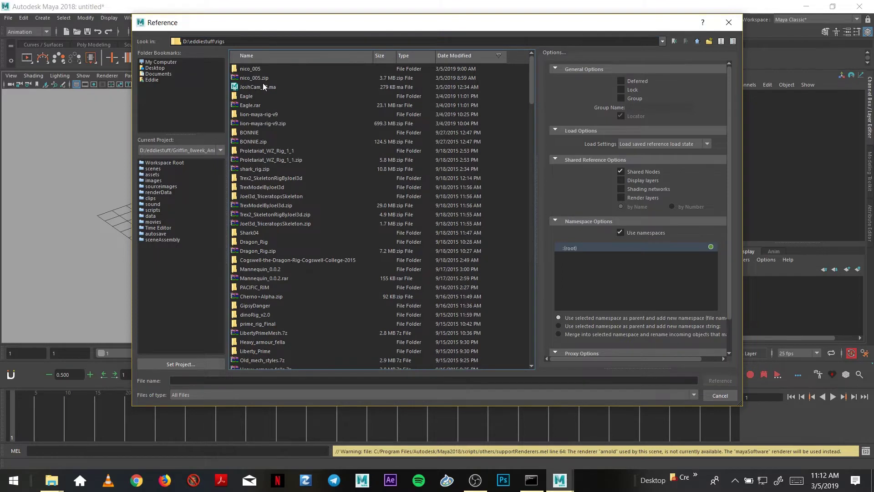
pyautogui.doubleClick(263, 86)
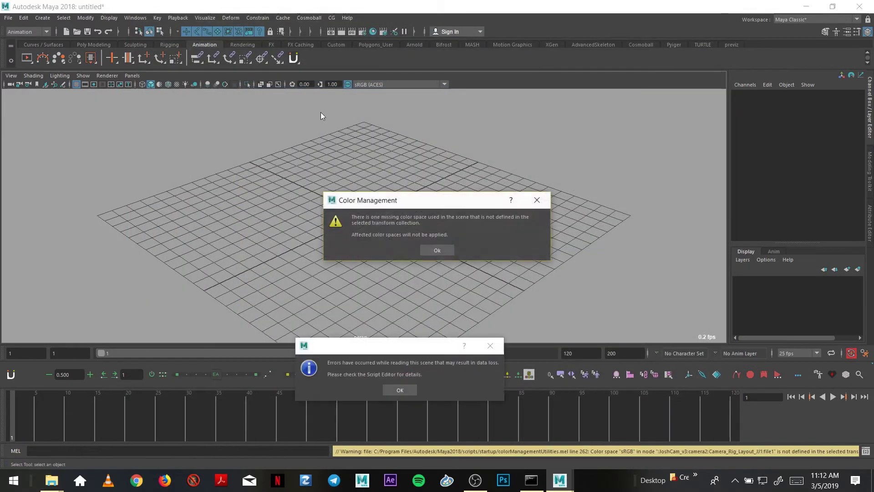
pyautogui.click(440, 250)
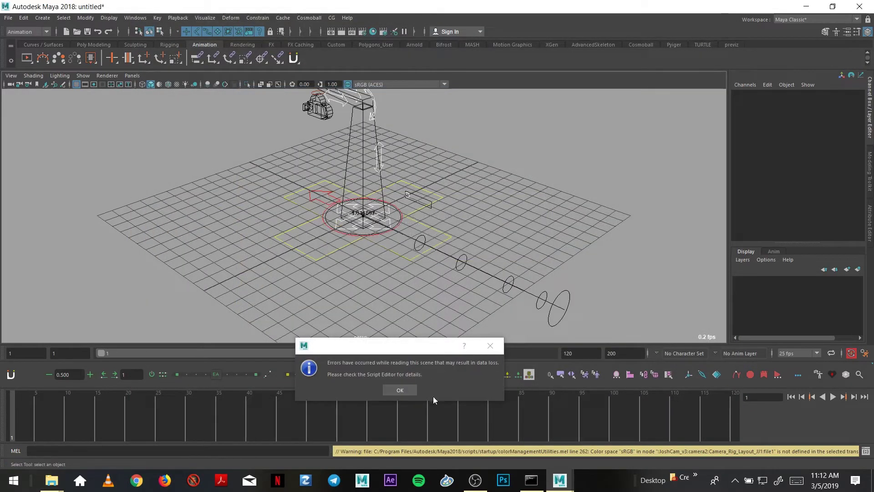
pyautogui.click(399, 390)
# Select the camera rig's main CameraCtrl control and move it to about 15.16 in Translate X.
pyautogui.scroll(-5, 425, 233)
pyautogui.keyDown('alt'); pyautogui.moveTo(424, 256); pyautogui.dragTo(453, 220); pyautogui.keyUp('alt')
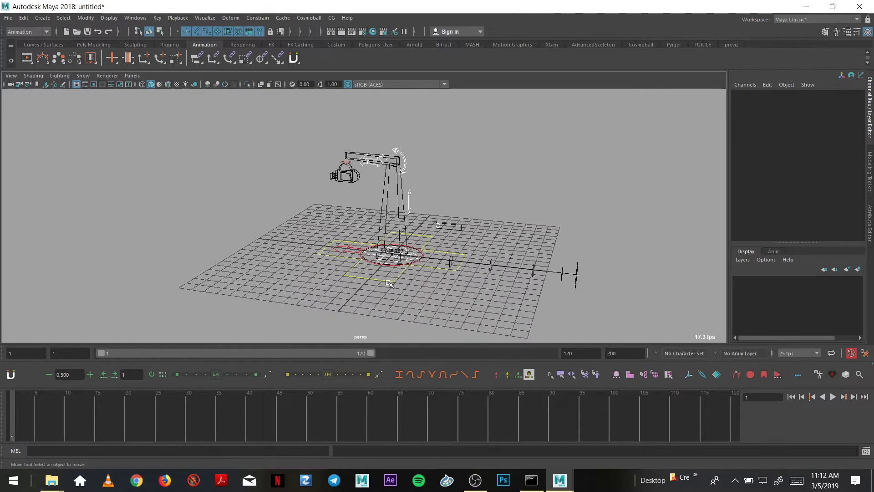
pyautogui.click(410, 289)
pyautogui.keyDown('alt'); pyautogui.moveTo(410, 288); pyautogui.dragTo(461, 283); pyautogui.keyUp('alt')
pyautogui.keyDown('alt'); pyautogui.moveTo(434, 259); pyautogui.dragTo(255, 155); pyautogui.keyUp('alt')
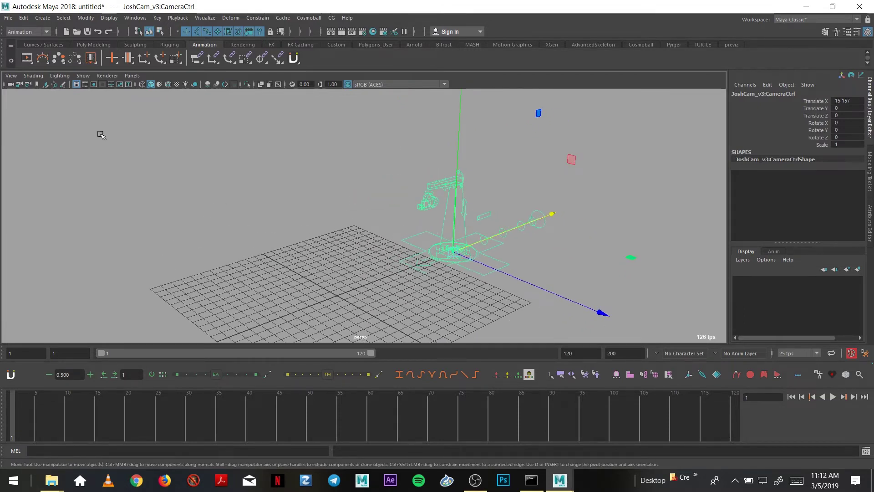
# Reference the dinosaur rig dinoRig_v2.mb from the dinoRig_v2.0 folder into the scene and dismiss the color management warning.
pyautogui.click(8, 18)
pyautogui.click(57, 207)
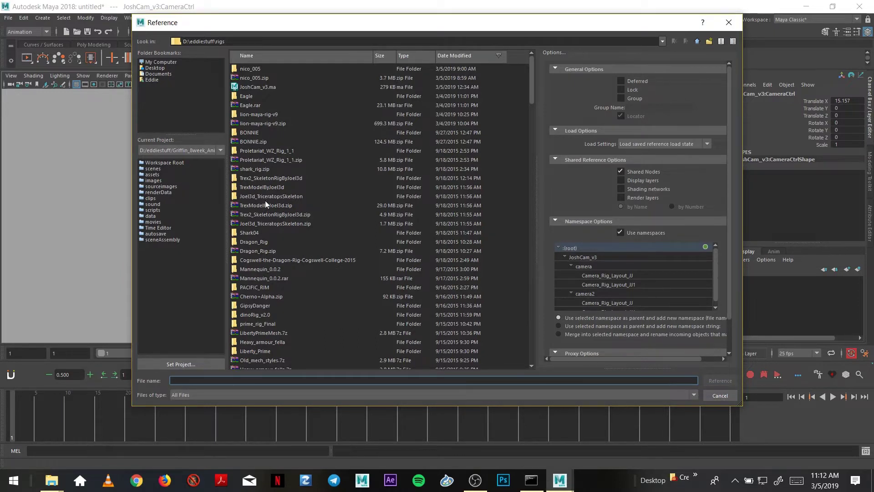
pyautogui.doubleClick(260, 315)
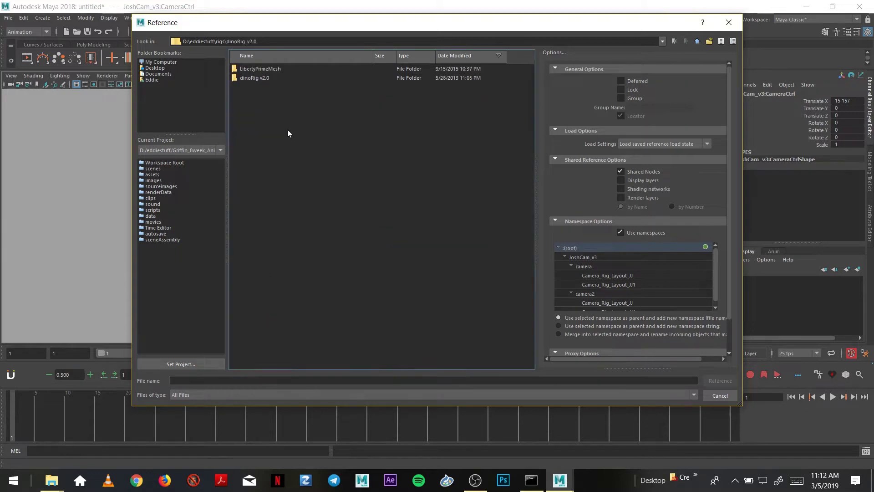
pyautogui.doubleClick(263, 78)
pyautogui.doubleClick(257, 105)
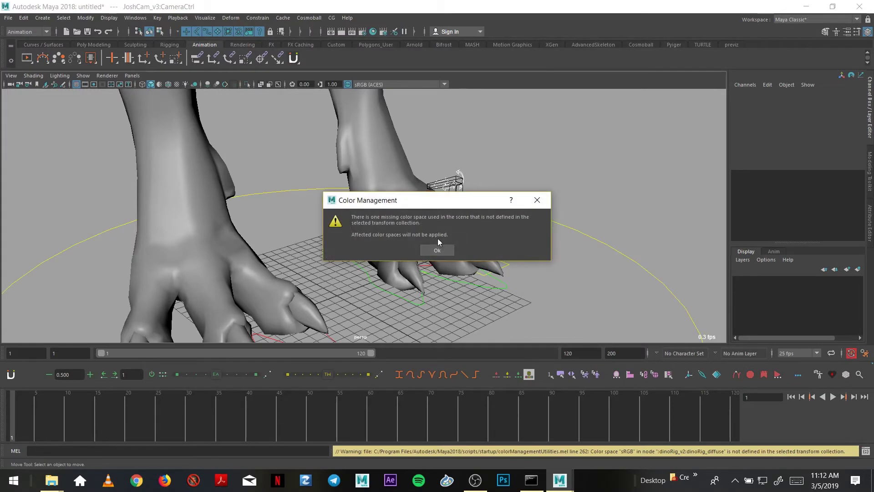
pyautogui.click(436, 250)
# Move the dinosaur rig's global control to about -53 in Translate Z, away from the camera rig.
pyautogui.scroll(-5, 330, 219)
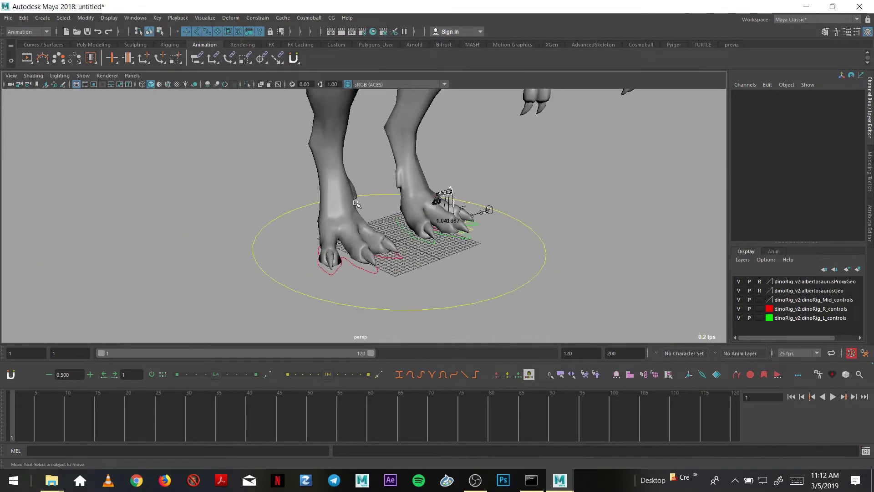
pyautogui.scroll(-3, 330, 219)
pyautogui.click(455, 260)
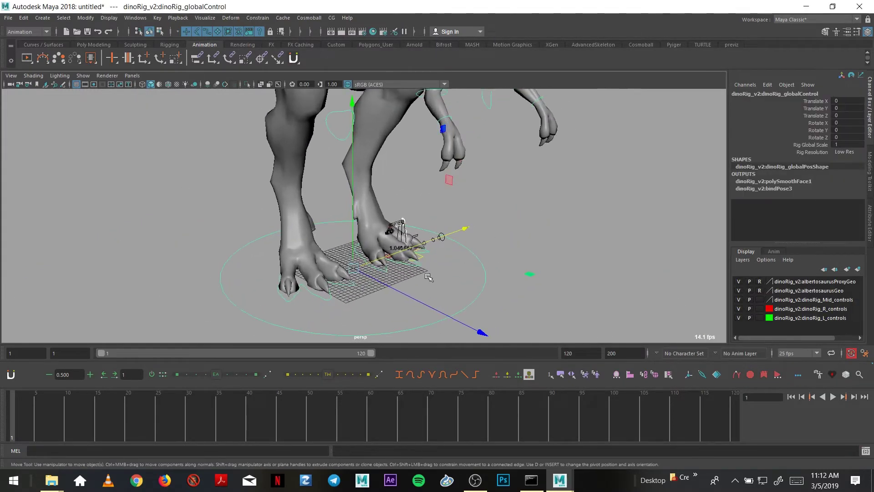
pyautogui.scroll(3, 485, 258)
pyautogui.scroll(-3, 485, 258)
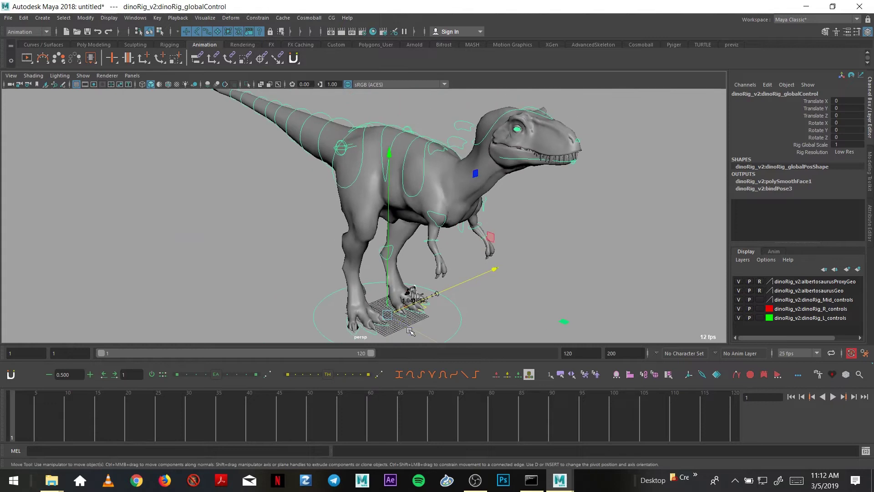
pyautogui.moveTo(410, 331); pyautogui.dragTo(396, 337, button='middle')
pyautogui.keyDown('alt'); pyautogui.moveTo(396, 336); pyautogui.dragTo(332, 235); pyautogui.keyUp('alt')
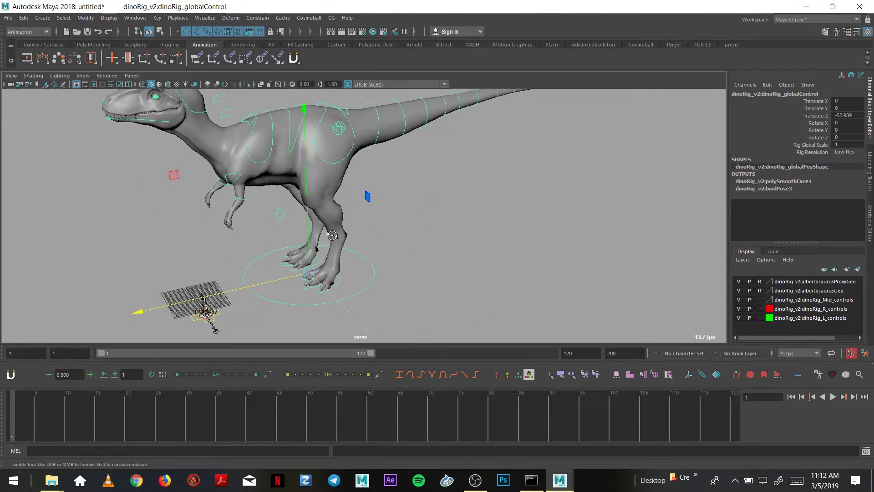
pyautogui.scroll(-4, 332, 235)
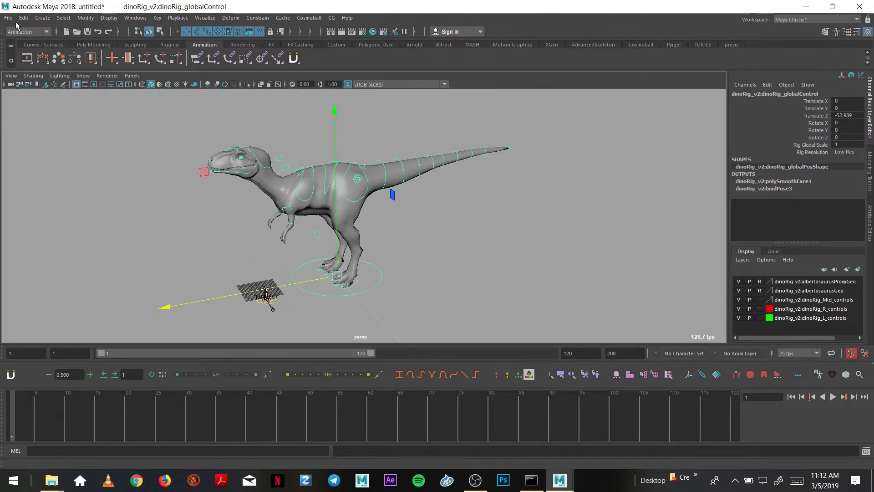
# Save the scene as Class1_echew_v001 in Maya Binary format in the Griffin_8_week_animation project's scenes folder.
pyautogui.click(9, 18)
pyautogui.click(247, 106)
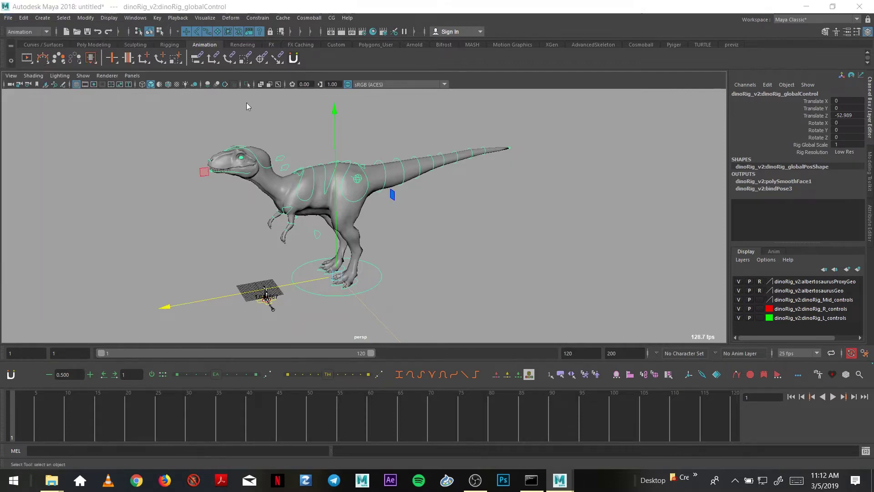
pyautogui.hotkey('ctrl', 's')
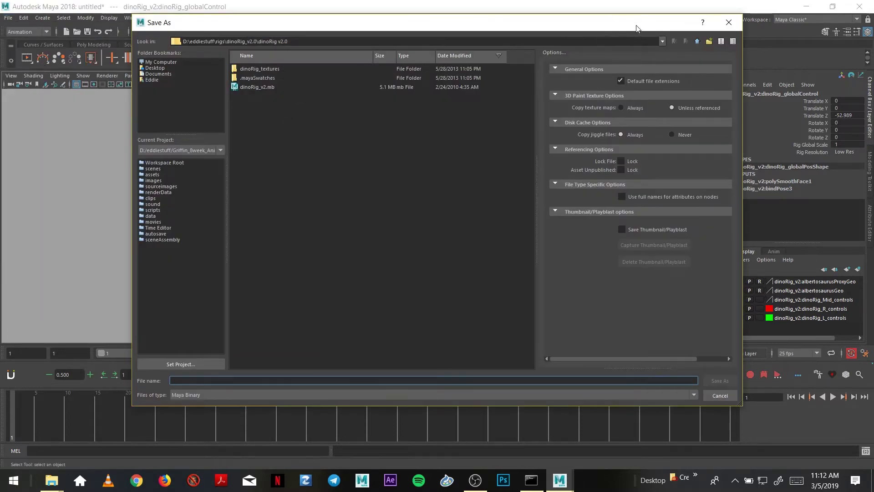
pyautogui.click(662, 41)
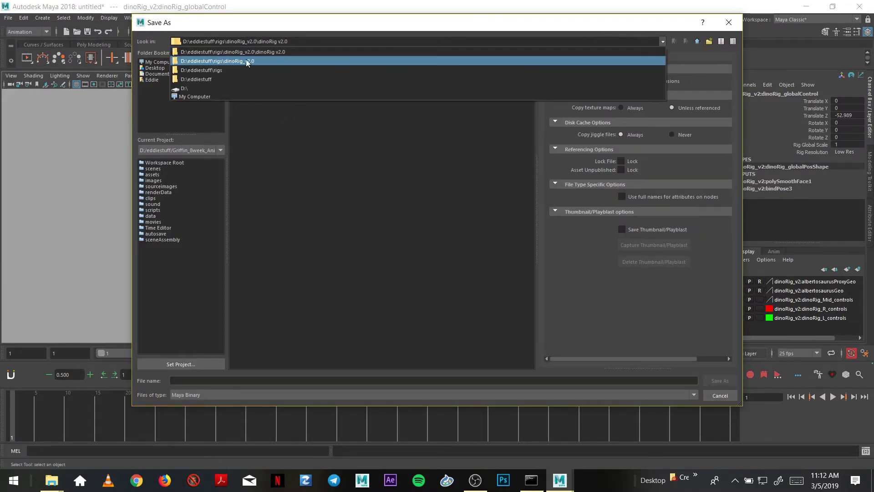
pyautogui.click(228, 78)
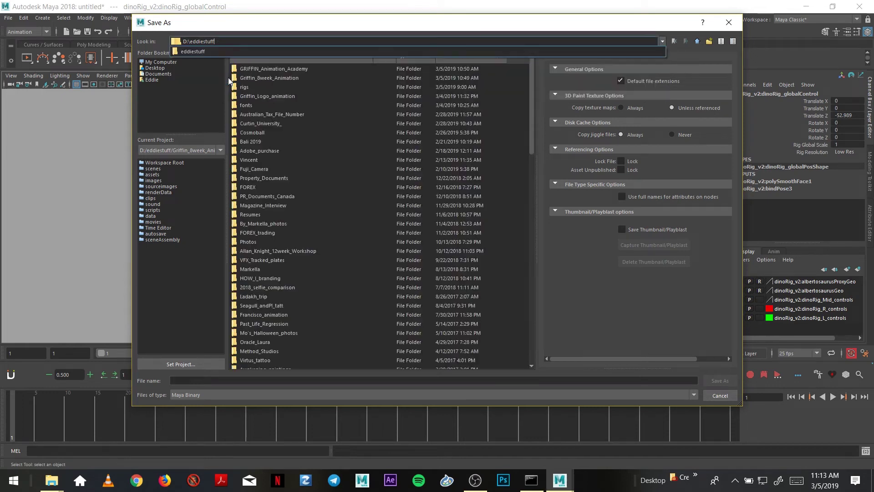
pyautogui.doubleClick(286, 78)
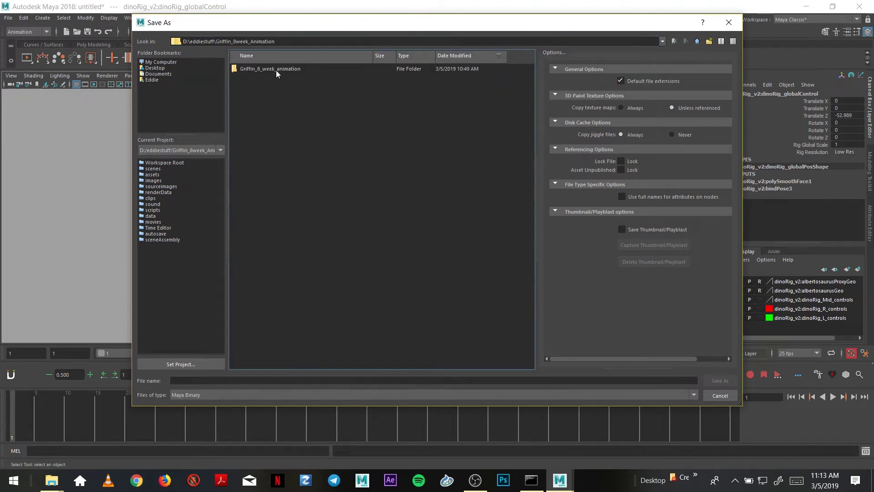
pyautogui.doubleClick(276, 70)
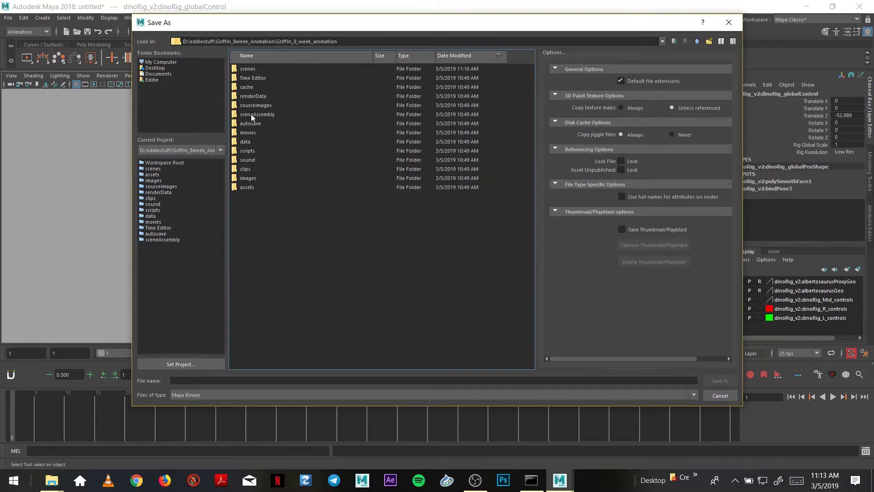
pyautogui.doubleClick(251, 70)
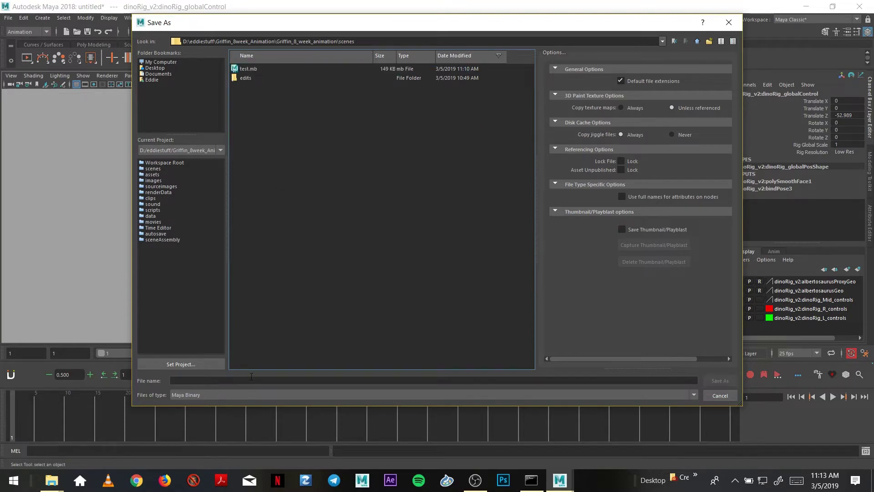
pyautogui.click(257, 382)
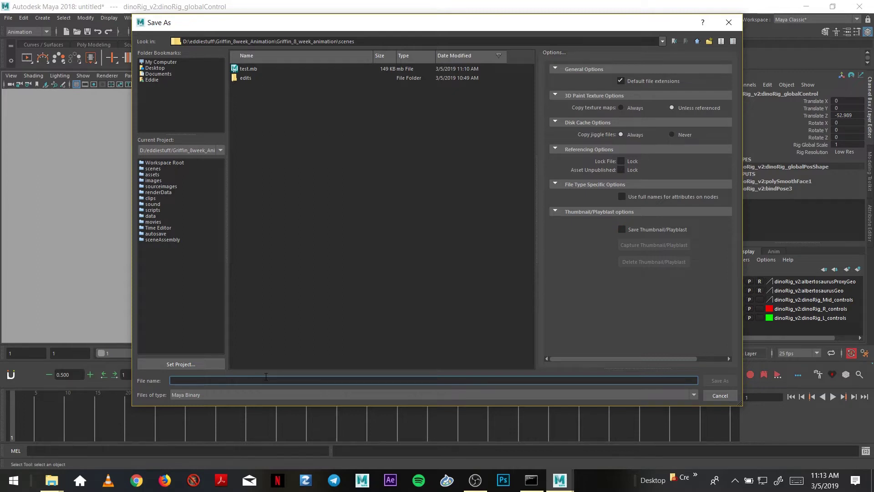
pyautogui.write('Class1_echew_v001')
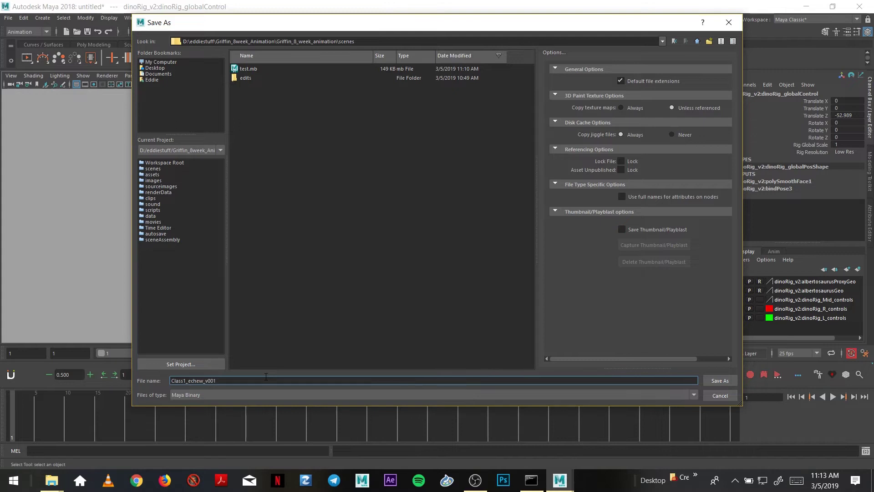
pyautogui.click(720, 380)
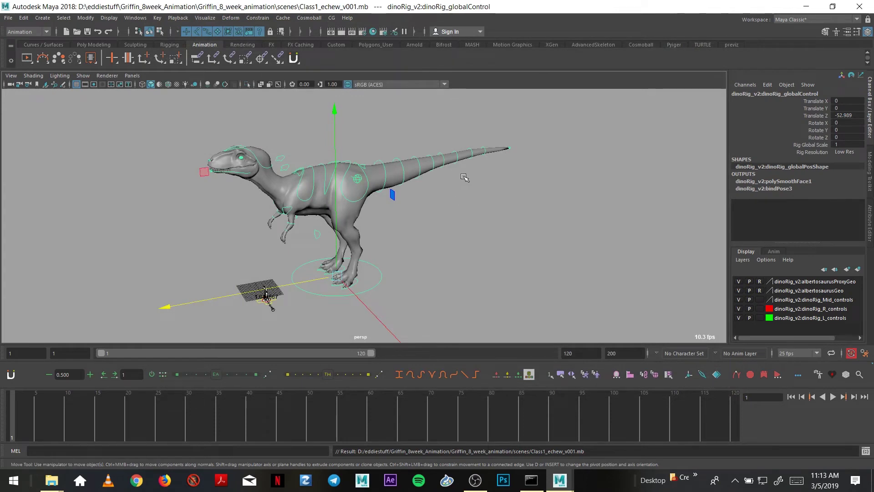
pyautogui.keyDown('alt'); pyautogui.moveTo(453, 174); pyautogui.dragTo(494, 200); pyautogui.keyUp('alt')
pyautogui.keyDown('alt'); pyautogui.moveTo(473, 189); pyautogui.dragTo(498, 228, button='right'); pyautogui.keyUp('alt')
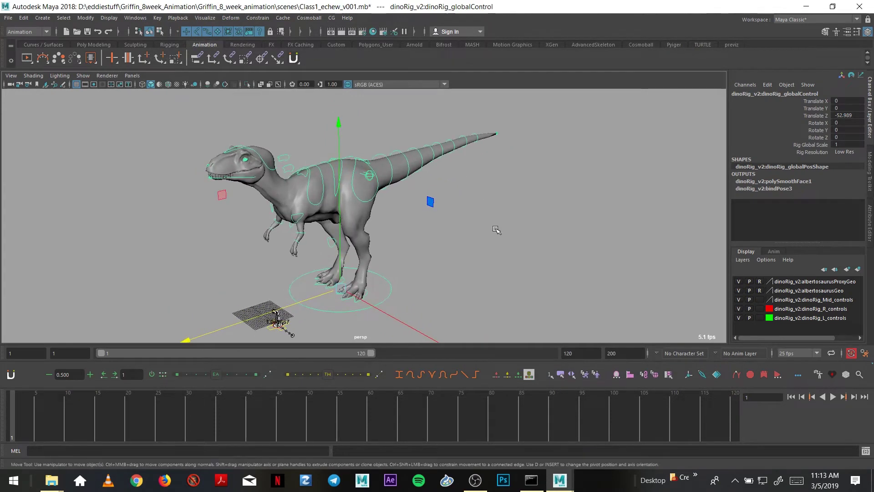
pyautogui.keyDown('alt'); pyautogui.moveTo(492, 220); pyautogui.dragTo(474, 222); pyautogui.keyUp('alt')
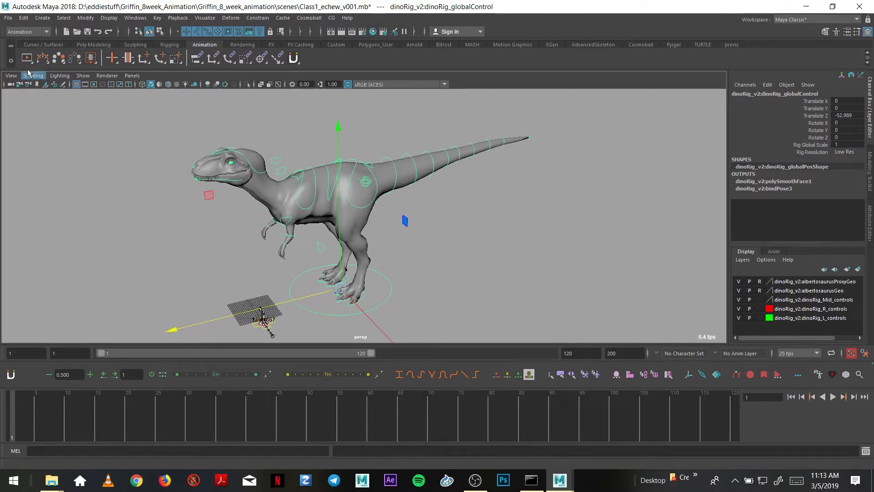
pyautogui.click(8, 19)
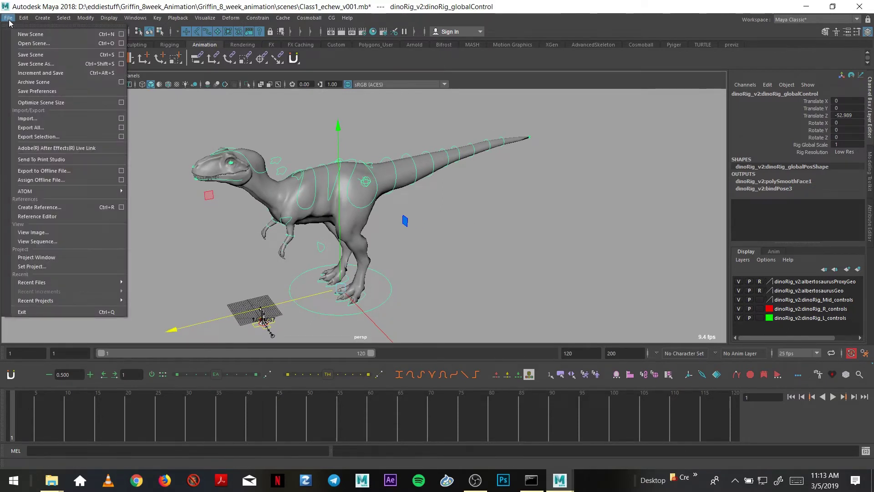
pyautogui.click(33, 67)
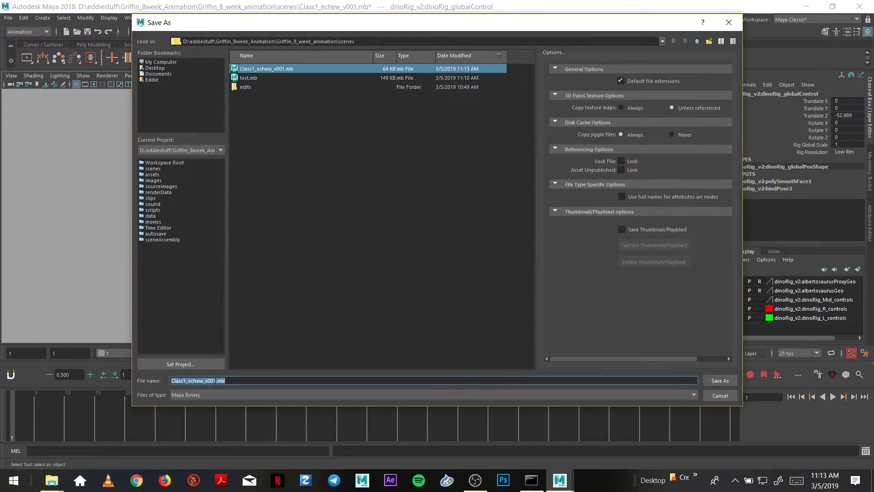
pyautogui.moveTo(214, 381); pyautogui.dragTo(262, 376)
pyautogui.write('2')
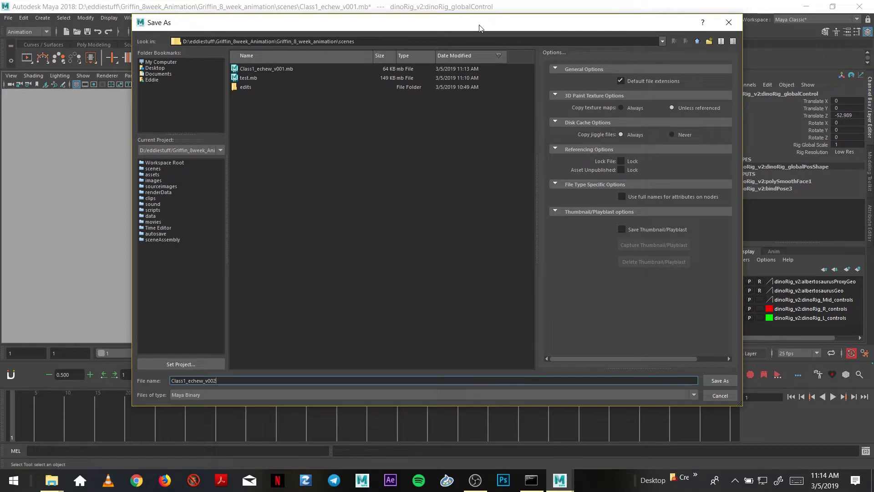
pyautogui.moveTo(481, 28); pyautogui.dragTo(488, 45)
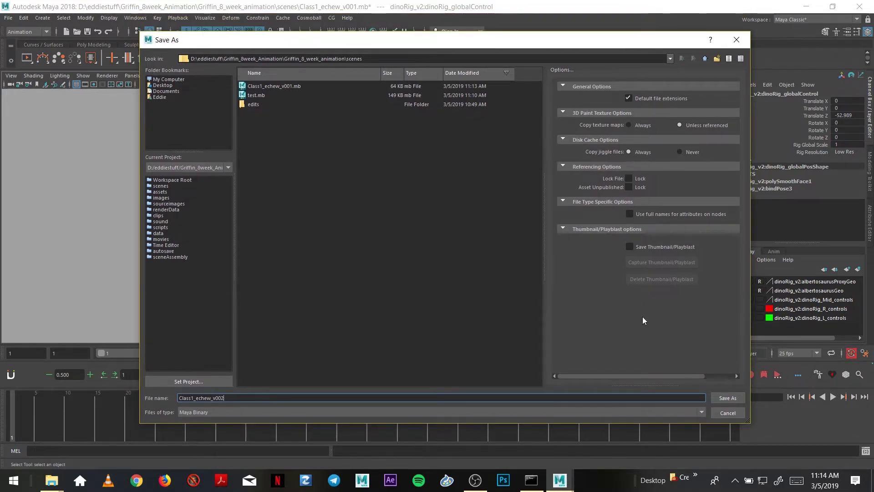
pyautogui.click(728, 413)
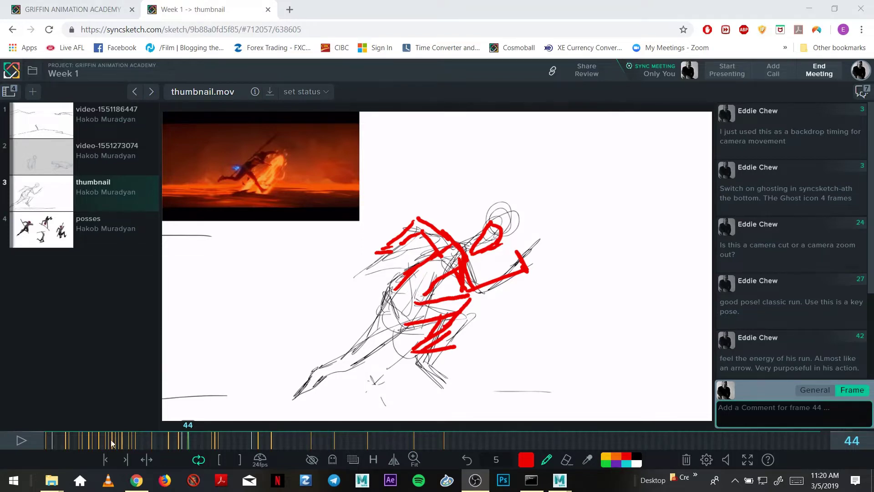
# In SyncSketch, scrub through the thumbnail video's annotated frames to frame 41 and download the video with its sketches.
pyautogui.click(52, 439)
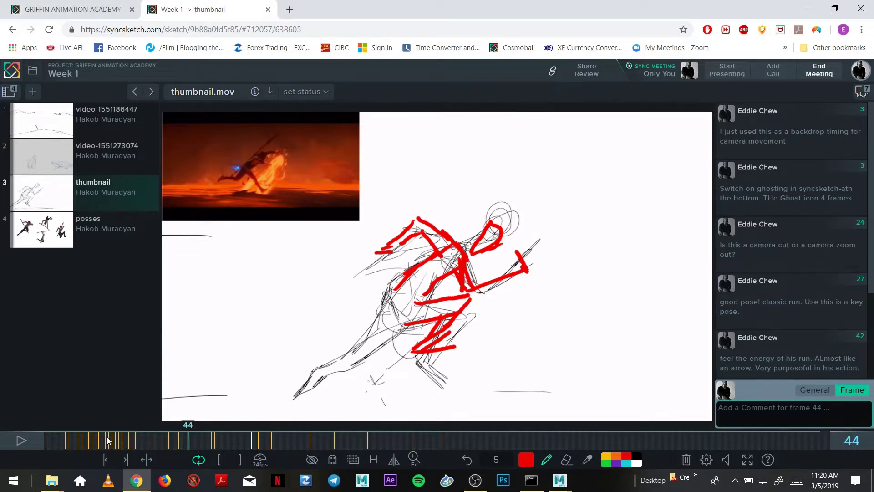
pyautogui.moveTo(73, 444)
pyautogui.mouseDown()
pyautogui.moveTo(307, 440)
pyautogui.moveTo(344, 427)
pyautogui.moveTo(128, 443)
pyautogui.moveTo(267, 443)
pyautogui.moveTo(180, 441)
pyautogui.mouseUp()
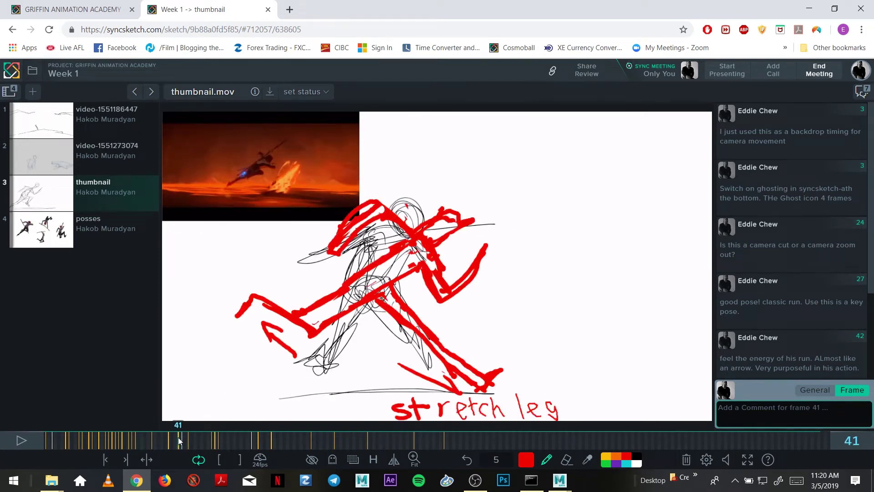
pyautogui.click(270, 91)
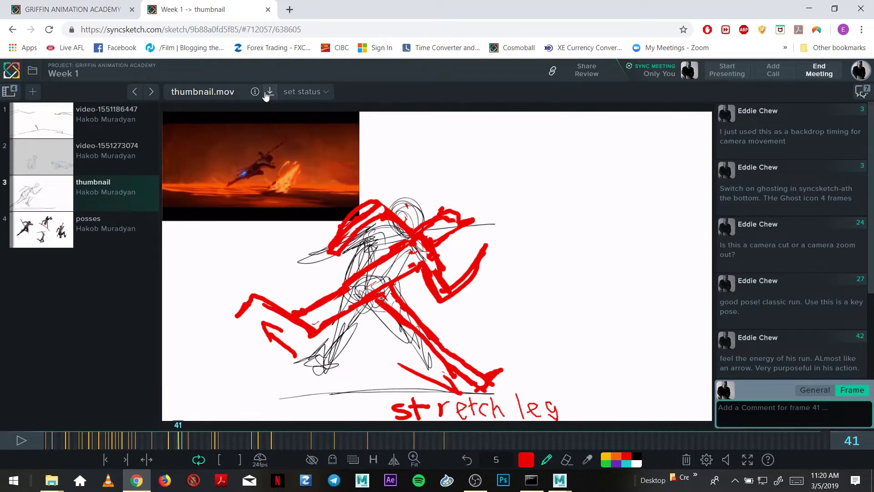
pyautogui.click(269, 92)
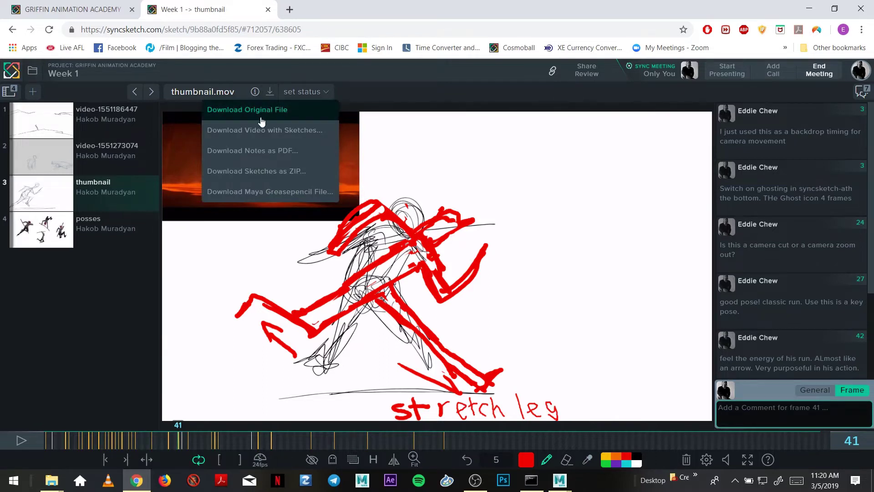
pyautogui.click(295, 132)
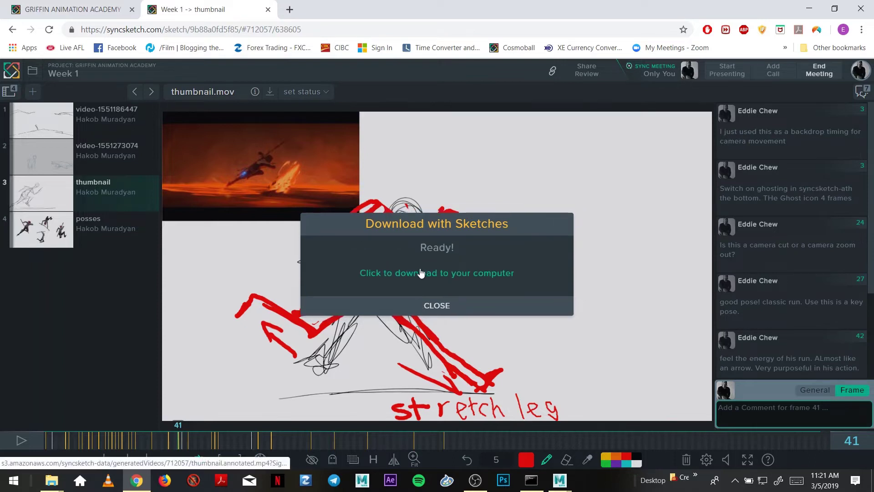
pyautogui.click(390, 275)
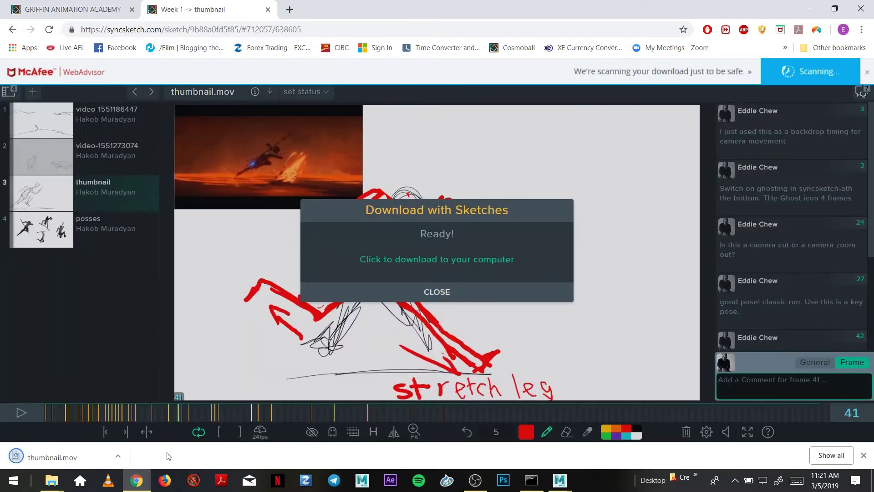
pyautogui.click(438, 292)
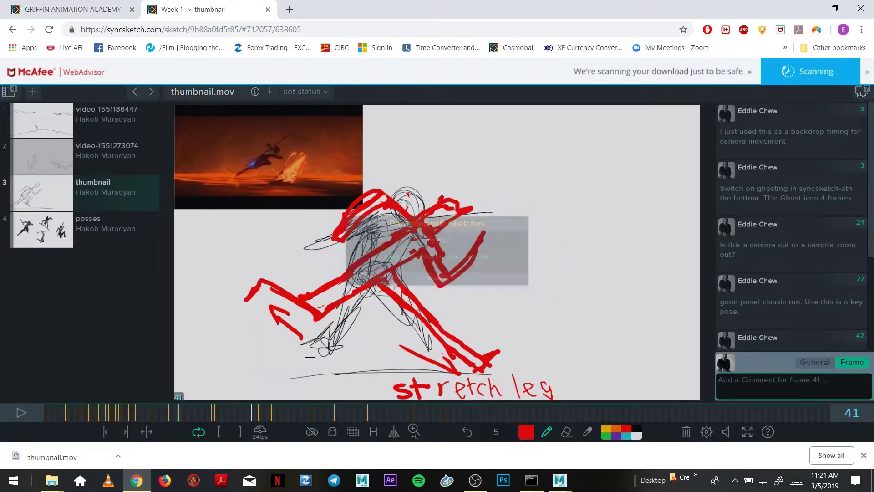
# Show the downloaded thumbnail.mov in its folder and arrange the Downloads window beside the project's movies folder window.
pyautogui.click(118, 456)
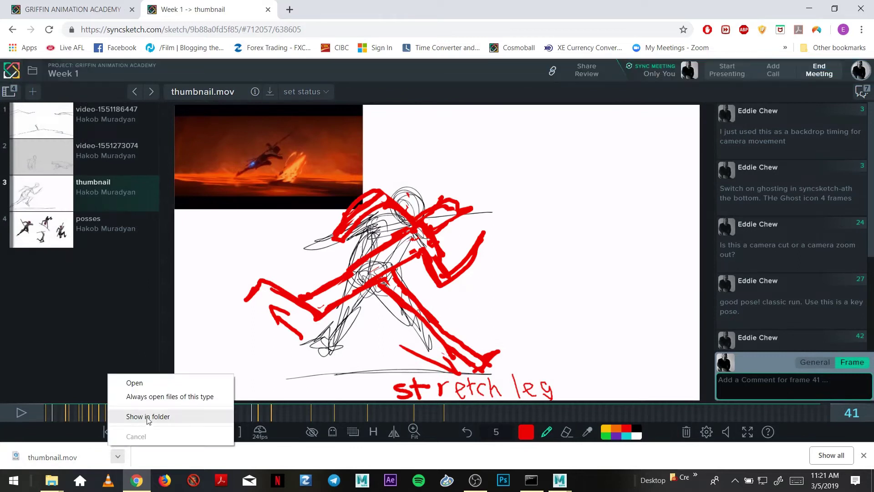
pyautogui.click(147, 414)
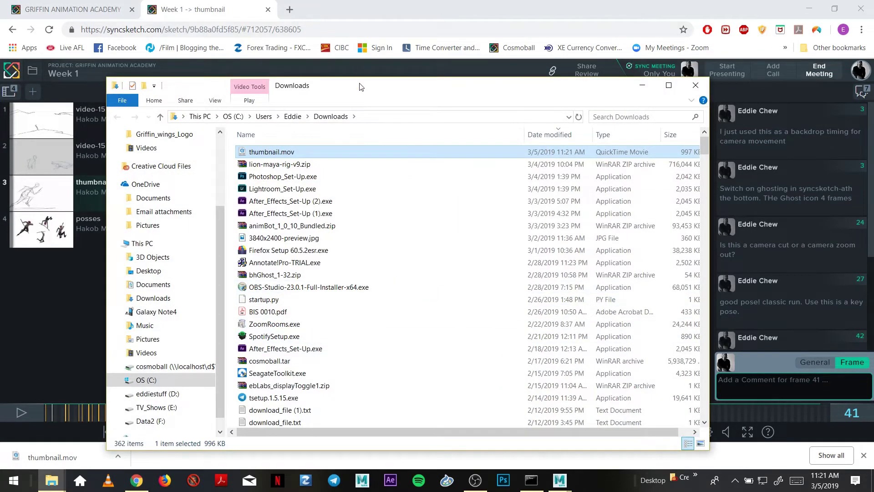
pyautogui.moveTo(359, 87); pyautogui.dragTo(607, 71)
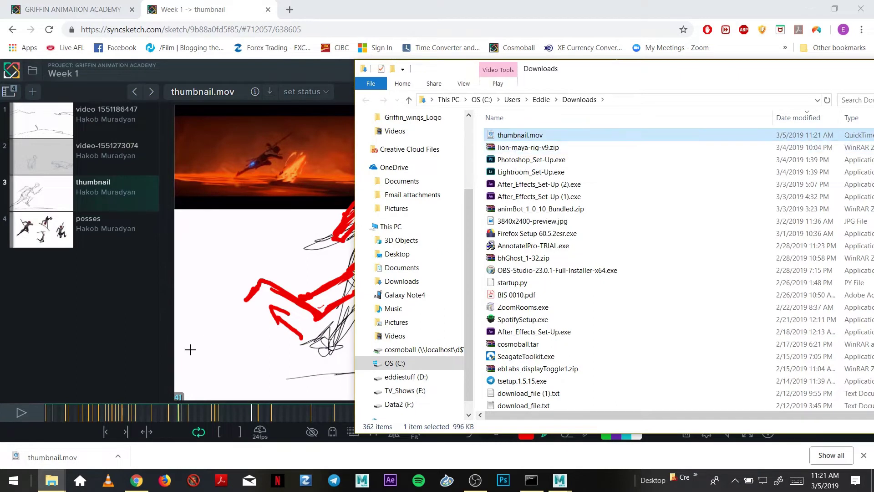
pyautogui.moveTo(51, 480)
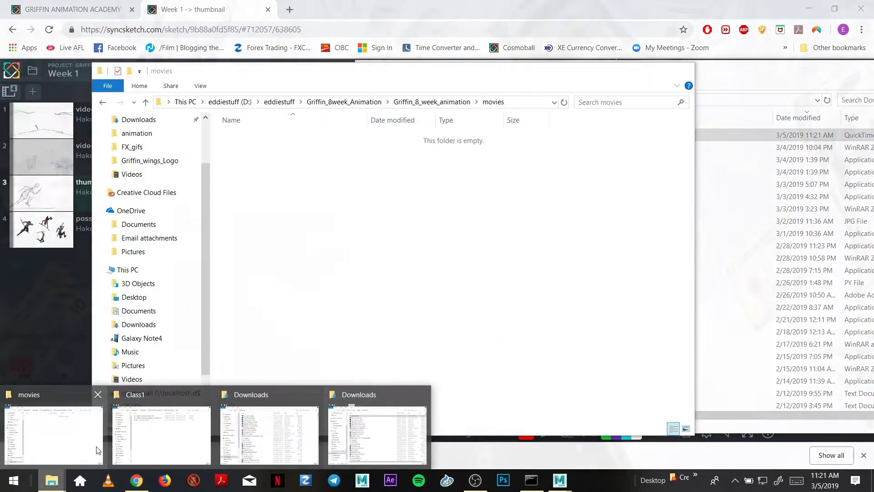
pyautogui.click(97, 449)
pyautogui.moveTo(718, 75); pyautogui.dragTo(728, 79)
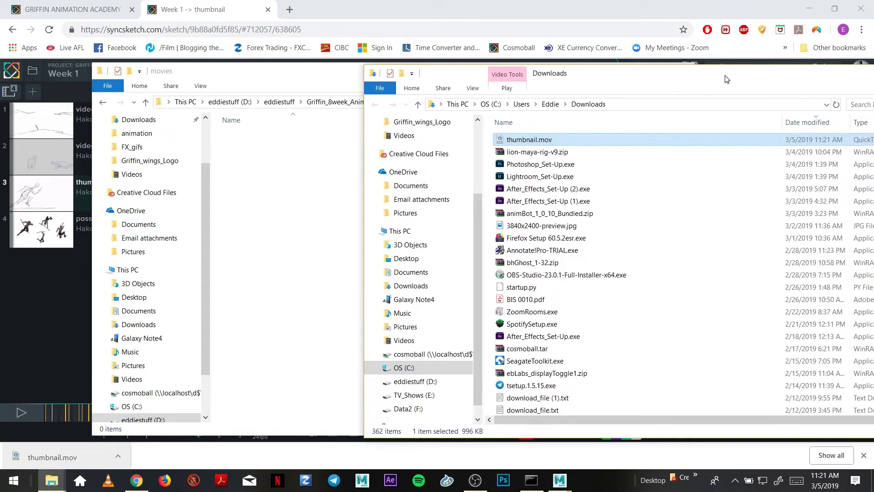
pyautogui.moveTo(335, 71); pyautogui.dragTo(284, 69)
pyautogui.click(714, 81)
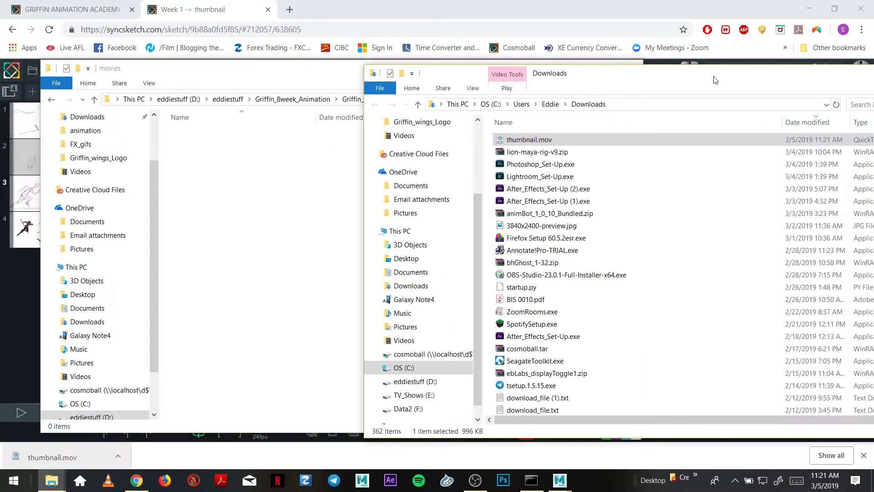
# Check the path of the Griffin_8_week_animation movies folder and move thumbnail.mov into it from Downloads.
pyautogui.click(358, 73)
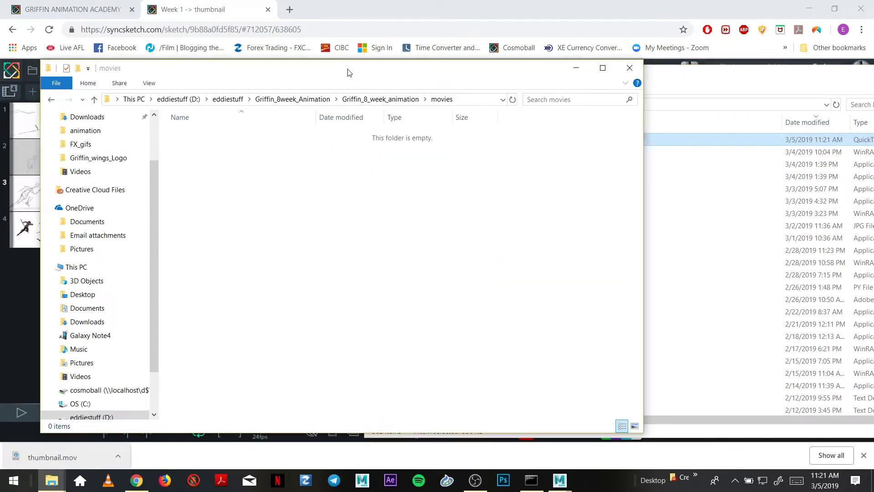
pyautogui.click(465, 99)
pyautogui.click(324, 99)
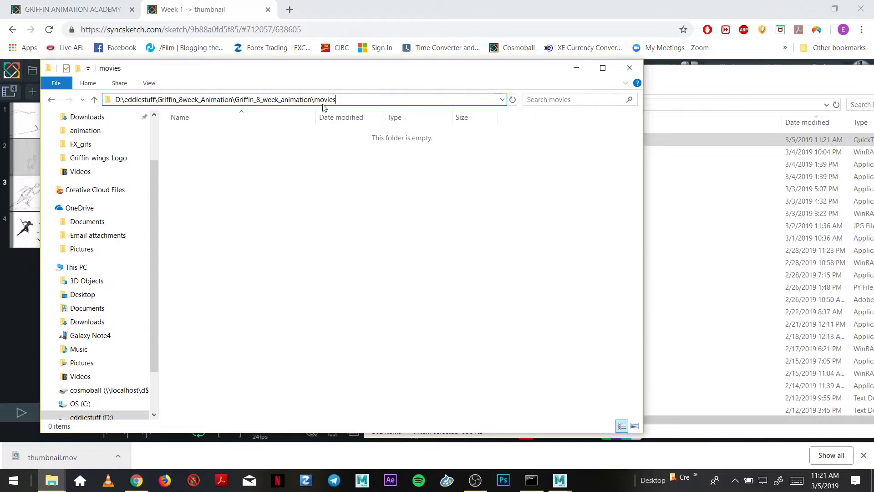
pyautogui.click(651, 89)
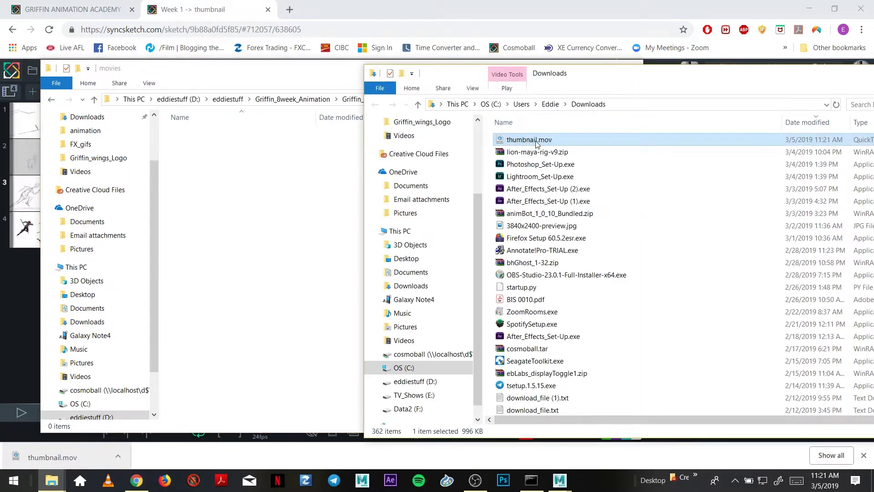
pyautogui.moveTo(467, 155); pyautogui.dragTo(258, 232)
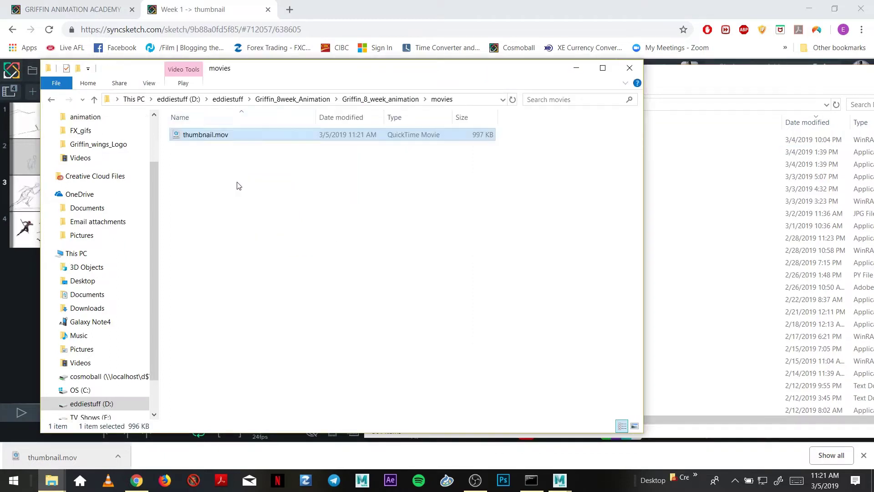
# Open thumbnail.mov from the project's movies folder in the video player to view the sketched notes.
pyautogui.click(218, 155)
pyautogui.click(203, 138)
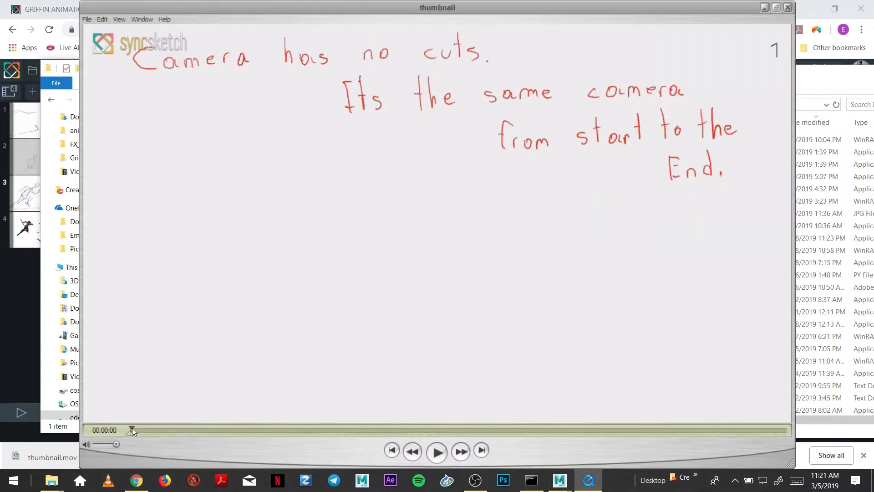
# Scrub through thumbnail.mov in the video player to review its annotated frames.
pyautogui.moveTo(132, 427); pyautogui.dragTo(377, 436)
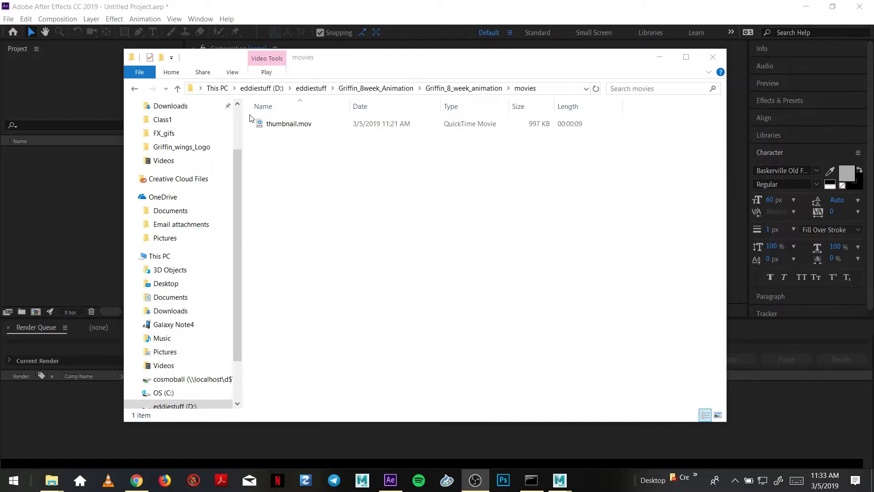
# Create a folder named image_sequence inside the project's movies folder.
pyautogui.click(162, 59)
pyautogui.write('im')
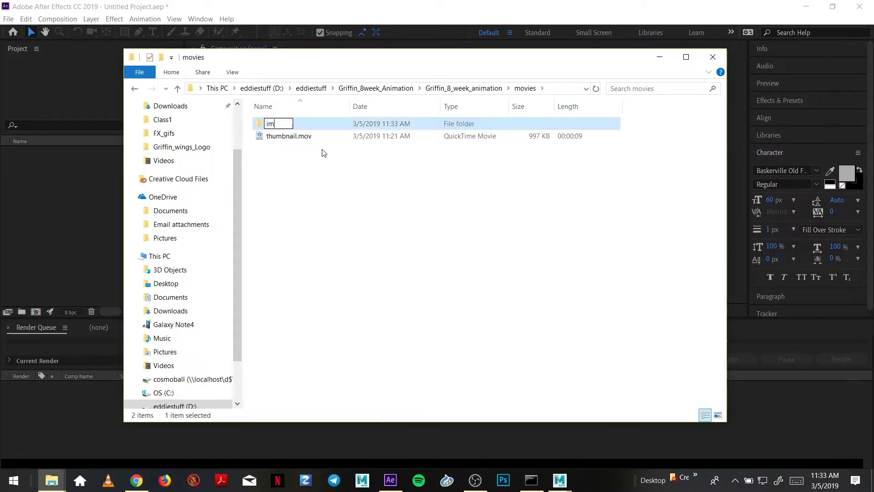
pyautogui.write('age_sequence')
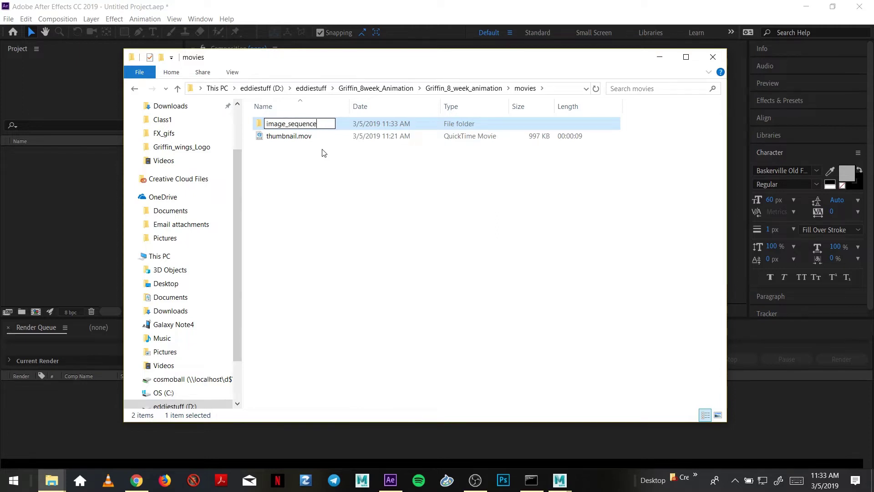
pyautogui.press('Return')
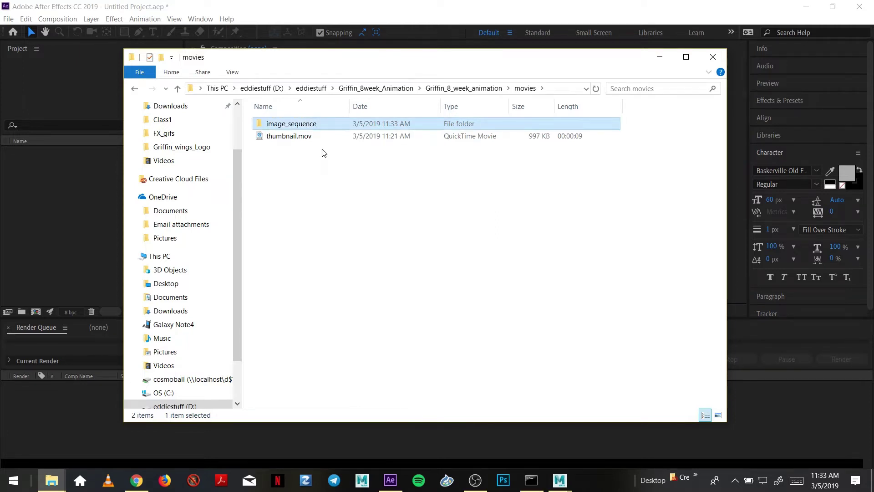
# Create a subfolder named Class 1 inside the image_sequence folder.
pyautogui.doubleClick(307, 124)
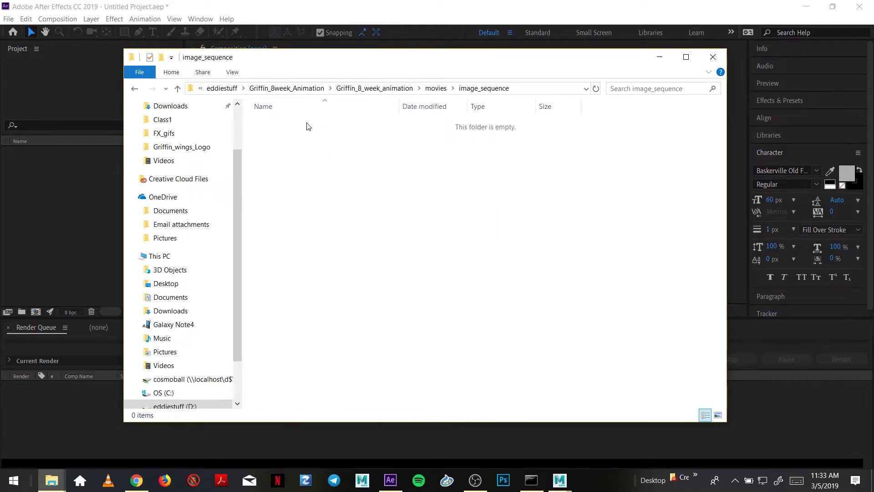
pyautogui.click(161, 57)
pyautogui.write('Class 1')
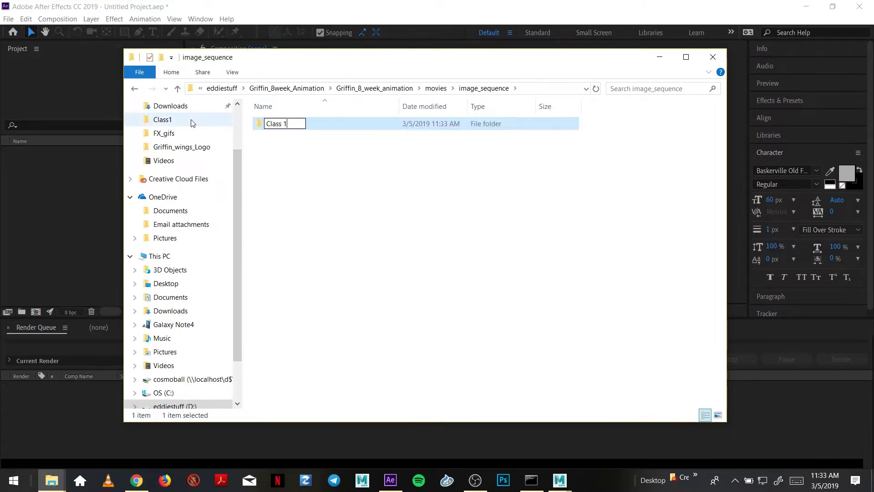
pyautogui.press('Return')
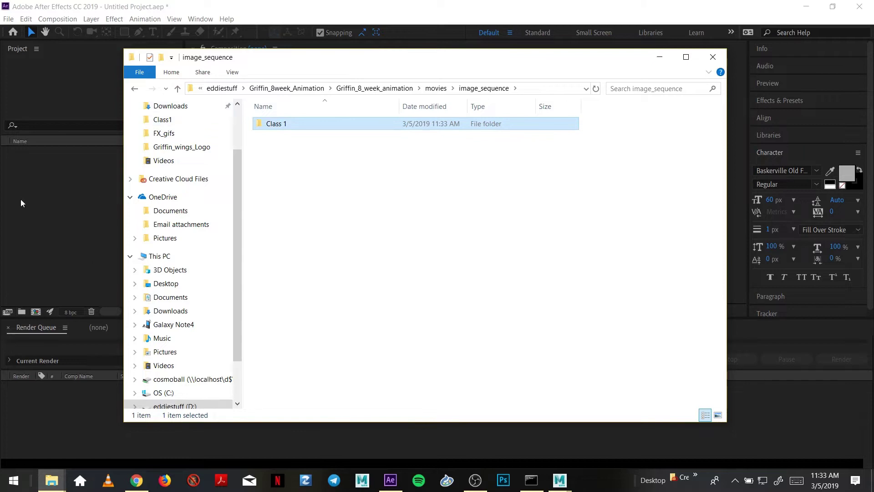
# Switch to After Effects, import thumbnail.mov from the movies folder as footage and create a composition from it.
pyautogui.click(48, 197)
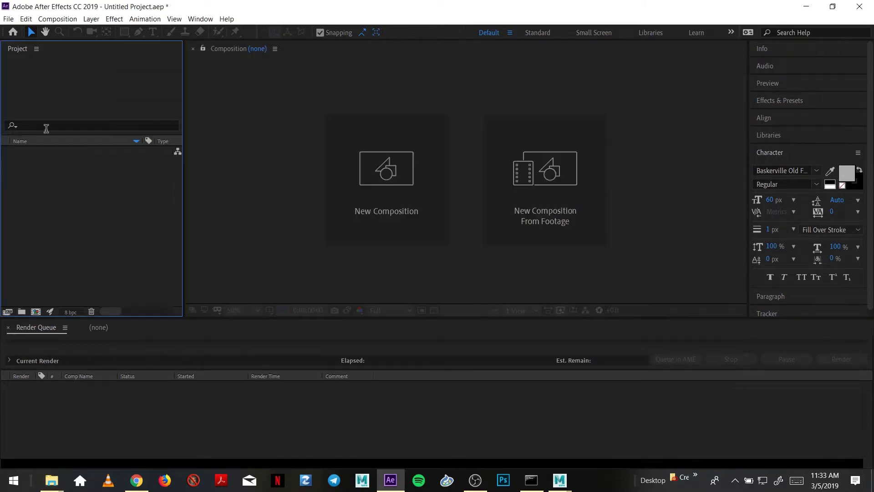
pyautogui.click(9, 20)
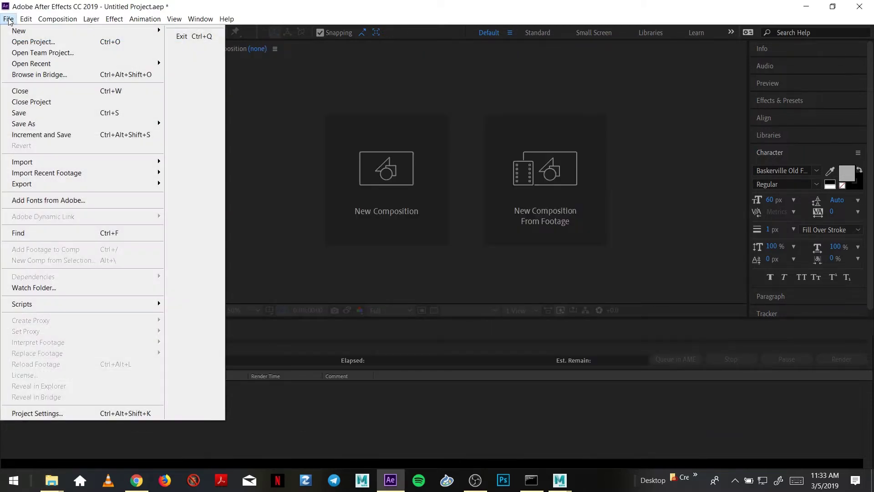
pyautogui.moveTo(117, 162)
pyautogui.click(192, 162)
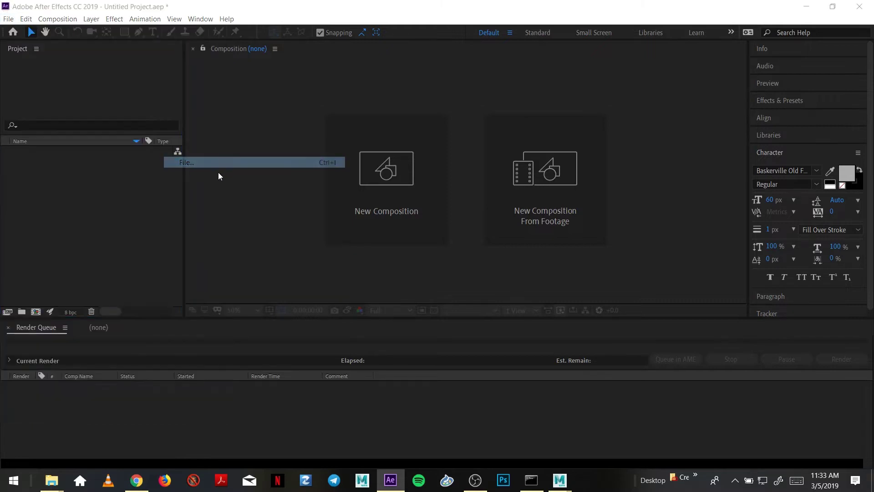
pyautogui.click(200, 145)
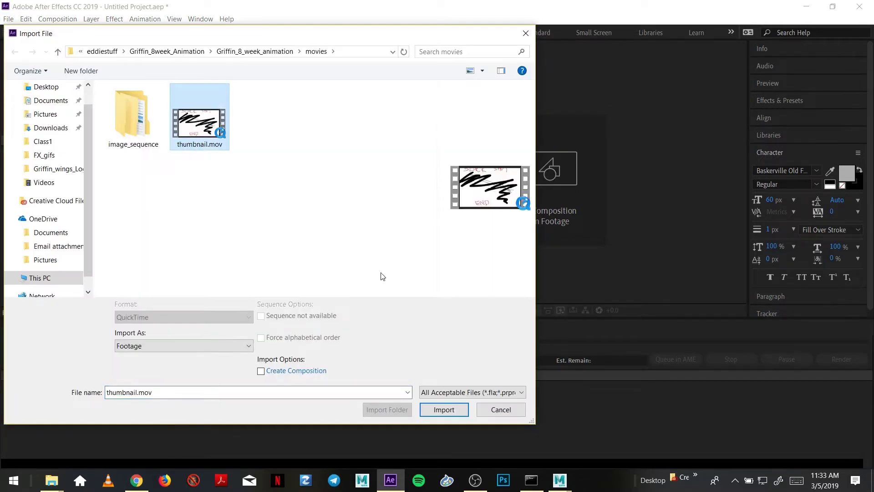
pyautogui.click(444, 410)
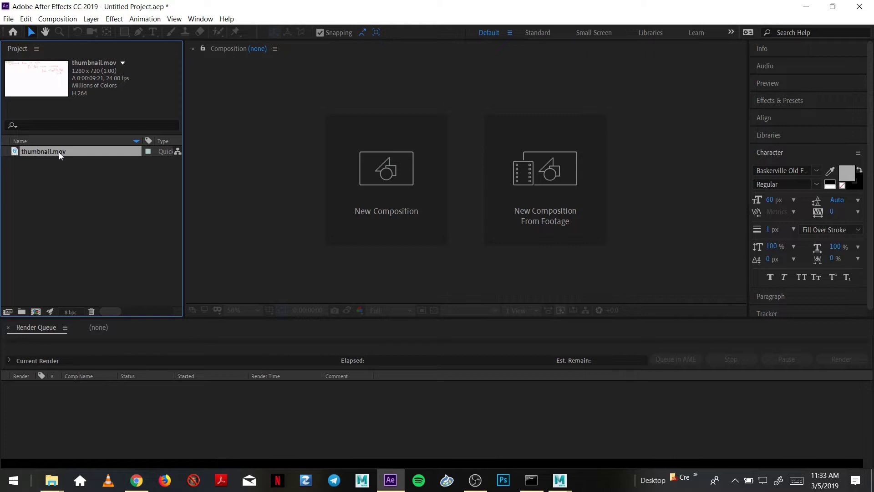
pyautogui.moveTo(58, 153); pyautogui.dragTo(547, 190)
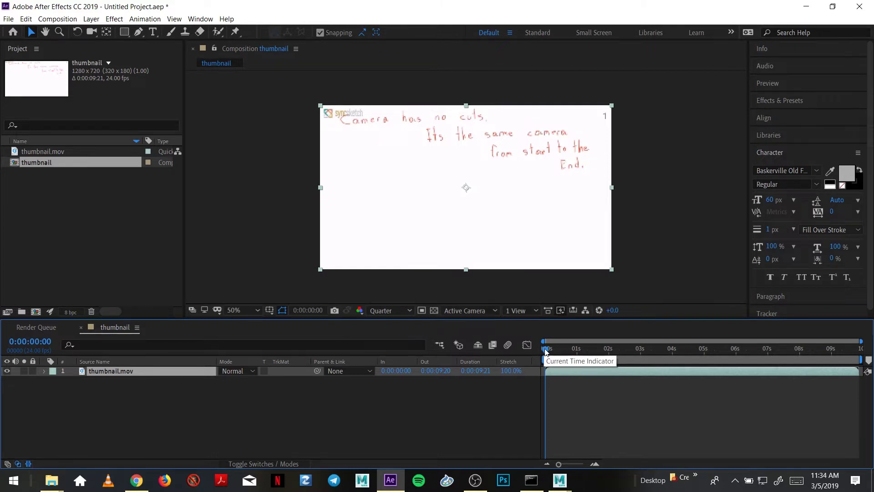
# Scrub the thumbnail composition to 0:00:04:12, the last sketch frame before the BLACK SHOT END drawing.
pyautogui.moveTo(546, 351)
pyautogui.mouseDown()
pyautogui.moveTo(786, 338)
pyautogui.moveTo(841, 348)
pyautogui.moveTo(596, 351)
pyautogui.moveTo(706, 350)
pyautogui.moveTo(673, 352)
pyautogui.mouseUp()
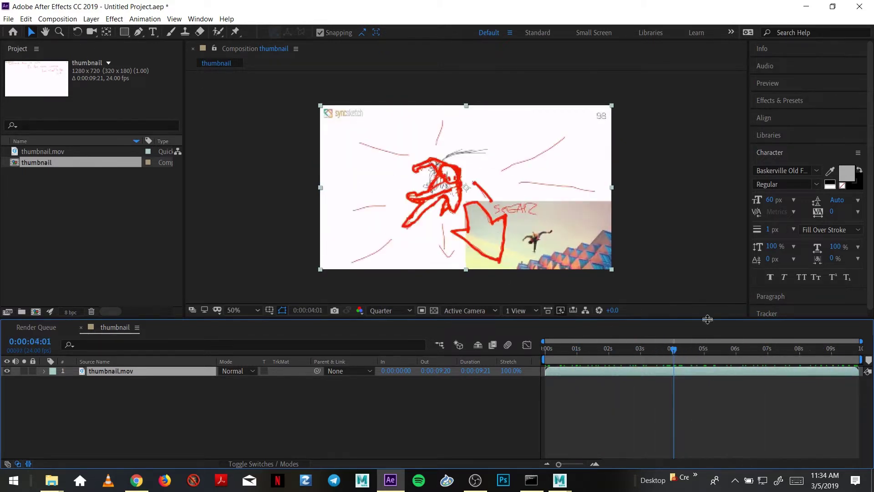
pyautogui.moveTo(674, 351); pyautogui.dragTo(696, 351)
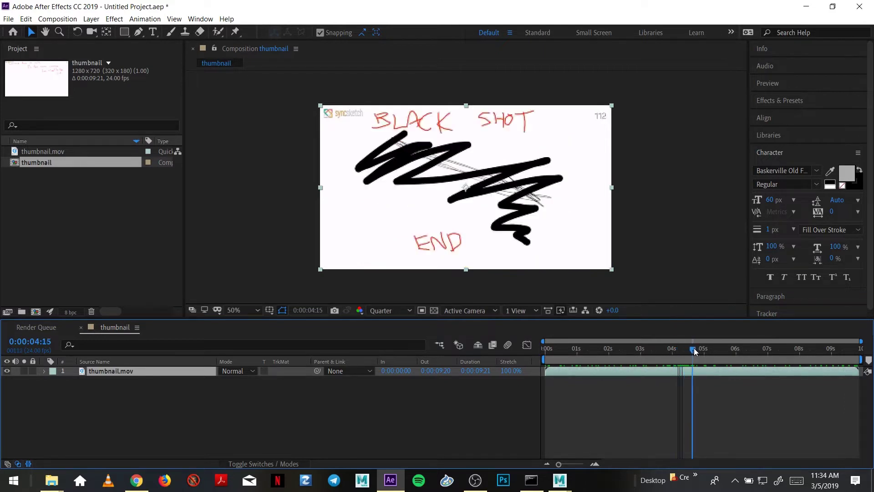
pyautogui.press('pageup')
pyautogui.press('pageup')
pyautogui.press('pageup')
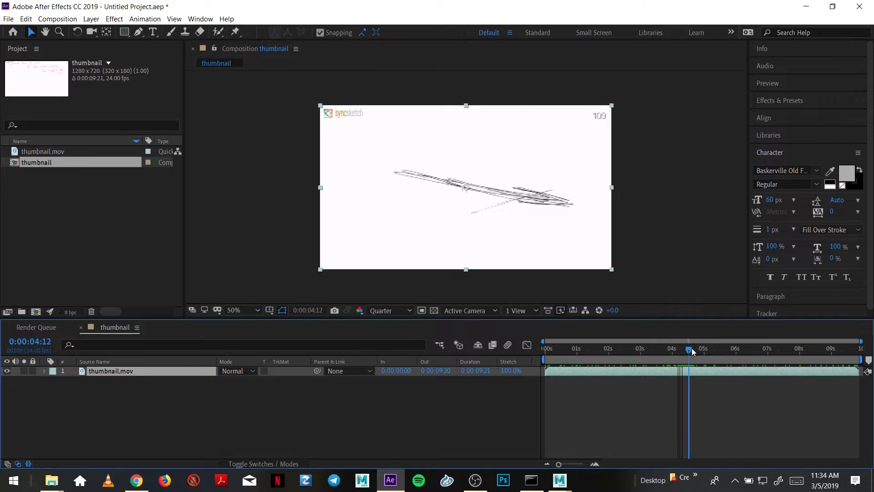
# Set the thumbnail composition's duration to 0:00:04:12 and scrub through the shortened timeline.
pyautogui.click(52, 20)
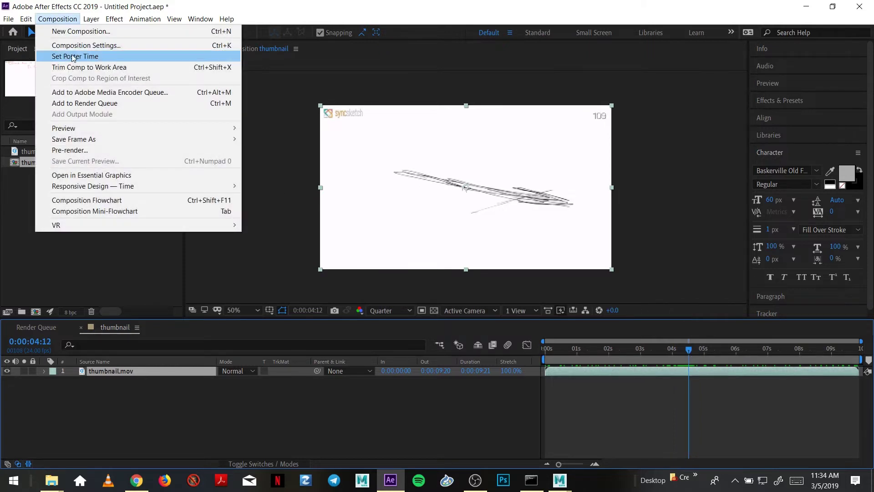
pyautogui.click(85, 45)
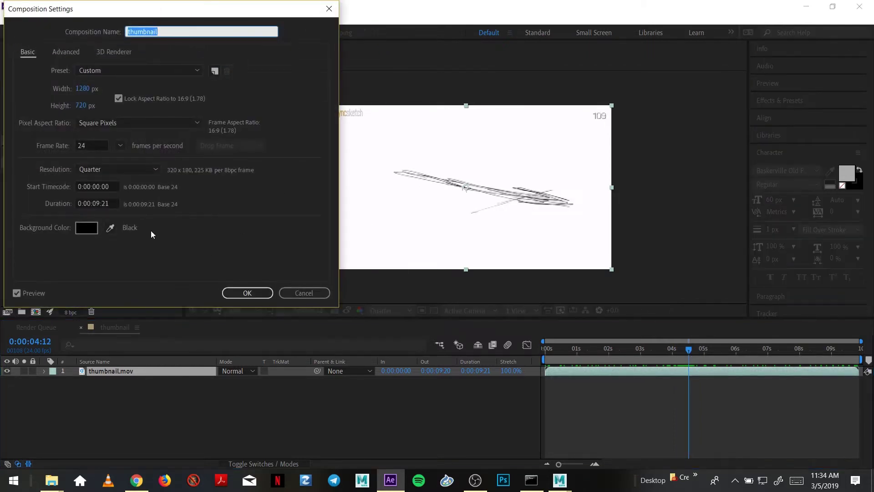
pyautogui.click(99, 203)
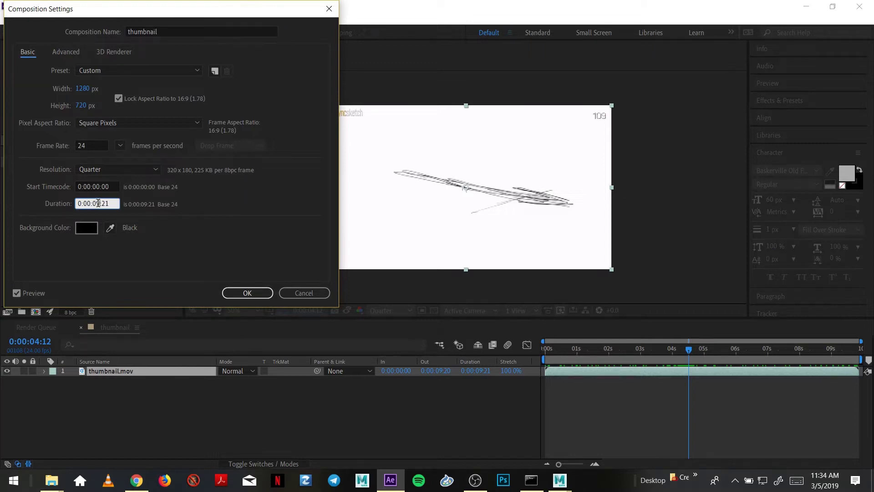
pyautogui.moveTo(98, 203); pyautogui.dragTo(95, 203)
pyautogui.click(100, 203)
pyautogui.press('BackSpace')
pyautogui.write('4')
pyautogui.press('BackSpace')
pyautogui.write('1')
pyautogui.click(253, 293)
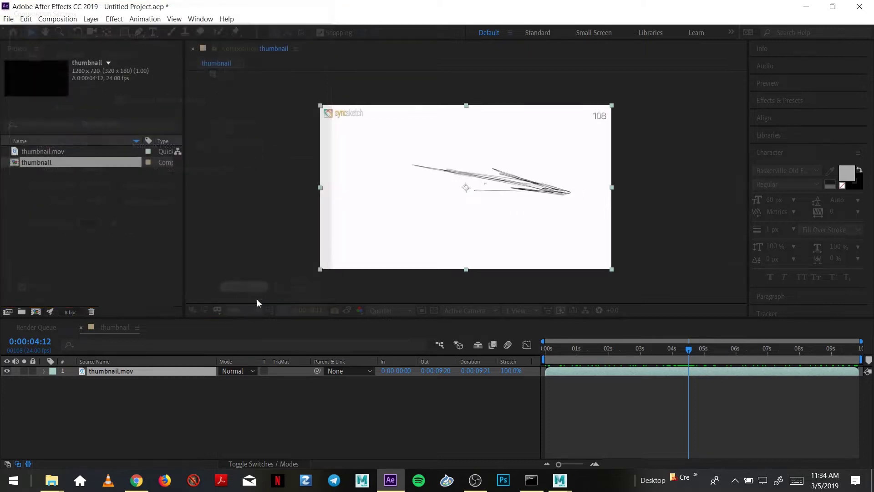
pyautogui.moveTo(646, 353); pyautogui.dragTo(665, 351)
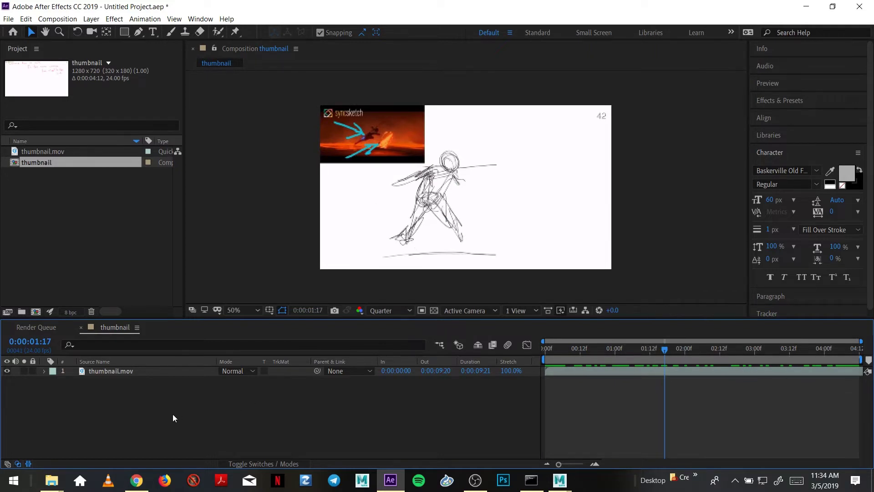
# Add the thumbnail composition to the render queue and set its output format to JPEG Sequence with High quality 7.
pyautogui.hotkey('ctrl', 'm')
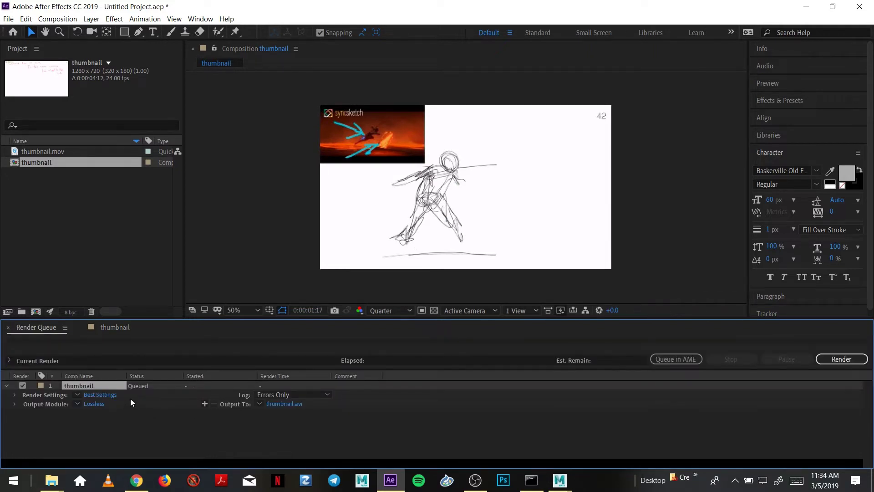
pyautogui.click(90, 404)
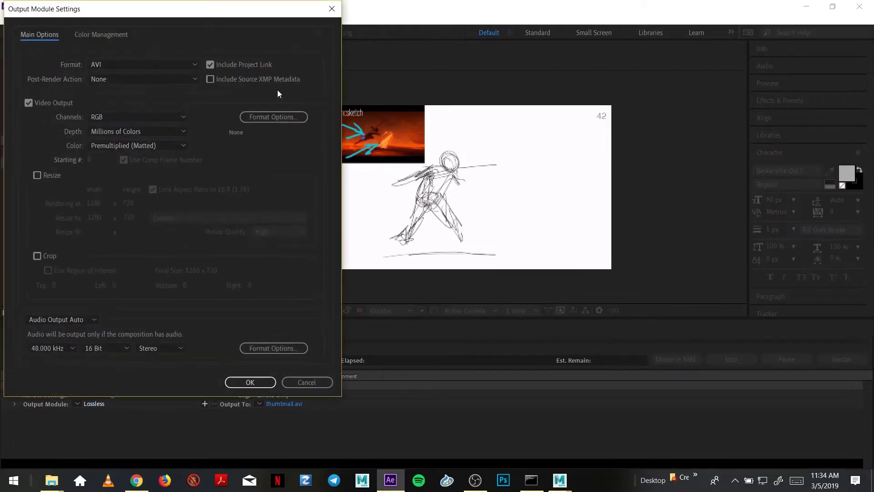
pyautogui.click(156, 64)
pyautogui.click(140, 125)
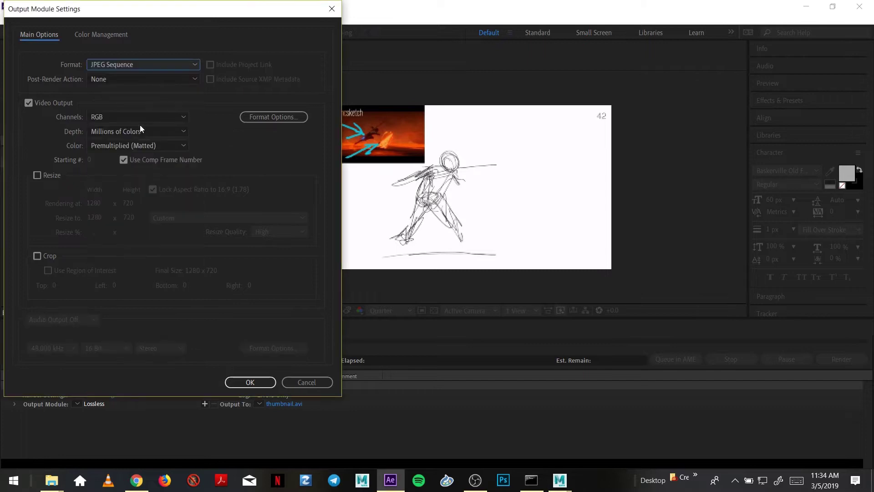
pyautogui.click(264, 116)
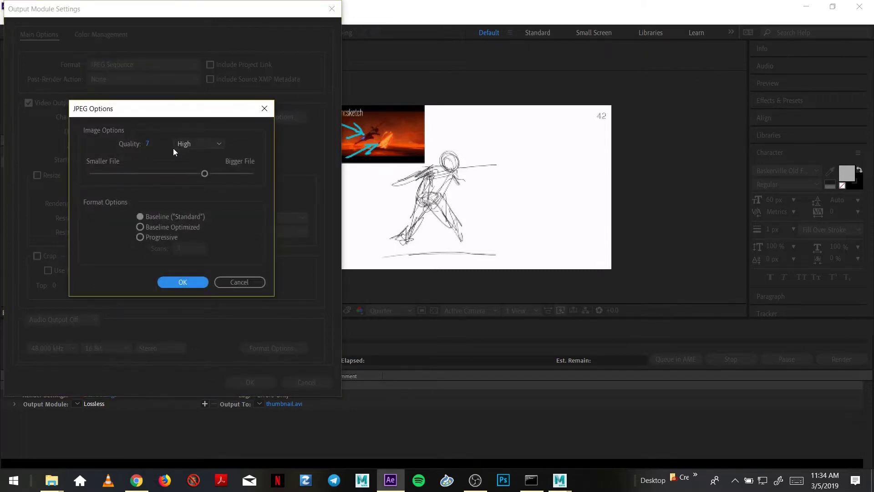
pyautogui.click(190, 283)
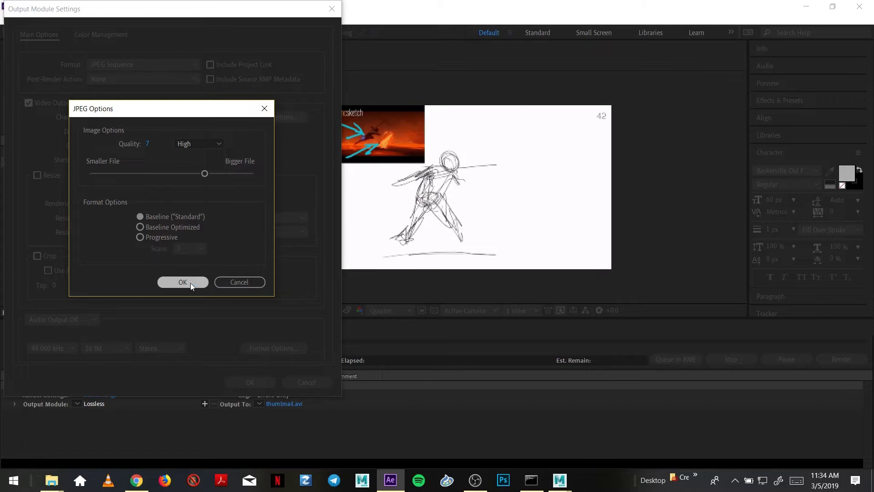
pyautogui.click(191, 283)
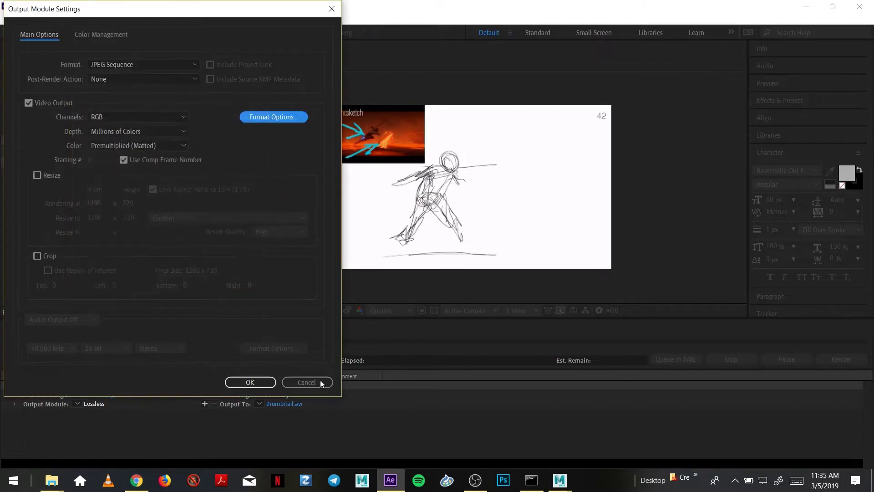
pyautogui.click(262, 383)
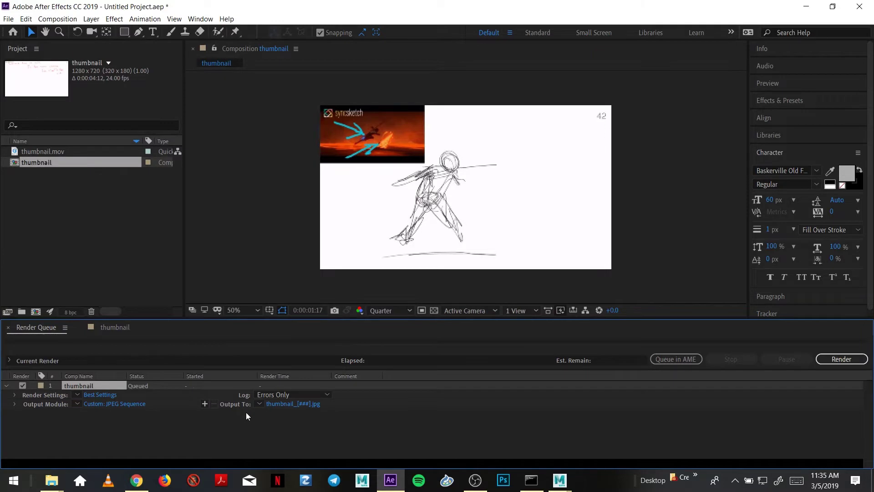
# Set the render output location to Griffin_8week_Animation, Griffin_8_week_animation, movies, image_sequence, Class 1.
pyautogui.click(293, 402)
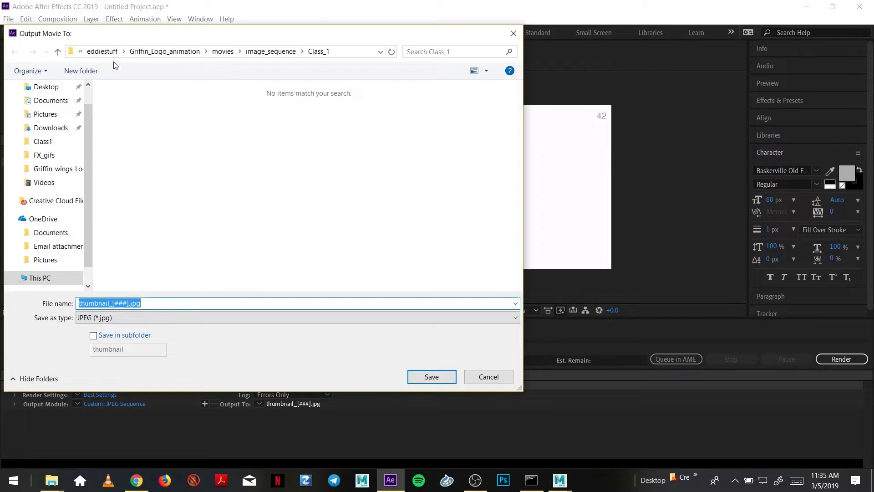
pyautogui.click(102, 51)
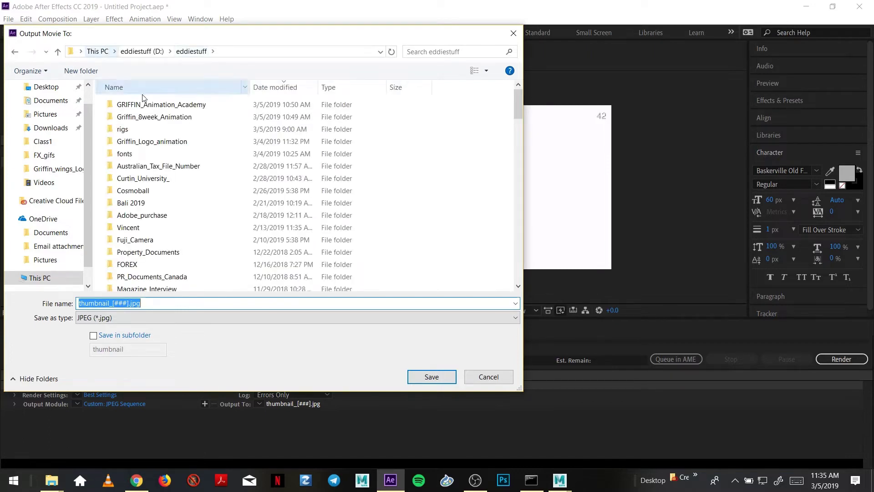
pyautogui.doubleClick(164, 119)
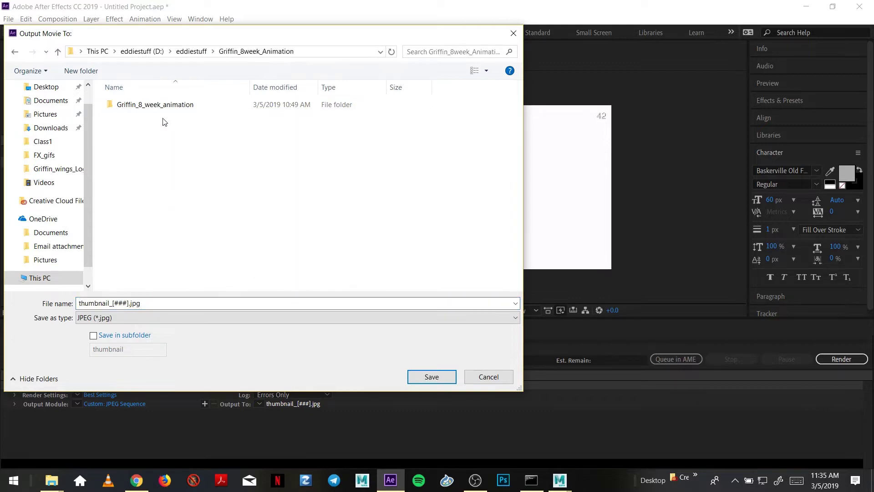
pyautogui.doubleClick(160, 111)
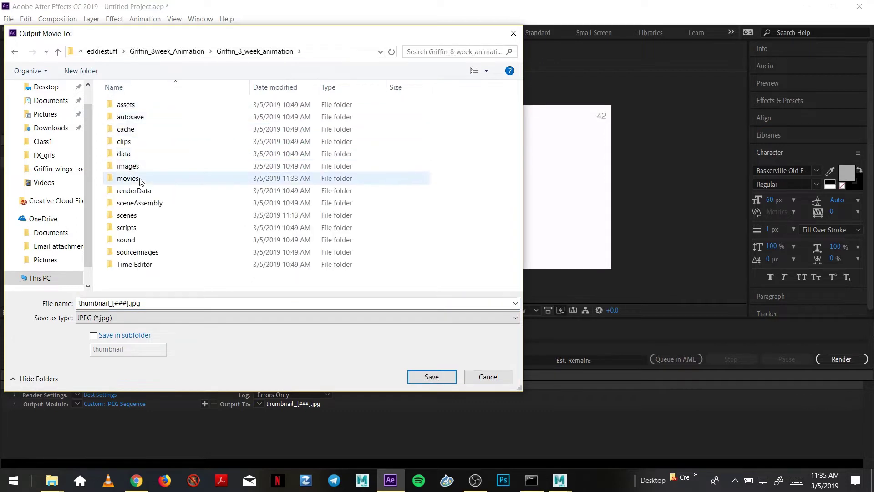
pyautogui.doubleClick(138, 178)
pyautogui.doubleClick(135, 130)
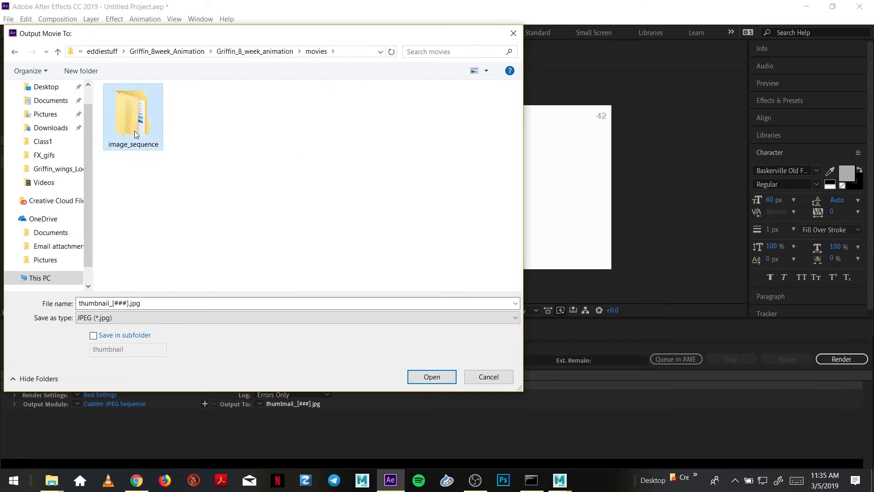
pyautogui.doubleClick(128, 105)
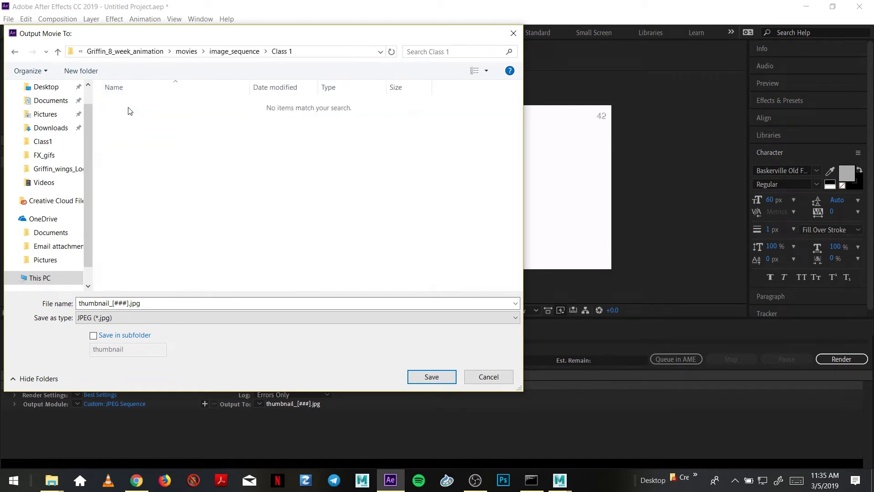
# Name the output sequence class1.###_[###].jpg, save the output settings and render the thumbnail composition.
pyautogui.click(127, 301)
pyautogui.click(119, 303)
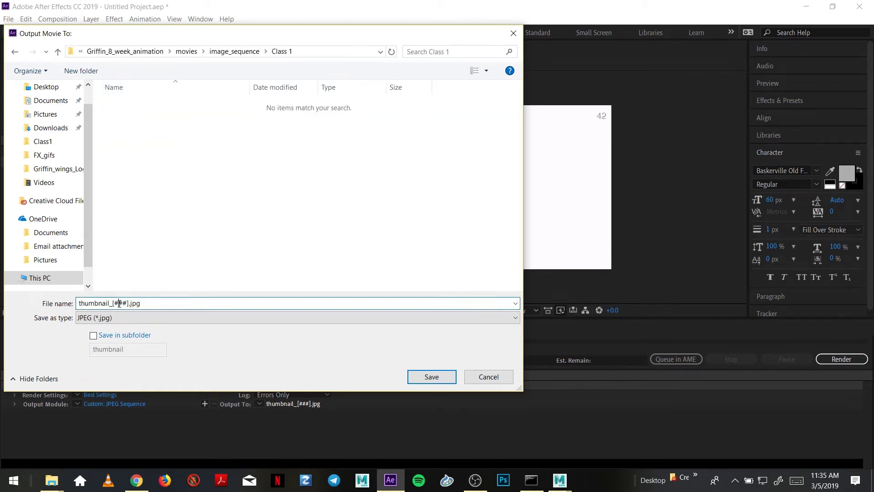
pyautogui.moveTo(110, 304); pyautogui.dragTo(77, 305)
pyautogui.write('s')
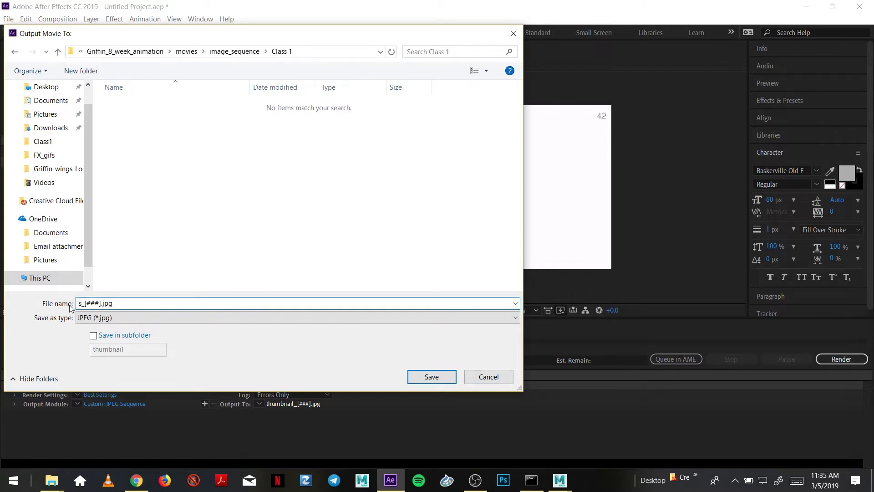
pyautogui.press('BackSpace')
pyautogui.write('class1')
pyautogui.press('BackSpace')
pyautogui.press('BackSpace')
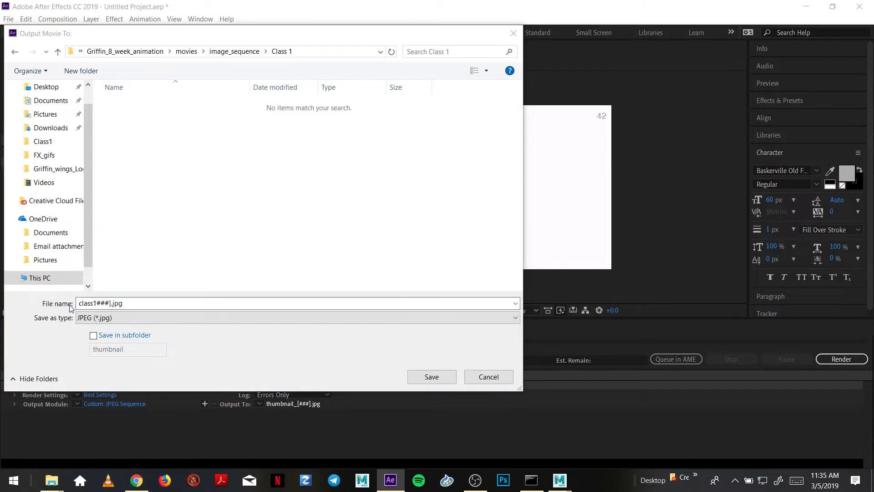
pyautogui.click(95, 303)
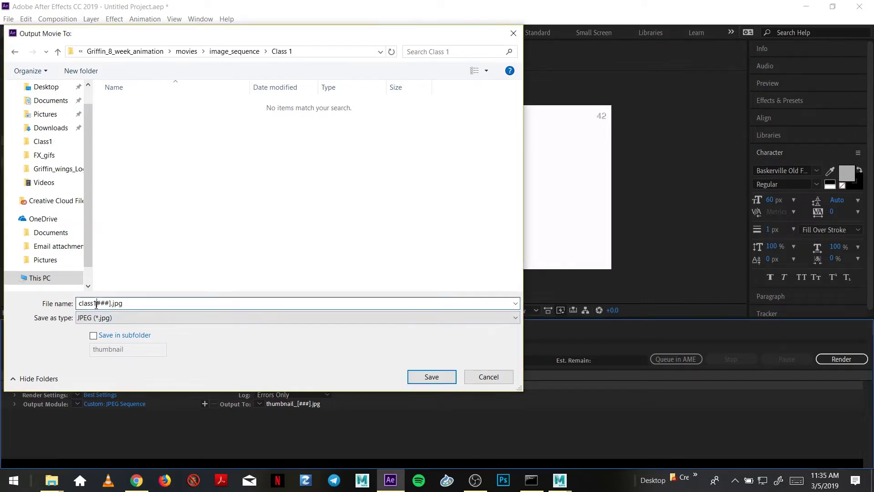
pyautogui.write('.')
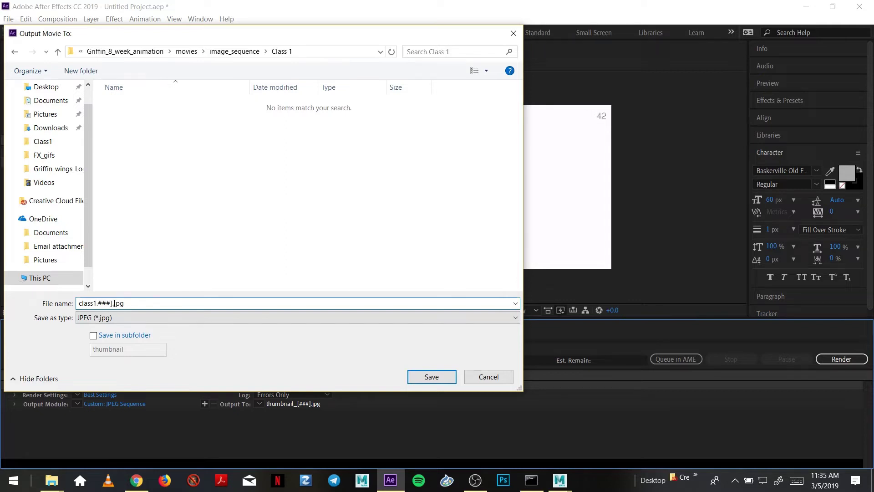
pyautogui.press('BackSpace')
pyautogui.click(424, 378)
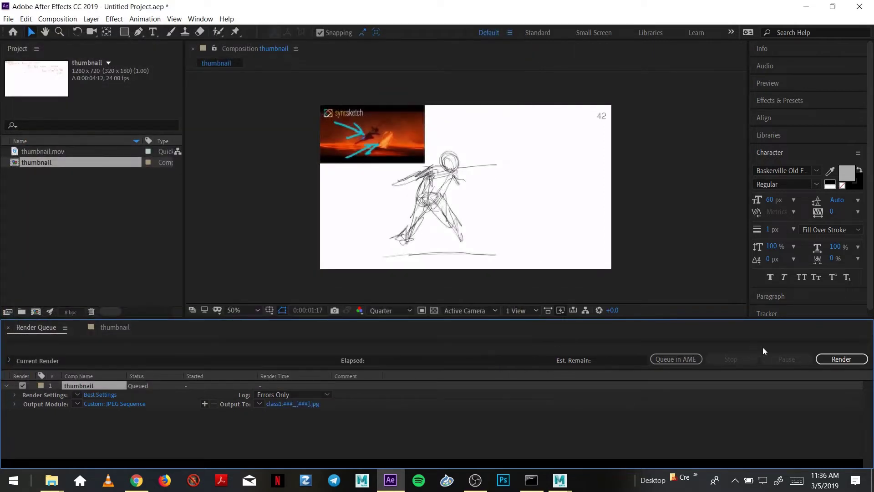
pyautogui.click(841, 359)
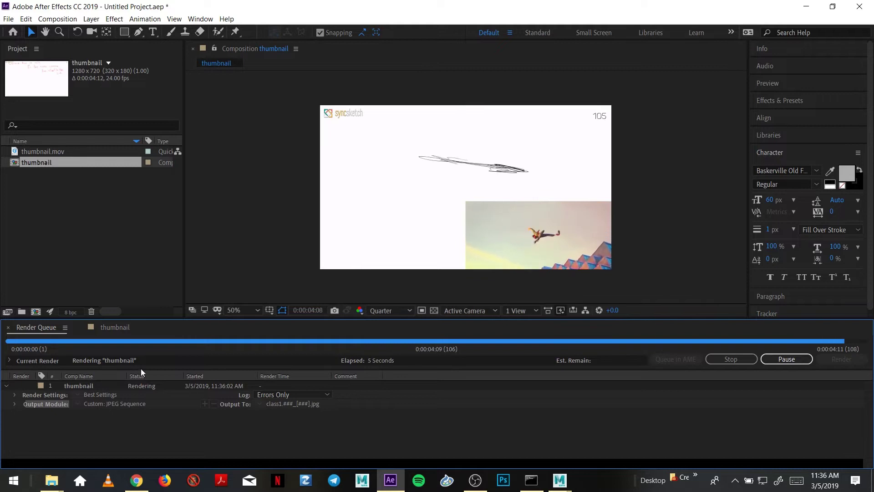
# Switch to File Explorer, open the Class 1 folder in image_sequence and examine the rendered JPEG frames from first to last.
pyautogui.moveTo(57, 479)
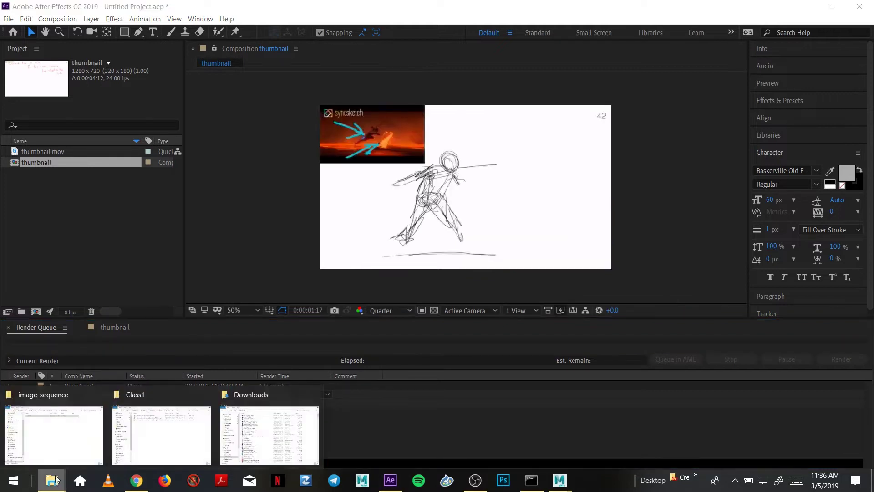
pyautogui.click(62, 433)
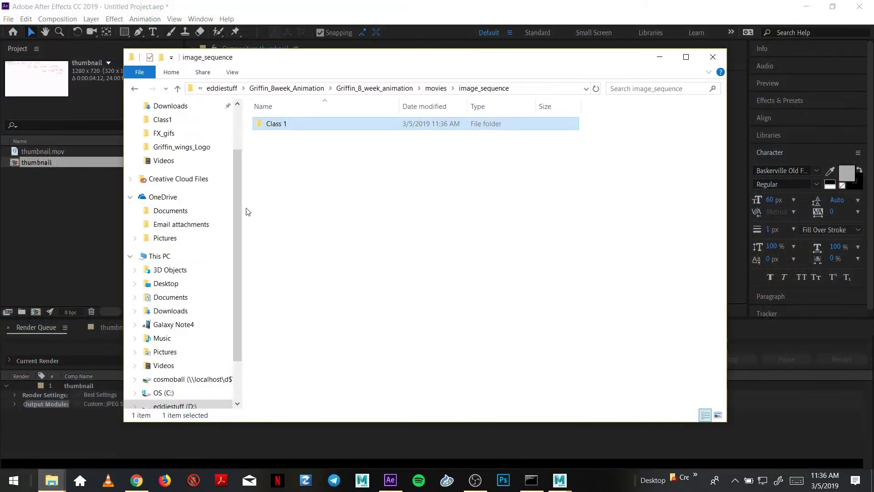
pyautogui.doubleClick(289, 123)
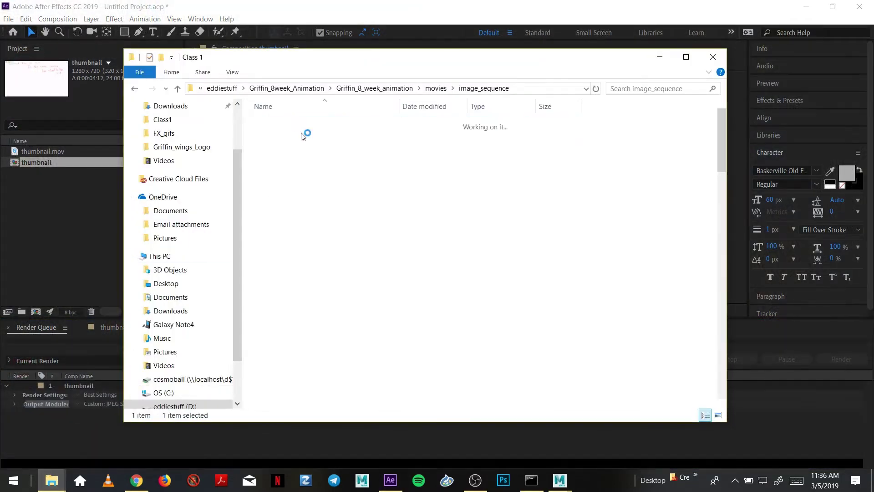
pyautogui.click(704, 415)
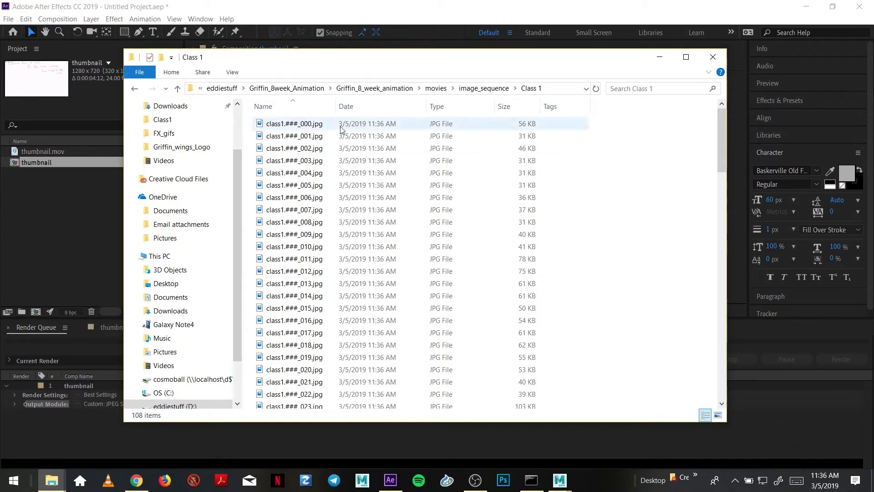
pyautogui.moveTo(337, 111); pyautogui.dragTo(387, 112)
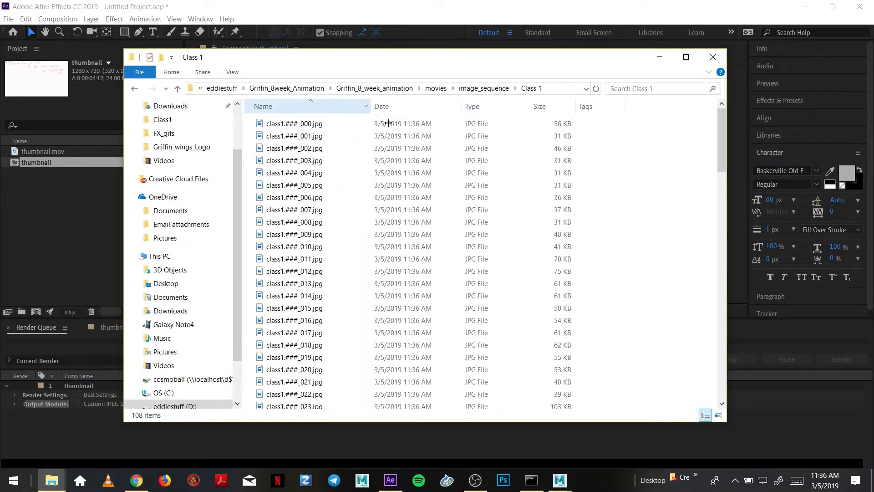
pyautogui.click(314, 126)
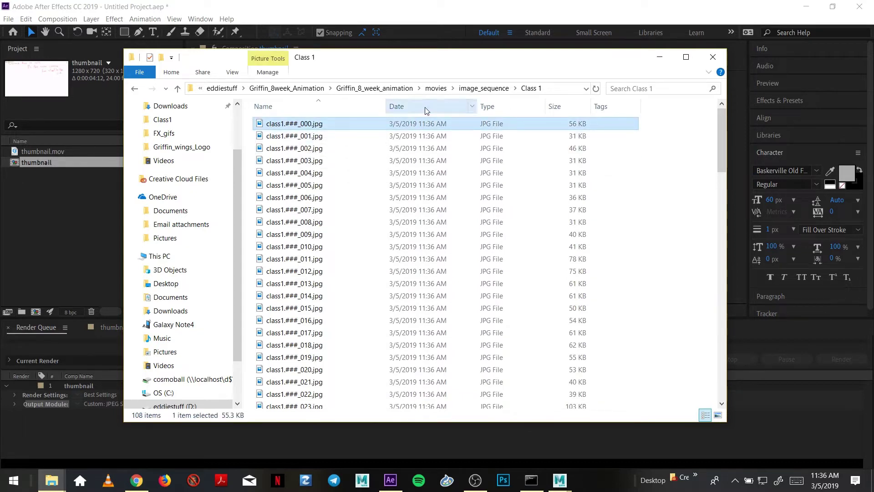
pyautogui.scroll(-20, 396, 196)
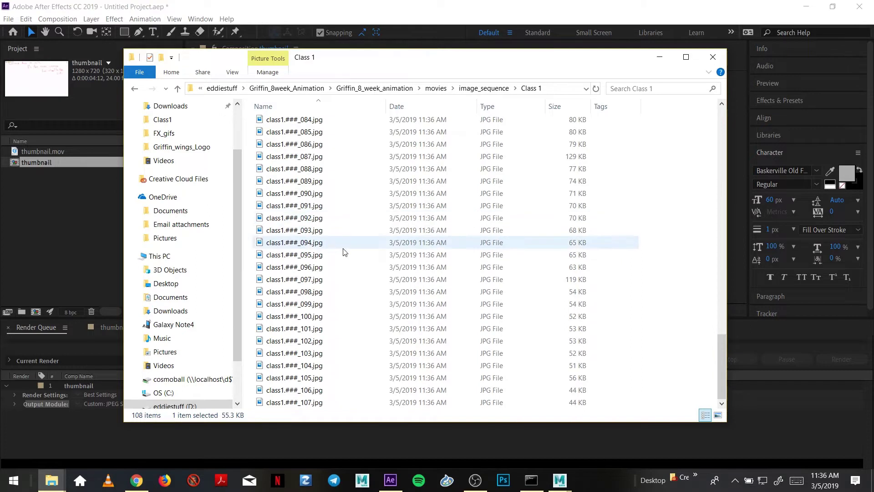
pyautogui.scroll(20, 343, 251)
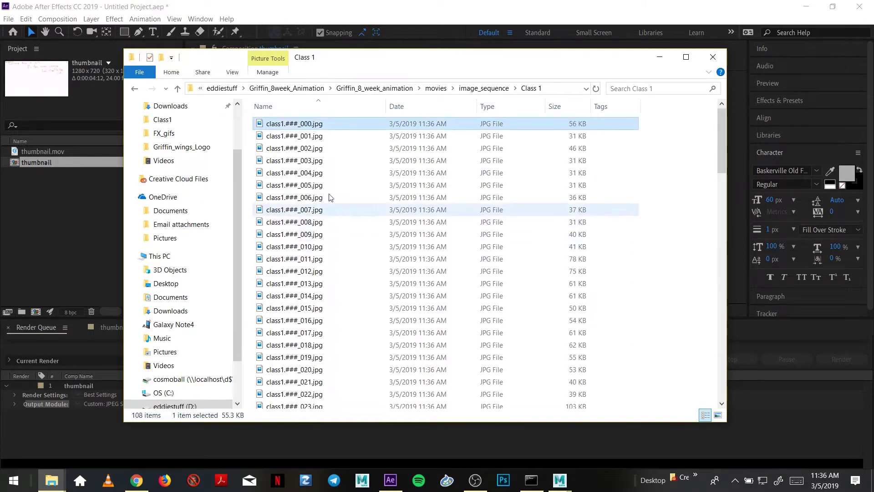
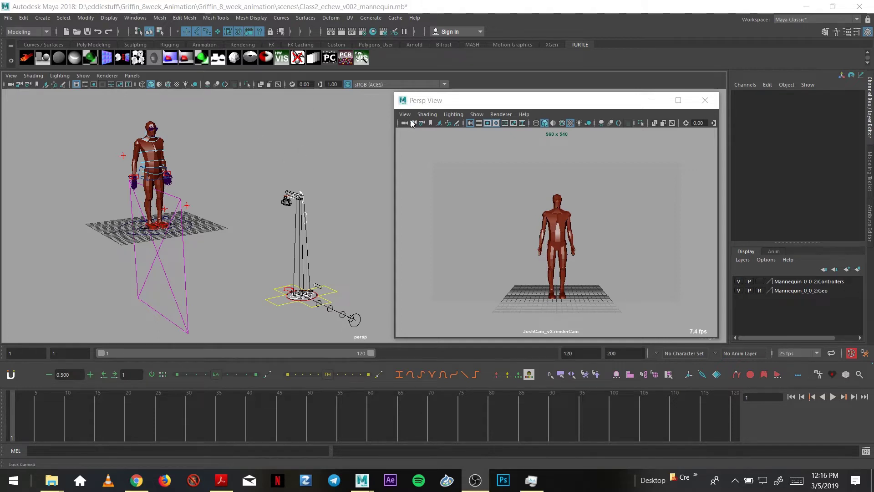
# Switch to Maya and open the image import for an image plane on the JoshCam renderCam view.
pyautogui.keyDown('alt'); pyautogui.moveTo(298, 139); pyautogui.dragTo(263, 165); pyautogui.keyUp('alt')
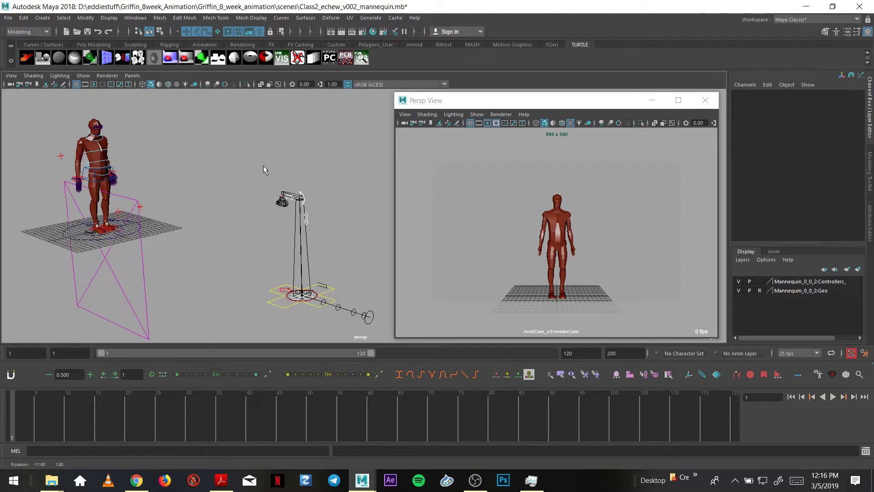
pyautogui.keyDown('alt'); pyautogui.moveTo(263, 165); pyautogui.dragTo(241, 169, button='right'); pyautogui.keyUp('alt')
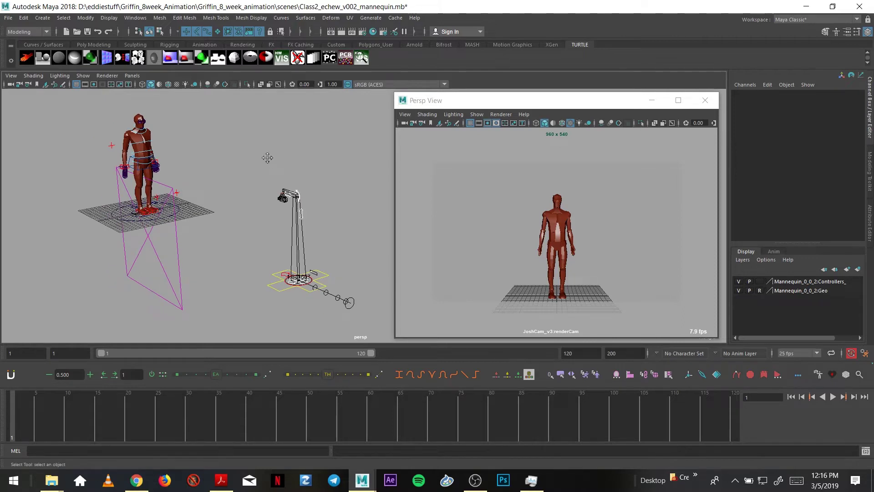
pyautogui.keyDown('alt'); pyautogui.moveTo(268, 158); pyautogui.dragTo(269, 176, button='middle'); pyautogui.keyUp('alt')
pyautogui.keyDown('alt'); pyautogui.moveTo(245, 182); pyautogui.dragTo(218, 173); pyautogui.keyUp('alt')
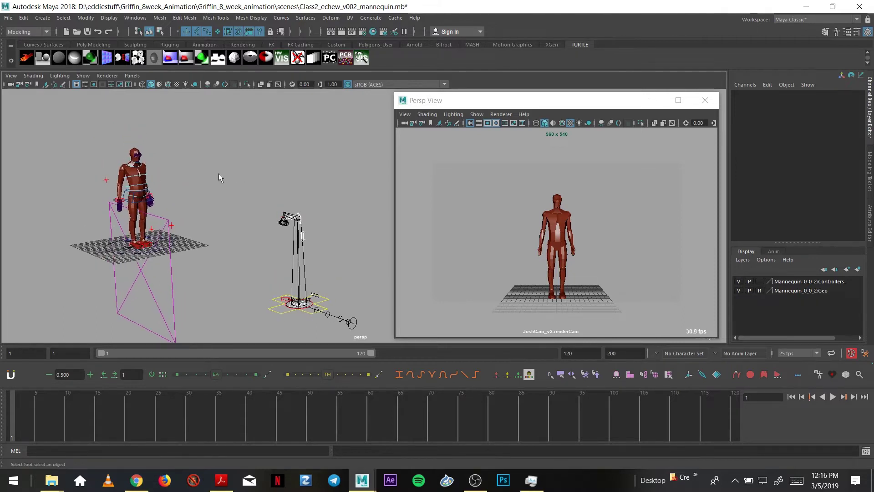
pyautogui.click(405, 114)
pyautogui.moveTo(433, 100); pyautogui.dragTo(432, 100)
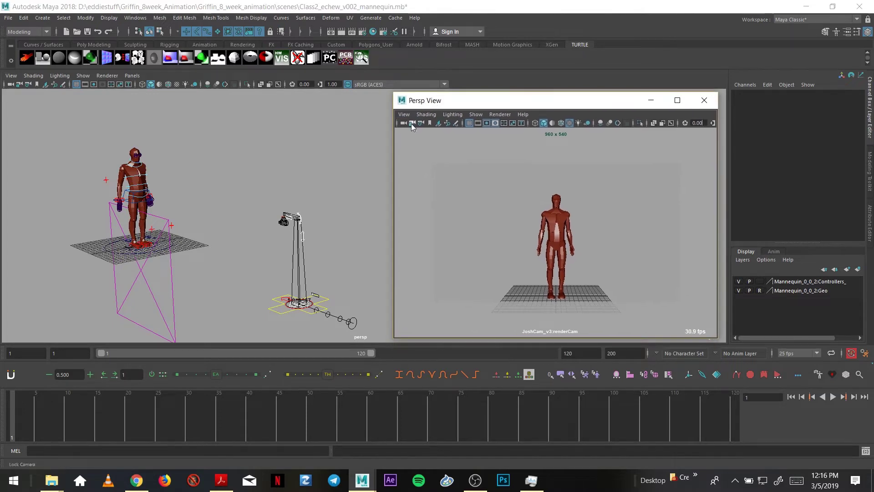
pyautogui.click(404, 114)
pyautogui.moveTo(516, 318)
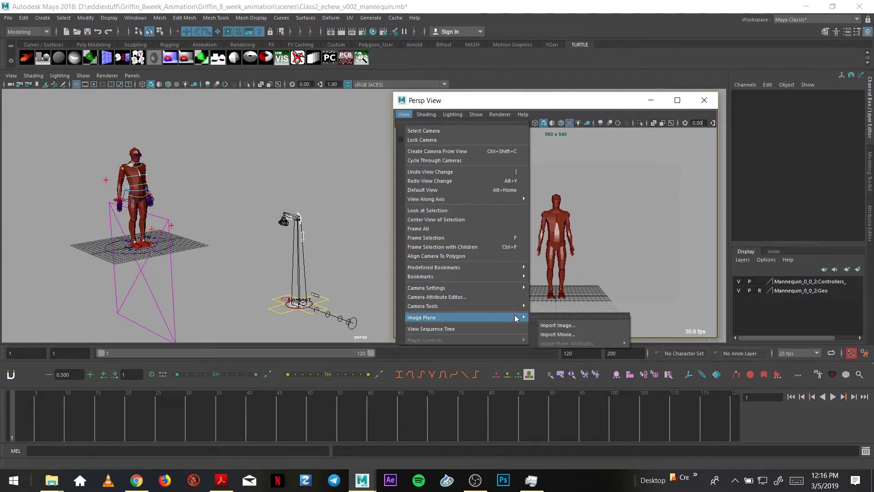
pyautogui.click(555, 327)
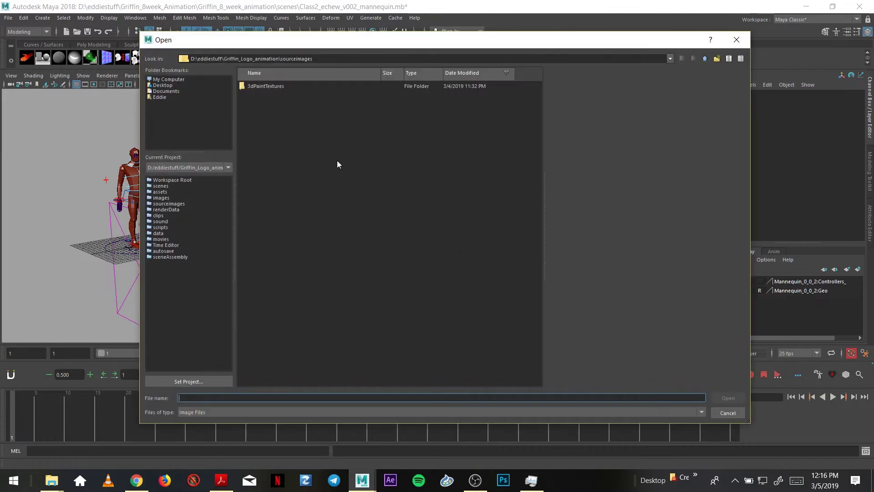
# Load class1.###_000.jpg from the Griffin_8_week_animation project's movies/image_sequence/Class 1 folder as the render camera's image plane.
pyautogui.click(669, 58)
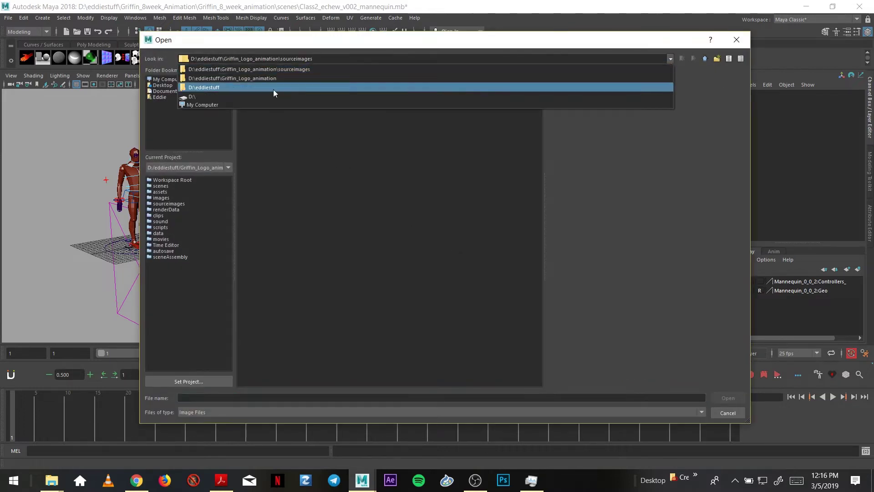
pyautogui.click(257, 88)
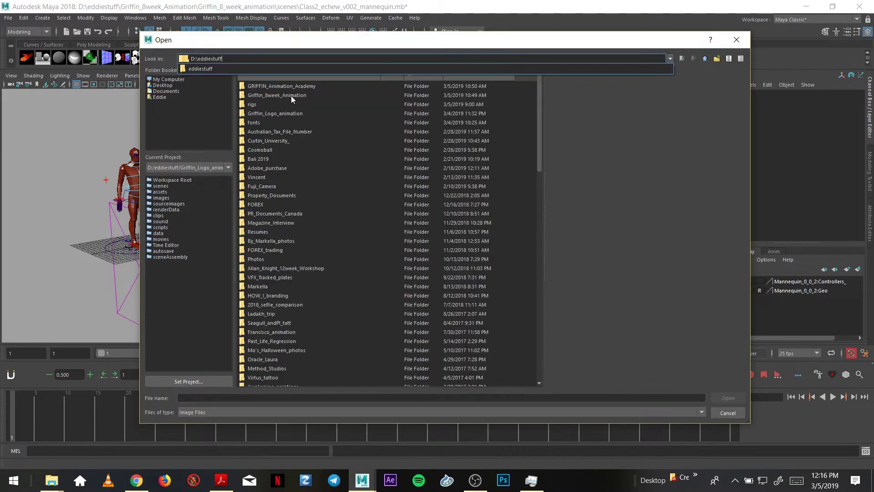
pyautogui.doubleClick(291, 96)
pyautogui.doubleClick(279, 86)
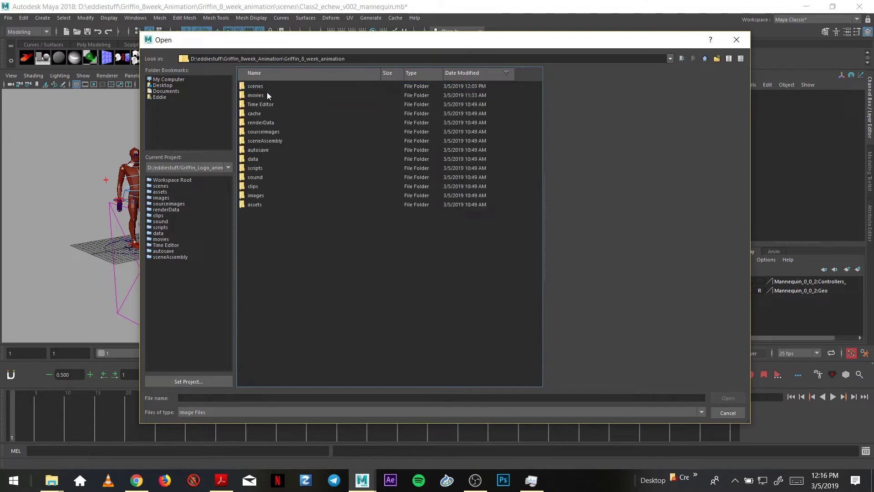
pyautogui.doubleClick(261, 95)
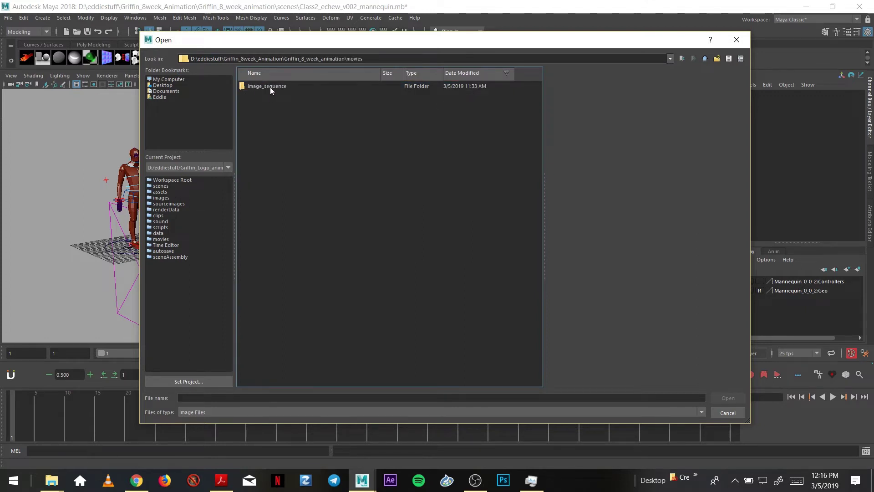
pyautogui.doubleClick(269, 87)
pyautogui.doubleClick(262, 85)
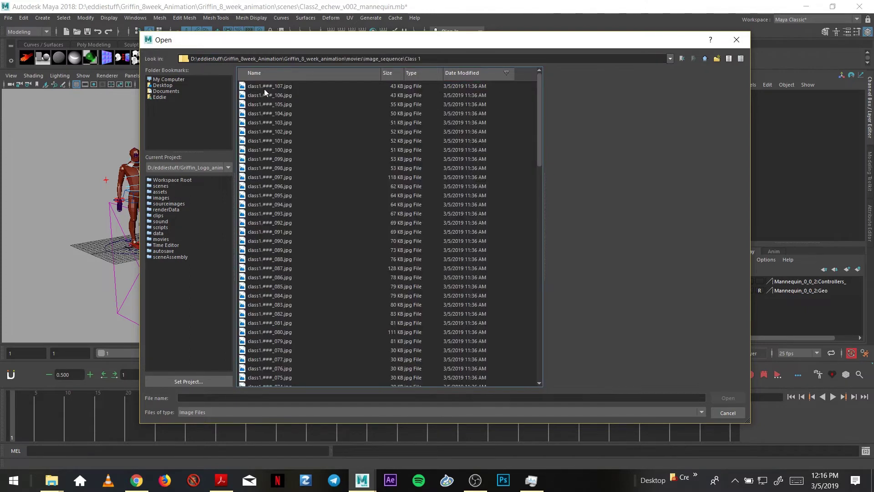
pyautogui.click(285, 87)
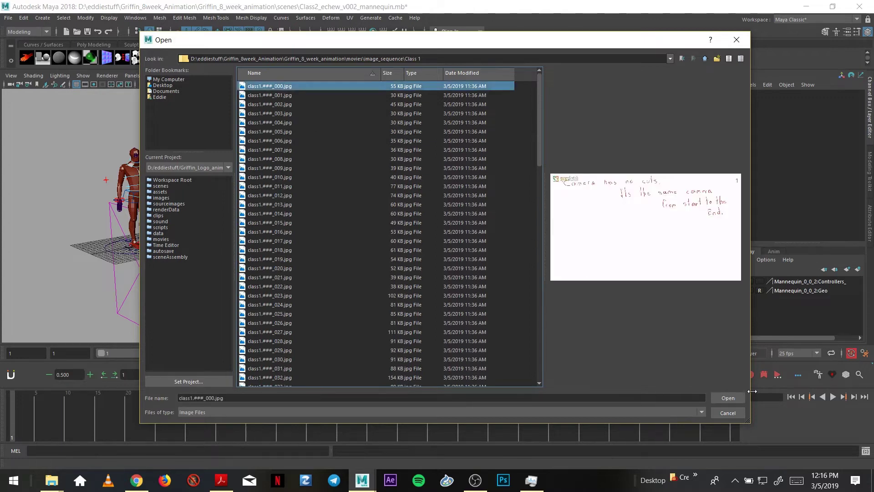
pyautogui.click(728, 397)
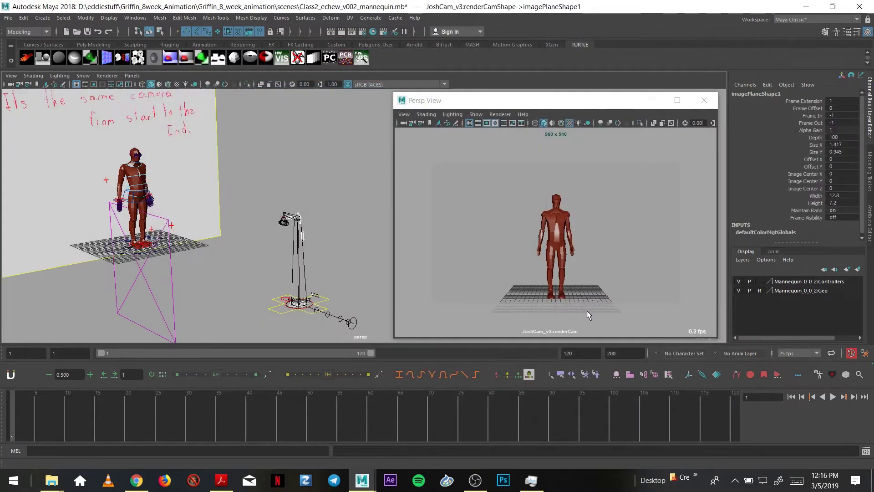
# Turn on the display of image planes in the JoshCam renderCam view.
pyautogui.keyDown('alt'); pyautogui.moveTo(266, 178); pyautogui.dragTo(242, 196); pyautogui.keyUp('alt')
pyautogui.click(482, 115)
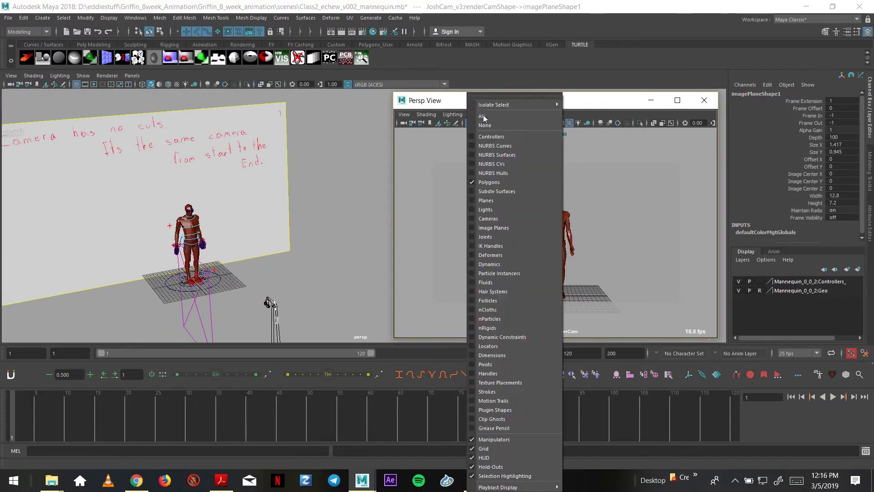
pyautogui.click(515, 229)
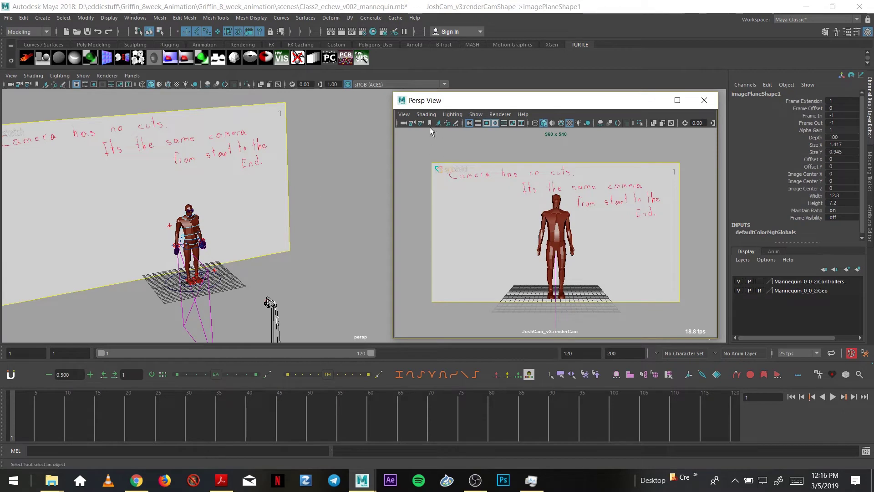
# Open the attributes of the render camera's imagePlaneShape1 and enable Use Image Sequence.
pyautogui.click(404, 114)
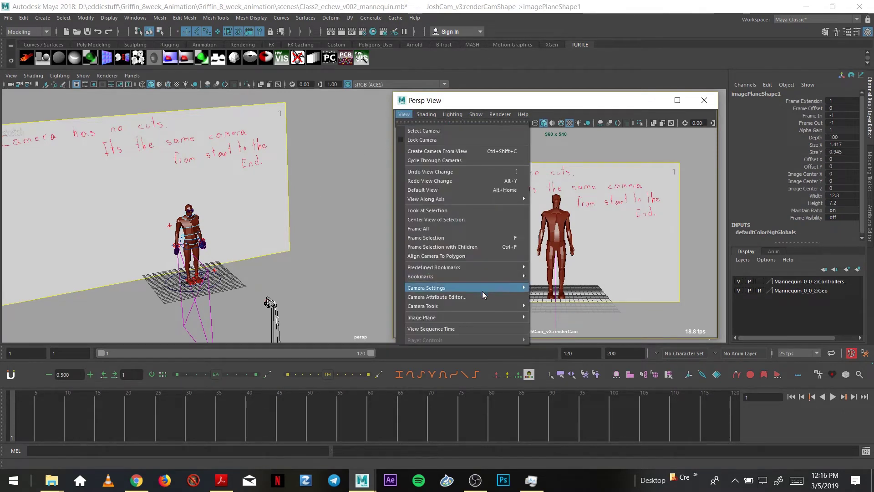
pyautogui.moveTo(504, 317)
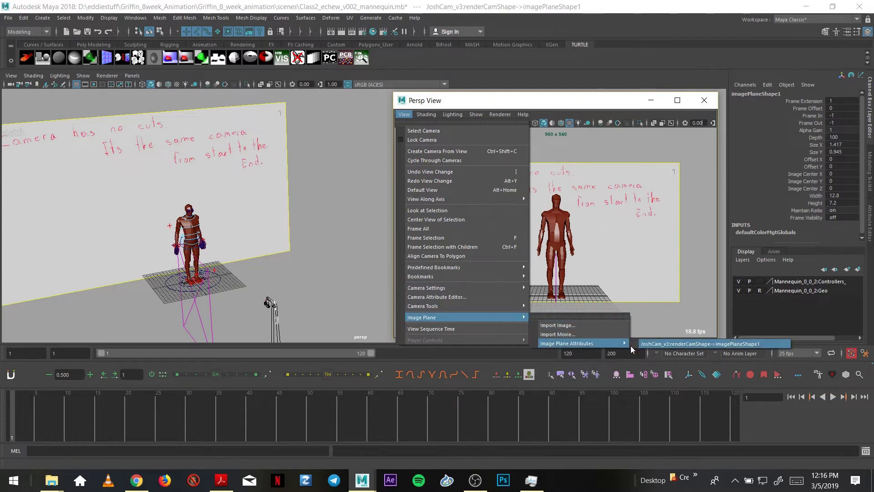
pyautogui.click(645, 344)
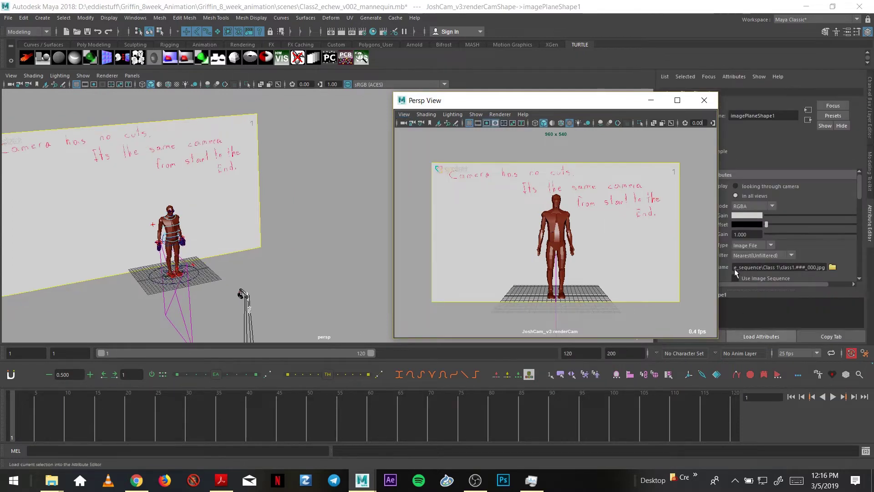
pyautogui.moveTo(628, 106); pyautogui.dragTo(551, 107)
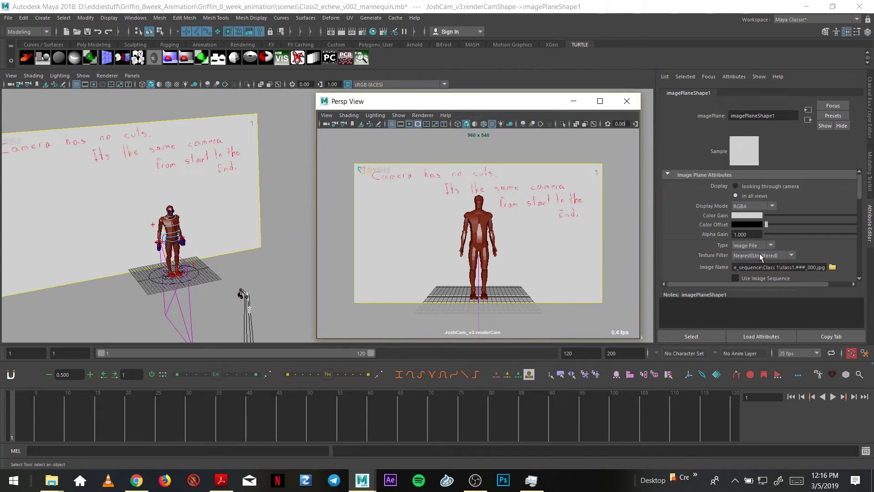
pyautogui.scroll(-2, 764, 264)
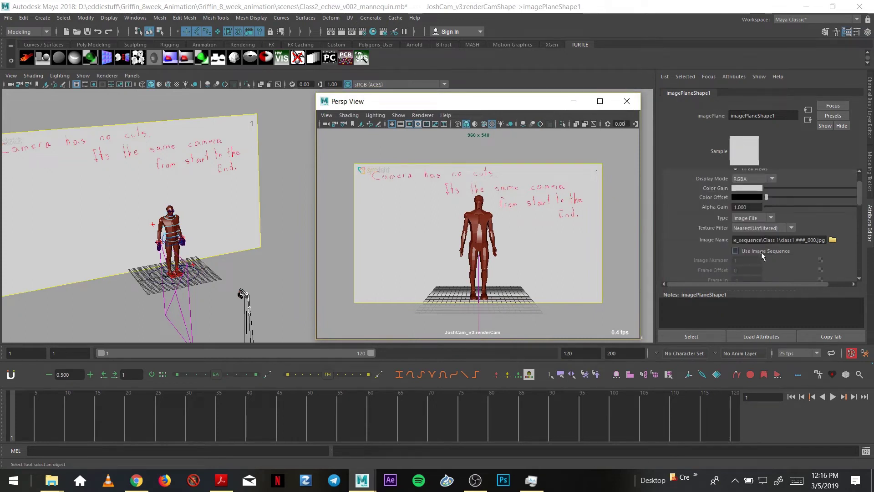
pyautogui.click(761, 252)
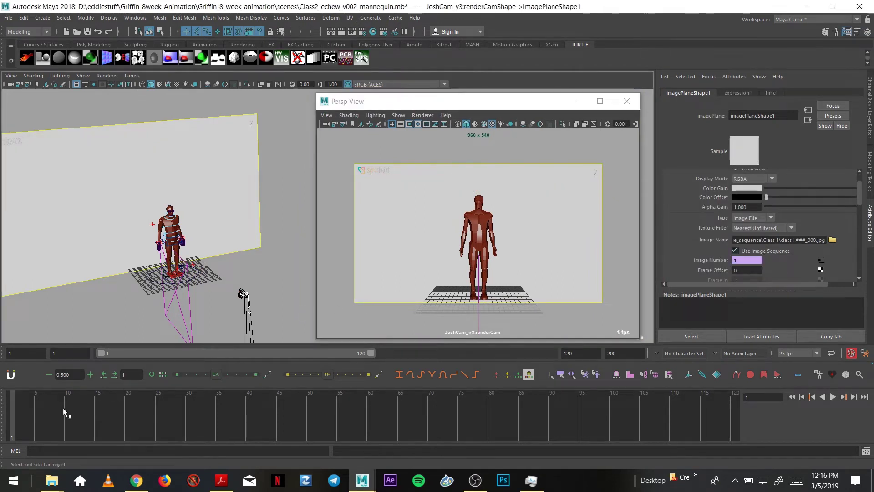
# Scrub the timeline to frame 38 and back to frame 18 to review the image sequence on the image plane.
pyautogui.moveTo(36, 408)
pyautogui.mouseDown()
pyautogui.moveTo(460, 424)
pyautogui.moveTo(360, 417)
pyautogui.moveTo(663, 414)
pyautogui.moveTo(220, 392)
pyautogui.moveTo(235, 363)
pyautogui.mouseUp()
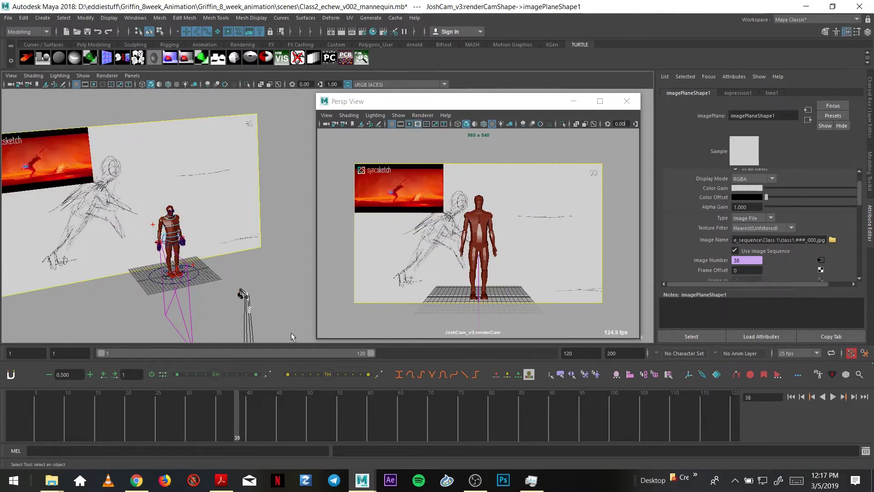
pyautogui.click(114, 410)
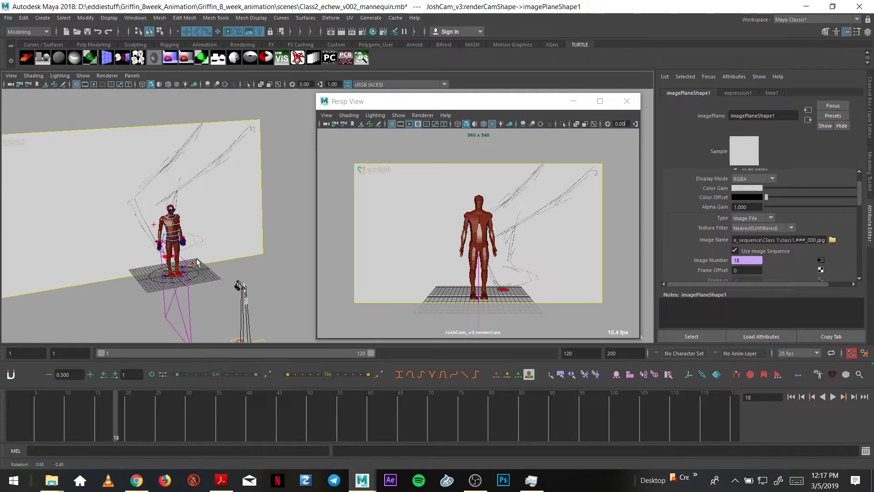
pyautogui.keyDown('alt'); pyautogui.moveTo(247, 202); pyautogui.dragTo(262, 189, button='middle'); pyautogui.keyUp('alt')
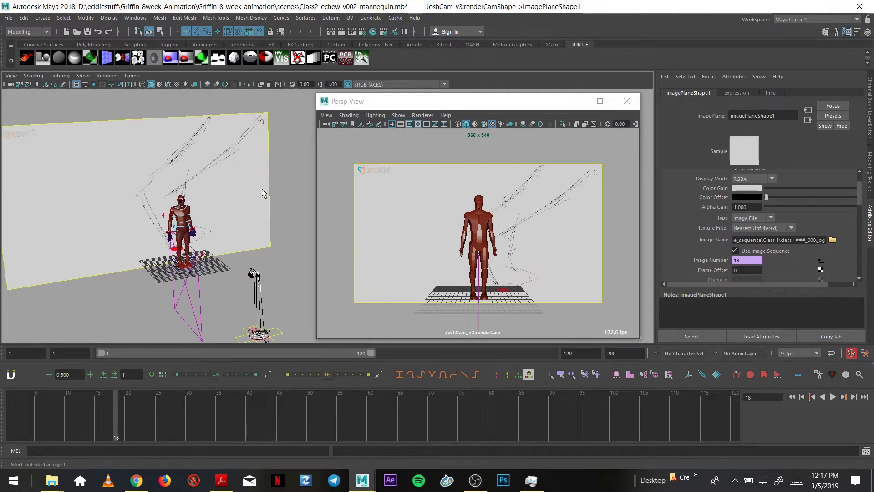
# Shrink the image plane by setting its Size X to 0.847 and Size Y to 0.265.
pyautogui.hotkey('ctrl', 'a')
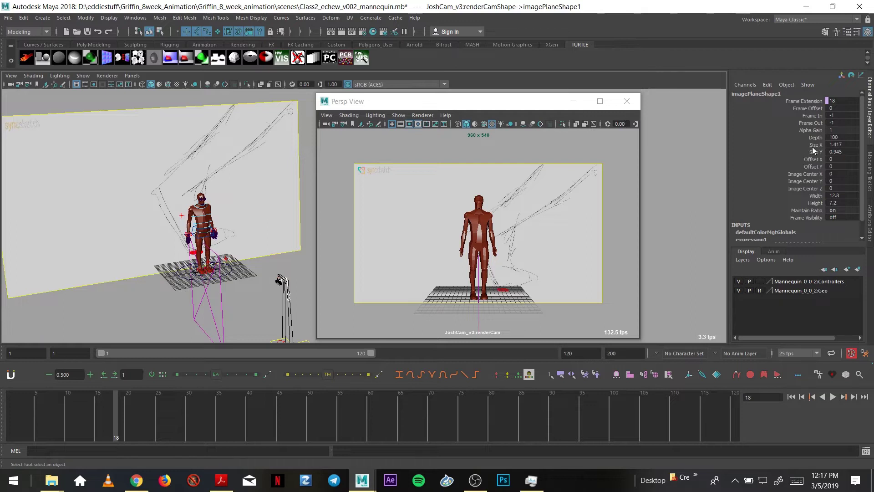
pyautogui.moveTo(814, 145); pyautogui.dragTo(814, 152)
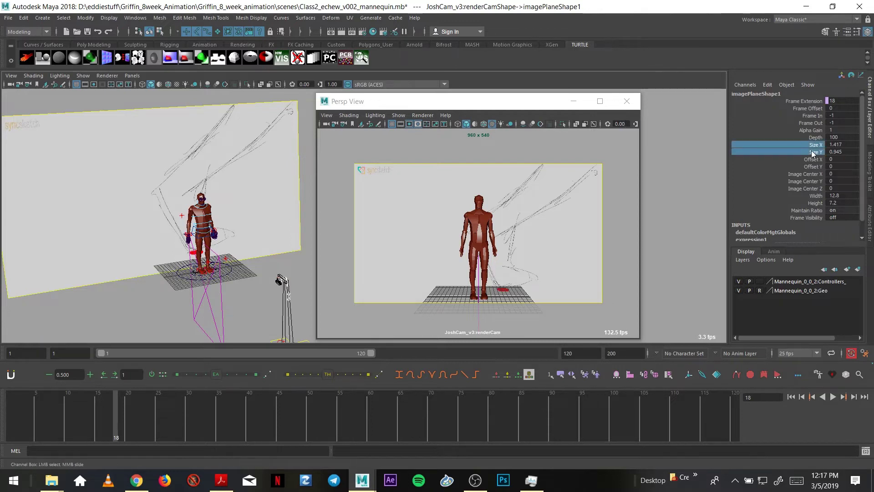
pyautogui.click(768, 145)
pyautogui.moveTo(767, 146); pyautogui.dragTo(768, 181, button='middle')
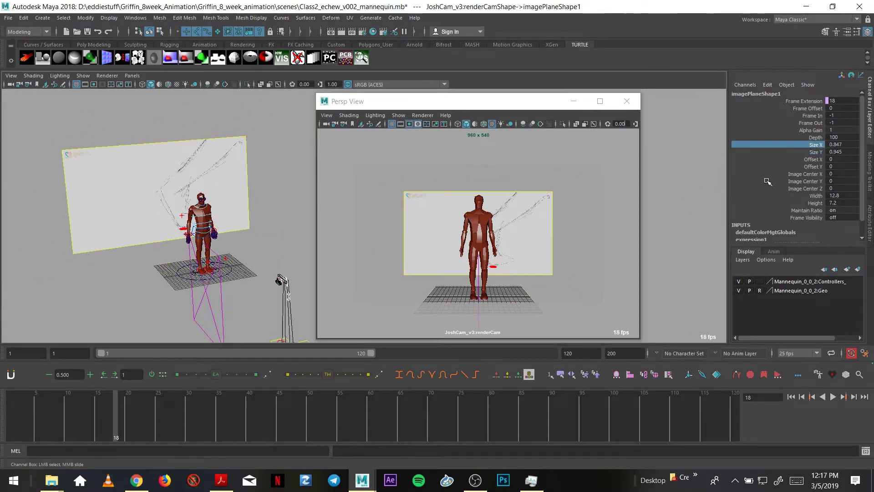
pyautogui.click(781, 152)
pyautogui.moveTo(672, 197)
pyautogui.mouseDown(button='middle')
pyautogui.moveTo(658, 200)
pyautogui.moveTo(675, 182)
pyautogui.mouseUp(button='middle')
# Hide the gate mask and grid in the camera view and shift the image plane to Offset X -0.39 and Offset Y 0.17.
pyautogui.click(785, 160)
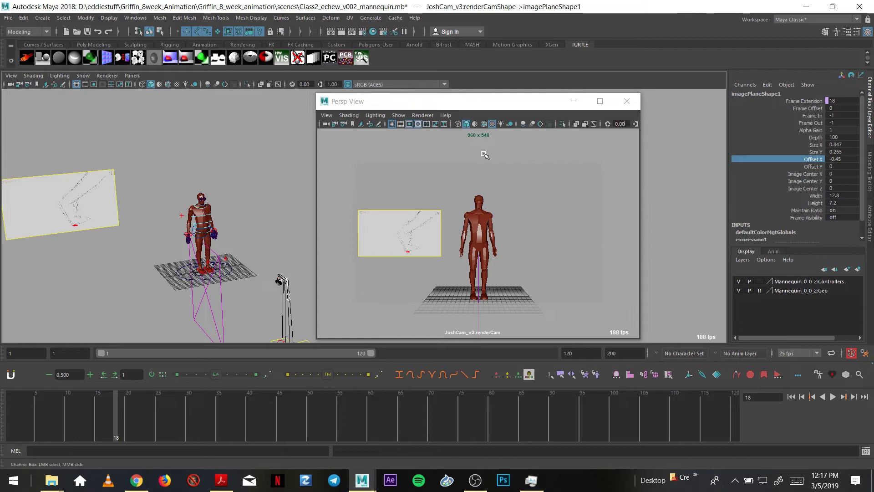
pyautogui.click(418, 124)
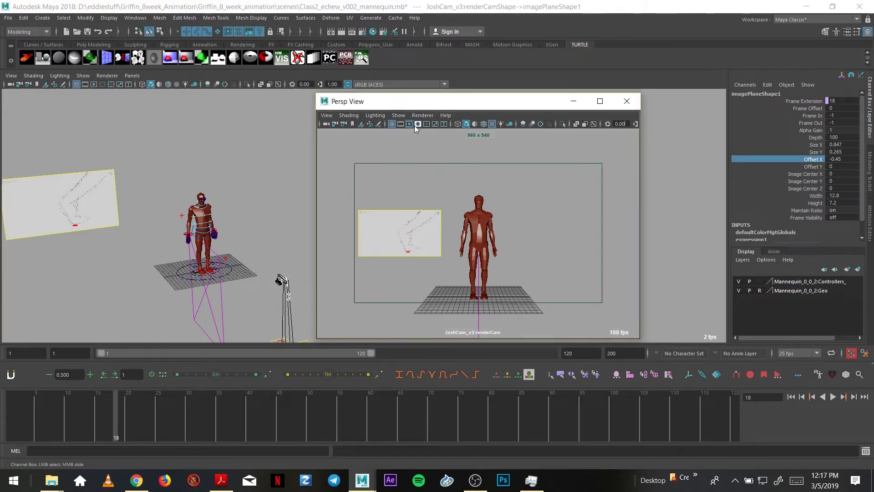
pyautogui.click(810, 167)
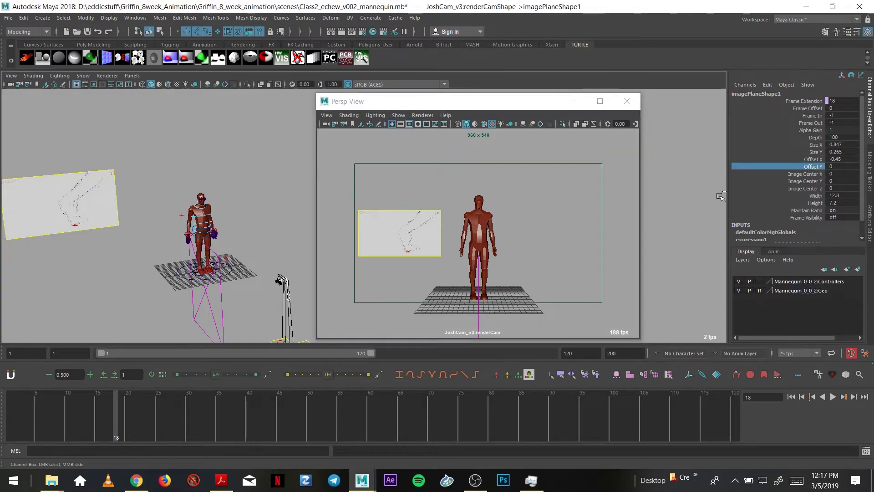
pyautogui.click(401, 125)
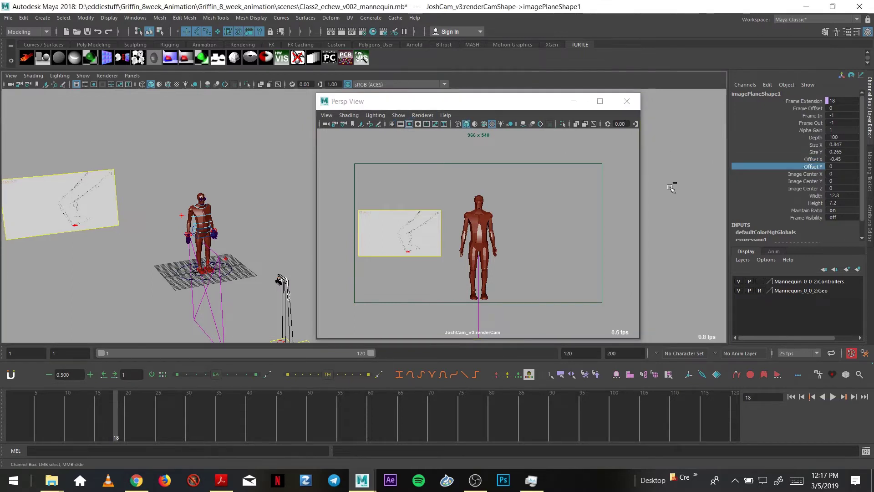
pyautogui.moveTo(699, 187)
pyautogui.mouseDown(button='middle')
pyautogui.moveTo(680, 187)
pyautogui.moveTo(710, 192)
pyautogui.mouseUp(button='middle')
pyautogui.click(796, 159)
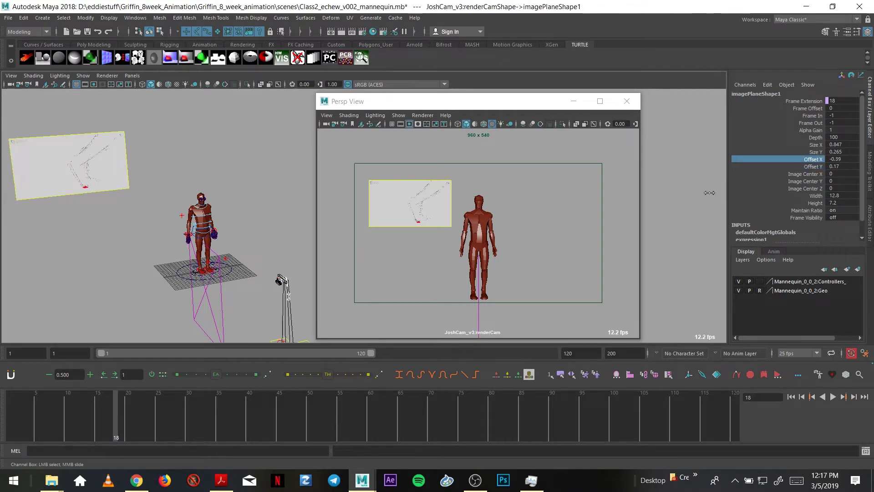
pyautogui.moveTo(54, 411)
pyautogui.mouseDown()
pyautogui.moveTo(236, 428)
pyautogui.moveTo(397, 416)
pyautogui.moveTo(176, 417)
pyautogui.moveTo(272, 405)
pyautogui.moveTo(385, 411)
pyautogui.moveTo(279, 425)
pyautogui.mouseUp()
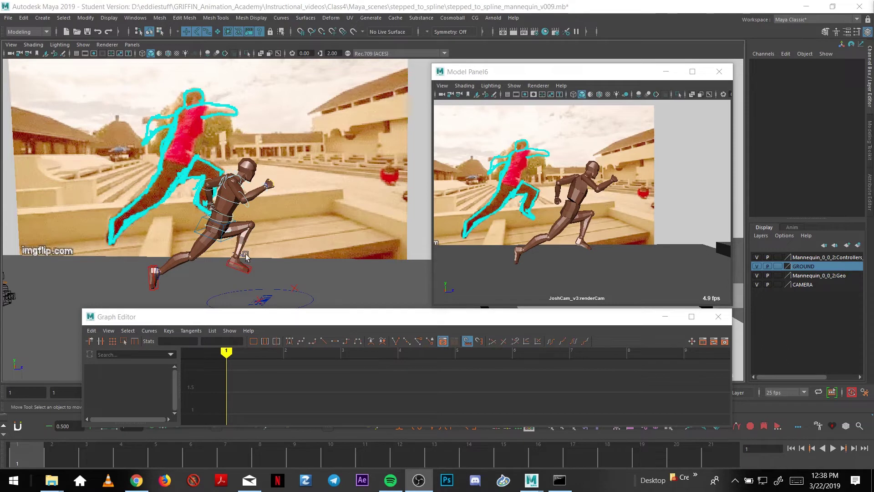
# Examine the mannequin's frame 1 running pose against the cyan-outlined reference runner in the stepped_to_spline_mannequin_v009 scene.
pyautogui.moveTo(294, 321)
pyautogui.mouseDown()
pyautogui.moveTo(296, 312)
pyautogui.moveTo(298, 322)
pyautogui.mouseUp()
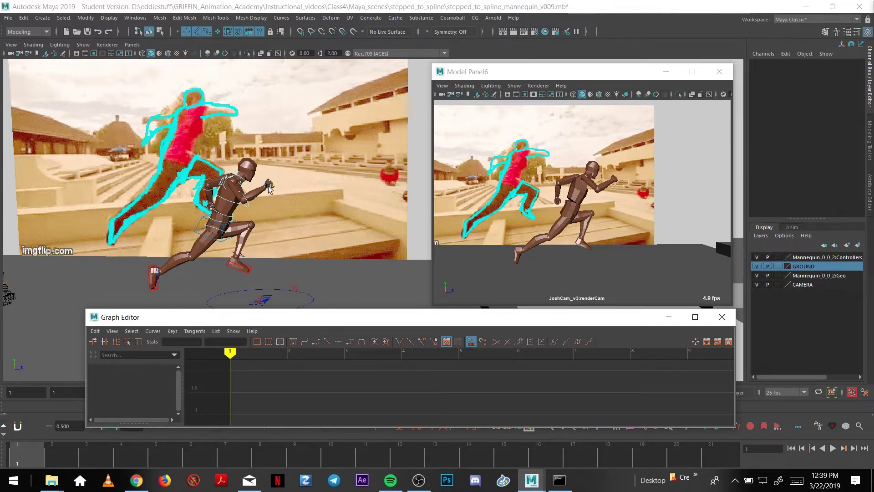
pyautogui.keyDown('alt'); pyautogui.moveTo(242, 192); pyautogui.dragTo(252, 194, button='middle'); pyautogui.keyUp('alt')
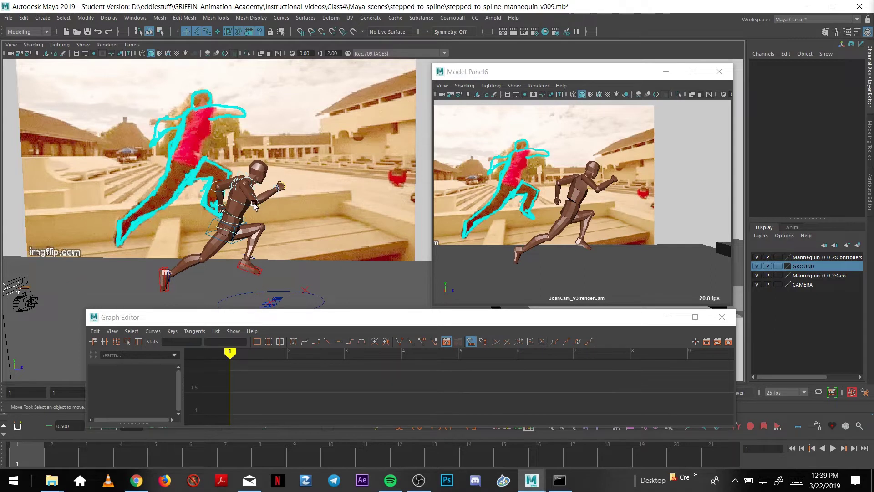
pyautogui.keyDown('alt'); pyautogui.moveTo(255, 206); pyautogui.dragTo(280, 208, button='right'); pyautogui.keyUp('alt')
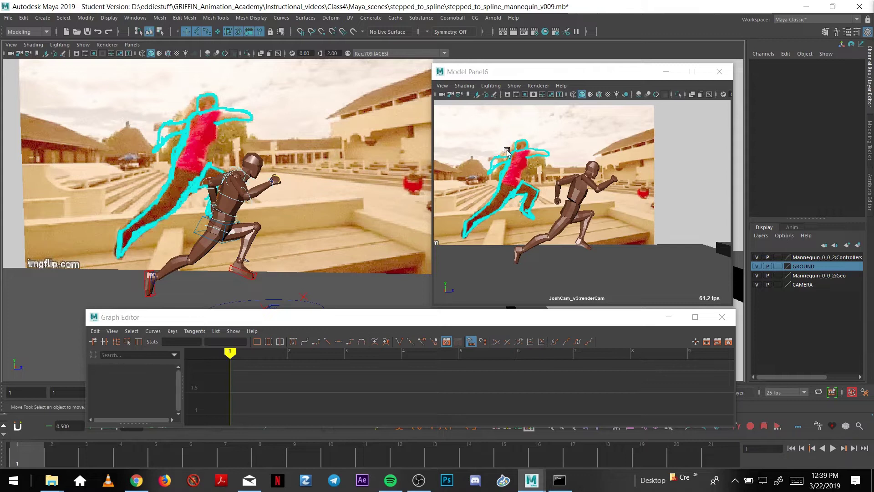
pyautogui.moveTo(289, 158)
pyautogui.keyDown('alt'); pyautogui.mouseDown()
pyautogui.moveTo(255, 176)
pyautogui.moveTo(276, 165)
pyautogui.mouseUp(); pyautogui.keyUp('alt')
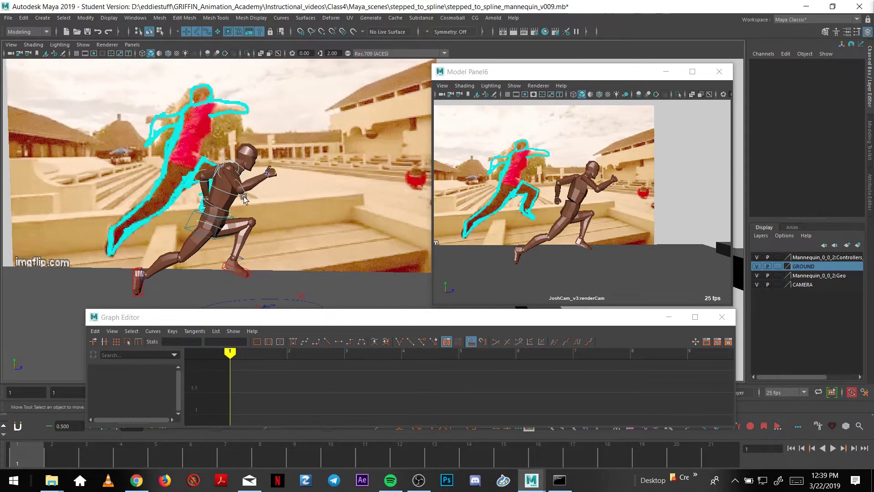
pyautogui.keyDown('alt'); pyautogui.moveTo(245, 200); pyautogui.dragTo(236, 224); pyautogui.keyUp('alt')
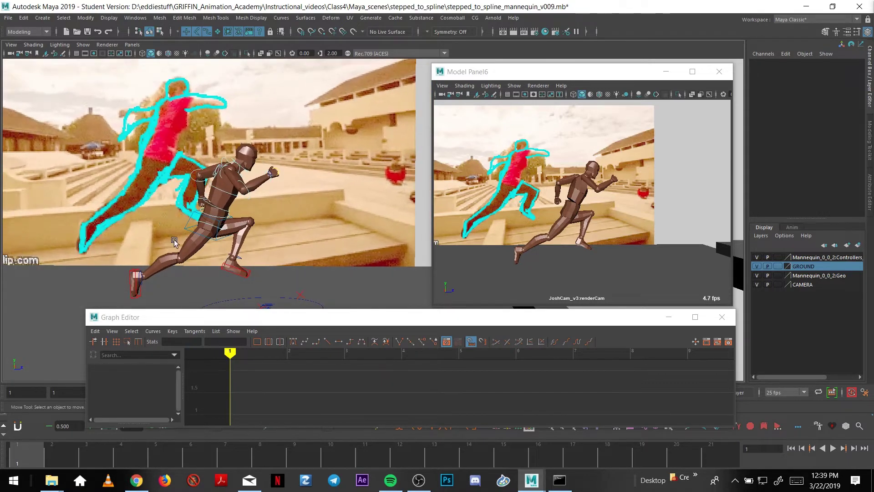
pyautogui.keyDown('alt'); pyautogui.moveTo(174, 240); pyautogui.dragTo(195, 293); pyautogui.keyUp('alt')
pyautogui.moveTo(34, 452); pyautogui.dragTo(562, 451)
pyautogui.moveTo(24, 460); pyautogui.dragTo(473, 456)
pyautogui.moveTo(283, 460); pyautogui.dragTo(28, 451)
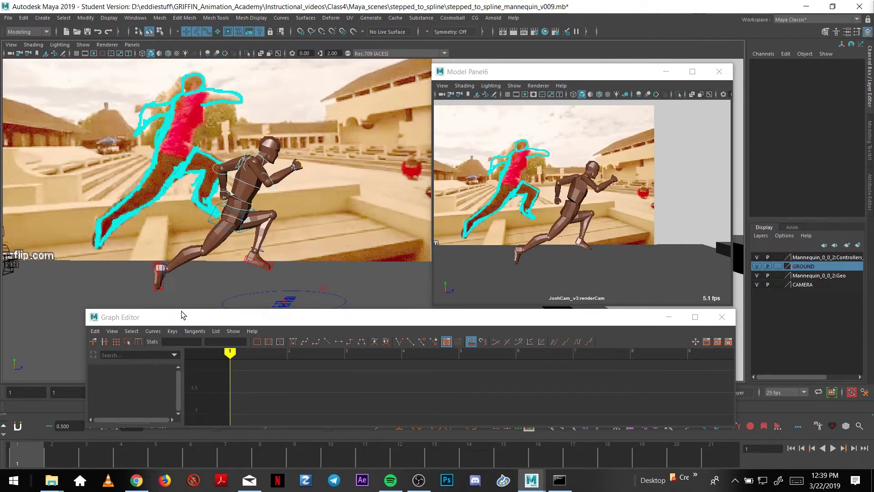
pyautogui.keyDown('alt'); pyautogui.moveTo(248, 224); pyautogui.dragTo(278, 216, button='middle'); pyautogui.keyUp('alt')
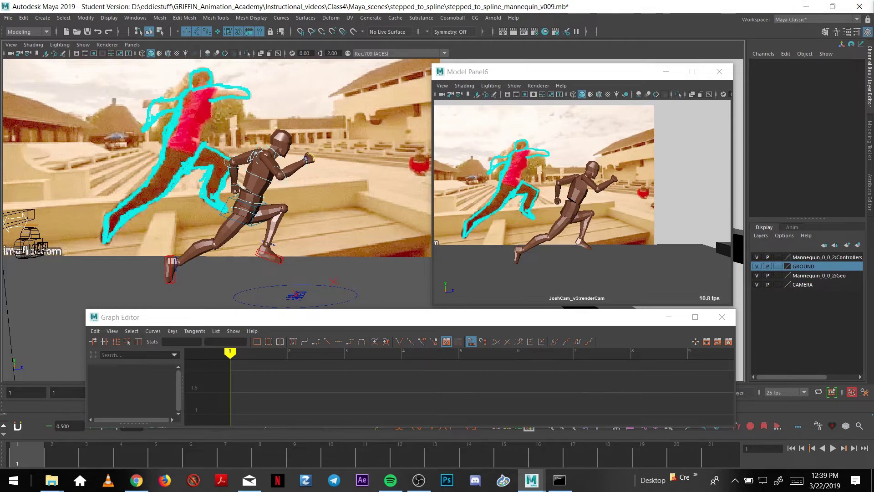
# Bring the Outliner into view, duplicate the Mannequin_0_0_2:Geometry group at frame 1 and unparent the copy to the world.
pyautogui.moveTo(873, 132); pyautogui.dragTo(131, 97)
pyautogui.keyDown('alt'); pyautogui.moveTo(291, 182); pyautogui.dragTo(137, 186, button='right'); pyautogui.keyUp('alt')
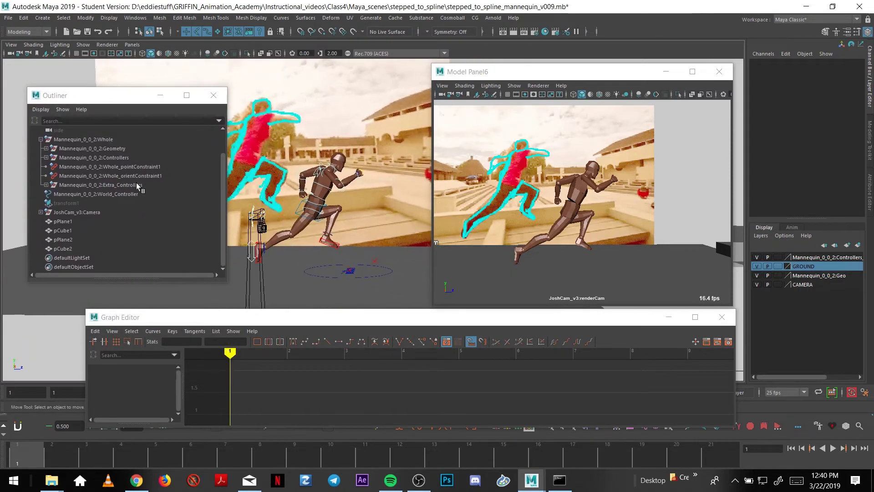
pyautogui.click(73, 140)
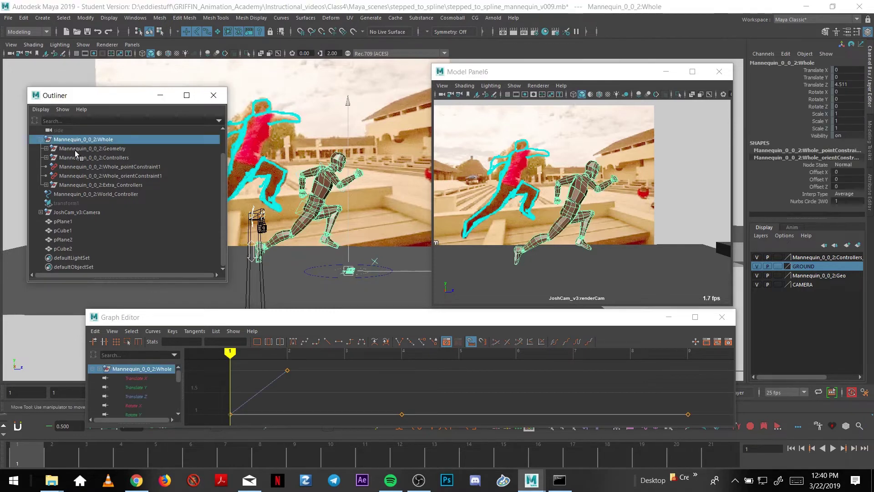
pyautogui.click(75, 150)
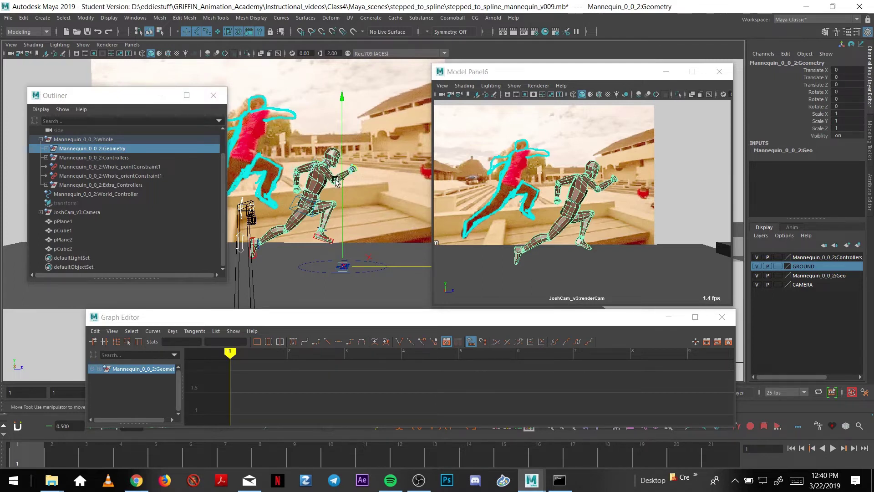
pyautogui.hotkey('ctrl', 'd')
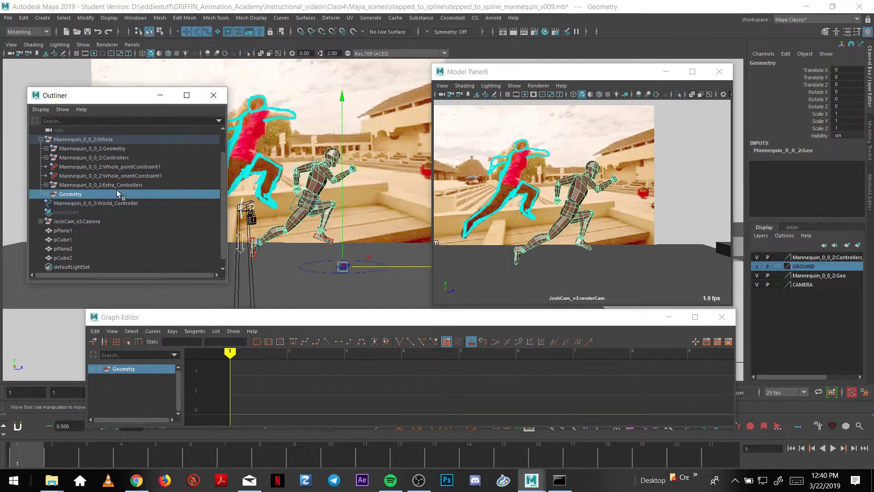
pyautogui.hotkey('shift', 'p')
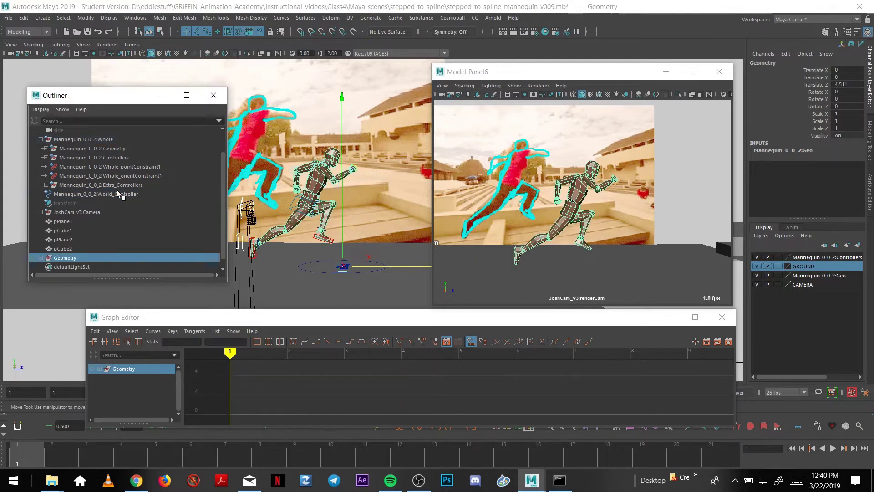
# Rename the unparented geometry copy as Frame1_POSE_duplicate.
pyautogui.doubleClick(67, 258)
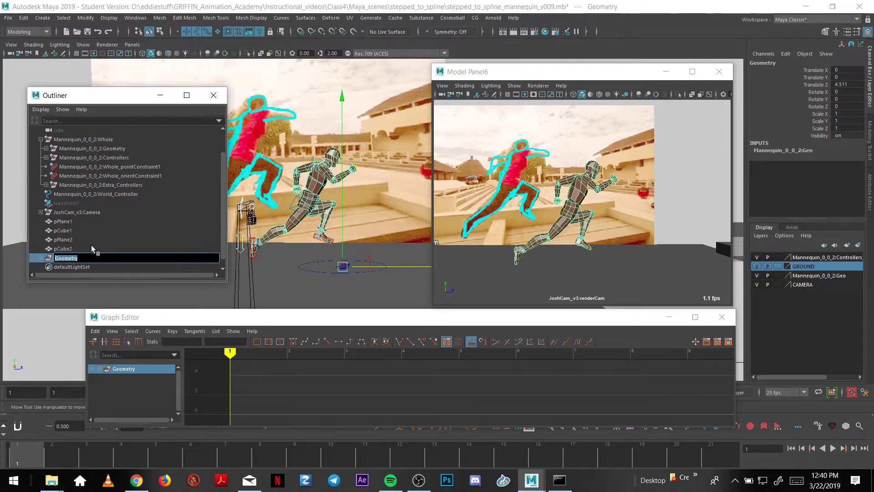
pyautogui.write('Frame1_POSE_duplicate')
pyautogui.press('Return')
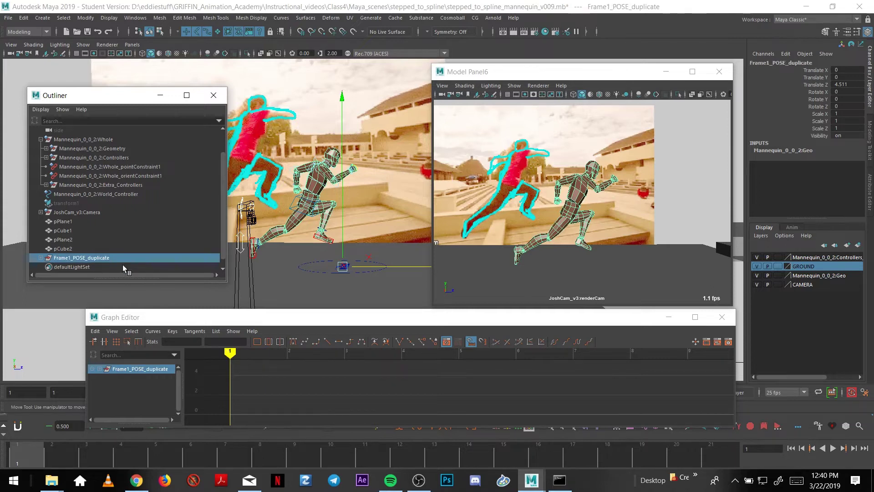
pyautogui.scroll(3, 301, 249)
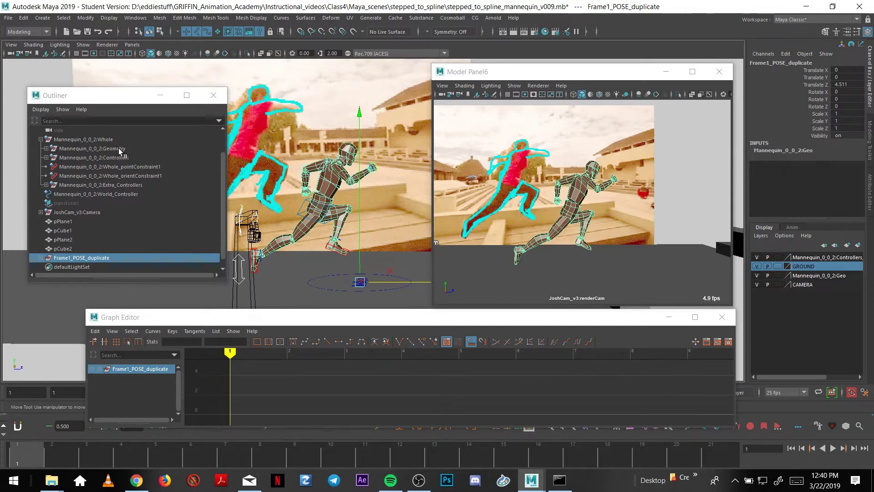
# Compare the rigged mannequin's groups with Frame1_POSE_duplicate and play the animation from frame 1 to frame 5 to view their separation.
pyautogui.click(108, 140)
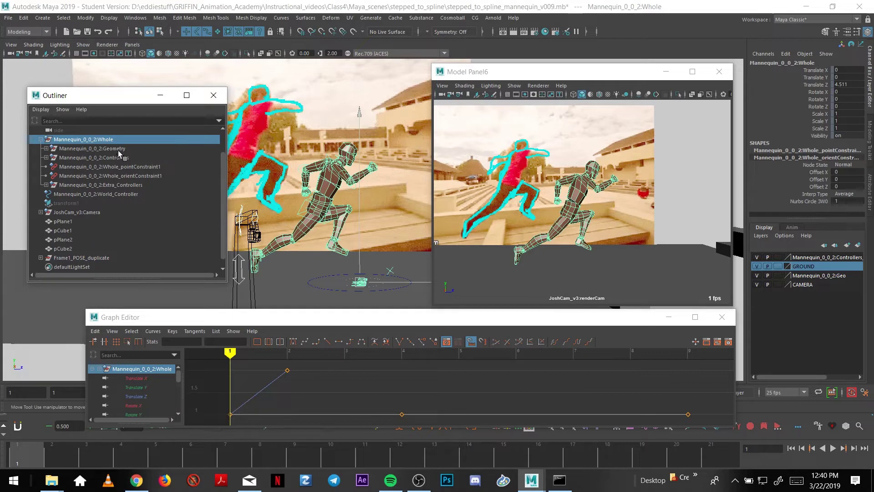
pyautogui.click(119, 149)
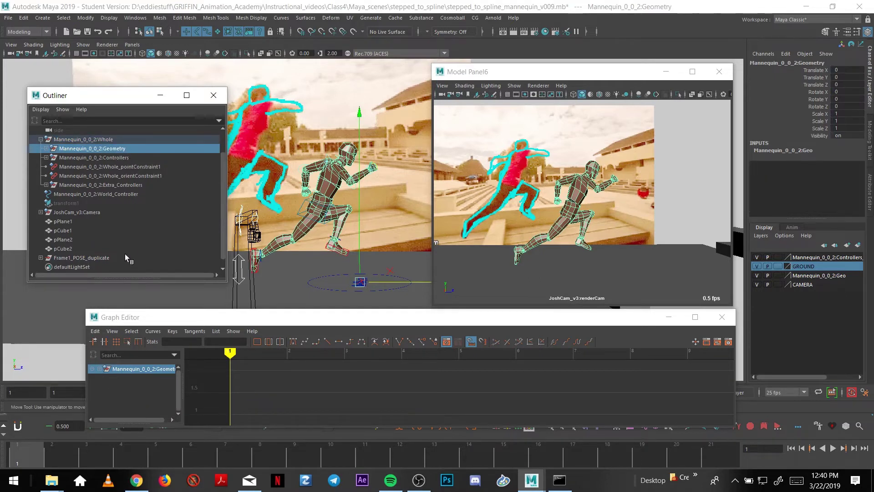
pyautogui.click(105, 258)
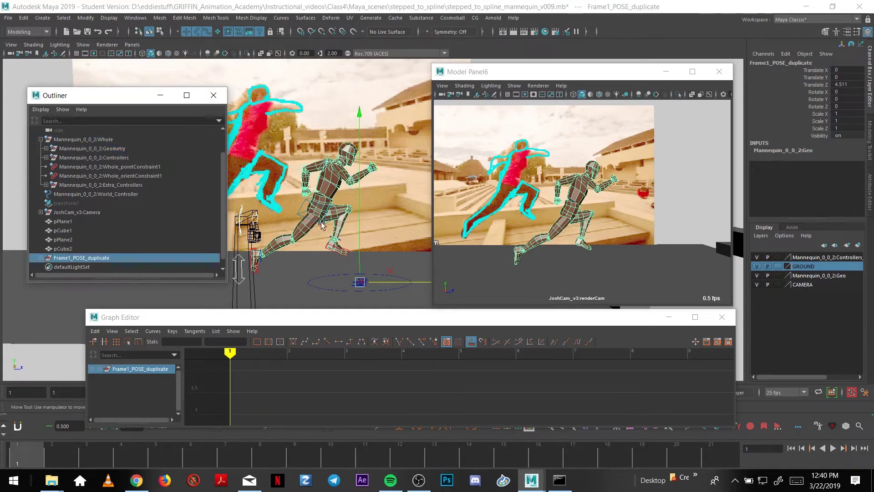
pyautogui.hotkey('alt', 'v')
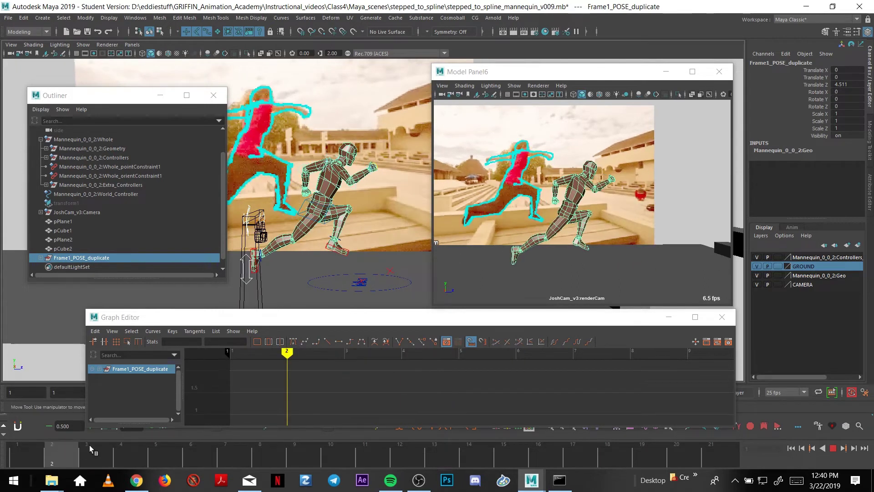
pyautogui.press('Escape')
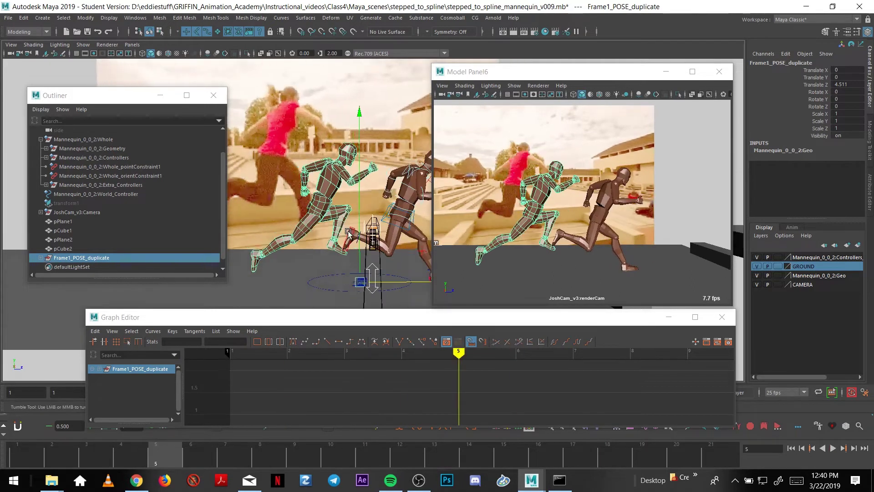
pyautogui.keyDown('alt'); pyautogui.moveTo(283, 218); pyautogui.dragTo(312, 252); pyautogui.keyUp('alt')
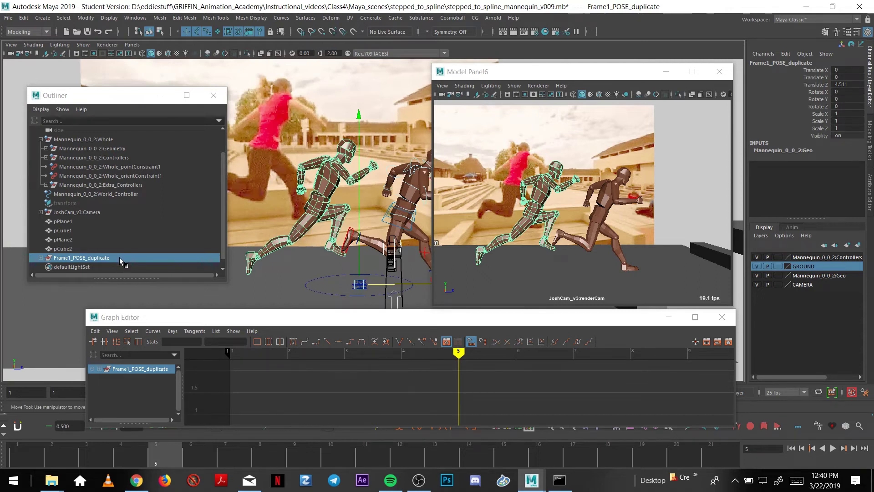
# Assign a new Lambert material to the whole Frame1_POSE_duplicate group and clear the selection.
pyautogui.rightClick(299, 232)
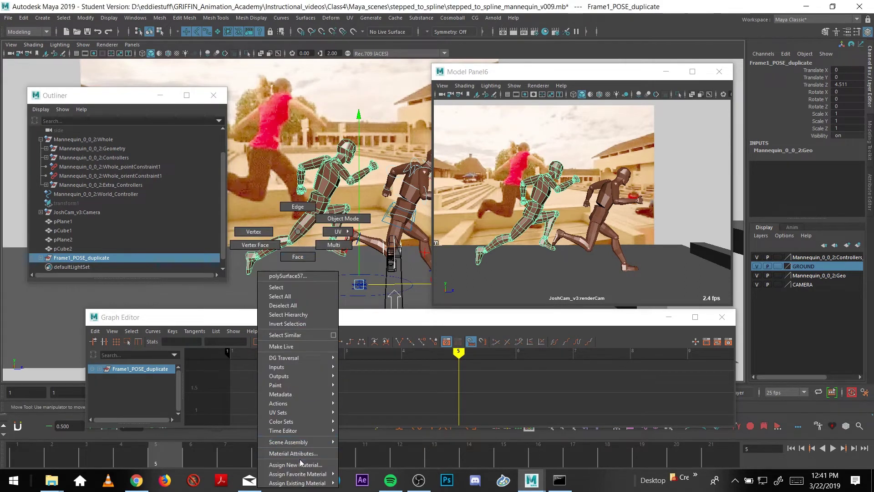
pyautogui.click(298, 465)
pyautogui.click(371, 222)
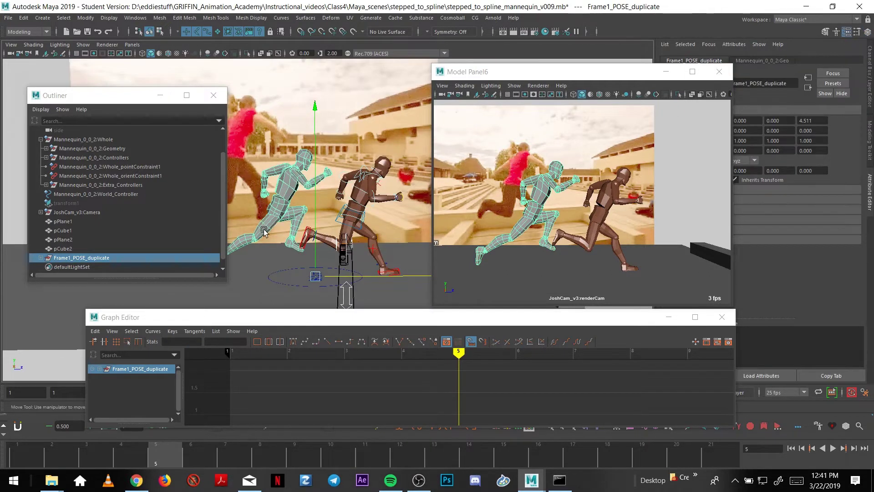
pyautogui.press('q')
pyautogui.click(606, 143)
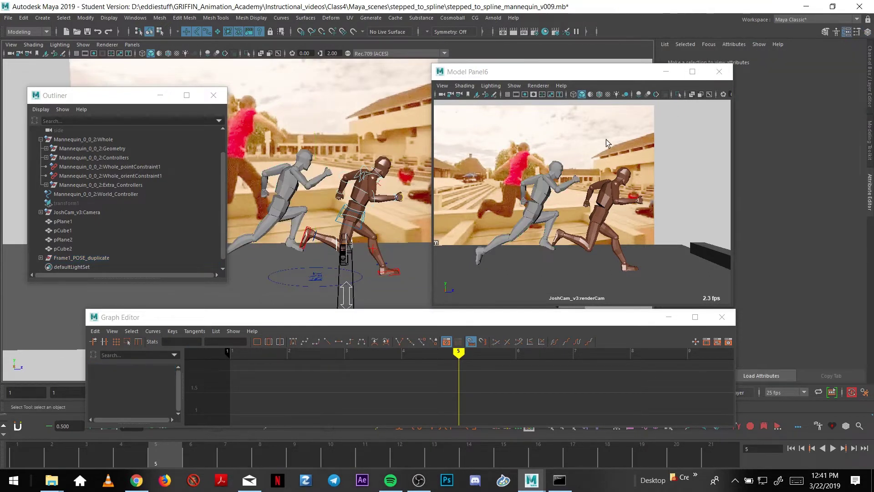
# Set the color of the duplicate's lambert5 material to blue (HSV 240, 1.000, 0.860).
pyautogui.click(266, 232)
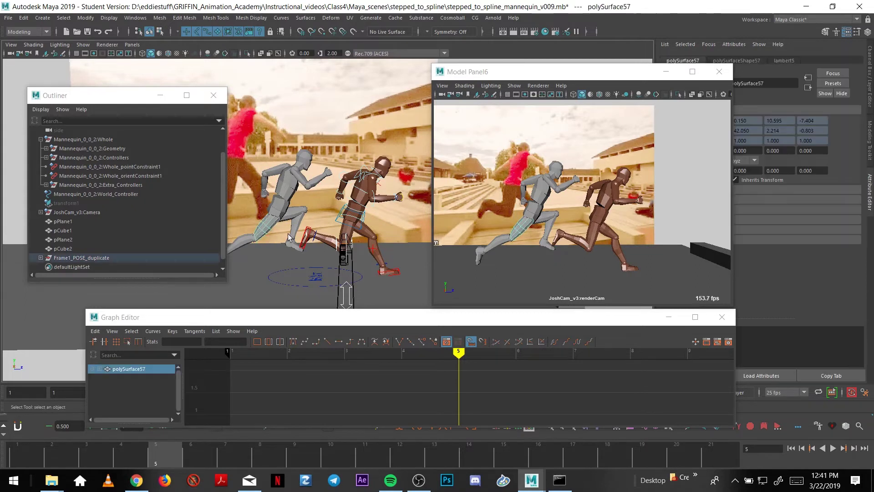
pyautogui.click(782, 60)
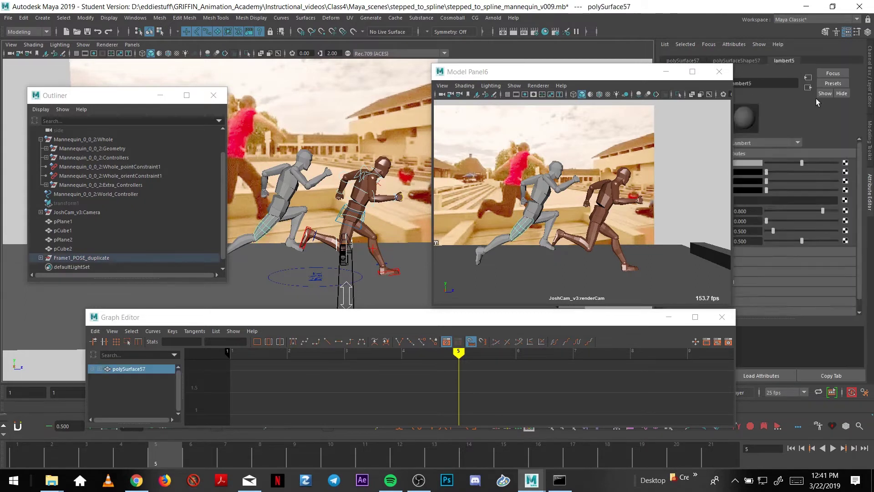
pyautogui.click(754, 163)
pyautogui.click(759, 142)
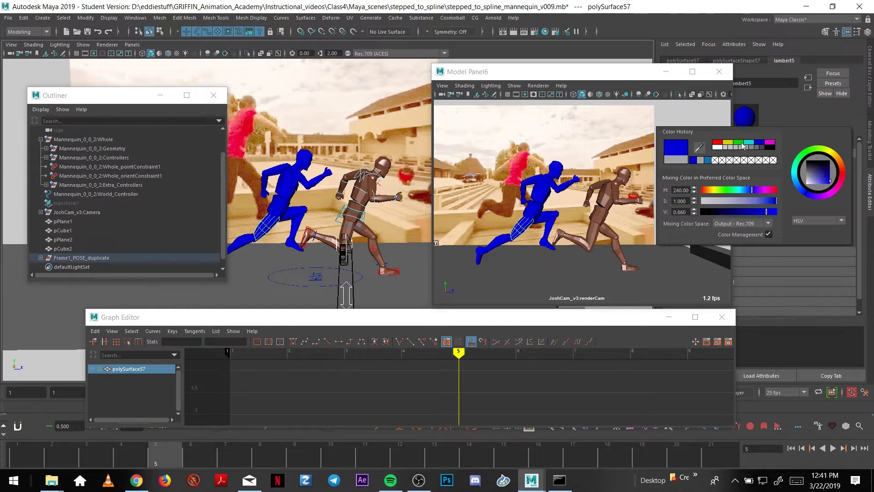
# Reposition and resize the Outliner and Model Panel6 so both mannequins are unobstructed in the perspective view, then deselect the mesh.
pyautogui.moveTo(634, 75)
pyautogui.mouseDown()
pyautogui.moveTo(611, 70)
pyautogui.moveTo(617, 73)
pyautogui.mouseUp()
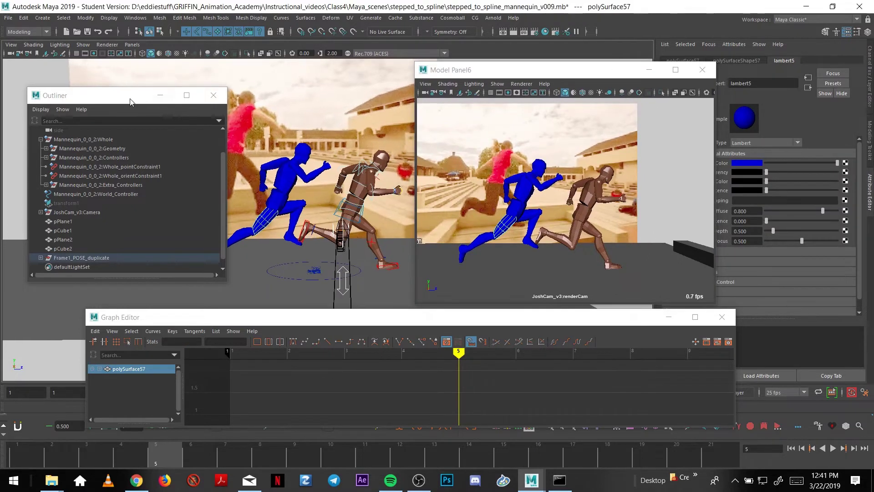
pyautogui.moveTo(131, 101); pyautogui.dragTo(103, 91)
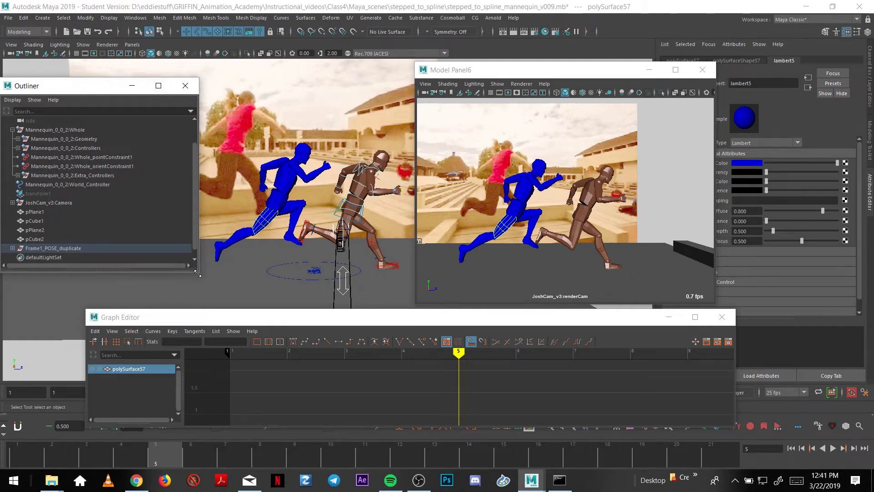
pyautogui.moveTo(198, 274); pyautogui.dragTo(160, 291)
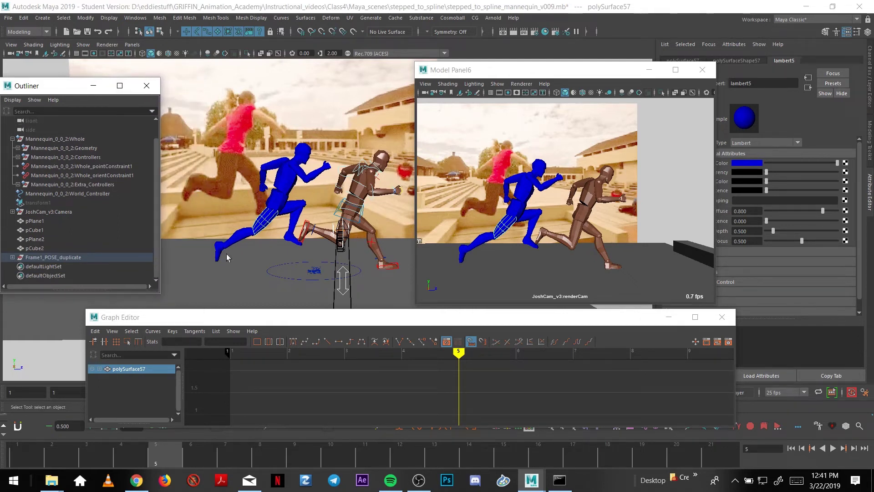
pyautogui.moveTo(417, 306); pyautogui.dragTo(461, 288)
pyautogui.keyDown('alt'); pyautogui.moveTo(354, 245); pyautogui.dragTo(308, 242, button='middle'); pyautogui.keyUp('alt')
pyautogui.scroll(-1, 307, 230)
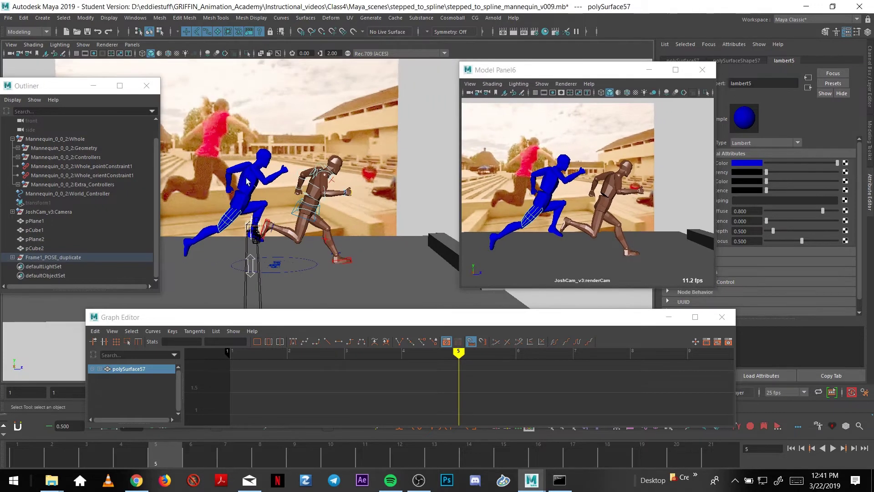
pyautogui.click(412, 201)
# Play and scrub the opening frames, stopping at frame 4, to compare the animated mannequin with the blue frame 1 pose.
pyautogui.moveTo(63, 451)
pyautogui.mouseDown()
pyautogui.moveTo(302, 447)
pyautogui.moveTo(29, 436)
pyautogui.moveTo(140, 446)
pyautogui.moveTo(84, 433)
pyautogui.moveTo(126, 438)
pyautogui.mouseUp()
pyautogui.scroll(3, 304, 221)
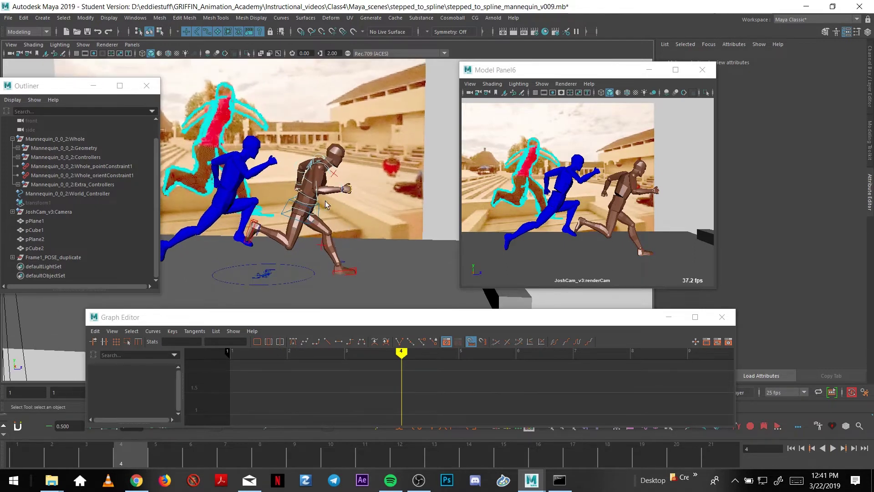
pyautogui.scroll(2, 323, 209)
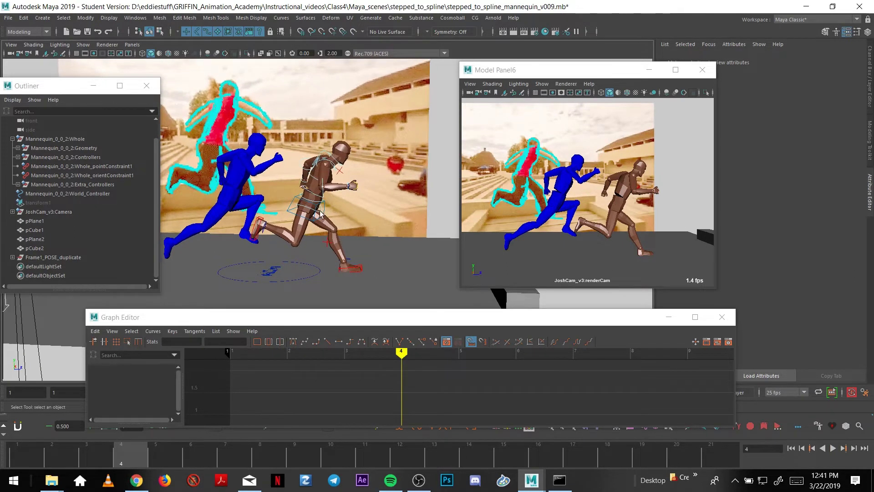
pyautogui.keyDown('alt'); pyautogui.moveTo(320, 213); pyautogui.dragTo(329, 212, button='middle'); pyautogui.keyUp('alt')
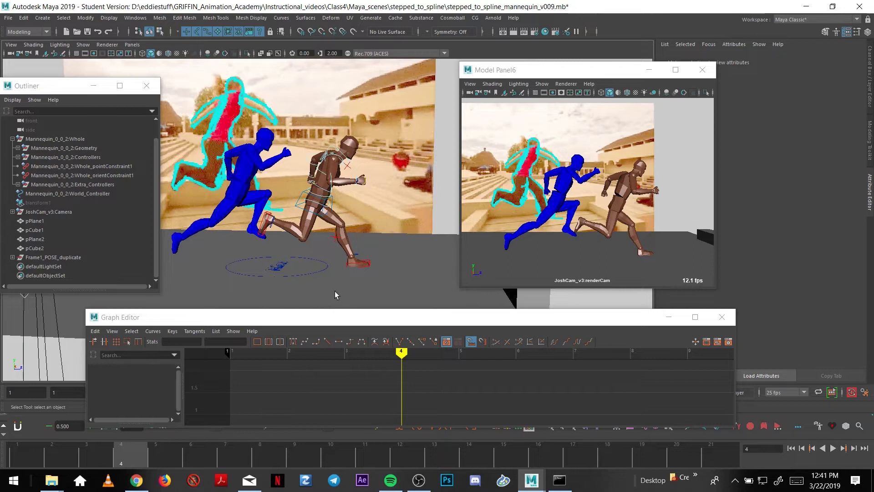
pyautogui.keyDown('alt'); pyautogui.moveTo(314, 218); pyautogui.dragTo(336, 227, button='middle'); pyautogui.keyUp('alt')
pyautogui.keyDown('alt'); pyautogui.moveTo(336, 226); pyautogui.dragTo(339, 220); pyautogui.keyUp('alt')
pyautogui.keyDown('alt'); pyautogui.moveTo(338, 220); pyautogui.dragTo(346, 243, button='right'); pyautogui.keyUp('alt')
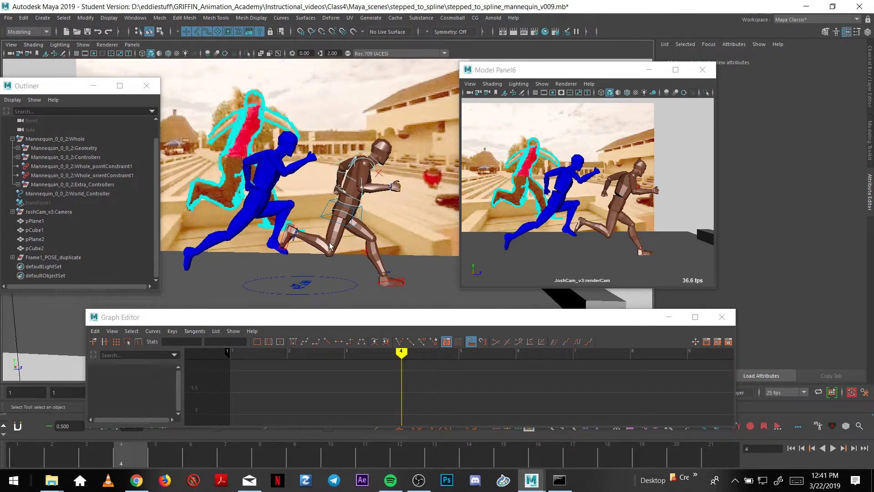
pyautogui.hotkey('alt', 'v')
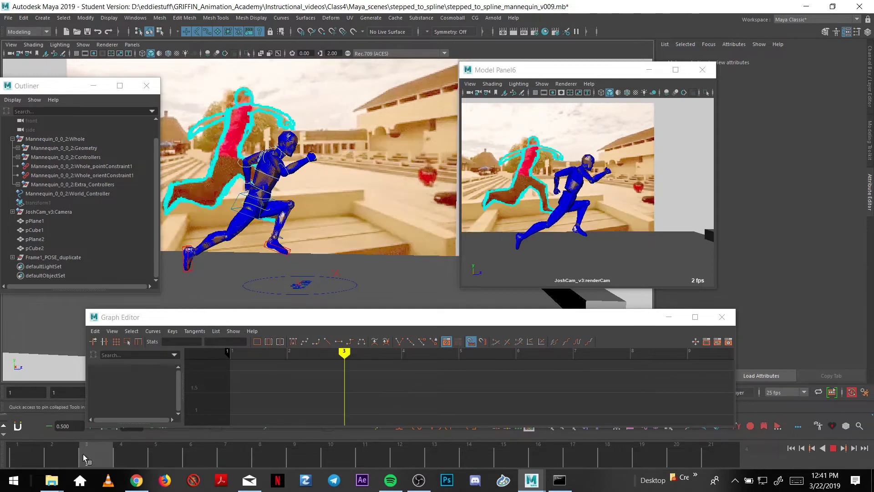
pyautogui.moveTo(116, 459); pyautogui.dragTo(132, 446)
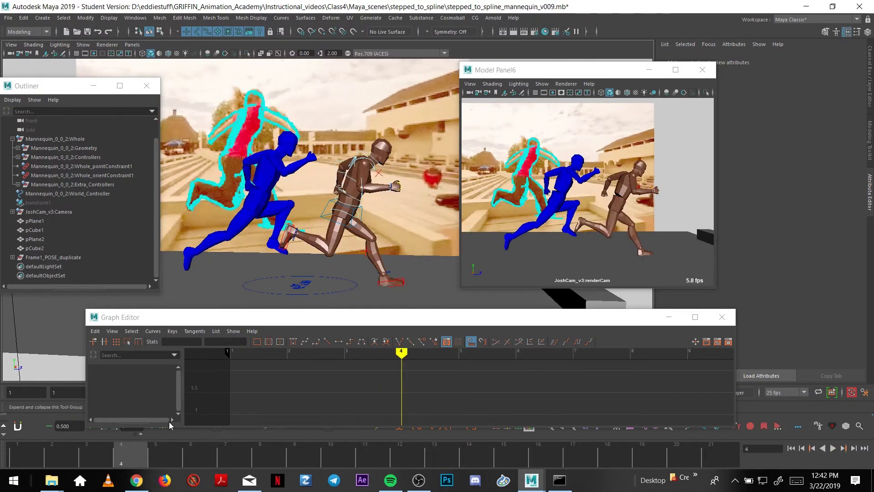
# Close the Outliner, load the bhGhost.mel script from the bhGhost1-32 folder and place its window over the perspective view.
pyautogui.click(147, 85)
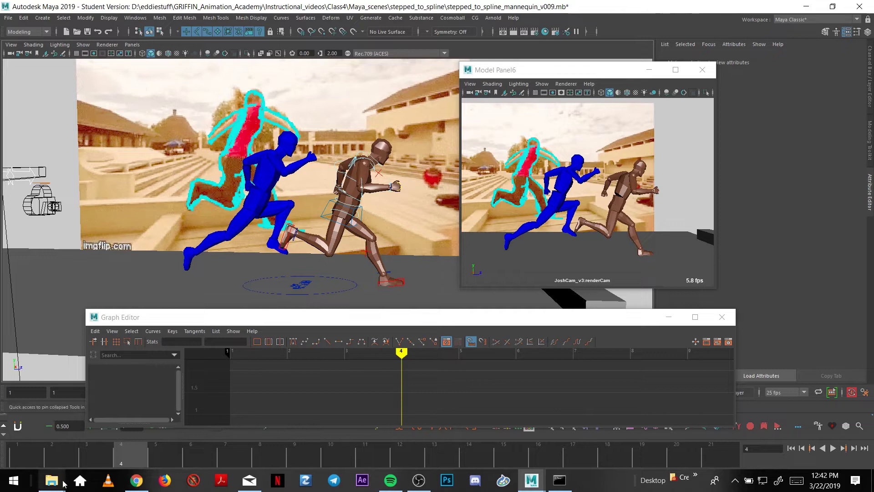
pyautogui.moveTo(52, 482)
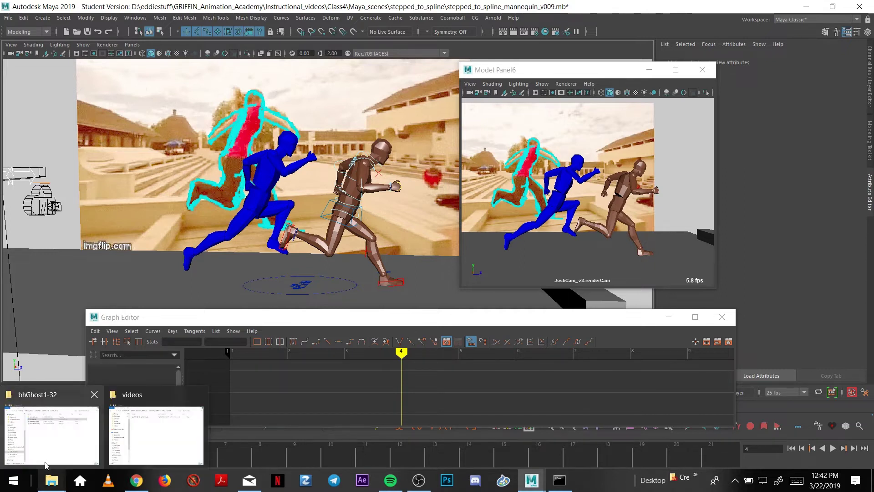
pyautogui.click(48, 394)
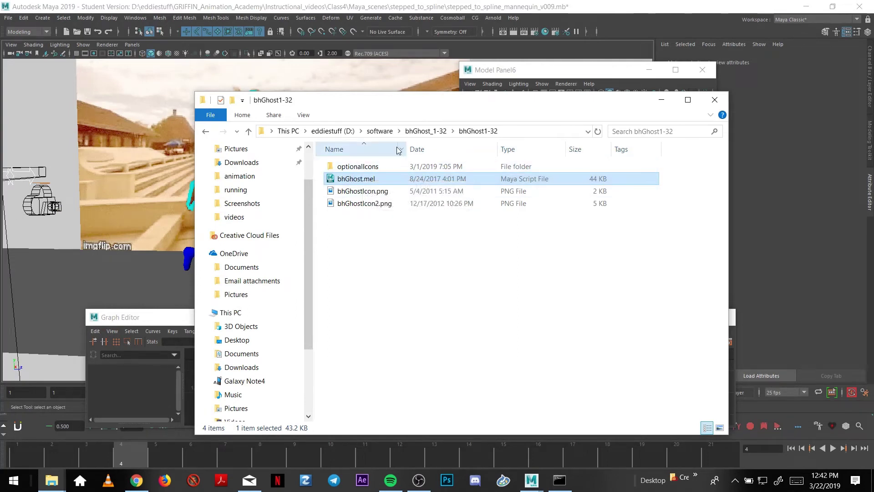
pyautogui.moveTo(367, 181); pyautogui.dragTo(64, 95)
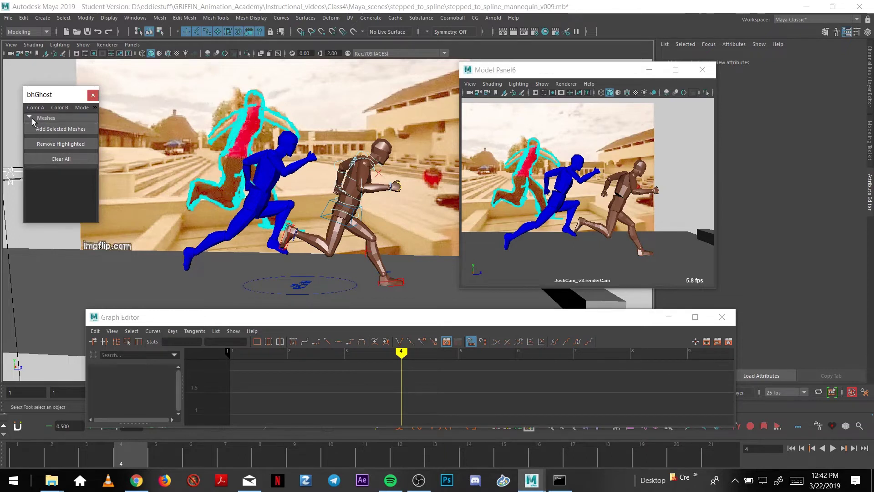
pyautogui.moveTo(54, 100); pyautogui.dragTo(53, 106)
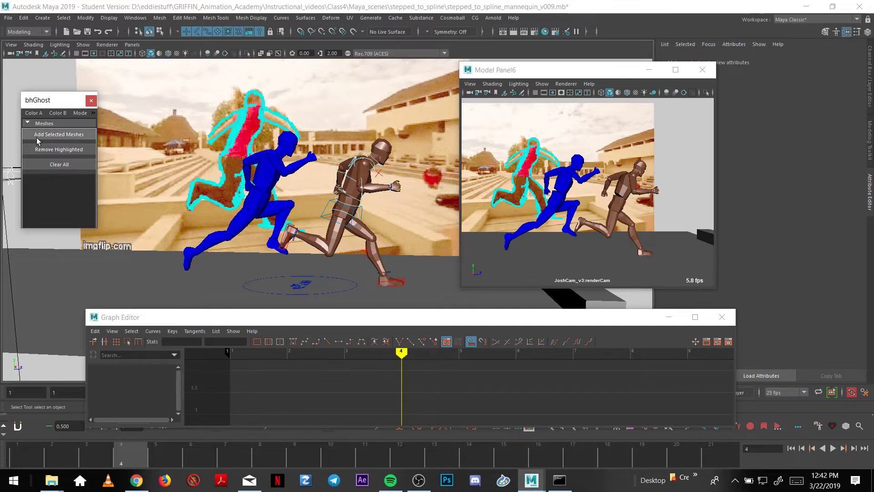
pyautogui.moveTo(53, 105); pyautogui.dragTo(134, 98)
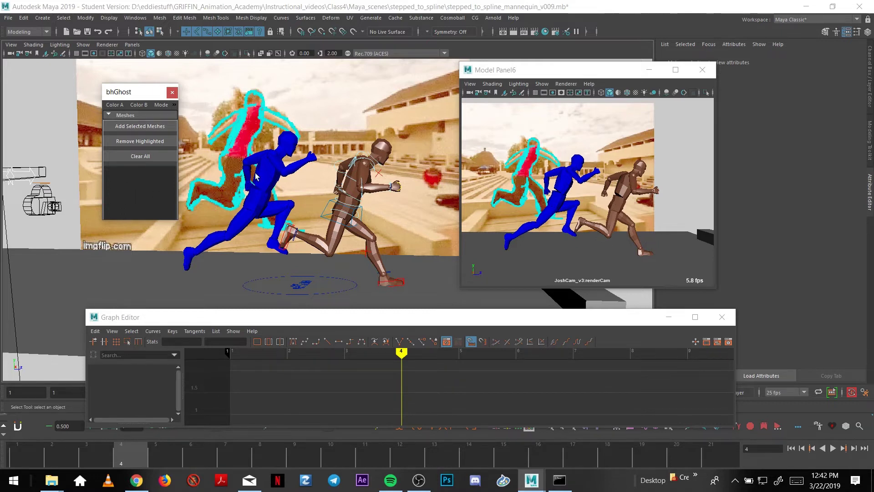
# Reopen the Outliner and place it beside the mannequins in the perspective view.
pyautogui.keyDown('alt'); pyautogui.moveTo(311, 178); pyautogui.dragTo(291, 177); pyautogui.keyUp('alt')
pyautogui.click(135, 18)
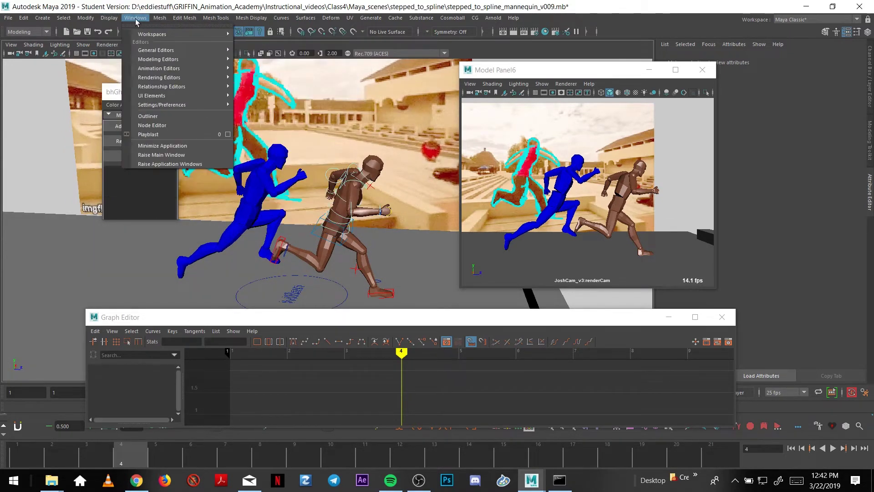
pyautogui.moveTo(179, 73)
pyautogui.moveTo(212, 50)
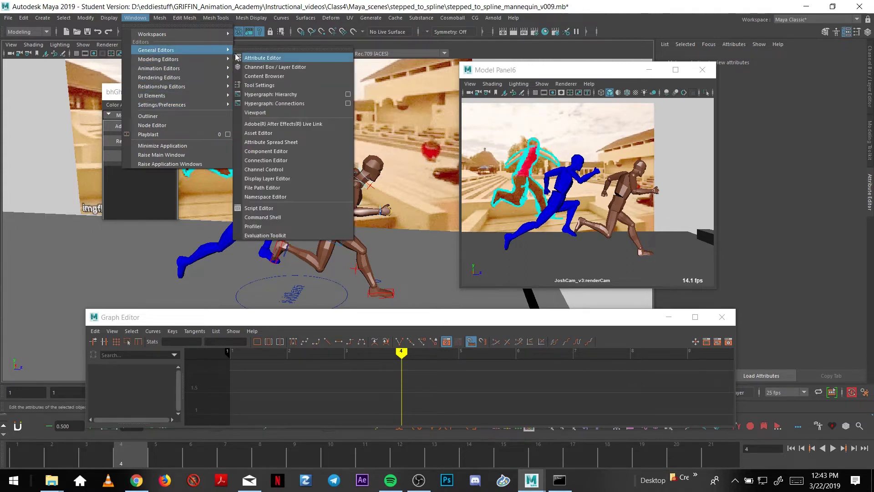
pyautogui.moveTo(209, 78)
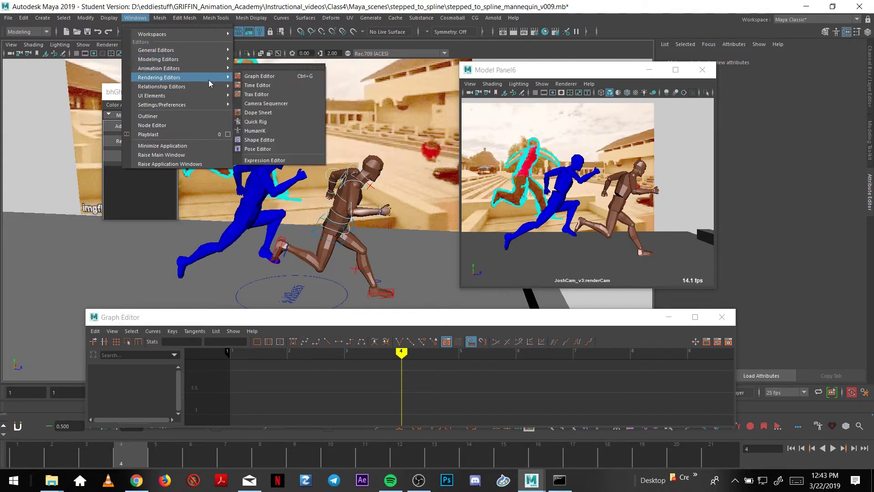
pyautogui.moveTo(212, 97)
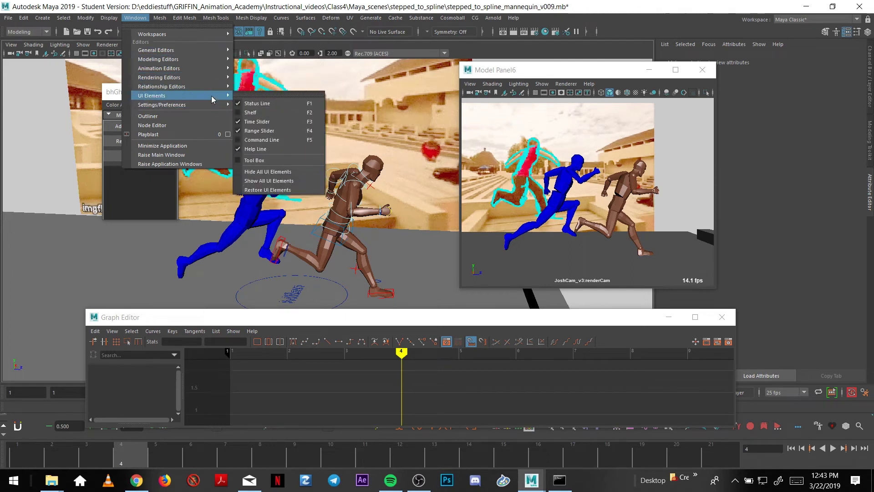
pyautogui.click(212, 121)
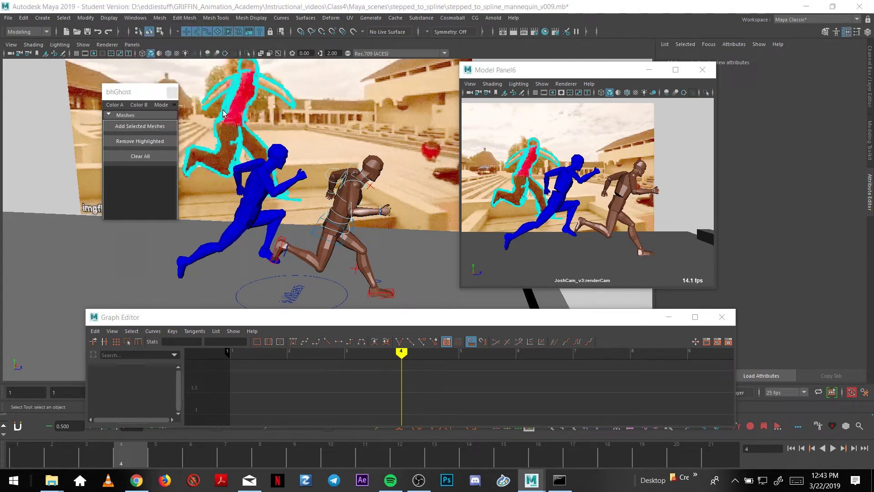
pyautogui.moveTo(65, 92); pyautogui.dragTo(96, 97)
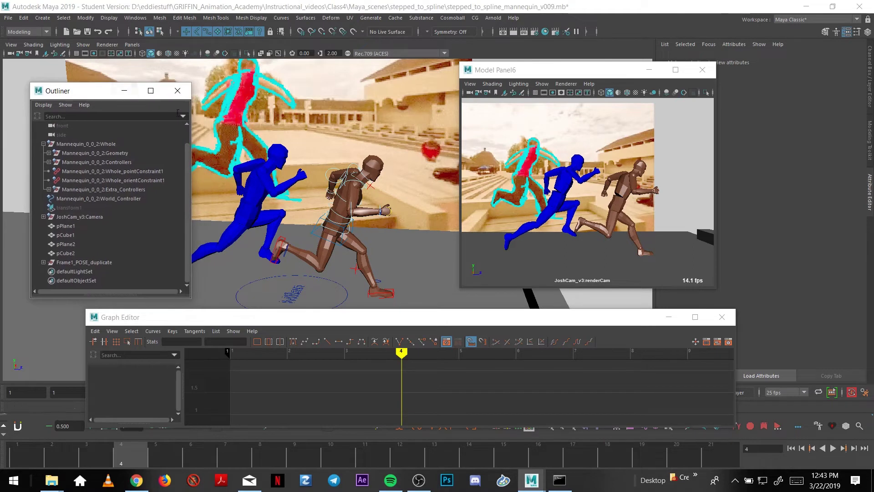
pyautogui.keyDown('alt'); pyautogui.moveTo(259, 187); pyautogui.dragTo(171, 177); pyautogui.keyUp('alt')
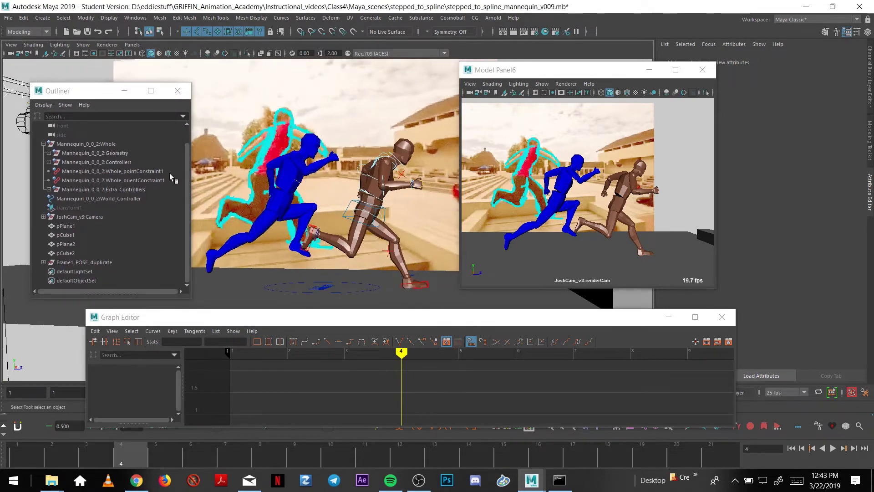
# Select the Mannequin_0_0_2:Whole group, arrange the Outliner and bhGhost windows clear of the mannequins, and add the group to bhGhost's meshes.
pyautogui.click(105, 144)
pyautogui.moveTo(137, 450); pyautogui.dragTo(103, 454)
pyautogui.click(126, 450)
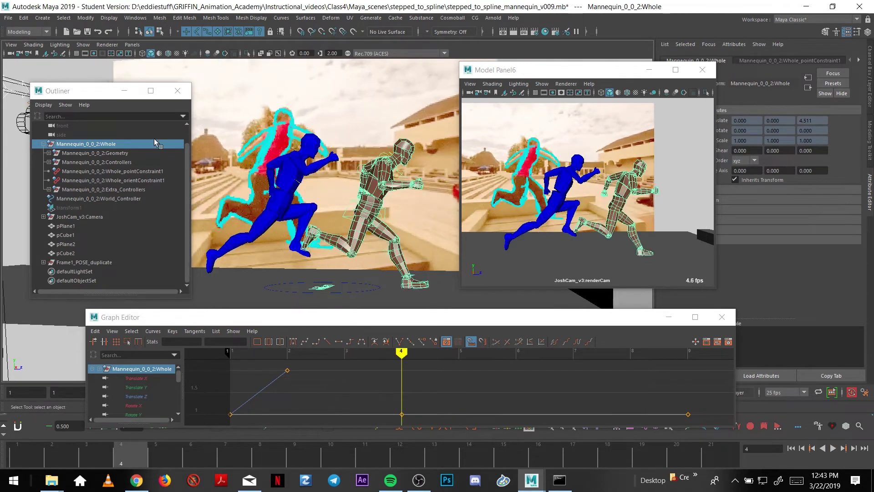
pyautogui.moveTo(93, 94); pyautogui.dragTo(72, 133)
pyautogui.moveTo(123, 97); pyautogui.dragTo(210, 82)
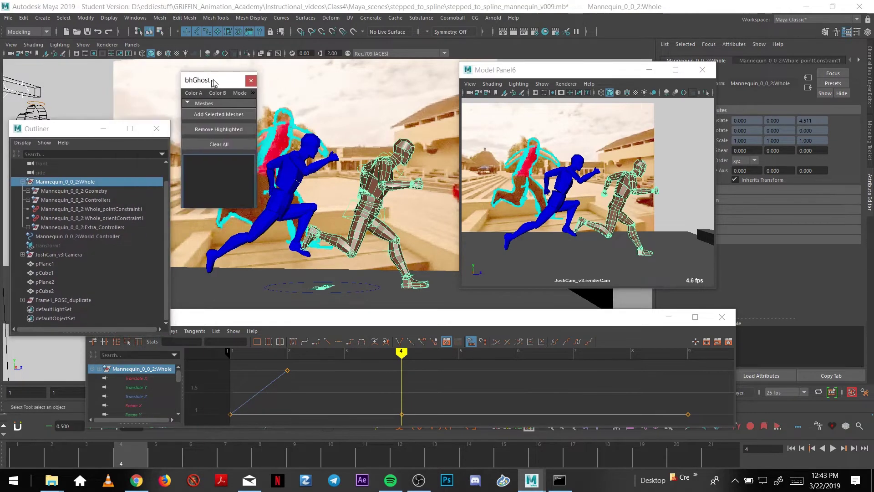
pyautogui.moveTo(56, 126); pyautogui.dragTo(59, 71)
pyautogui.moveTo(219, 81); pyautogui.dragTo(69, 254)
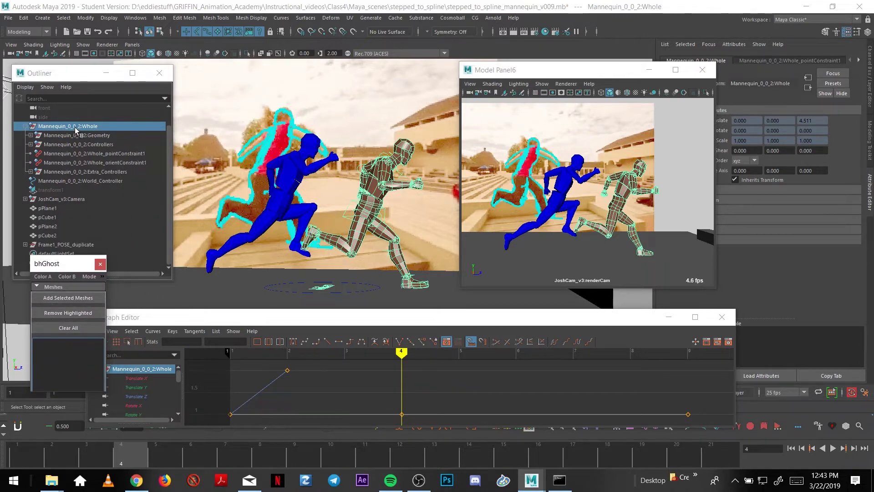
pyautogui.click(68, 298)
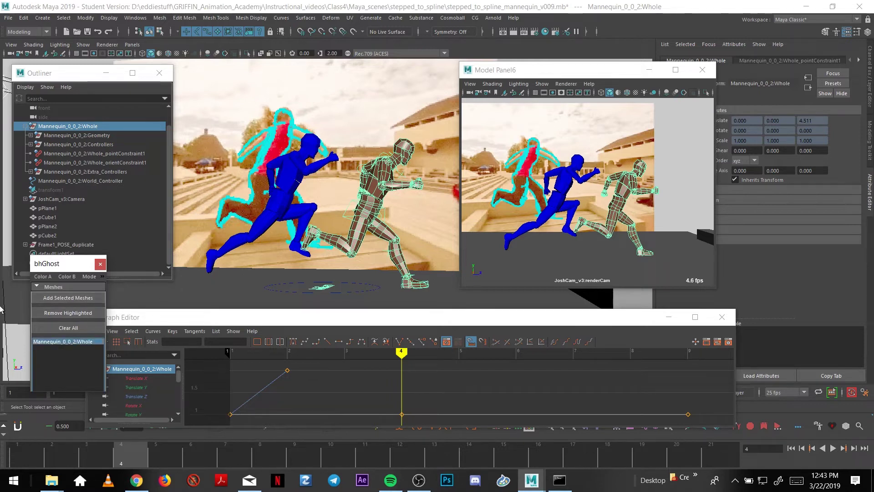
# Collapse bhGhost's mesh list, ghost the mannequin's frame 4 pose and thicken the ghost outline.
pyautogui.click(37, 285)
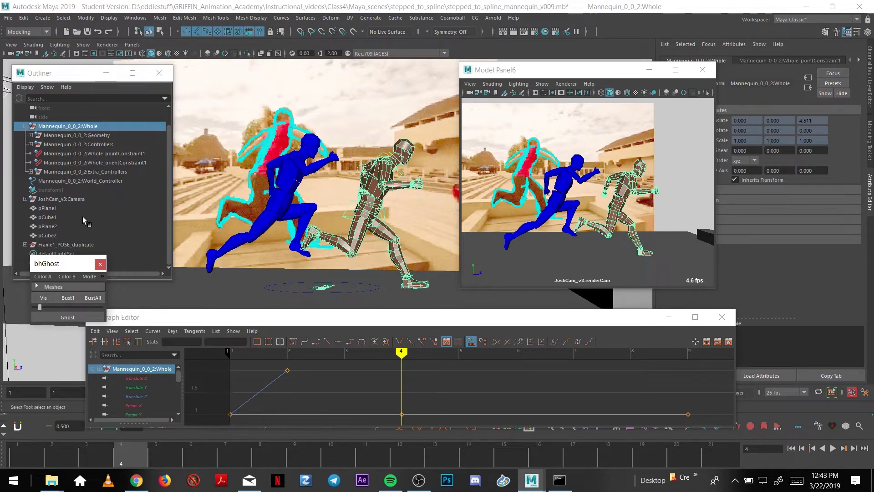
pyautogui.click(73, 319)
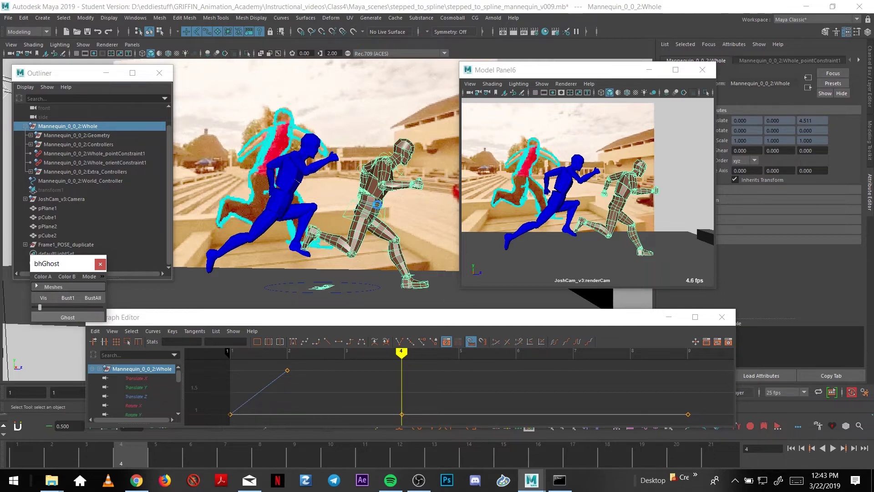
pyautogui.keyDown('alt'); pyautogui.moveTo(353, 210); pyautogui.dragTo(342, 204); pyautogui.keyUp('alt')
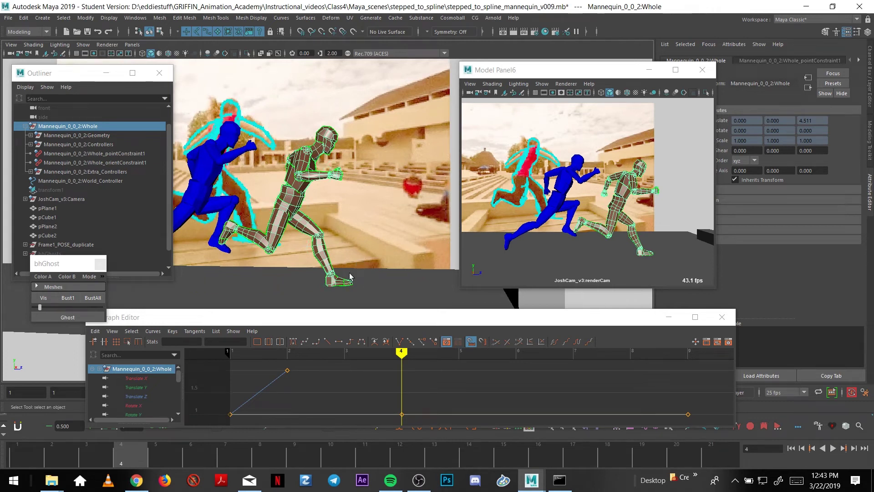
pyautogui.moveTo(46, 305); pyautogui.dragTo(49, 310)
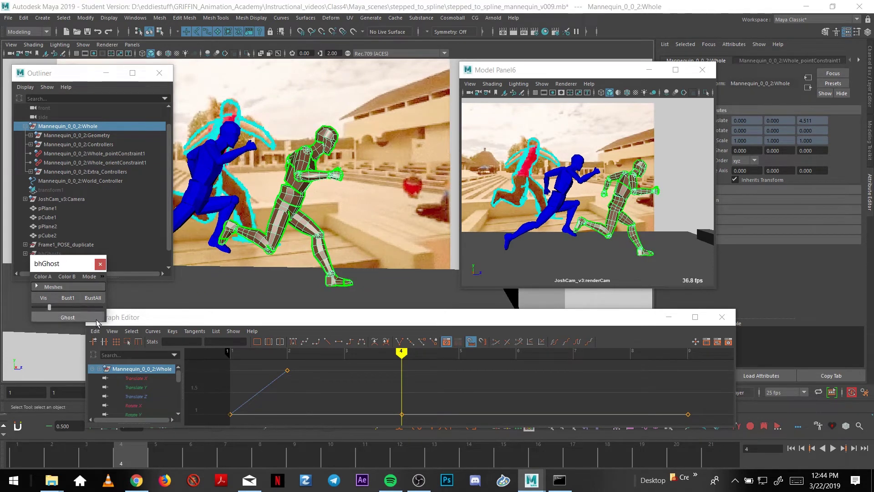
# Scrub the timeline and examine the frame 4 ghost outline from several angles, returning to frame 4.
pyautogui.click(146, 454)
pyautogui.moveTo(174, 455); pyautogui.dragTo(372, 452)
pyautogui.moveTo(306, 460)
pyautogui.mouseDown()
pyautogui.moveTo(80, 454)
pyautogui.moveTo(129, 460)
pyautogui.moveTo(100, 453)
pyautogui.moveTo(302, 448)
pyautogui.moveTo(80, 446)
pyautogui.moveTo(319, 450)
pyautogui.moveTo(99, 448)
pyautogui.moveTo(123, 450)
pyautogui.mouseUp()
pyautogui.keyDown('alt'); pyautogui.moveTo(332, 224); pyautogui.dragTo(364, 202, button='middle'); pyautogui.keyUp('alt')
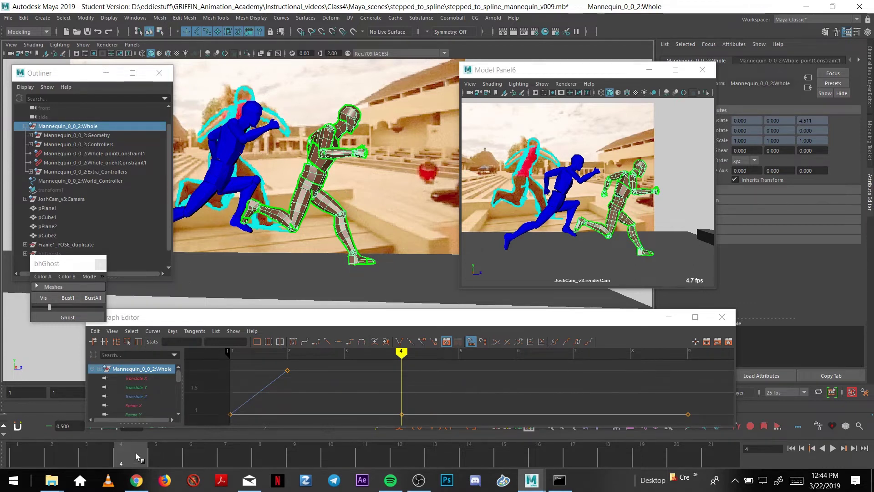
pyautogui.moveTo(138, 450)
pyautogui.mouseDown()
pyautogui.moveTo(160, 449)
pyautogui.moveTo(81, 439)
pyautogui.moveTo(142, 447)
pyautogui.mouseUp()
pyautogui.scroll(3, 336, 203)
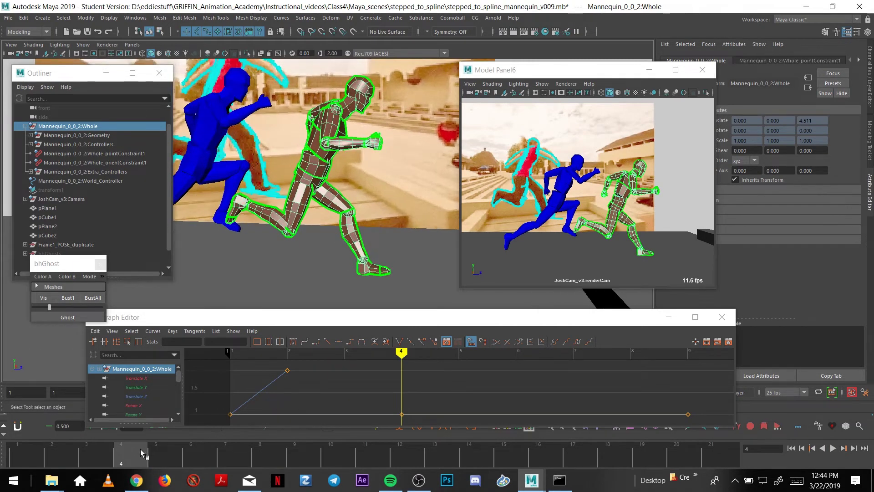
pyautogui.keyDown('alt'); pyautogui.moveTo(261, 225); pyautogui.dragTo(295, 220); pyautogui.keyUp('alt')
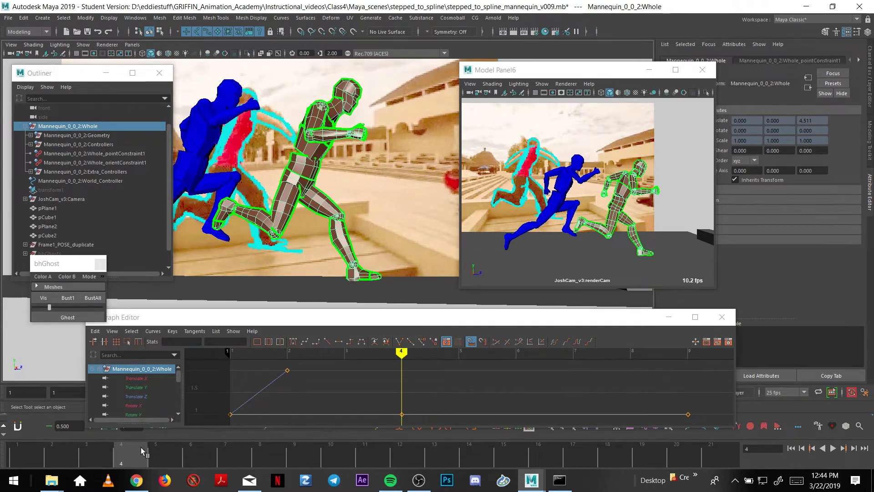
pyautogui.moveTo(141, 448)
pyautogui.mouseDown()
pyautogui.moveTo(154, 453)
pyautogui.moveTo(133, 452)
pyautogui.mouseUp()
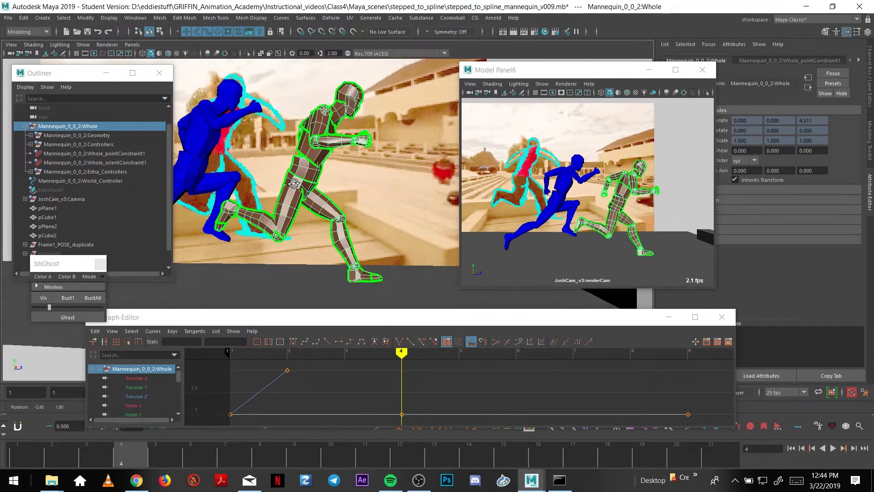
# Rotate the mannequin's Center_M control at frame 4 to about 2.5, -29, 4.4, tilting the upper body back from the ghost.
pyautogui.click(325, 181)
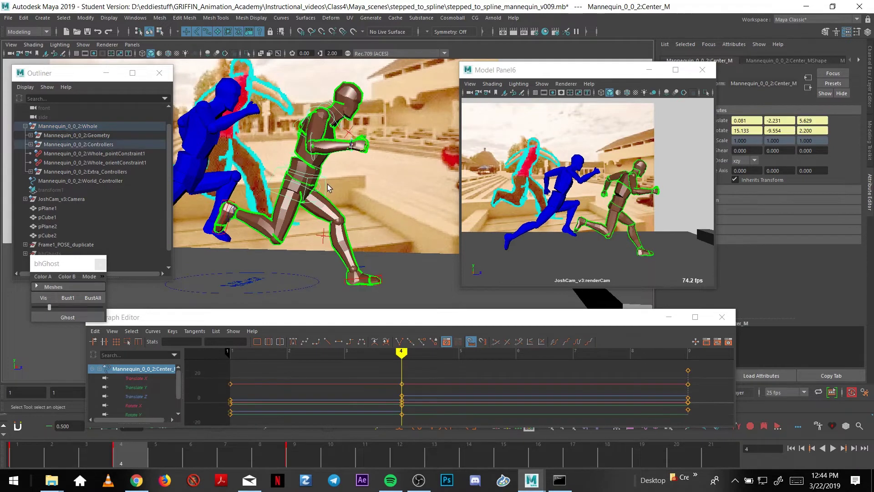
pyautogui.press('e')
pyautogui.moveTo(415, 158); pyautogui.dragTo(349, 140)
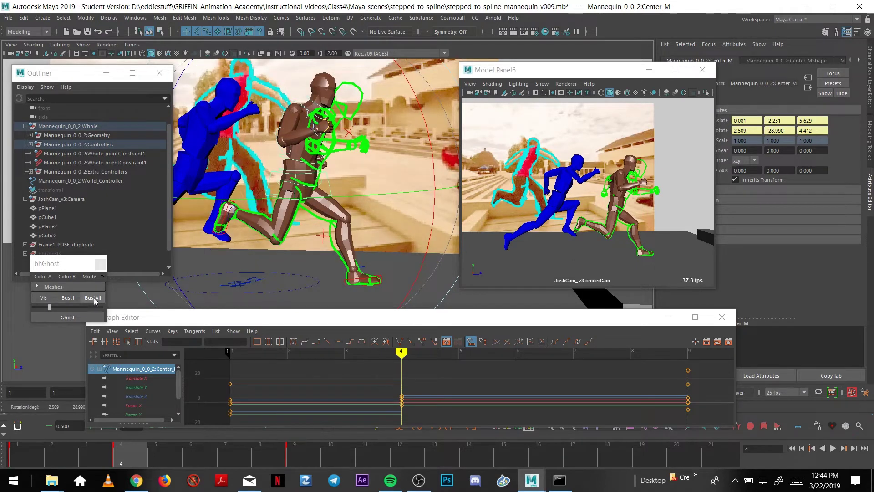
# Remove all bhGhost ghosts and reselect the Mannequin_0_0_2:Whole group.
pyautogui.click(93, 298)
pyautogui.click(80, 127)
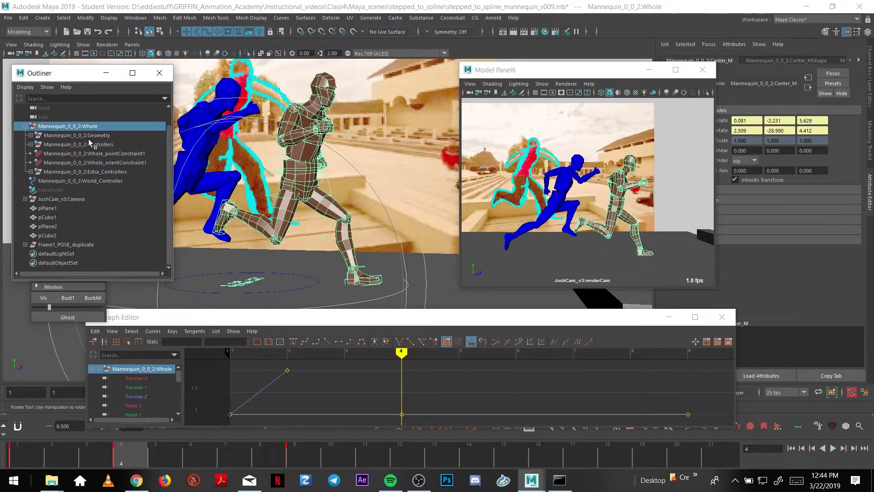
pyautogui.click(71, 314)
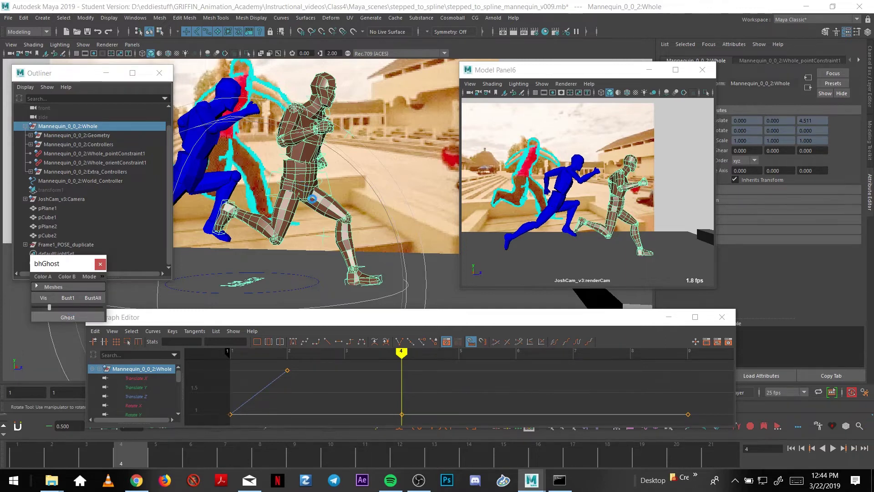
pyautogui.keyDown('alt'); pyautogui.moveTo(313, 211); pyautogui.dragTo(306, 227); pyautogui.keyUp('alt')
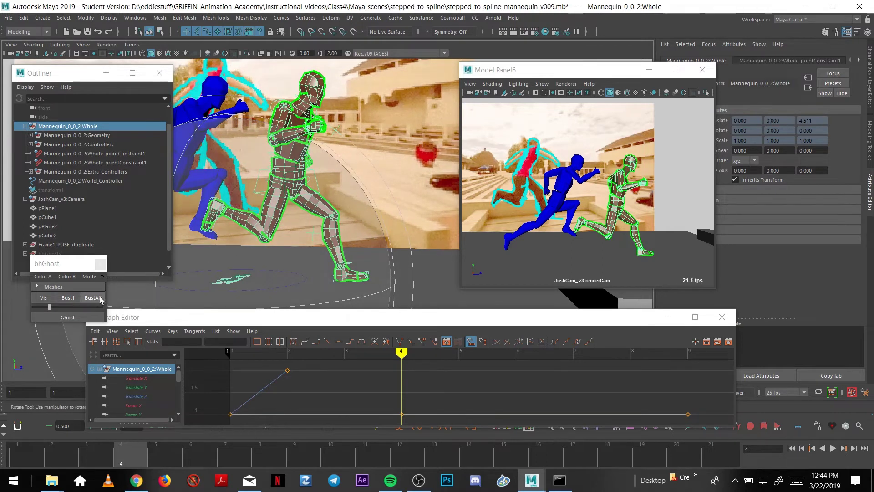
pyautogui.click(95, 299)
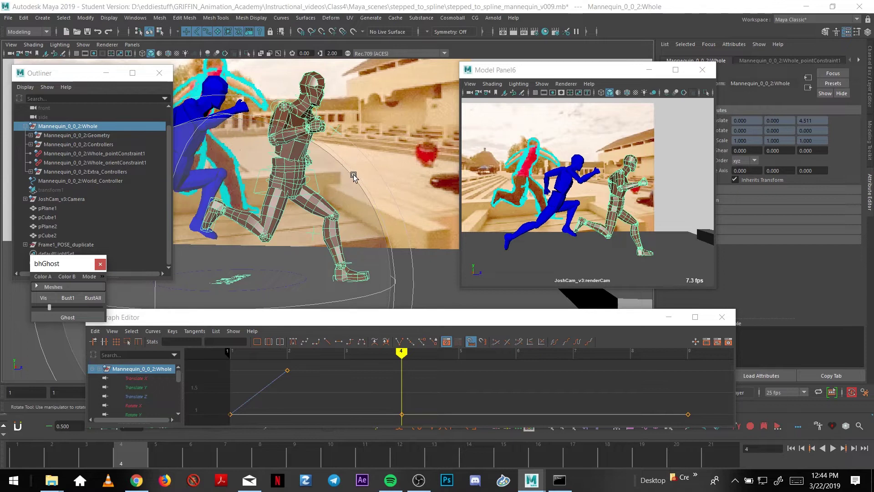
# Rotate the mannequin's upper body at frame 4 so the torso and head lean farther forward.
pyautogui.click(367, 166)
pyautogui.click(318, 192)
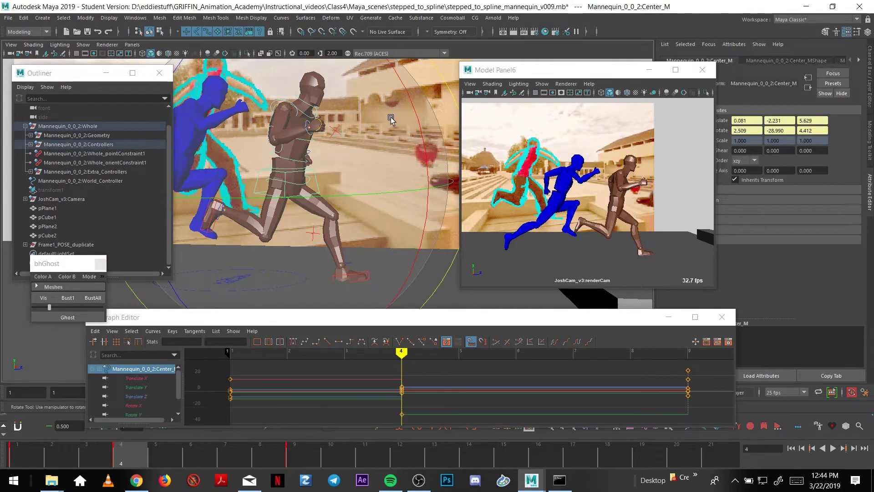
pyautogui.moveTo(400, 130); pyautogui.dragTo(387, 148)
pyautogui.moveTo(292, 119); pyautogui.dragTo(333, 122)
# Ghost the whole mannequin's pose at frame 4 and thicken the ghost outline.
pyautogui.click(116, 128)
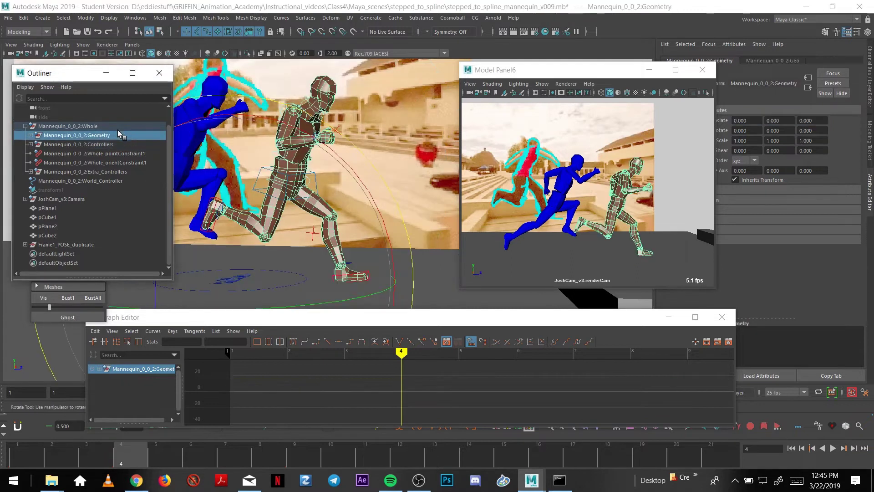
pyautogui.click(76, 318)
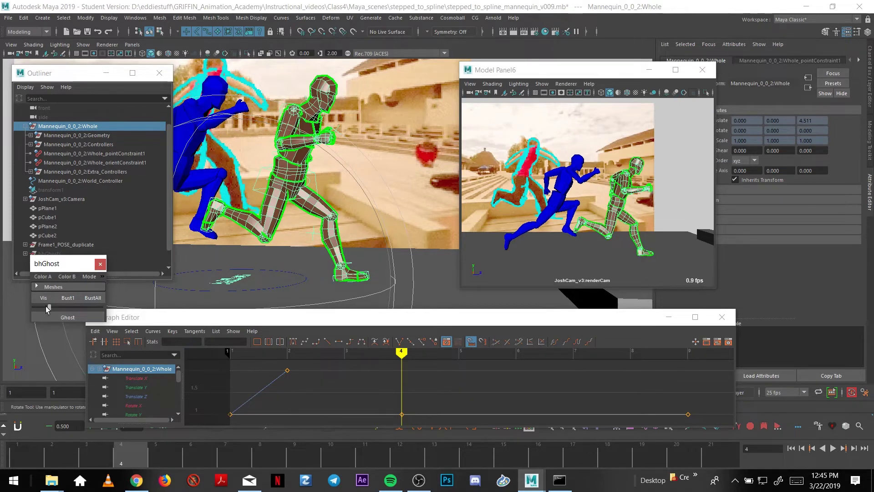
pyautogui.moveTo(48, 307); pyautogui.dragTo(63, 306)
# Play the animation to check the ghost, then ghost the whole mannequin's pose at frame 9.
pyautogui.hotkey('alt', 'v')
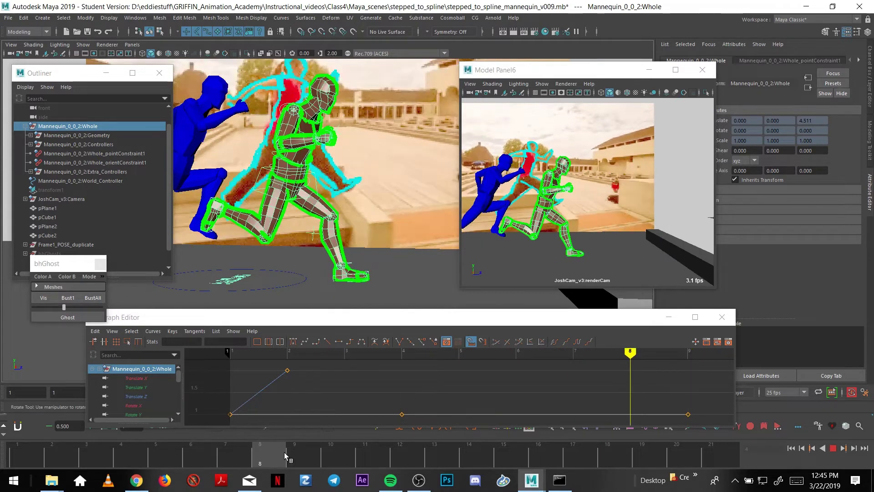
pyautogui.click(321, 448)
pyautogui.keyDown('alt'); pyautogui.moveTo(290, 233); pyautogui.dragTo(359, 209); pyautogui.keyUp('alt')
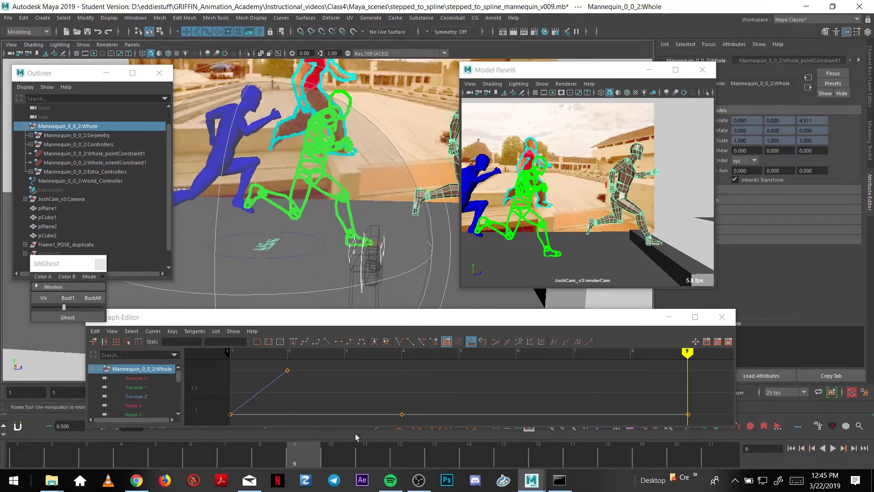
pyautogui.hotkey('alt', 'v')
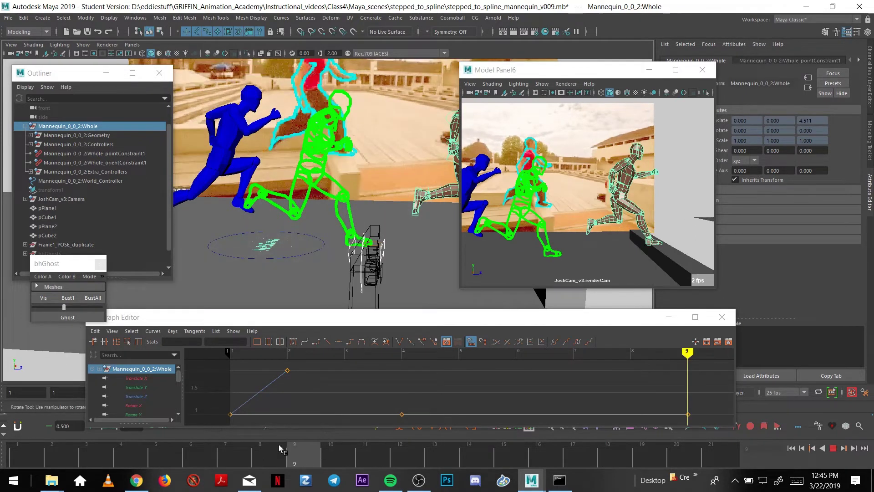
pyautogui.hotkey('alt', 'v')
pyautogui.keyDown('alt'); pyautogui.moveTo(348, 201); pyautogui.dragTo(363, 205); pyautogui.keyUp('alt')
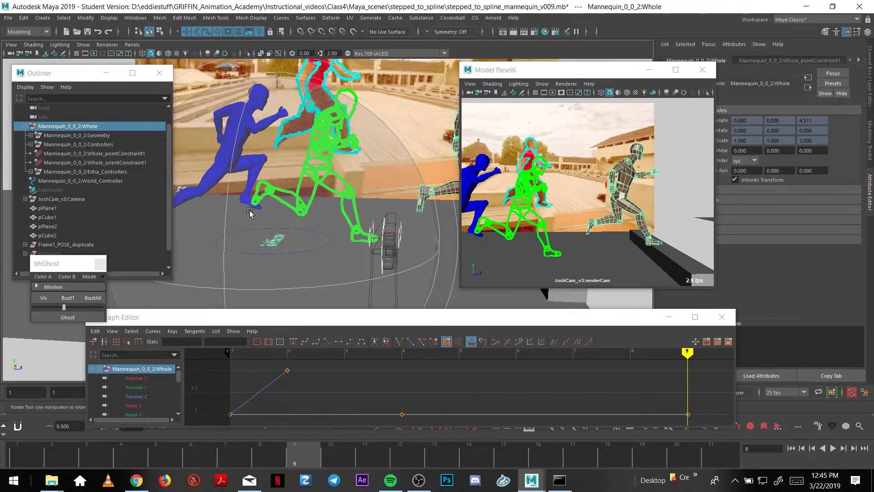
pyautogui.click(103, 127)
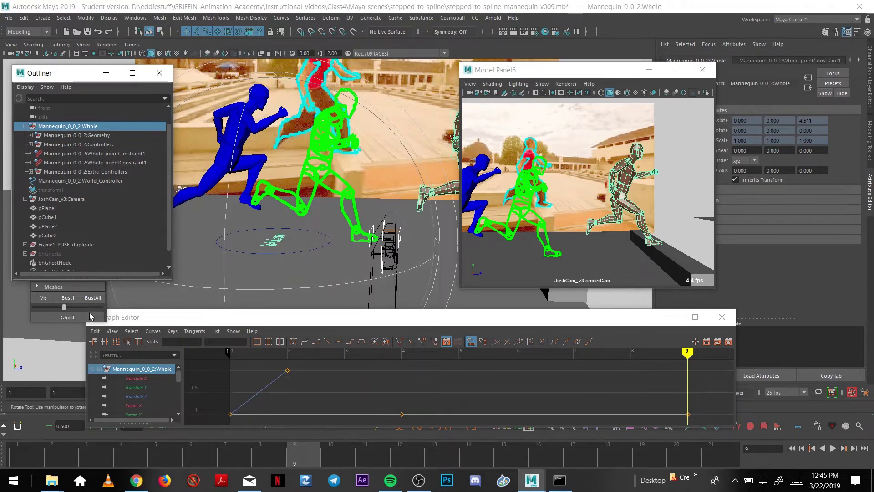
pyautogui.click(91, 316)
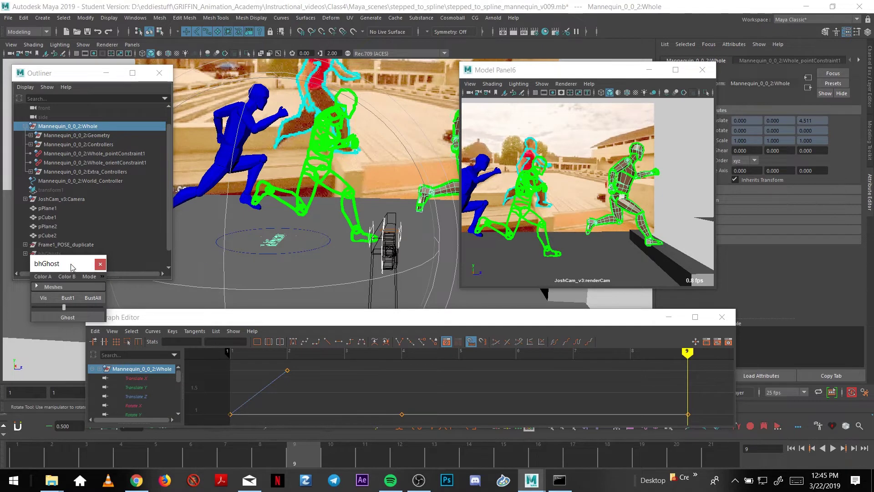
# Close the bhGhost window and shift the Outliner away from the mannequin.
pyautogui.moveTo(70, 264); pyautogui.dragTo(60, 276)
pyautogui.click(89, 275)
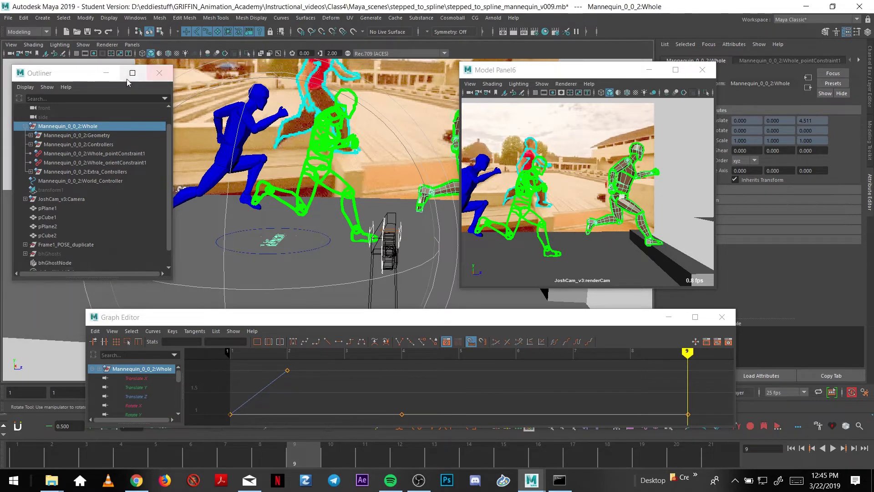
pyautogui.moveTo(127, 80); pyautogui.dragTo(118, 85)
# Review the mannequin against the reference footage between frames 8 and 17, ending at frame 17.
pyautogui.press('w')
pyautogui.keyDown('alt'); pyautogui.moveTo(236, 164); pyautogui.dragTo(376, 175); pyautogui.keyUp('alt')
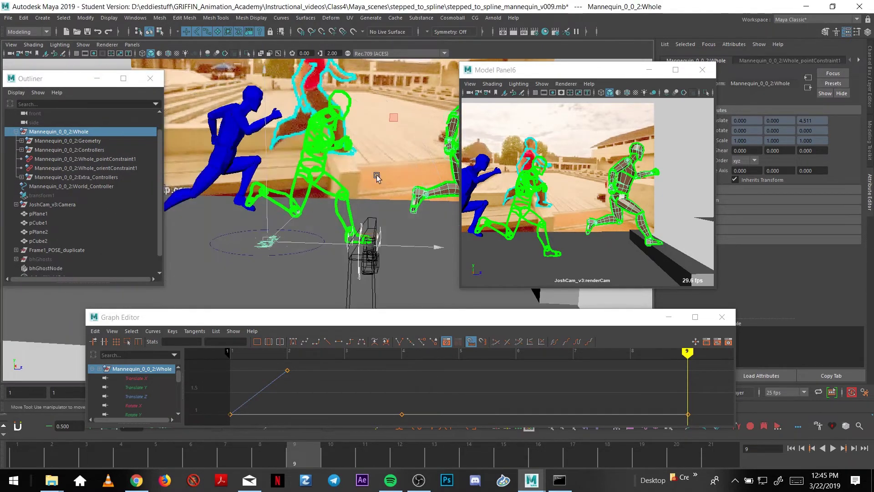
pyautogui.keyDown('alt'); pyautogui.moveTo(376, 175); pyautogui.dragTo(336, 203, button='middle'); pyautogui.keyUp('alt')
pyautogui.moveTo(39, 456); pyautogui.dragTo(345, 441)
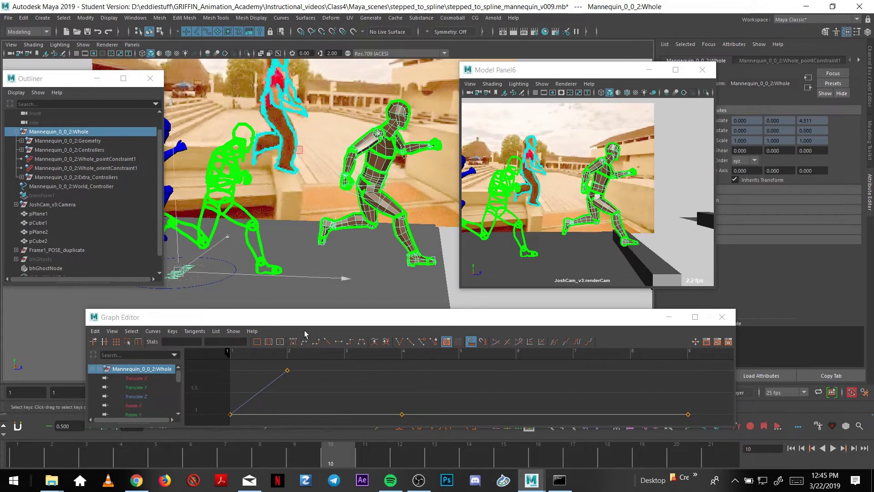
pyautogui.keyDown('alt'); pyautogui.moveTo(318, 221); pyautogui.dragTo(393, 243); pyautogui.keyUp('alt')
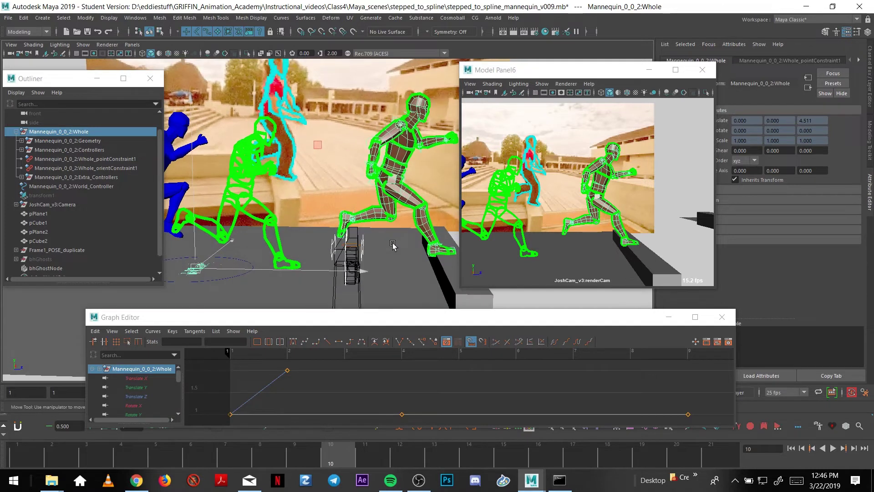
pyautogui.hotkey('alt', 'v')
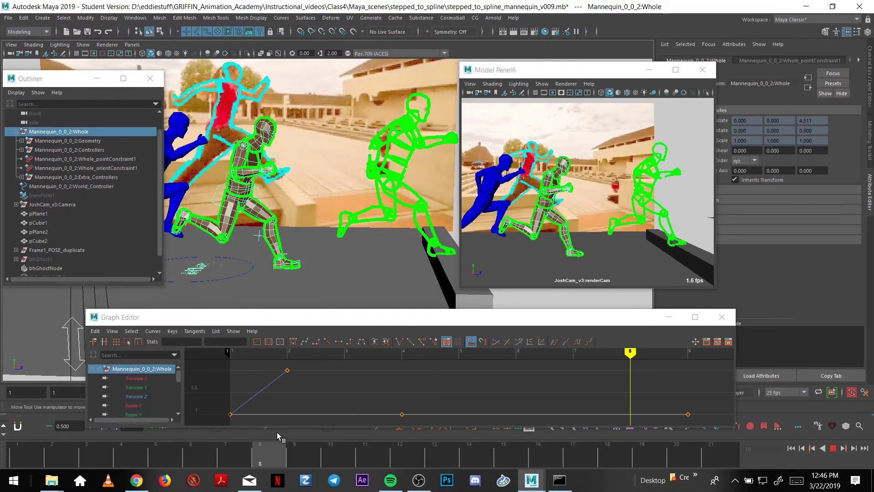
pyautogui.moveTo(277, 432); pyautogui.dragTo(464, 435)
pyautogui.keyDown('alt'); pyautogui.moveTo(350, 198); pyautogui.dragTo(371, 287, button='middle'); pyautogui.keyUp('alt')
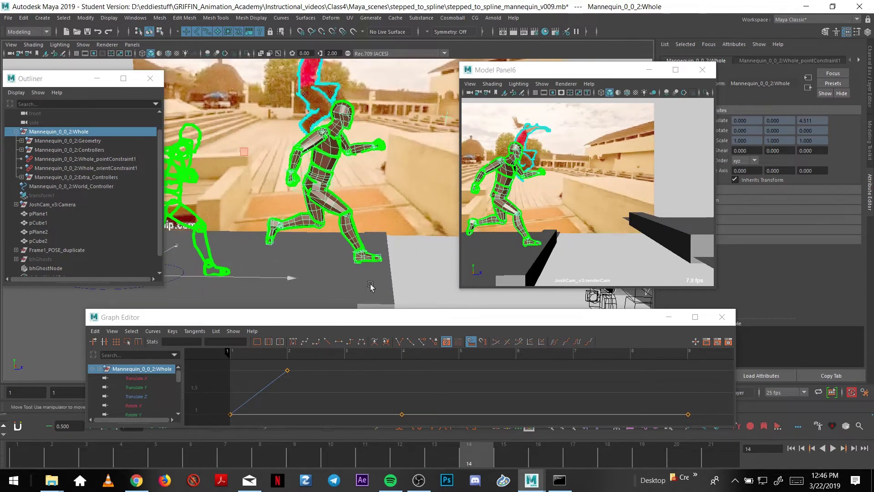
pyautogui.moveTo(470, 454); pyautogui.dragTo(376, 449)
pyautogui.moveTo(403, 449); pyautogui.dragTo(573, 460)
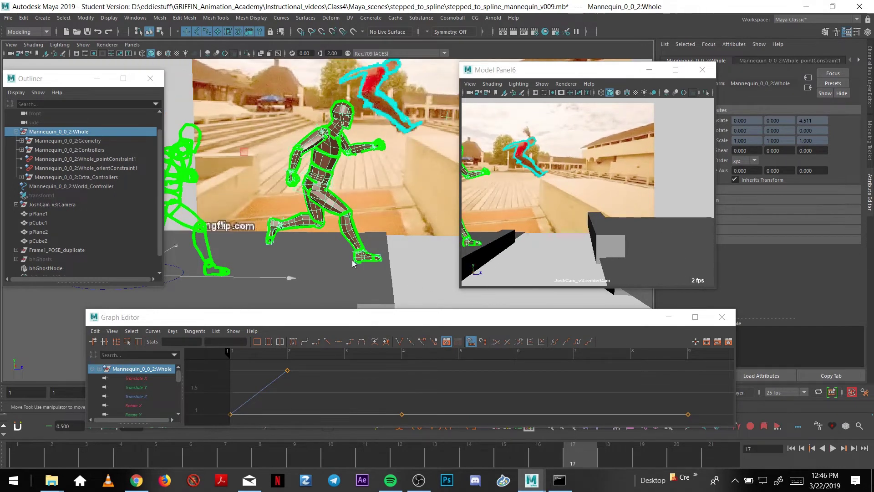
# Select all the mannequin's body controls and key them at frame 17.
pyautogui.keyDown('alt'); pyautogui.moveTo(278, 223); pyautogui.dragTo(254, 164); pyautogui.keyUp('alt')
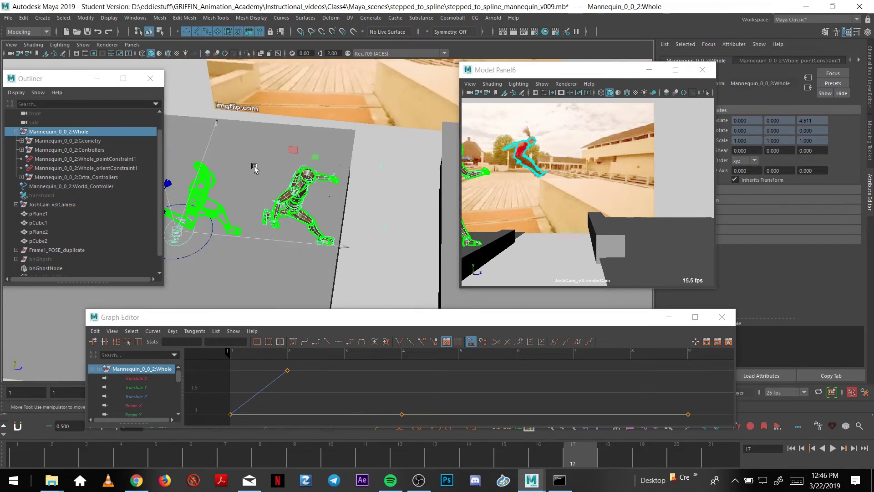
pyautogui.click(256, 179)
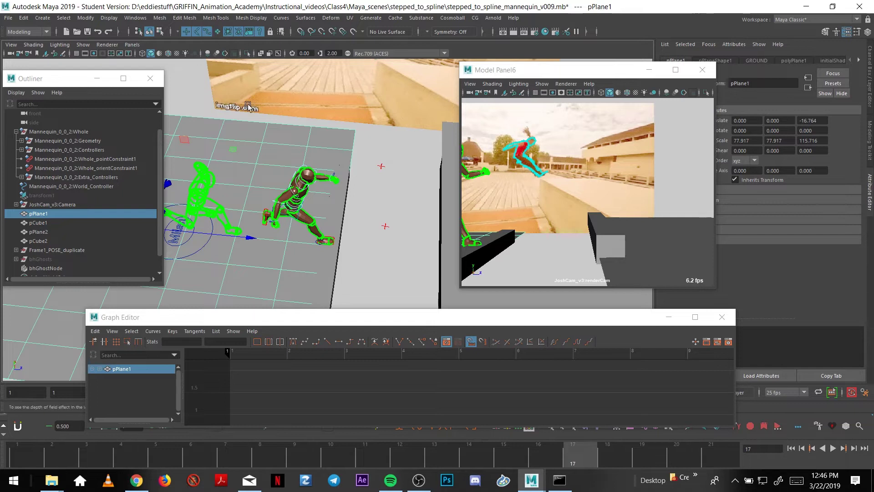
pyautogui.click(282, 199)
pyautogui.moveTo(399, 246); pyautogui.dragTo(399, 244)
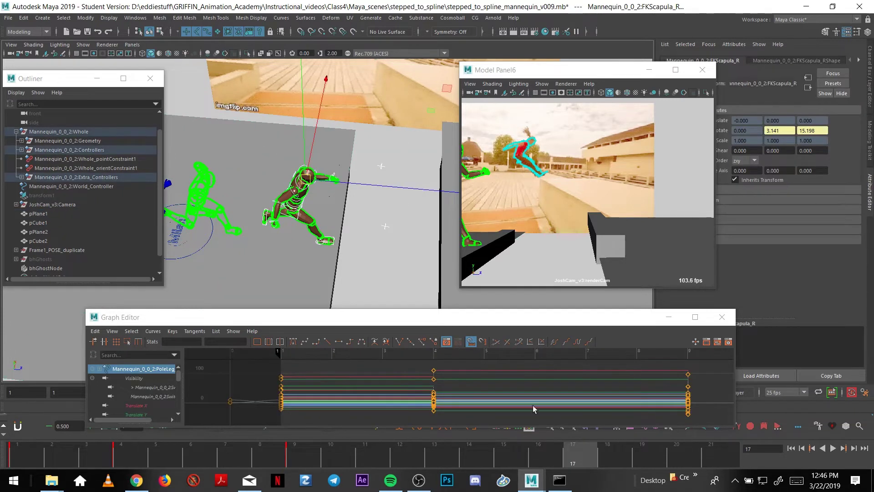
pyautogui.keyDown('alt'); pyautogui.moveTo(382, 287); pyautogui.dragTo(360, 272); pyautogui.keyUp('alt')
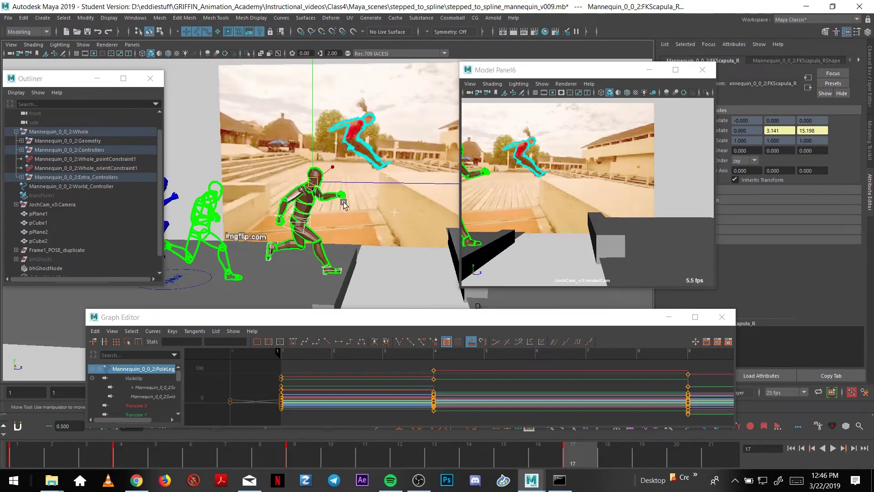
pyautogui.press('a')
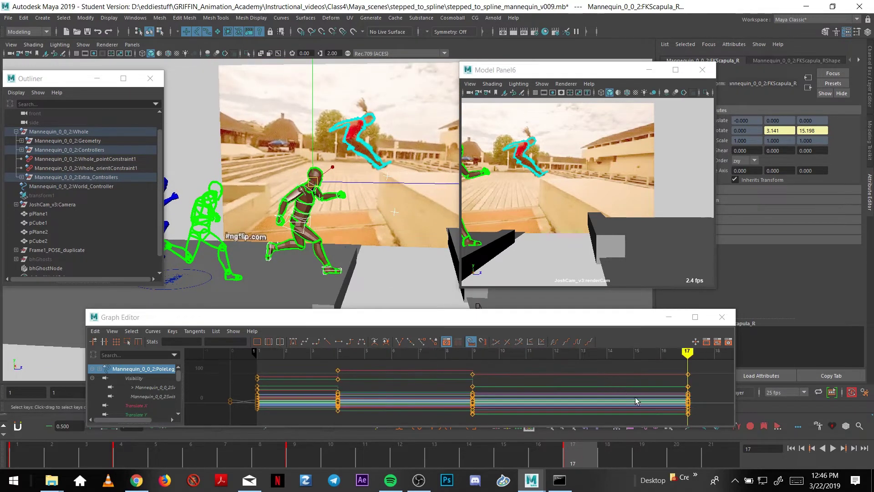
# Give all the frame 17 keys stepped tangents and close the Graph Editor.
pyautogui.moveTo(710, 418); pyautogui.dragTo(669, 370)
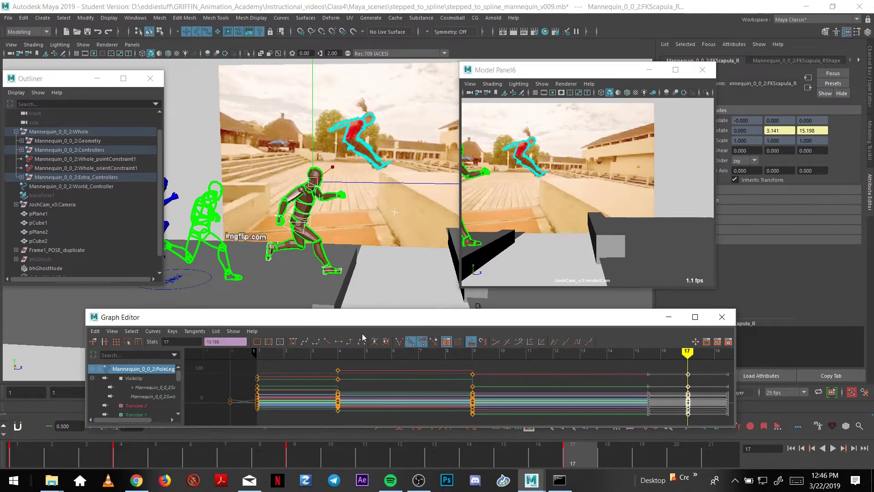
pyautogui.click(349, 341)
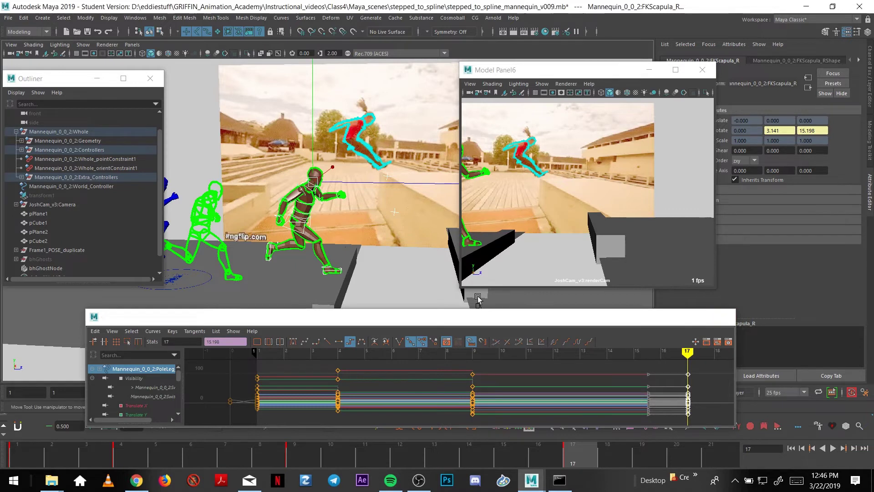
pyautogui.click(723, 318)
# Show the Channel Box instead of the Attribute Editor and move the Model Panel6 camera view aside.
pyautogui.keyDown('alt'); pyautogui.moveTo(364, 273); pyautogui.dragTo(322, 276); pyautogui.keyUp('alt')
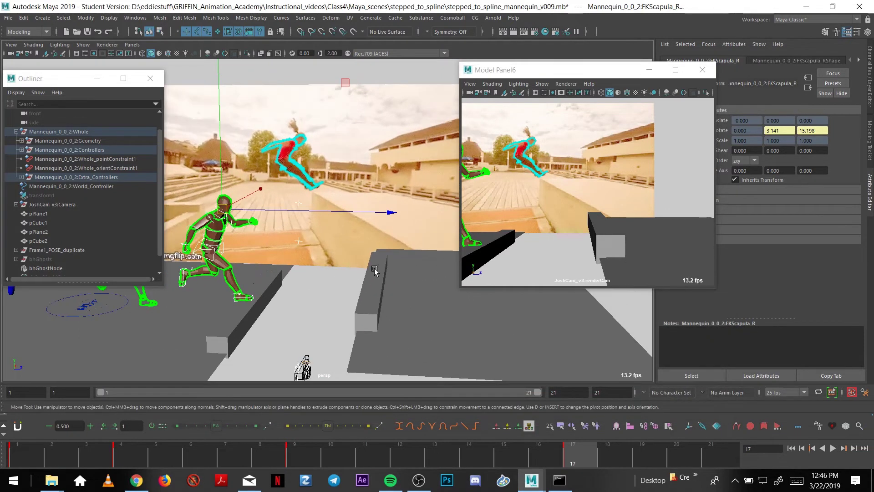
pyautogui.hotkey('ctrl', 'a')
pyautogui.moveTo(523, 74); pyautogui.dragTo(540, 78)
# Move the body centre and both foot IK controls forward and up onto the far ledge, with IKLeg_L at Translate Z 48.755 and Y 9.632.
pyautogui.keyDown('alt'); pyautogui.moveTo(359, 214); pyautogui.dragTo(334, 236); pyautogui.keyUp('alt')
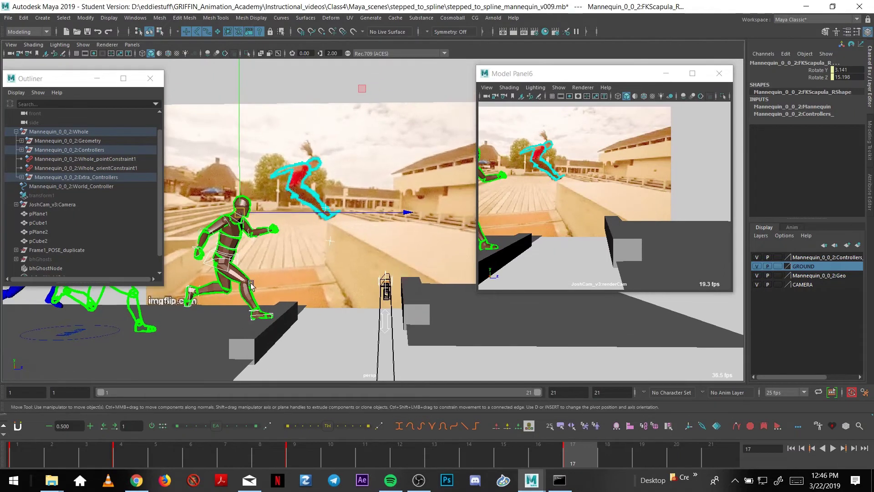
pyautogui.click(227, 270)
pyautogui.keyDown('alt'); pyautogui.moveTo(227, 270); pyautogui.dragTo(292, 294); pyautogui.keyUp('alt')
pyautogui.click(293, 295)
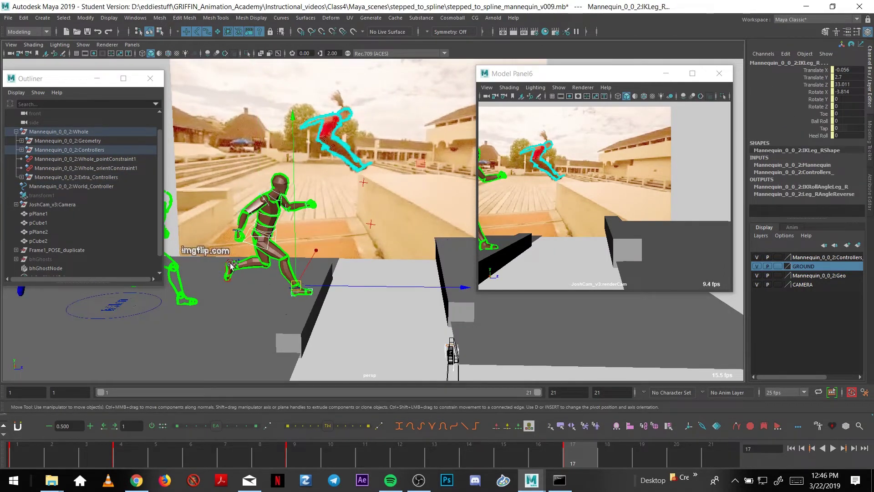
pyautogui.click(229, 276)
pyautogui.keyDown('alt'); pyautogui.moveTo(334, 287); pyautogui.dragTo(365, 272); pyautogui.keyUp('alt')
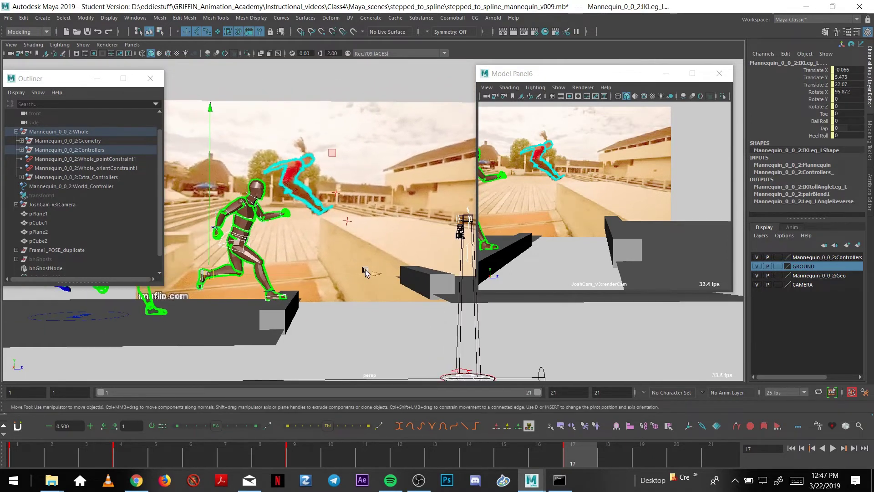
pyautogui.moveTo(471, 271); pyautogui.dragTo(473, 282, button='middle')
pyautogui.keyDown('alt'); pyautogui.moveTo(474, 282); pyautogui.dragTo(352, 285); pyautogui.keyUp('alt')
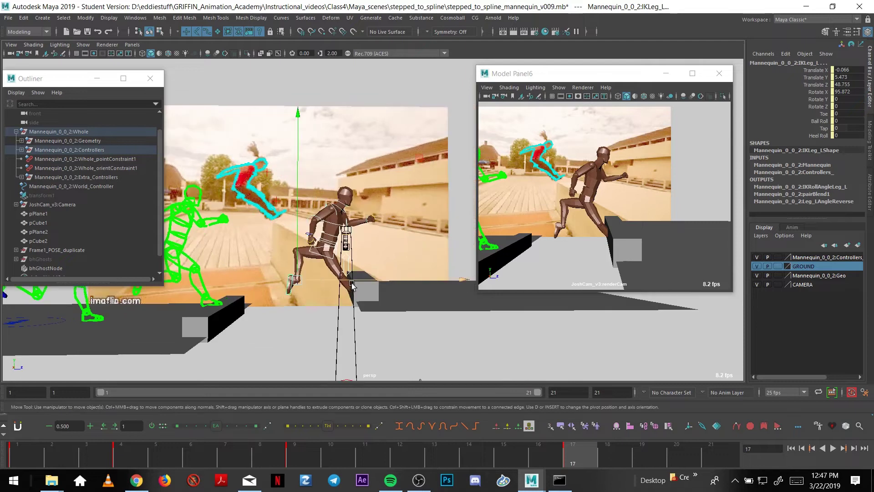
pyautogui.moveTo(295, 251); pyautogui.dragTo(295, 231)
pyautogui.keyDown('alt'); pyautogui.moveTo(295, 231); pyautogui.dragTo(278, 166, button='right'); pyautogui.keyUp('alt')
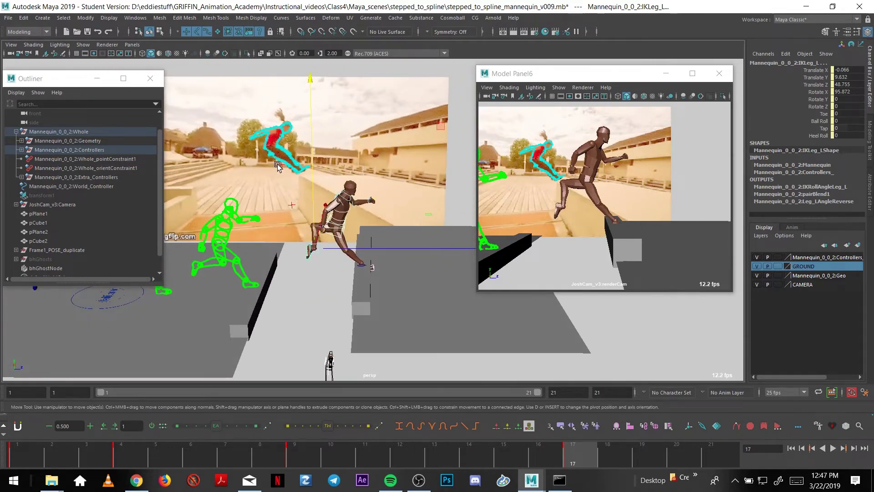
# Move the leg pole controls well forward of the knees, with PoleLeg_R at Translate Y -82.111.
pyautogui.click(312, 204)
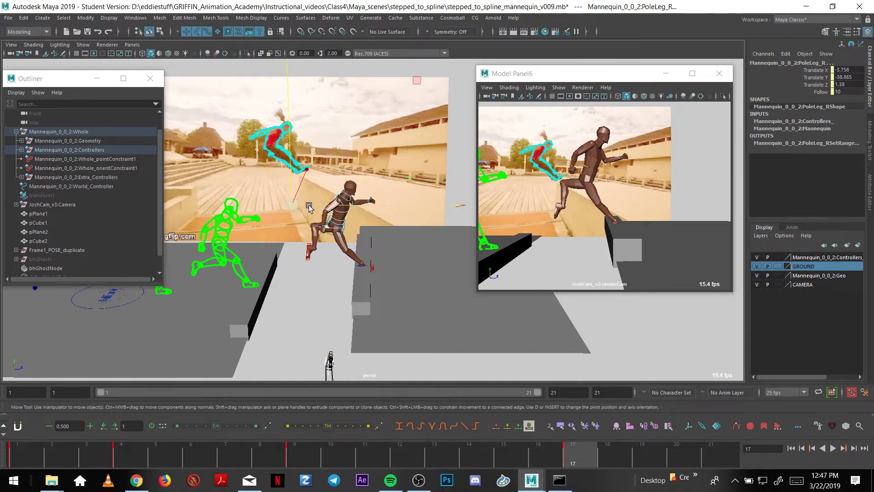
pyautogui.moveTo(309, 207); pyautogui.dragTo(515, 212)
pyautogui.keyDown('alt'); pyautogui.moveTo(412, 219); pyautogui.dragTo(357, 223, button='middle'); pyautogui.keyUp('alt')
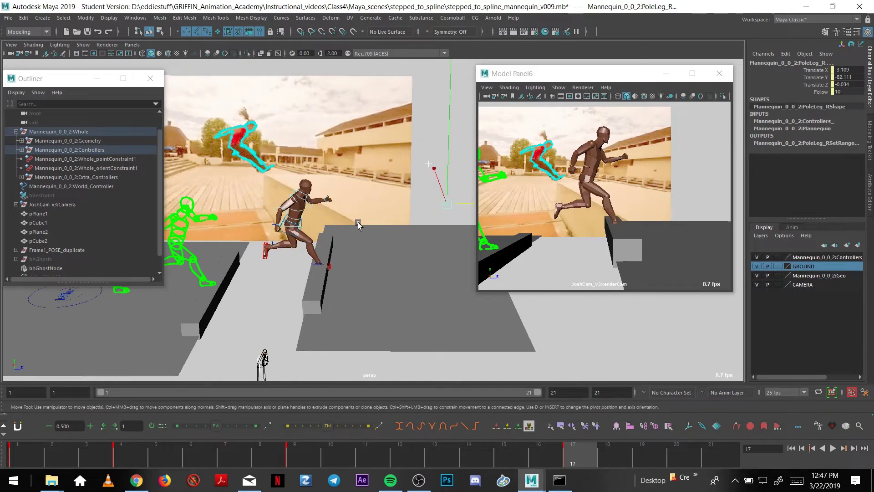
pyautogui.keyDown('alt'); pyautogui.moveTo(357, 223); pyautogui.dragTo(364, 217); pyautogui.keyUp('alt')
pyautogui.keyDown('alt'); pyautogui.moveTo(311, 211); pyautogui.dragTo(314, 211); pyautogui.keyUp('alt')
pyautogui.keyDown('alt'); pyautogui.moveTo(314, 212); pyautogui.dragTo(367, 242, button='right'); pyautogui.keyUp('alt')
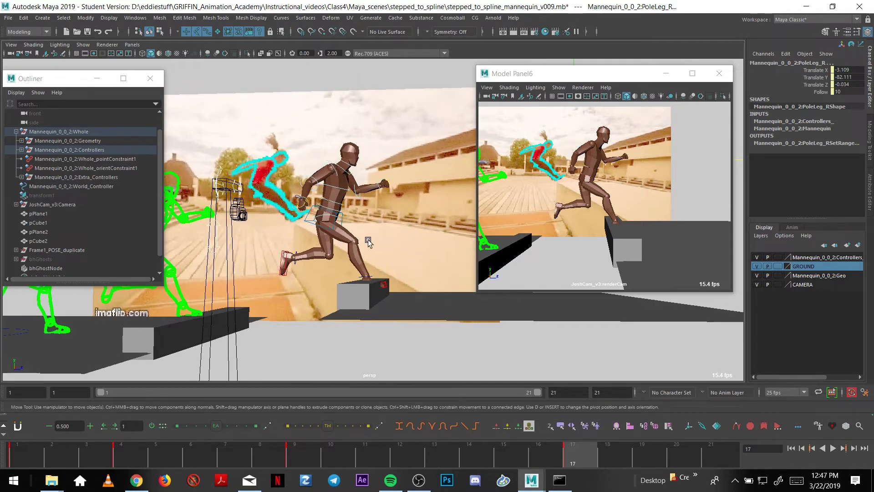
# Move the body centre control forward over the far ledge to Translate Z 51.255 and lean it to Rotate X 16.775.
pyautogui.click(334, 228)
pyautogui.moveTo(352, 219); pyautogui.dragTo(388, 275)
pyautogui.click(386, 282)
pyautogui.keyDown('alt'); pyautogui.moveTo(327, 230); pyautogui.dragTo(316, 206); pyautogui.keyUp('alt')
pyautogui.click(333, 220)
pyautogui.press('e')
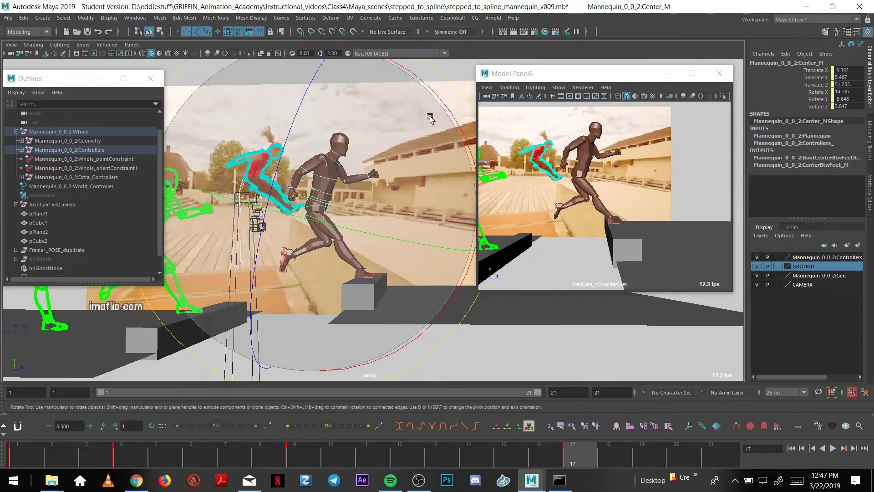
pyautogui.moveTo(295, 248); pyautogui.dragTo(387, 248)
pyautogui.press('w')
# Place the left foot on the ledge edge with IKLeg_L at Translate Y 8.048, Translate Z 58.692 and Rotate X -13.003.
pyautogui.click(299, 257)
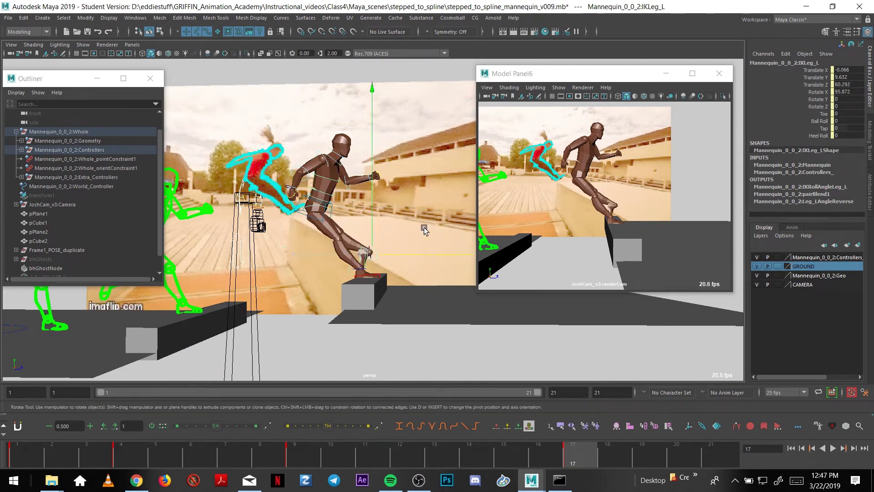
pyautogui.press('e')
pyautogui.moveTo(424, 108); pyautogui.dragTo(383, 197)
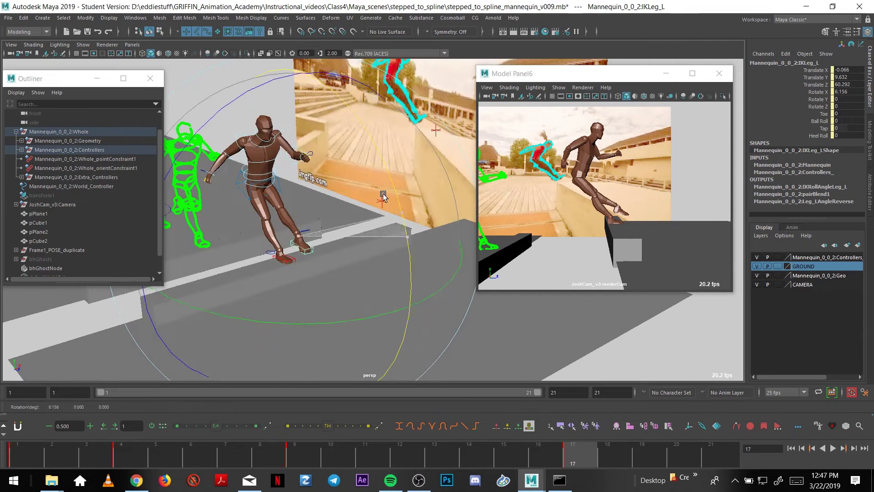
pyautogui.moveTo(350, 167); pyautogui.dragTo(306, 132)
pyautogui.press('w')
pyautogui.keyDown('alt'); pyautogui.moveTo(326, 257); pyautogui.dragTo(403, 279); pyautogui.keyUp('alt')
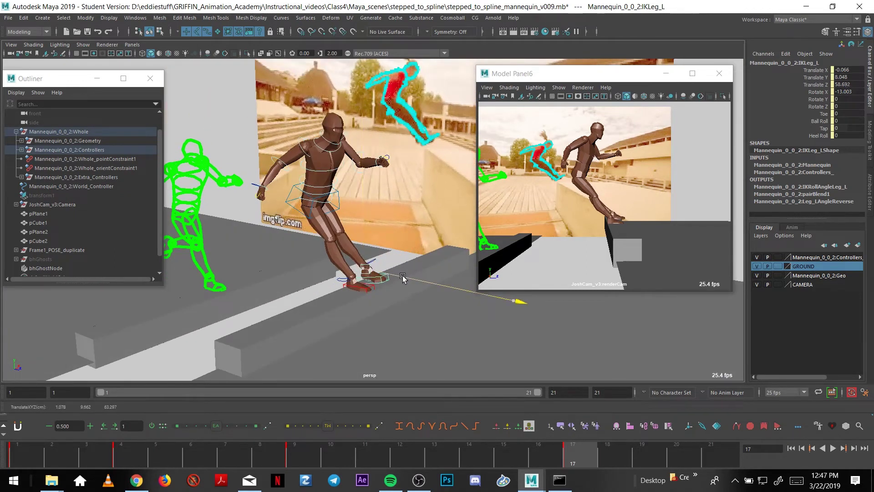
# Tilt both feet's toes up on the ledge, with IKLeg_R at Rotate X -25.626 and IKLeg_L at Rotate X -20.802.
pyautogui.click(369, 289)
pyautogui.press('e')
pyautogui.moveTo(463, 176); pyautogui.dragTo(432, 158)
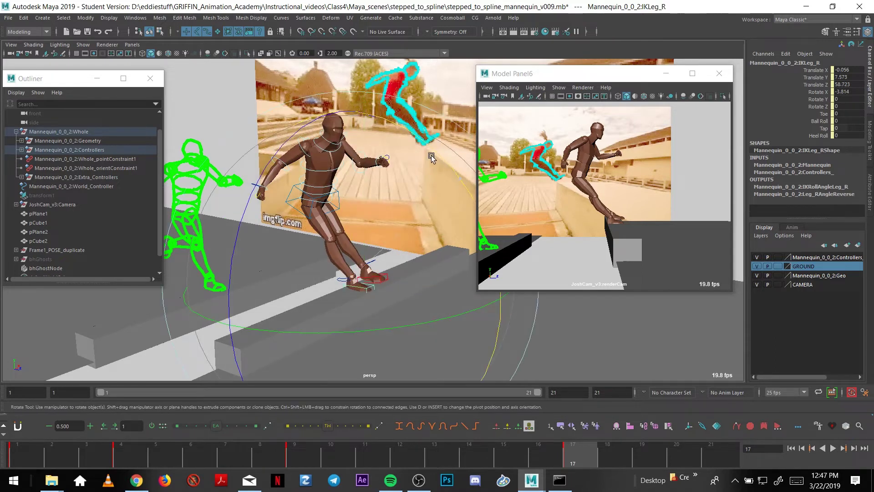
pyautogui.press('w')
pyautogui.keyDown('alt'); pyautogui.moveTo(376, 276); pyautogui.dragTo(391, 276); pyautogui.keyUp('alt')
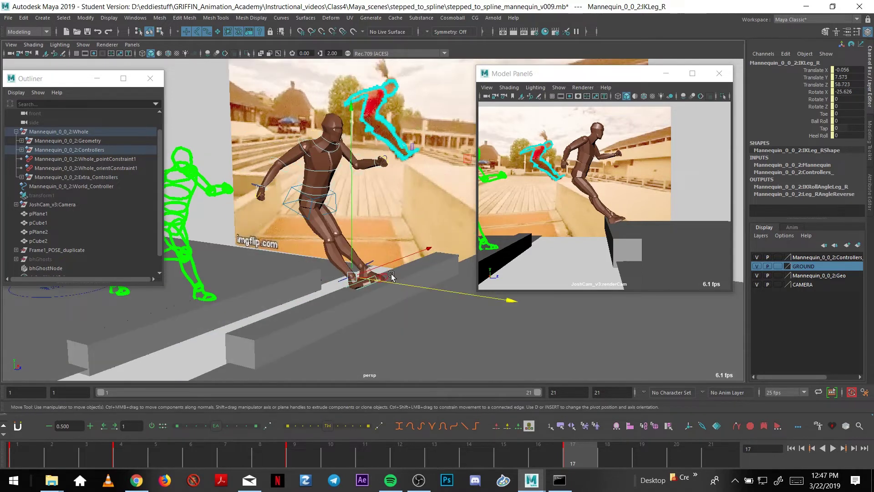
pyautogui.press('e')
pyautogui.moveTo(462, 166); pyautogui.dragTo(450, 140)
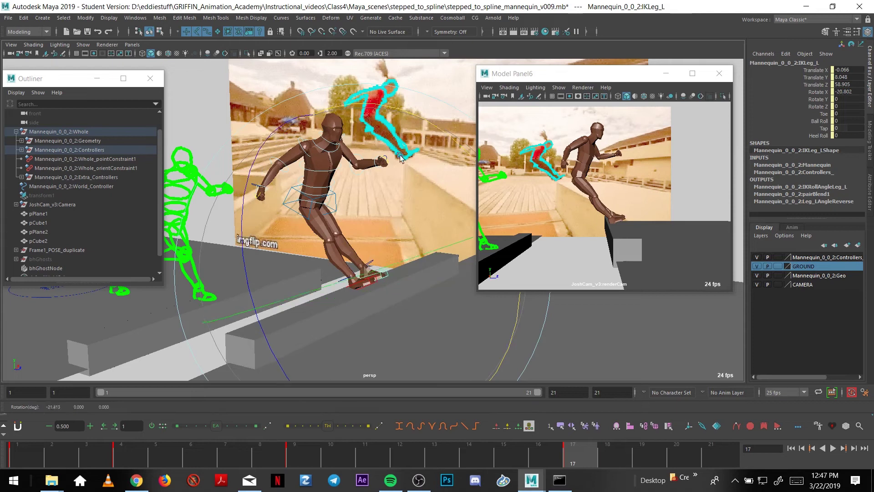
pyautogui.press('w')
# Shift the body centre over the feet to Translate Y 5.168 and Z 51.708, and square it to Rotate 16.07, 1.802, -0.488.
pyautogui.click(307, 218)
pyautogui.keyDown('alt'); pyautogui.moveTo(307, 217); pyautogui.dragTo(329, 206); pyautogui.keyUp('alt')
pyautogui.click(315, 202)
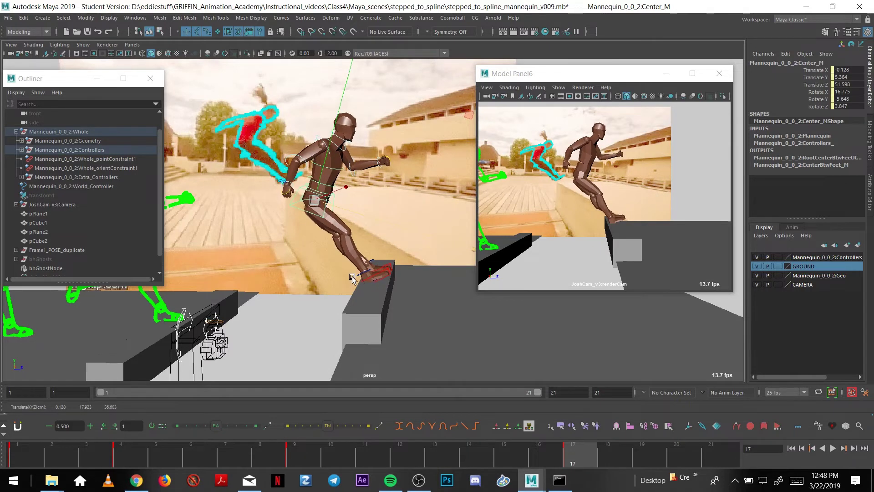
pyautogui.keyDown('alt'); pyautogui.moveTo(352, 278); pyautogui.dragTo(336, 238); pyautogui.keyUp('alt')
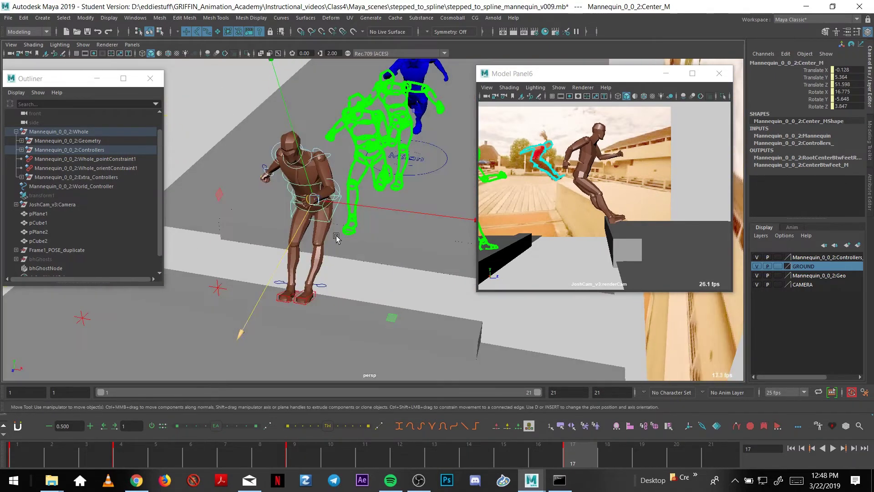
pyautogui.moveTo(312, 203); pyautogui.dragTo(324, 202)
pyautogui.press('e')
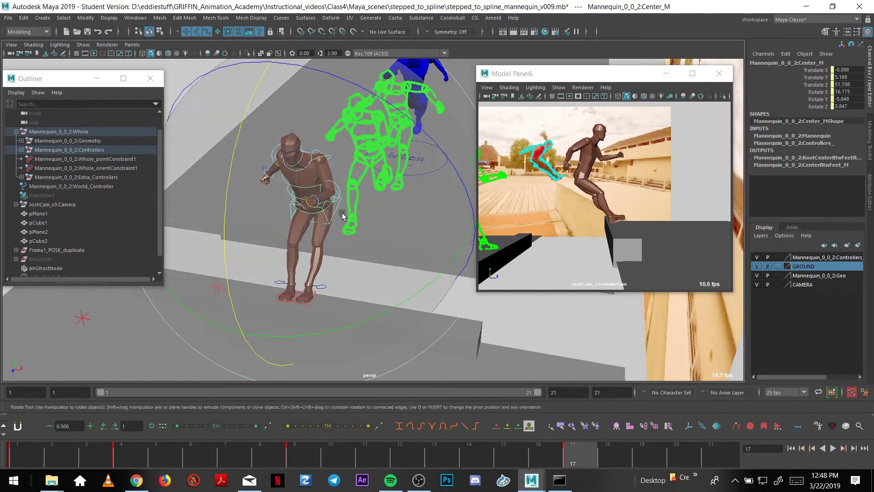
pyautogui.moveTo(374, 213); pyautogui.dragTo(378, 214)
pyautogui.press('w')
pyautogui.press('[')
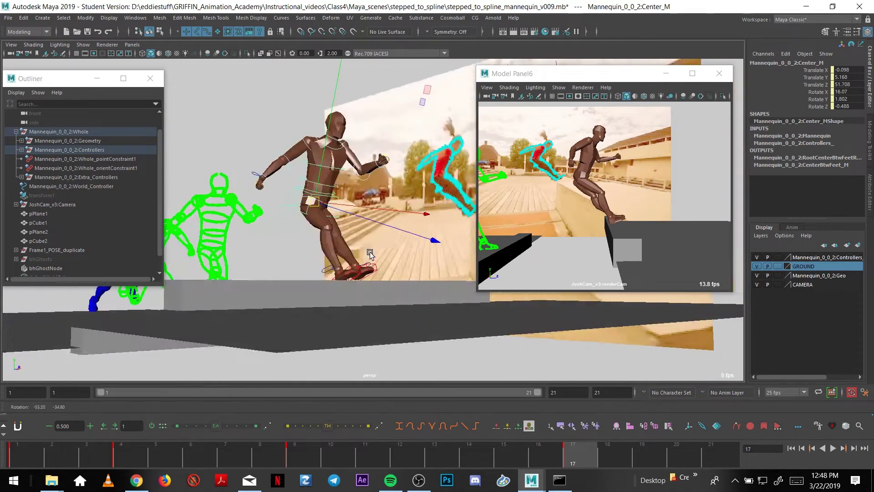
pyautogui.press('[')
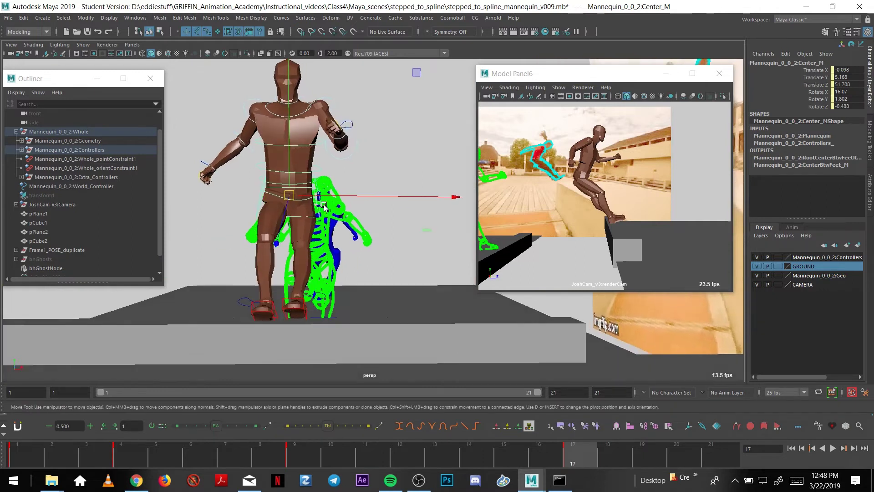
# Set all rotations of the HipSwingerRoot_M control to 0.
pyautogui.click(390, 253)
pyautogui.click(302, 206)
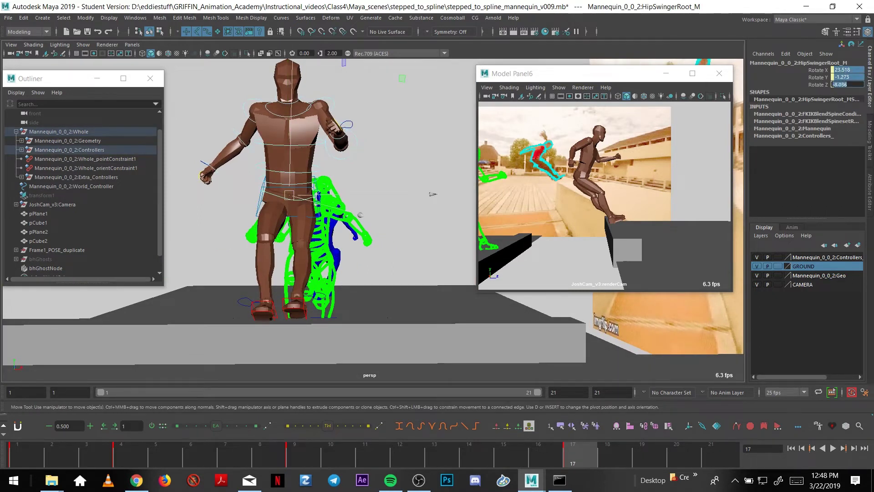
pyautogui.write('0')
pyautogui.press('Return')
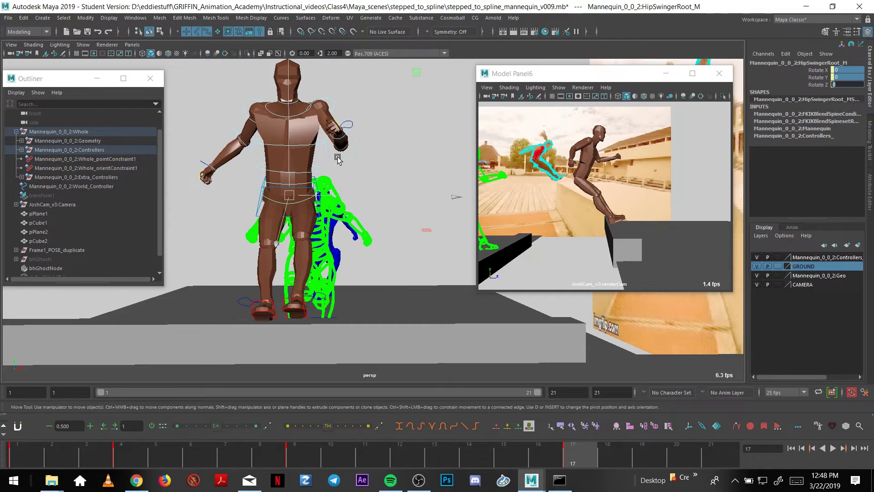
# Bend the torso forward by rotating the FK spine controls together, with FKChest_M at Rotate X -3.598, Y 4.517 and Z 13.56.
pyautogui.click(325, 174)
pyautogui.press('e')
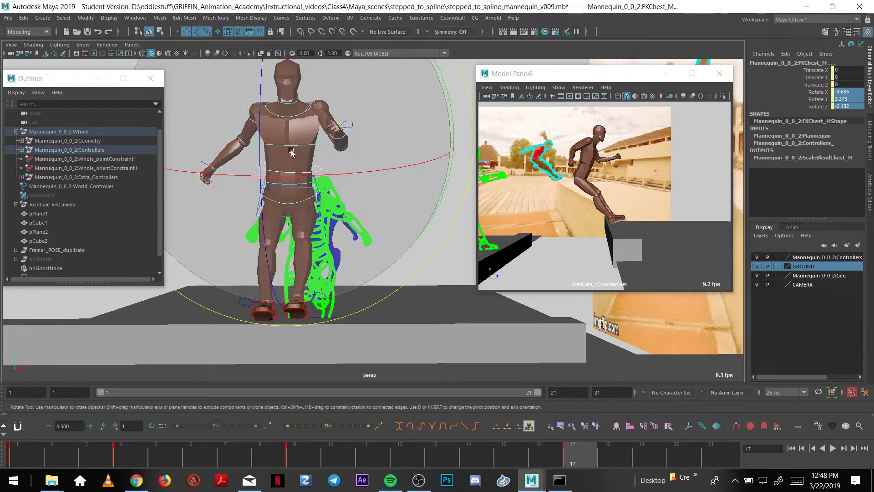
pyautogui.moveTo(324, 177); pyautogui.dragTo(339, 125)
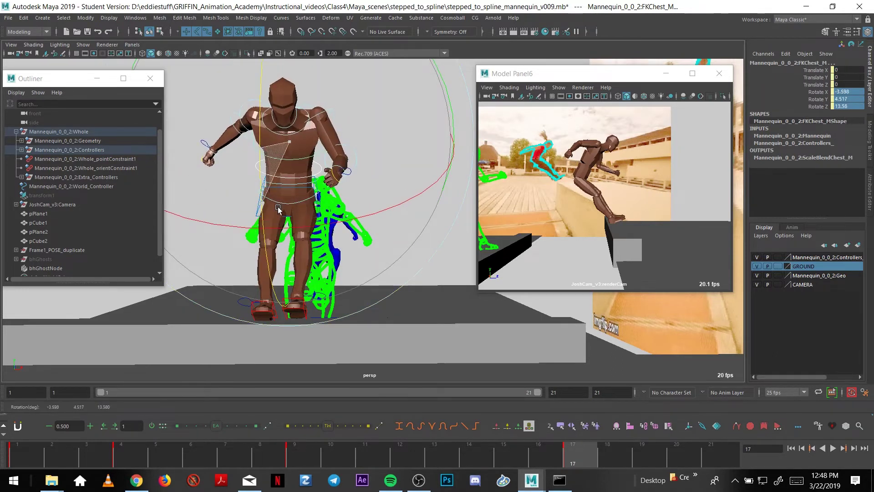
pyautogui.press('w')
# Rotate the right scapula and upper arm, with FKShoulder_R at Rotate X 20.992, Y -9.306 and Z 11.975.
pyautogui.keyDown('alt'); pyautogui.moveTo(279, 124); pyautogui.dragTo(331, 230); pyautogui.keyUp('alt')
pyautogui.click(310, 147)
pyautogui.press('e')
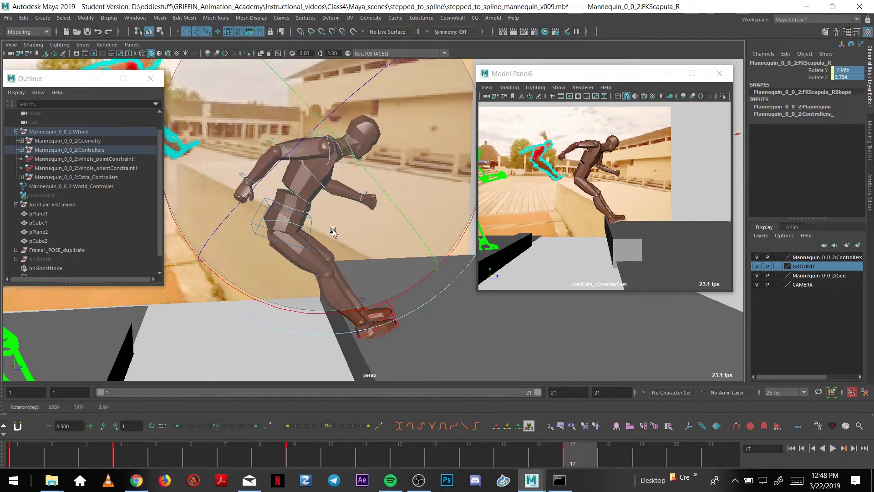
pyautogui.press('w')
pyautogui.click(290, 150)
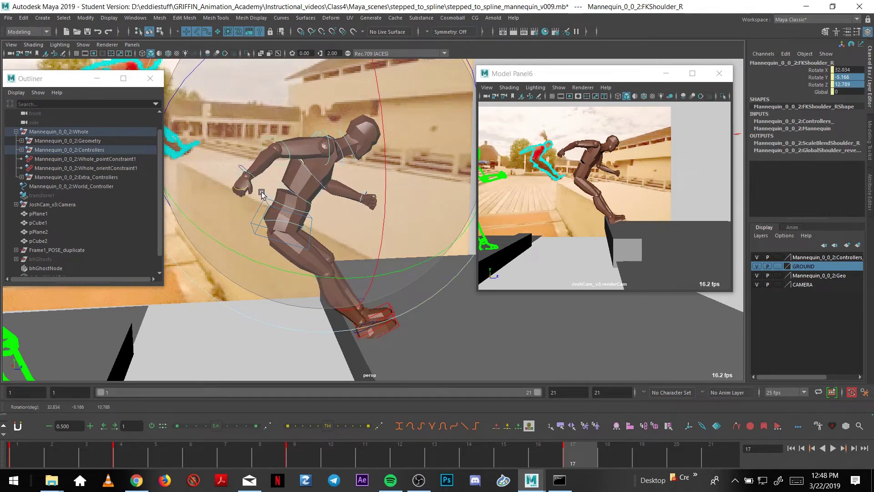
pyautogui.press('e')
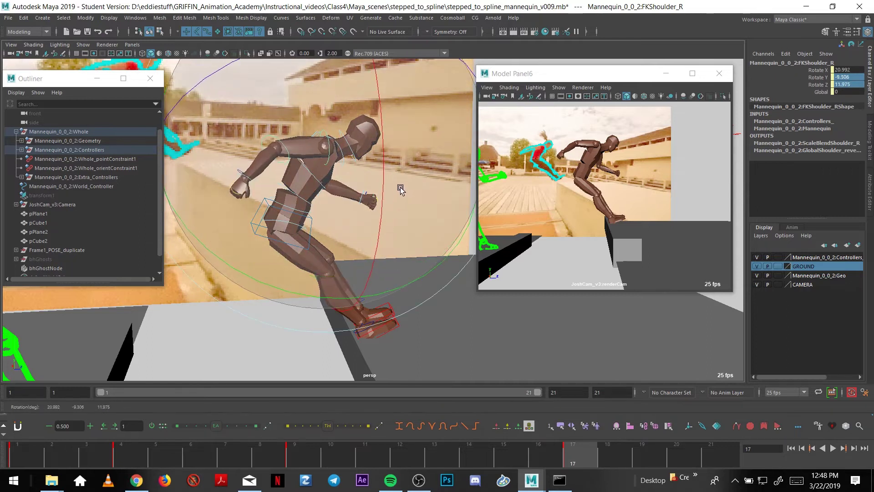
# Rotate the left scapula control to Rotate Y -24.283 and Rotate Z 18.722.
pyautogui.click(287, 168)
pyautogui.moveTo(286, 169); pyautogui.dragTo(368, 164)
pyautogui.press('w')
pyautogui.press('e')
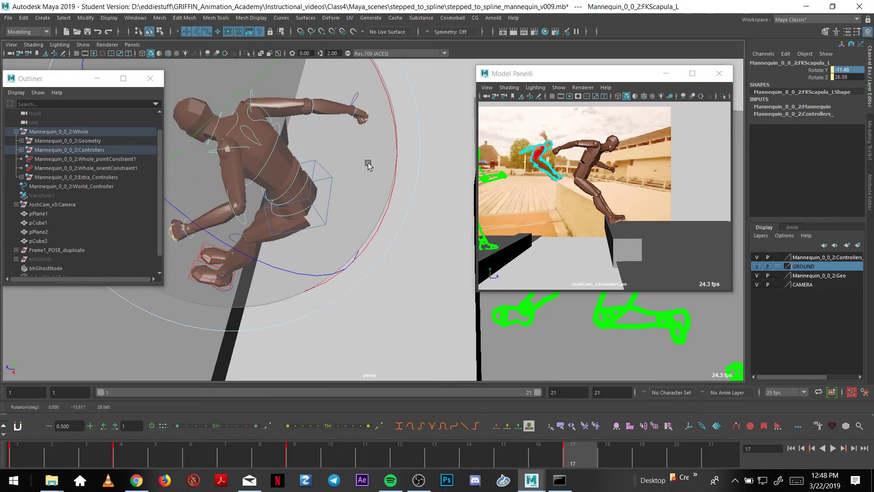
pyautogui.click(299, 166)
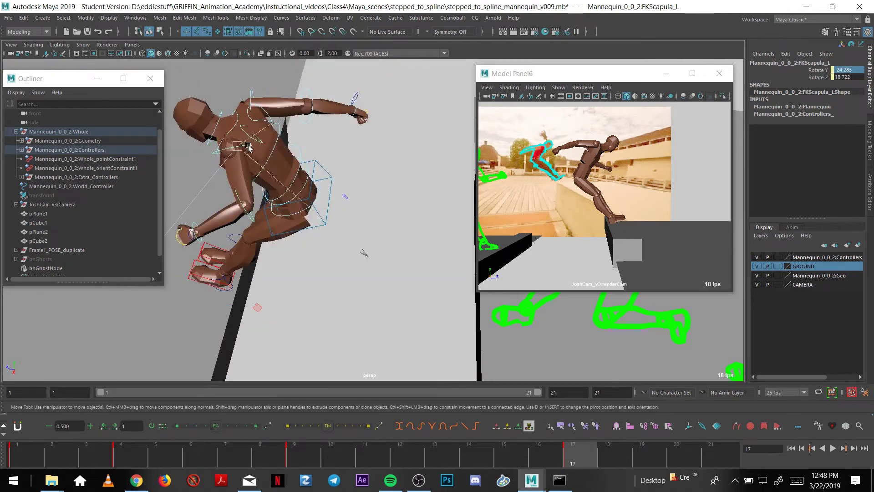
pyautogui.moveTo(351, 192); pyautogui.dragTo(316, 214)
# Adjust the left elbow and swing the left arm back, with FKShoulder_L at Rotate X -19.401, Y -9.559 and Z -6.347.
pyautogui.moveTo(298, 174); pyautogui.dragTo(238, 133)
pyautogui.press('e')
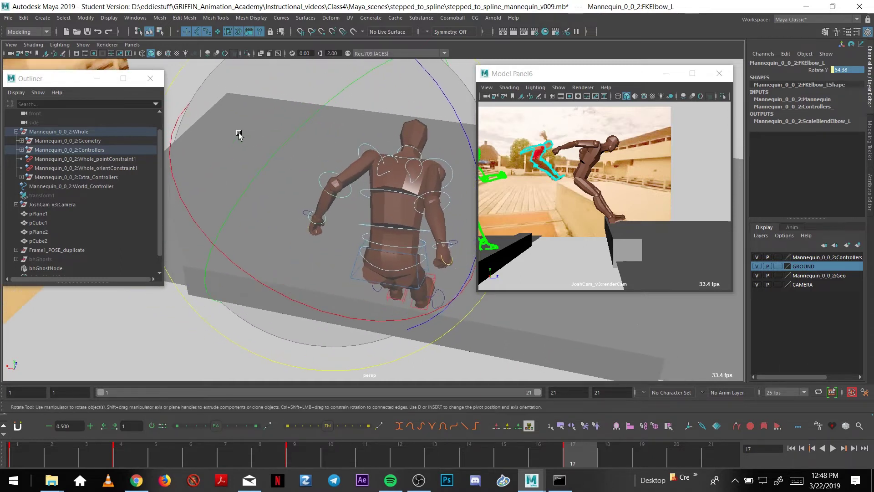
pyautogui.click(271, 163)
pyautogui.moveTo(272, 163); pyautogui.dragTo(449, 195)
pyautogui.press('w')
pyautogui.click(384, 151)
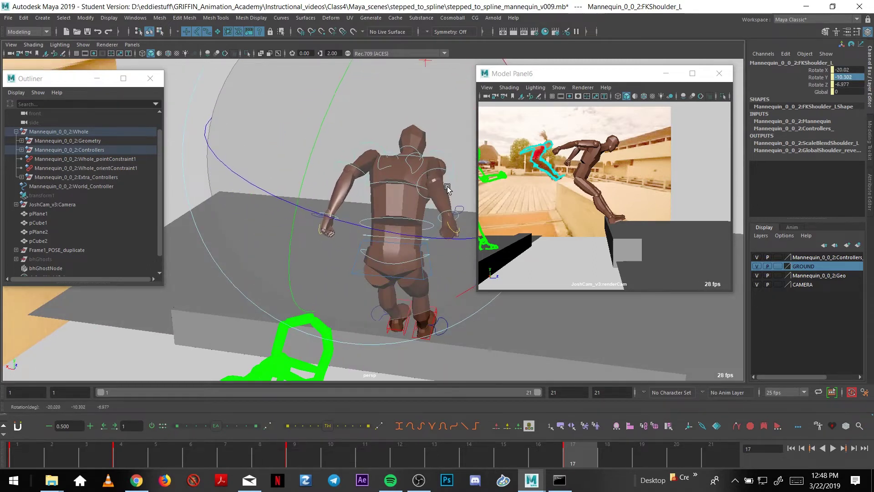
pyautogui.press('w')
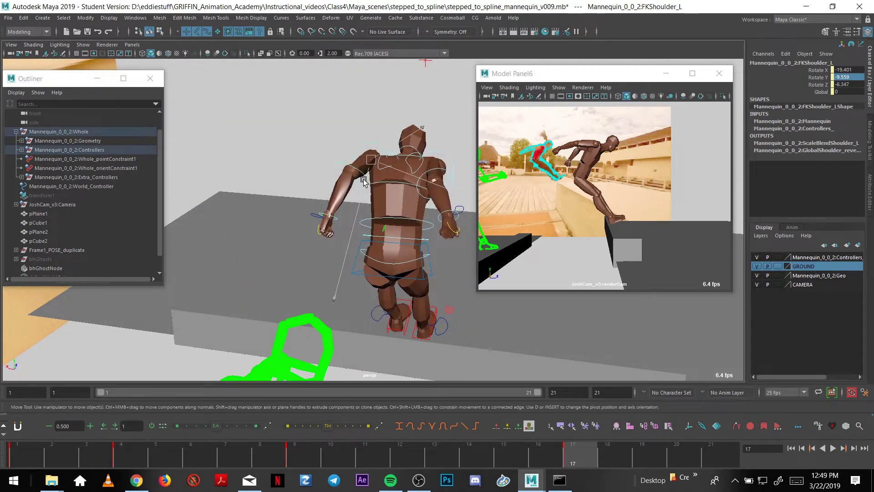
# Refine the left arm's backward swing and set the left scapula to Rotate Y -6.127 and Z 0.855.
pyautogui.click(361, 184)
pyautogui.press('e')
pyautogui.moveTo(303, 214); pyautogui.dragTo(307, 160)
pyautogui.press('w')
pyautogui.keyDown('alt'); pyautogui.moveTo(307, 160); pyautogui.dragTo(421, 275); pyautogui.keyUp('alt')
pyautogui.click(336, 194)
pyautogui.press('e')
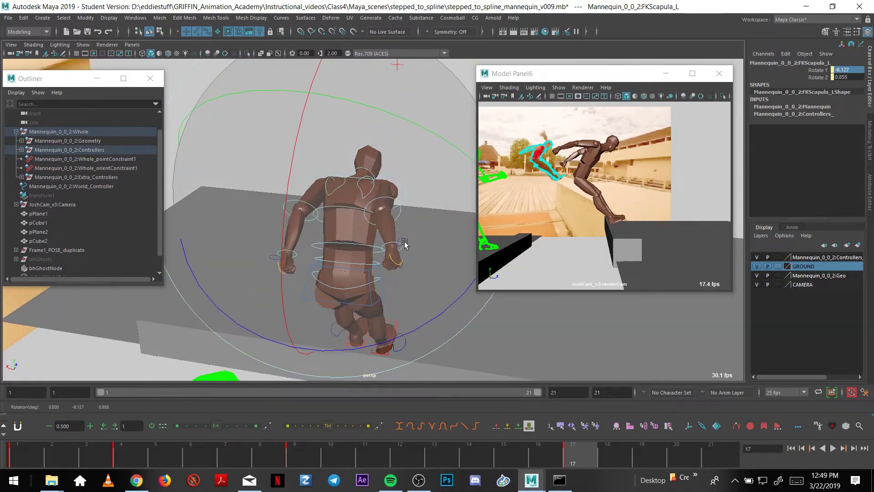
pyautogui.press('w')
# Adjust the head's rotation with the FKHead_M control.
pyautogui.click(373, 187)
pyautogui.press('e')
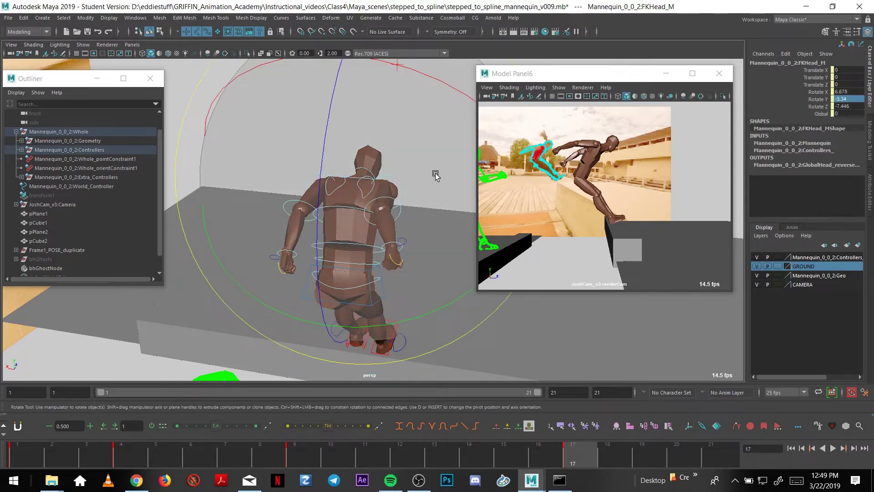
pyautogui.moveTo(434, 173); pyautogui.dragTo(353, 218)
pyautogui.press('w')
# Rotate the right scapula control to Rotate Y 10.682 and Rotate Z -2.292.
pyautogui.keyDown('alt'); pyautogui.moveTo(354, 218); pyautogui.dragTo(385, 229, button='right'); pyautogui.keyUp('alt')
pyautogui.click(327, 176)
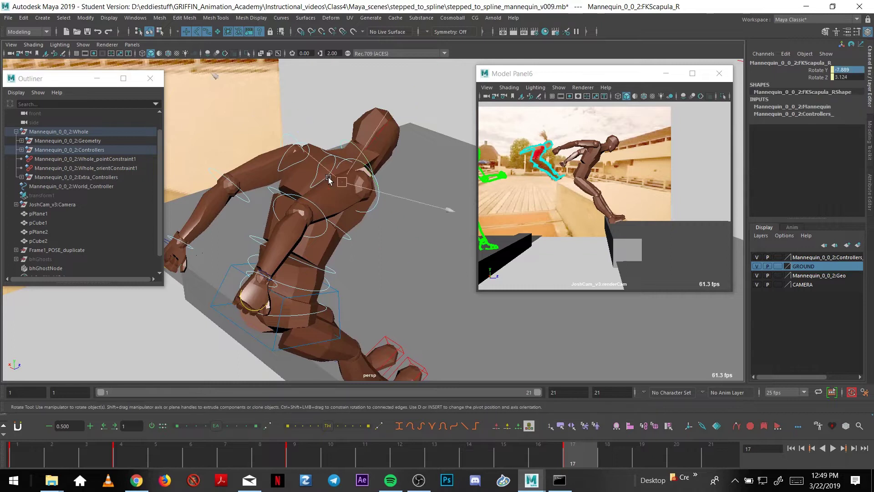
pyautogui.press('e')
pyautogui.moveTo(355, 203); pyautogui.dragTo(385, 244)
pyautogui.press('w')
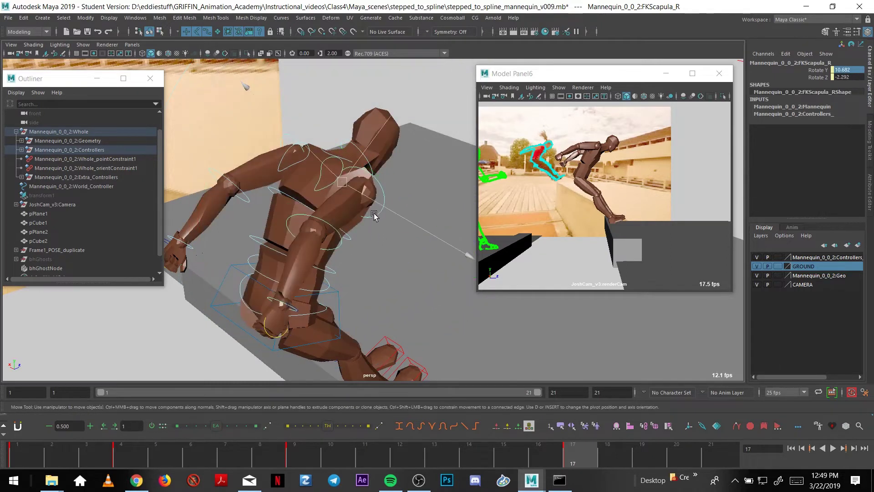
# Rotate the right upper arm control to Rotate X 16.149, Y -2.917 and Z 14.423.
pyautogui.click(361, 212)
pyautogui.press('e')
pyautogui.click(375, 221)
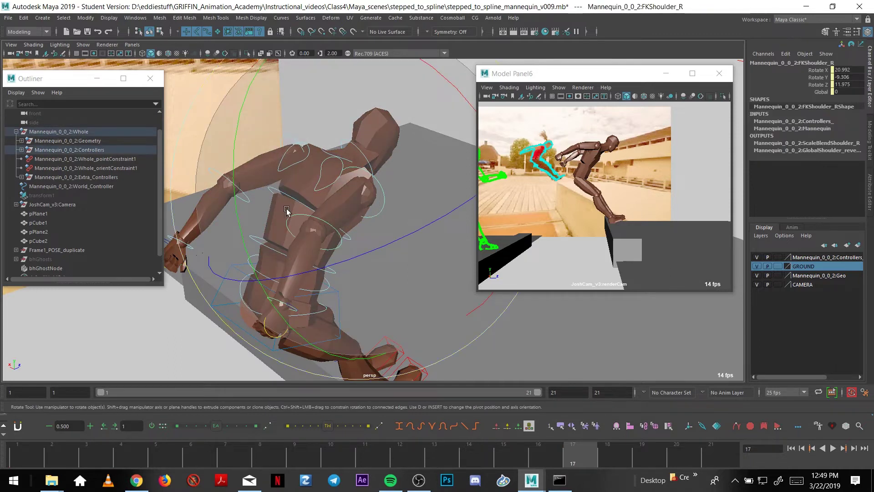
pyautogui.moveTo(287, 211); pyautogui.dragTo(334, 231)
pyautogui.press('w')
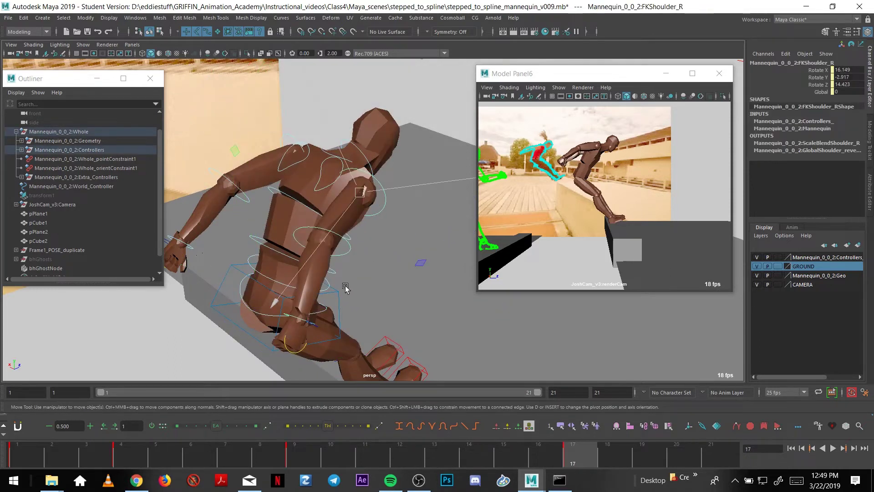
# Compare the frame 17 pose with the previous keyed pose at frame 9 and play back the animation.
pyautogui.keyDown('alt'); pyautogui.moveTo(345, 285); pyautogui.dragTo(273, 287, button='right'); pyautogui.keyUp('alt')
pyautogui.keyDown('alt'); pyautogui.moveTo(356, 292); pyautogui.dragTo(344, 248); pyautogui.keyUp('alt')
pyautogui.press(',')
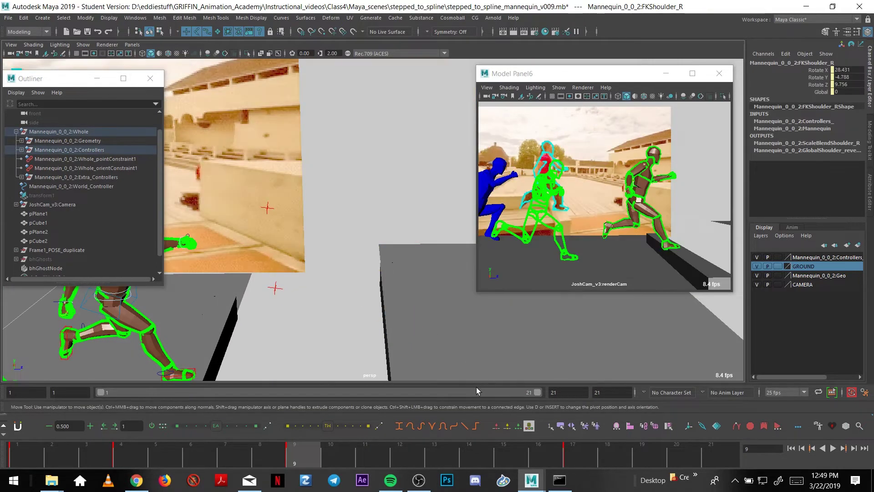
pyautogui.press('.')
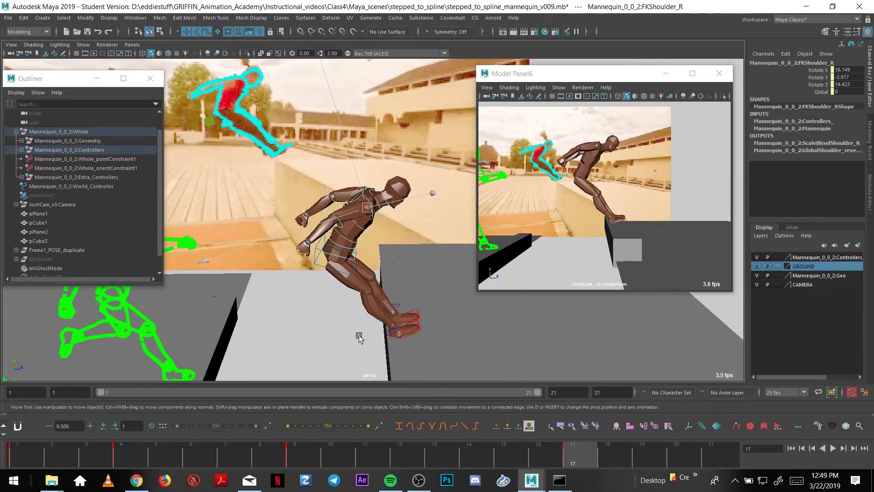
pyautogui.hotkey('alt', 'v')
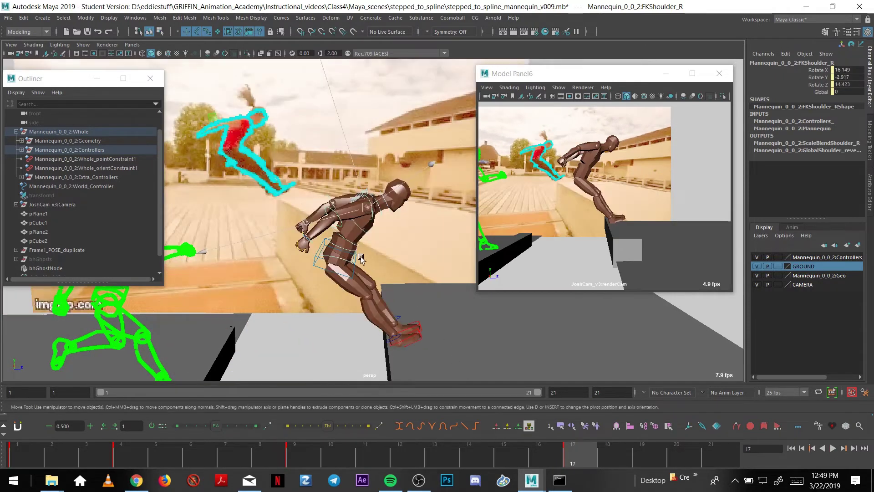
pyautogui.hotkey('alt', 'v')
# Set the controllers' keys from frame 9 to frame 17 to stepped tangents in the Graph Editor.
pyautogui.click(333, 184)
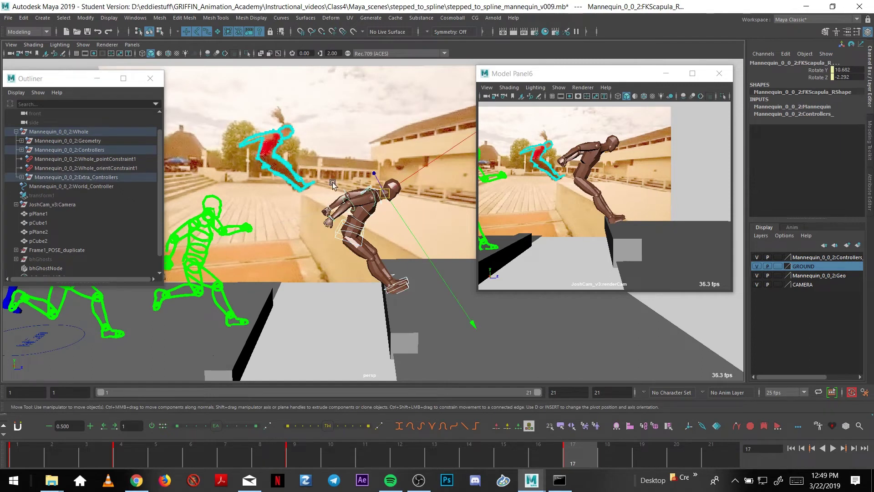
pyautogui.hotkey('ctrl', 'g')
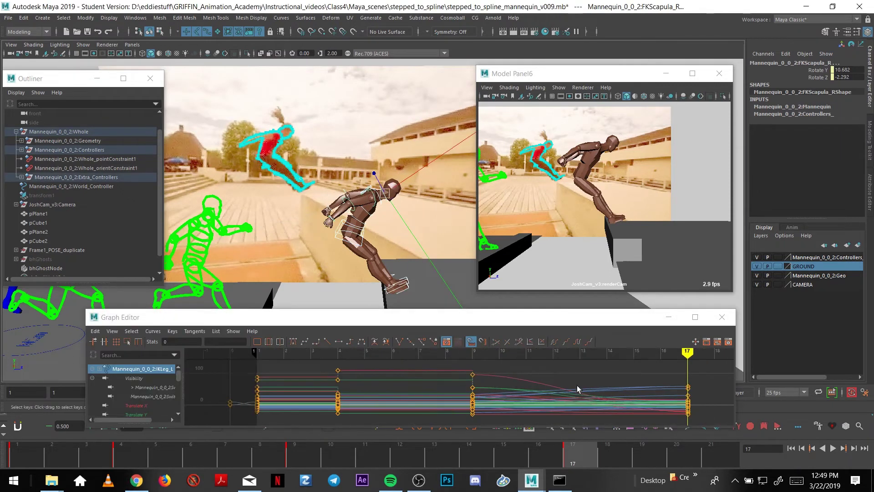
pyautogui.keyDown('alt'); pyautogui.moveTo(577, 389); pyautogui.dragTo(553, 383, button='right'); pyautogui.keyUp('alt')
pyautogui.moveTo(457, 376); pyautogui.dragTo(582, 406)
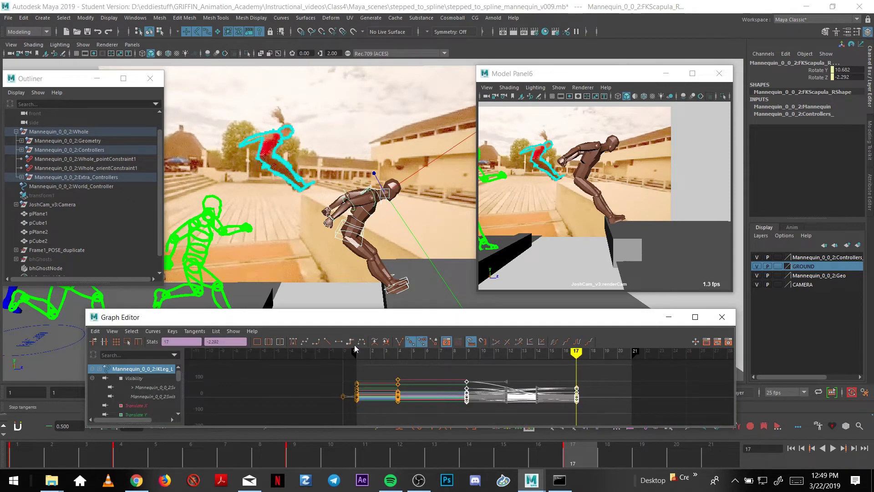
pyautogui.click(351, 341)
pyautogui.click(721, 317)
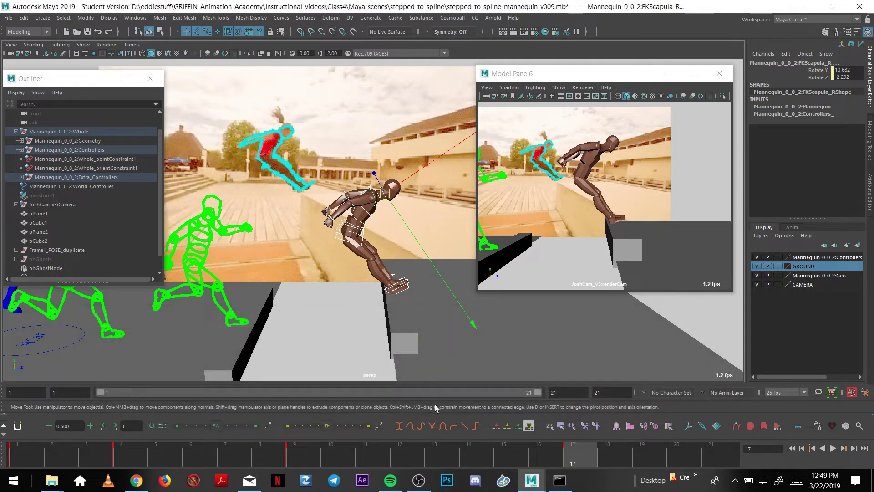
# Scrub through the frames up to frame 17 to check the stepped poses from another angle.
pyautogui.click(333, 444)
pyautogui.moveTo(529, 444); pyautogui.dragTo(587, 442)
pyautogui.press('w')
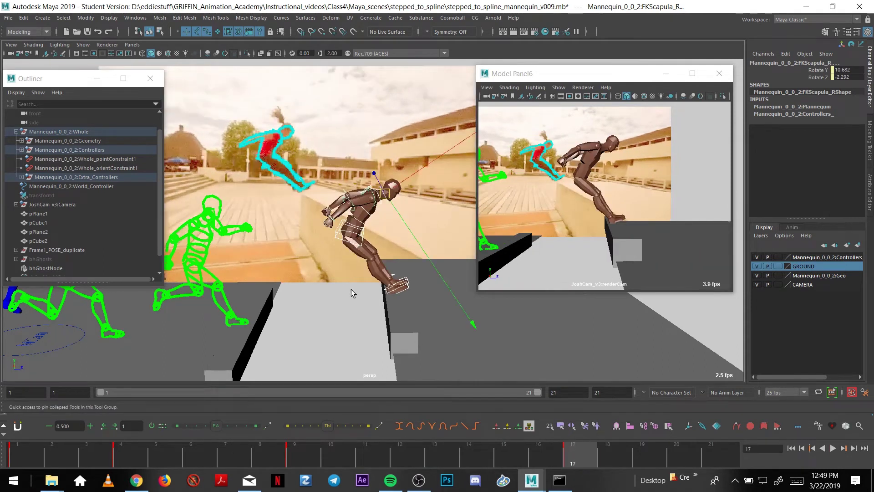
pyautogui.keyDown('alt'); pyautogui.moveTo(351, 288); pyautogui.dragTo(367, 250); pyautogui.keyUp('alt')
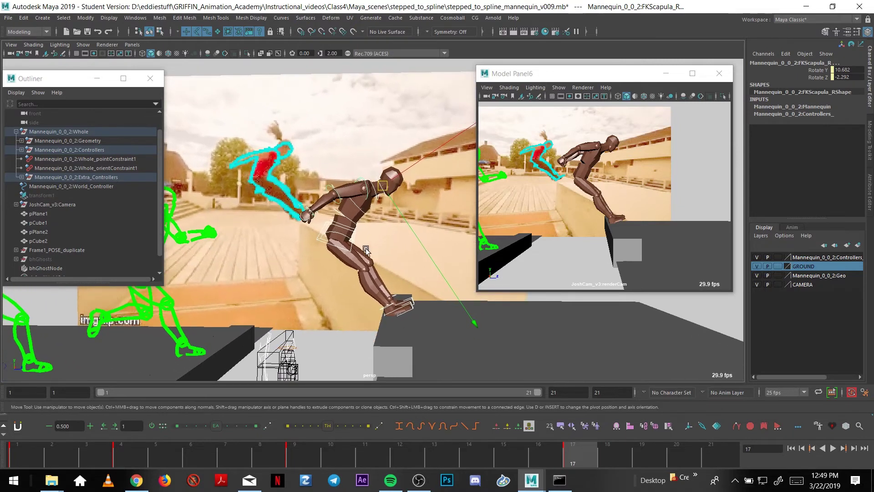
# Load the bhGhost.mel script from File Explorer and ghost the whole mannequin's pose at frame 17.
pyautogui.click(108, 132)
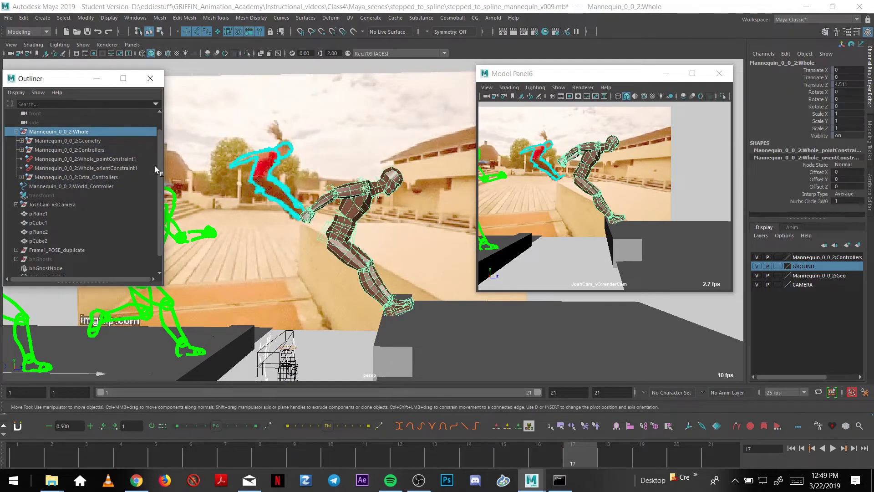
pyautogui.keyDown('alt'); pyautogui.moveTo(242, 215); pyautogui.dragTo(335, 245); pyautogui.keyUp('alt')
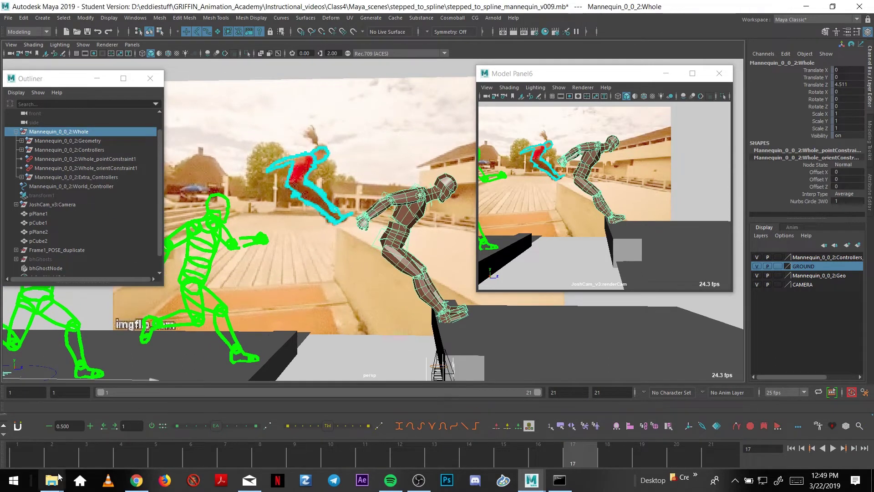
pyautogui.moveTo(52, 481)
pyautogui.click(80, 438)
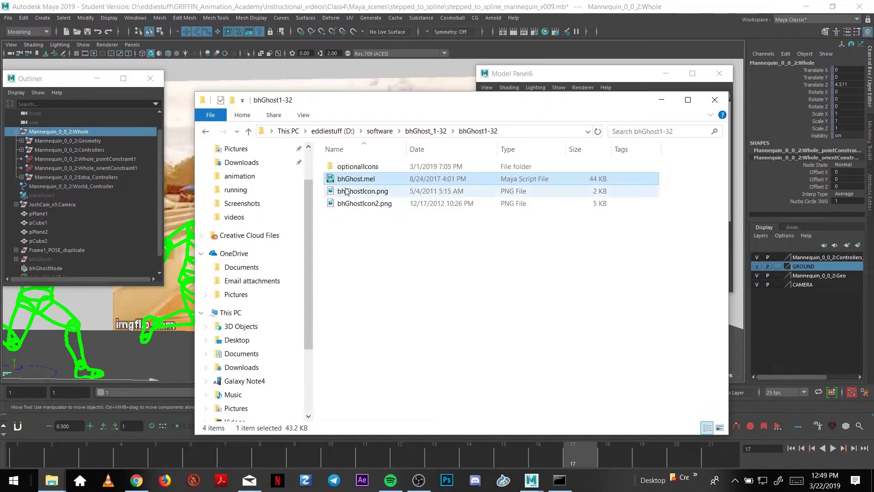
pyautogui.moveTo(356, 178); pyautogui.dragTo(127, 262)
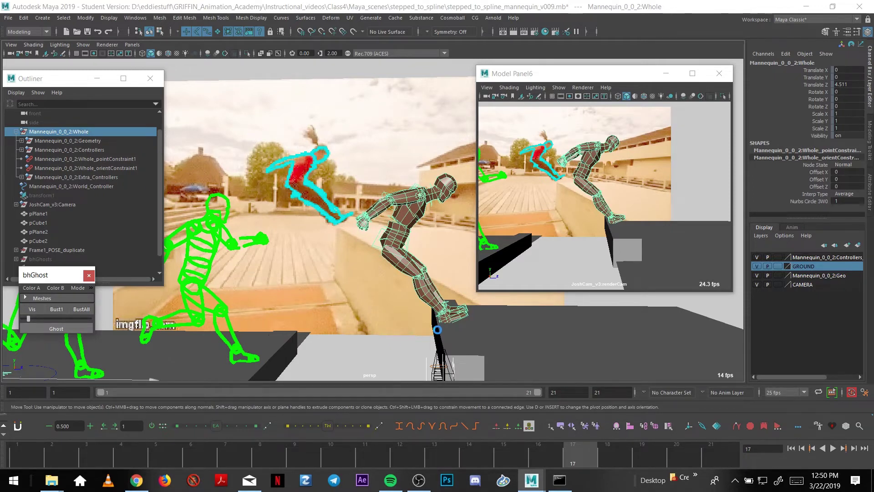
pyautogui.hotkey('alt', 'v')
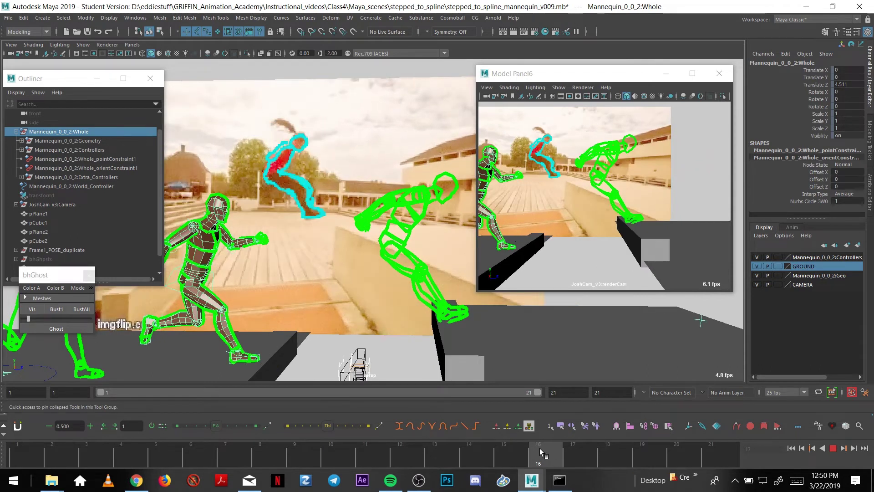
# Save the scene under the new file name stepped_to_spline_mannequin_v010.
pyautogui.click(8, 18)
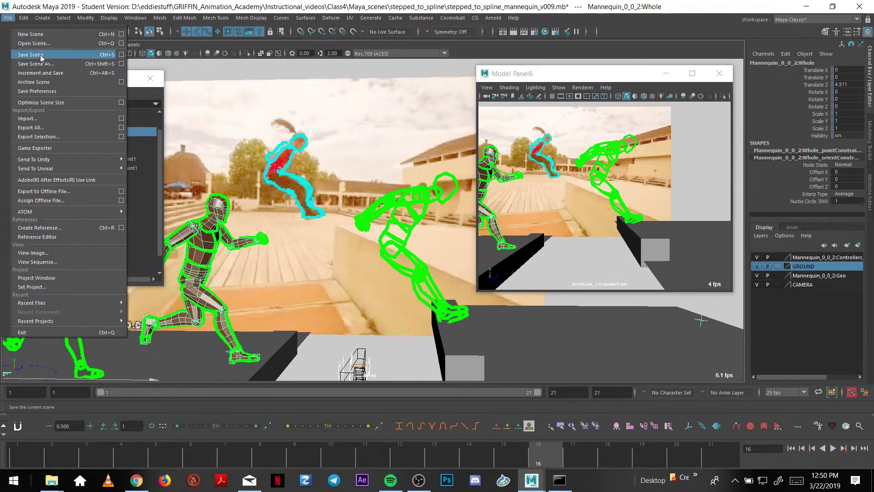
pyautogui.click(31, 58)
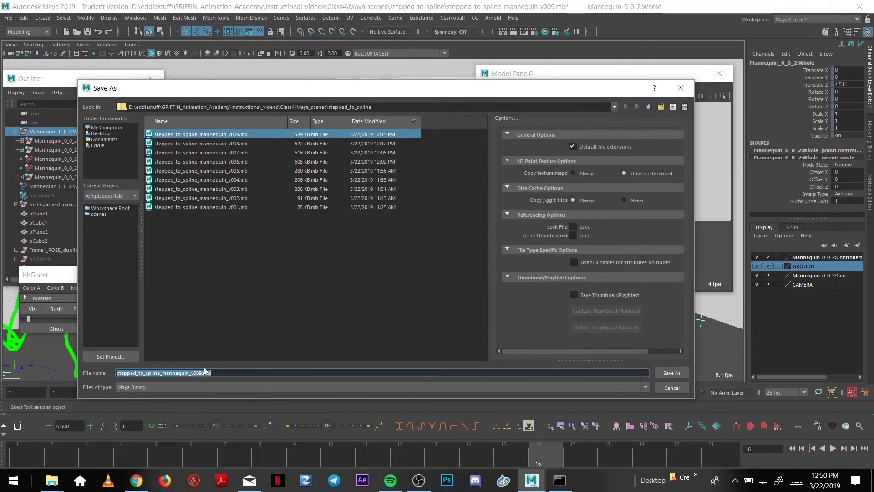
pyautogui.write('10')
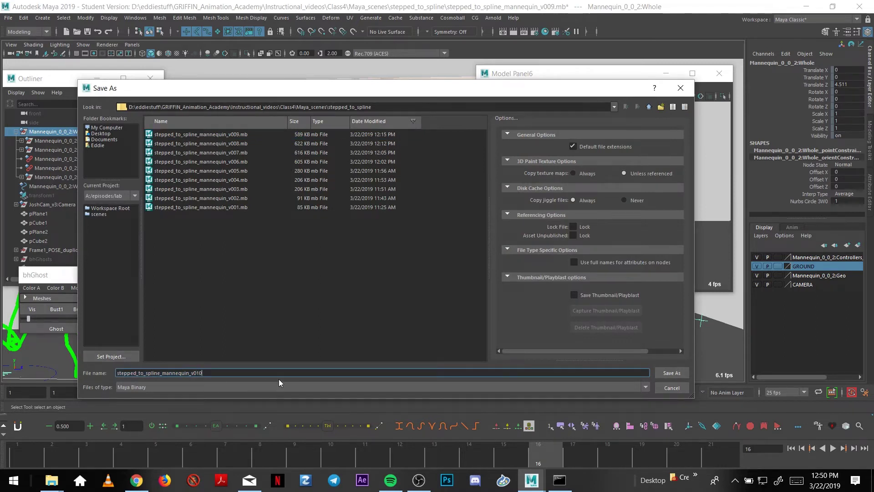
pyautogui.press('Return')
pyautogui.press('Return')
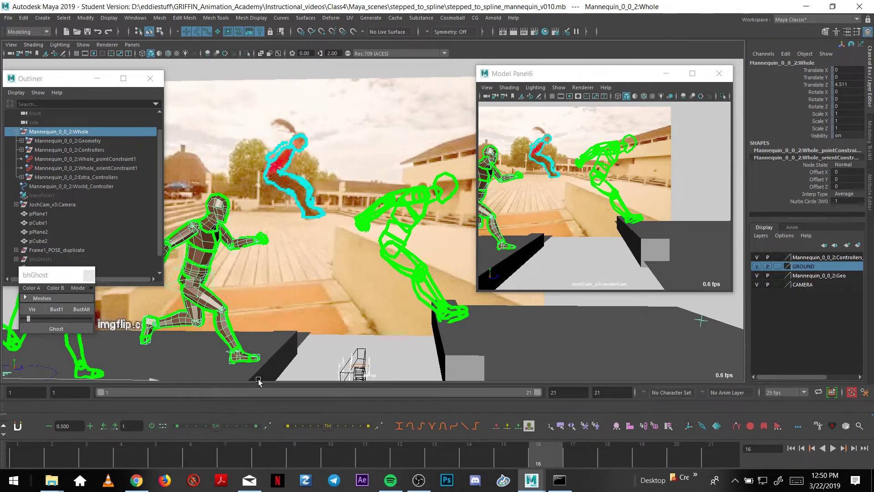
# Compare the mannequin and its ghosts with the reference jump between frames 13 and 17.
pyautogui.keyDown('alt'); pyautogui.moveTo(286, 290); pyautogui.dragTo(448, 312); pyautogui.keyUp('alt')
pyautogui.moveTo(530, 452); pyautogui.dragTo(435, 457)
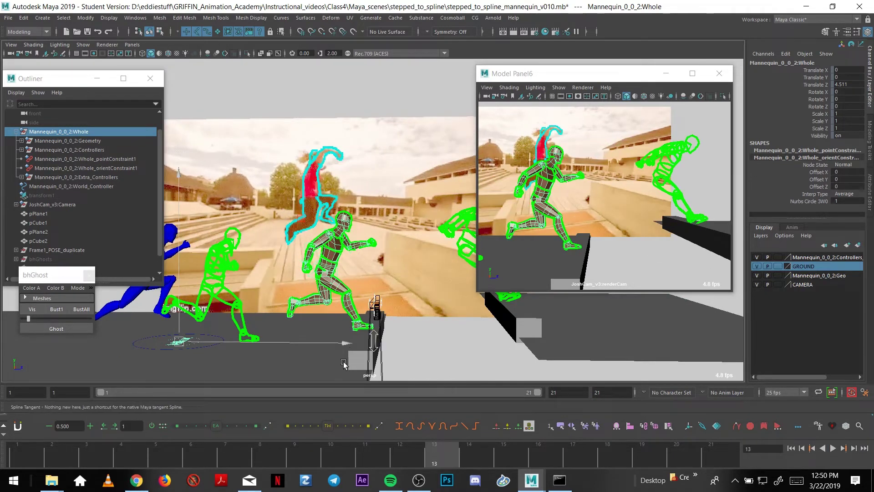
pyautogui.keyDown('alt'); pyautogui.moveTo(327, 360); pyautogui.dragTo(466, 442); pyautogui.keyUp('alt')
pyautogui.hotkey('alt', 'v')
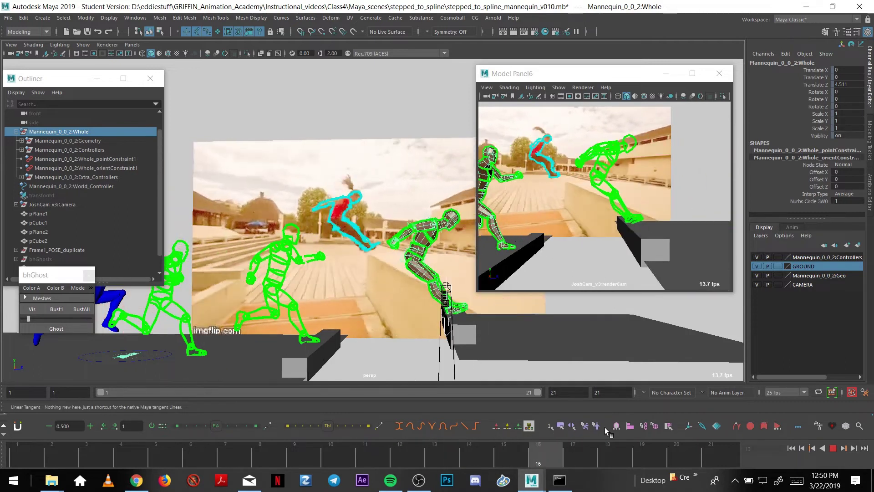
pyautogui.hotkey('alt', 'v')
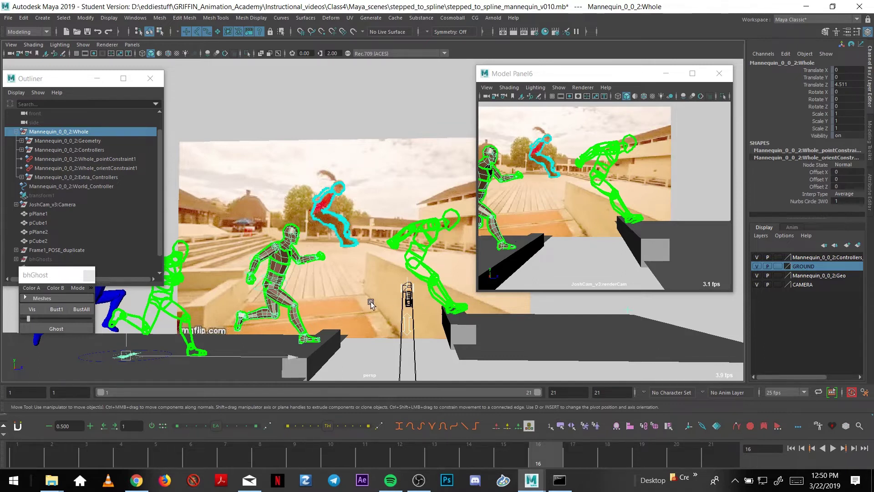
pyautogui.hotkey('alt', 'v')
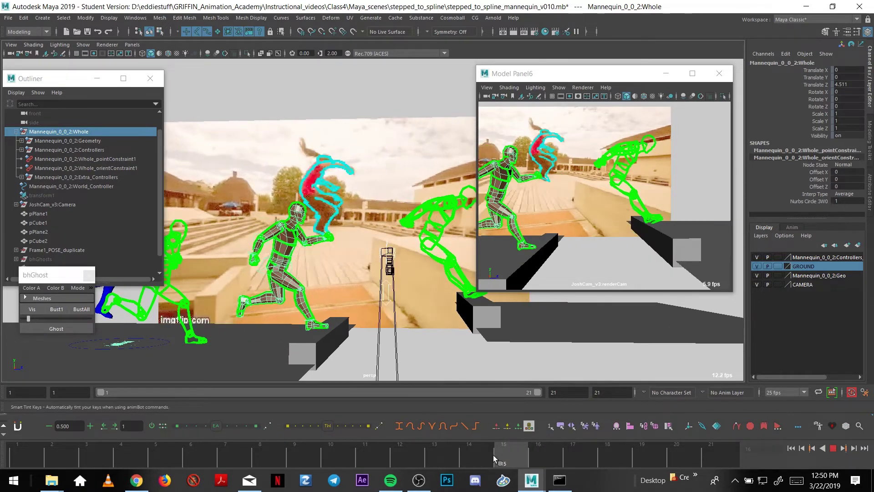
pyautogui.click(556, 463)
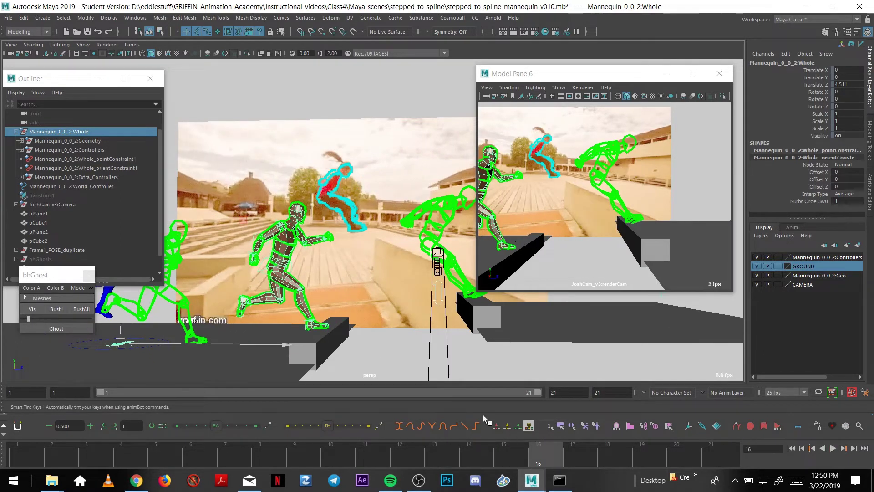
pyautogui.keyDown('alt'); pyautogui.moveTo(305, 291); pyautogui.dragTo(264, 241); pyautogui.keyUp('alt')
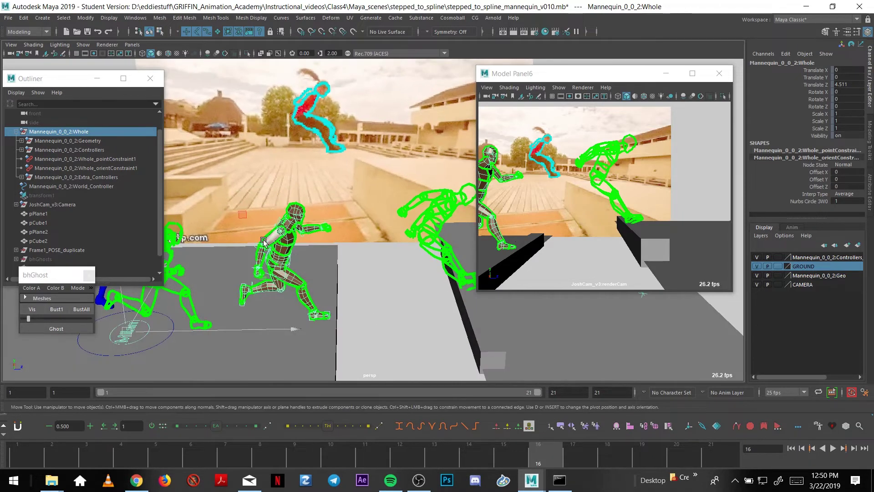
# Select all the mannequin's controls and scrub the reference footage to the mid-air jump pose at frame 13.
pyautogui.moveTo(350, 322); pyautogui.dragTo(279, 224)
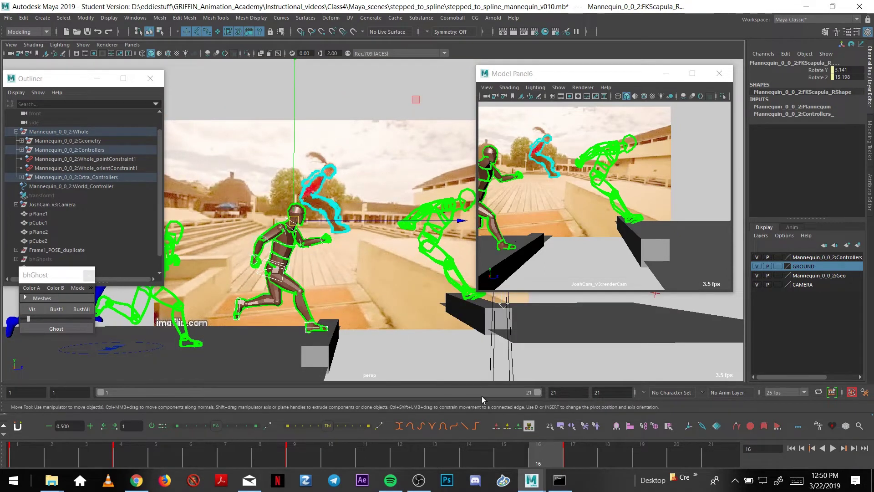
pyautogui.moveTo(569, 456); pyautogui.dragTo(508, 447)
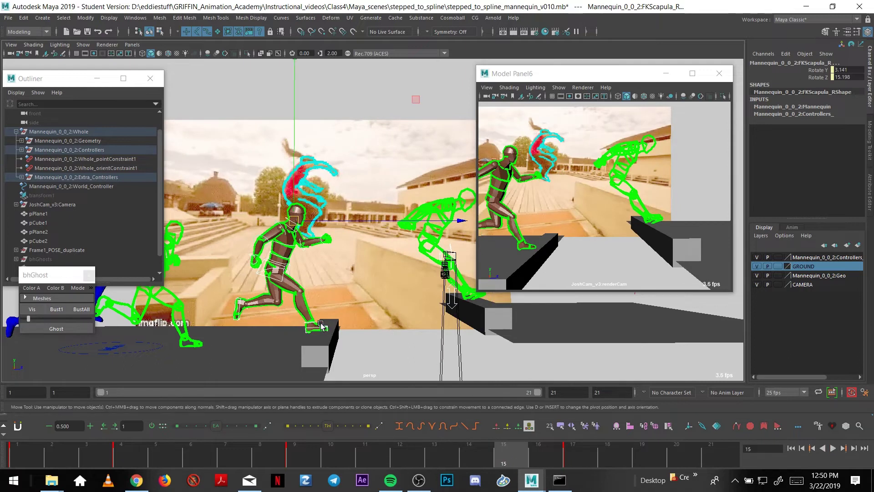
pyautogui.moveTo(330, 453); pyautogui.dragTo(430, 449)
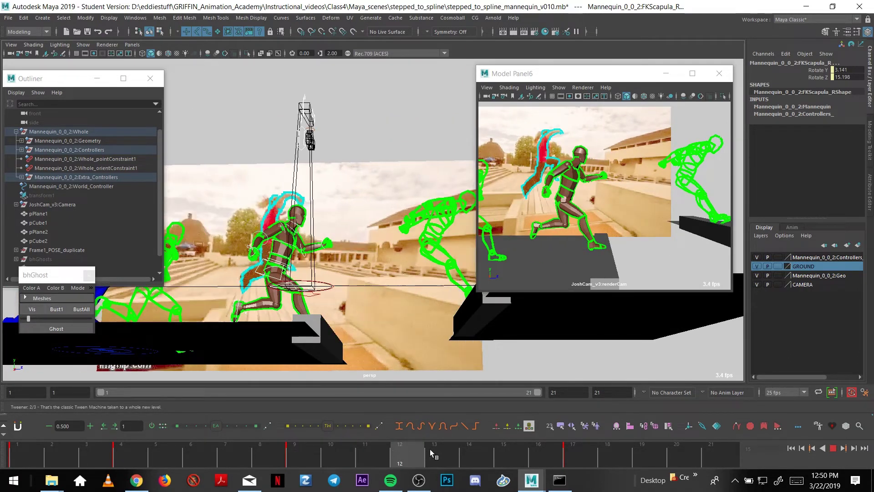
pyautogui.press('w')
pyautogui.keyDown('alt'); pyautogui.moveTo(354, 323); pyautogui.dragTo(355, 315); pyautogui.keyUp('alt')
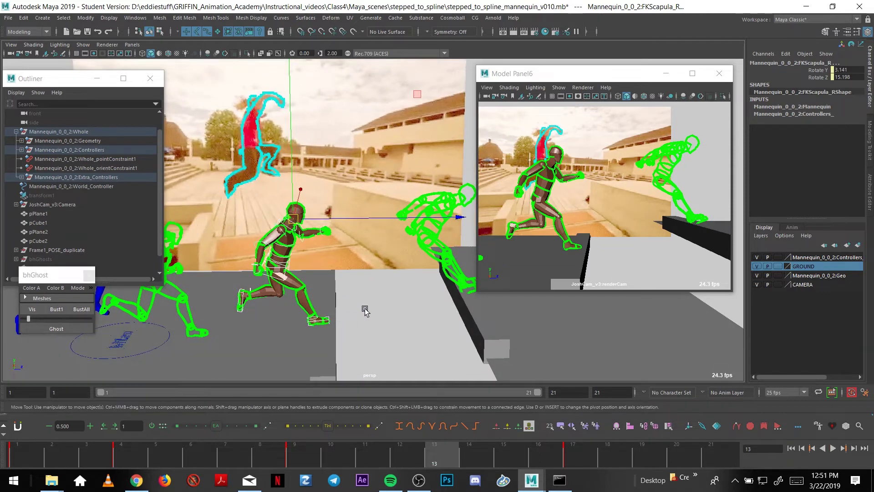
pyautogui.hotkey('alt', '.')
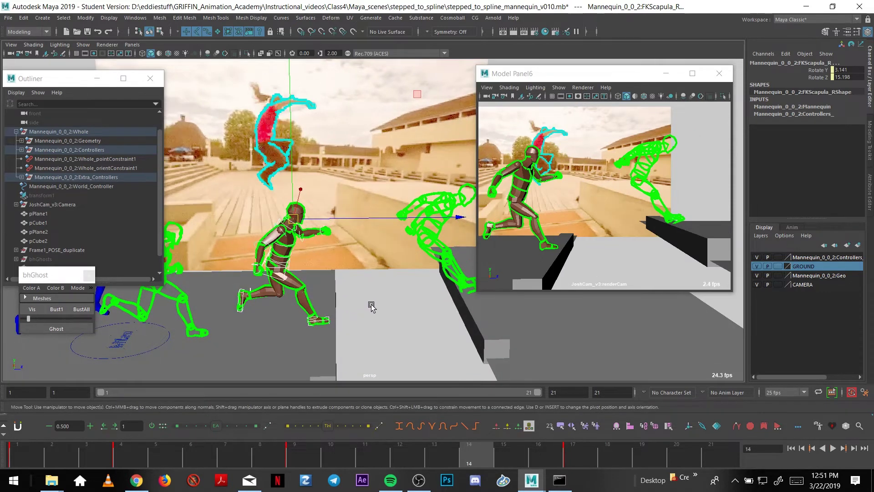
pyautogui.hotkey('alt', ',')
pyautogui.keyDown('alt'); pyautogui.moveTo(368, 290); pyautogui.dragTo(365, 286); pyautogui.keyUp('alt')
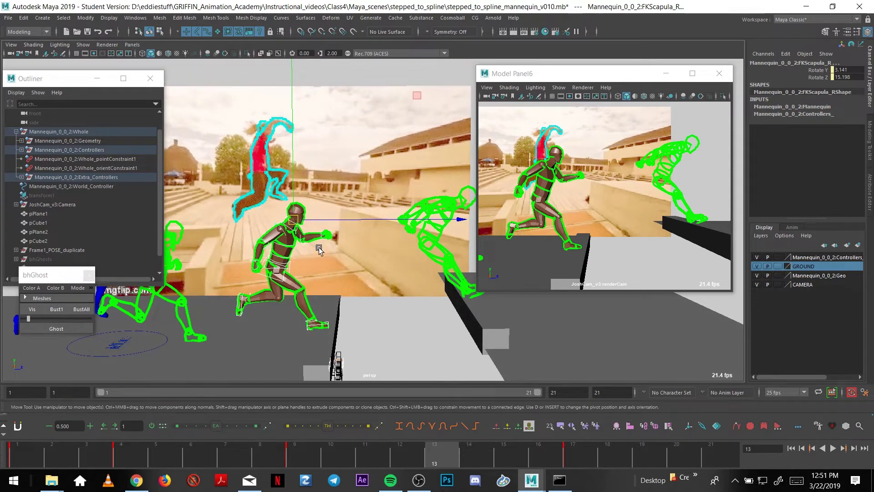
# Key all the selected controls at frame 13 and set the keys from frame 13 to 17 to stepped tangents.
pyautogui.keyDown('alt'); pyautogui.moveTo(318, 250); pyautogui.dragTo(329, 247); pyautogui.keyUp('alt')
pyautogui.press('g')
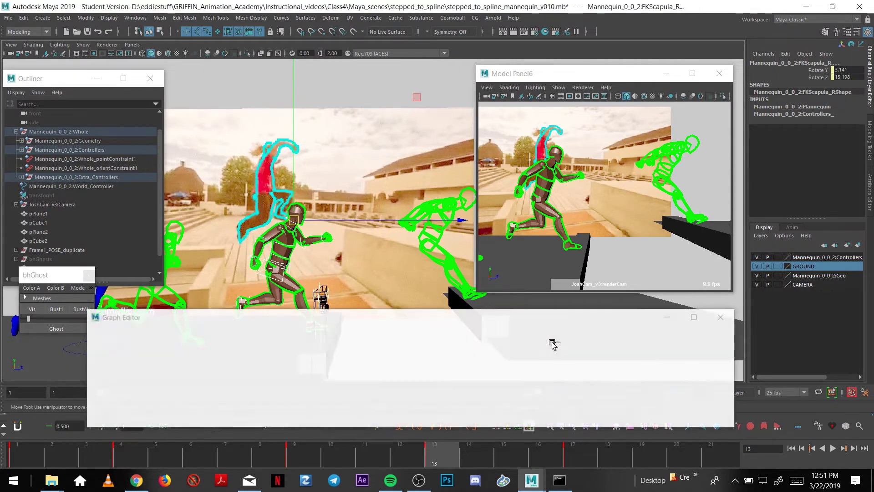
pyautogui.moveTo(696, 417); pyautogui.dragTo(567, 373)
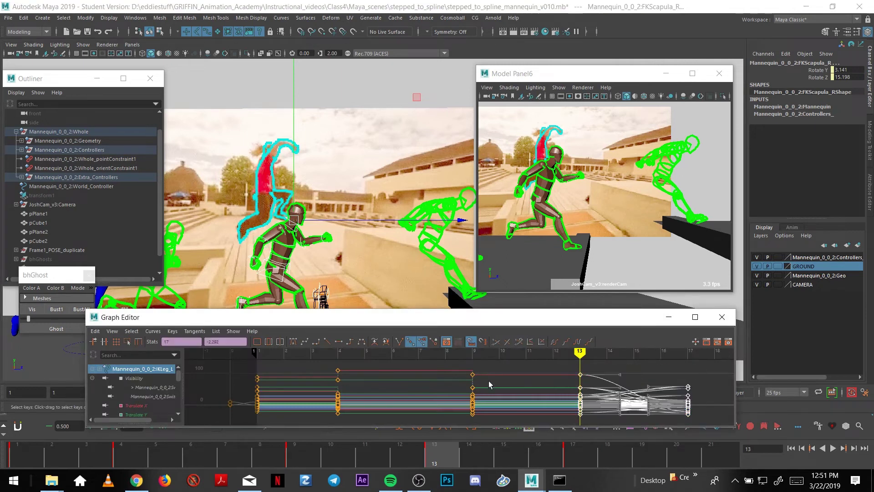
pyautogui.click(351, 342)
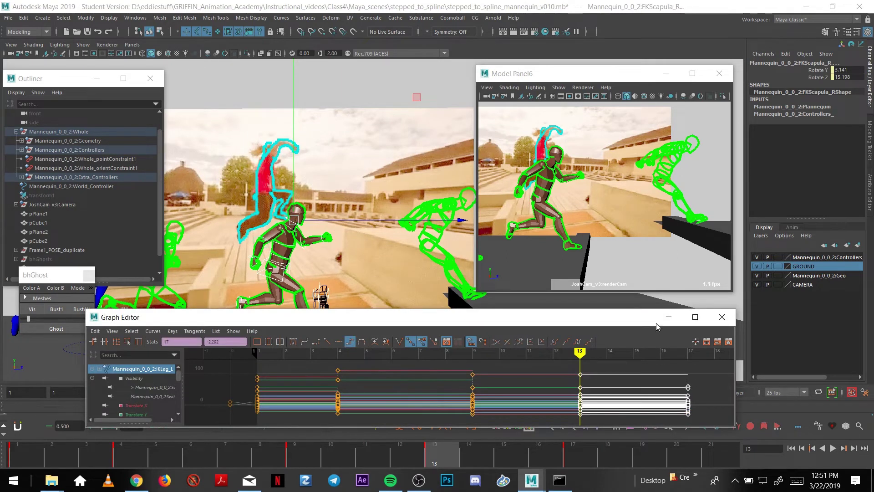
pyautogui.click(721, 318)
# Move the body center and both leg IK controls together up and forward over the gap, bringing IKLeg_L to Translate Y 14.371 and Z 35.018.
pyautogui.scroll(3, 331, 264)
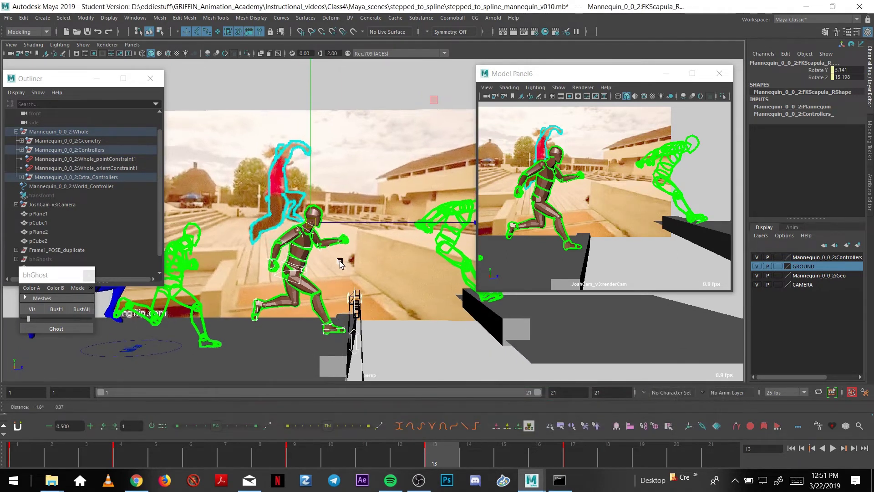
pyautogui.click(303, 285)
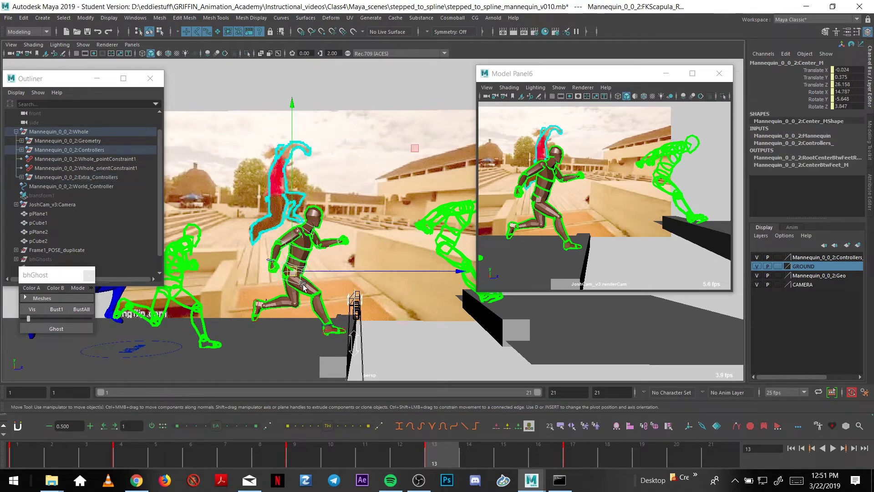
pyautogui.click(324, 335)
pyautogui.click(257, 317)
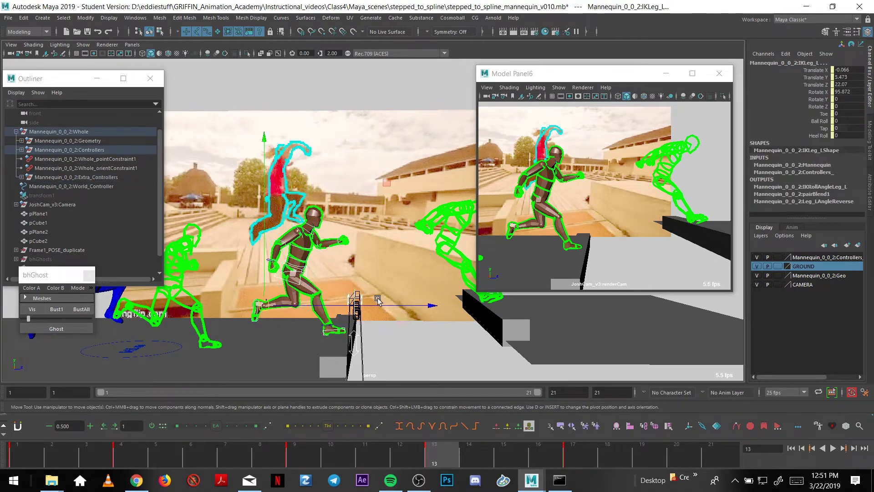
pyautogui.moveTo(358, 314); pyautogui.dragTo(323, 205)
pyautogui.keyDown('alt'); pyautogui.moveTo(356, 270); pyautogui.dragTo(350, 272, button='middle'); pyautogui.keyUp('alt')
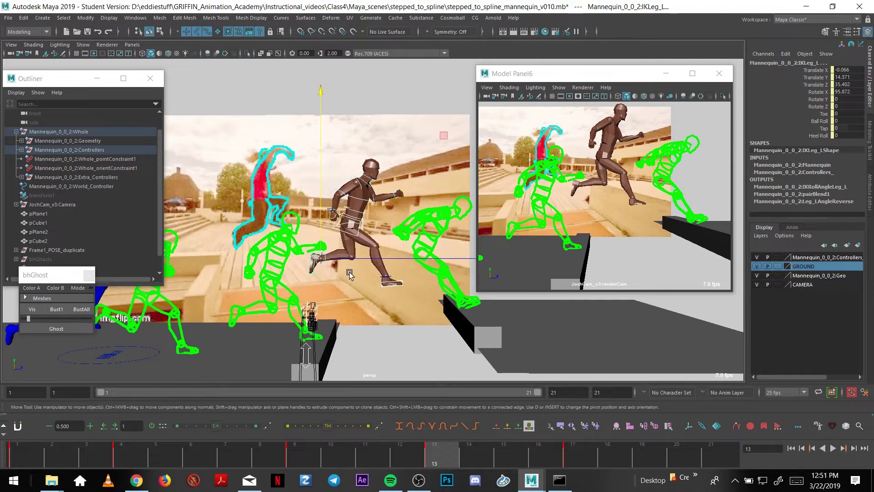
pyautogui.moveTo(366, 261); pyautogui.dragTo(333, 229)
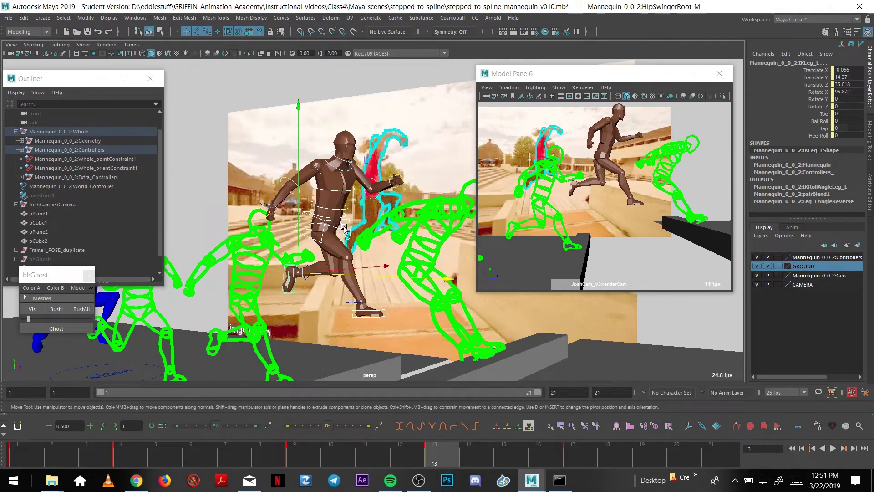
# Reset the hip swinger control's X, Y and Z rotations to 0 at frame 13.
pyautogui.click(341, 235)
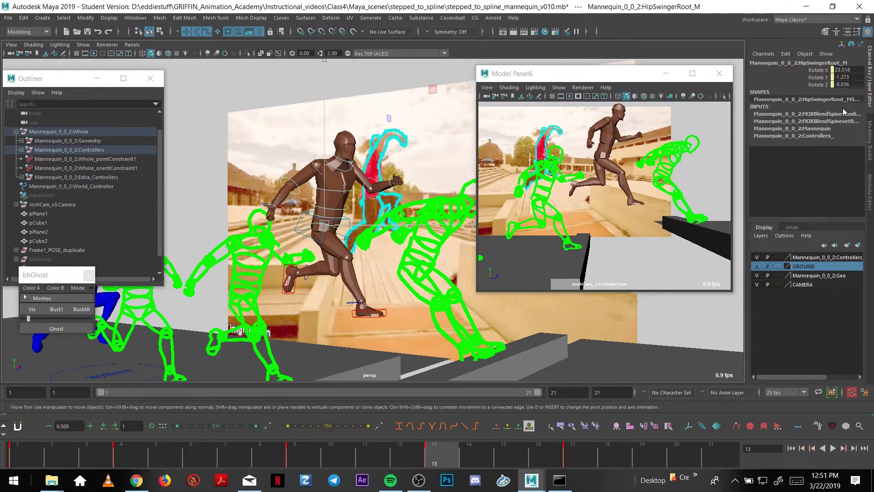
pyautogui.write('0')
pyautogui.press('Return')
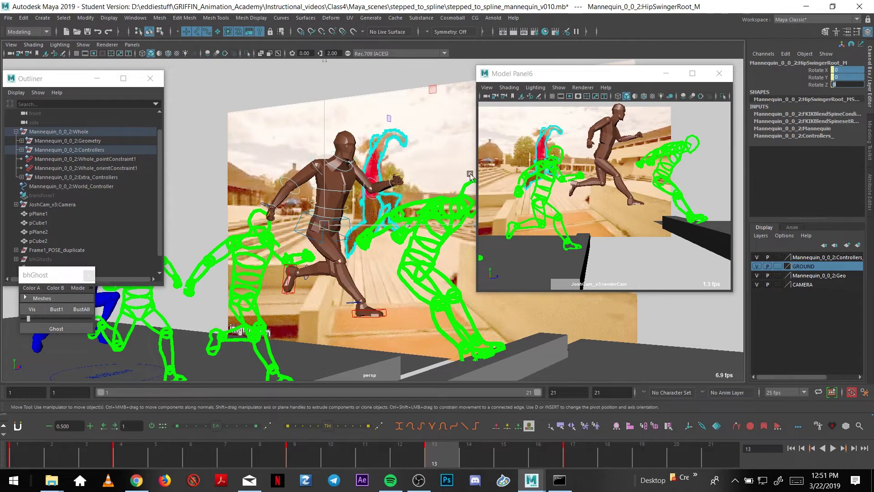
# Rotate the right leg IK control to Rotate X 66.192 so the toes point down, with the foot at Translate Z 35.733.
pyautogui.keyDown('alt'); pyautogui.moveTo(394, 301); pyautogui.dragTo(342, 284); pyautogui.keyUp('alt')
pyautogui.click(397, 304)
pyautogui.press('e')
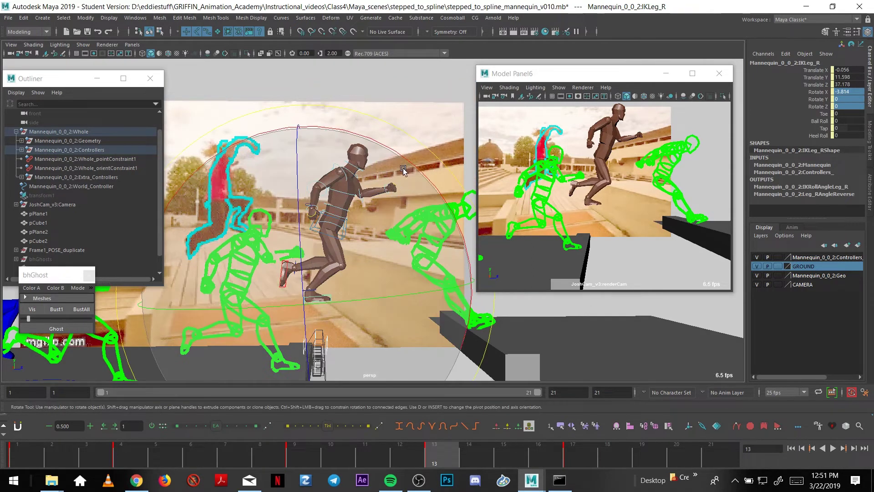
pyautogui.moveTo(469, 228); pyautogui.dragTo(332, 290)
pyautogui.press('w')
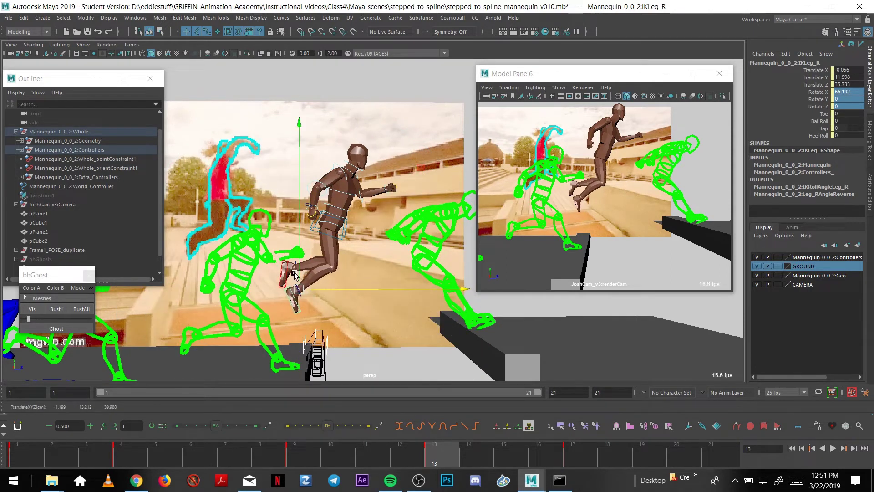
# Move the left leg IK control forward in front of the body and rotate the foot flat to Rotate X -2.704.
pyautogui.moveTo(302, 265); pyautogui.dragTo(396, 269)
pyautogui.click(317, 273)
pyautogui.press('e')
pyautogui.moveTo(443, 127); pyautogui.dragTo(302, 222)
# Rotate the chest control to adjust the upper body's tilt and twist in the mid-air pose.
pyautogui.scroll(4, 305, 226)
pyautogui.click(295, 196)
pyautogui.press('e')
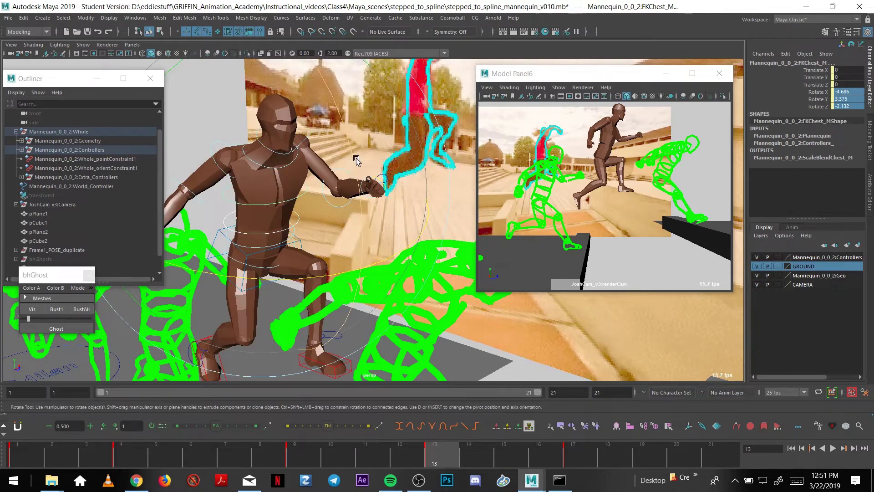
pyautogui.moveTo(351, 159); pyautogui.dragTo(419, 169)
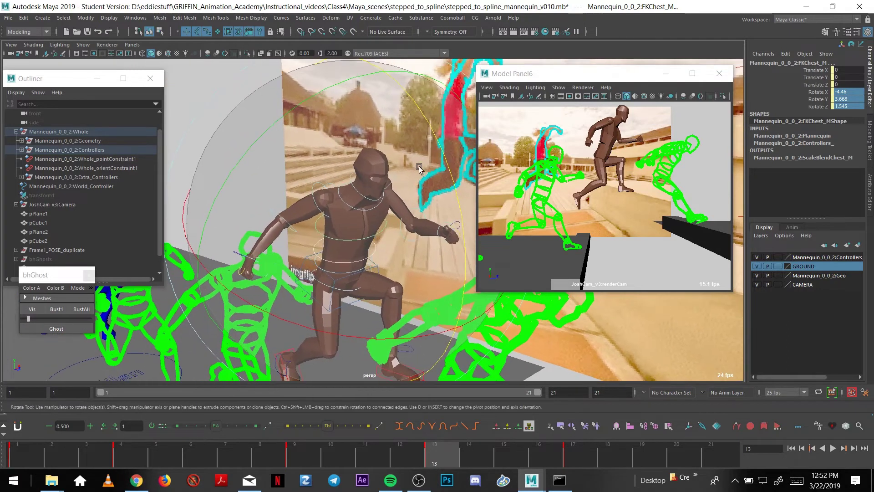
pyautogui.keyDown('alt'); pyautogui.moveTo(381, 190); pyautogui.dragTo(327, 226); pyautogui.keyUp('alt')
pyautogui.click(327, 231)
pyautogui.press('w')
pyautogui.press('e')
pyautogui.press('w')
# Rotate the right shoulder control to swing the trailing right arm forward past the torso.
pyautogui.click(302, 180)
pyautogui.press('e')
pyautogui.keyDown('alt'); pyautogui.moveTo(353, 255); pyautogui.dragTo(339, 249); pyautogui.keyUp('alt')
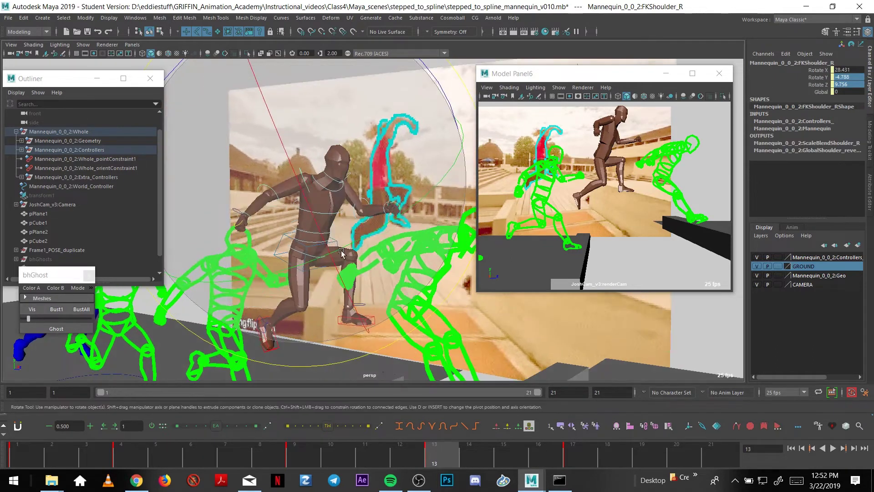
pyautogui.moveTo(310, 302); pyautogui.dragTo(391, 250)
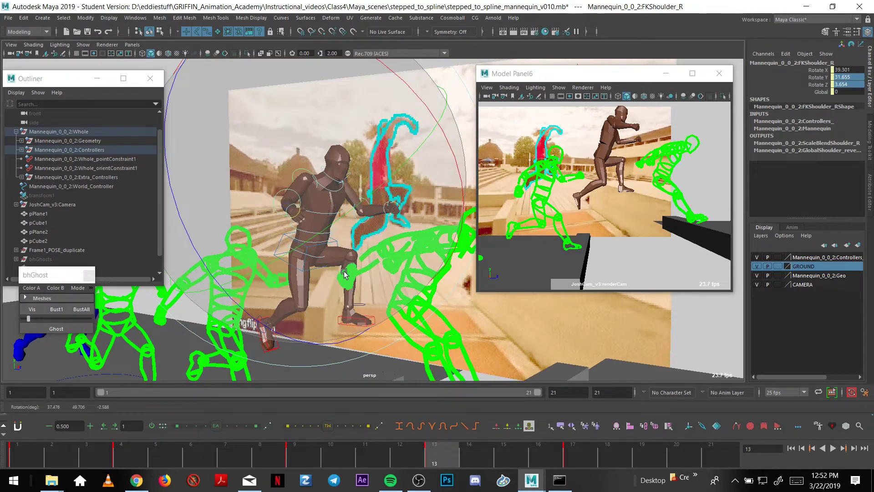
pyautogui.moveTo(343, 270); pyautogui.dragTo(305, 233)
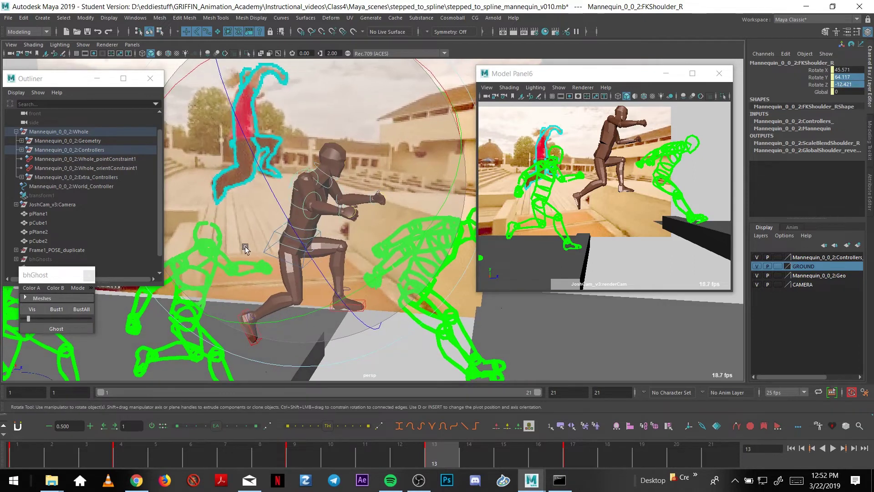
pyautogui.moveTo(245, 247); pyautogui.dragTo(276, 158)
pyautogui.moveTo(314, 197)
pyautogui.keyDown('alt'); pyautogui.mouseDown()
pyautogui.moveTo(301, 205)
pyautogui.moveTo(273, 176)
pyautogui.moveTo(290, 253)
pyautogui.moveTo(314, 237)
pyautogui.moveTo(400, 215)
pyautogui.moveTo(417, 149)
pyautogui.moveTo(407, 202)
pyautogui.moveTo(397, 209)
pyautogui.moveTo(374, 214)
pyautogui.moveTo(321, 193)
pyautogui.mouseUp(); pyautogui.keyUp('alt')
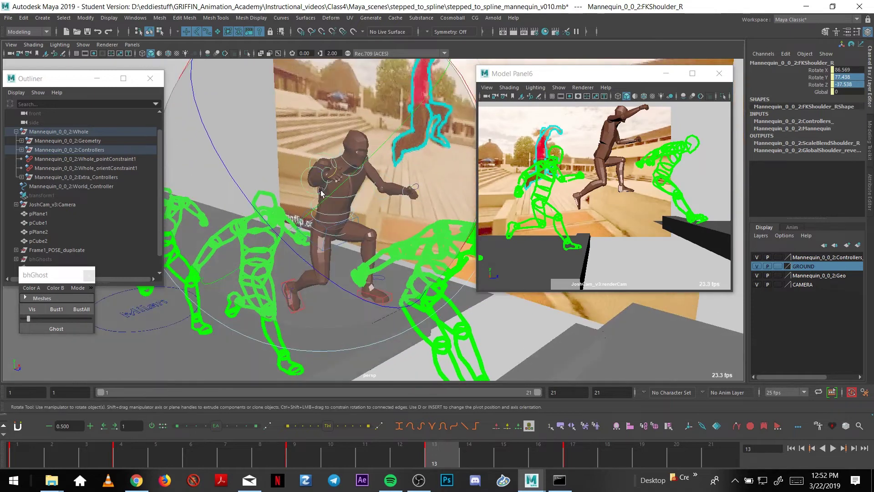
pyautogui.moveTo(222, 208); pyautogui.dragTo(305, 257)
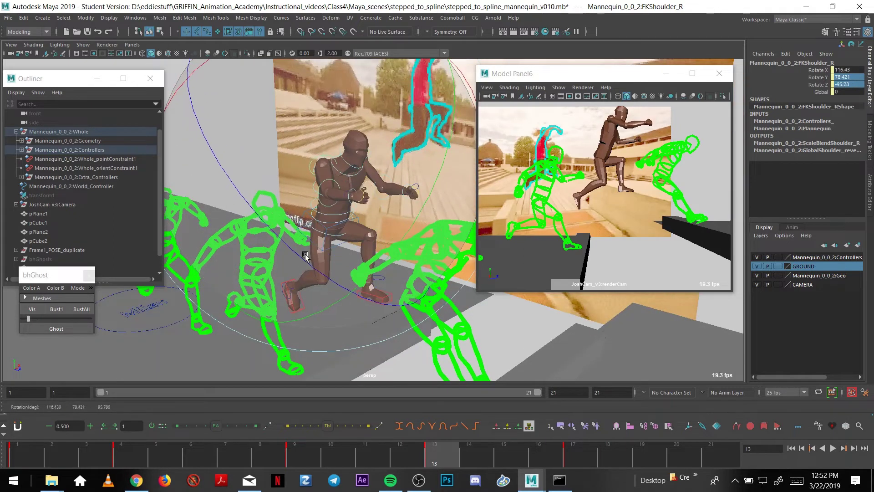
pyautogui.click(432, 444)
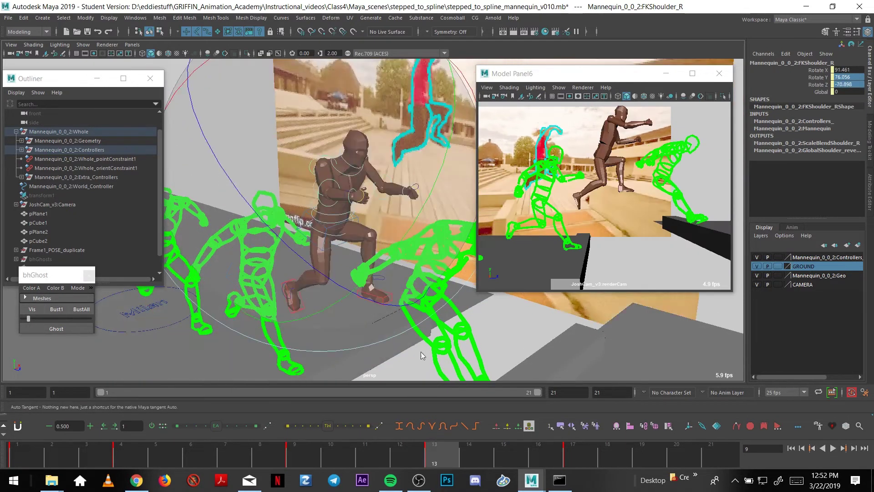
# Raise the right upper arm to head height, rotating the shoulder to about X 334.7, Y 19.9 and Z -247.9.
pyautogui.keyDown('alt'); pyautogui.moveTo(334, 233); pyautogui.dragTo(348, 203); pyautogui.keyUp('alt')
pyautogui.moveTo(260, 176); pyautogui.dragTo(281, 125)
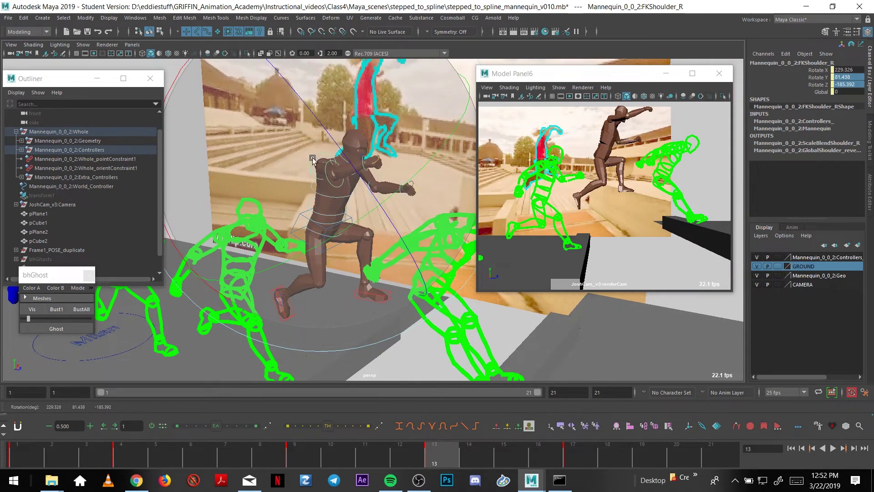
pyautogui.keyDown('alt'); pyautogui.moveTo(294, 207); pyautogui.dragTo(303, 123); pyautogui.keyUp('alt')
pyautogui.moveTo(272, 180); pyautogui.dragTo(395, 182)
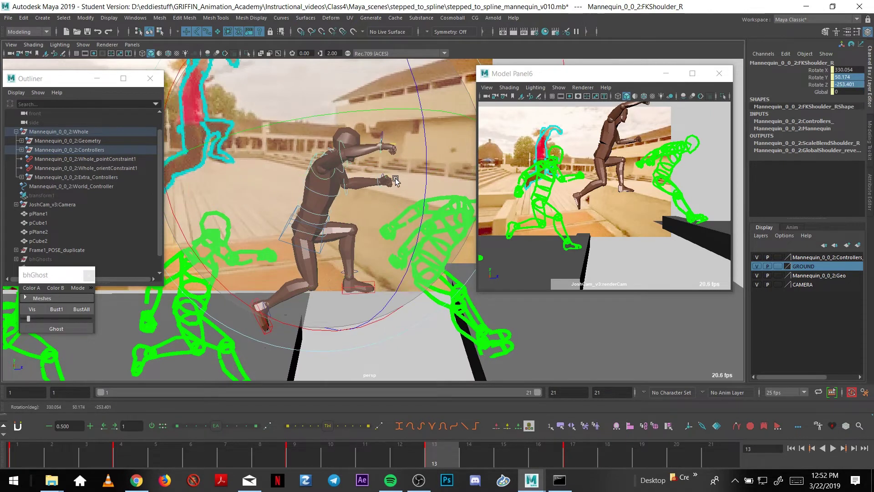
pyautogui.keyDown('alt'); pyautogui.moveTo(340, 223); pyautogui.dragTo(307, 148); pyautogui.keyUp('alt')
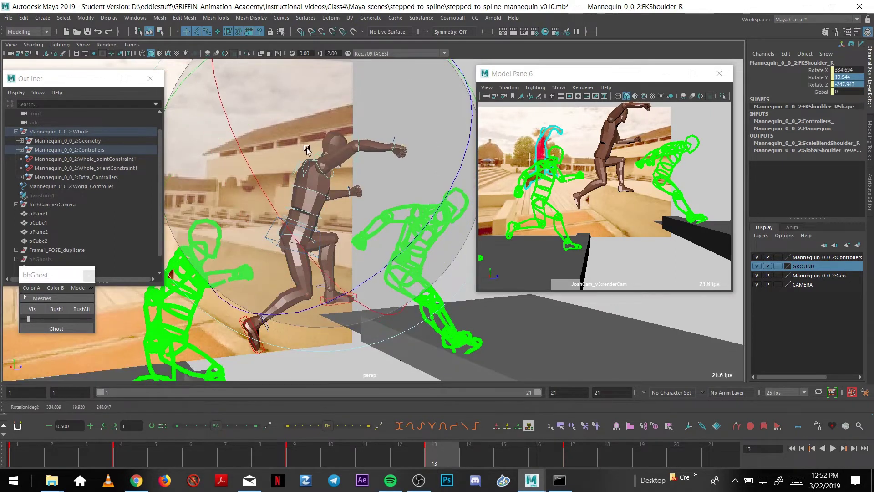
# Bend the right elbow to Rotate Y 51.919 and scrub between frames 9 and 13 to check the arm swing.
pyautogui.press('w')
pyautogui.click(372, 150)
pyautogui.press('e')
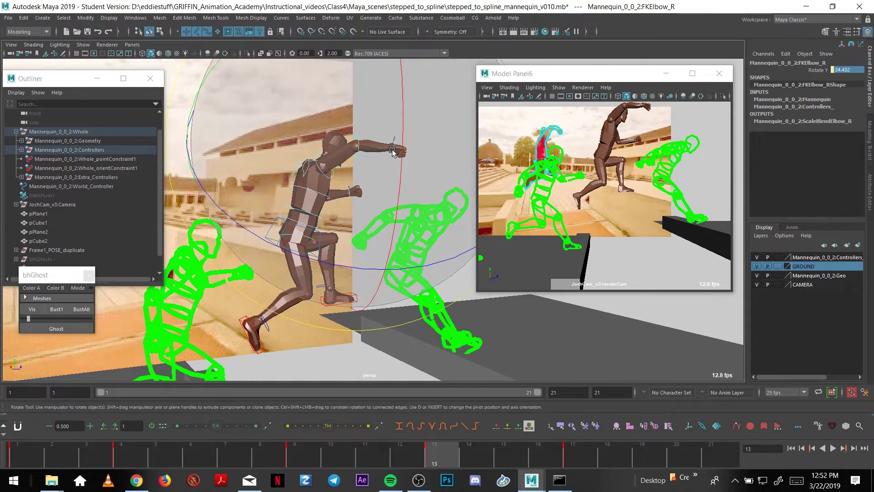
pyautogui.keyDown('alt'); pyautogui.moveTo(340, 103); pyautogui.dragTo(346, 104); pyautogui.keyUp('alt')
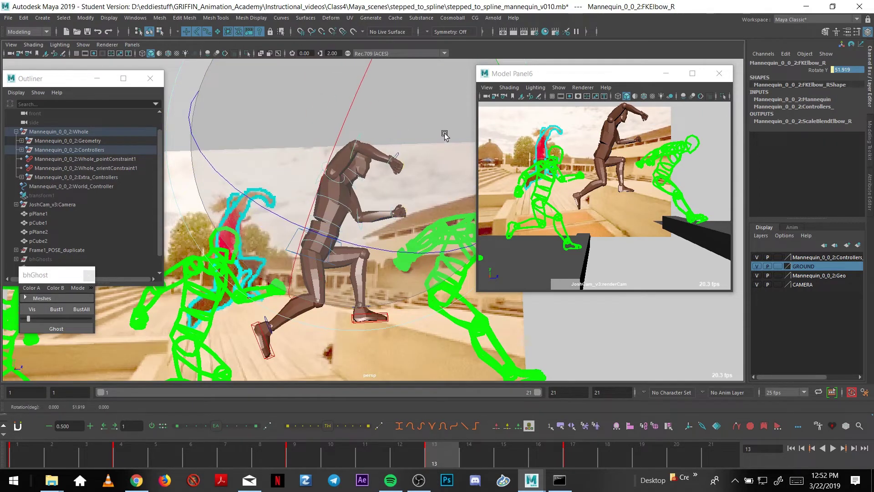
pyautogui.press('w')
pyautogui.press(',')
pyautogui.moveTo(298, 452); pyautogui.dragTo(447, 445)
# Rotate the left shoulder control to X 91.432, Y 42.707 and Z -66.031 to lift the left forearm in front of the chest.
pyautogui.keyDown('alt'); pyautogui.moveTo(383, 326); pyautogui.dragTo(392, 187); pyautogui.keyUp('alt')
pyautogui.keyDown('alt'); pyautogui.moveTo(418, 196); pyautogui.dragTo(349, 224); pyautogui.keyUp('alt')
pyautogui.click(362, 222)
pyautogui.click(366, 209)
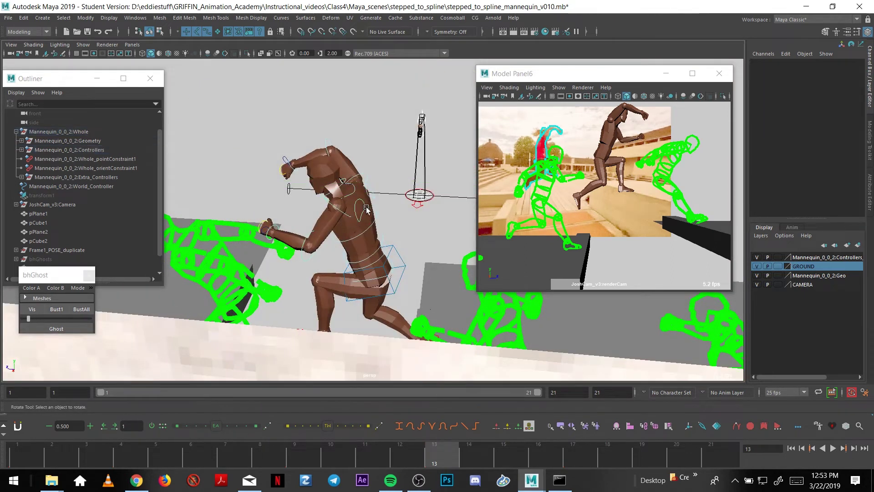
pyautogui.click(350, 218)
pyautogui.moveTo(450, 222); pyautogui.dragTo(449, 242)
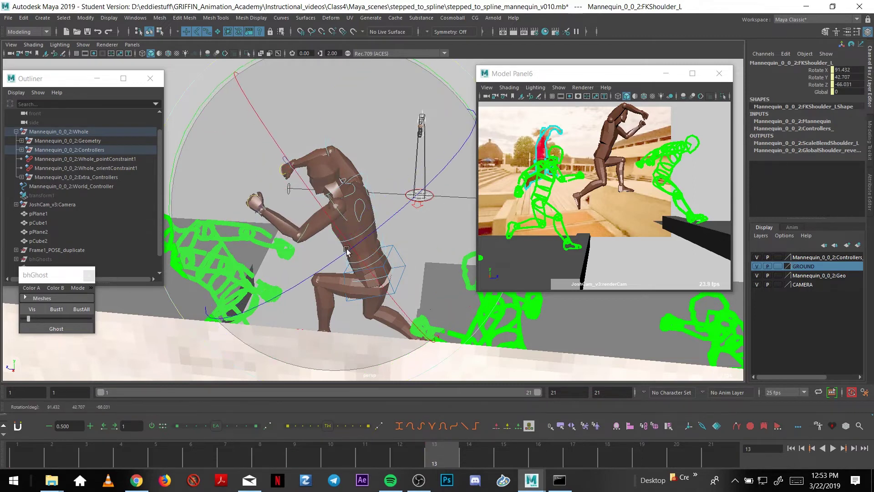
pyautogui.keyDown('alt'); pyautogui.moveTo(394, 244); pyautogui.dragTo(319, 223); pyautogui.keyUp('alt')
pyautogui.press('w')
# Rotate the left scapula control down to Rotate Z 22.42.
pyautogui.keyDown('alt'); pyautogui.moveTo(319, 223); pyautogui.dragTo(334, 220, button='right'); pyautogui.keyUp('alt')
pyautogui.click(345, 224)
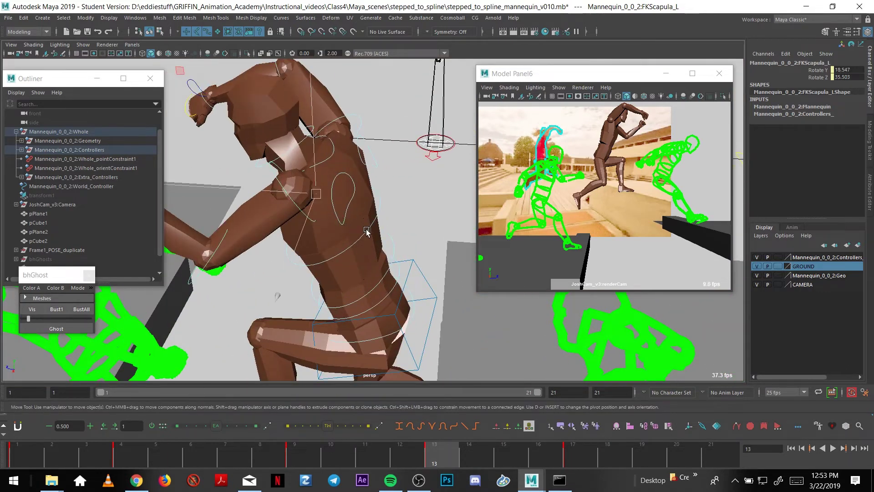
pyautogui.keyDown('alt'); pyautogui.moveTo(366, 231); pyautogui.dragTo(385, 187); pyautogui.keyUp('alt')
pyautogui.press('e')
pyautogui.moveTo(387, 234); pyautogui.dragTo(391, 250)
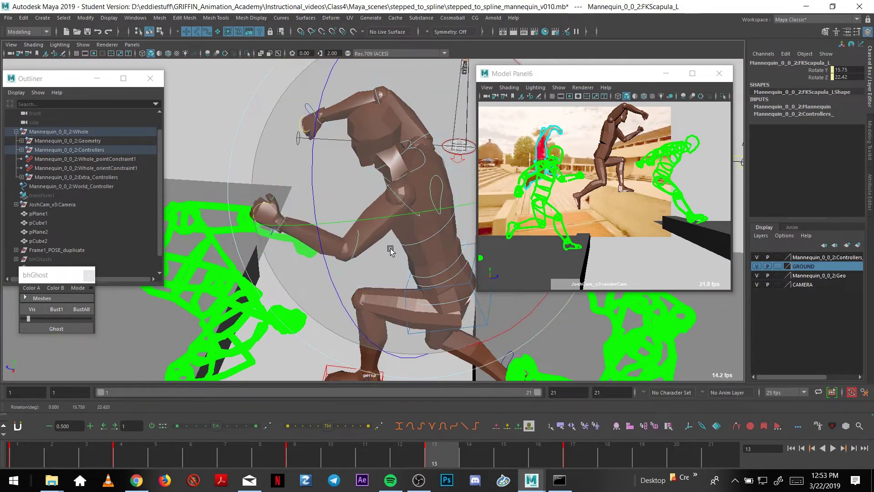
# Refine the right shoulder's rotation so the raised right arm reaches forward alongside the left arm.
pyautogui.click(367, 244)
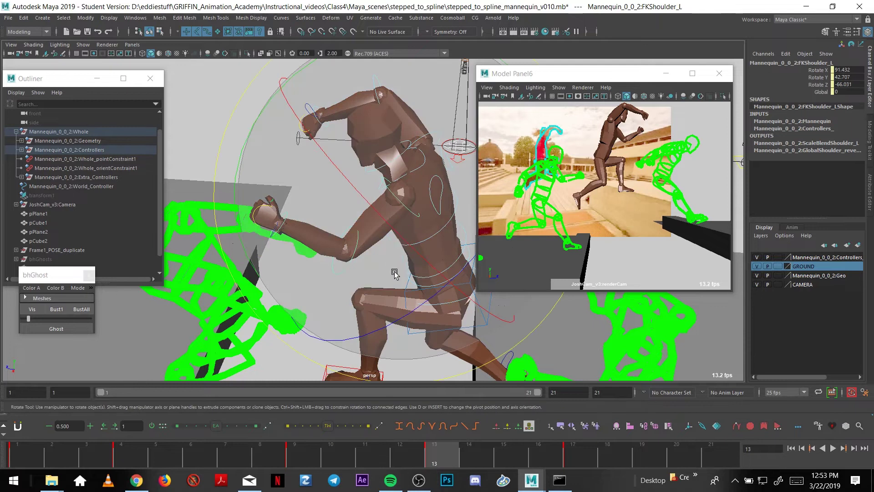
pyautogui.keyDown('alt'); pyautogui.moveTo(442, 266); pyautogui.dragTo(313, 145); pyautogui.keyUp('alt')
pyautogui.press('e')
pyautogui.click(360, 225)
pyautogui.click(307, 174)
pyautogui.moveTo(376, 211); pyautogui.dragTo(390, 194)
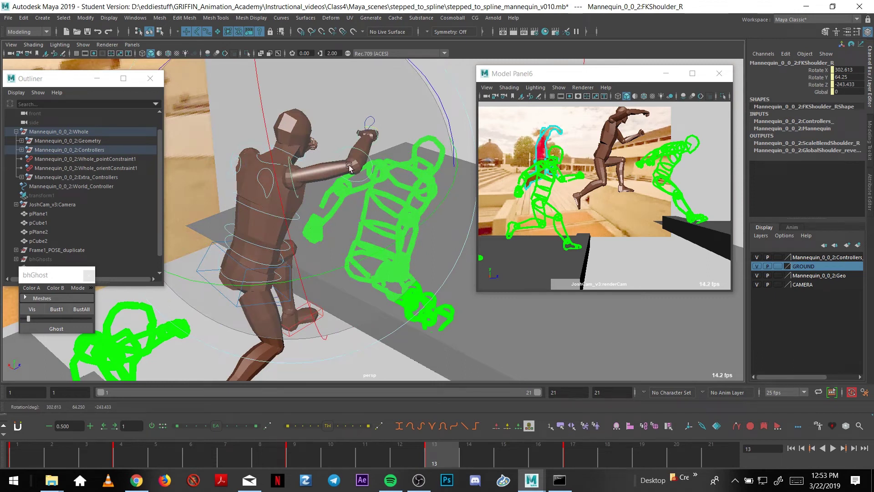
pyautogui.moveTo(370, 222)
pyautogui.mouseDown()
pyautogui.moveTo(380, 224)
pyautogui.moveTo(364, 218)
pyautogui.moveTo(367, 209)
pyautogui.moveTo(337, 258)
pyautogui.moveTo(363, 190)
pyautogui.moveTo(372, 260)
pyautogui.moveTo(400, 263)
pyautogui.moveTo(365, 243)
pyautogui.moveTo(365, 233)
pyautogui.mouseUp()
pyautogui.press('w')
# Compare the feet with the frame 9 takeoff pose and move the right leg IK control back to Translate Z 35.681 at frame 13.
pyautogui.click(393, 266)
pyautogui.keyDown('alt'); pyautogui.moveTo(324, 282); pyautogui.dragTo(323, 309); pyautogui.keyUp('alt')
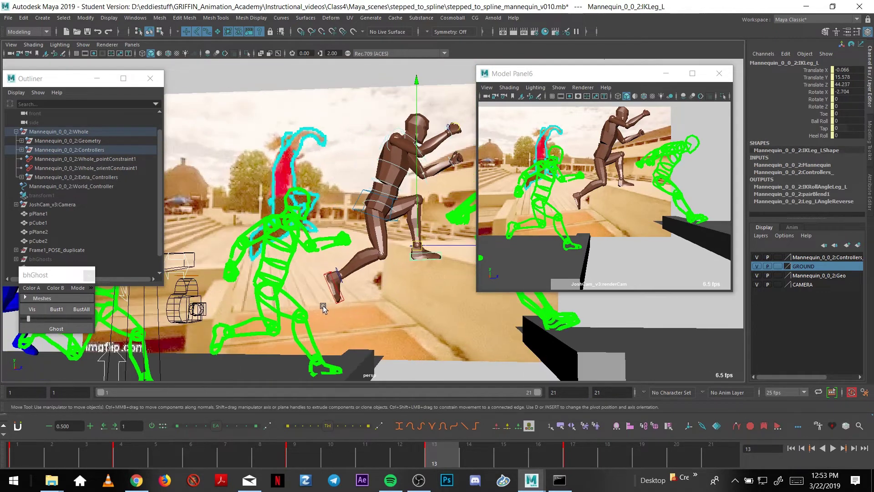
pyautogui.click(340, 303)
pyautogui.press(',')
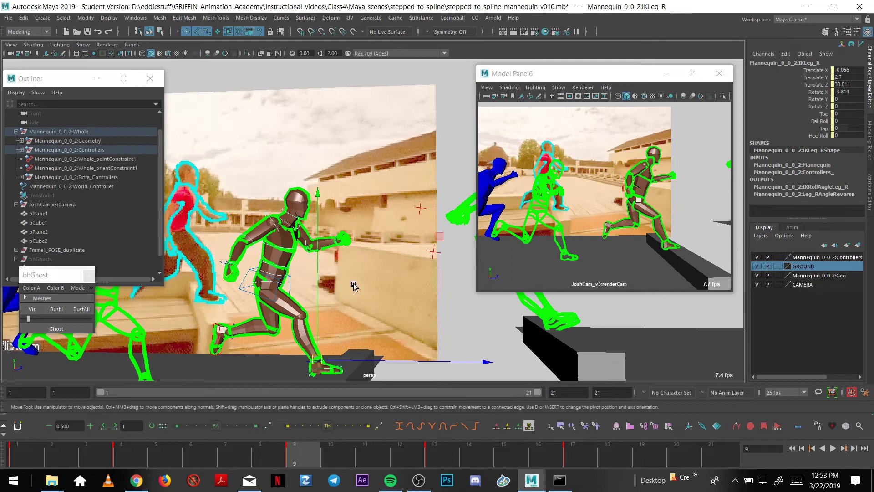
pyautogui.press('.')
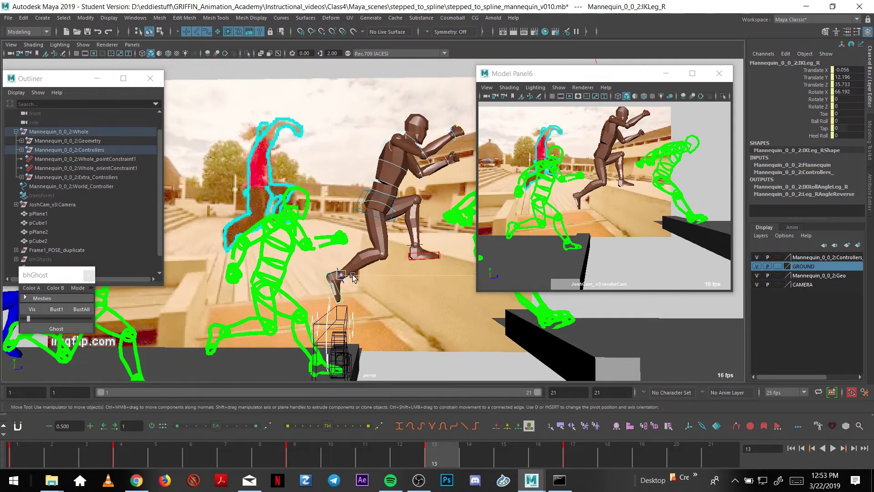
pyautogui.moveTo(353, 278); pyautogui.dragTo(352, 275)
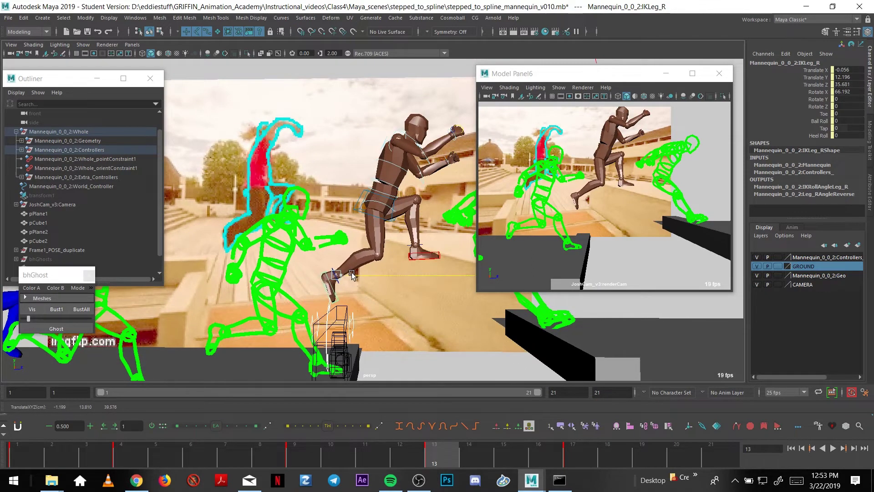
pyautogui.press('e')
# Move the body center to Translate Y 9.116 and Z 39.263, and raise the right foot to Translate Y 12.979 and Z 35.213.
pyautogui.click(388, 213)
pyautogui.moveTo(388, 213)
pyautogui.keyDown('alt'); pyautogui.mouseDown()
pyautogui.moveTo(405, 194)
pyautogui.moveTo(397, 216)
pyautogui.mouseUp(); pyautogui.keyUp('alt')
pyautogui.press('w')
pyautogui.keyDown('alt'); pyautogui.moveTo(314, 233); pyautogui.dragTo(338, 230); pyautogui.keyUp('alt')
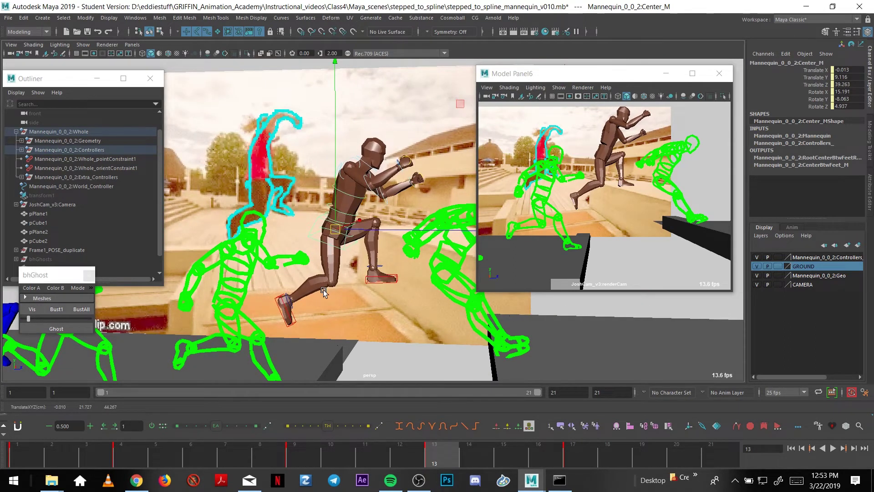
pyautogui.click(295, 324)
pyautogui.moveTo(294, 309); pyautogui.dragTo(292, 293)
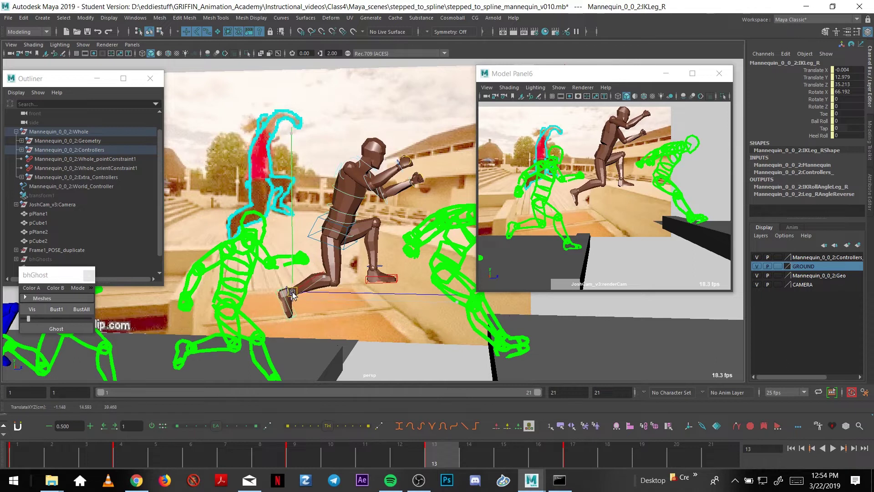
# Rotate the hip swinger control to Rotate Z -17.147.
pyautogui.click(340, 235)
pyautogui.press('e')
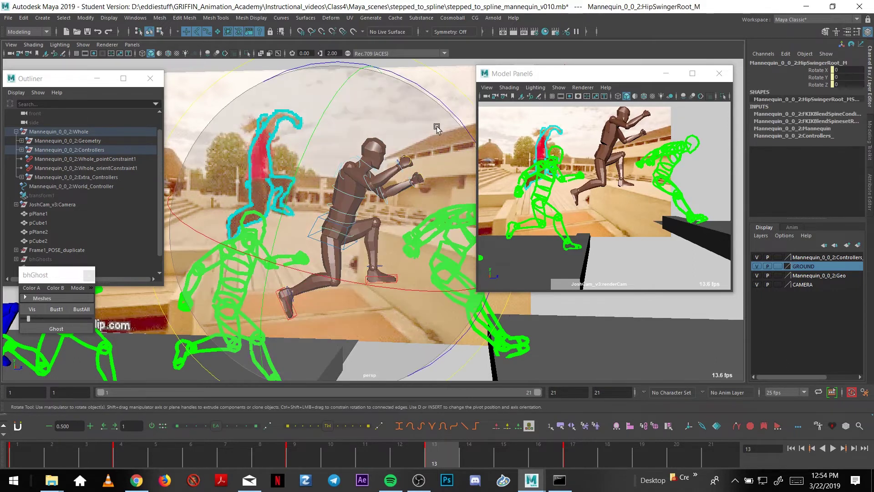
pyautogui.moveTo(450, 118); pyautogui.dragTo(397, 84)
pyautogui.press('w')
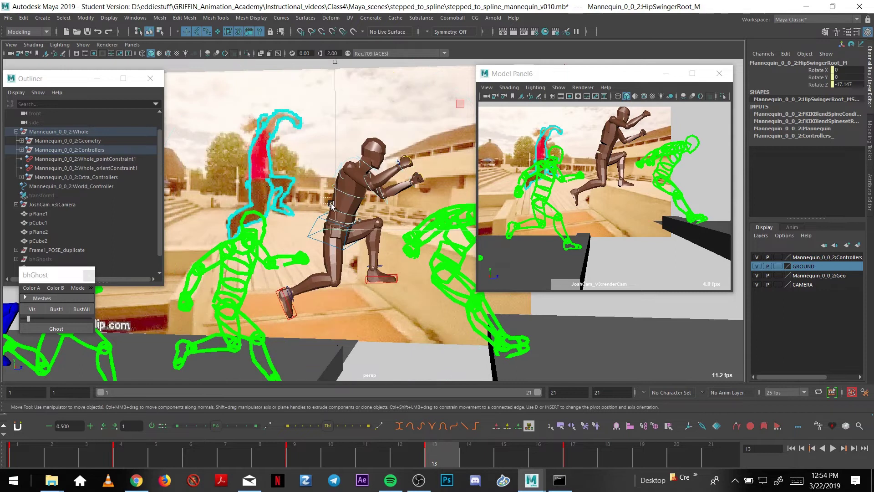
# Rotate the mid-back FK control to X 2.683, Y -5.548 and Z 18.447 to counter the hip rotation.
pyautogui.click(356, 209)
pyautogui.press('e')
pyautogui.moveTo(441, 104); pyautogui.dragTo(453, 90)
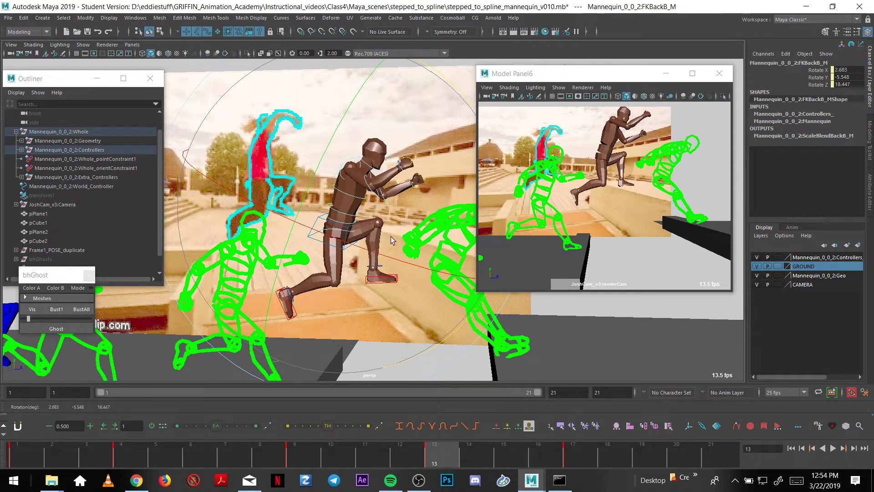
pyautogui.press('w')
# Scrub between frames 9 and 16 to compare the mid-air pose with the takeoff pose and the reference footage.
pyautogui.keyDown('alt'); pyautogui.moveTo(391, 241); pyautogui.dragTo(329, 239); pyautogui.keyUp('alt')
pyautogui.keyDown('alt'); pyautogui.moveTo(319, 194); pyautogui.dragTo(303, 176); pyautogui.keyUp('alt')
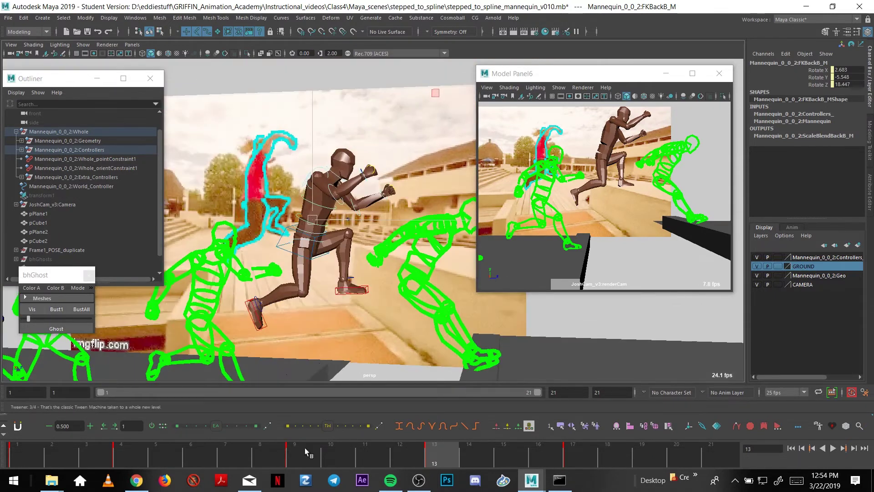
pyautogui.moveTo(304, 447); pyautogui.dragTo(418, 448)
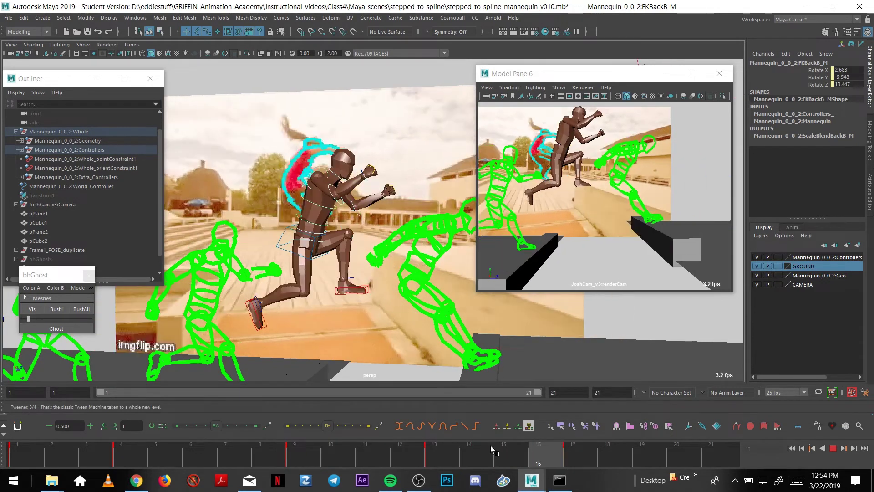
pyautogui.moveTo(490, 445); pyautogui.dragTo(433, 445)
# Rotate the mannequin's right scapula FK control to Rotate Y 6.637 and Rotate Z 23.56 at frame 13.
pyautogui.keyDown('alt'); pyautogui.moveTo(319, 213); pyautogui.dragTo(285, 193); pyautogui.keyUp('alt')
pyautogui.keyDown('alt'); pyautogui.moveTo(288, 158); pyautogui.dragTo(341, 205); pyautogui.keyUp('alt')
pyautogui.click(292, 195)
pyautogui.press('e')
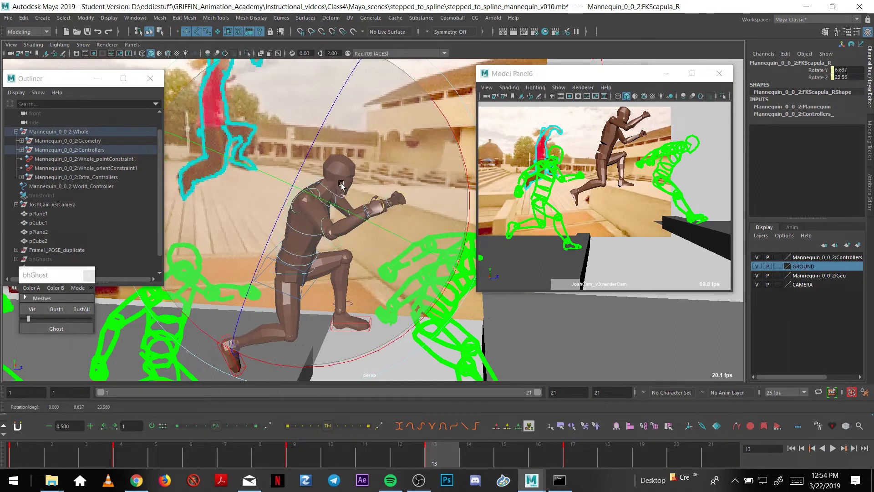
pyautogui.press('w')
# Rotate the head FK control to Rotate Z -2.56.
pyautogui.click(337, 212)
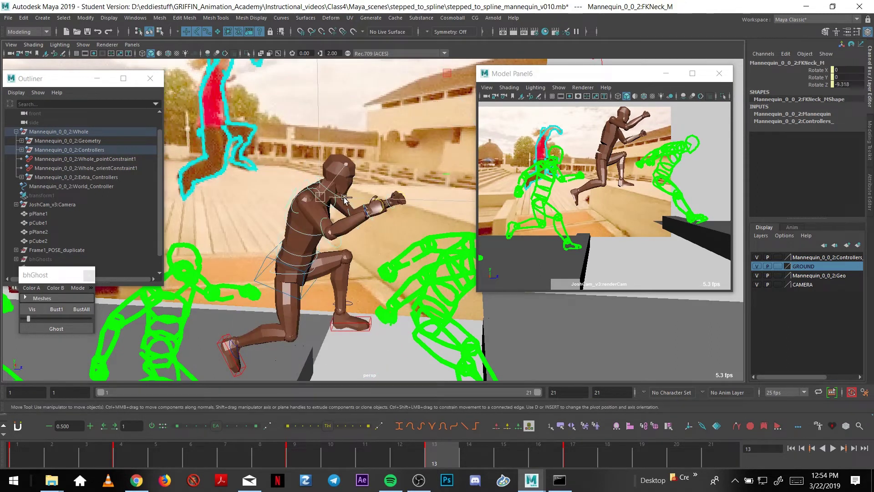
pyautogui.click(346, 195)
pyautogui.press('e')
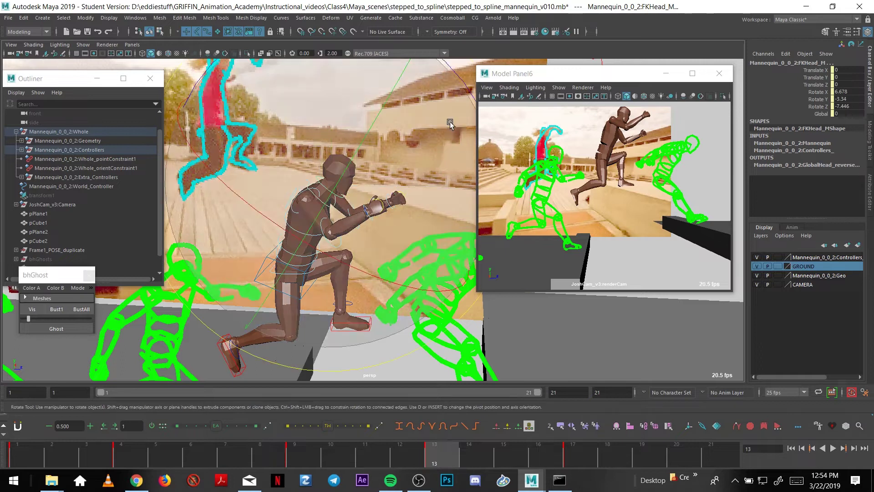
pyautogui.moveTo(488, 102); pyautogui.dragTo(428, 137, button='middle')
pyautogui.press('w')
# Rotate the left shoulder FK control to Rotate X 106.15, Y 58.867 and Z -80.861.
pyautogui.keyDown('alt'); pyautogui.moveTo(241, 191); pyautogui.dragTo(365, 205); pyautogui.keyUp('alt')
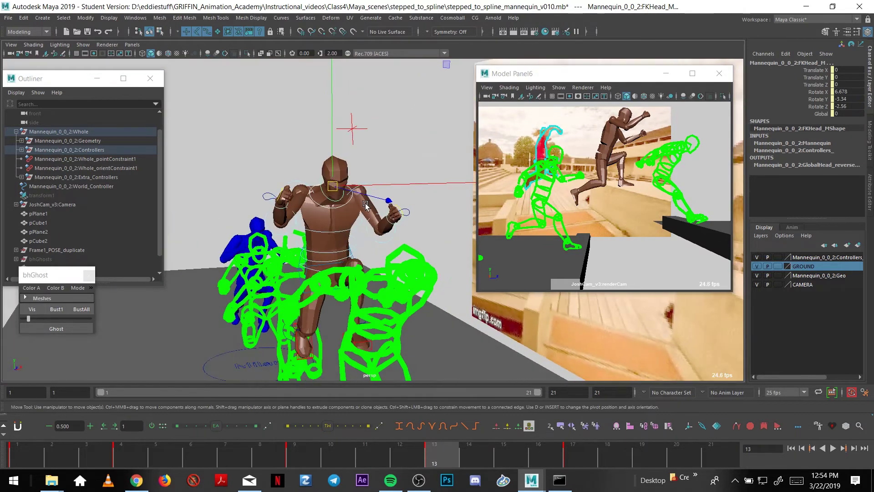
pyautogui.click(375, 191)
pyautogui.press('e')
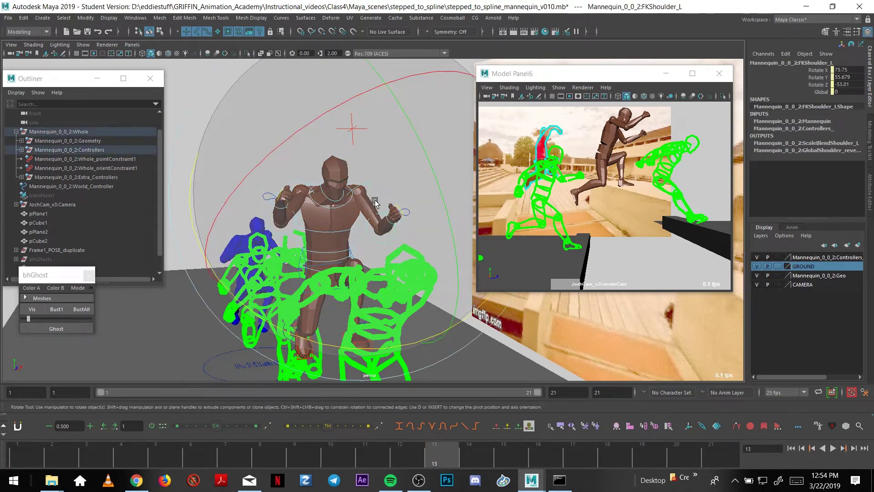
pyautogui.moveTo(380, 169); pyautogui.dragTo(366, 187)
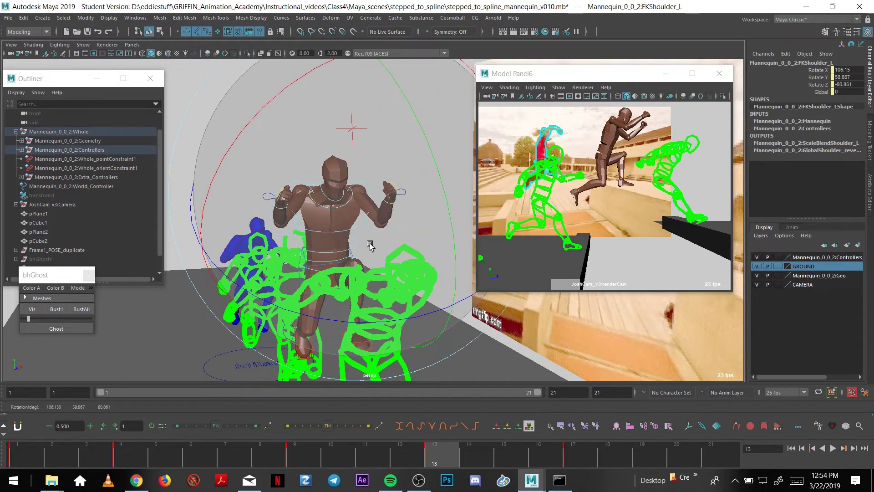
pyautogui.keyDown('alt'); pyautogui.moveTo(370, 245); pyautogui.dragTo(377, 274); pyautogui.keyUp('alt')
# Move the left foot IK control to Translate Y 16.062 and Z 44.736.
pyautogui.press('w')
pyautogui.click(367, 278)
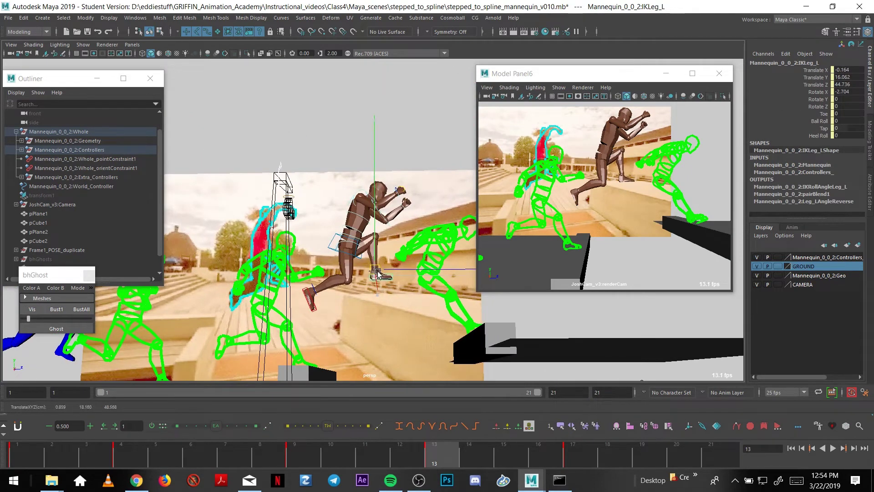
pyautogui.keyDown('alt'); pyautogui.moveTo(392, 304); pyautogui.dragTo(351, 275); pyautogui.keyUp('alt')
# Duplicate the mannequin's Geometry group at frame 13 and unparent the copy from the rig.
pyautogui.click(96, 140)
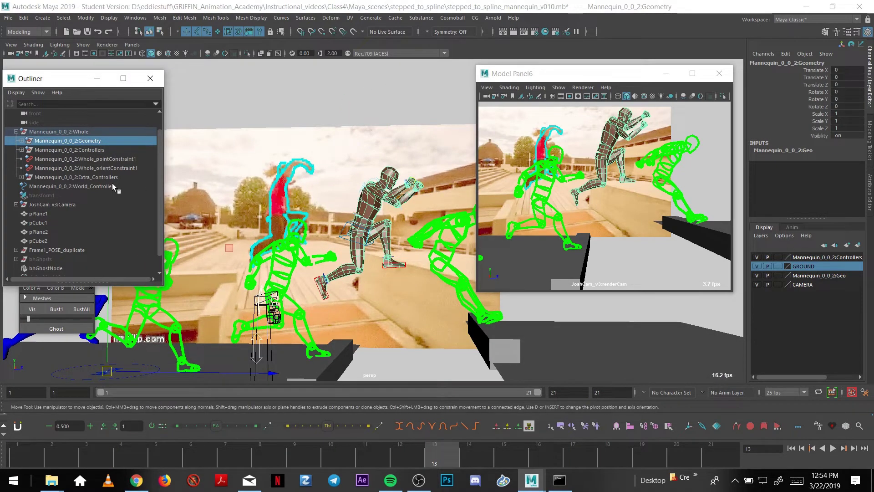
pyautogui.hotkey('ctrl', 'd')
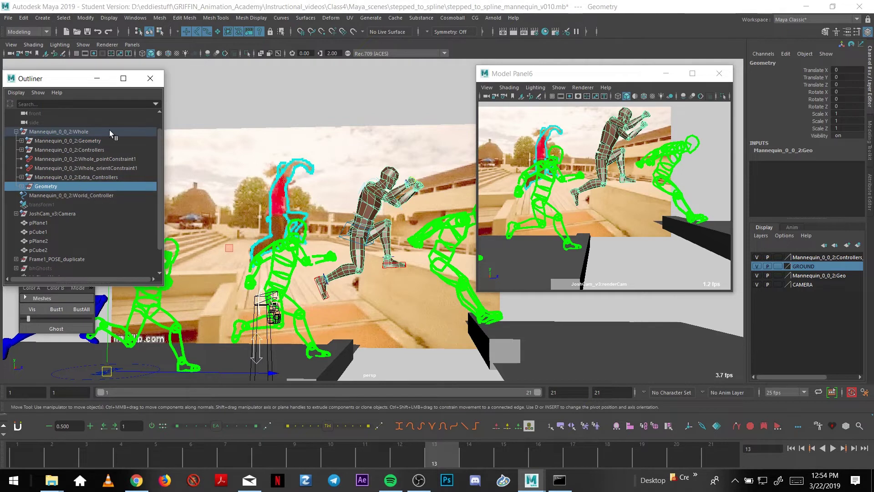
pyautogui.hotkey('shift', 'p')
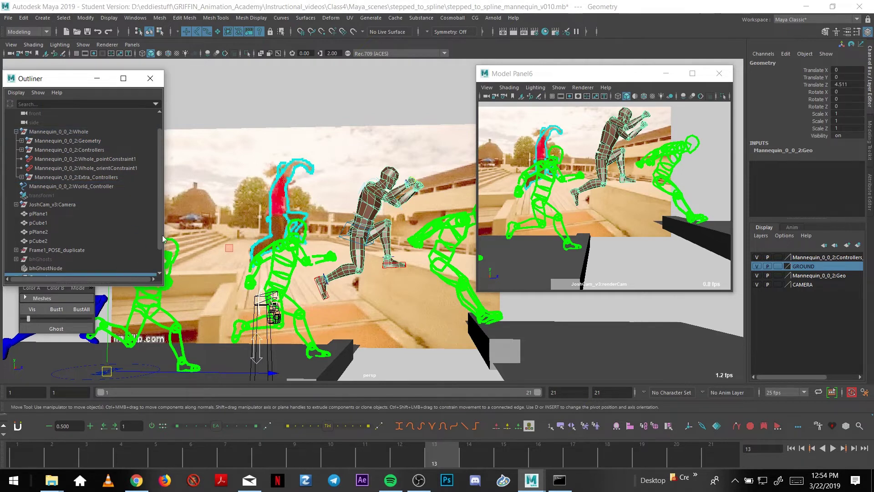
# Rename the duplicated Geometry group Frame13_Pose.
pyautogui.scroll(-2, 158, 242)
pyautogui.doubleClick(120, 250)
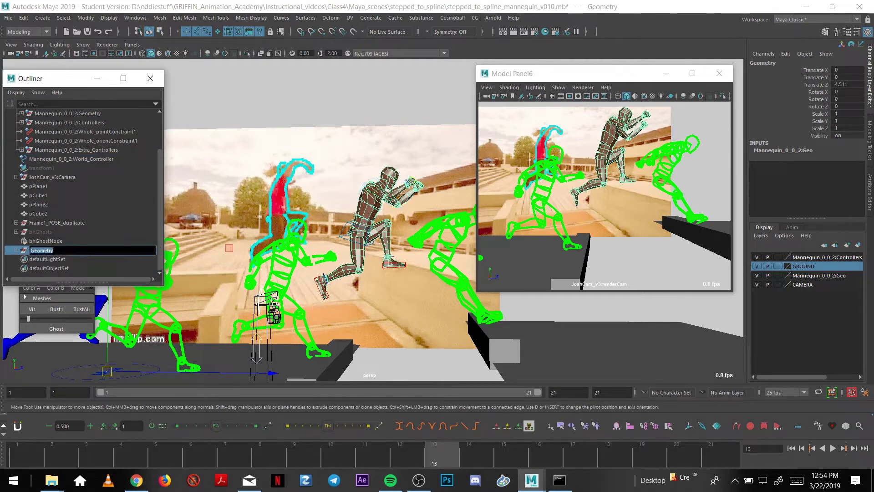
pyautogui.write('Frame13_Pose')
pyautogui.press('Return')
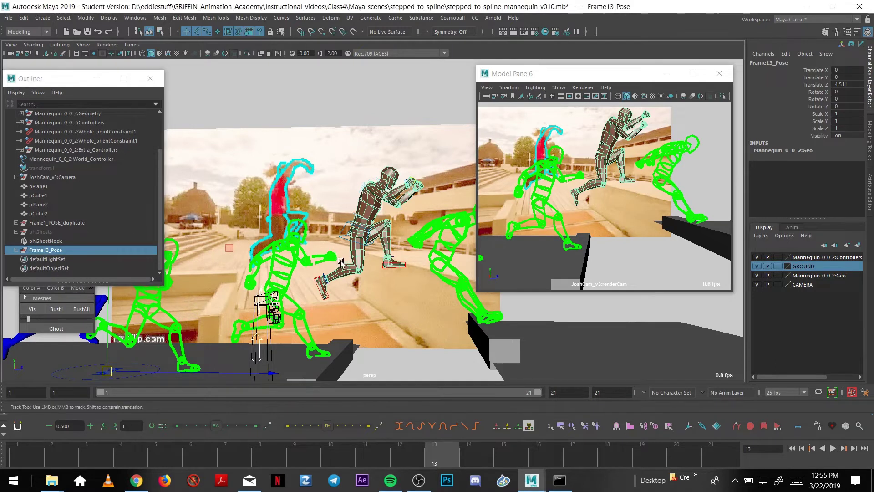
# Go to frame 10 and assign a new Lambert material to the Frame13_Pose group.
pyautogui.keyDown('alt'); pyautogui.moveTo(351, 246); pyautogui.dragTo(332, 257, button='middle'); pyautogui.keyUp('alt')
pyautogui.keyDown('alt'); pyautogui.moveTo(332, 258); pyautogui.dragTo(337, 274, button='right'); pyautogui.keyUp('alt')
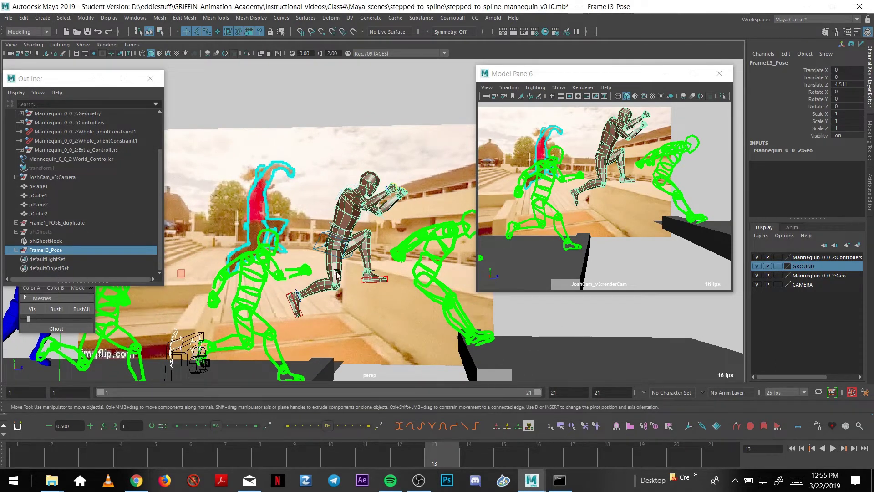
pyautogui.moveTo(430, 454); pyautogui.dragTo(332, 448)
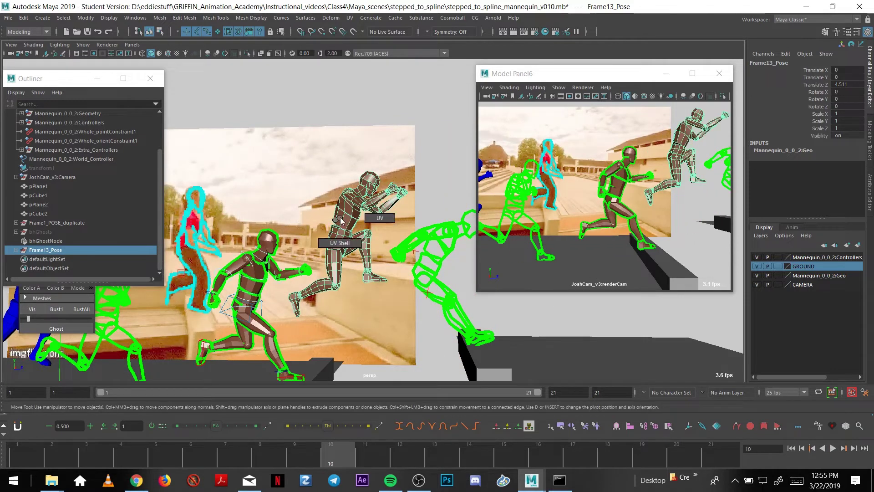
pyautogui.rightClick(338, 220)
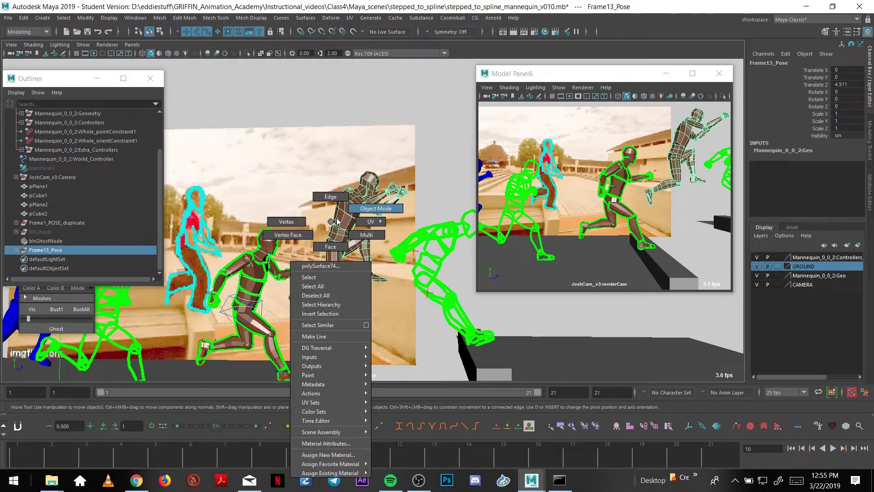
pyautogui.click(337, 454)
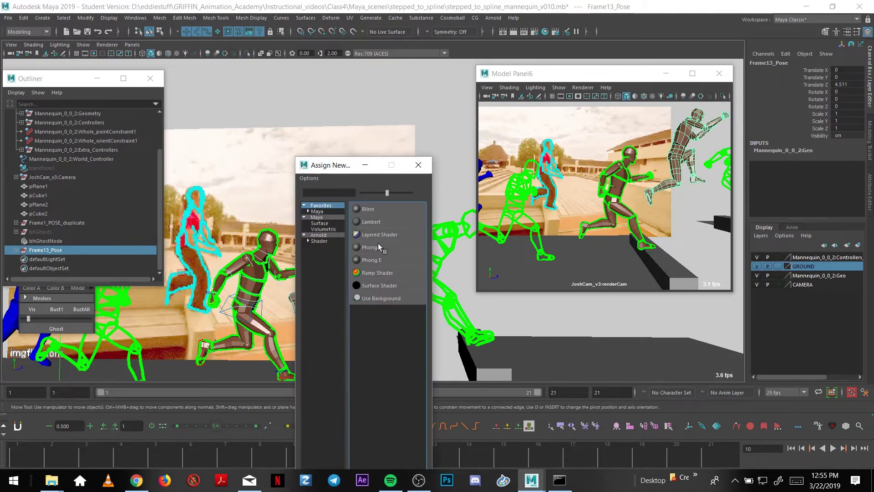
pyautogui.click(371, 222)
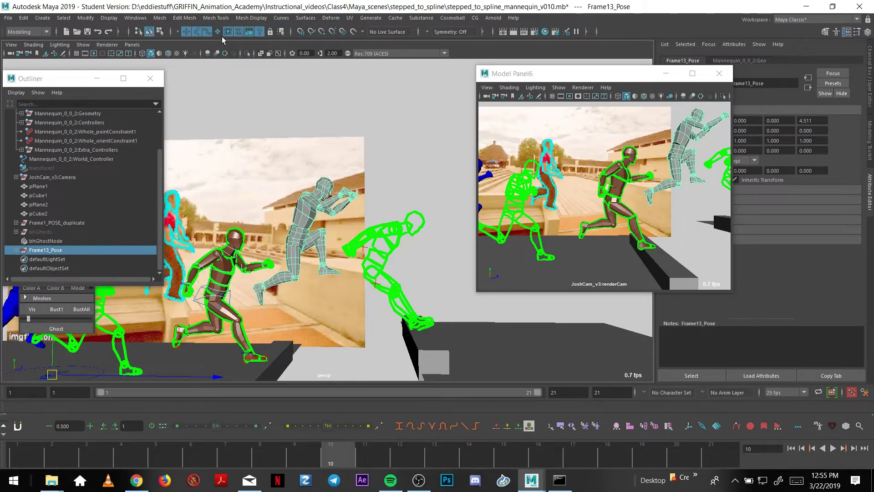
# Set the color of the Frame13_Pose duplicate's Lambert material to blue, deselect it and bring back the Channel Box.
pyautogui.click(309, 225)
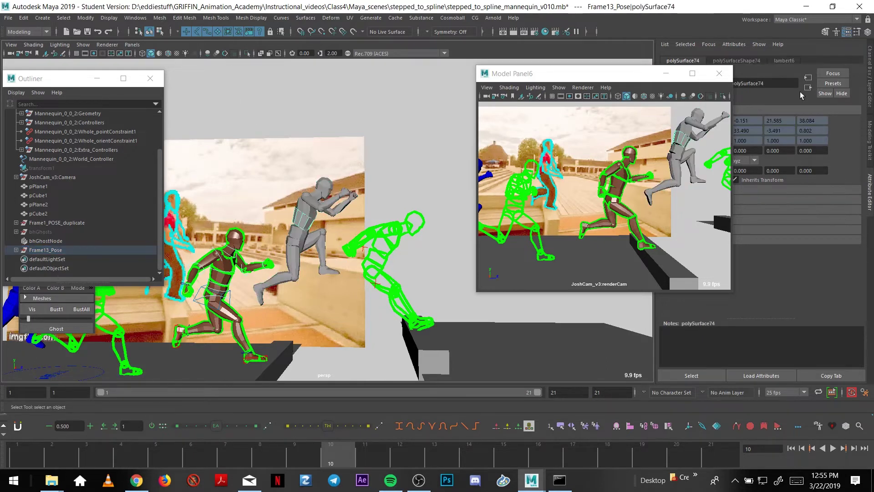
pyautogui.click(792, 61)
pyautogui.click(758, 163)
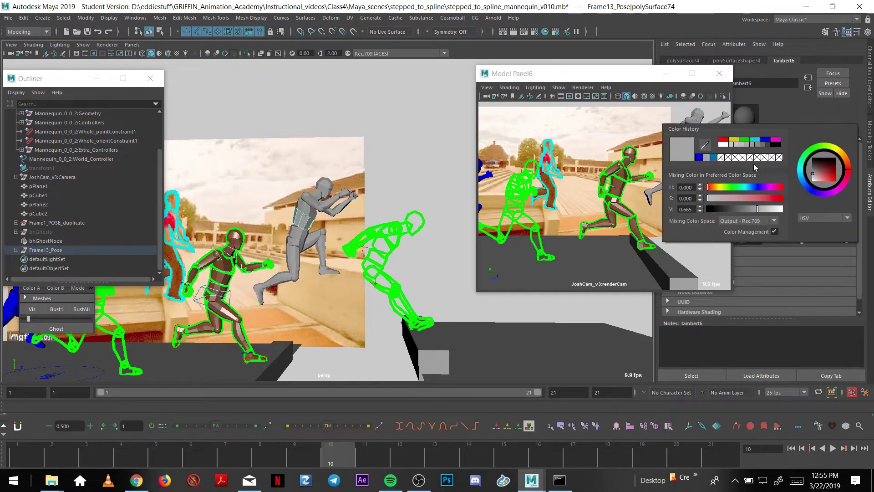
pyautogui.click(767, 139)
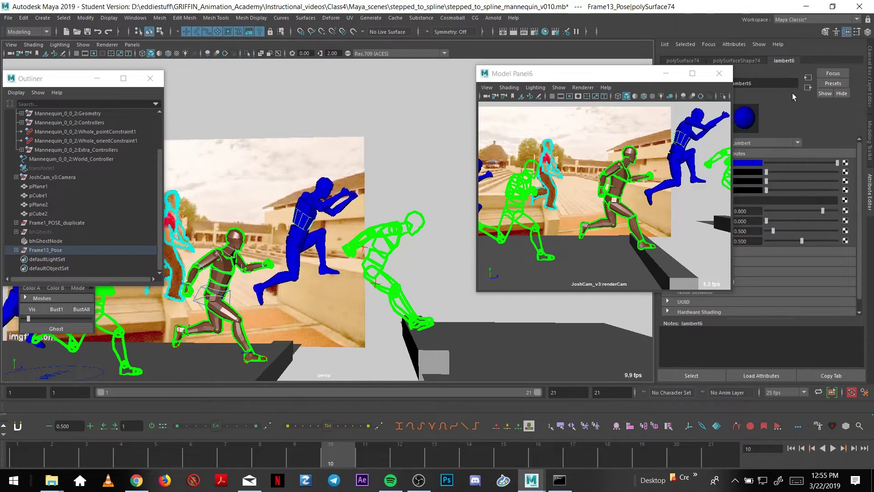
pyautogui.keyDown('alt'); pyautogui.moveTo(407, 233); pyautogui.dragTo(390, 214, button='middle'); pyautogui.keyUp('alt')
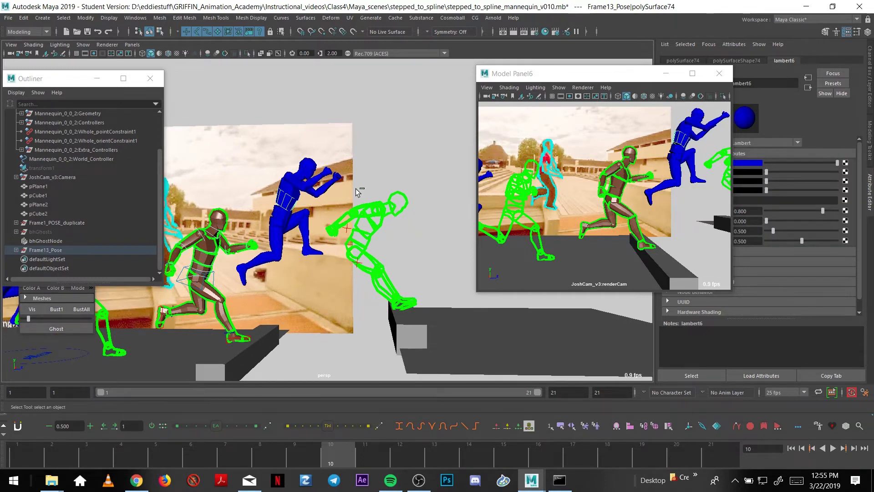
pyautogui.click(282, 75)
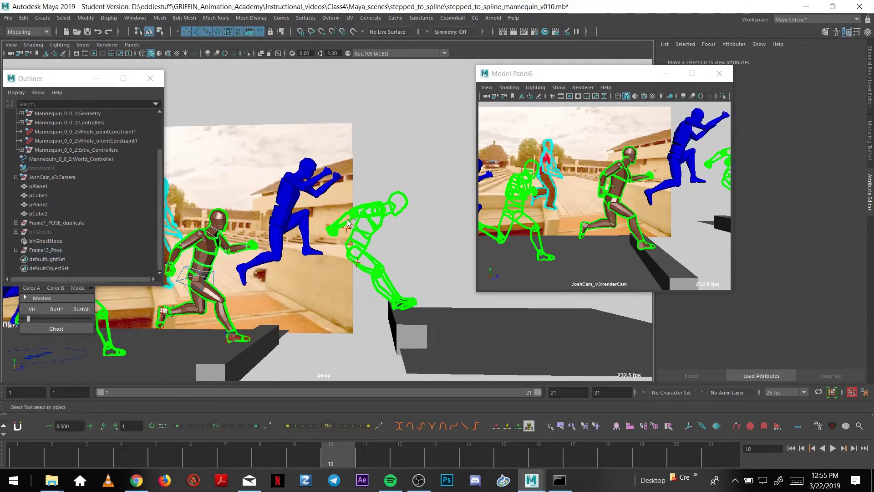
pyautogui.hotkey('ctrl', 'a')
# Play and scrub the stepped animation to compare the mannequin's key poses with the blue duplicates, green ghosts and reference footage.
pyautogui.keyDown('alt'); pyautogui.moveTo(390, 282); pyautogui.dragTo(388, 270); pyautogui.keyUp('alt')
pyautogui.scroll(-2, 389, 270)
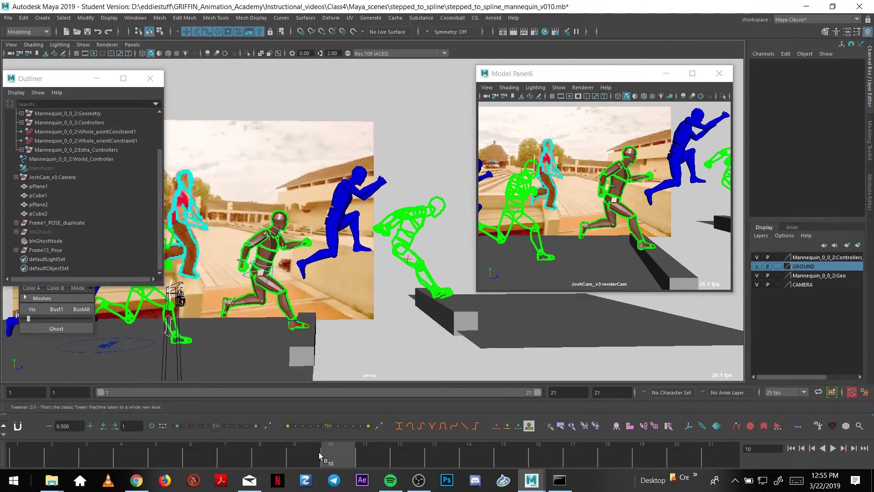
pyautogui.hotkey('alt', 'v')
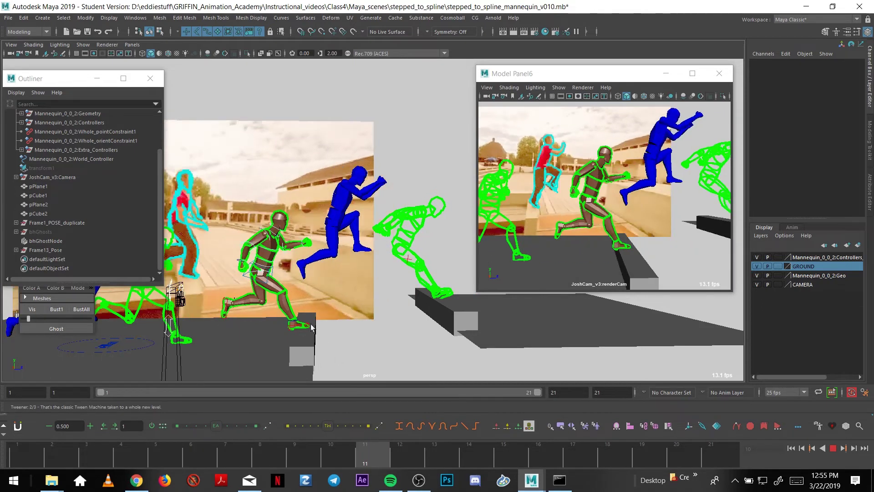
pyautogui.press('Escape')
pyautogui.keyDown('alt'); pyautogui.moveTo(369, 299); pyautogui.dragTo(369, 338); pyautogui.keyUp('alt')
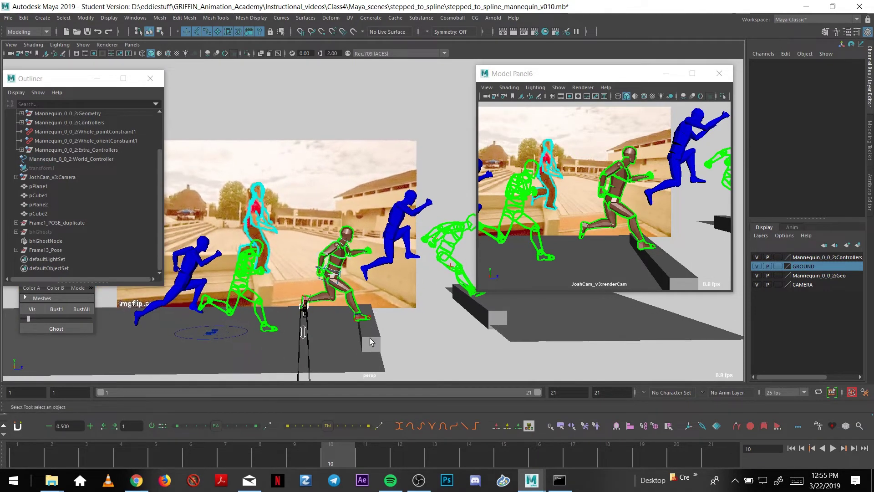
pyautogui.hotkey('alt', 'v')
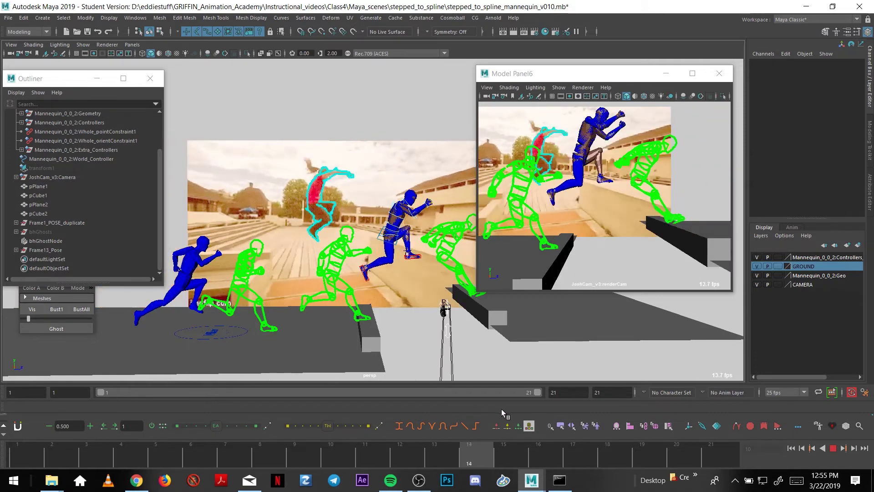
pyautogui.press('Escape')
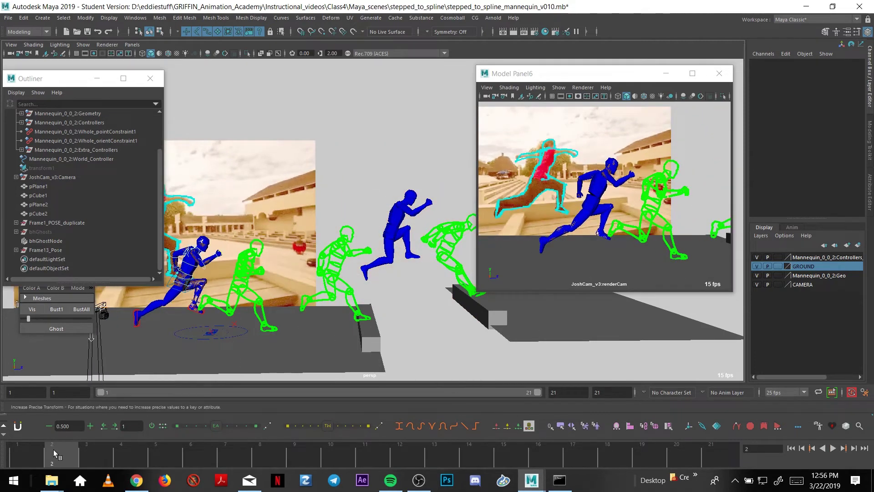
pyautogui.moveTo(53, 449); pyautogui.dragTo(431, 444)
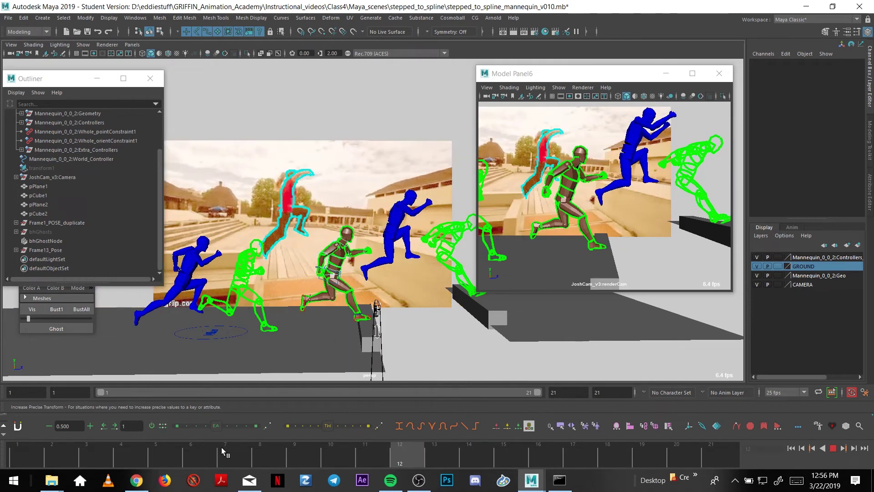
pyautogui.moveTo(221, 447); pyautogui.dragTo(190, 440)
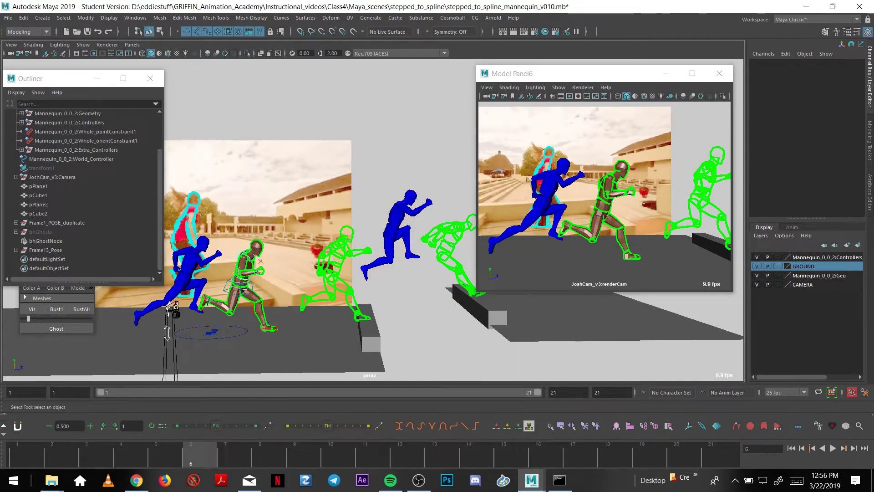
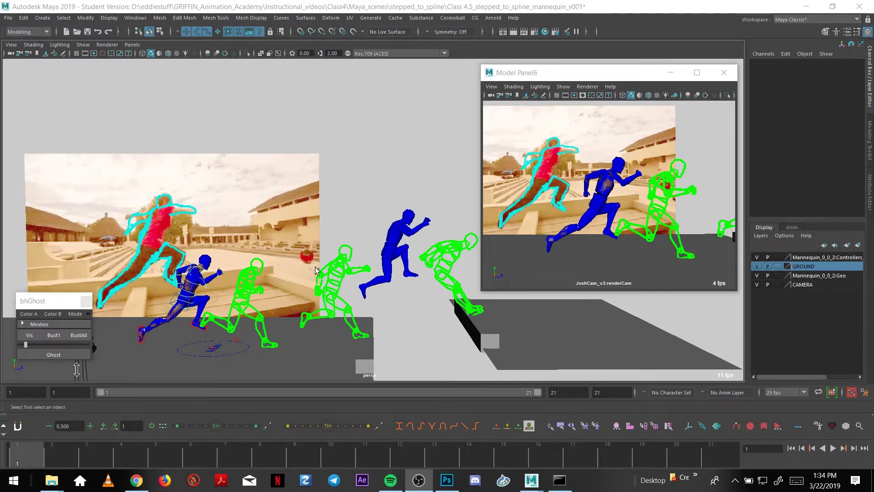
# Review the spread of run and jump poses from several angles, and play back the stepped animation.
pyautogui.keyDown('alt'); pyautogui.moveTo(324, 273); pyautogui.dragTo(312, 288); pyautogui.keyUp('alt')
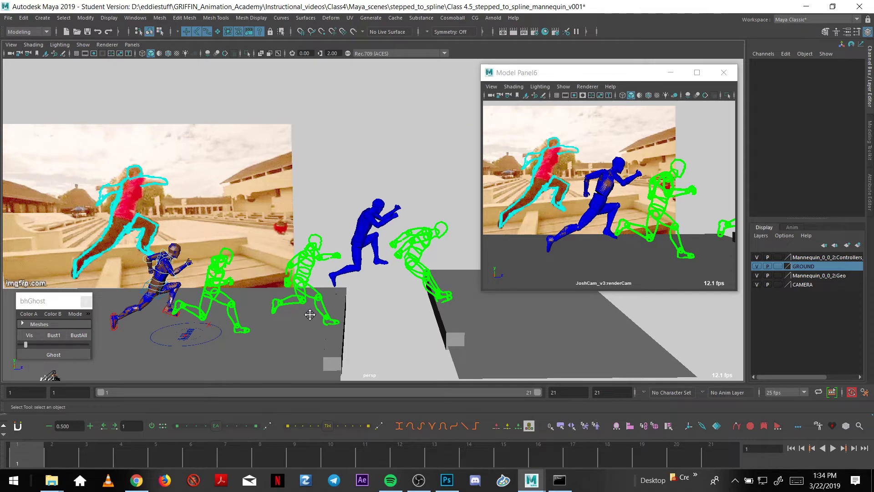
pyautogui.keyDown('alt'); pyautogui.moveTo(310, 314); pyautogui.dragTo(224, 331); pyautogui.keyUp('alt')
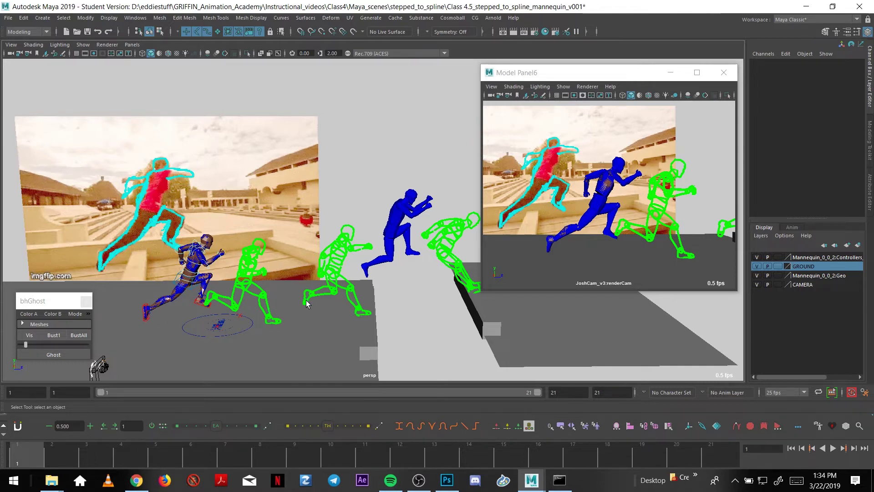
pyautogui.keyDown('alt'); pyautogui.moveTo(313, 283); pyautogui.dragTo(326, 291, button='right'); pyautogui.keyUp('alt')
pyautogui.keyDown('alt'); pyautogui.moveTo(326, 292); pyautogui.dragTo(328, 277, button='middle'); pyautogui.keyUp('alt')
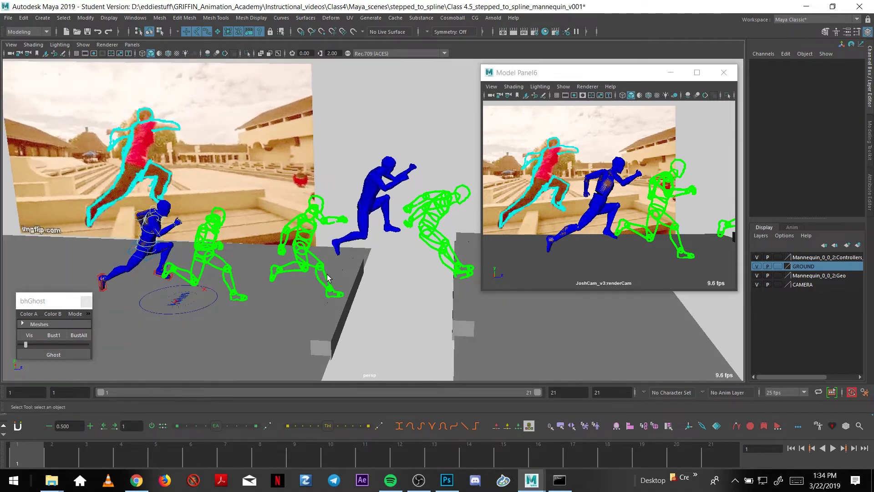
pyautogui.keyDown('alt'); pyautogui.moveTo(257, 282); pyautogui.dragTo(275, 293); pyautogui.keyUp('alt')
pyautogui.hotkey('alt', 'v')
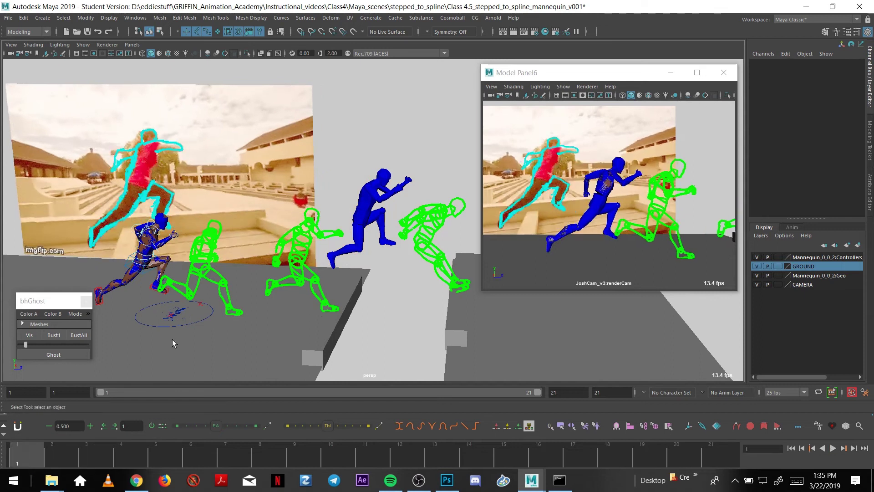
pyautogui.hotkey('alt', 'v')
pyautogui.hotkey('alt', 'v')
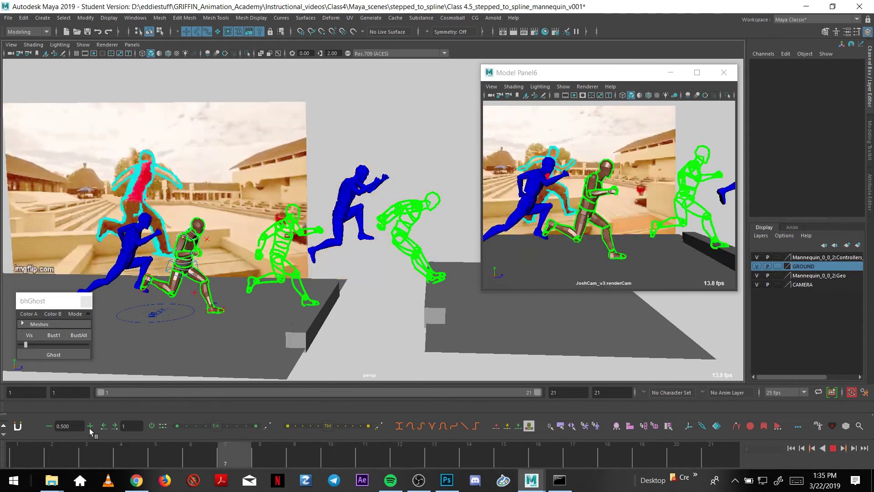
# Play and scrub the stepped animation, comparing the mannequin's run poses around frames 3 to 5 with the blue duplicates and reference footage.
pyautogui.hotkey('alt', 'v')
pyautogui.scroll(5, 269, 280)
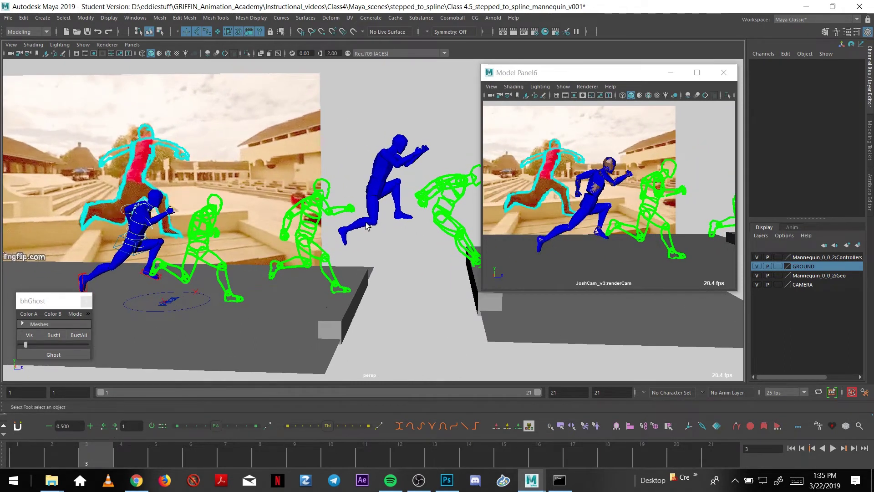
pyautogui.keyDown('alt'); pyautogui.moveTo(360, 233); pyautogui.dragTo(362, 249, button='middle'); pyautogui.keyUp('alt')
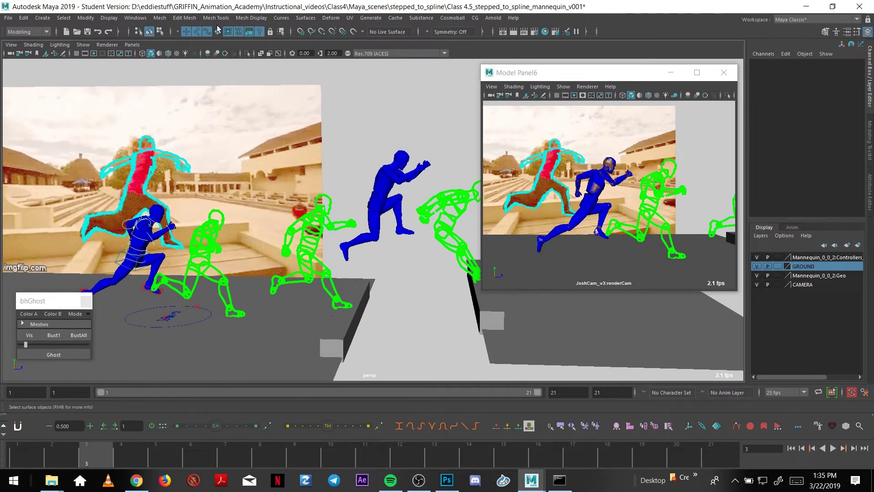
pyautogui.click(373, 196)
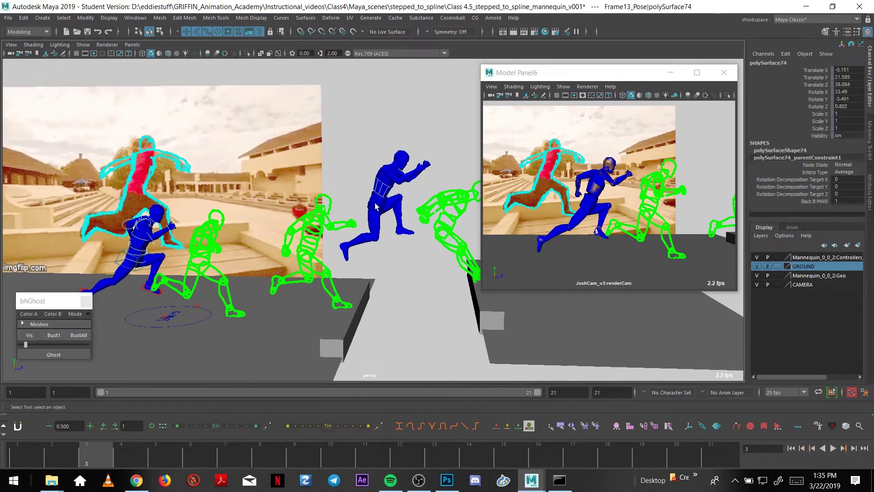
pyautogui.hotkey('alt', 'v')
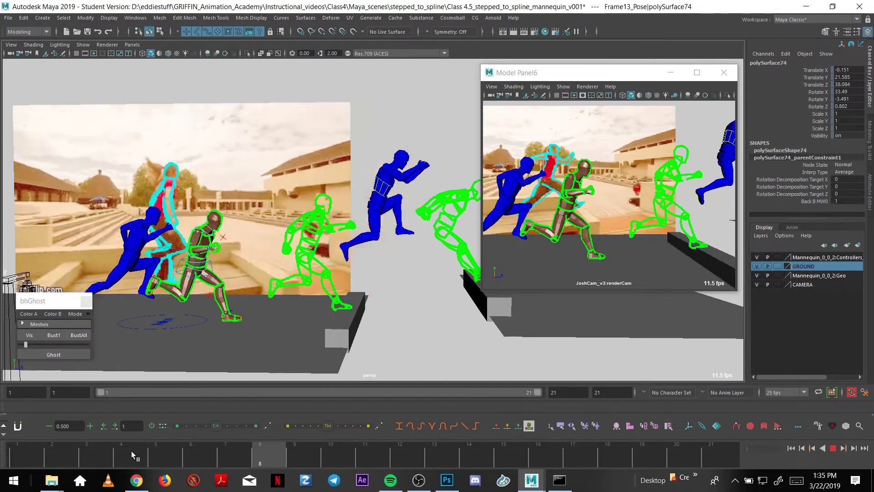
pyautogui.click(137, 450)
pyautogui.keyDown('alt'); pyautogui.moveTo(258, 318); pyautogui.dragTo(258, 73, button='right'); pyautogui.keyUp('alt')
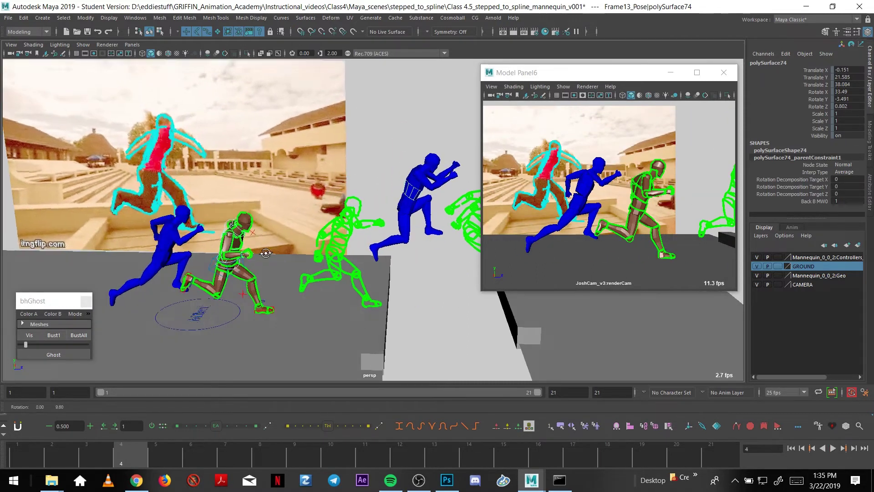
pyautogui.scroll(5, 262, 291)
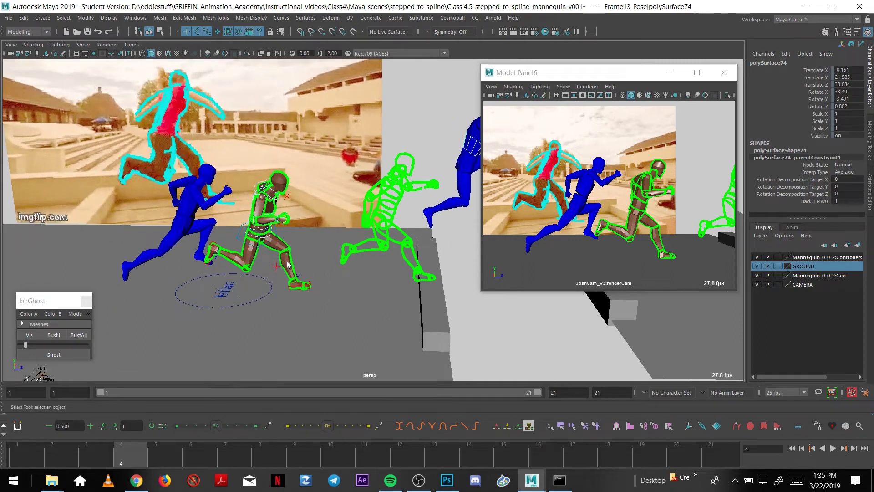
pyautogui.moveTo(148, 460); pyautogui.dragTo(166, 451)
pyautogui.keyDown('alt'); pyautogui.moveTo(276, 235); pyautogui.dragTo(310, 280); pyautogui.keyUp('alt')
# Select the mannequin's controls to show their keys on the timeline, and play back the stepped poses once more.
pyautogui.click(263, 209)
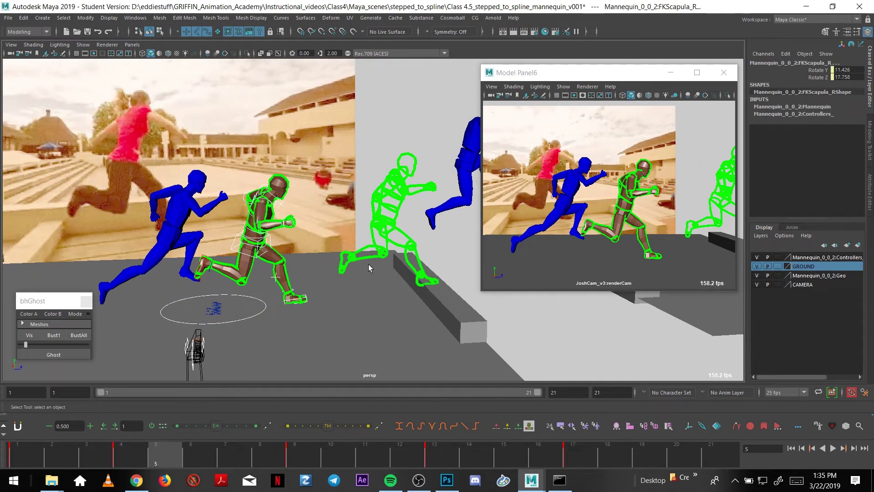
pyautogui.keyDown('alt'); pyautogui.moveTo(371, 269); pyautogui.dragTo(305, 246, button='middle'); pyautogui.keyUp('alt')
pyautogui.keyDown('alt'); pyautogui.moveTo(304, 246); pyautogui.dragTo(229, 337); pyautogui.keyUp('alt')
pyautogui.hotkey('alt', 'v')
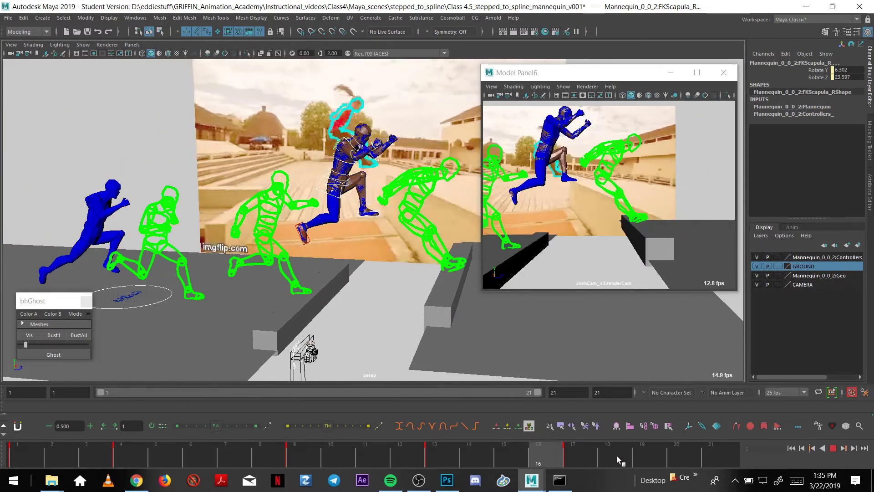
pyautogui.hotkey('alt', 'v')
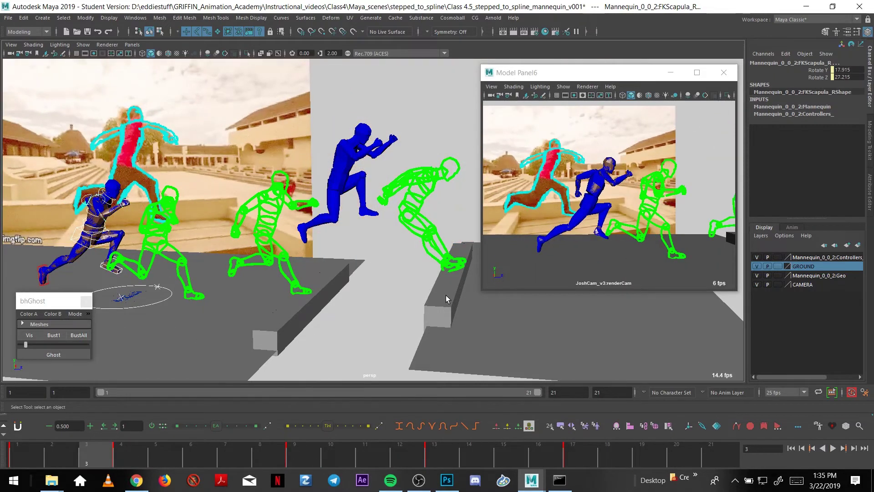
pyautogui.moveTo(629, 78)
pyautogui.mouseDown()
pyautogui.moveTo(637, 73)
pyautogui.moveTo(629, 76)
pyautogui.mouseUp()
pyautogui.hotkey('alt', 'v')
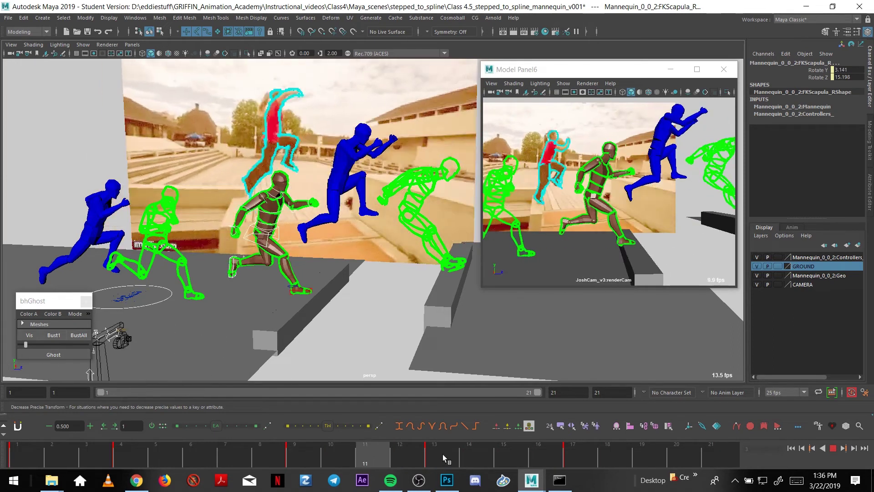
# Return to frame 1 and select all of the mannequin's body controls, including the ground control.
pyautogui.click(19, 441)
pyautogui.keyDown('alt'); pyautogui.moveTo(286, 232); pyautogui.dragTo(314, 241); pyautogui.keyUp('alt')
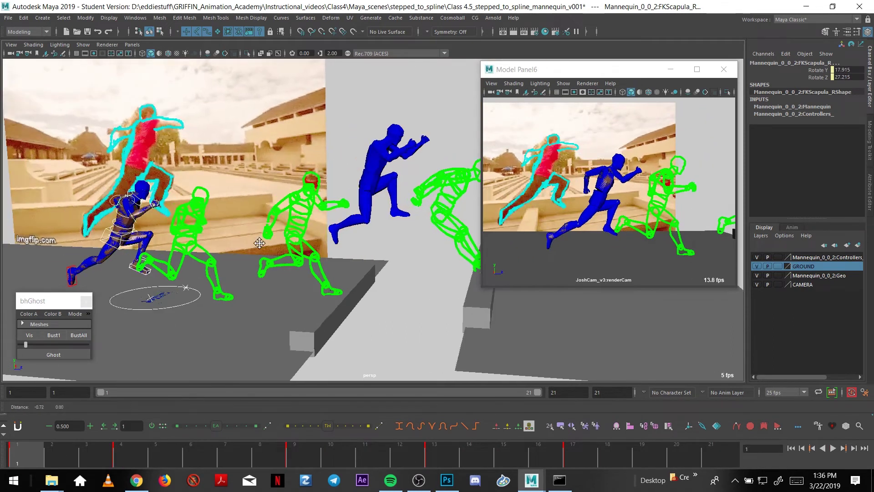
pyautogui.keyDown('alt'); pyautogui.moveTo(205, 251); pyautogui.dragTo(282, 254, button='middle'); pyautogui.keyUp('alt')
pyautogui.keyDown('alt'); pyautogui.moveTo(282, 253); pyautogui.dragTo(185, 181); pyautogui.keyUp('alt')
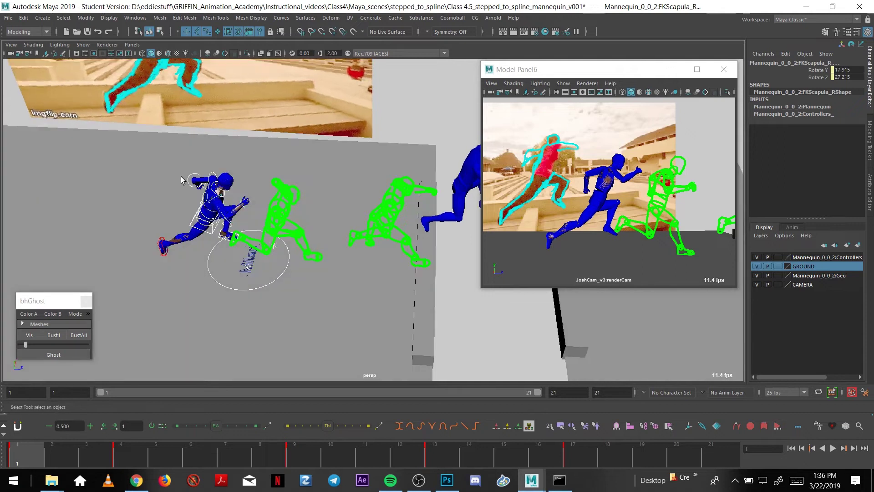
pyautogui.moveTo(133, 164); pyautogui.dragTo(318, 275)
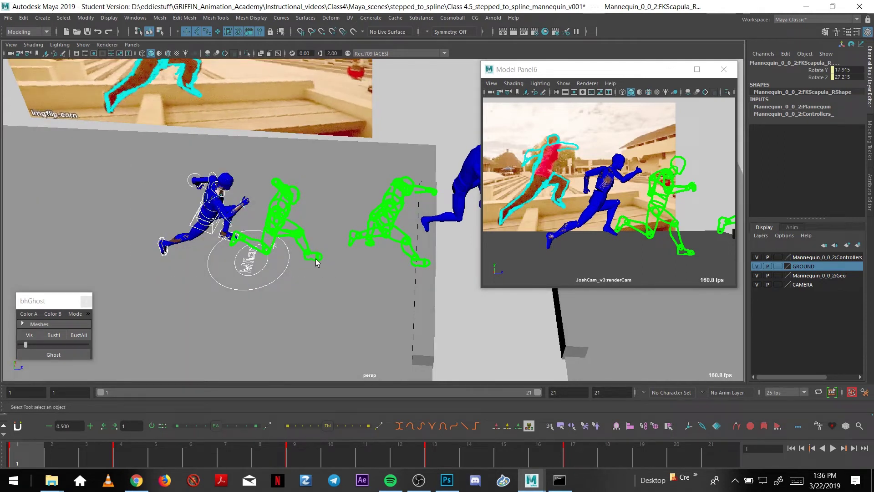
# Open the Graph Editor, select every key on the mannequin's curves, and convert them from stepped to smooth auto tangents.
pyautogui.hotkey('ctrl', 'g')
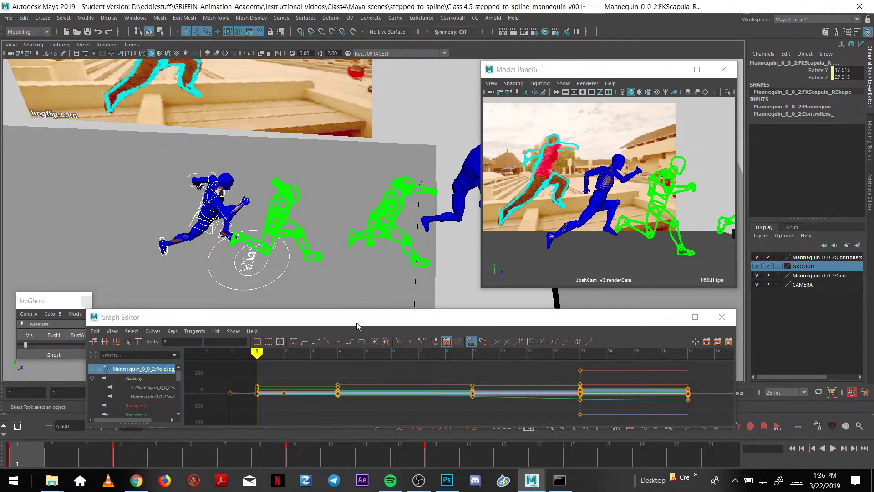
pyautogui.press('f')
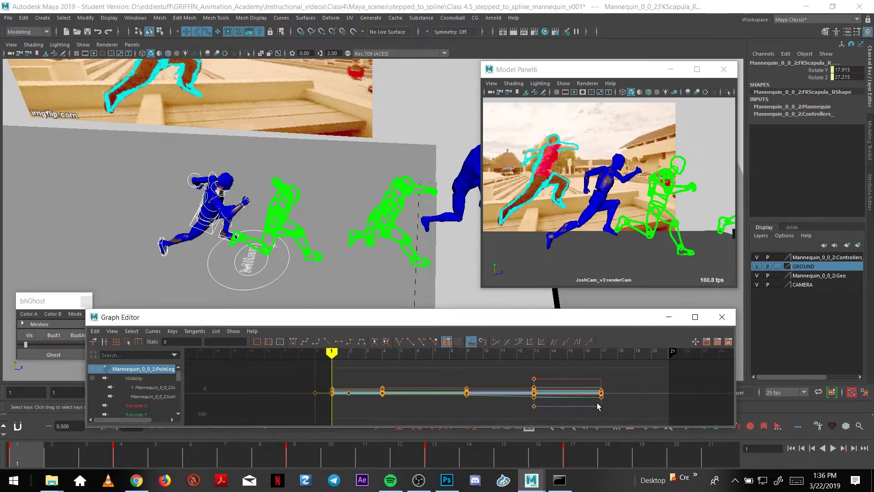
pyautogui.moveTo(628, 410); pyautogui.dragTo(319, 367)
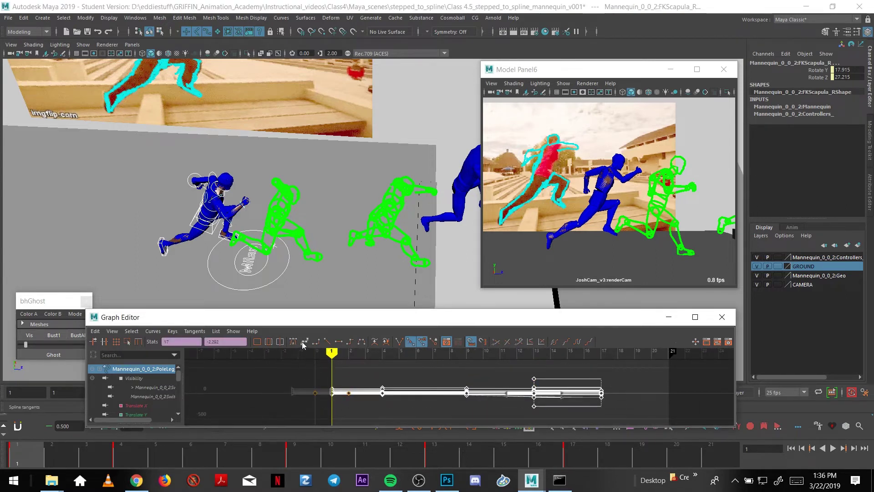
pyautogui.click(303, 343)
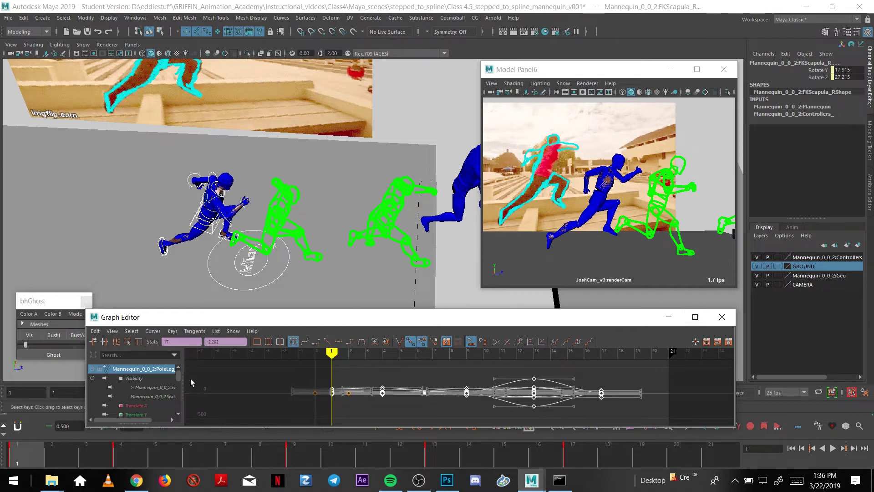
# Play the animation with the smoothed curves to check how the mannequin moves between its key poses.
pyautogui.moveTo(263, 322); pyautogui.dragTo(264, 309)
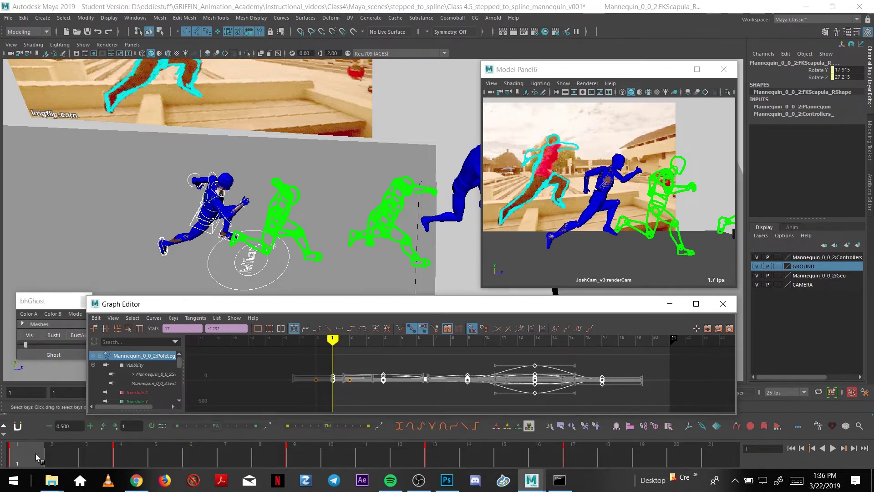
pyautogui.moveTo(36, 454)
pyautogui.mouseDown()
pyautogui.moveTo(348, 454)
pyautogui.moveTo(585, 442)
pyautogui.moveTo(138, 456)
pyautogui.moveTo(17, 446)
pyautogui.moveTo(198, 454)
pyautogui.moveTo(536, 420)
pyautogui.mouseUp()
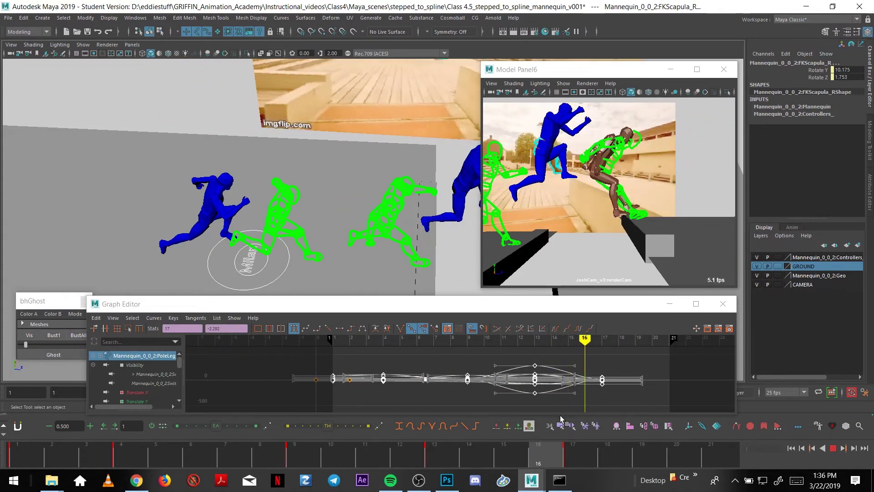
pyautogui.press('Escape')
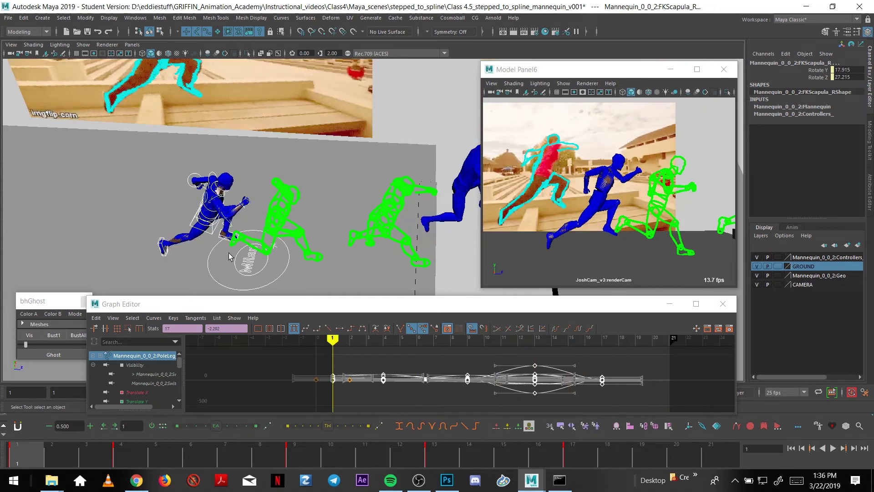
# Close the Graph Editor to clear the view of the mannequin at frame 1.
pyautogui.keyDown('alt'); pyautogui.moveTo(232, 218); pyautogui.dragTo(253, 192); pyautogui.keyUp('alt')
pyautogui.keyDown('alt'); pyautogui.moveTo(223, 233); pyautogui.dragTo(245, 199, button='middle'); pyautogui.keyUp('alt')
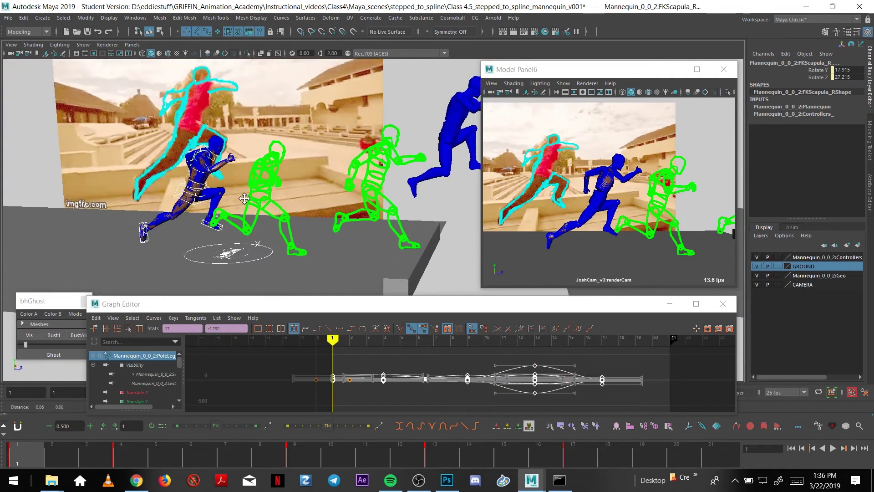
pyautogui.keyDown('alt'); pyautogui.moveTo(244, 199); pyautogui.dragTo(356, 238, button='right'); pyautogui.keyUp('alt')
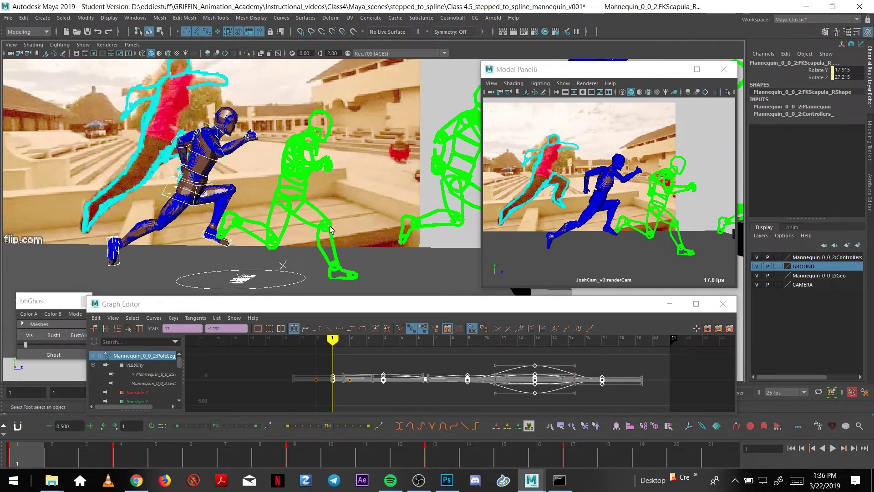
pyautogui.moveTo(364, 304); pyautogui.dragTo(362, 307)
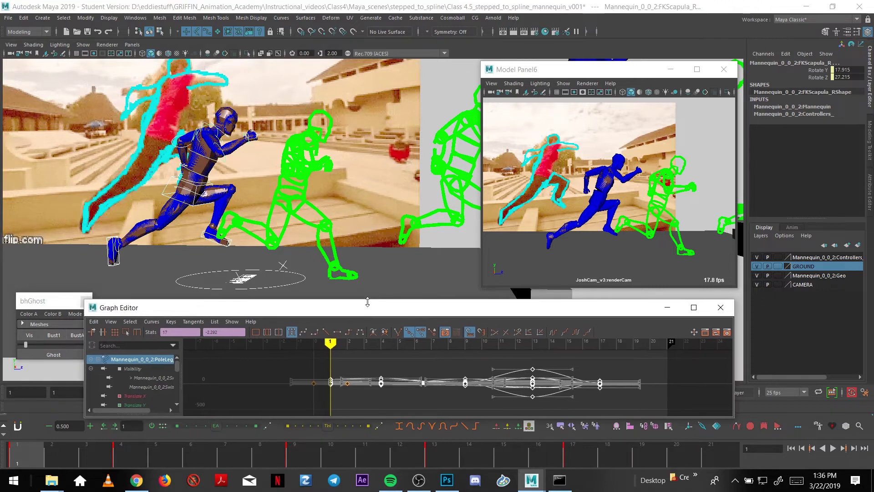
pyautogui.click(721, 310)
# Scrub the smoothed motion to frame 9 and advance to frame 11 to examine the takeoff against the reference.
pyautogui.keyDown('alt'); pyautogui.moveTo(278, 231); pyautogui.dragTo(284, 258, button='middle'); pyautogui.keyUp('alt')
pyautogui.keyDown('alt'); pyautogui.moveTo(284, 257); pyautogui.dragTo(299, 276, button='right'); pyautogui.keyUp('alt')
pyautogui.moveTo(50, 452); pyautogui.dragTo(298, 443)
pyautogui.keyDown('alt'); pyautogui.moveTo(272, 354); pyautogui.dragTo(332, 268, button='middle'); pyautogui.keyUp('alt')
pyautogui.keyDown('alt'); pyautogui.moveTo(332, 268); pyautogui.dragTo(332, 261); pyautogui.keyUp('alt')
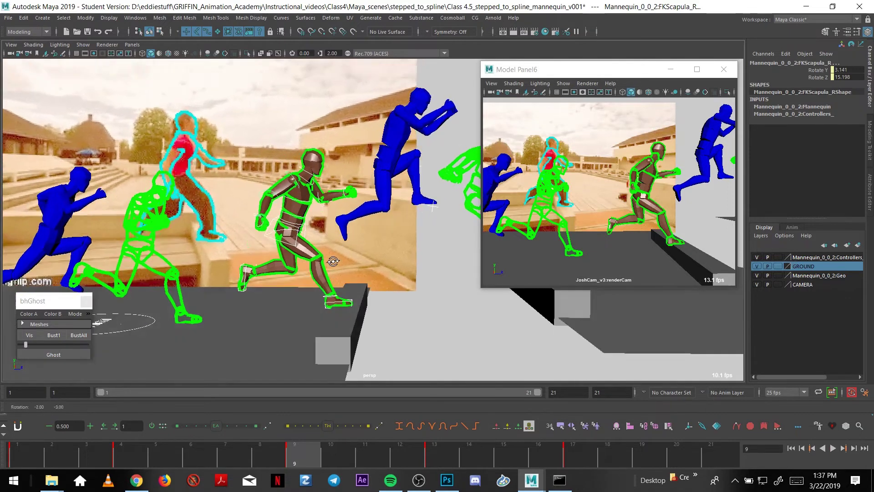
pyautogui.keyDown('alt'); pyautogui.moveTo(331, 261); pyautogui.dragTo(354, 275, button='right'); pyautogui.keyUp('alt')
pyautogui.hotkey('alt', '.')
pyautogui.hotkey('alt', '.')
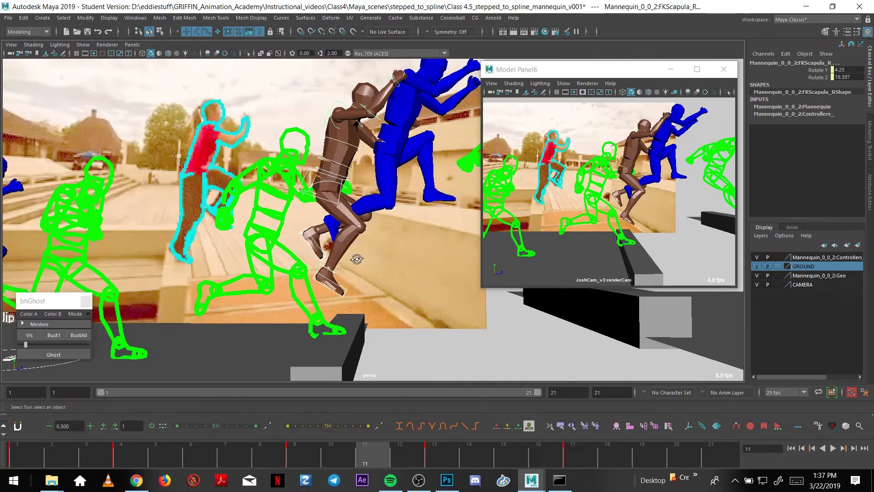
pyautogui.keyDown('alt'); pyautogui.moveTo(356, 258); pyautogui.dragTo(350, 256); pyautogui.keyUp('alt')
pyautogui.keyDown('alt'); pyautogui.moveTo(350, 256); pyautogui.dragTo(329, 256, button='right'); pyautogui.keyUp('alt')
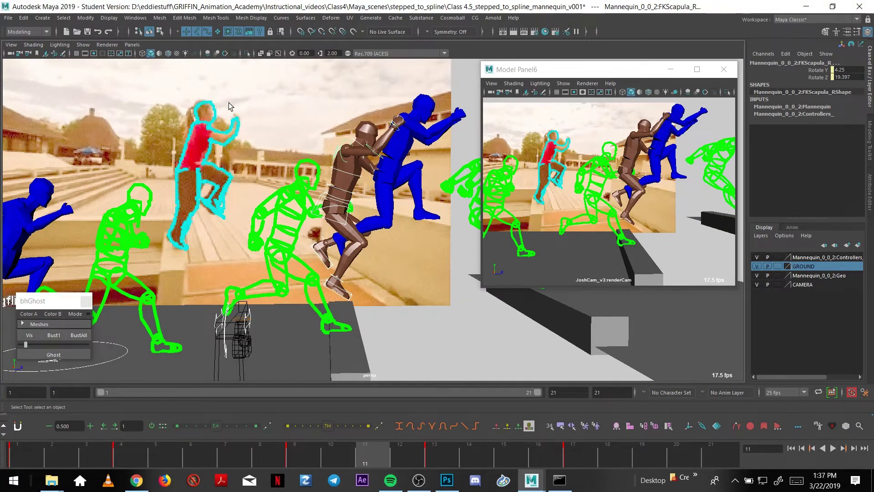
# Compare the mannequin's frame 11 takeoff pose with the outlined reference figure from several angles, and key all controls there.
pyautogui.keyDown('alt'); pyautogui.moveTo(354, 184); pyautogui.dragTo(352, 200); pyautogui.keyUp('alt')
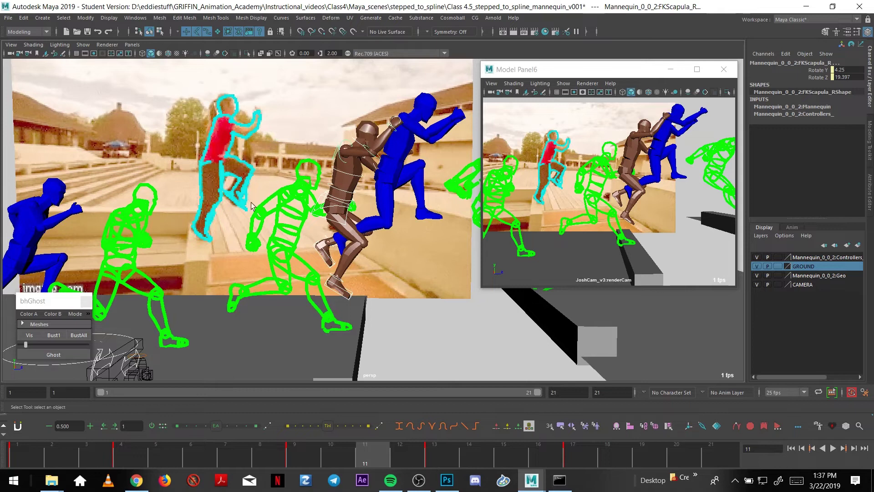
pyautogui.keyDown('alt'); pyautogui.moveTo(170, 96); pyautogui.dragTo(192, 103, button='middle'); pyautogui.keyUp('alt')
pyautogui.moveTo(368, 257)
pyautogui.keyDown('alt'); pyautogui.mouseDown()
pyautogui.moveTo(346, 268)
pyautogui.moveTo(361, 260)
pyautogui.moveTo(365, 267)
pyautogui.moveTo(353, 267)
pyautogui.moveTo(356, 258)
pyautogui.mouseUp(); pyautogui.keyUp('alt')
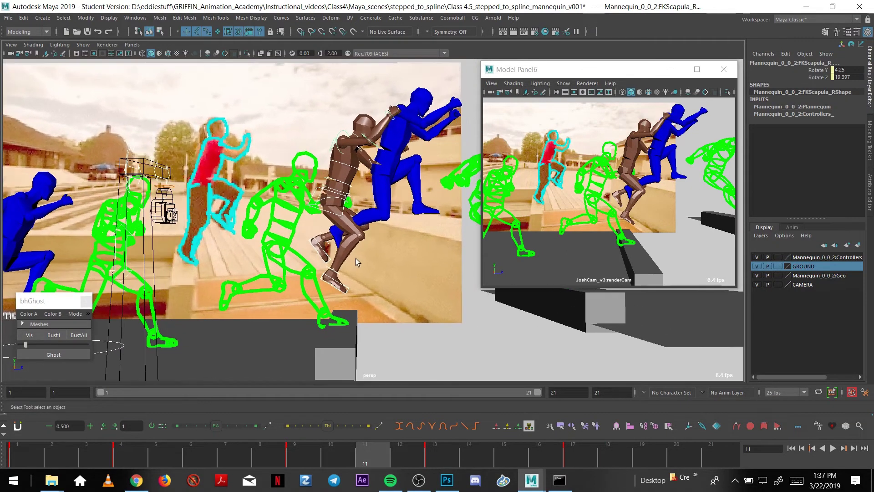
pyautogui.keyDown('alt'); pyautogui.moveTo(337, 260); pyautogui.dragTo(339, 259, button='middle'); pyautogui.keyUp('alt')
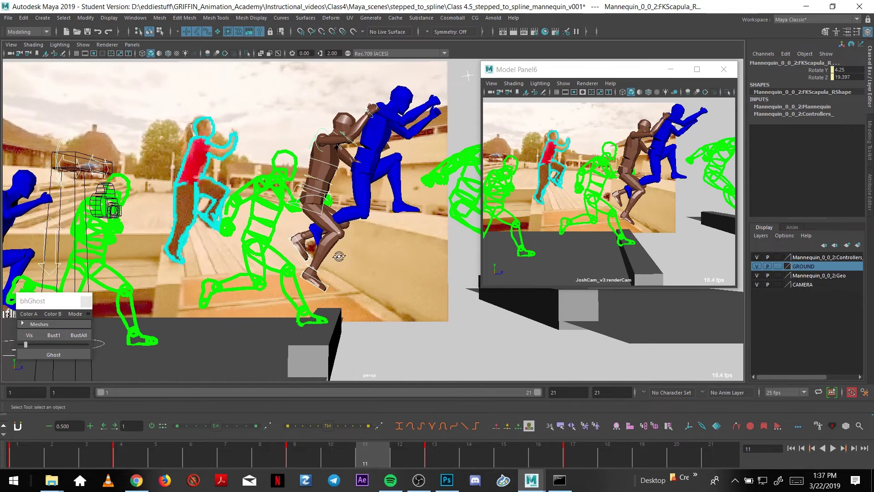
pyautogui.keyDown('alt'); pyautogui.moveTo(339, 260); pyautogui.dragTo(344, 259); pyautogui.keyUp('alt')
pyautogui.keyDown('alt'); pyautogui.moveTo(343, 260); pyautogui.dragTo(367, 252, button='right'); pyautogui.keyUp('alt')
pyautogui.keyDown('alt'); pyautogui.moveTo(367, 252); pyautogui.dragTo(374, 291, button='middle'); pyautogui.keyUp('alt')
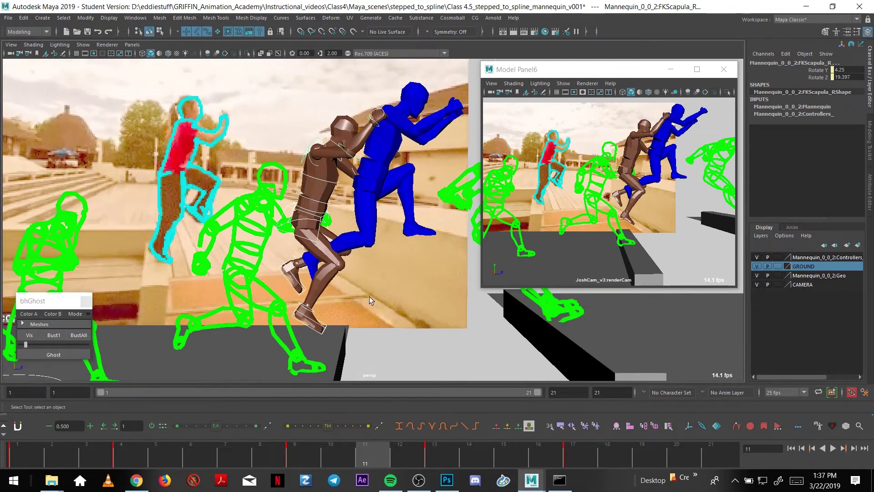
pyautogui.keyDown('alt'); pyautogui.moveTo(370, 297); pyautogui.dragTo(351, 277); pyautogui.keyUp('alt')
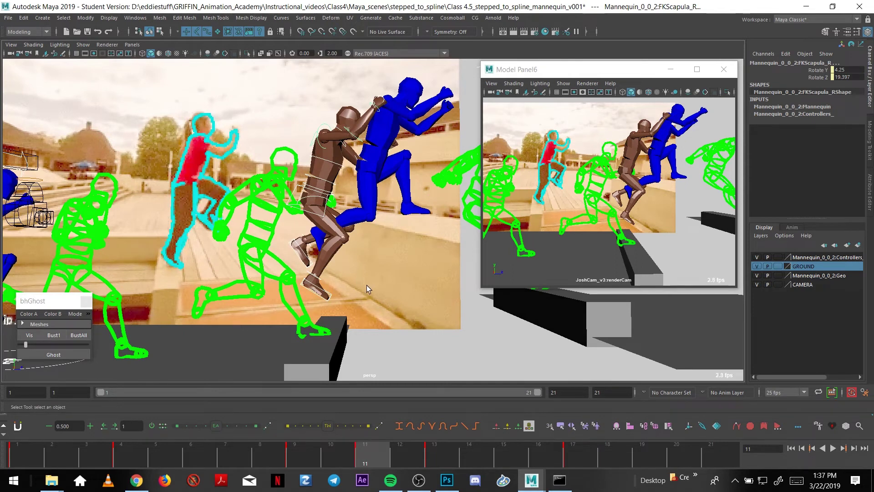
# Compare the frame 11 pose with frames 10 and 13 to judge the transition from the takeoff into the jump.
pyautogui.click(310, 447)
pyautogui.click(344, 449)
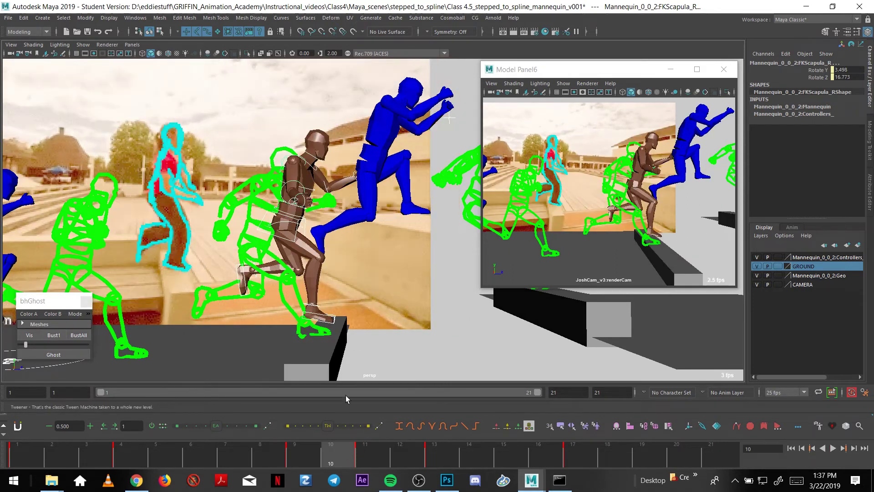
pyautogui.press('.')
pyautogui.keyDown('alt'); pyautogui.moveTo(301, 218); pyautogui.dragTo(313, 214); pyautogui.keyUp('alt')
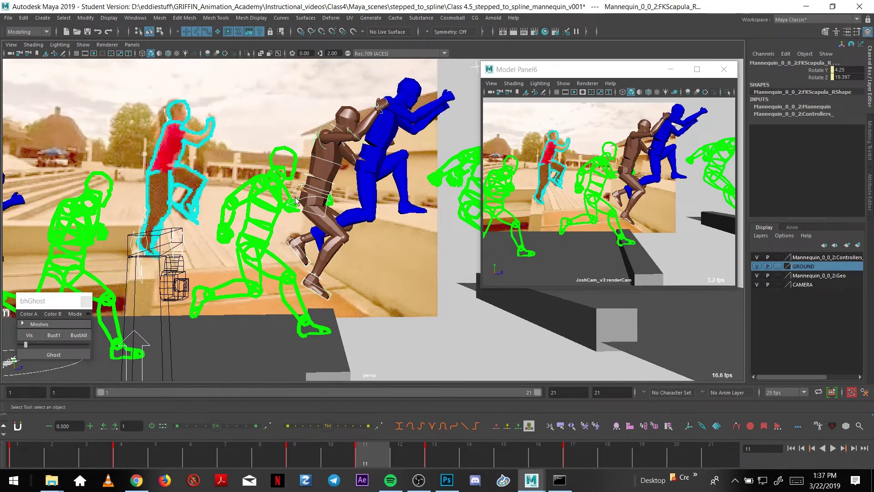
pyautogui.hotkey('alt', 'v')
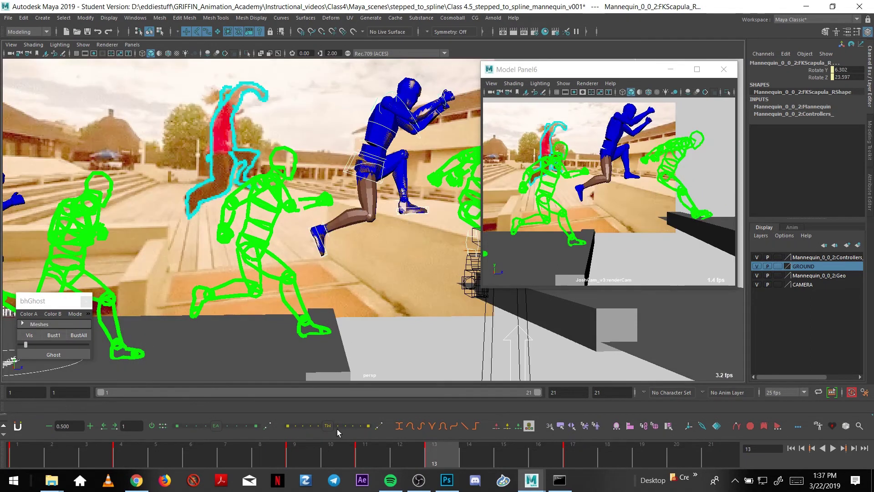
pyautogui.moveTo(362, 452)
pyautogui.mouseDown()
pyautogui.moveTo(425, 453)
pyautogui.moveTo(368, 454)
pyautogui.mouseUp()
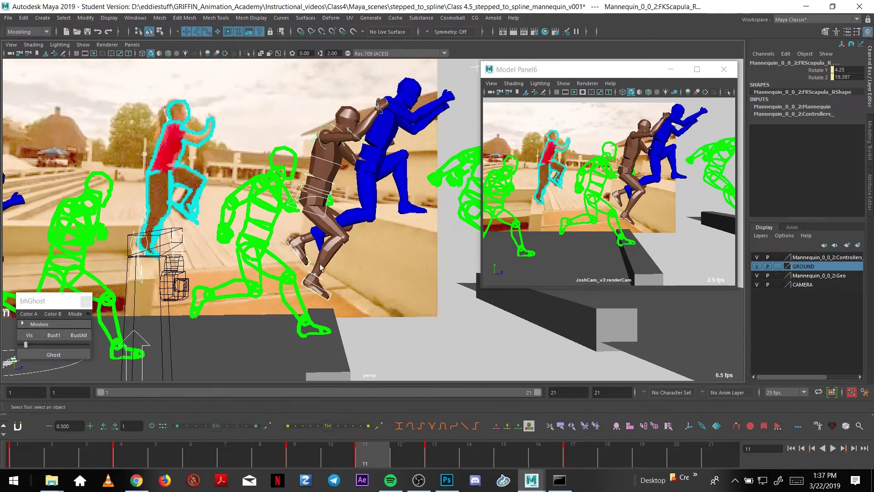
# Lower the mannequin's body at frame 11 and rotate the trailing left foot further about X.
pyautogui.keyDown('alt'); pyautogui.moveTo(321, 268); pyautogui.dragTo(336, 290); pyautogui.keyUp('alt')
pyautogui.click(309, 206)
pyautogui.press('w')
pyautogui.click(304, 259)
pyautogui.hotkey('ctrl', 'z')
pyautogui.hotkey('ctrl', 'z')
pyautogui.hotkey('ctrl', 'z')
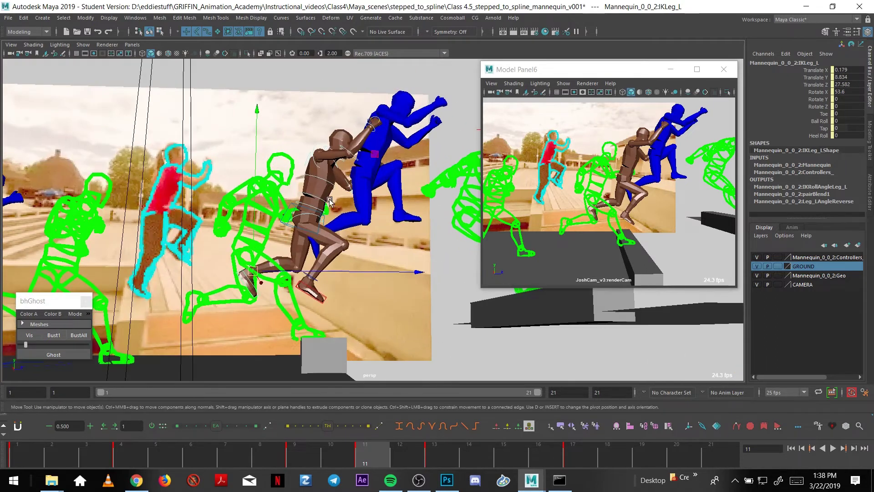
pyautogui.press('e')
pyautogui.press('w')
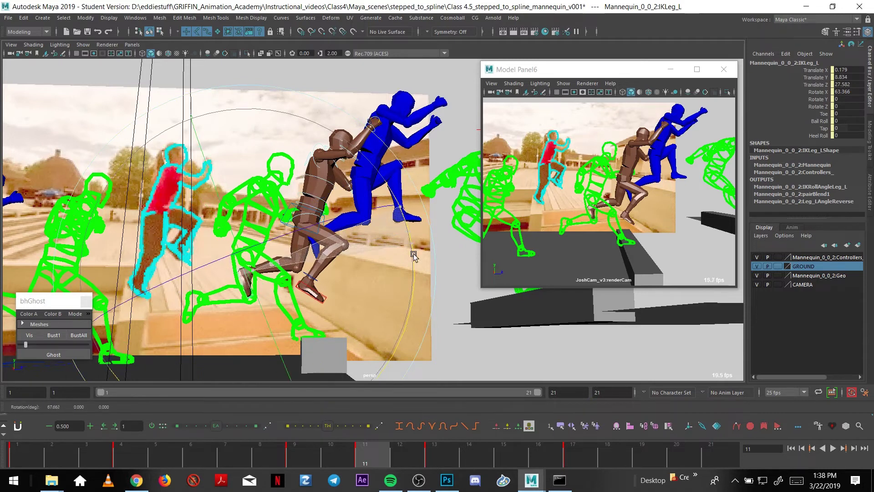
# Plant the right foot on the ledge at frame 11 by copying its frame 9 placement.
pyautogui.click(311, 269)
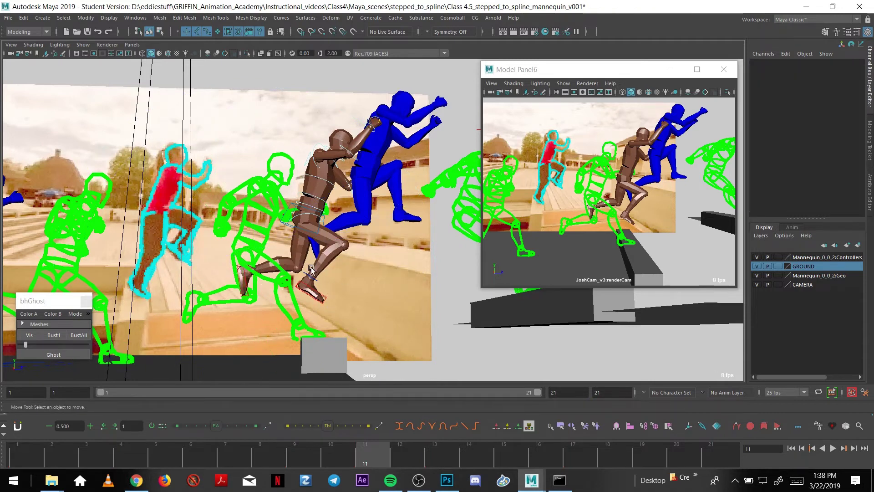
pyautogui.click(323, 299)
pyautogui.moveTo(323, 299)
pyautogui.mouseDown(button='middle')
pyautogui.moveTo(324, 315)
pyautogui.moveTo(324, 291)
pyautogui.mouseUp(button='middle')
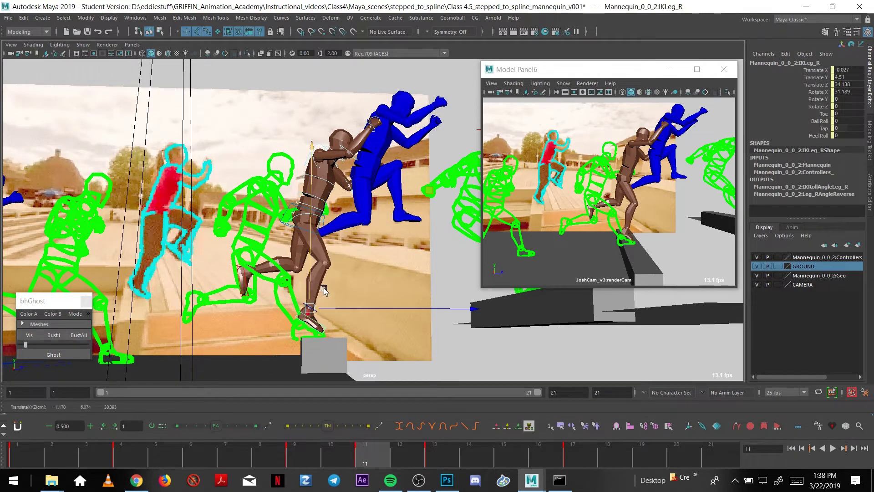
pyautogui.keyDown('alt'); pyautogui.moveTo(323, 256); pyautogui.dragTo(384, 344); pyautogui.keyUp('alt')
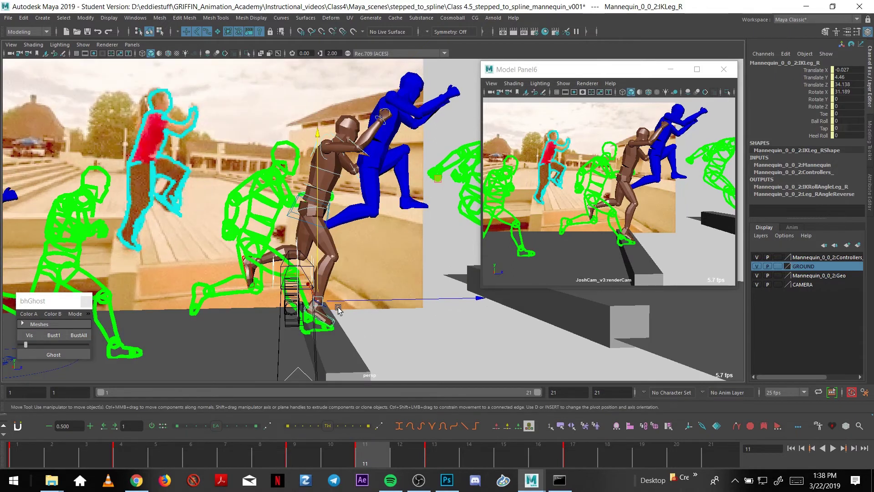
pyautogui.click(304, 456)
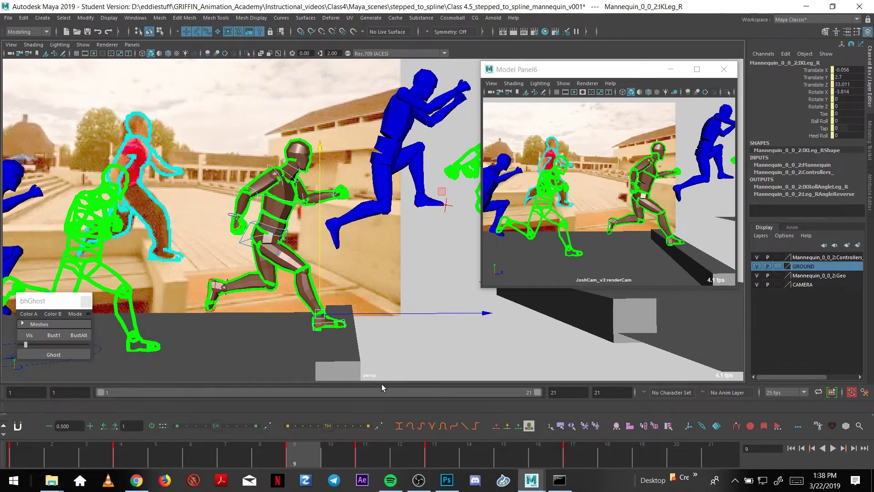
pyautogui.keyDown('alt'); pyautogui.moveTo(382, 353); pyautogui.dragTo(370, 354, button='middle'); pyautogui.keyUp('alt')
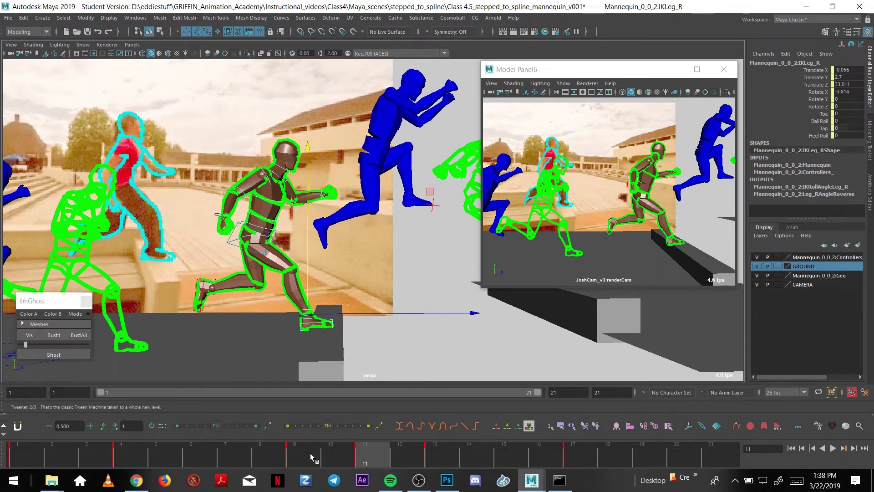
pyautogui.click(360, 456)
pyautogui.keyDown('alt'); pyautogui.moveTo(357, 267); pyautogui.dragTo(348, 272, button='middle'); pyautogui.keyUp('alt')
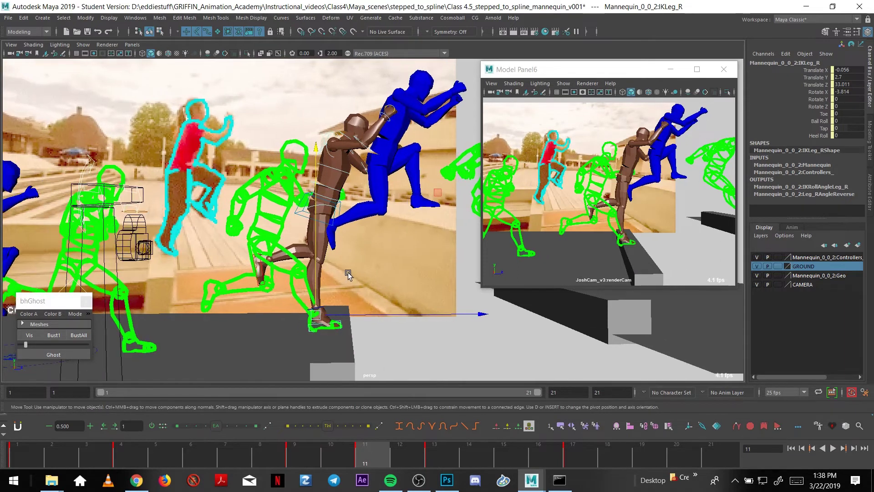
# Pull the mannequin's body slightly back at frame 11 and set the planted right foot's Toe to 3.9.
pyautogui.click(316, 224)
pyautogui.moveTo(305, 200)
pyautogui.mouseDown()
pyautogui.moveTo(302, 215)
pyautogui.moveTo(299, 196)
pyautogui.mouseUp()
pyautogui.click(324, 329)
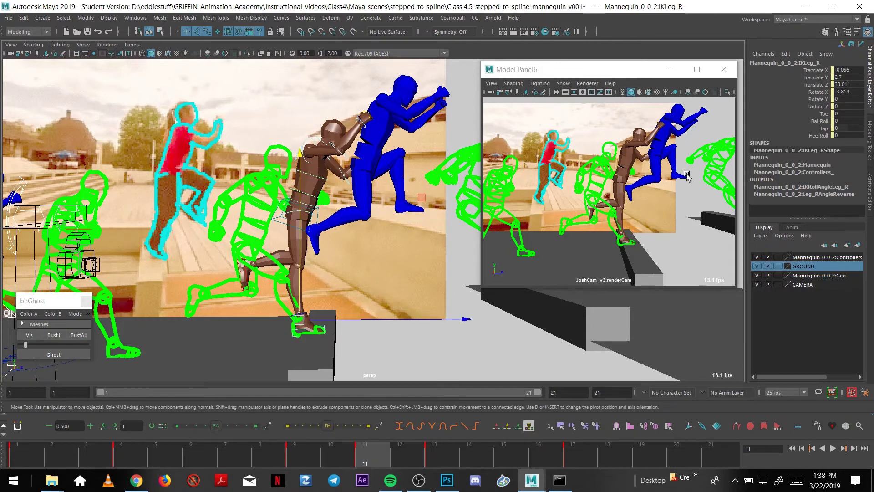
pyautogui.click(820, 121)
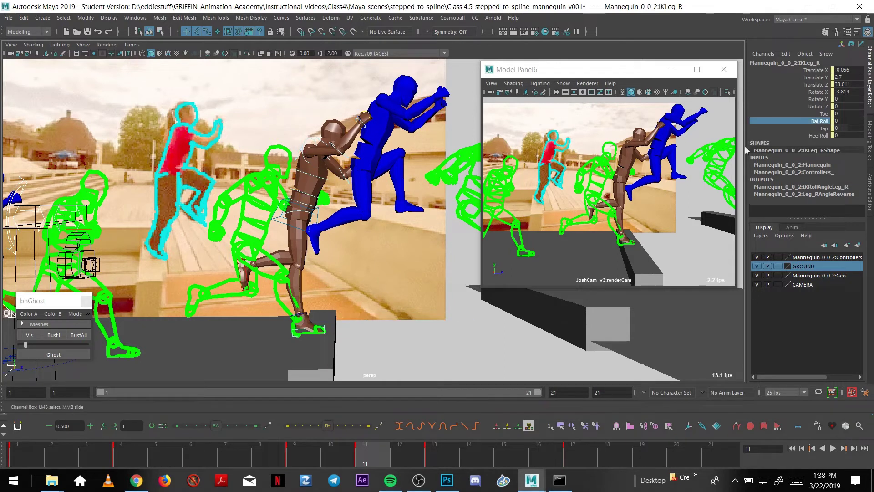
pyautogui.click(796, 114)
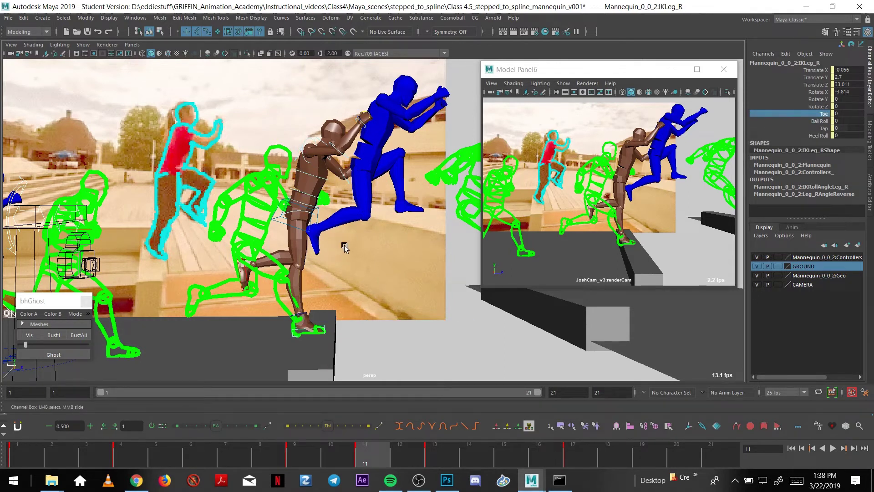
pyautogui.moveTo(344, 245); pyautogui.dragTo(362, 258, button='middle')
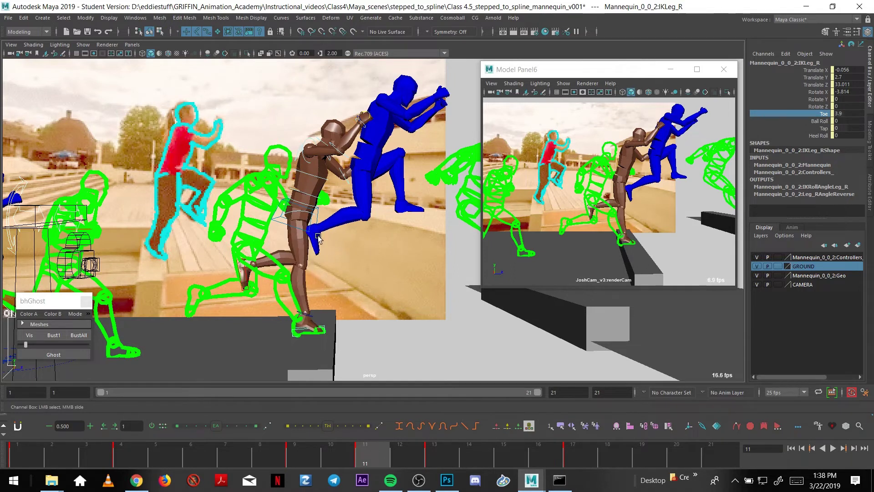
# Lower the mannequin's body center at frame 11 so the right knee bends over the planted foot.
pyautogui.press('w')
pyautogui.keyDown('alt'); pyautogui.moveTo(318, 238); pyautogui.dragTo(304, 209); pyautogui.keyUp('alt')
pyautogui.click(314, 231)
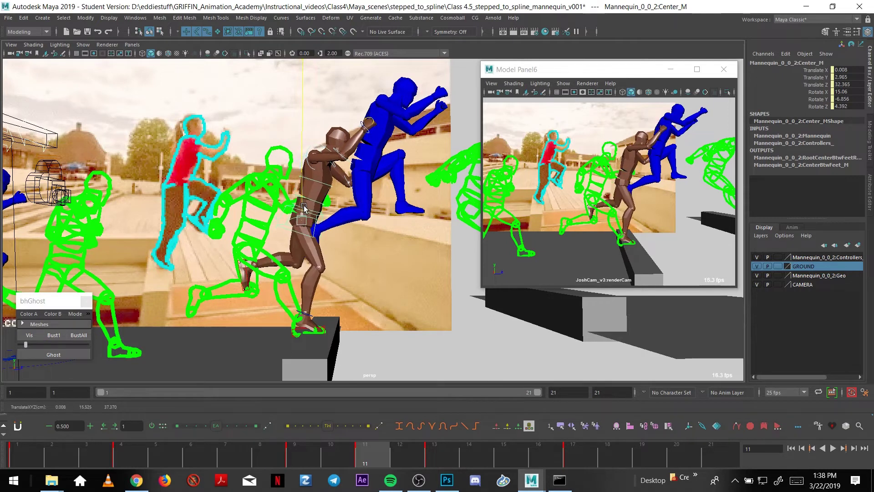
# Swing the left foot forward past the planted foot to about Translate Z 37.6 and set its Rotate X to 0.
pyautogui.click(247, 287)
pyautogui.moveTo(271, 269); pyautogui.dragTo(341, 268)
pyautogui.press('e')
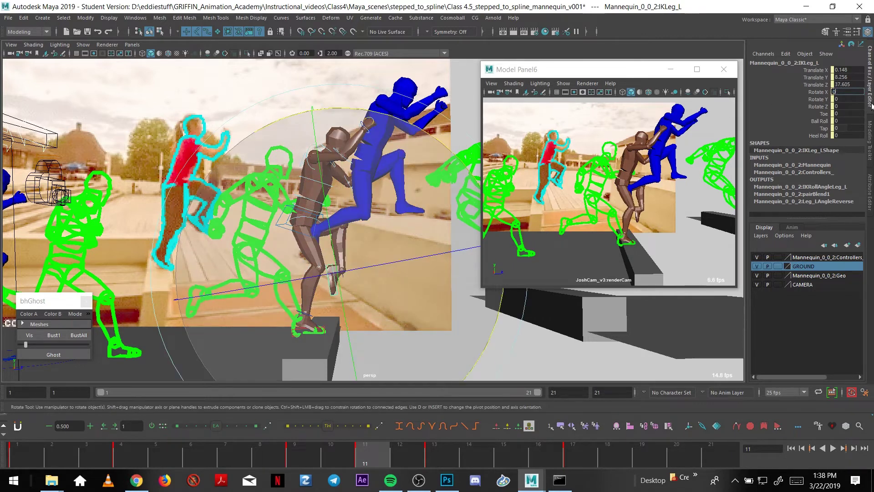
pyautogui.write('0')
pyautogui.press('Return')
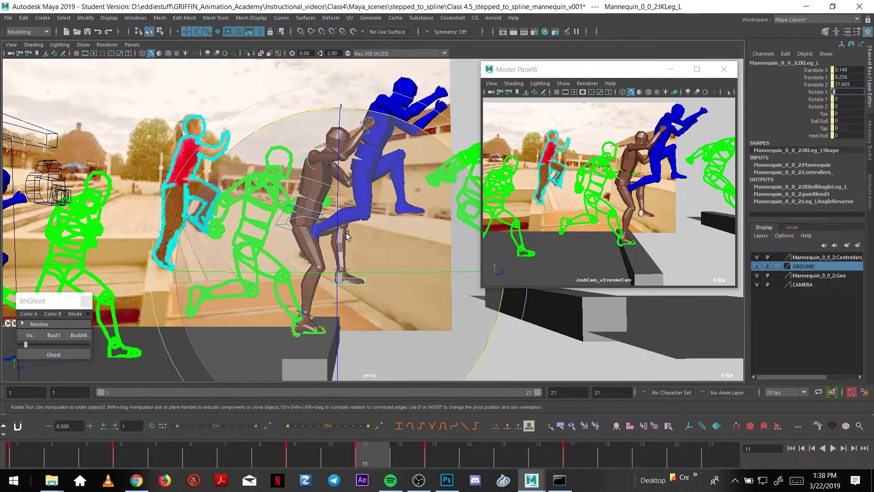
# Tilt the left foot to about Rotate X 18.4 and push it forward to about Translate Z 39.1.
pyautogui.keyDown('alt'); pyautogui.moveTo(346, 235); pyautogui.dragTo(434, 175); pyautogui.keyUp('alt')
pyautogui.press('w')
pyautogui.keyDown('alt'); pyautogui.moveTo(283, 229); pyautogui.dragTo(294, 235); pyautogui.keyUp('alt')
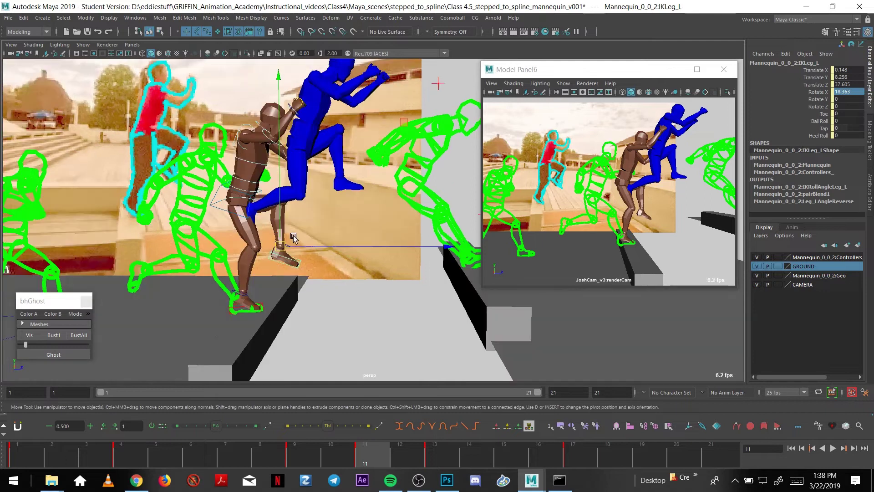
pyautogui.keyDown('alt'); pyautogui.moveTo(308, 237); pyautogui.dragTo(341, 230, button='middle'); pyautogui.keyUp('alt')
pyautogui.keyDown('alt'); pyautogui.moveTo(337, 232); pyautogui.dragTo(358, 239); pyautogui.keyUp('alt')
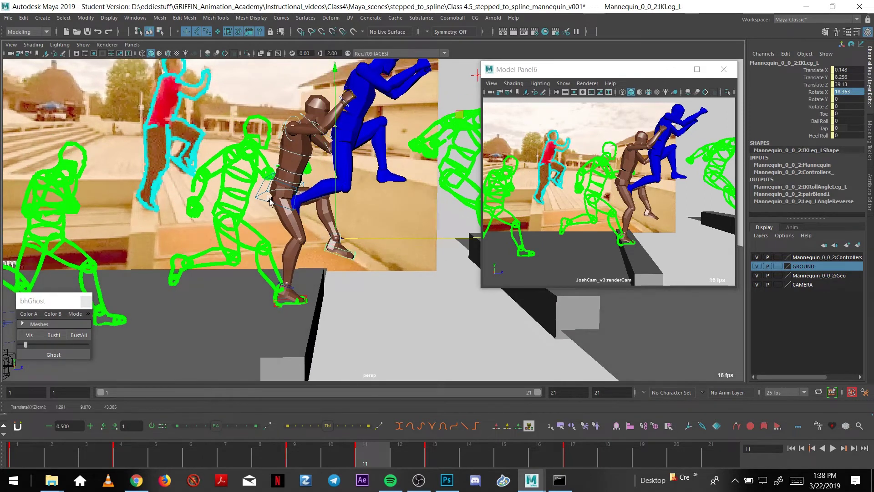
# Move the mannequin's body forward over the takeoff foot at frame 11 and check the change against frame 10.
pyautogui.click(282, 196)
pyautogui.keyDown('alt'); pyautogui.moveTo(304, 188); pyautogui.dragTo(338, 199); pyautogui.keyUp('alt')
pyautogui.click(311, 189)
pyautogui.click(279, 189)
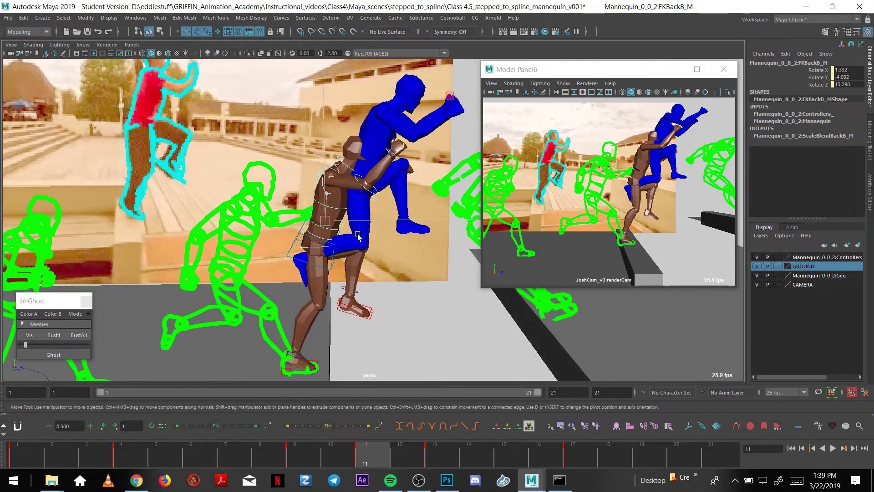
pyautogui.press(',')
pyautogui.moveTo(375, 260)
pyautogui.keyDown('alt'); pyautogui.mouseDown(button='middle')
pyautogui.moveTo(368, 243)
pyautogui.moveTo(379, 248)
pyautogui.mouseUp(button='middle'); pyautogui.keyUp('alt')
pyautogui.hotkey('alt', '.')
pyautogui.hotkey('alt', '.')
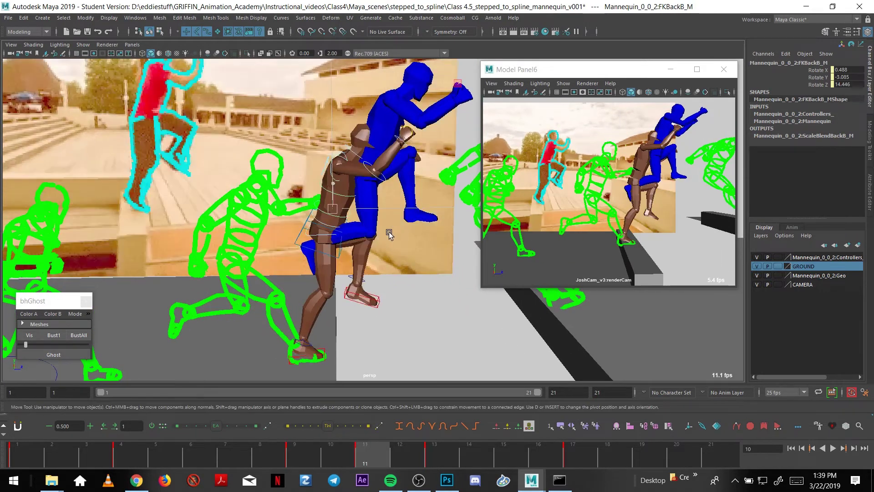
pyautogui.scroll(3, 346, 201)
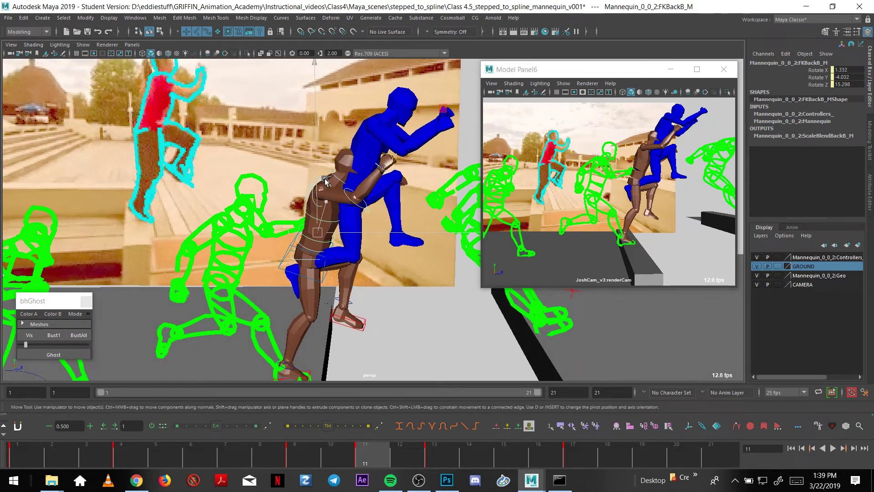
# Rotate the right shoulder at frame 11 so the right arm reaches forward, checking the pose from several angles.
pyautogui.keyDown('alt'); pyautogui.moveTo(325, 180); pyautogui.dragTo(308, 180); pyautogui.keyUp('alt')
pyautogui.click(309, 181)
pyautogui.press('e')
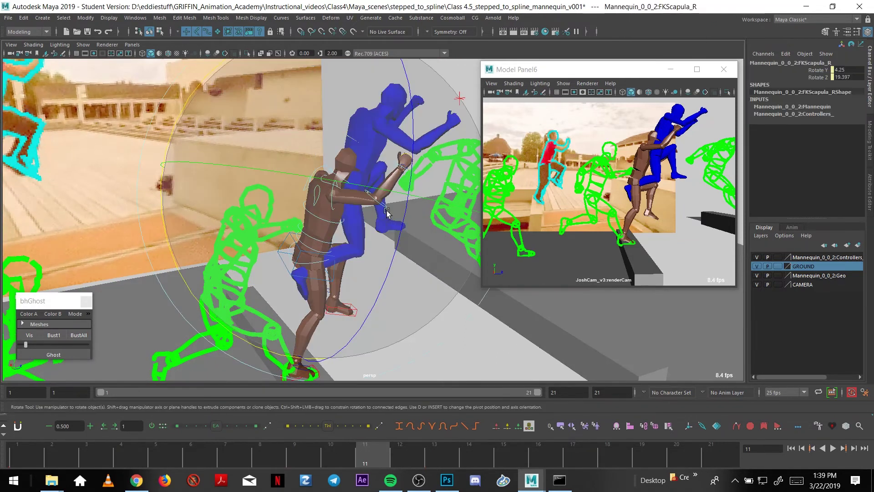
pyautogui.keyDown('alt'); pyautogui.moveTo(387, 212); pyautogui.dragTo(403, 268); pyautogui.keyUp('alt')
pyautogui.click(390, 199)
pyautogui.press('w')
pyautogui.keyDown('alt'); pyautogui.moveTo(378, 233); pyautogui.dragTo(371, 228); pyautogui.keyUp('alt')
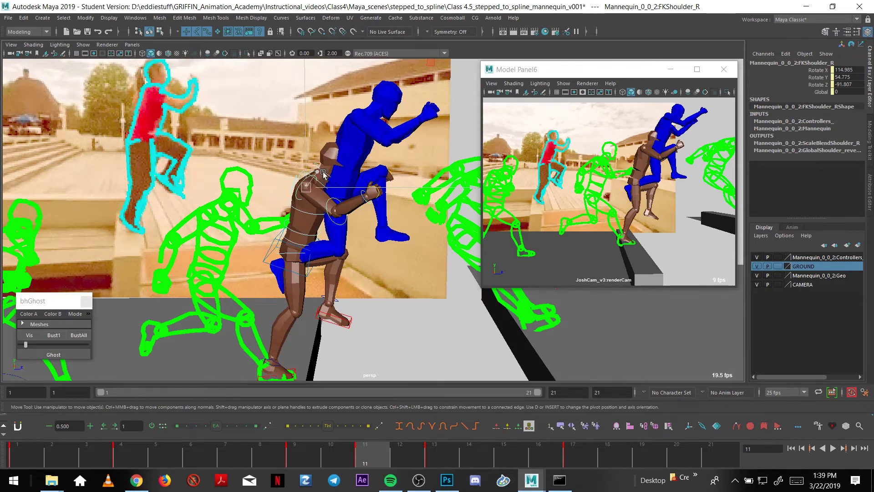
# Adjust the left shoulder's rotation at frame 11 so the left arm matches the reference figure's takeoff pose.
pyautogui.keyDown('alt'); pyautogui.moveTo(312, 179); pyautogui.dragTo(376, 265); pyautogui.keyUp('alt')
pyautogui.click(352, 181)
pyautogui.press('e')
pyautogui.press('w')
pyautogui.click(349, 204)
pyautogui.press('e')
pyautogui.press('w')
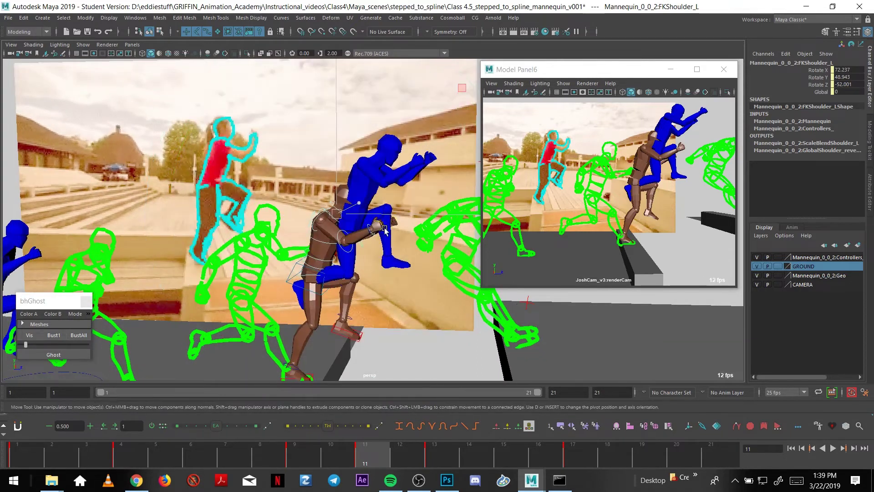
# Delete the blue Frame13_Pose duplicate that overlaps the mannequin.
pyautogui.hotkey('shift', 'o')
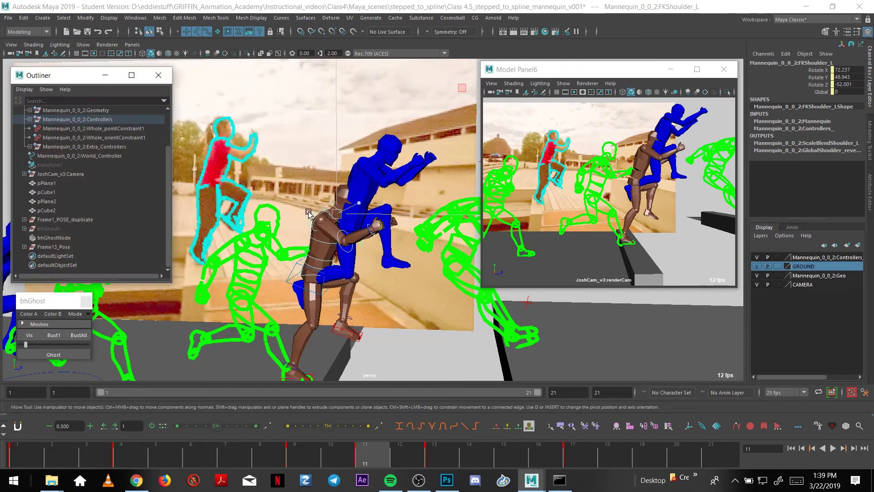
pyautogui.click(87, 220)
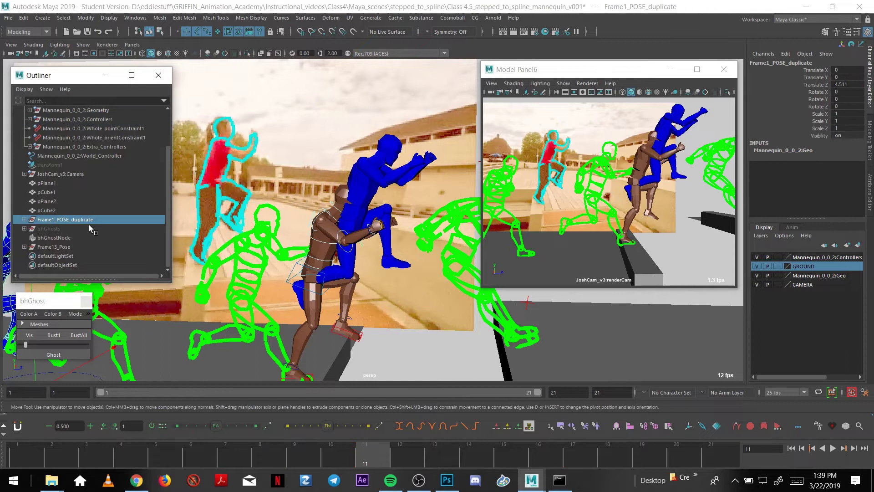
pyautogui.click(72, 246)
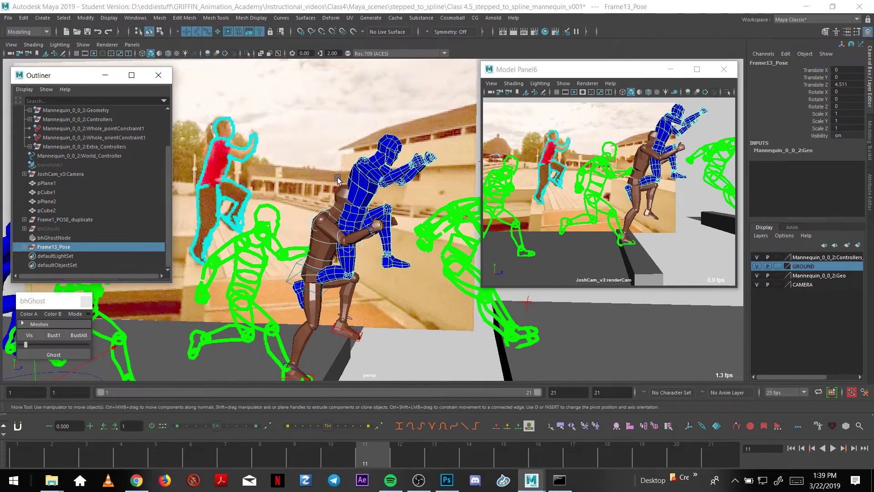
pyautogui.press('Delete')
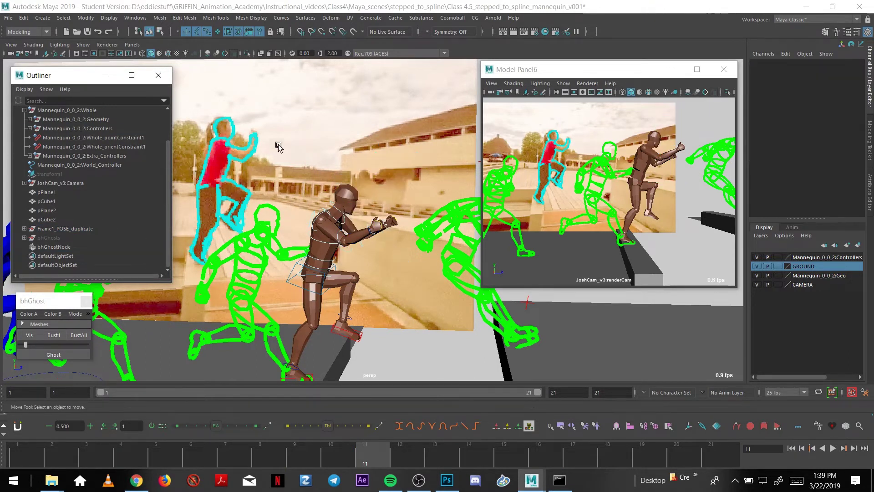
# Create an outline ghost of the whole mannequin at frame 13, and close the Outliner.
pyautogui.click(101, 112)
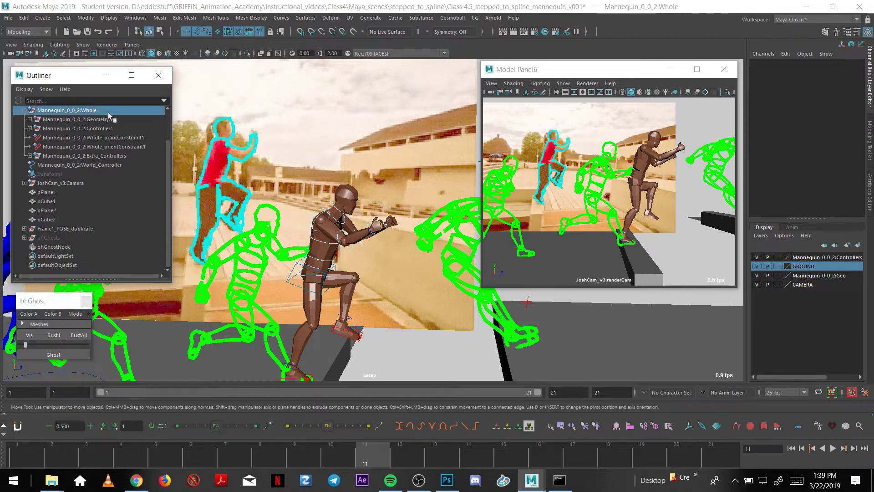
pyautogui.hotkey('alt', '.')
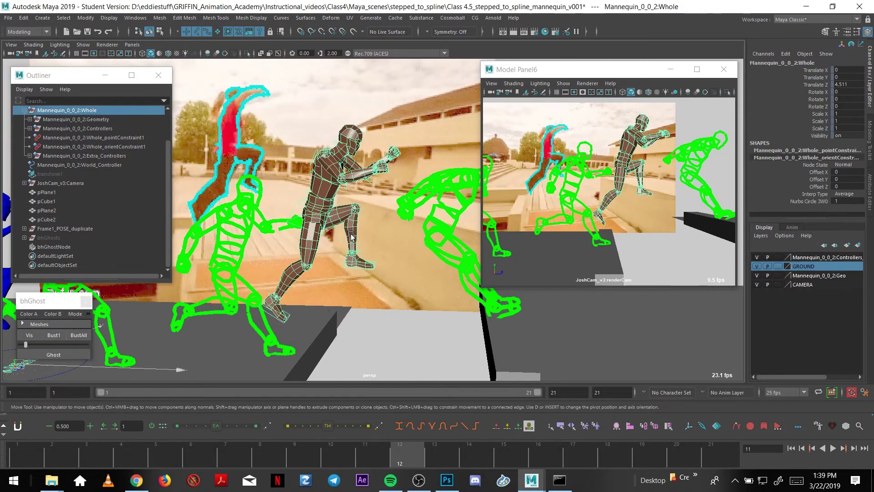
pyautogui.hotkey('alt', '.')
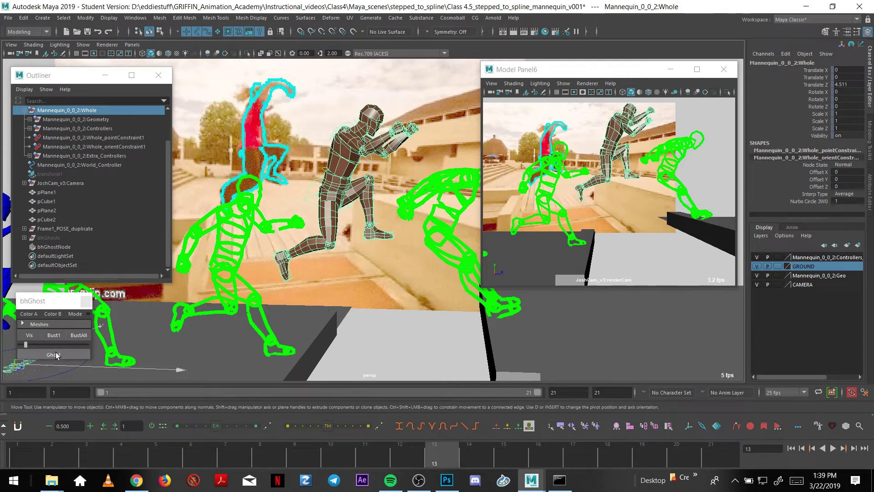
pyautogui.click(67, 353)
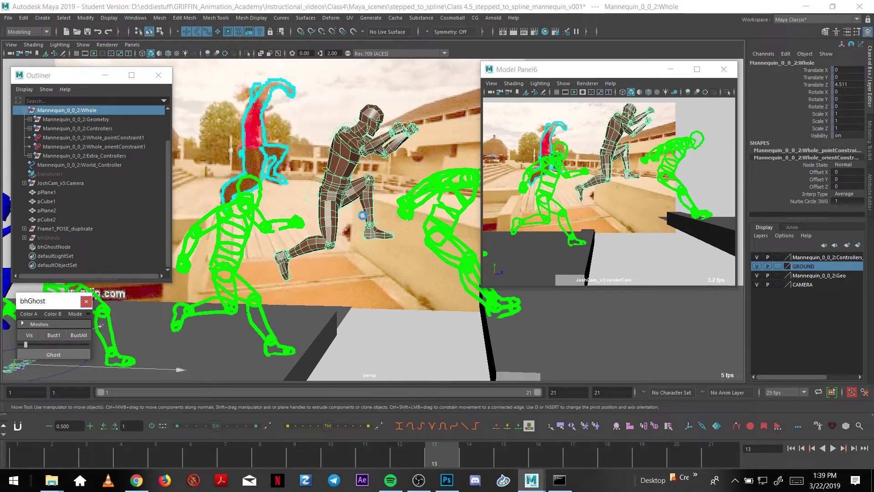
pyautogui.keyDown('alt'); pyautogui.moveTo(369, 218); pyautogui.dragTo(341, 193, button='right'); pyautogui.keyUp('alt')
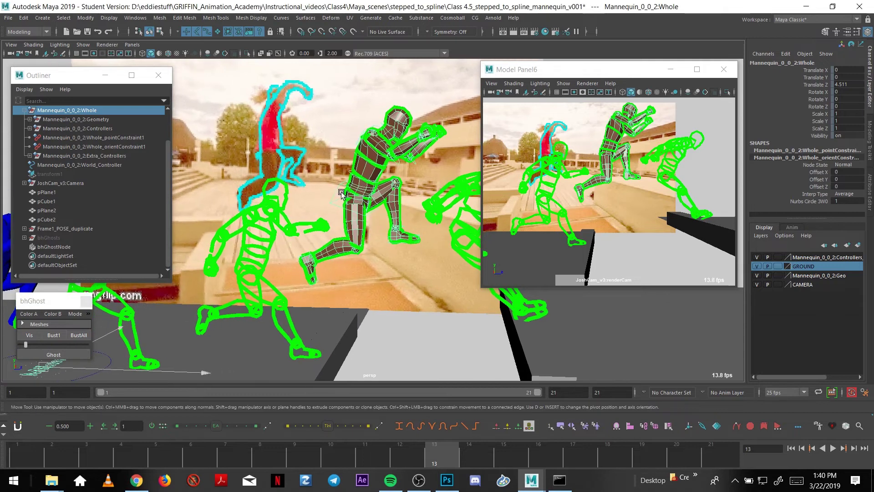
pyautogui.click(167, 80)
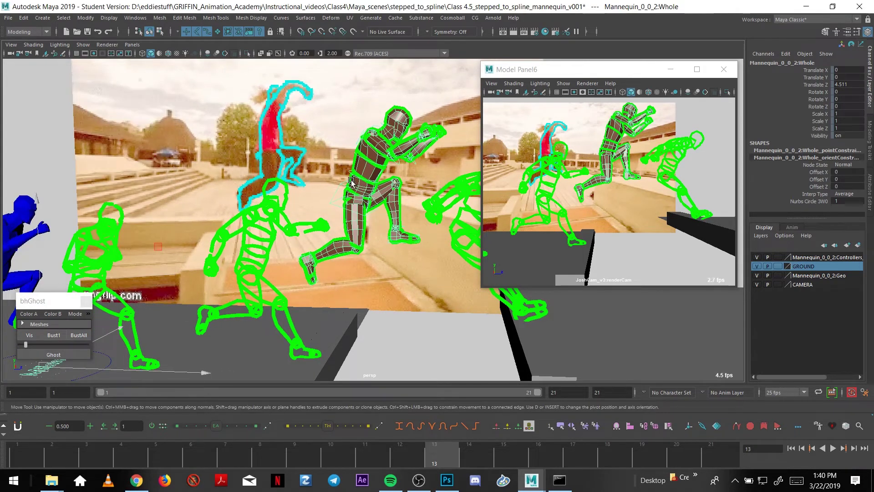
# Return to frame 11, select the mannequin's body centre control, and make the ghost outlines thinner.
pyautogui.hotkey('alt', ',')
pyautogui.hotkey('alt', ',')
pyautogui.keyDown('alt'); pyautogui.moveTo(368, 224); pyautogui.dragTo(388, 233, button='right'); pyautogui.keyUp('alt')
pyautogui.keyDown('alt'); pyautogui.moveTo(345, 206); pyautogui.dragTo(314, 260, button='right'); pyautogui.keyUp('alt')
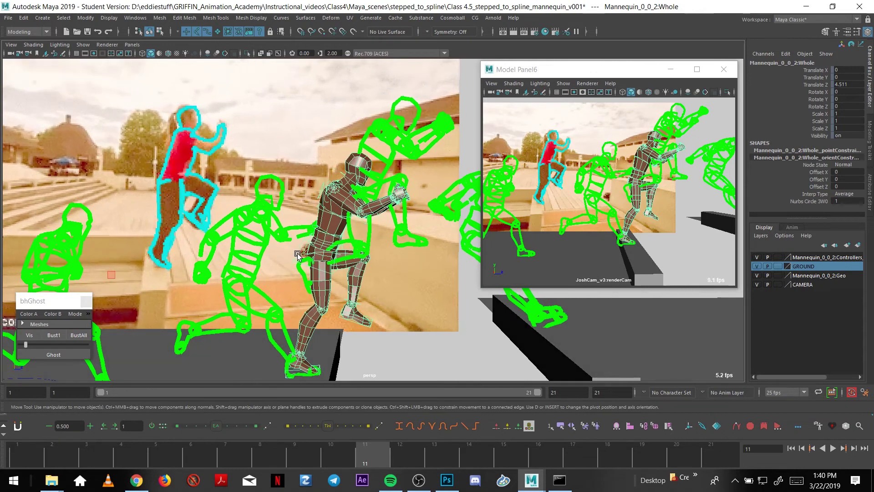
pyautogui.click(297, 254)
pyautogui.keyDown('alt'); pyautogui.moveTo(297, 254); pyautogui.dragTo(89, 279); pyautogui.keyUp('alt')
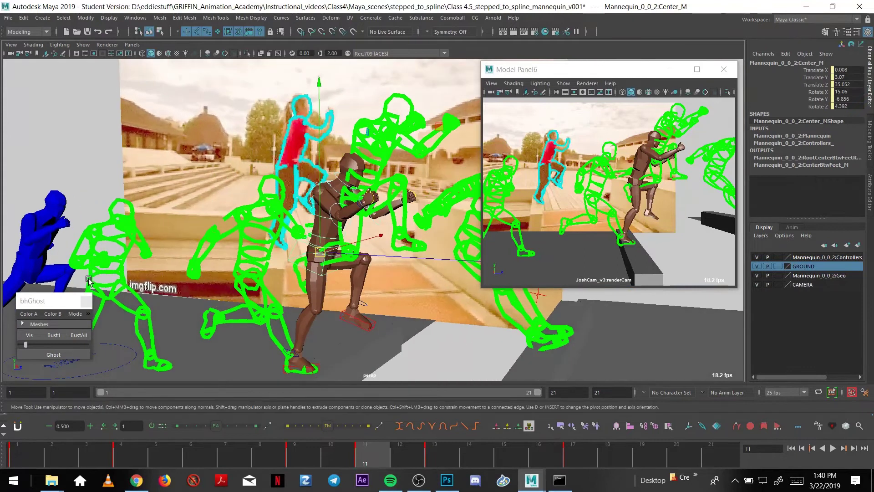
pyautogui.moveTo(26, 345); pyautogui.dragTo(35, 344)
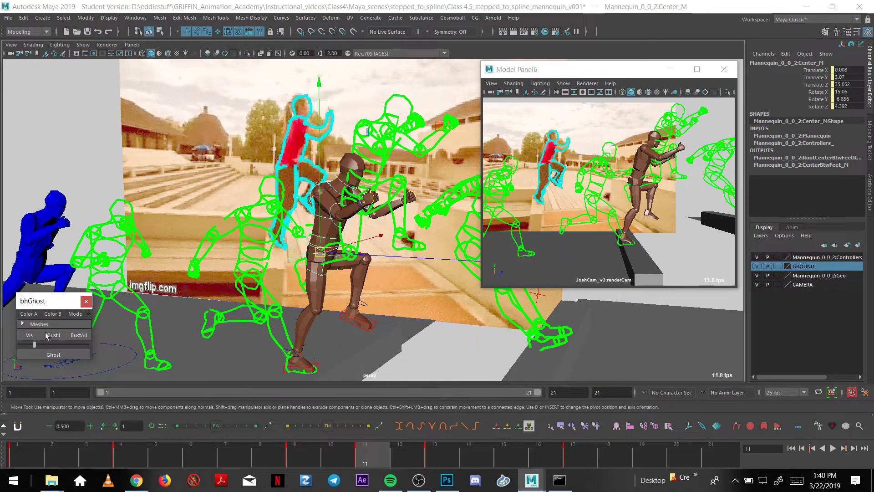
# Move the mannequin's body centre slightly forward and down at frame 11 to match the reference takeoff.
pyautogui.keyDown('alt'); pyautogui.moveTo(392, 239); pyautogui.dragTo(379, 263); pyautogui.keyUp('alt')
pyautogui.click(382, 295)
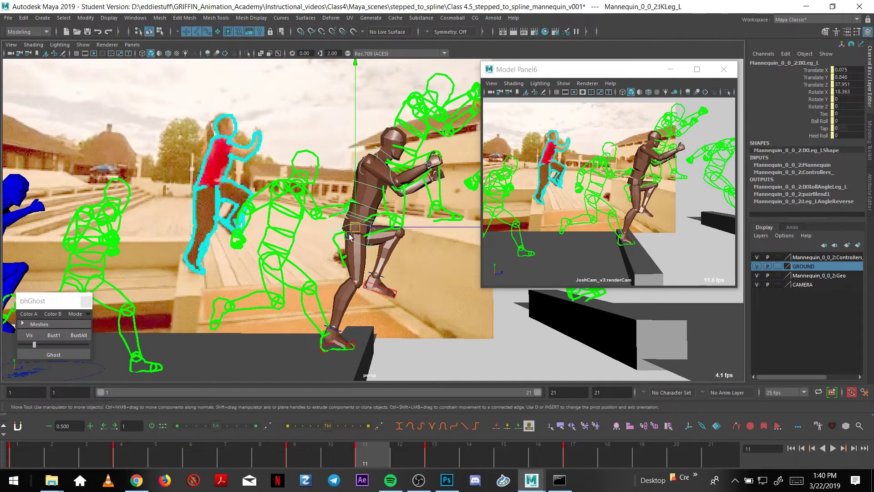
pyautogui.click(367, 231)
pyautogui.moveTo(366, 230); pyautogui.dragTo(393, 182)
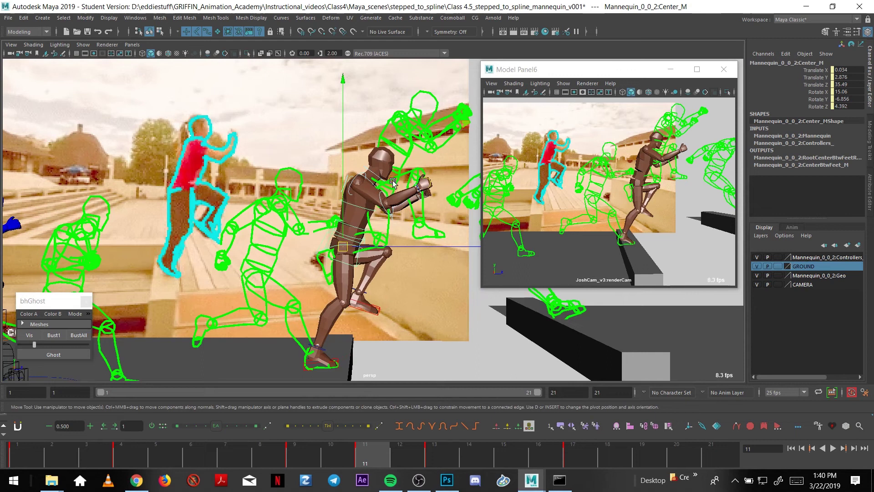
# Rotate the neck back at frame 11 so the head lifts, bringing its Rotate Z to -11.523.
pyautogui.click(361, 164)
pyautogui.keyDown('alt'); pyautogui.moveTo(408, 173); pyautogui.dragTo(393, 274, button='right'); pyautogui.keyUp('alt')
pyautogui.keyDown('alt'); pyautogui.moveTo(335, 219); pyautogui.dragTo(277, 251, button='middle'); pyautogui.keyUp('alt')
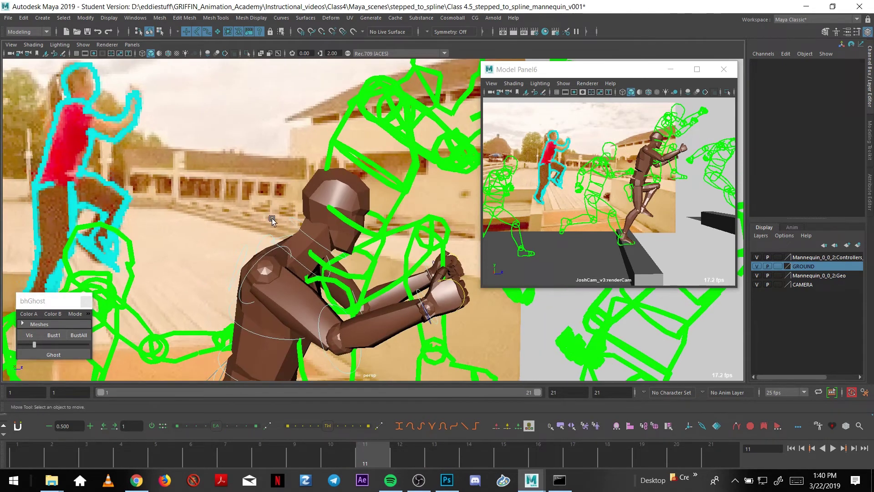
pyautogui.click(299, 233)
pyautogui.press('e')
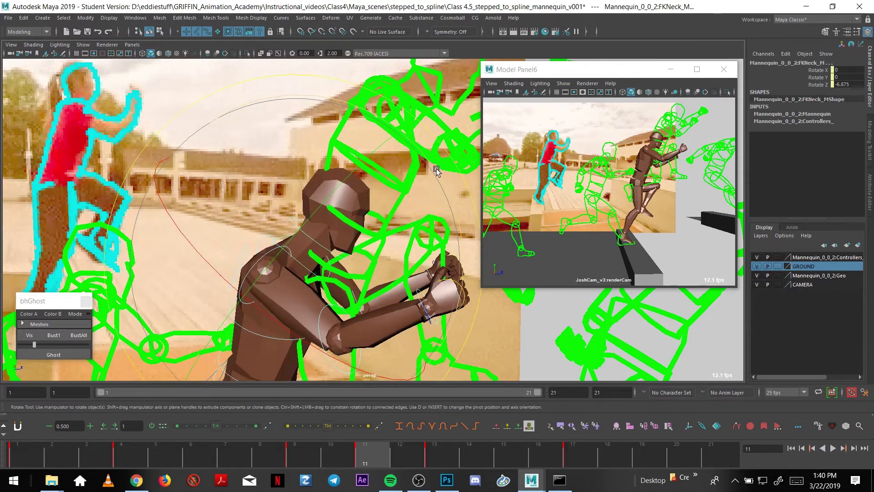
pyautogui.moveTo(436, 169); pyautogui.dragTo(432, 164)
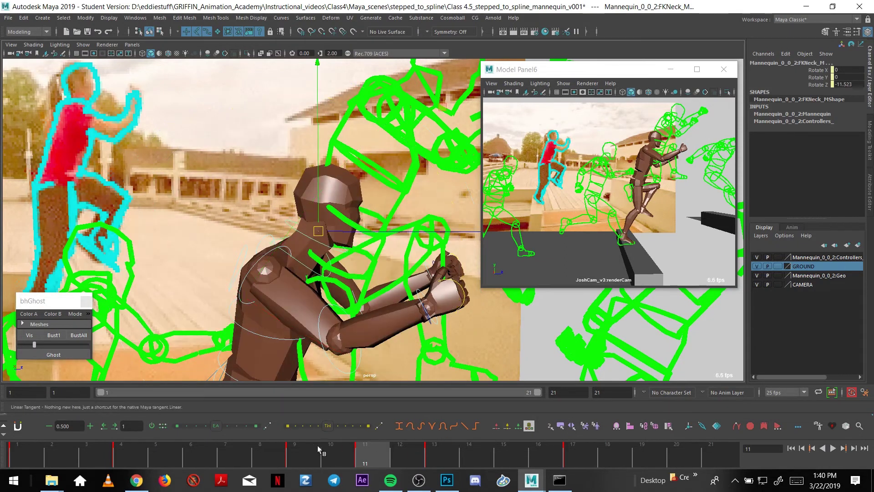
# Play and scrub through the takeoff around frames 9 to 13 to check the flow into the jump.
pyautogui.click(299, 453)
pyautogui.hotkey('alt', 'v')
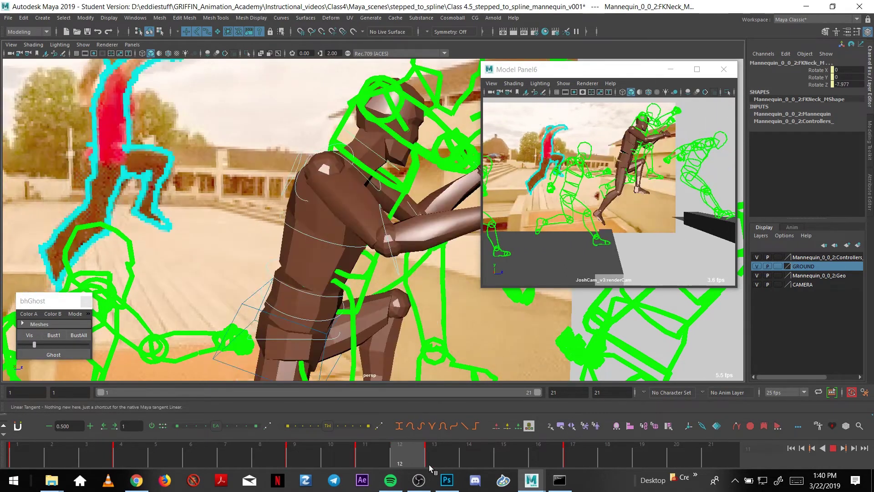
pyautogui.click(344, 459)
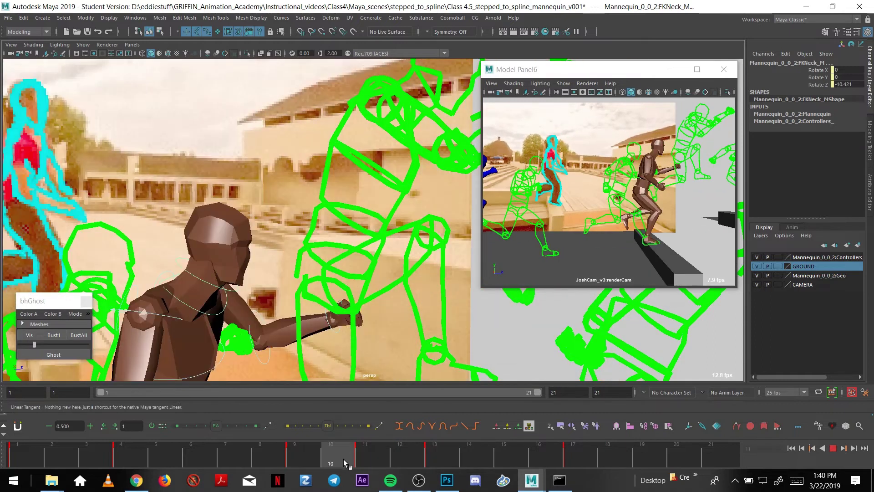
pyautogui.press('.')
pyautogui.scroll(-4, 257, 238)
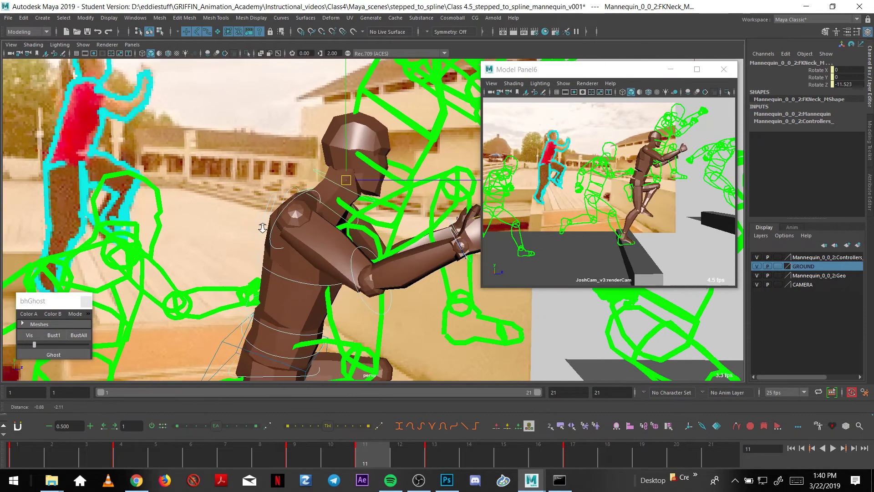
pyautogui.scroll(-2, 257, 237)
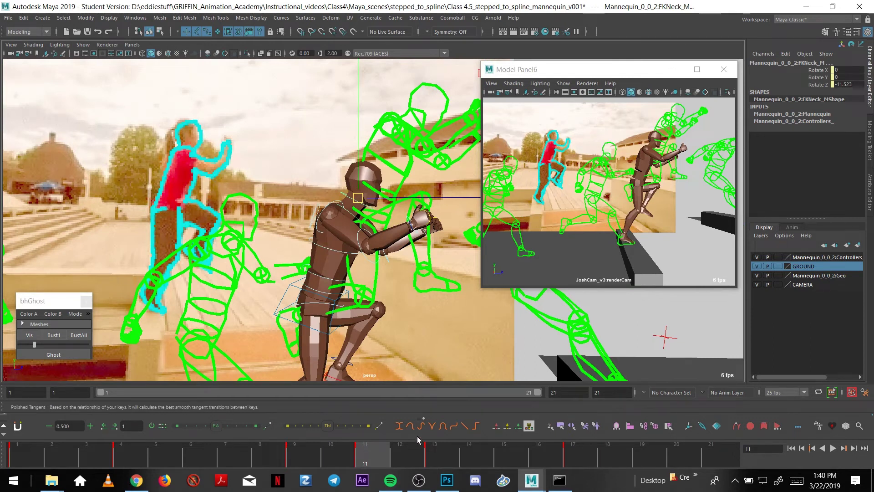
pyautogui.keyDown('alt'); pyautogui.moveTo(378, 300); pyautogui.dragTo(350, 298, button='middle'); pyautogui.keyUp('alt')
pyautogui.scroll(-3, 334, 232)
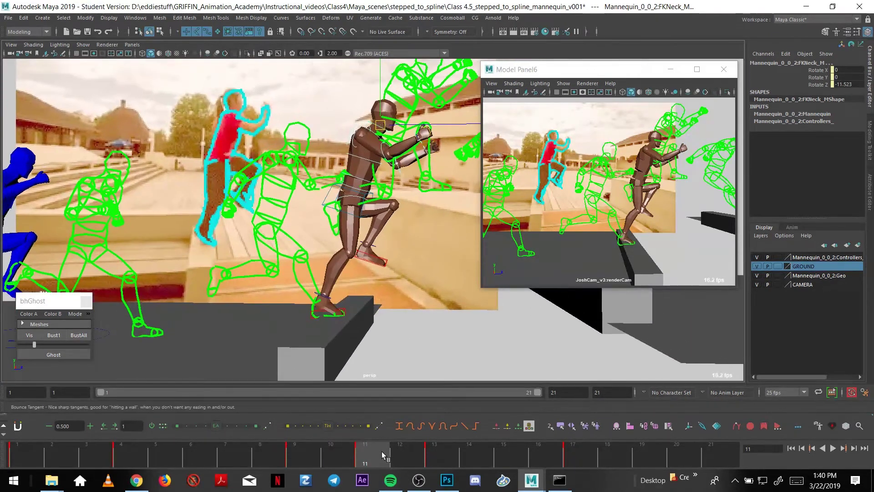
pyautogui.hotkey('alt', 'v')
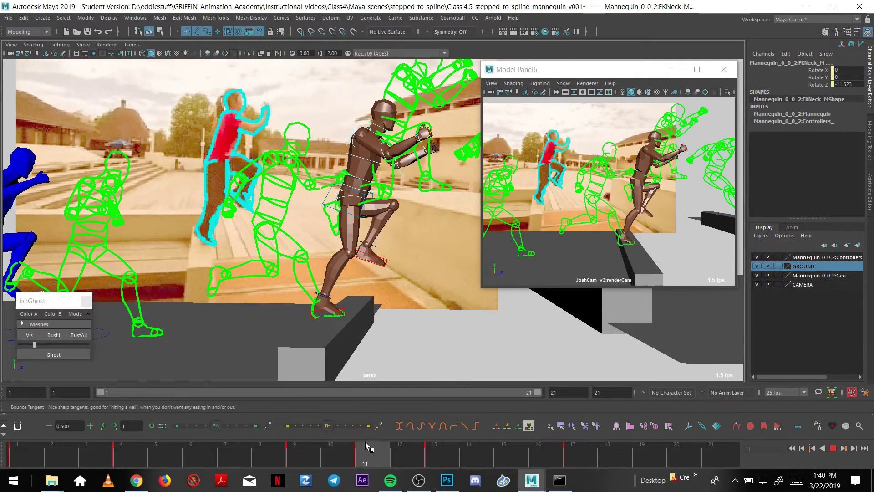
pyautogui.moveTo(365, 442); pyautogui.dragTo(391, 448)
# Compare the takeoff poses at frames 9 and 10 with the reference, and scrub ahead to the landing at frame 17.
pyautogui.hotkey('alt', ',')
pyautogui.keyDown('alt'); pyautogui.moveTo(332, 267); pyautogui.dragTo(346, 231); pyautogui.keyUp('alt')
pyautogui.hotkey('alt', ',')
pyautogui.hotkey('alt', ',')
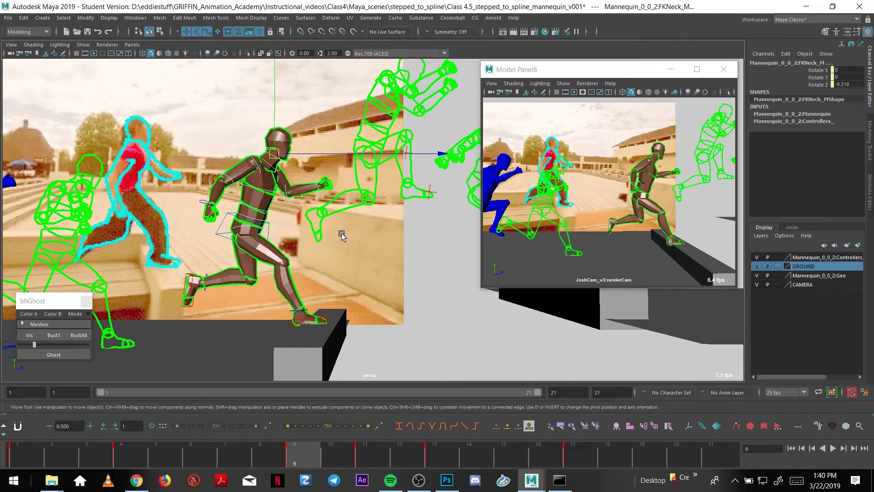
pyautogui.hotkey('alt', '.')
pyautogui.keyDown('alt'); pyautogui.moveTo(346, 244); pyautogui.dragTo(318, 242, button='right'); pyautogui.keyUp('alt')
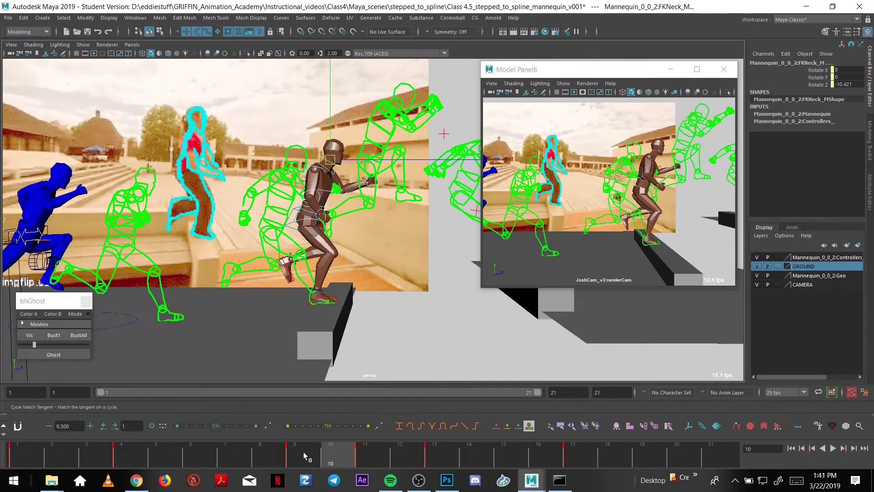
pyautogui.moveTo(303, 452); pyautogui.dragTo(578, 446)
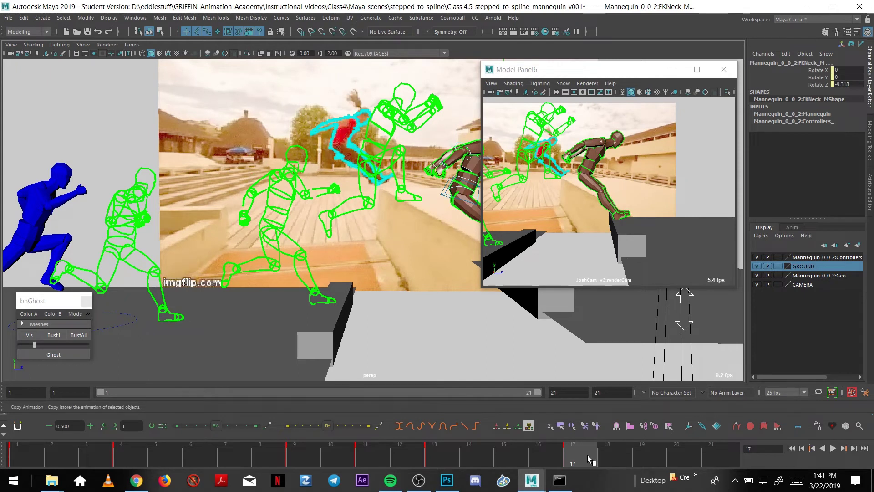
# Go to frame 19 and move the mannequin's body centre forward so it settles into a crouch over the feet.
pyautogui.keyDown('alt'); pyautogui.moveTo(428, 207); pyautogui.dragTo(396, 240); pyautogui.keyUp('alt')
pyautogui.hotkey('alt', '.')
pyautogui.hotkey('alt', '.')
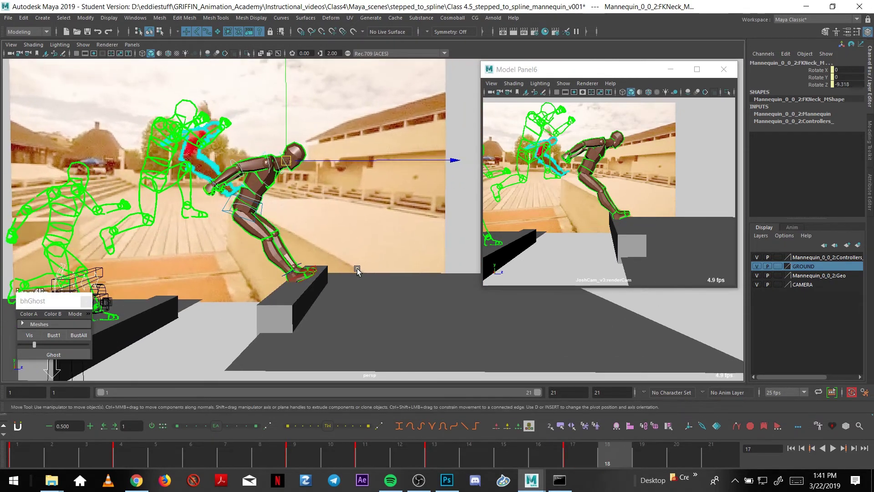
pyautogui.keyDown('alt'); pyautogui.moveTo(332, 246); pyautogui.dragTo(346, 245, button='middle'); pyautogui.keyUp('alt')
pyautogui.keyDown('alt'); pyautogui.moveTo(346, 245); pyautogui.dragTo(295, 167); pyautogui.keyUp('alt')
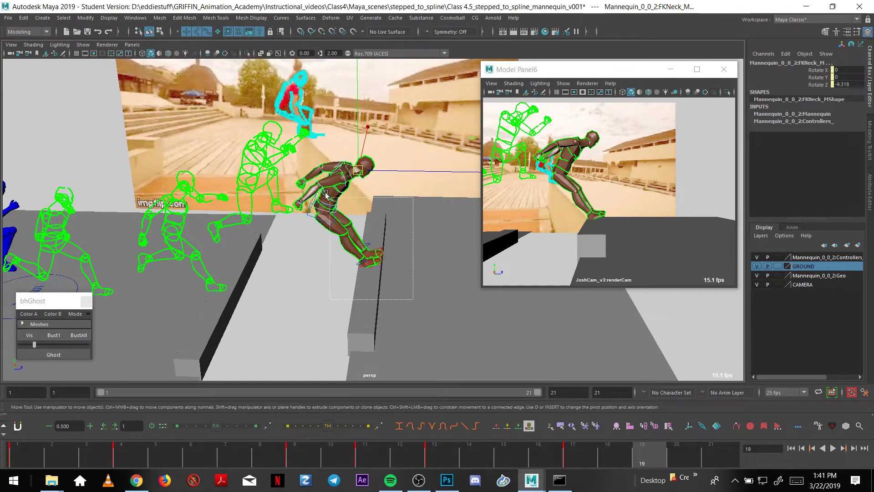
pyautogui.click(306, 176)
pyautogui.keyDown('alt'); pyautogui.moveTo(378, 234); pyautogui.dragTo(388, 224); pyautogui.keyUp('alt')
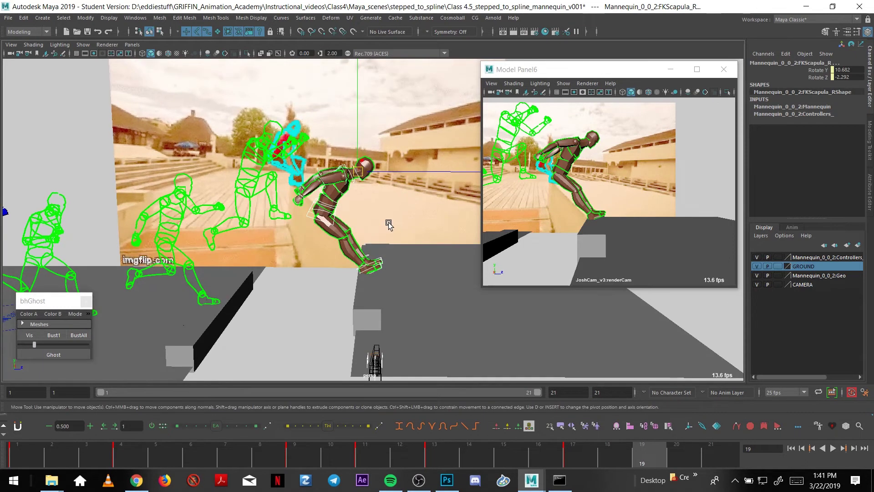
pyautogui.keyDown('alt'); pyautogui.moveTo(368, 234); pyautogui.dragTo(349, 261, button='right'); pyautogui.keyUp('alt')
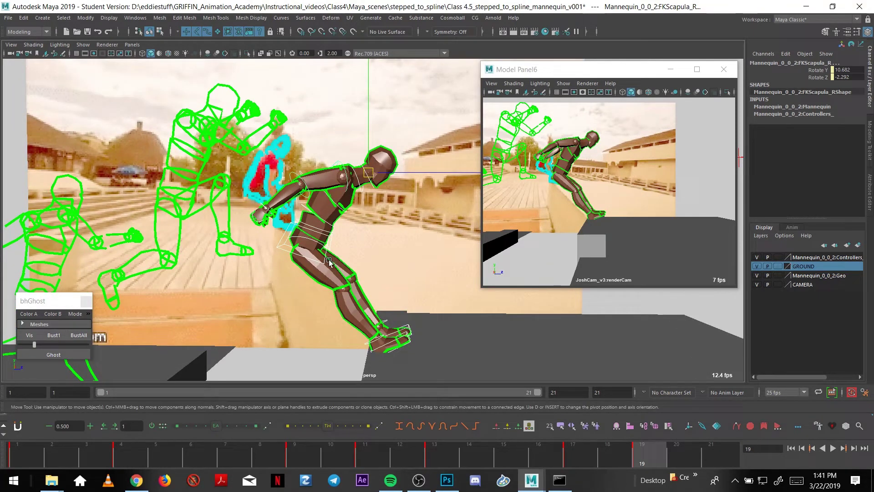
pyautogui.click(325, 258)
pyautogui.keyDown('alt'); pyautogui.moveTo(326, 250); pyautogui.dragTo(395, 295); pyautogui.keyUp('alt')
pyautogui.press('.')
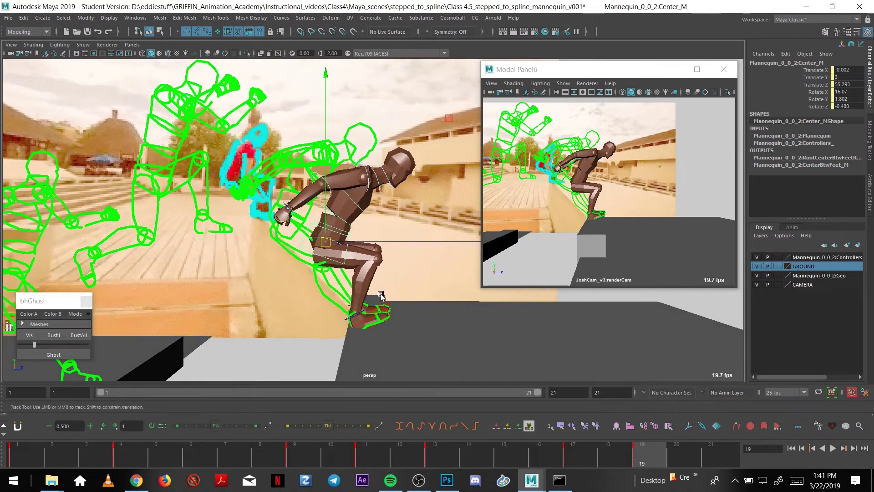
# Rotate the right and left feet at frame 19 so both soles lie flat on the landing ledge.
pyautogui.keyDown('alt'); pyautogui.moveTo(390, 304); pyautogui.dragTo(358, 296, button='right'); pyautogui.keyUp('alt')
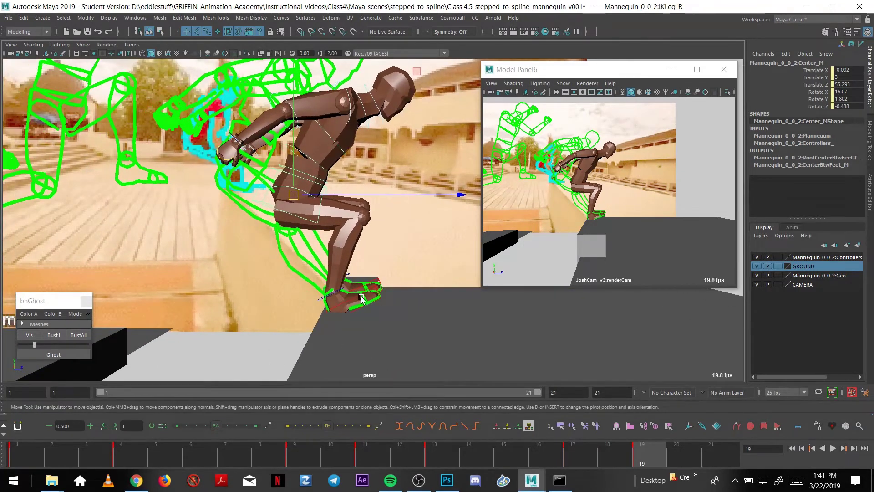
pyautogui.click(362, 298)
pyautogui.press('e')
pyautogui.moveTo(441, 170); pyautogui.dragTo(493, 220)
pyautogui.press('w')
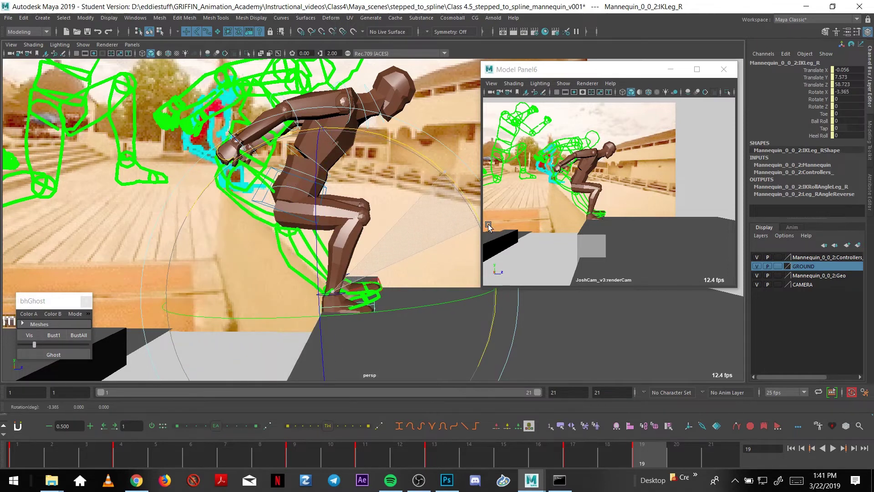
pyautogui.click(380, 283)
pyautogui.press('e')
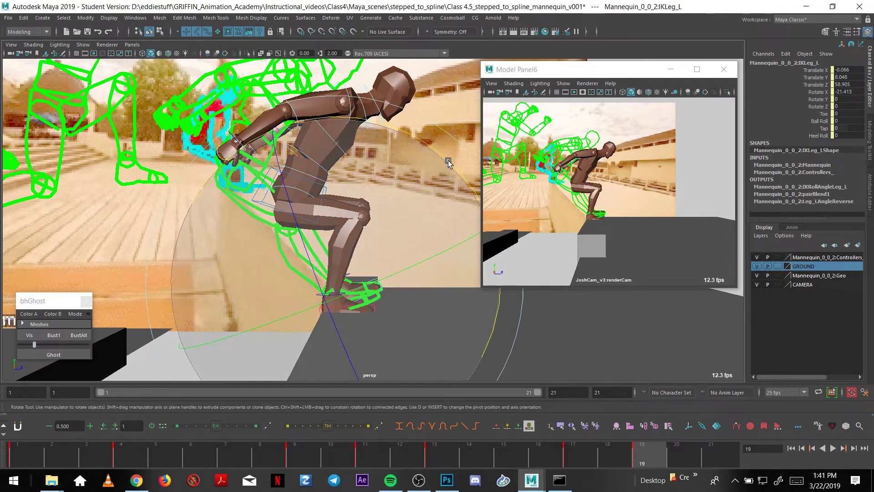
pyautogui.moveTo(444, 172); pyautogui.dragTo(347, 320)
pyautogui.press('w')
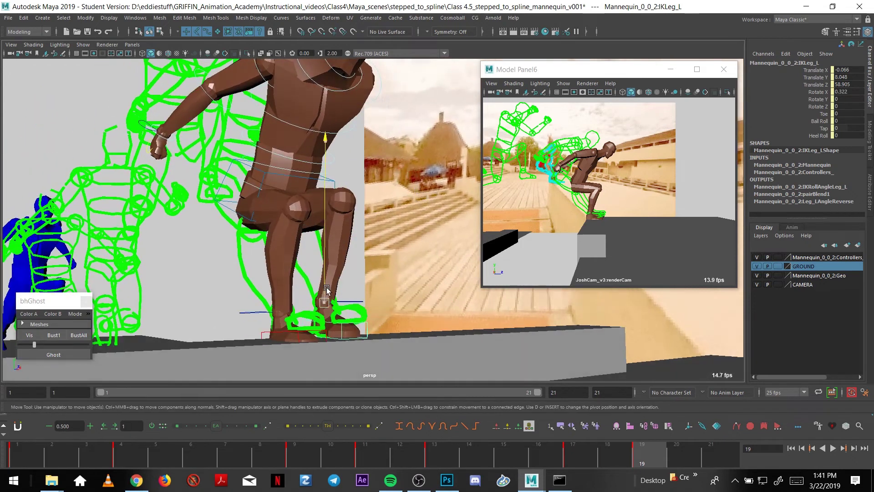
# Move the left foot outward and down onto the ledge at frame 19, and turn its toes slightly outward.
pyautogui.moveTo(327, 289); pyautogui.dragTo(366, 304)
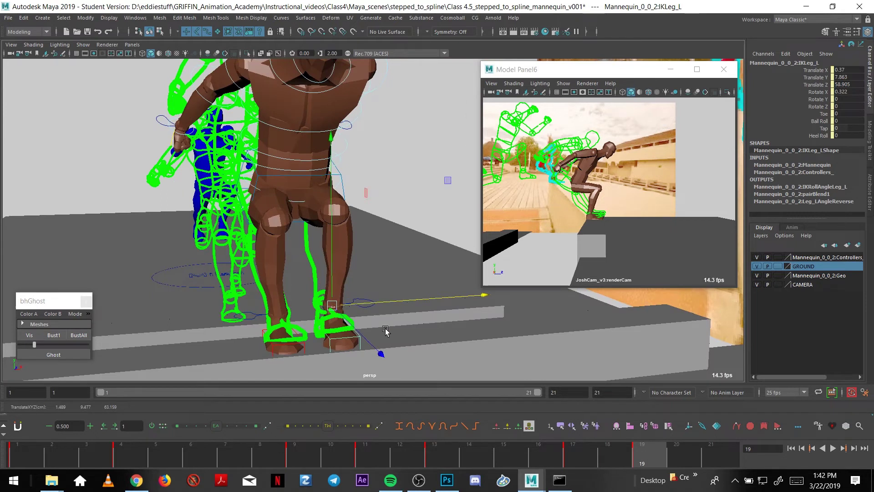
pyautogui.press('e')
pyautogui.moveTo(333, 355); pyautogui.dragTo(357, 354)
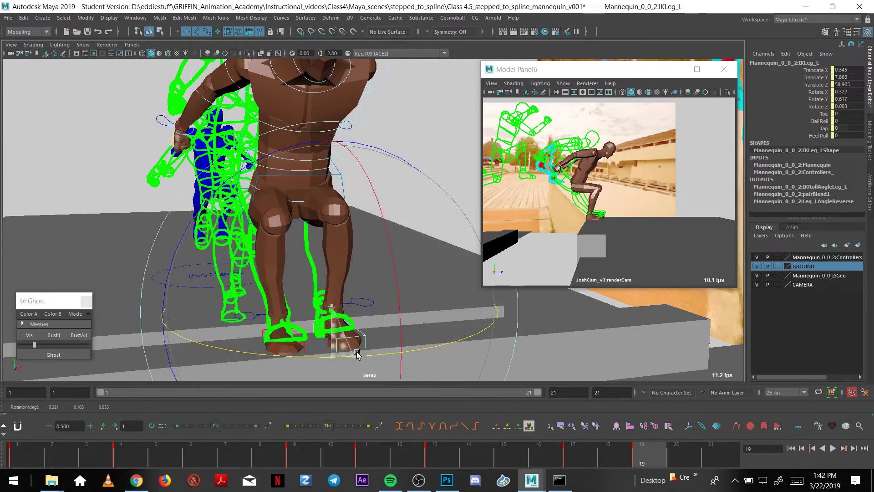
pyautogui.press('w')
# Turn the right foot's toes slightly outward at frame 19, and check the landing pose from the side.
pyautogui.click(304, 345)
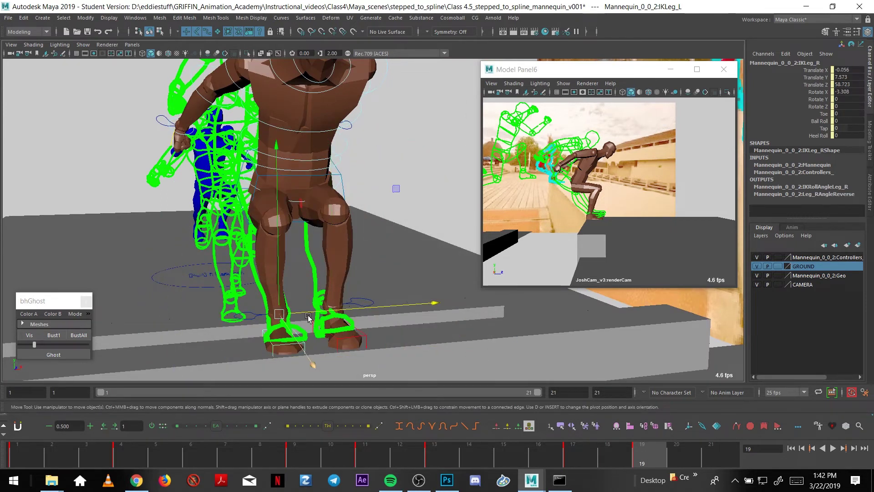
pyautogui.moveTo(305, 313); pyautogui.dragTo(298, 314)
pyautogui.press('e')
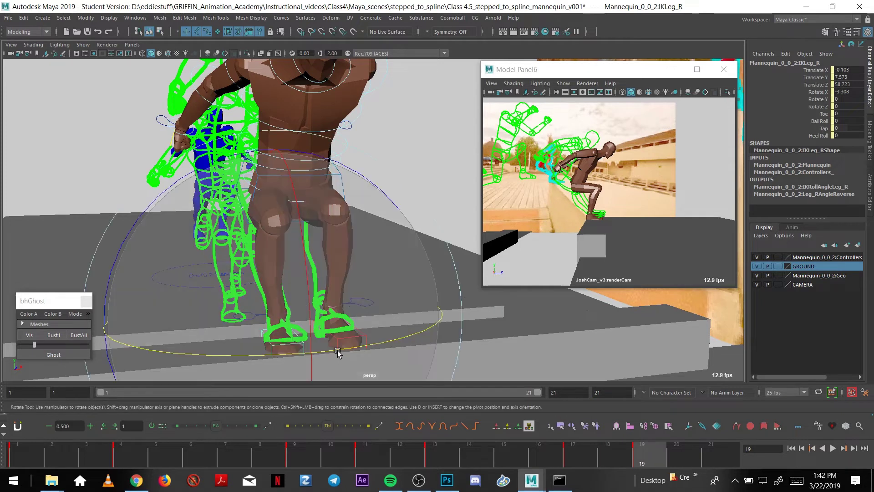
pyautogui.moveTo(346, 351); pyautogui.dragTo(335, 351)
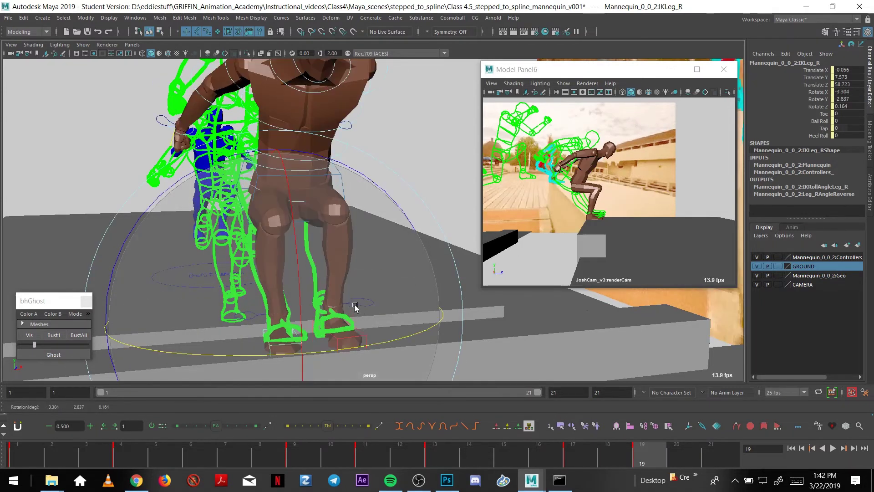
pyautogui.keyDown('alt'); pyautogui.moveTo(325, 290); pyautogui.dragTo(378, 224); pyautogui.keyUp('alt')
pyautogui.press('w')
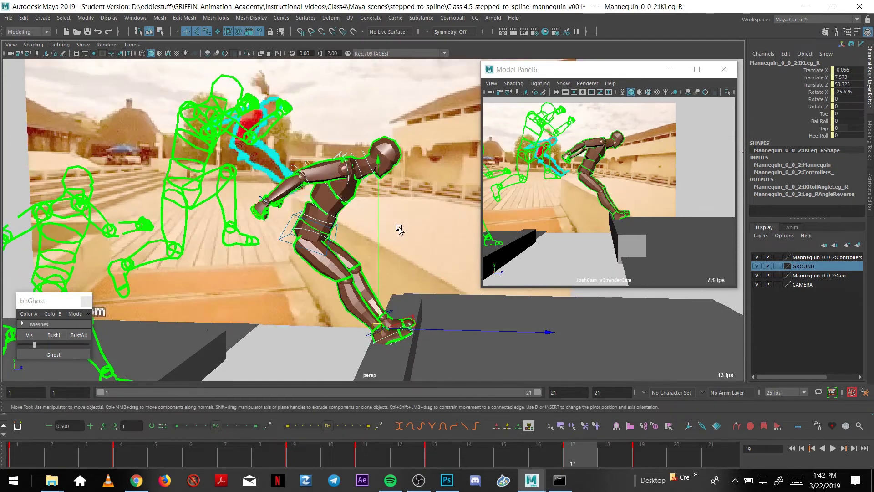
# Adjust the chest and right scapula rotation at frame 19 for the landing crouch.
pyautogui.keyDown('alt'); pyautogui.moveTo(397, 231); pyautogui.dragTo(363, 208); pyautogui.keyUp('alt')
pyautogui.click(383, 231)
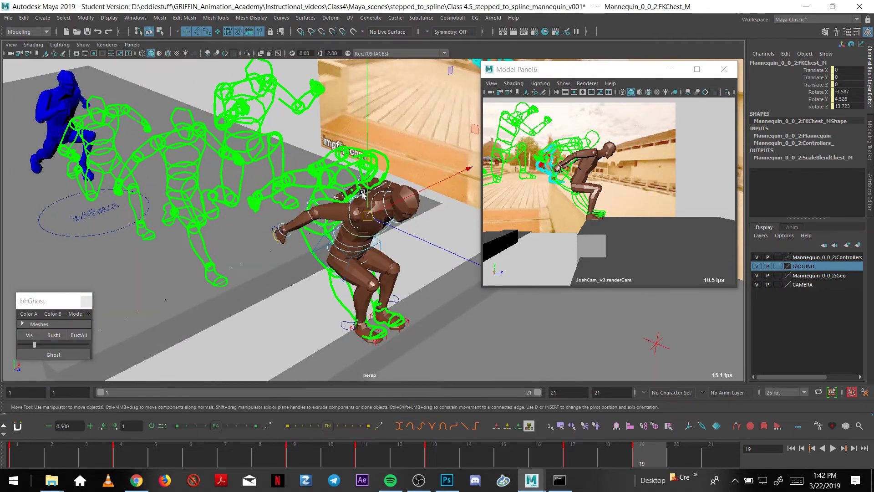
pyautogui.press('e')
pyautogui.keyDown('alt'); pyautogui.moveTo(340, 269); pyautogui.dragTo(381, 266); pyautogui.keyUp('alt')
pyautogui.press('w')
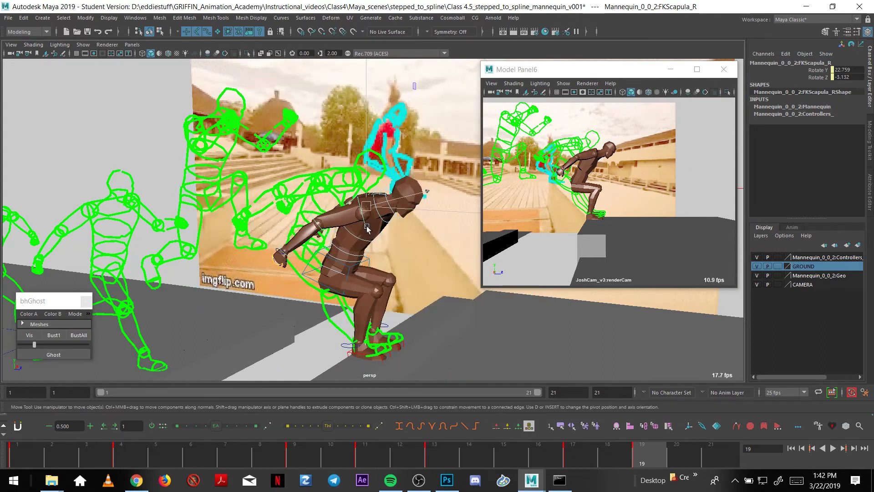
# Rotate the right shoulder and bend the right elbow at frame 19 so the arm hangs forward beside the knees.
pyautogui.click(367, 230)
pyautogui.press('e')
pyautogui.keyDown('alt'); pyautogui.moveTo(367, 229); pyautogui.dragTo(302, 231); pyautogui.keyUp('alt')
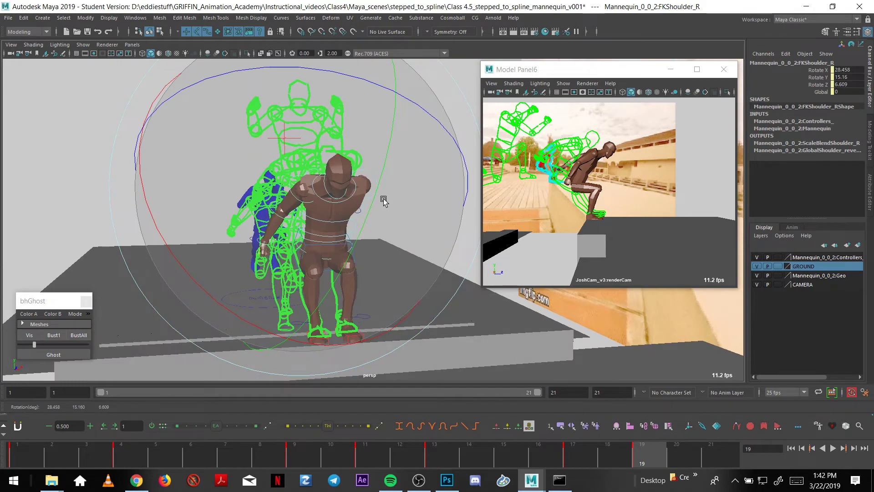
pyautogui.moveTo(384, 201); pyautogui.dragTo(396, 168)
pyautogui.press('w')
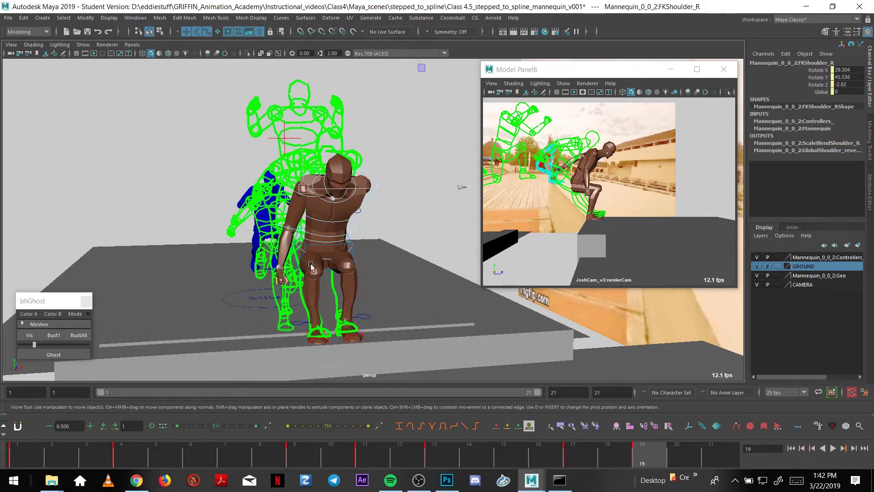
pyautogui.keyDown('alt'); pyautogui.moveTo(311, 266); pyautogui.dragTo(353, 249); pyautogui.keyUp('alt')
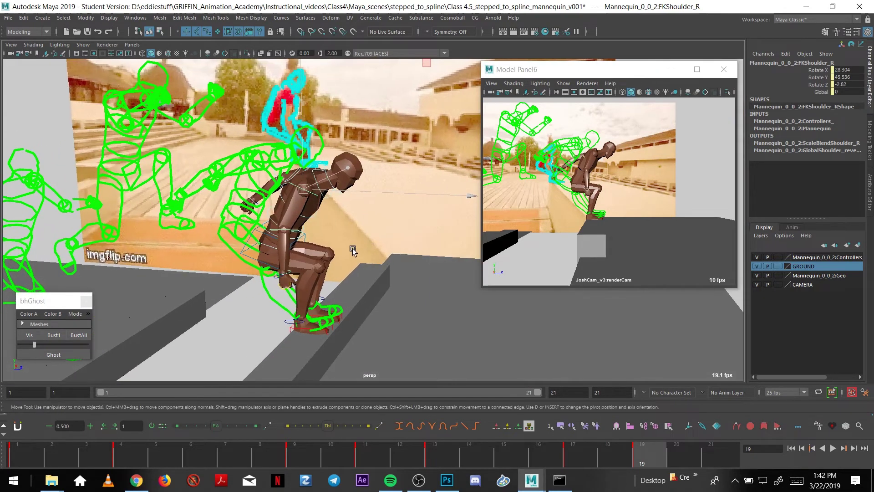
pyautogui.press('e')
pyautogui.moveTo(401, 324); pyautogui.dragTo(437, 294)
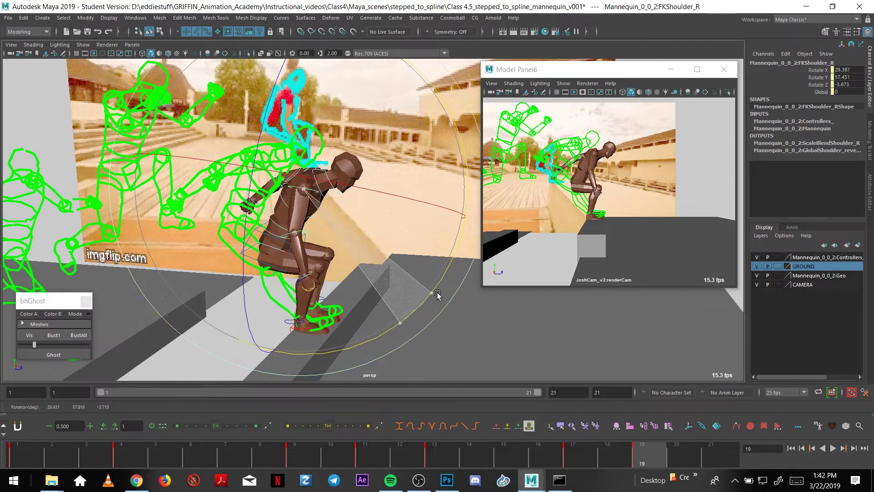
pyautogui.press('Down')
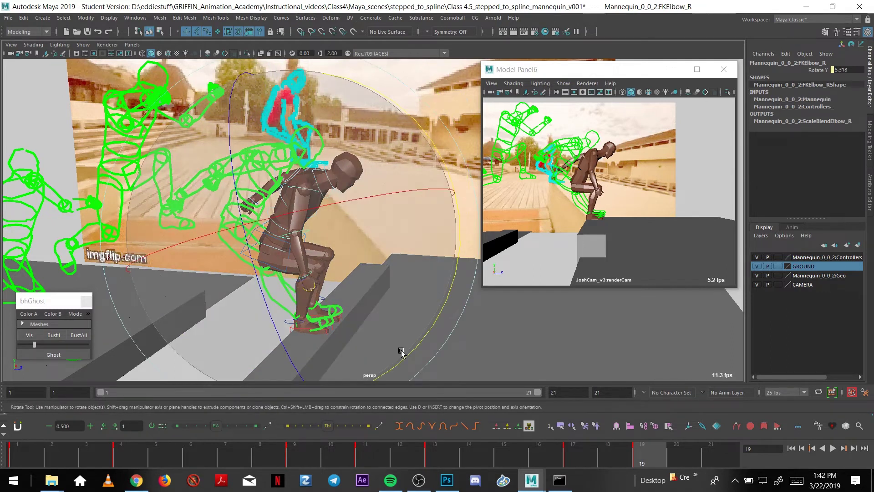
pyautogui.moveTo(401, 352); pyautogui.dragTo(400, 264)
# Rotate the left shoulder at frame 19 to swing the left arm down and forward over the knees.
pyautogui.click(320, 236)
pyautogui.click(357, 246)
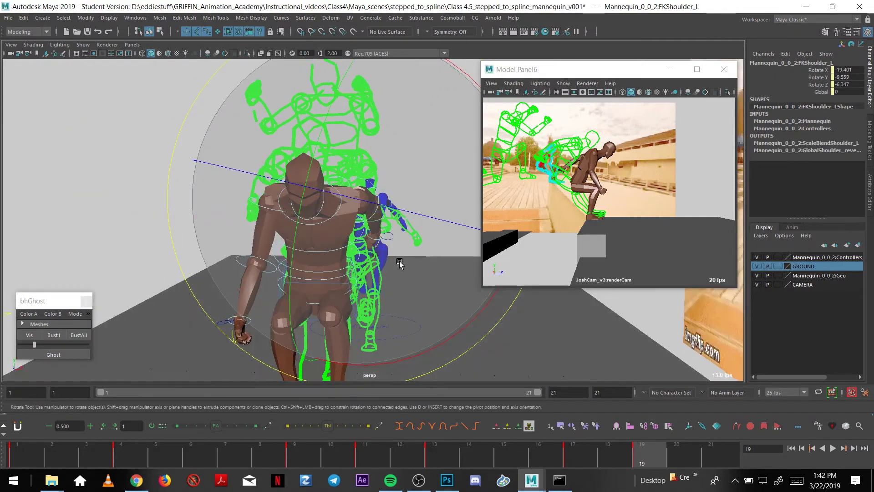
pyautogui.moveTo(339, 268); pyautogui.dragTo(381, 263)
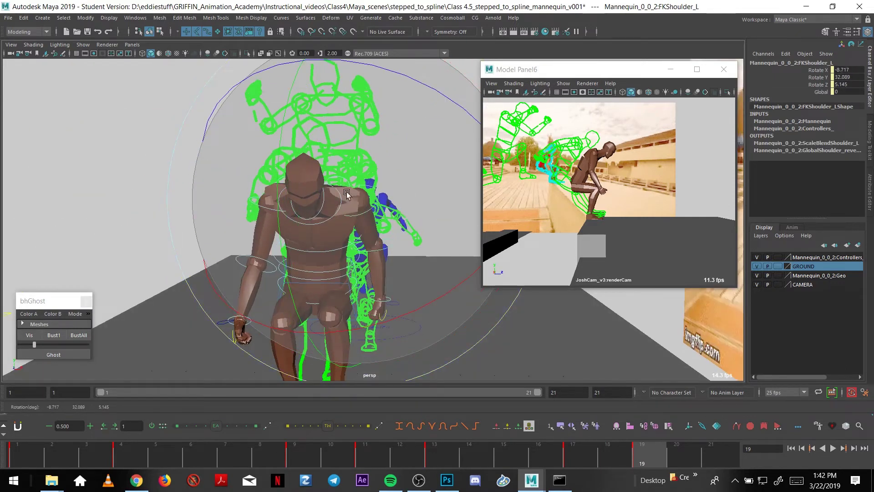
pyautogui.moveTo(347, 195); pyautogui.dragTo(359, 242)
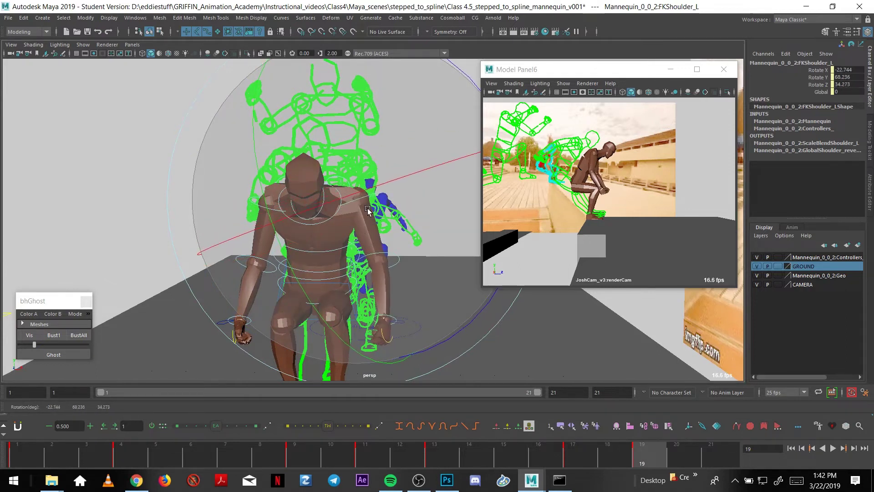
pyautogui.press('w')
pyautogui.keyDown('alt'); pyautogui.moveTo(368, 209); pyautogui.dragTo(421, 221); pyautogui.keyUp('alt')
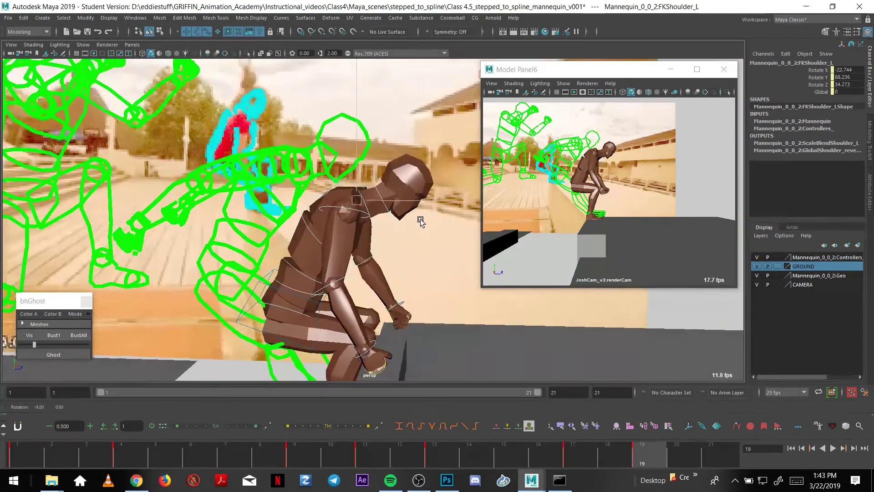
# Rotate the neck slightly back at frame 19 and compare the head's pose with frame 17.
pyautogui.click(381, 197)
pyautogui.press('e')
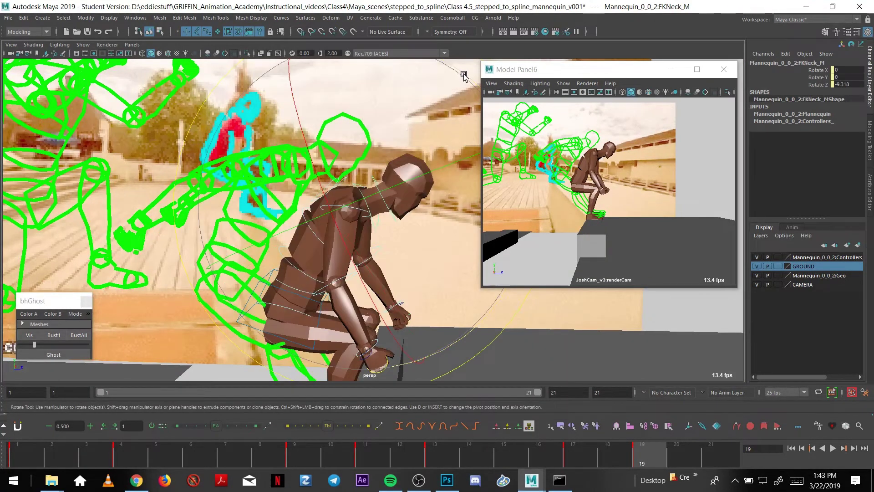
pyautogui.moveTo(463, 76); pyautogui.dragTo(428, 93)
pyautogui.press('w')
pyautogui.click(397, 209)
pyautogui.press('e')
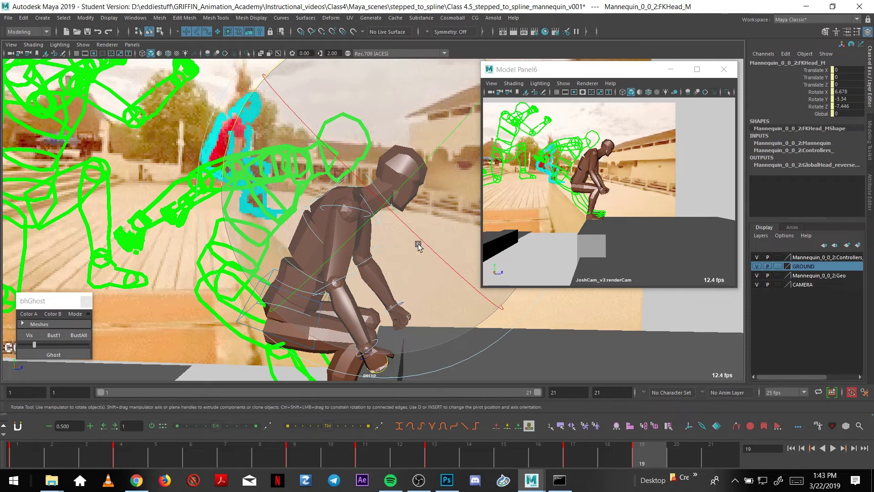
pyautogui.press(',')
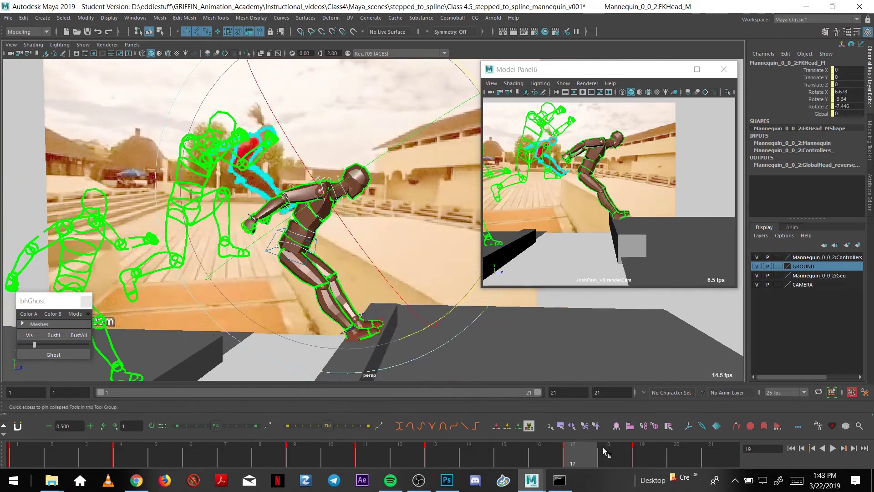
pyautogui.moveTo(599, 460); pyautogui.dragTo(646, 457)
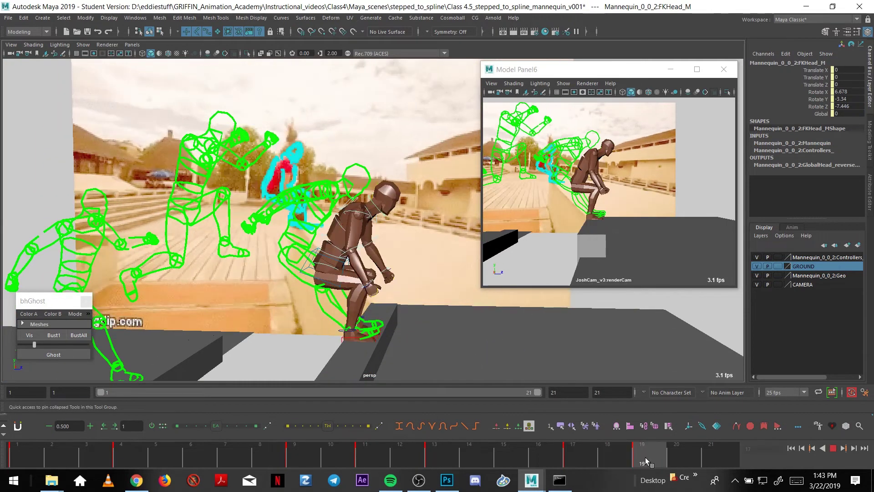
# Rotate the body's center control at frame 19 to about 26.7 degrees on X, and review the landing from frame 16 to 21.
pyautogui.press('w')
pyautogui.keyDown('alt'); pyautogui.moveTo(424, 301); pyautogui.dragTo(337, 244); pyautogui.keyUp('alt')
pyautogui.click(331, 267)
pyautogui.press('e')
pyautogui.moveTo(447, 154); pyautogui.dragTo(464, 175)
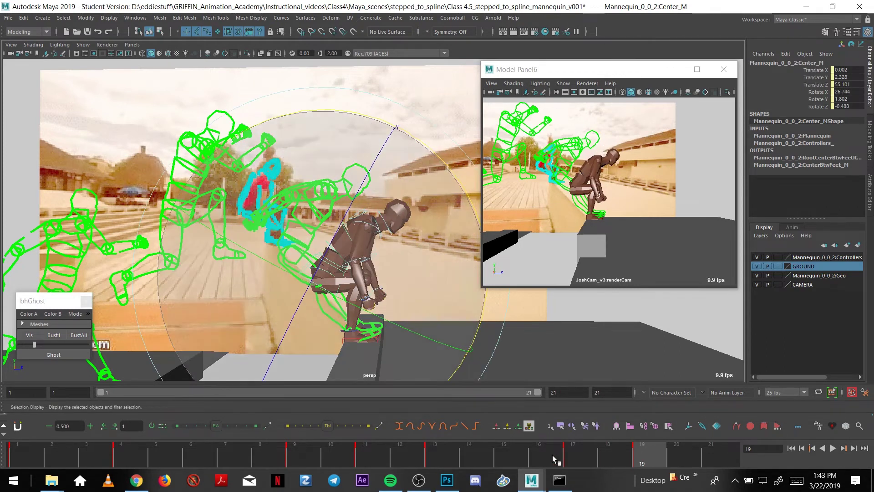
pyautogui.hotkey('alt', 'v')
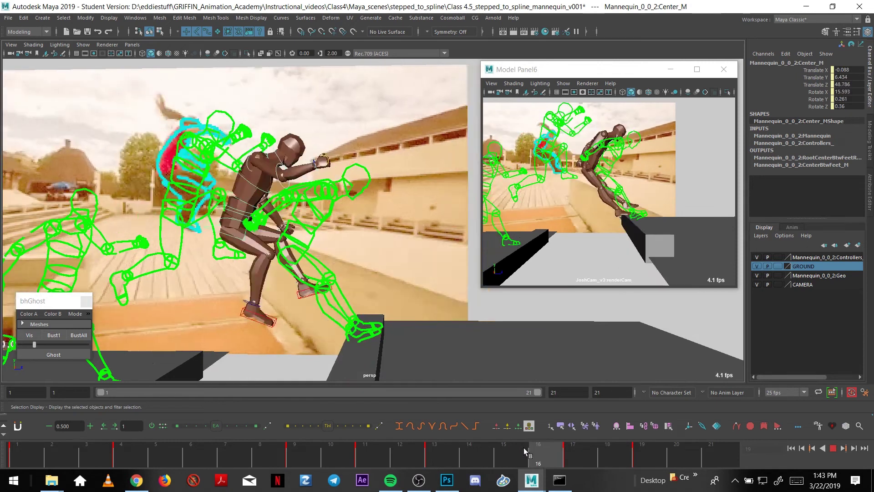
pyautogui.click(669, 453)
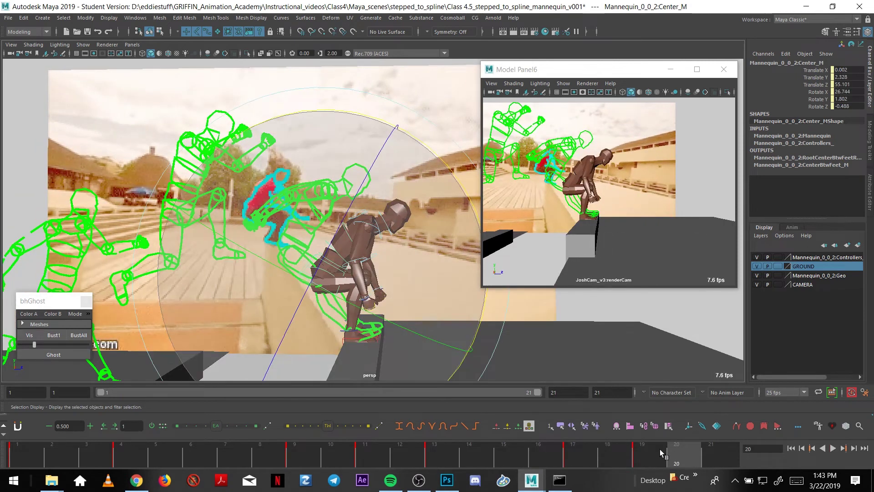
pyautogui.moveTo(660, 449); pyautogui.dragTo(704, 450)
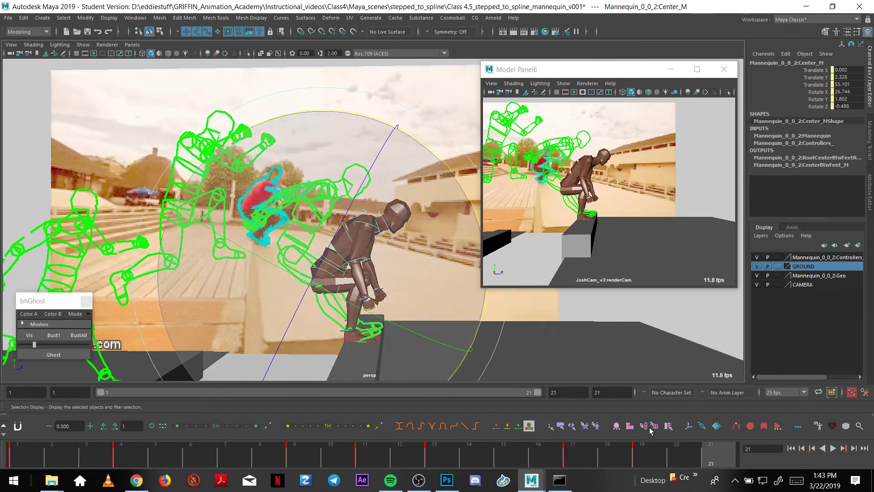
# Move the knee pole vectors forward, away from the body, at frame 4 of the run.
pyautogui.moveTo(40, 456); pyautogui.dragTo(178, 459)
pyautogui.keyDown('alt'); pyautogui.moveTo(302, 296); pyautogui.dragTo(418, 245, button='middle'); pyautogui.keyUp('alt')
pyautogui.scroll(5, 328, 278)
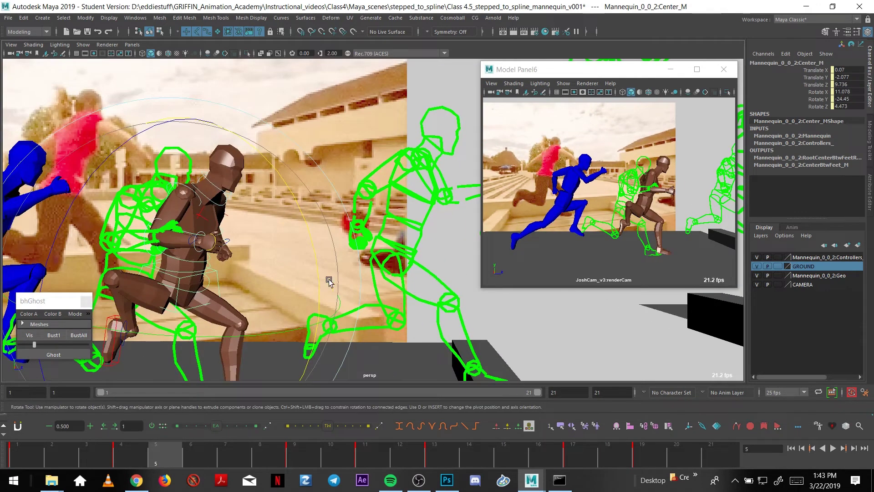
pyautogui.keyDown('alt'); pyautogui.moveTo(317, 262); pyautogui.dragTo(291, 256); pyautogui.keyUp('alt')
pyautogui.press('f')
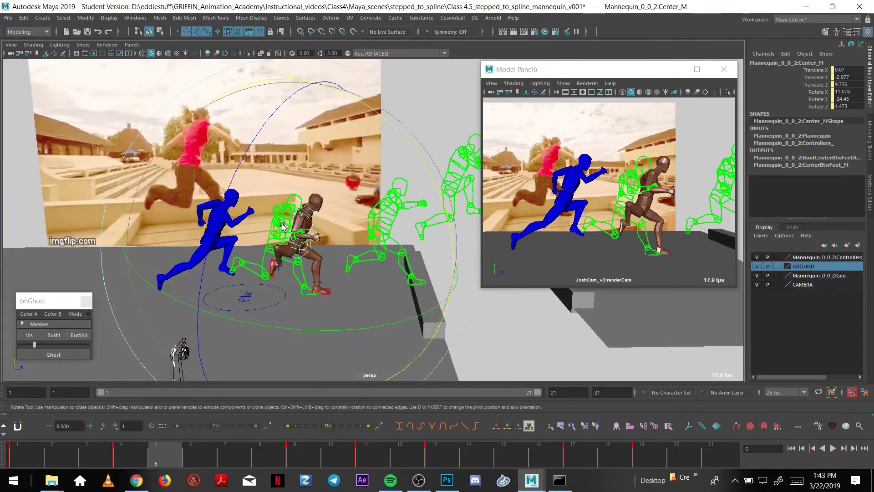
pyautogui.press(',')
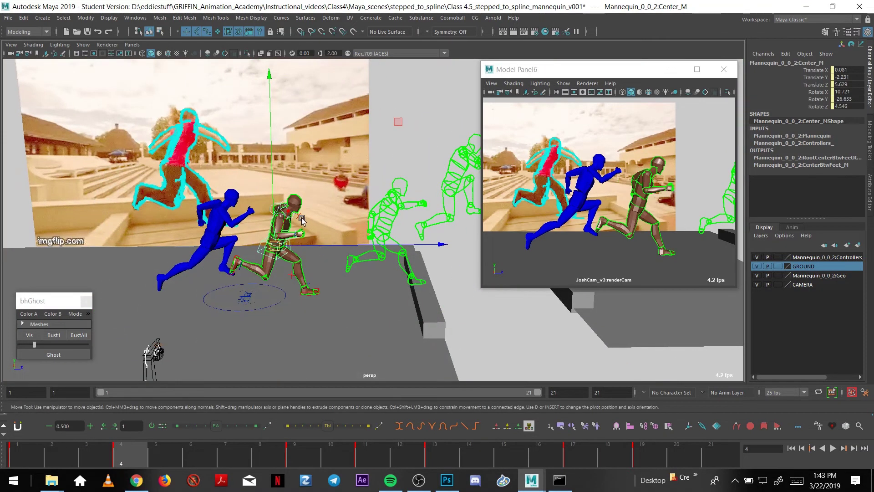
pyautogui.click(305, 222)
pyautogui.moveTo(301, 217); pyautogui.dragTo(352, 259)
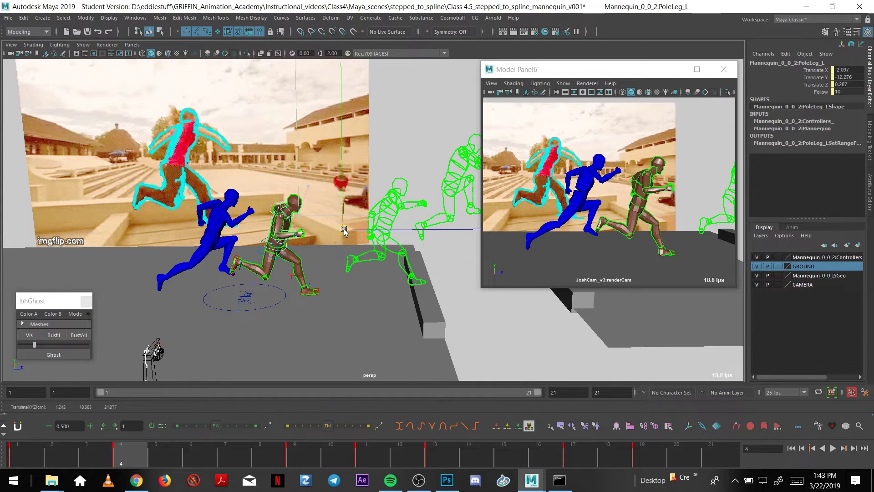
pyautogui.click(291, 275)
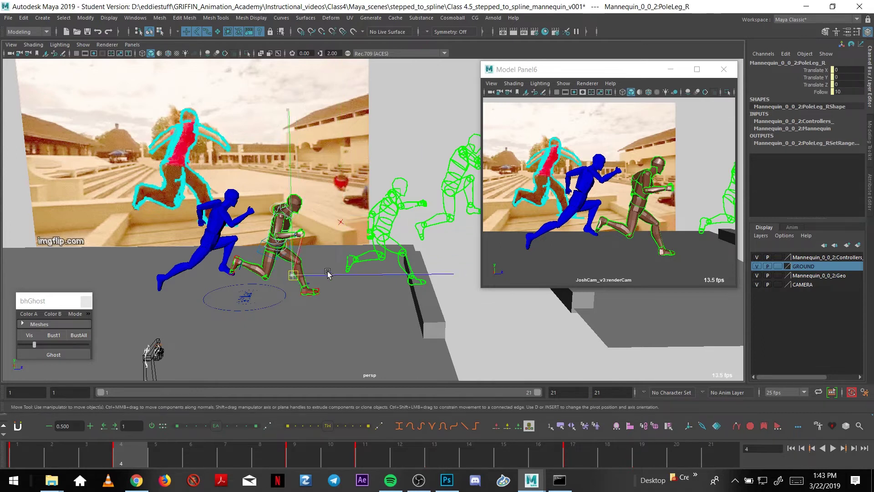
# Move the knee pole vectors out in front of the legs at frame 6.
pyautogui.hotkey('alt', '.')
pyautogui.hotkey('alt', '.')
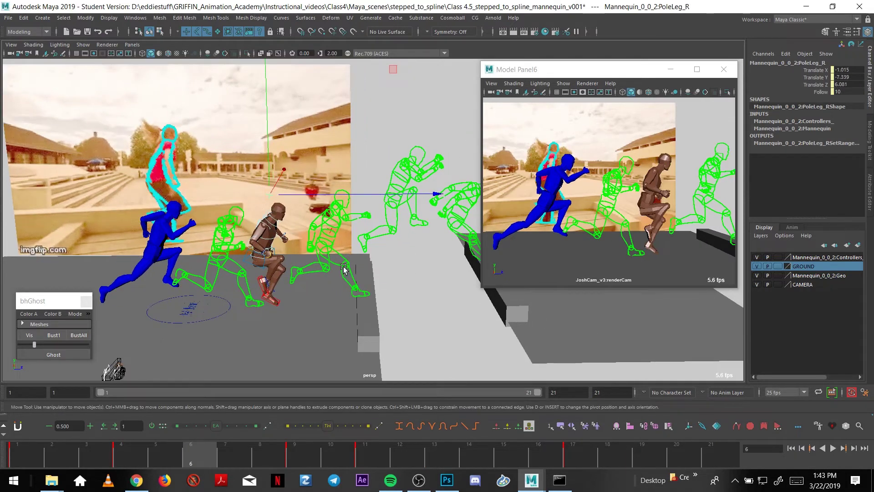
pyautogui.keyDown('alt'); pyautogui.moveTo(340, 261); pyautogui.dragTo(341, 267); pyautogui.keyUp('alt')
pyautogui.moveTo(271, 195); pyautogui.dragTo(368, 229)
pyautogui.moveTo(368, 229)
pyautogui.keyDown('alt'); pyautogui.mouseDown()
pyautogui.moveTo(353, 226)
pyautogui.moveTo(366, 224)
pyautogui.mouseUp(); pyautogui.keyUp('alt')
pyautogui.click(356, 227)
pyautogui.keyDown('alt'); pyautogui.moveTo(309, 274); pyautogui.dragTo(358, 268); pyautogui.keyUp('alt')
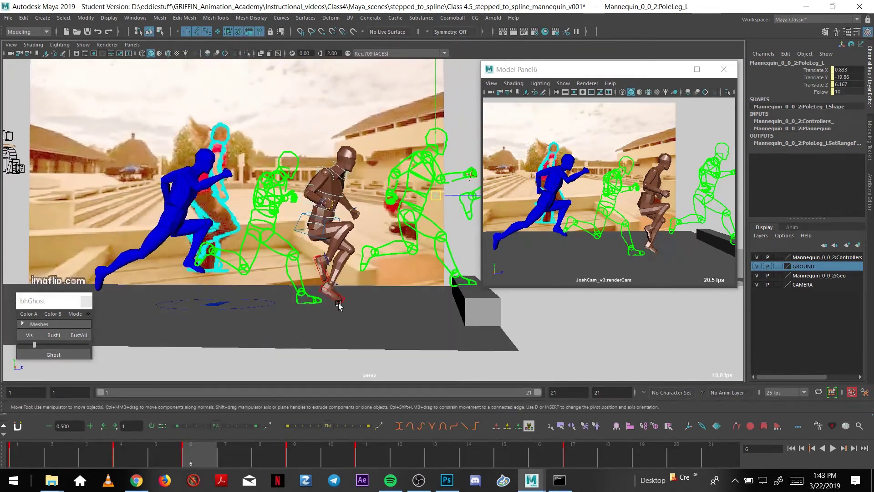
# Rotate the left foot at frame 6 to about 2.5 degrees on X so its sole lies nearly flat.
pyautogui.click(337, 300)
pyautogui.keyDown('alt'); pyautogui.moveTo(337, 301); pyautogui.dragTo(390, 287); pyautogui.keyUp('alt')
pyautogui.keyDown('alt'); pyautogui.moveTo(390, 286); pyautogui.dragTo(331, 205, button='right'); pyautogui.keyUp('alt')
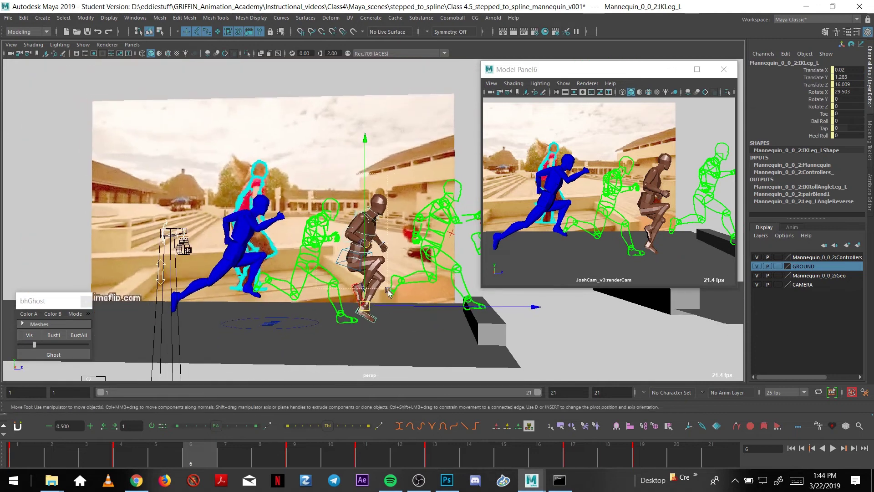
pyautogui.moveTo(409, 336); pyautogui.dragTo(409, 335)
pyautogui.keyDown('alt'); pyautogui.moveTo(385, 326); pyautogui.dragTo(372, 288, button='middle'); pyautogui.keyUp('alt')
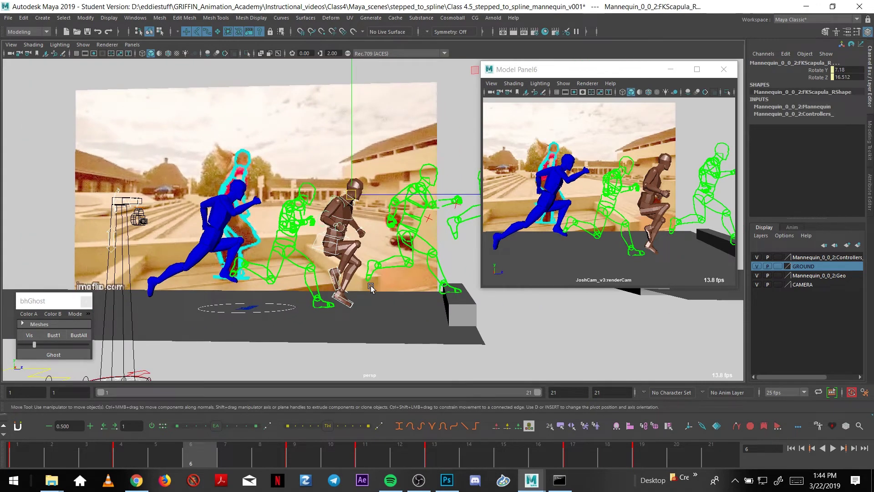
pyautogui.click(353, 305)
pyautogui.keyDown('alt'); pyautogui.moveTo(359, 298); pyautogui.dragTo(363, 251); pyautogui.keyUp('alt')
pyautogui.press('e')
pyautogui.keyDown('alt'); pyautogui.moveTo(357, 214); pyautogui.dragTo(378, 193); pyautogui.keyUp('alt')
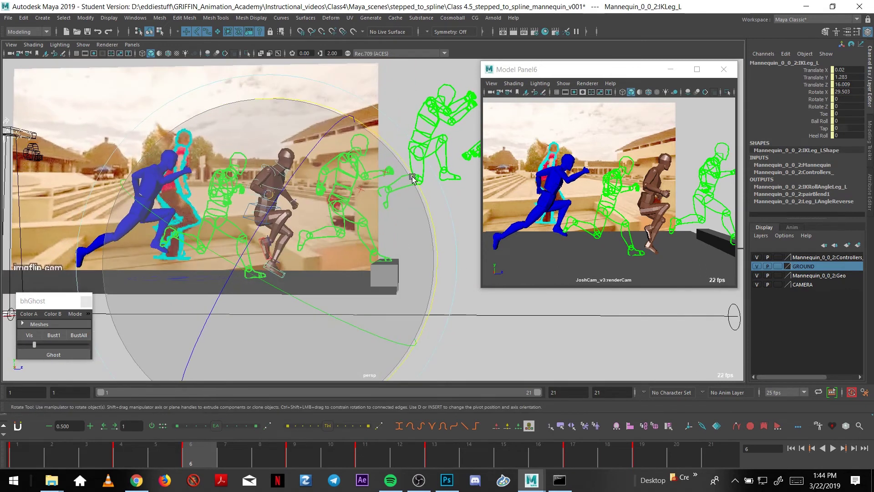
pyautogui.moveTo(408, 166); pyautogui.dragTo(375, 150)
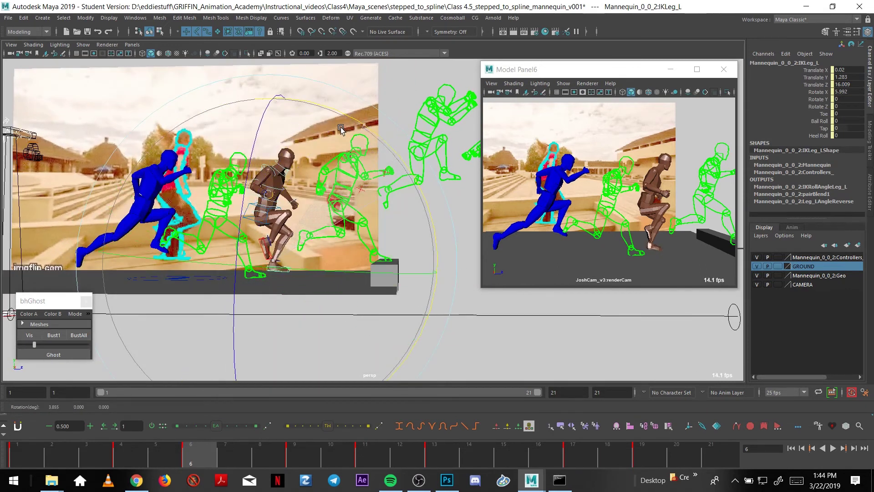
pyautogui.press('.')
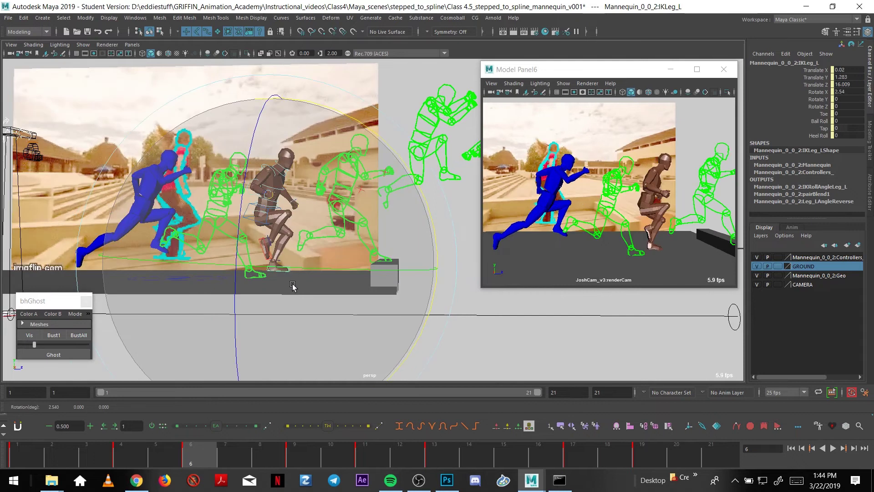
# Lower the left foot to the ground at frame 6, slide it back to its frame 4 contact spot, and set Ball Roll to 4.6.
pyautogui.click(137, 439)
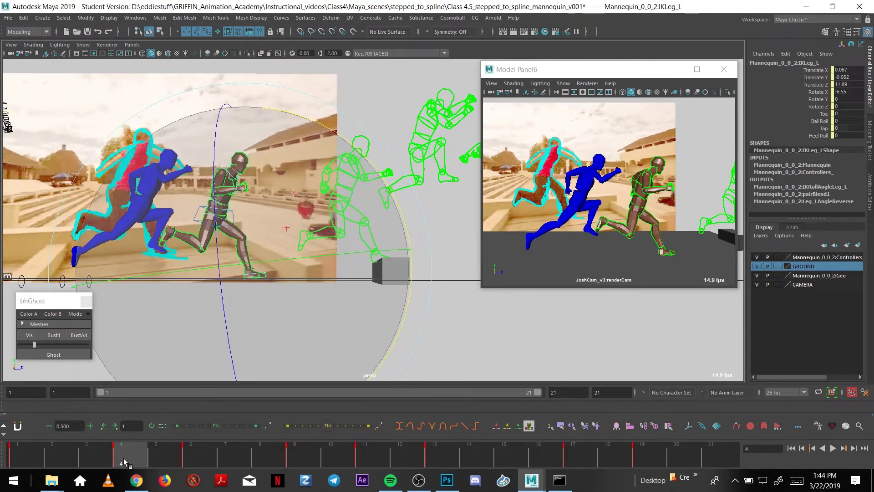
pyautogui.click(201, 440)
pyautogui.keyDown('alt'); pyautogui.moveTo(314, 269); pyautogui.dragTo(322, 264); pyautogui.keyUp('alt')
pyautogui.keyDown('alt'); pyautogui.moveTo(322, 264); pyautogui.dragTo(314, 262, button='right'); pyautogui.keyUp('alt')
pyautogui.keyDown('alt'); pyautogui.moveTo(315, 261); pyautogui.dragTo(305, 248); pyautogui.keyUp('alt')
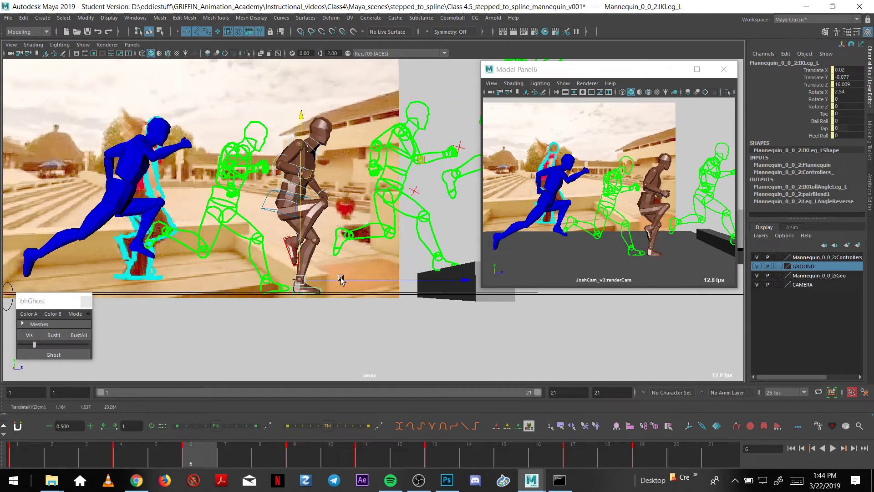
pyautogui.moveTo(340, 279); pyautogui.dragTo(315, 276)
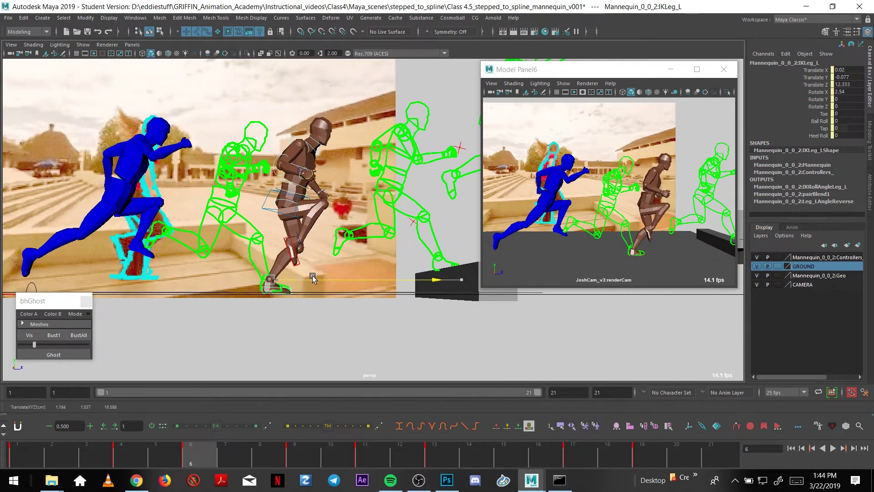
pyautogui.moveTo(323, 278); pyautogui.dragTo(320, 277)
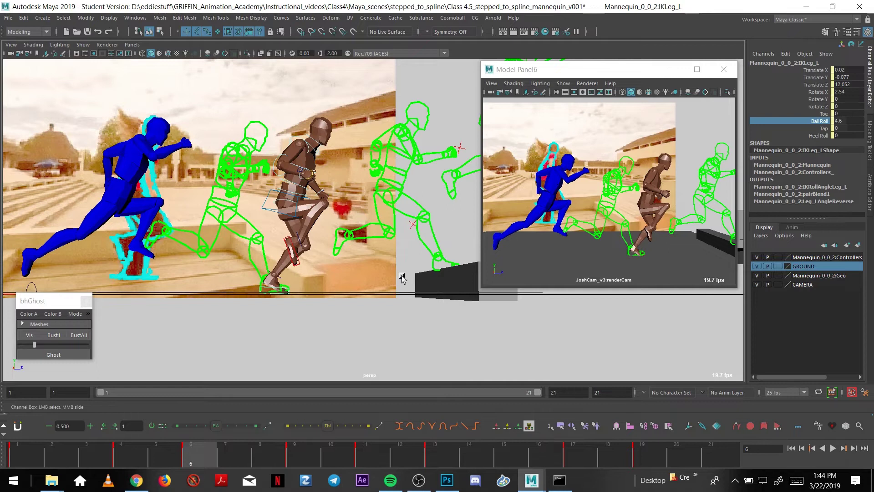
# Move the right foot down and back at frame 6 so it passes beside the left leg, and adjust its pitch.
pyautogui.click(308, 272)
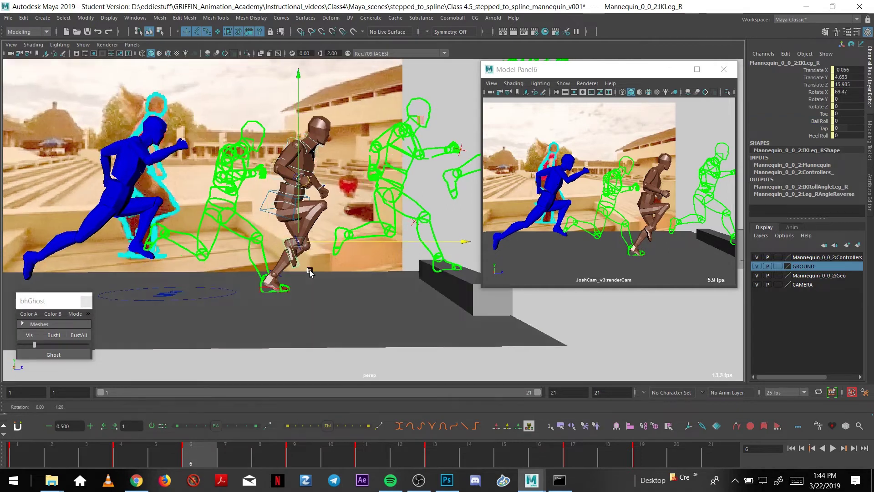
pyautogui.press(',')
pyautogui.press('.')
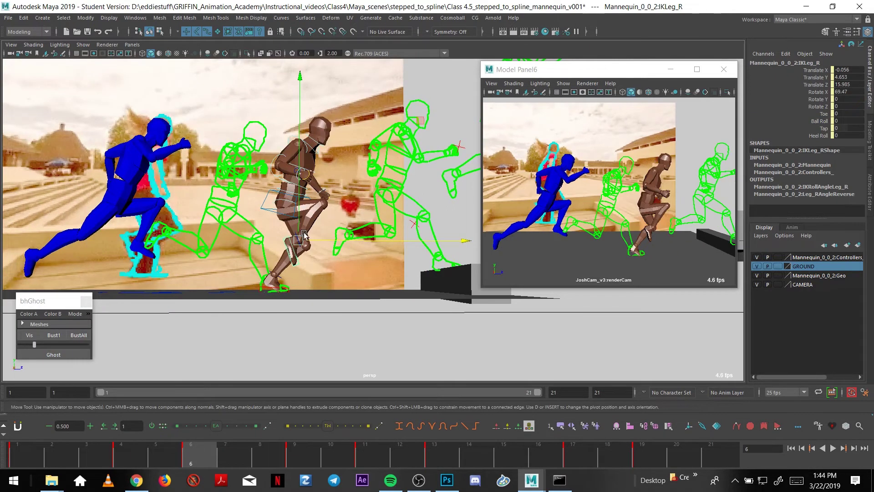
pyautogui.moveTo(299, 224); pyautogui.dragTo(311, 254)
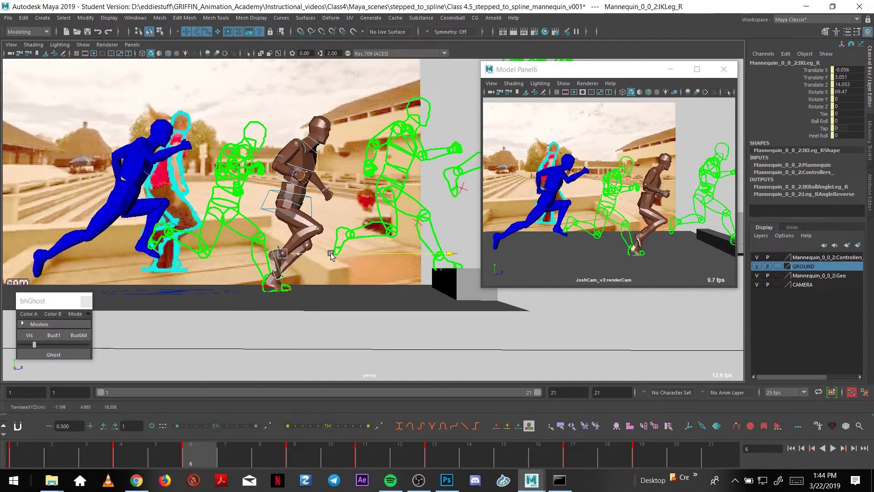
pyautogui.press('e')
pyautogui.moveTo(382, 191); pyautogui.dragTo(366, 123)
pyautogui.press('w')
# Select the body's center control and compare the hip position between frames 4 and 6.
pyautogui.keyDown('alt'); pyautogui.moveTo(338, 207); pyautogui.dragTo(312, 214); pyautogui.keyUp('alt')
pyautogui.press(',')
pyautogui.press('.')
pyautogui.click(311, 213)
pyautogui.press(',')
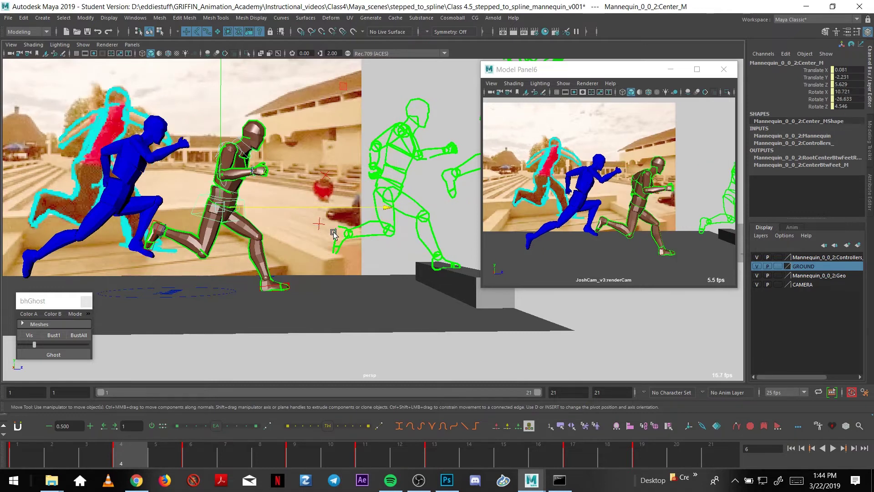
# Compare the body at frames 4 and 6, then shift the centre control at frame 6 to about Translate Y -1.05, Z 12.21.
pyautogui.keyDown('alt'); pyautogui.moveTo(334, 235); pyautogui.dragTo(357, 243, button='right'); pyautogui.keyUp('alt')
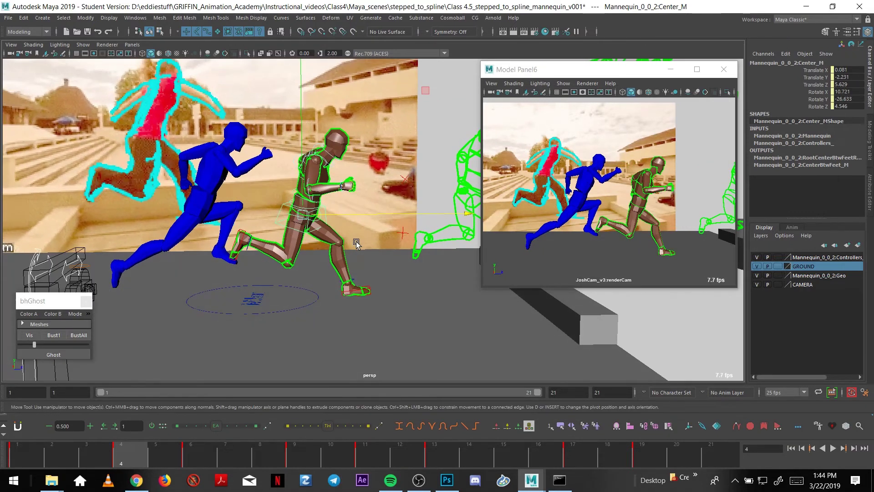
pyautogui.press('.')
pyautogui.keyDown('alt'); pyautogui.moveTo(340, 224); pyautogui.dragTo(370, 218); pyautogui.keyUp('alt')
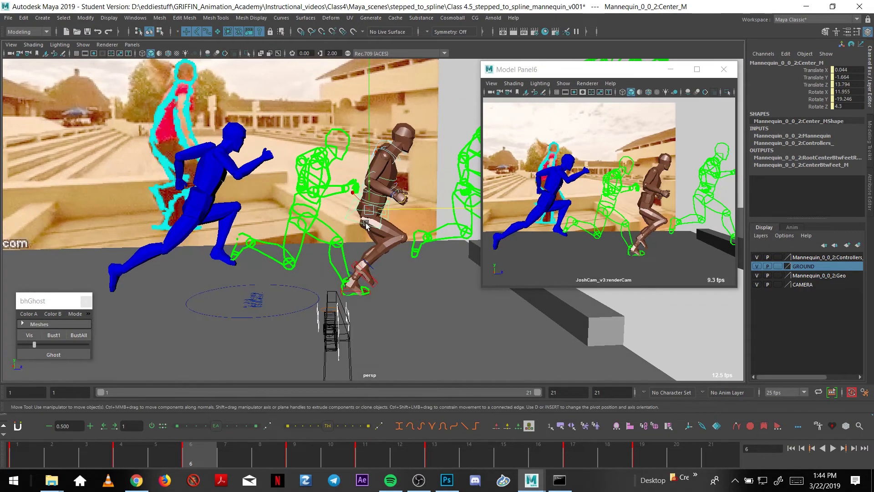
pyautogui.press(',')
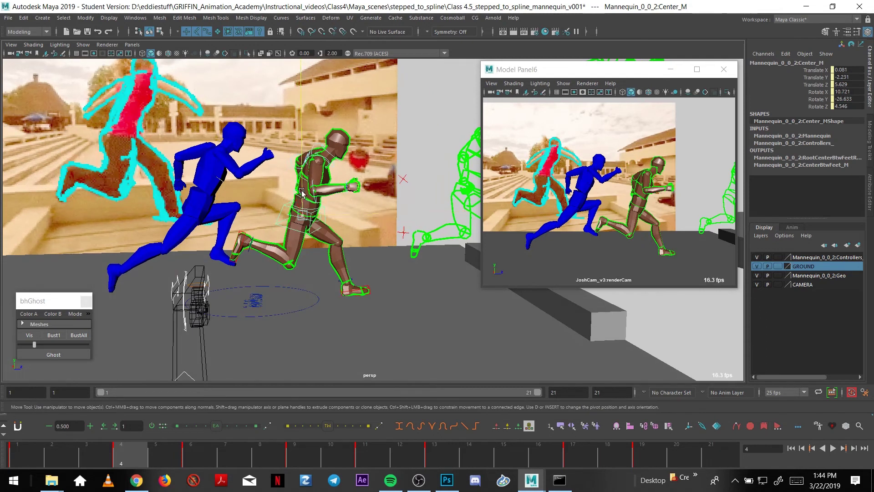
pyautogui.moveTo(301, 192); pyautogui.dragTo(301, 191)
pyautogui.press('.')
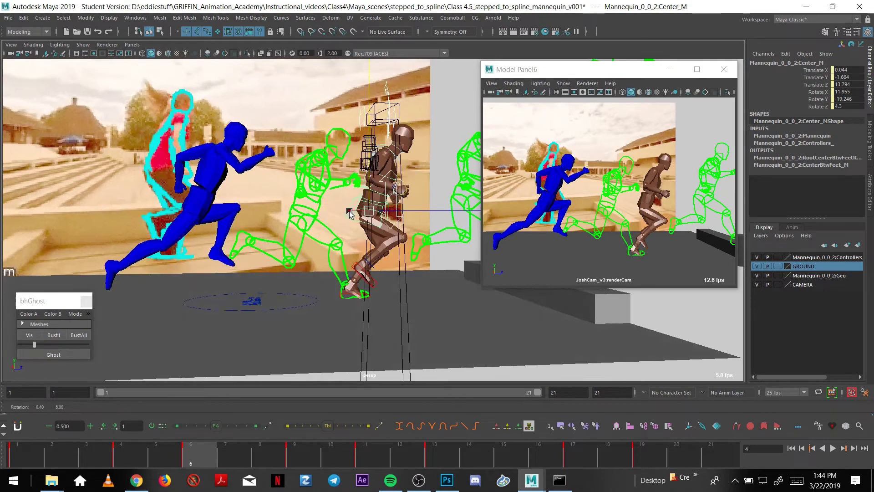
pyautogui.keyDown('alt'); pyautogui.moveTo(354, 216); pyautogui.dragTo(317, 192); pyautogui.keyUp('alt')
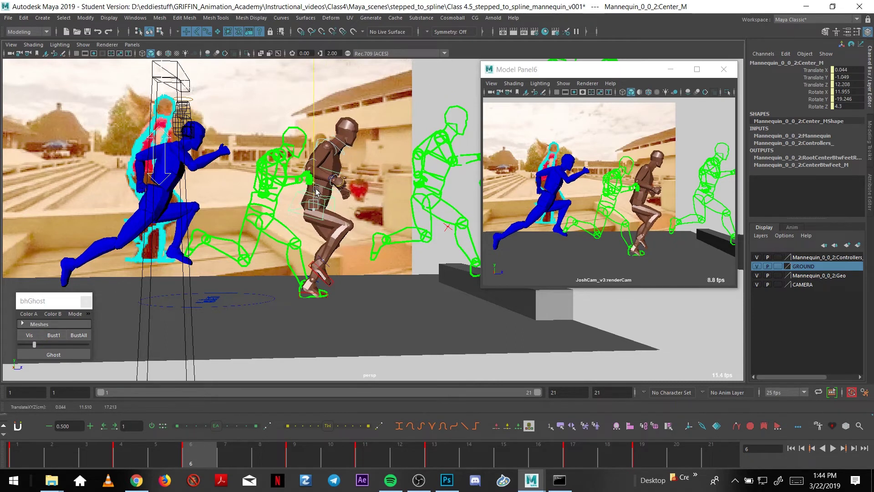
pyautogui.keyDown('alt'); pyautogui.moveTo(357, 236); pyautogui.dragTo(339, 212); pyautogui.keyUp('alt')
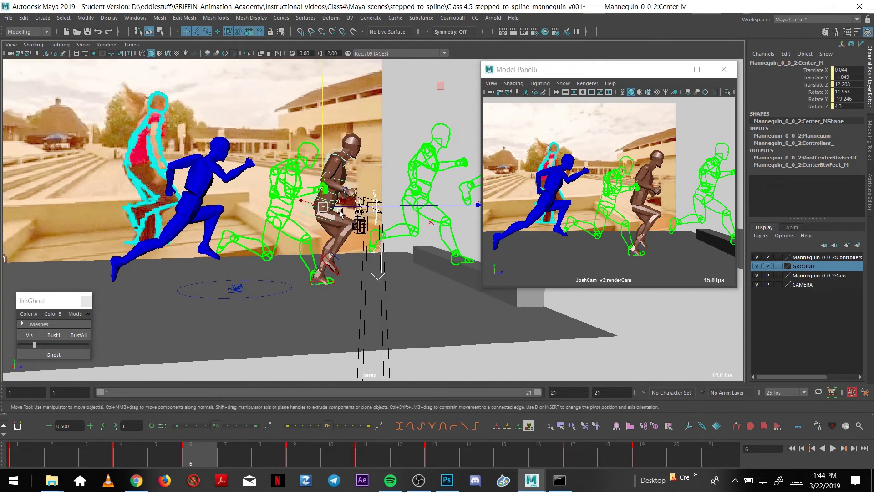
# At frame 6, move the right foot IK control to about Translate X 0.49, Y 4.17, Z 12.08, with Rotate X about 52.5.
pyautogui.click(335, 267)
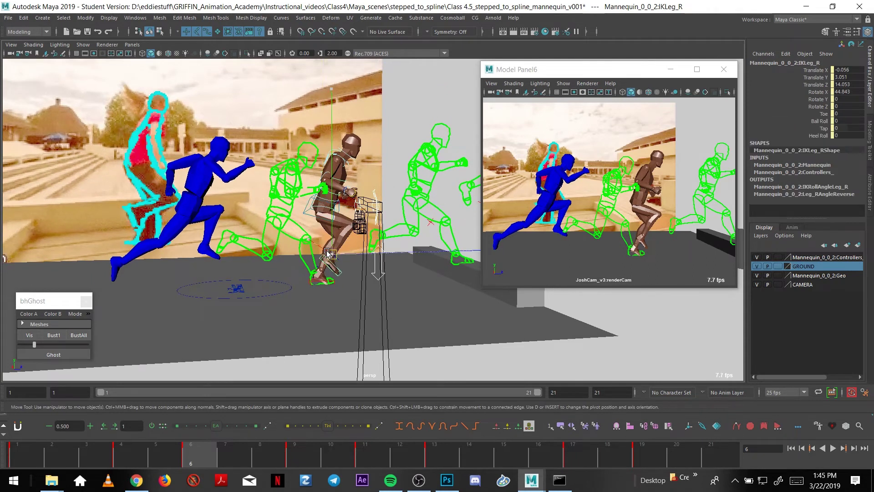
pyautogui.moveTo(328, 254); pyautogui.dragTo(322, 250)
pyautogui.press('e')
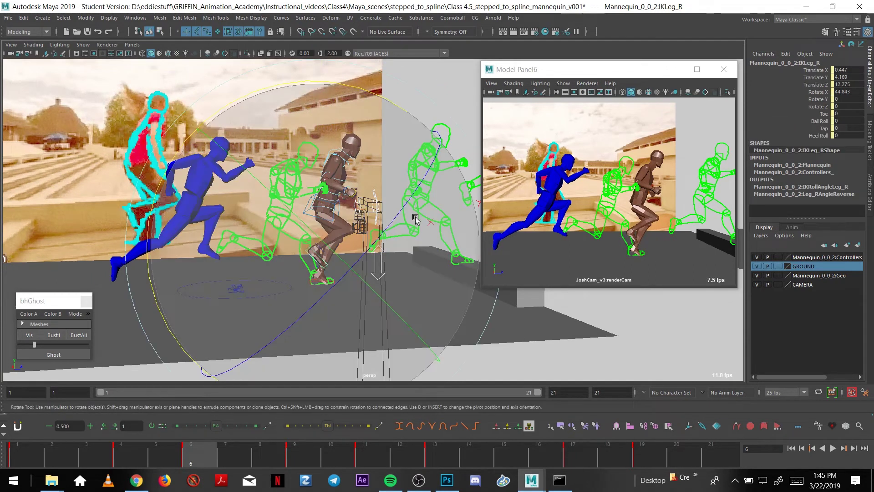
pyautogui.moveTo(408, 110); pyautogui.dragTo(389, 203)
pyautogui.press('w')
pyautogui.keyDown('alt'); pyautogui.moveTo(369, 161); pyautogui.dragTo(363, 212, button='middle'); pyautogui.keyUp('alt')
pyautogui.keyDown('alt'); pyautogui.moveTo(363, 212); pyautogui.dragTo(305, 214); pyautogui.keyUp('alt')
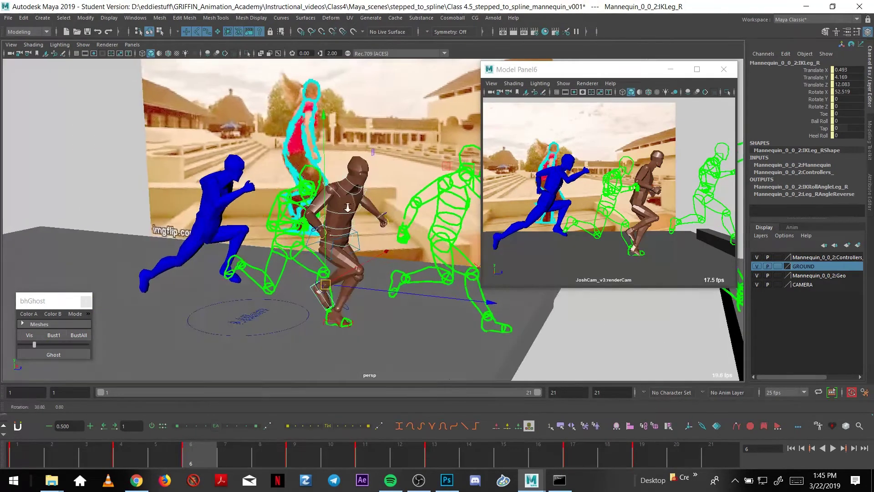
# Rotate the mannequin's right elbow control at frame 6 to about Rotate Y 49.
pyautogui.keyDown('alt'); pyautogui.moveTo(273, 191); pyautogui.dragTo(315, 175, button='right'); pyautogui.keyUp('alt')
pyautogui.keyDown('alt'); pyautogui.moveTo(300, 169); pyautogui.dragTo(309, 202); pyautogui.keyUp('alt')
pyautogui.click(292, 140)
pyautogui.press('e')
pyautogui.press('w')
pyautogui.click(307, 202)
pyautogui.press('e')
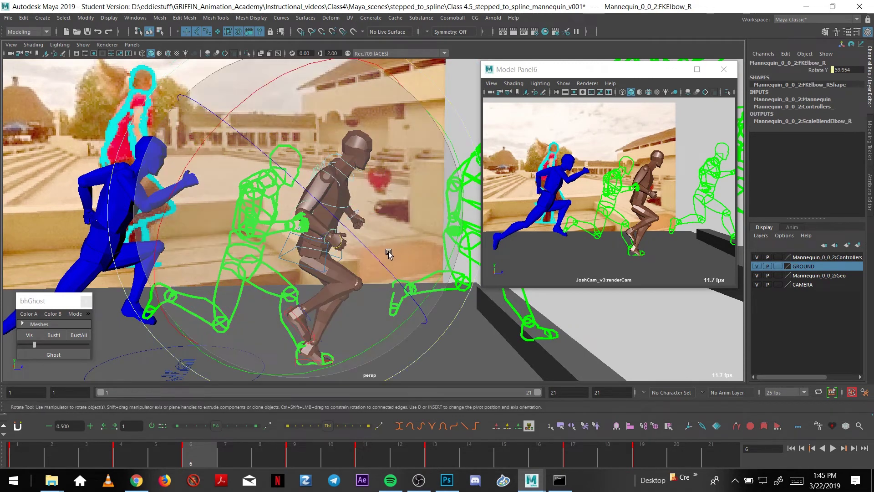
pyautogui.moveTo(388, 254); pyautogui.dragTo(384, 261)
pyautogui.keyDown('alt'); pyautogui.moveTo(380, 223); pyautogui.dragTo(330, 226); pyautogui.keyUp('alt')
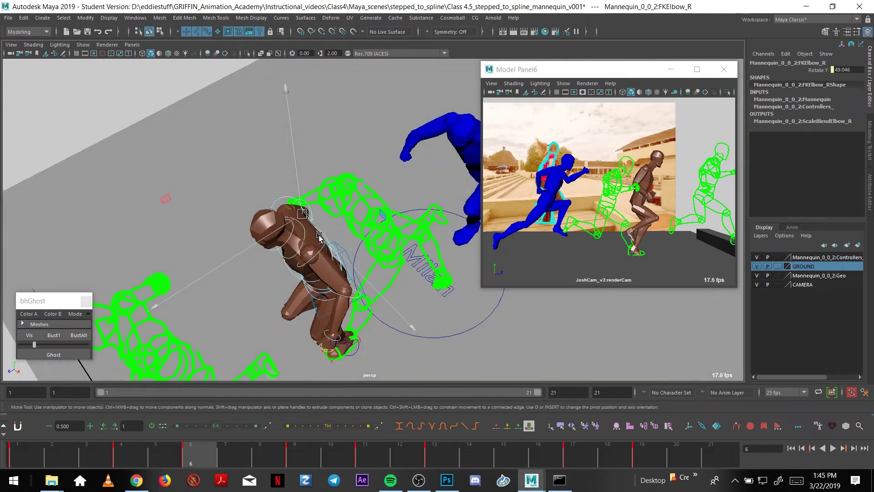
# Swing the left arm at frame 6 by rotating its shoulder control to about X 9.7, Y 30.9, Z -5.4.
pyautogui.click(319, 237)
pyautogui.press('f')
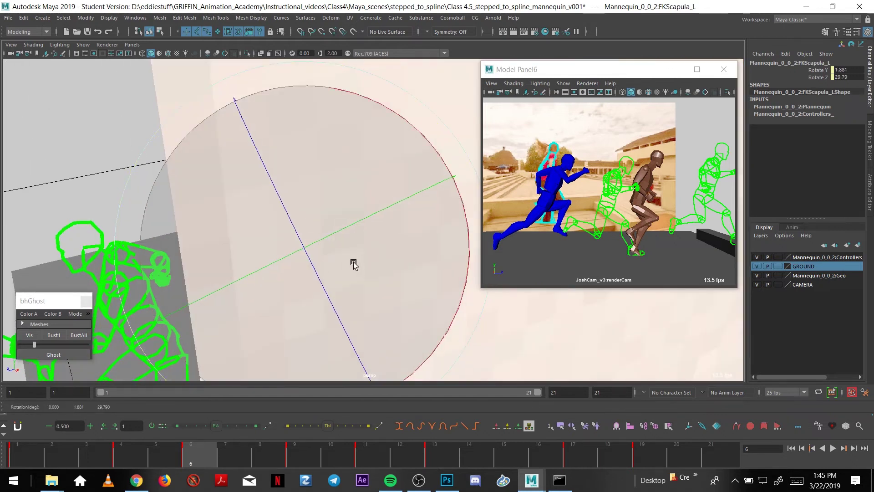
pyautogui.scroll(-5, 354, 264)
pyautogui.moveTo(364, 274); pyautogui.dragTo(337, 228)
pyautogui.click(332, 250)
pyautogui.press('f')
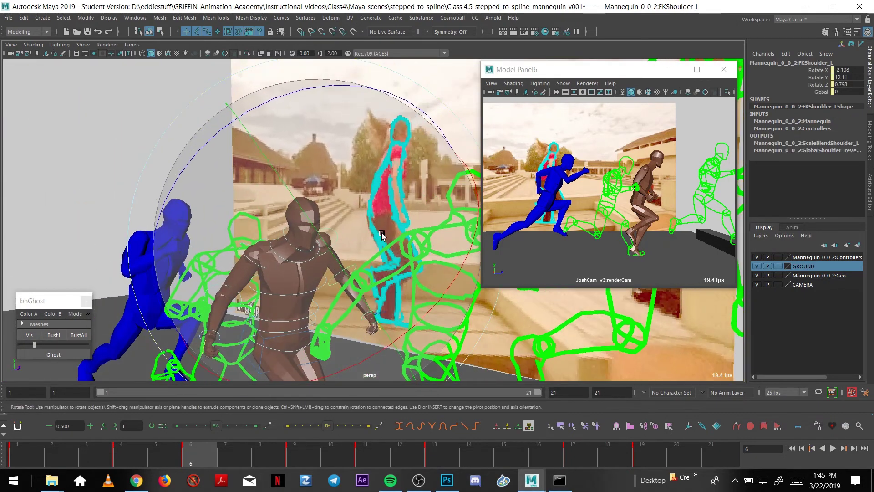
pyautogui.moveTo(376, 204); pyautogui.dragTo(379, 202)
pyautogui.keyDown('alt'); pyautogui.moveTo(379, 202); pyautogui.dragTo(391, 246); pyautogui.keyUp('alt')
pyautogui.keyDown('alt'); pyautogui.moveTo(387, 309); pyautogui.dragTo(380, 244, button='middle'); pyautogui.keyUp('alt')
pyautogui.keyDown('alt'); pyautogui.moveTo(380, 244); pyautogui.dragTo(358, 223, button='right'); pyautogui.keyUp('alt')
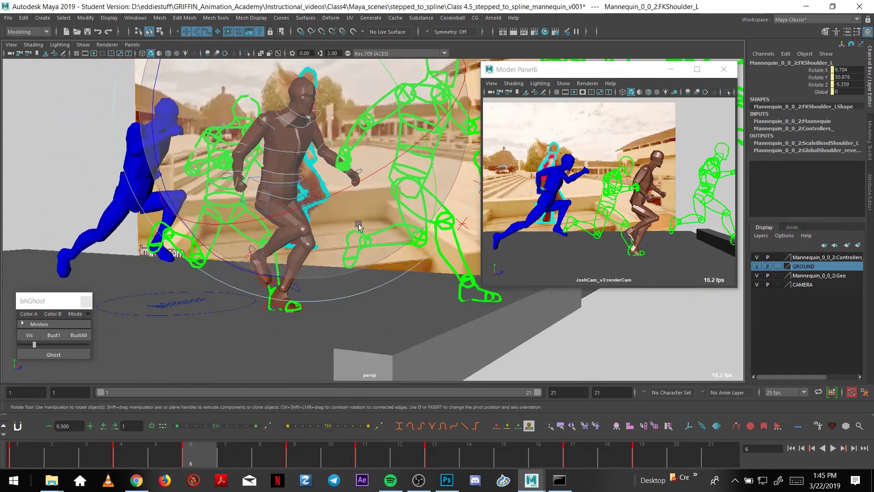
# Rotate the hip swinger control at frame 6 to about X 8.0, Y -6.0, Z -9.4.
pyautogui.keyDown('alt'); pyautogui.moveTo(358, 223); pyautogui.dragTo(319, 248); pyautogui.keyUp('alt')
pyautogui.keyDown('alt'); pyautogui.moveTo(319, 248); pyautogui.dragTo(278, 241, button='right'); pyautogui.keyUp('alt')
pyautogui.click(414, 274)
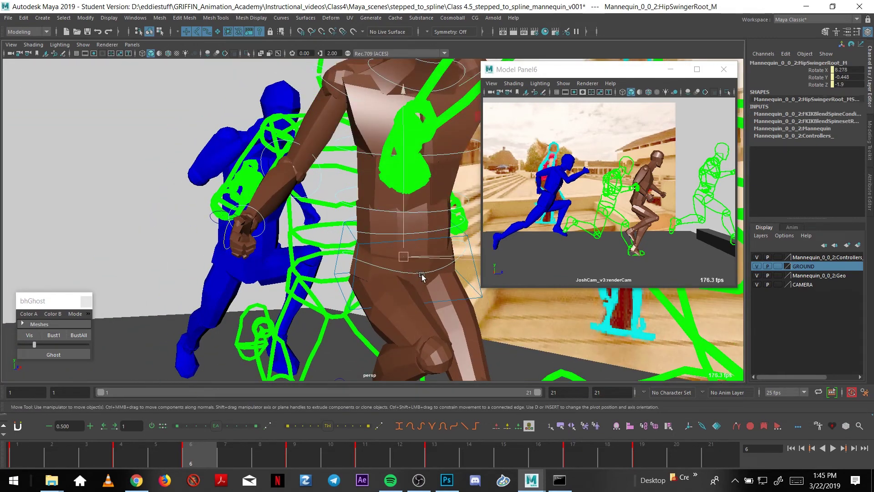
pyautogui.keyDown('alt'); pyautogui.moveTo(427, 317); pyautogui.dragTo(400, 253, button='middle'); pyautogui.keyUp('alt')
pyautogui.keyDown('alt'); pyautogui.moveTo(399, 253); pyautogui.dragTo(373, 247); pyautogui.keyUp('alt')
pyautogui.moveTo(434, 263); pyautogui.dragTo(414, 265)
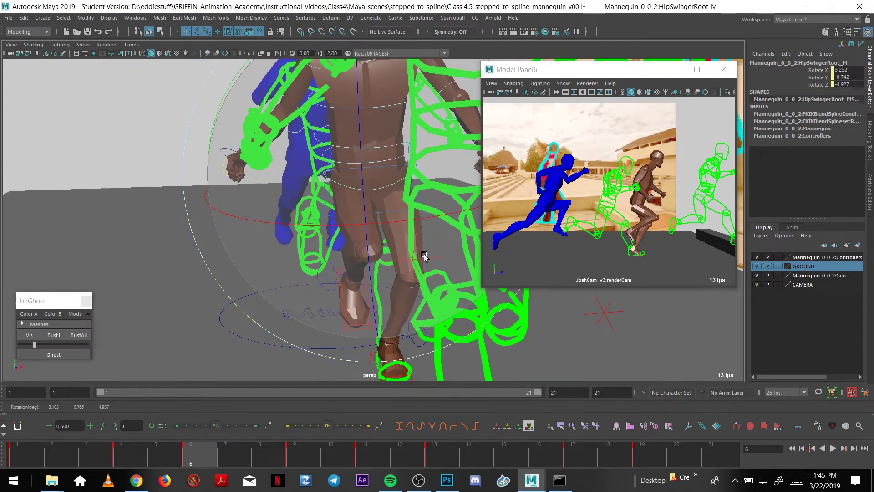
pyautogui.keyDown('alt'); pyautogui.moveTo(409, 199); pyautogui.dragTo(433, 202); pyautogui.keyUp('alt')
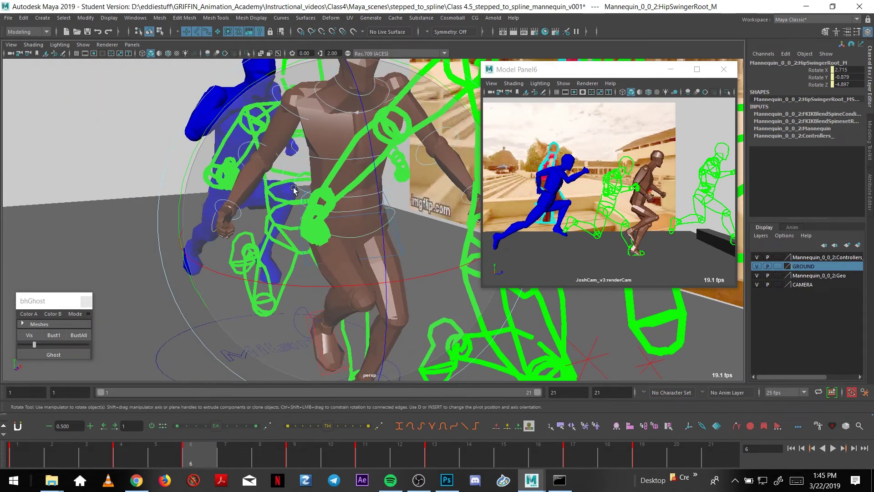
pyautogui.moveTo(275, 163); pyautogui.dragTo(294, 168)
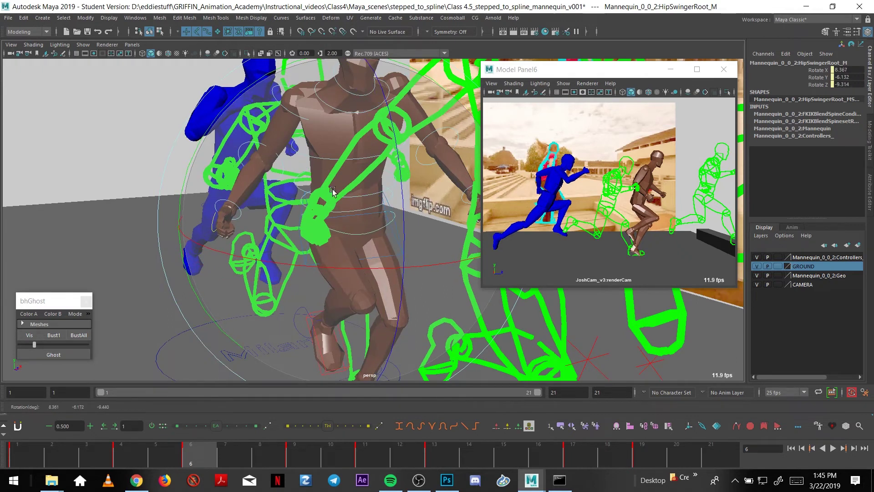
pyautogui.keyDown('alt'); pyautogui.moveTo(332, 191); pyautogui.dragTo(419, 206); pyautogui.keyUp('alt')
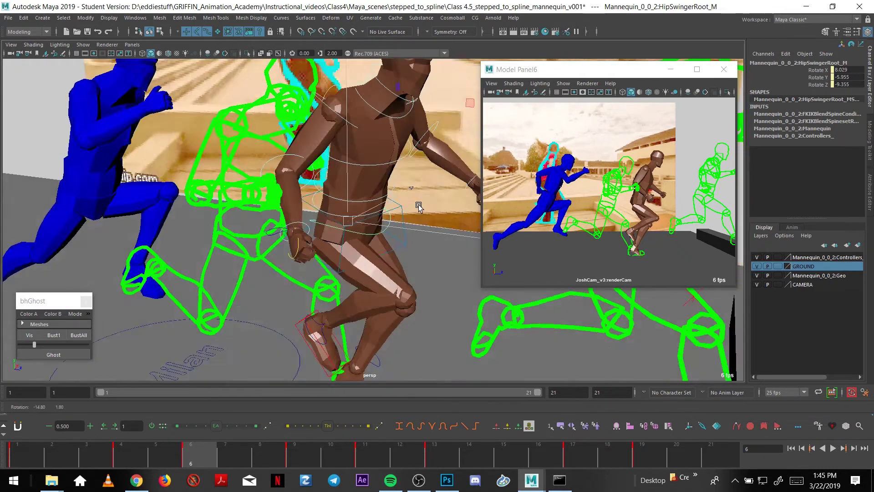
# Move the right foot IK control sideways at frame 6 to about Translate X -0.15, comparing the pose with frame 4.
pyautogui.keyDown('alt'); pyautogui.moveTo(419, 207); pyautogui.dragTo(360, 214, button='right'); pyautogui.keyUp('alt')
pyautogui.moveTo(360, 214)
pyautogui.keyDown('alt'); pyautogui.mouseDown()
pyautogui.moveTo(298, 209)
pyautogui.moveTo(342, 279)
pyautogui.moveTo(370, 271)
pyautogui.moveTo(347, 278)
pyautogui.moveTo(356, 260)
pyautogui.moveTo(392, 285)
pyautogui.mouseUp(); pyautogui.keyUp('alt')
pyautogui.click(354, 298)
pyautogui.press(',')
pyautogui.press('.')
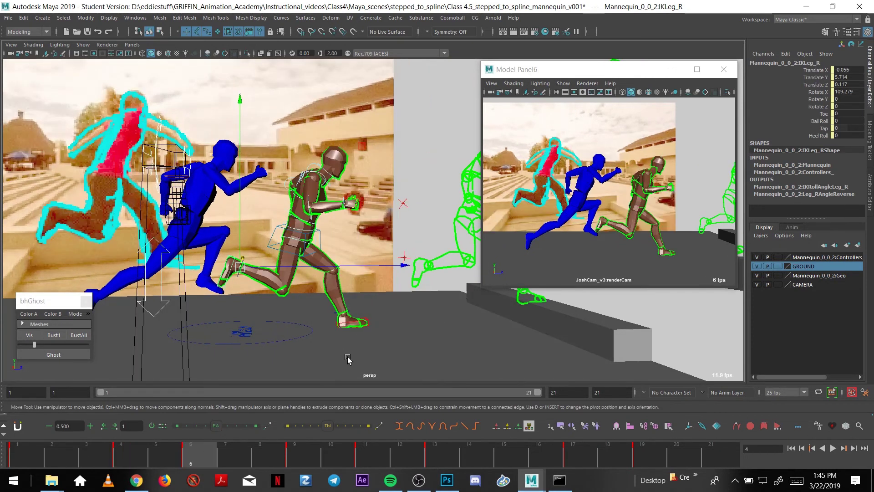
pyautogui.press('e')
pyautogui.keyDown('alt'); pyautogui.moveTo(383, 311); pyautogui.dragTo(338, 286, button='middle'); pyautogui.keyUp('alt')
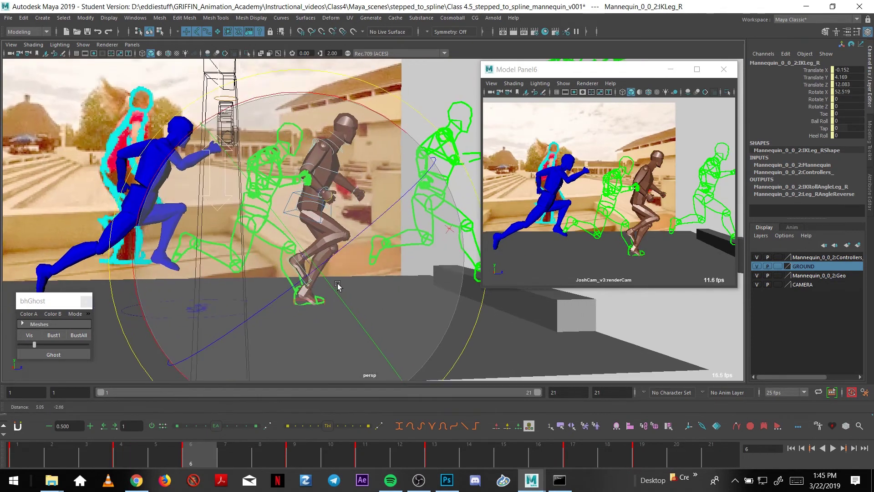
pyautogui.keyDown('alt'); pyautogui.moveTo(338, 285); pyautogui.dragTo(321, 236); pyautogui.keyUp('alt')
# Rotate the right shoulder control at frame 6 to about X 26, Y 18.4, Z 5.
pyautogui.press('w')
pyautogui.click(324, 175)
pyautogui.press('e')
pyautogui.moveTo(330, 286); pyautogui.dragTo(326, 286)
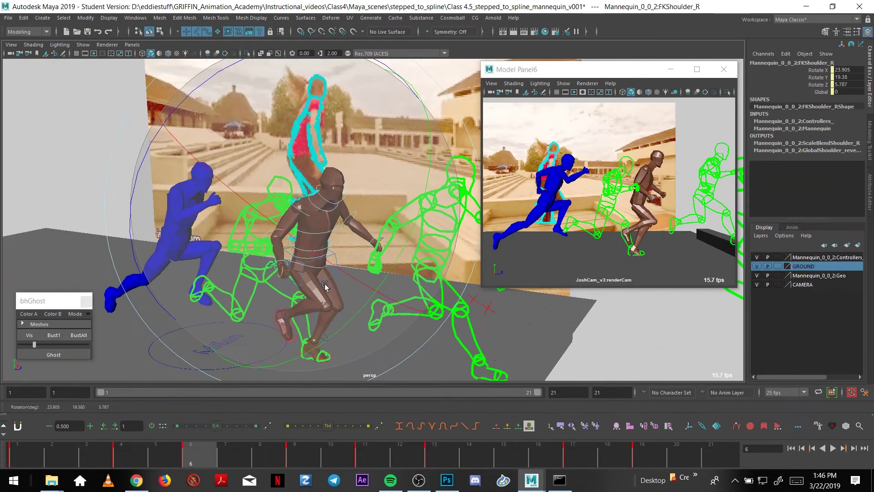
pyautogui.press('w')
pyautogui.keyDown('alt'); pyautogui.moveTo(324, 240); pyautogui.dragTo(327, 250); pyautogui.keyUp('alt')
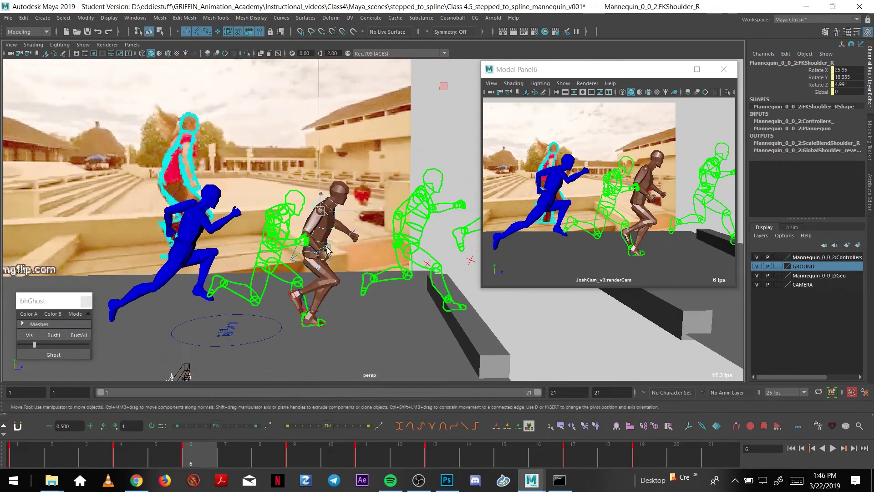
# Play back the whole run and jump, examining how the poses flow between the keyed frames.
pyautogui.hotkey('alt', 'v')
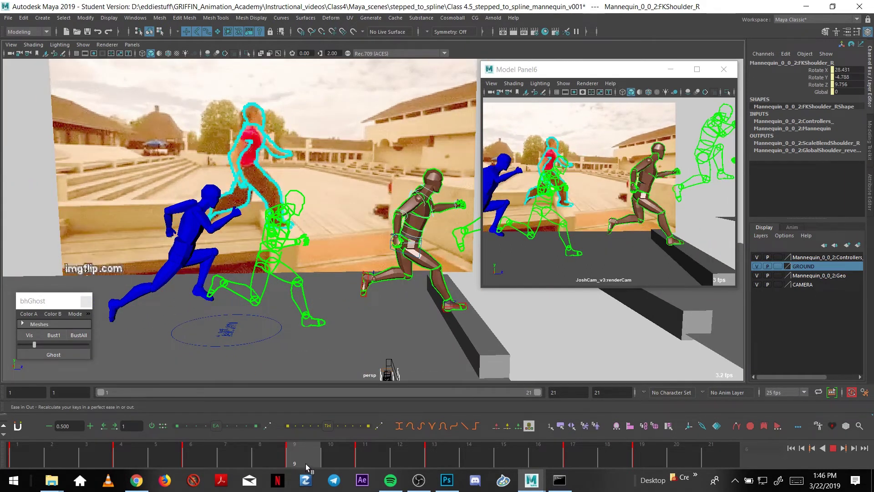
pyautogui.hotkey('alt', 'v')
pyautogui.keyDown('alt'); pyautogui.moveTo(297, 291); pyautogui.dragTo(343, 282); pyautogui.keyUp('alt')
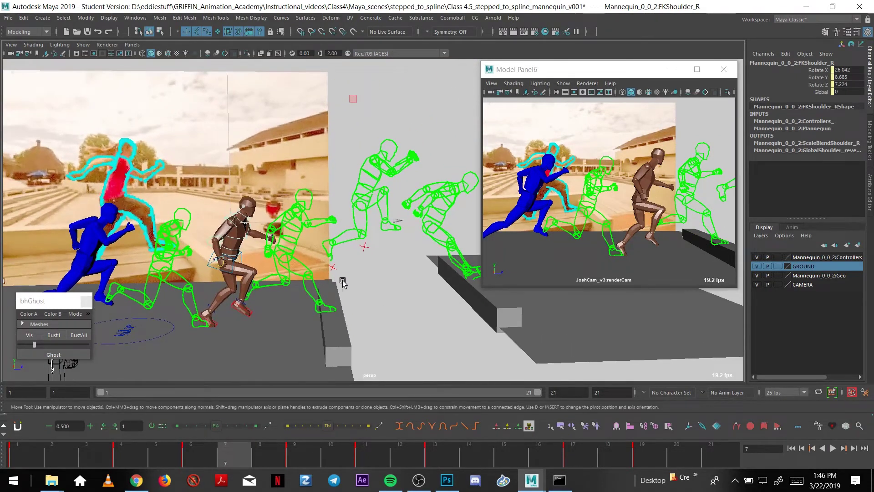
pyautogui.click(61, 447)
pyautogui.hotkey('alt', 'v')
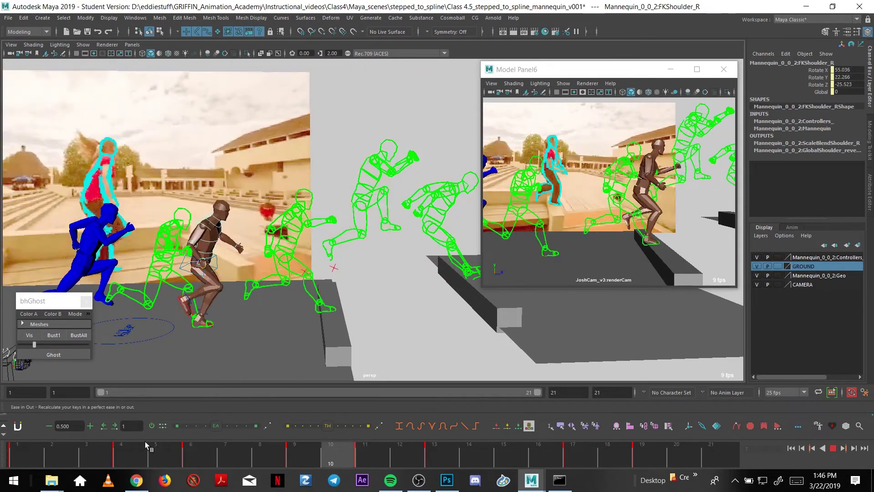
pyautogui.moveTo(145, 444); pyautogui.dragTo(68, 434)
pyautogui.moveTo(136, 437); pyautogui.dragTo(448, 423)
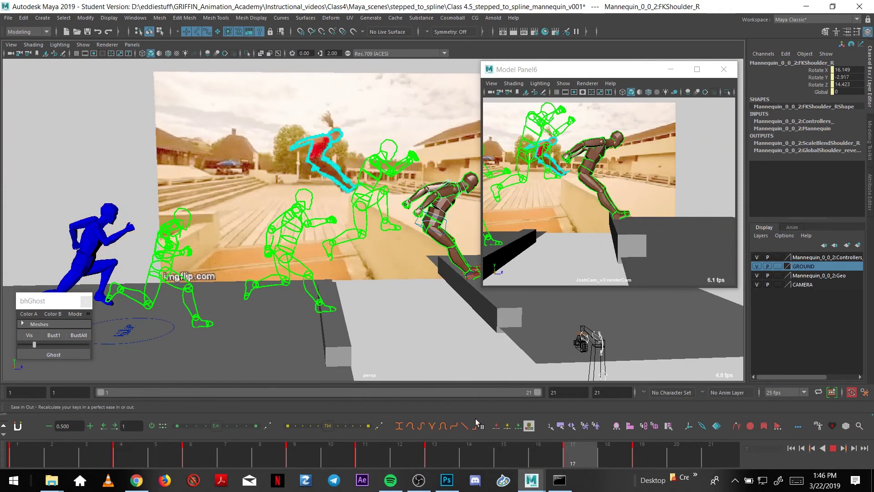
pyautogui.moveTo(49, 429); pyautogui.dragTo(490, 422)
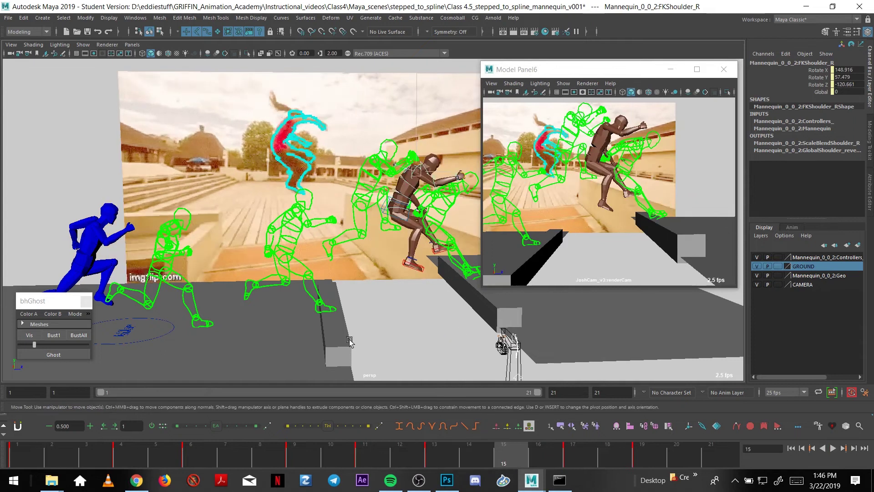
# Compare frames 15 and 16, then reposition the left foot IK control at frame 15 to about Translate Y 12.33, Z 49.97.
pyautogui.press('.')
pyautogui.keyDown('alt'); pyautogui.moveTo(341, 245); pyautogui.dragTo(365, 295); pyautogui.keyUp('alt')
pyautogui.keyDown('alt'); pyautogui.moveTo(365, 295); pyautogui.dragTo(396, 296, button='right'); pyautogui.keyUp('alt')
pyautogui.keyDown('alt'); pyautogui.moveTo(396, 296); pyautogui.dragTo(382, 290); pyautogui.keyUp('alt')
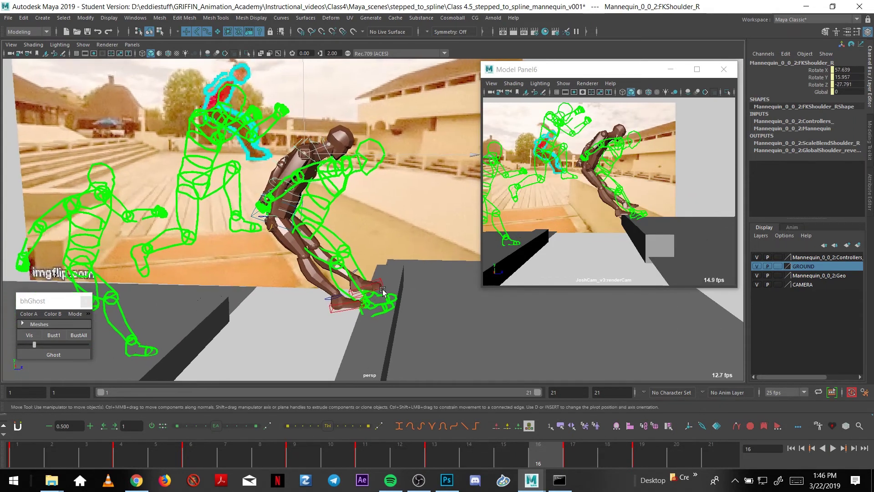
pyautogui.press('alt+')
pyautogui.keyDown('alt'); pyautogui.moveTo(410, 326); pyautogui.dragTo(351, 273); pyautogui.keyUp('alt')
pyautogui.click(383, 277)
pyautogui.press('w')
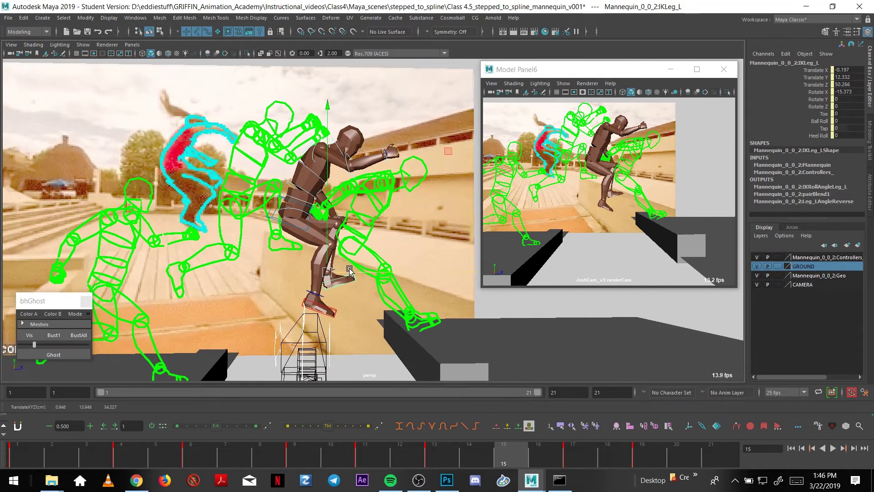
pyautogui.keyDown('alt'); pyautogui.moveTo(282, 152); pyautogui.dragTo(298, 145); pyautogui.keyUp('alt')
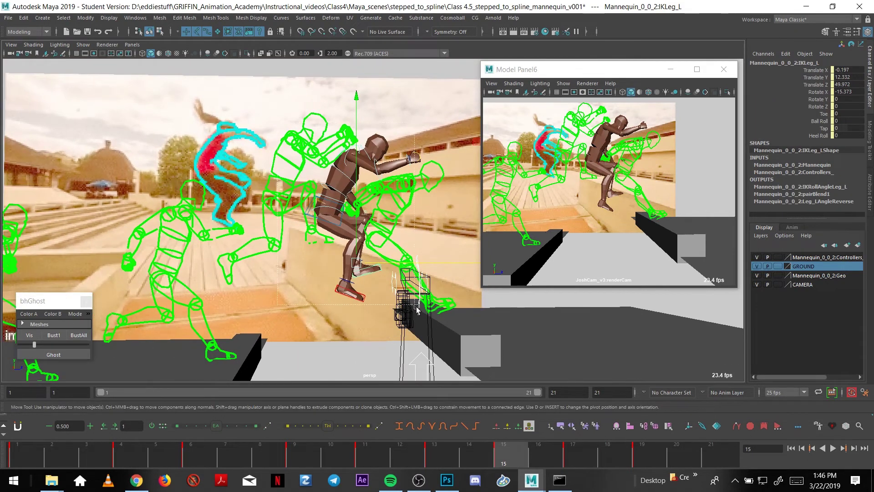
pyautogui.moveTo(380, 296); pyautogui.dragTo(381, 296)
pyautogui.keyDown('alt'); pyautogui.moveTo(385, 295); pyautogui.dragTo(412, 286); pyautogui.keyUp('alt')
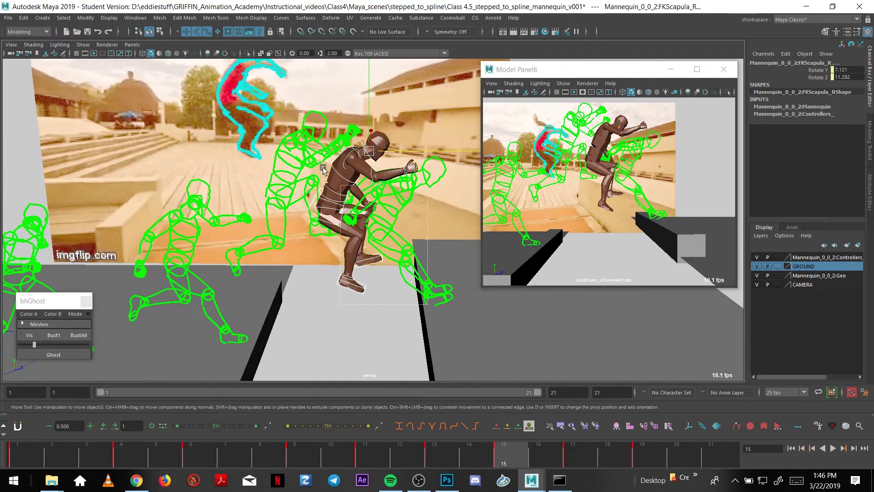
# Tilt the left foot IK control at frame 15 to about Rotate X 13.4 and place it at about Translate Y 12.33, Z 50.14.
pyautogui.keyDown('alt'); pyautogui.moveTo(389, 223); pyautogui.dragTo(378, 257); pyautogui.keyUp('alt')
pyautogui.click(356, 280)
pyautogui.keyDown('alt'); pyautogui.moveTo(353, 285); pyautogui.dragTo(395, 260); pyautogui.keyUp('alt')
pyautogui.press('e')
pyautogui.press('w')
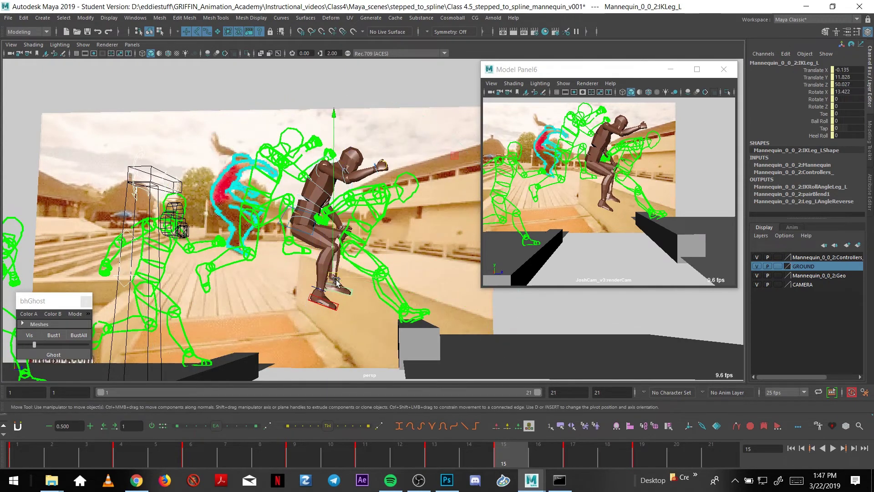
pyautogui.moveTo(336, 276); pyautogui.dragTo(336, 276)
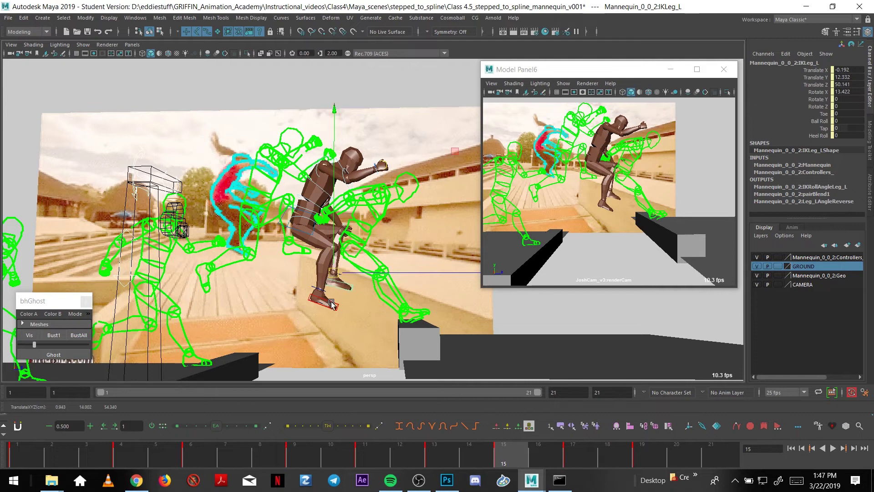
# Raise the right foot IK control at frame 15 to about Translate Y 11.8, Z 48.5.
pyautogui.click(326, 293)
pyautogui.moveTo(321, 289); pyautogui.dragTo(319, 276)
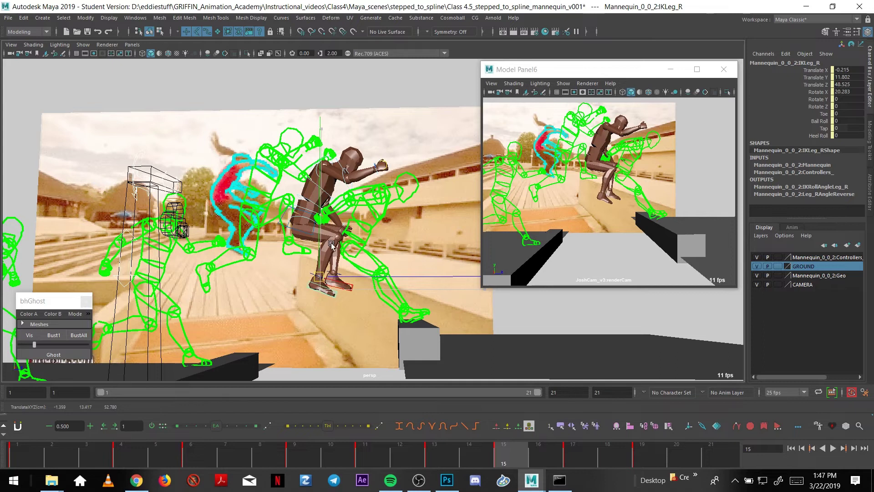
# Tilt the mannequin's Center control forward at frame 15 to about Rotate X 22.8.
pyautogui.click(300, 230)
pyautogui.press('e')
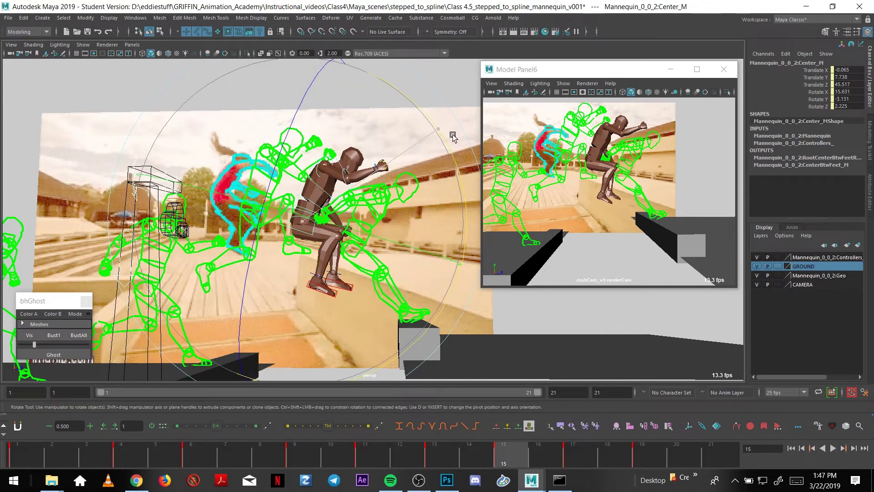
pyautogui.moveTo(453, 134); pyautogui.dragTo(456, 139)
pyautogui.press('w')
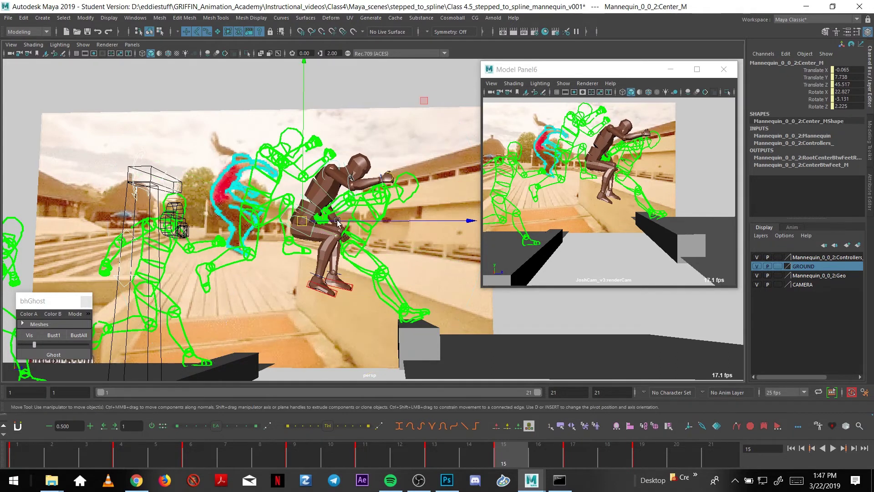
# Bend the FK chest control forward at frame 15 to about Rotate Z 17.1.
pyautogui.keyDown('alt'); pyautogui.moveTo(338, 222); pyautogui.dragTo(307, 252, button='right'); pyautogui.keyUp('alt')
pyautogui.click(266, 237)
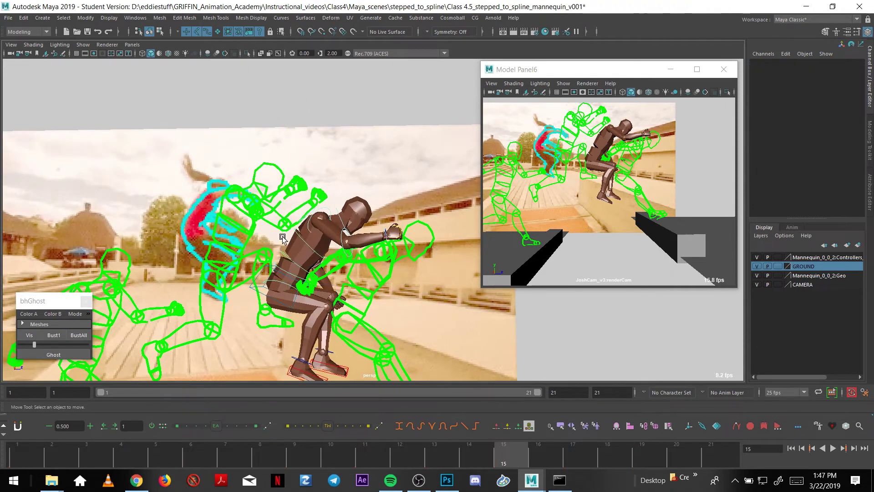
pyautogui.click(307, 254)
pyautogui.press('e')
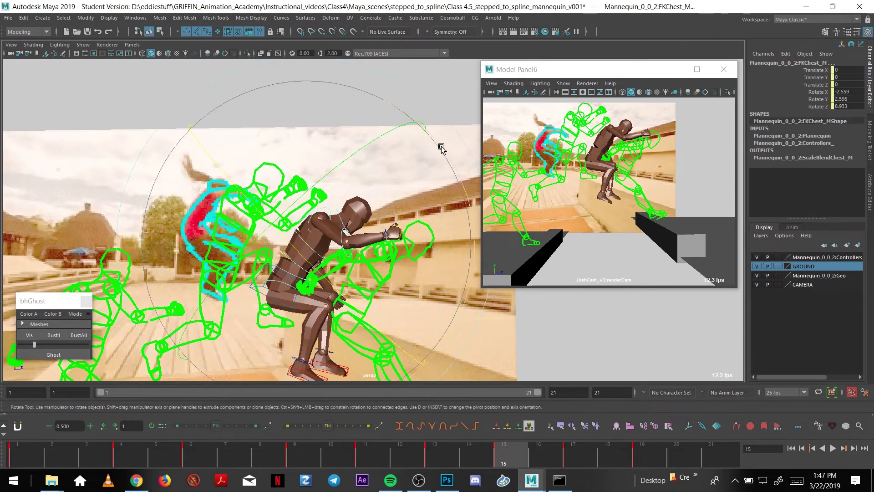
pyautogui.moveTo(461, 163); pyautogui.dragTo(344, 226)
# Rotate the left shoulder FK control at frame 15 to about X 131.8, Y 70.7, Z -110.3, and compare the pose with neighbouring frames.
pyautogui.click(328, 244)
pyautogui.press('e')
pyautogui.keyDown('alt'); pyautogui.moveTo(378, 260); pyautogui.dragTo(376, 282); pyautogui.keyUp('alt')
pyautogui.hotkey('alt', ',')
pyautogui.hotkey('alt', ',')
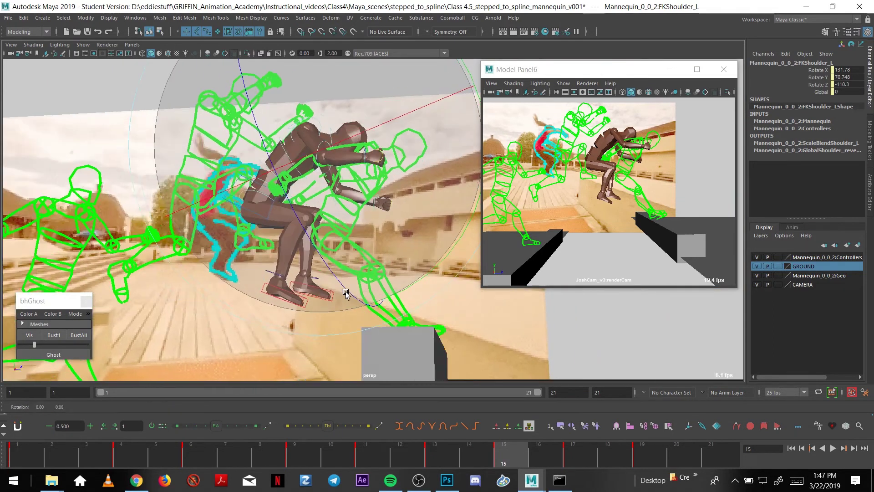
pyautogui.hotkey('alt', '.')
pyautogui.hotkey('alt', '.')
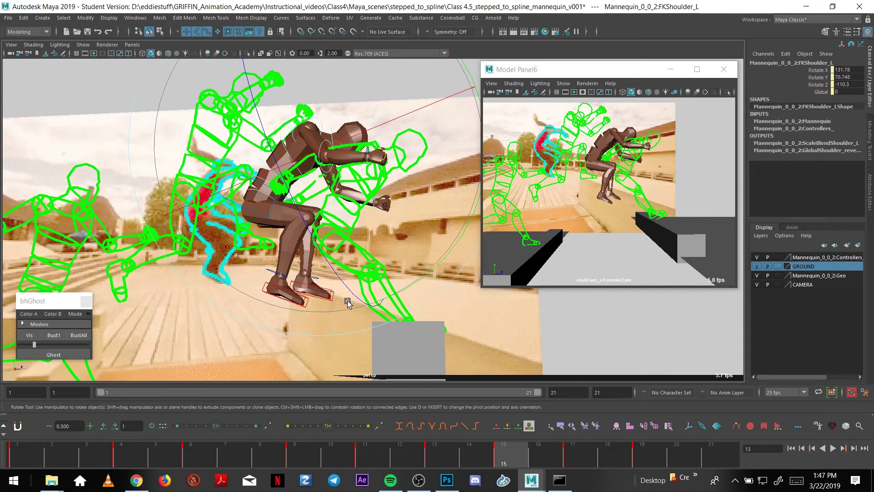
# Raise both foot IK controls at frame 15, the right to about Translate Y 13.25, Z 49.12 and the left to about Y 14.0, Z 51.0.
pyautogui.press('w')
pyautogui.click(325, 300)
pyautogui.press('.')
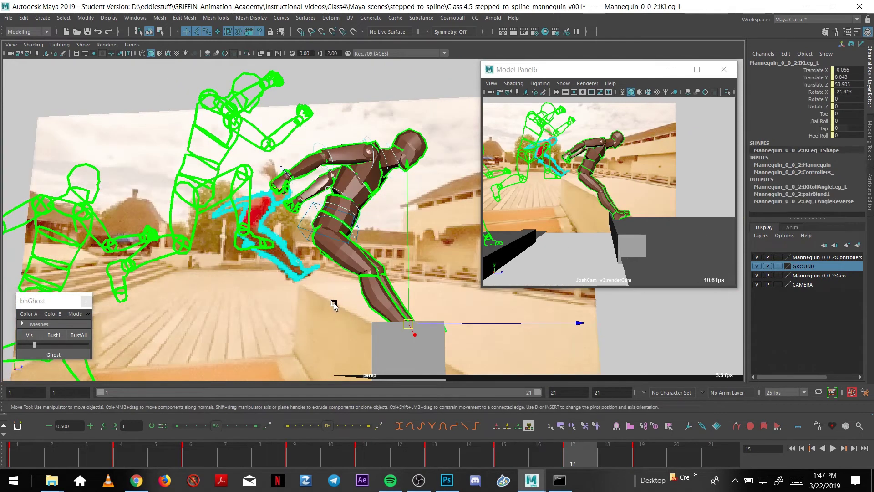
pyautogui.press(',')
pyautogui.click(315, 291)
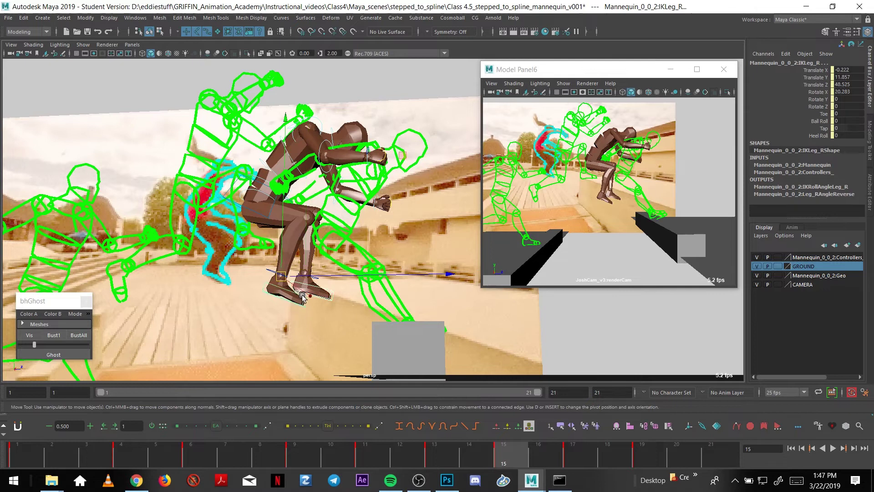
pyautogui.moveTo(304, 274); pyautogui.dragTo(287, 259)
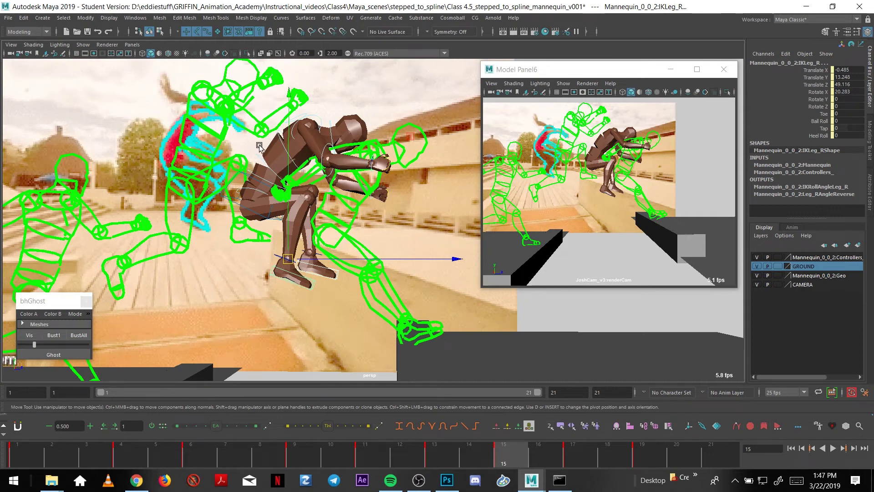
# Bend the FK chest control further forward at frame 15 to about Rotate Z 19.3.
pyautogui.click(288, 162)
pyautogui.press('e')
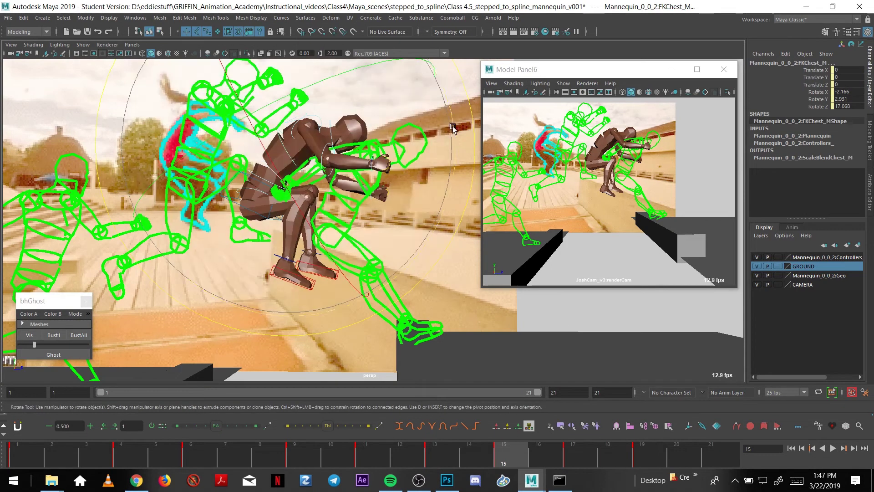
pyautogui.moveTo(444, 130); pyautogui.dragTo(454, 139)
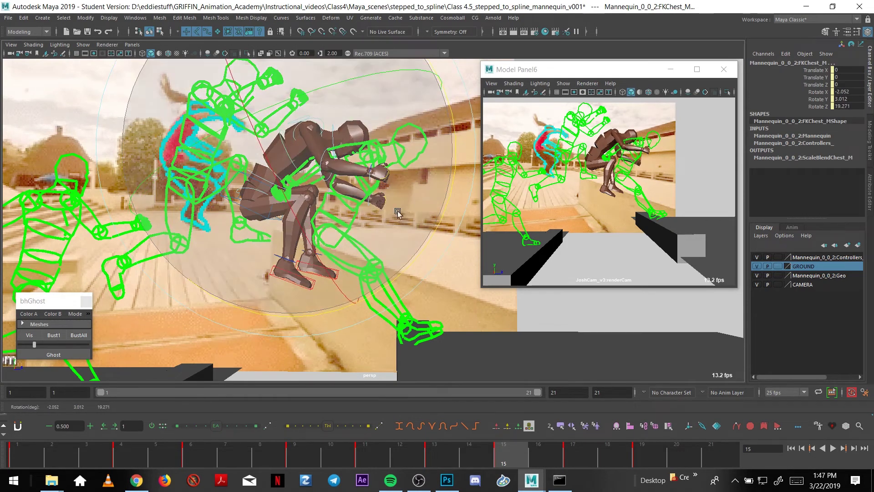
pyautogui.moveTo(398, 211)
pyautogui.mouseDown()
pyautogui.moveTo(384, 234)
pyautogui.moveTo(292, 216)
pyautogui.mouseUp()
pyautogui.press('w')
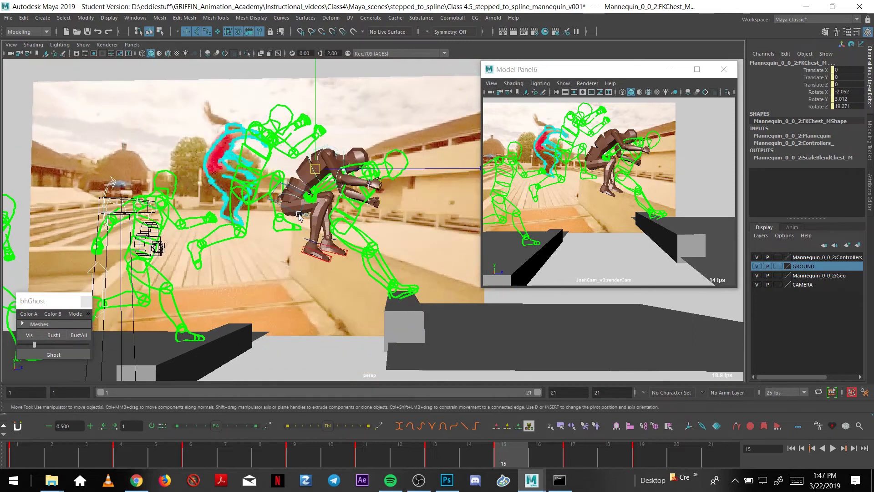
# Tilt the body's Center control slightly back at frame 15.
pyautogui.click(299, 216)
pyautogui.press('e')
pyautogui.moveTo(442, 132); pyautogui.dragTo(439, 126)
pyautogui.press('w')
# Rotate the right shoulder FK control at frame 15 to about Rotate X 163.3, Y 41.4, Z -137.6.
pyautogui.keyDown('alt'); pyautogui.moveTo(341, 159); pyautogui.dragTo(407, 132); pyautogui.keyUp('alt')
pyautogui.click(311, 154)
pyautogui.press('e')
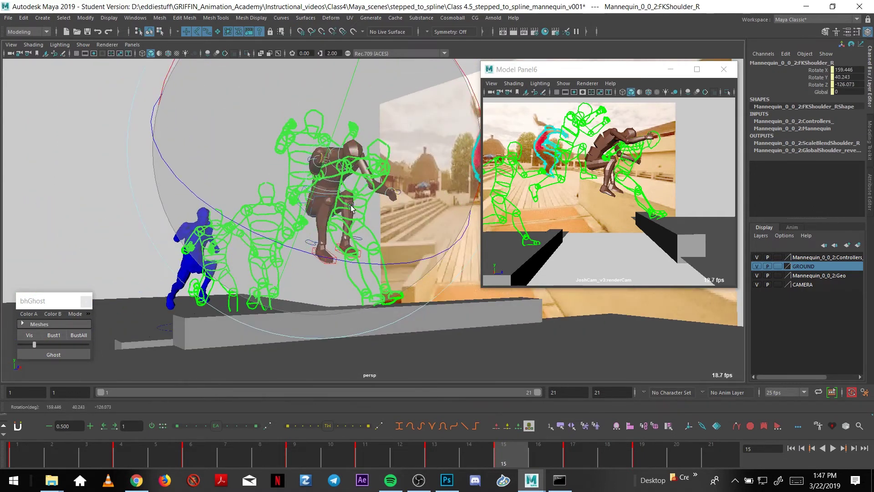
pyautogui.keyDown('alt'); pyautogui.moveTo(351, 205); pyautogui.dragTo(228, 278, button='middle'); pyautogui.keyUp('alt')
pyautogui.keyDown('alt'); pyautogui.moveTo(228, 278); pyautogui.dragTo(214, 273, button='right'); pyautogui.keyUp('alt')
pyautogui.keyDown('alt'); pyautogui.moveTo(214, 273); pyautogui.dragTo(250, 258, button='middle'); pyautogui.keyUp('alt')
pyautogui.keyDown('alt'); pyautogui.moveTo(250, 258); pyautogui.dragTo(281, 189); pyautogui.keyUp('alt')
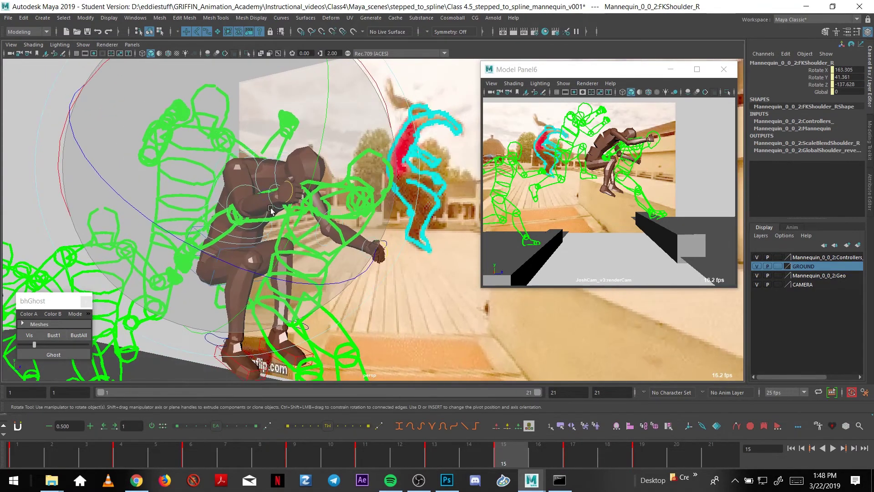
# Refine the arm rotations at frame 15, posing the forearms and hands in front of the bent torso.
pyautogui.click(278, 191)
pyautogui.click(329, 247)
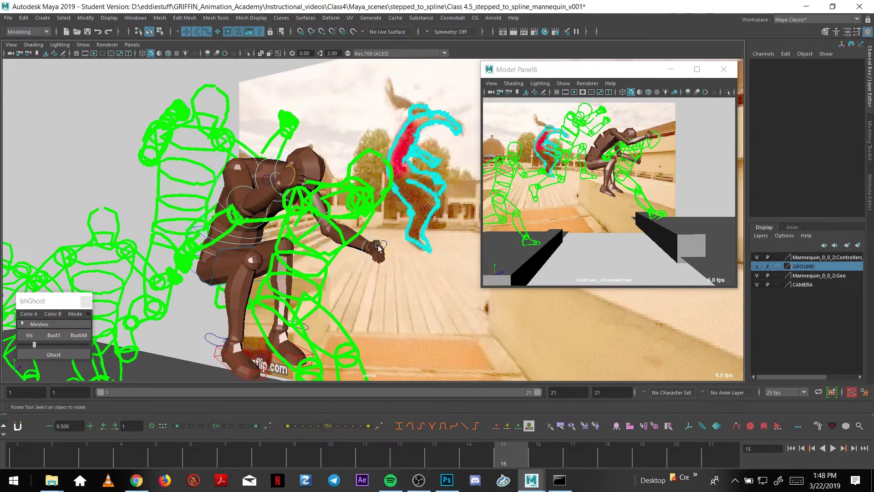
pyautogui.click(351, 245)
pyautogui.moveTo(385, 185); pyautogui.dragTo(299, 235)
pyautogui.click(365, 207)
pyautogui.keyDown('alt'); pyautogui.moveTo(298, 235); pyautogui.dragTo(345, 241, button='right'); pyautogui.keyUp('alt')
pyautogui.click(345, 240)
pyautogui.press('e')
pyautogui.keyDown('alt'); pyautogui.moveTo(345, 240); pyautogui.dragTo(355, 278); pyautogui.keyUp('alt')
pyautogui.press('w')
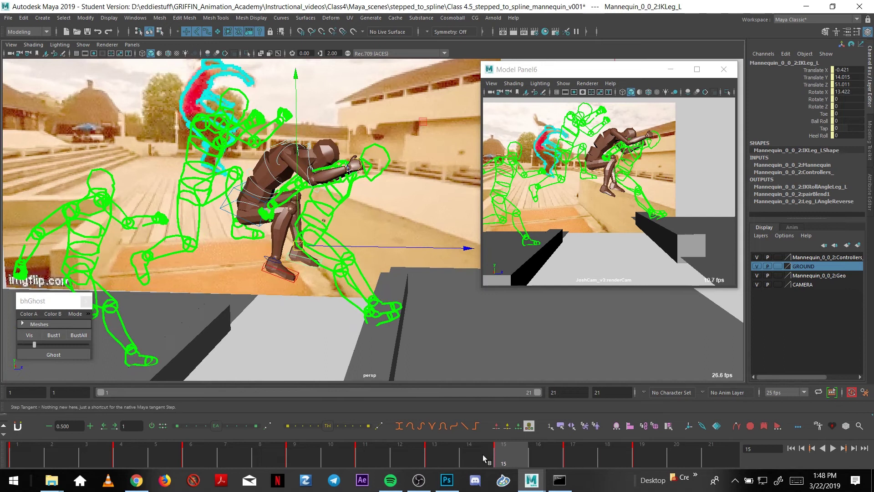
# Step through frames 13, 15 and 17 and play back the run and jump, examining how the frame 15 pose flows between its neighbours.
pyautogui.press(',')
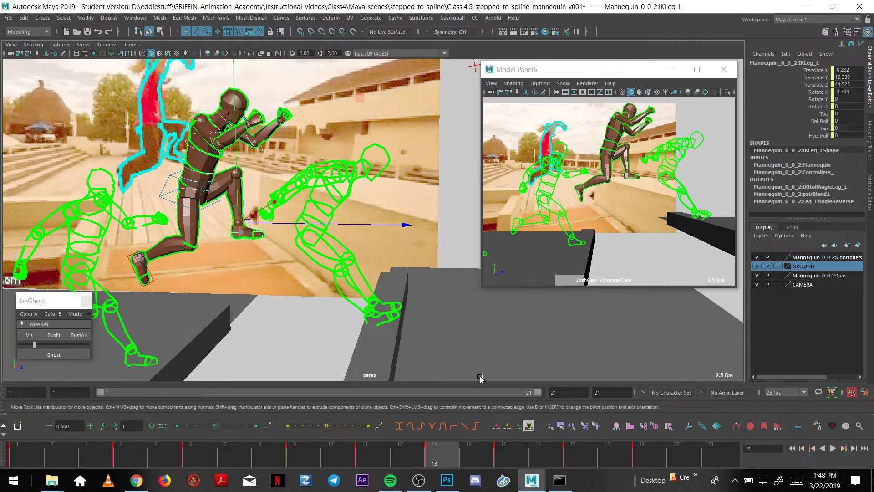
pyautogui.press('.')
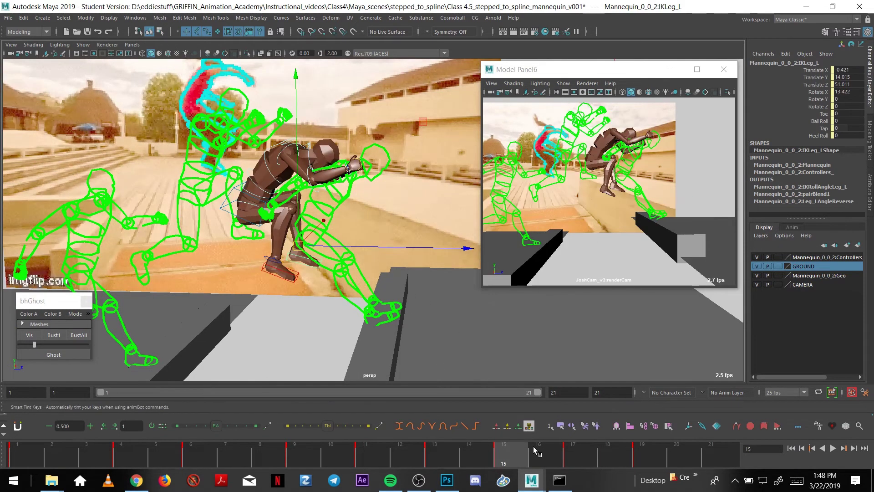
pyautogui.press('.')
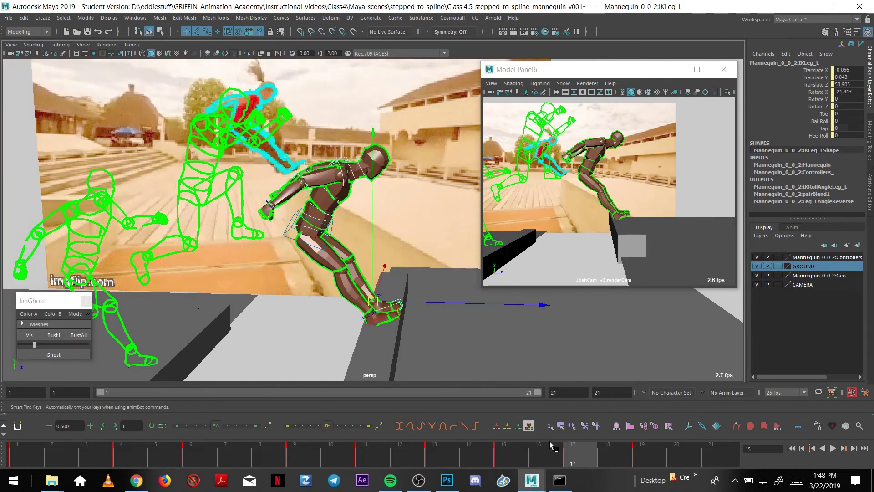
pyautogui.hotkey('alt', 'v')
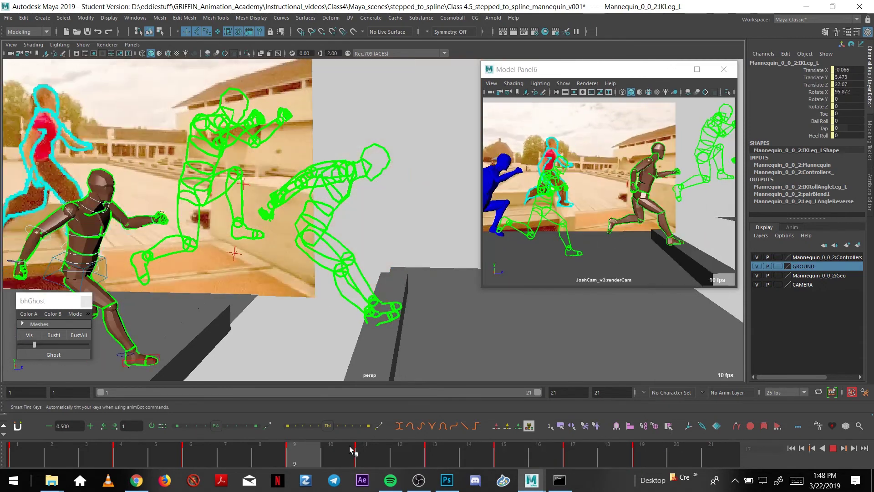
pyautogui.click(707, 447)
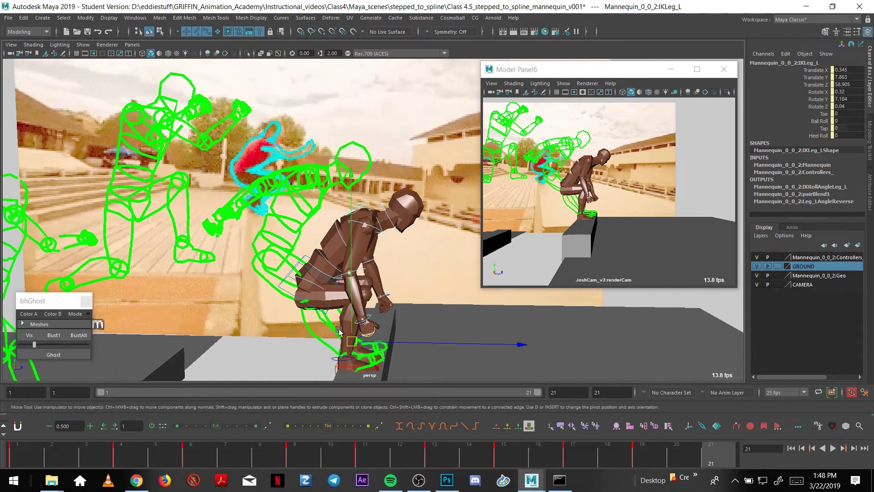
pyautogui.click(57, 456)
pyautogui.hotkey('alt', 'v')
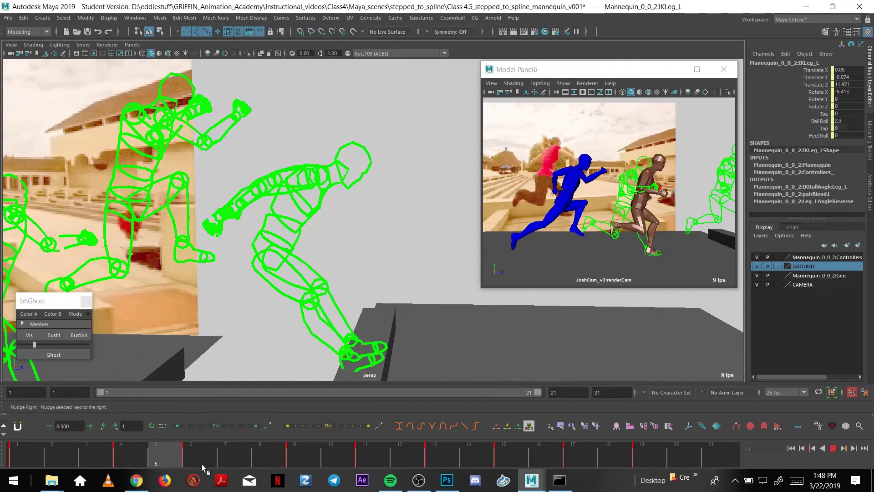
pyautogui.click(241, 455)
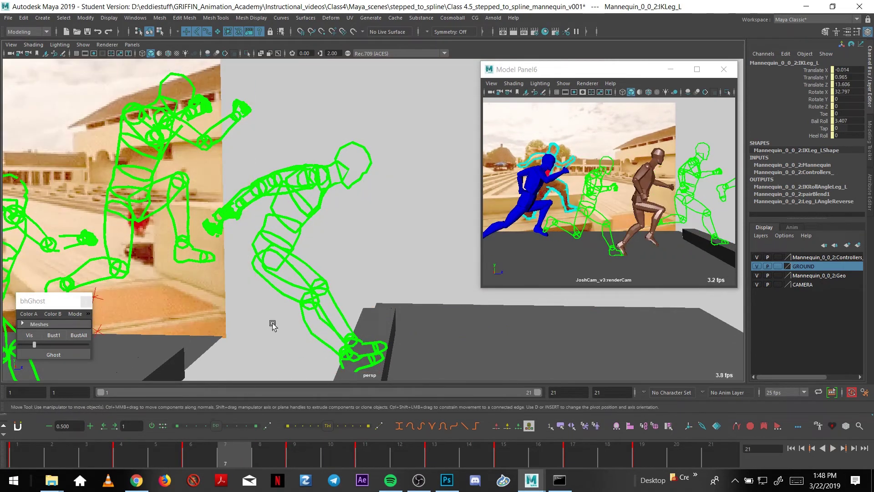
pyautogui.hotkey('alt', 'v')
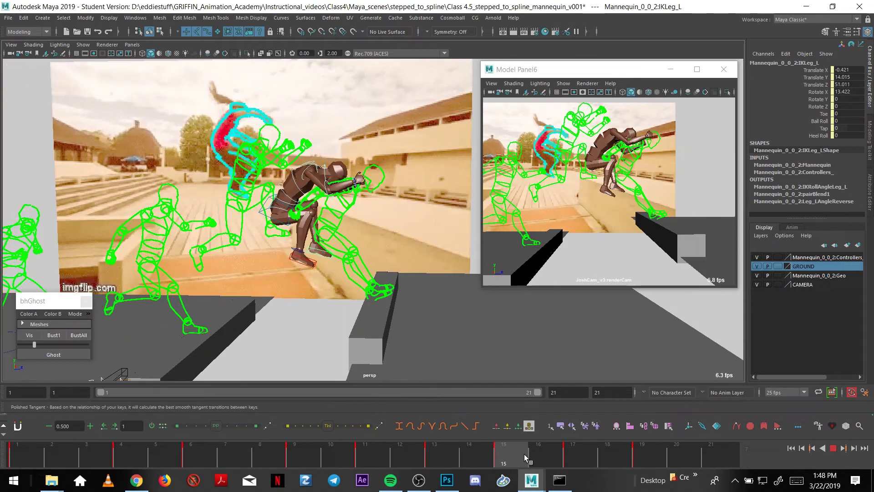
pyautogui.click(465, 446)
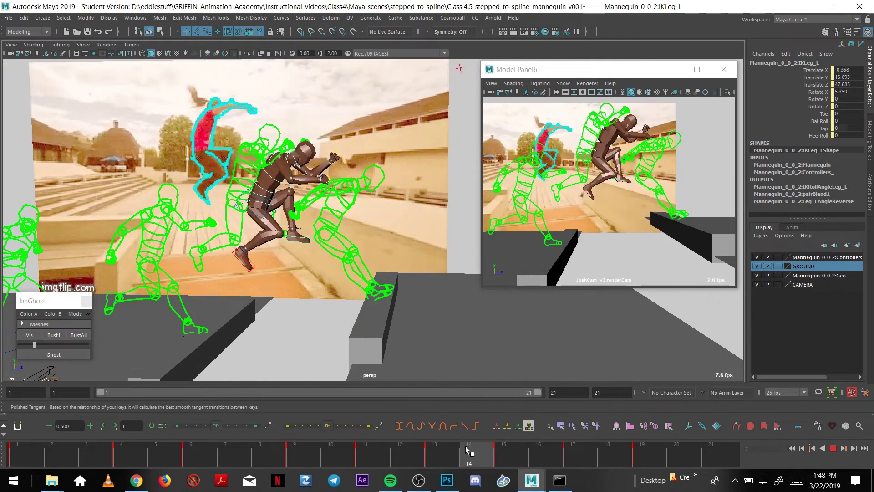
pyautogui.press('.')
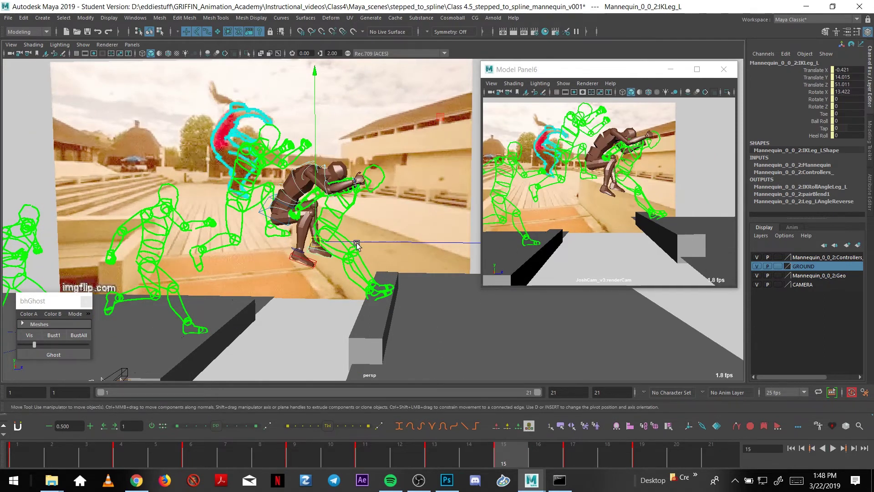
# Duplicate the mannequin's Geometry group at frame 15 and unparent the copy from the rig.
pyautogui.keyDown('alt'); pyautogui.moveTo(339, 251); pyautogui.dragTo(393, 239, button='middle'); pyautogui.keyUp('alt')
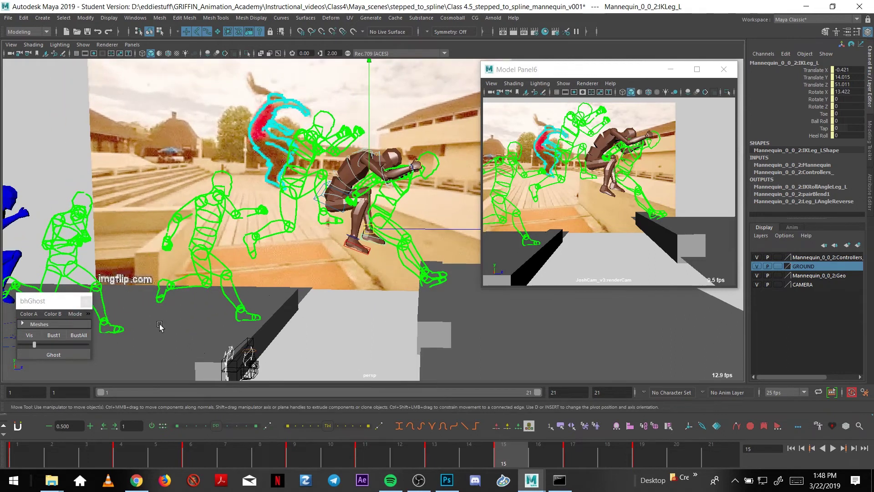
pyautogui.hotkey('shift', 'o')
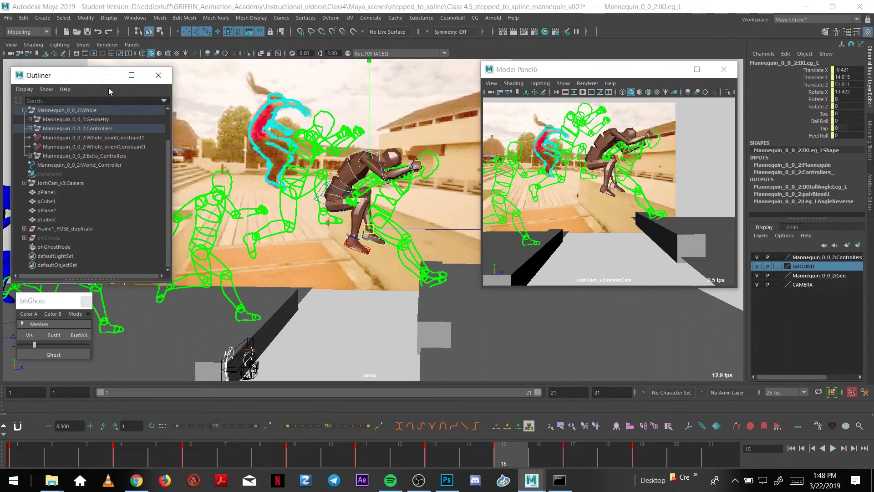
pyautogui.moveTo(83, 80); pyautogui.dragTo(87, 71)
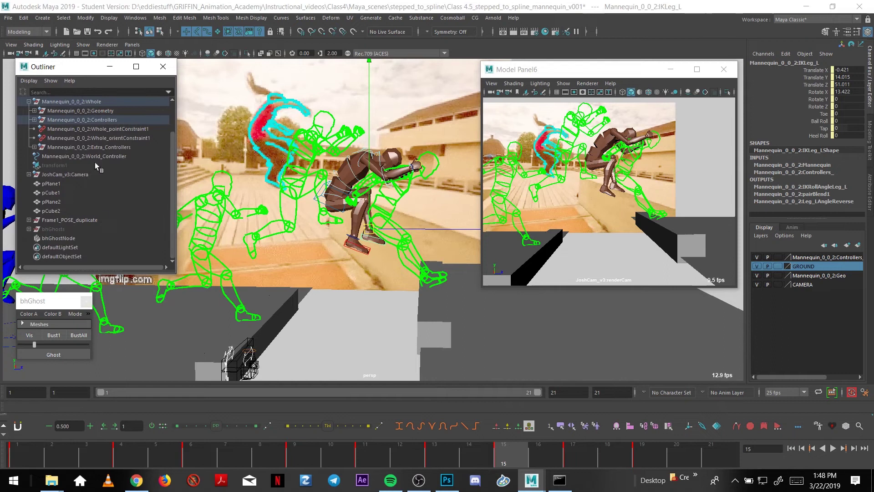
pyautogui.click(105, 111)
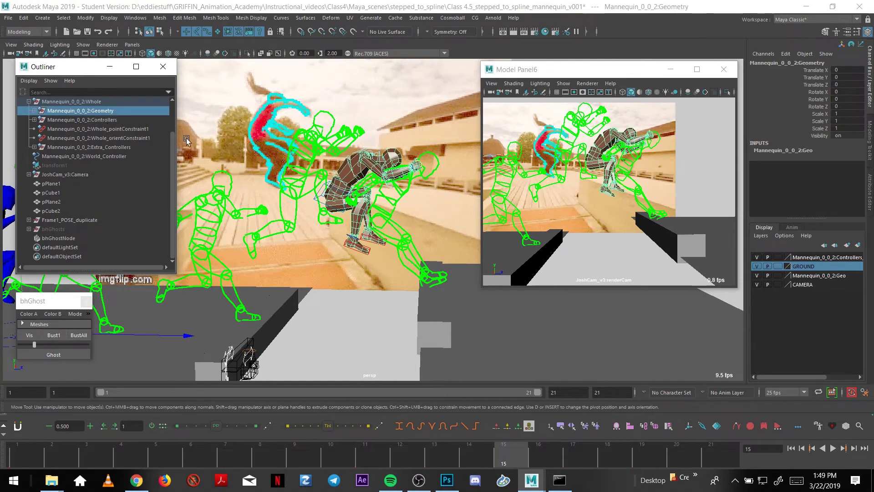
pyautogui.hotkey('ctrl', 'd')
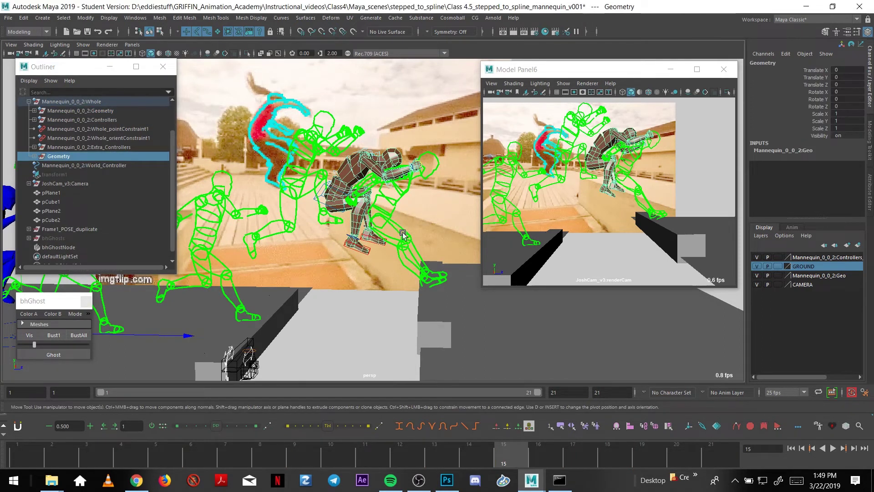
pyautogui.hotkey('shift', 'p')
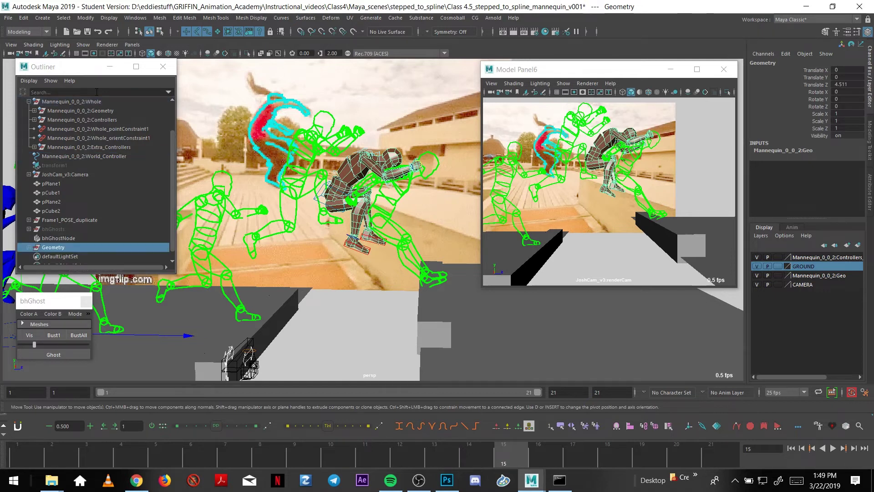
# Rename the duplicated Geometry group as Frame15_Pose.
pyautogui.doubleClick(55, 248)
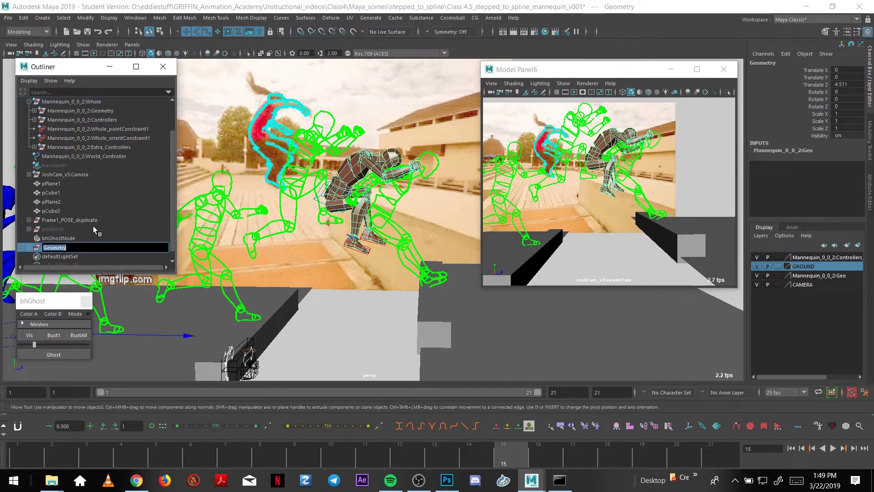
pyautogui.write('Frame15_Pose')
pyautogui.press('Return')
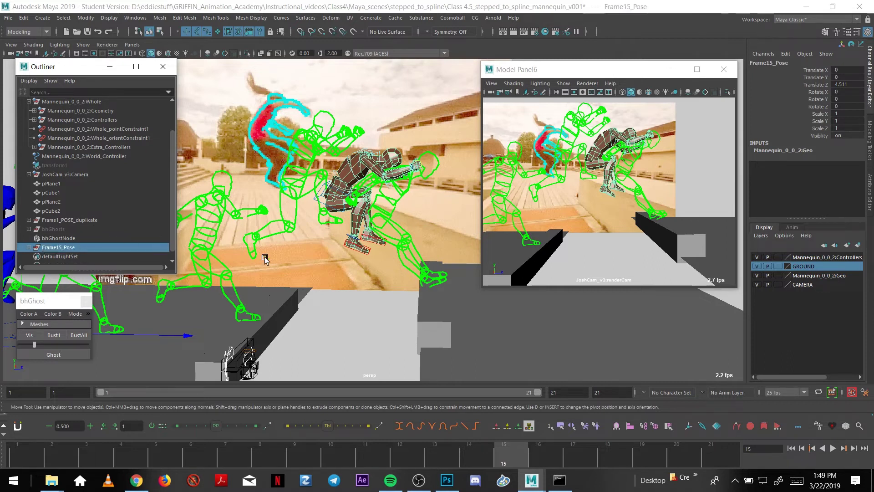
pyautogui.keyDown('alt'); pyautogui.moveTo(344, 256); pyautogui.dragTo(312, 281, button='middle'); pyautogui.keyUp('alt')
pyautogui.keyDown('alt'); pyautogui.moveTo(312, 281); pyautogui.dragTo(324, 245, button='right'); pyautogui.keyUp('alt')
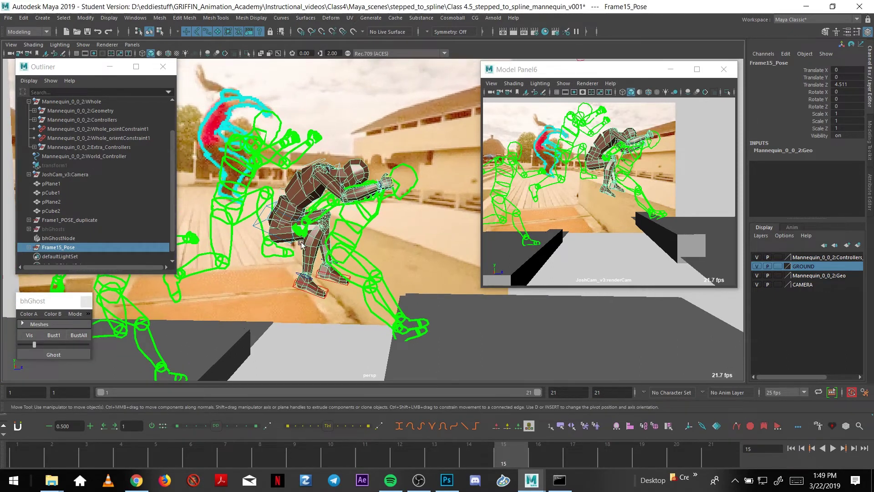
# Assign a new Lambert material to the Frame15_Pose duplicate.
pyautogui.rightClick(307, 286)
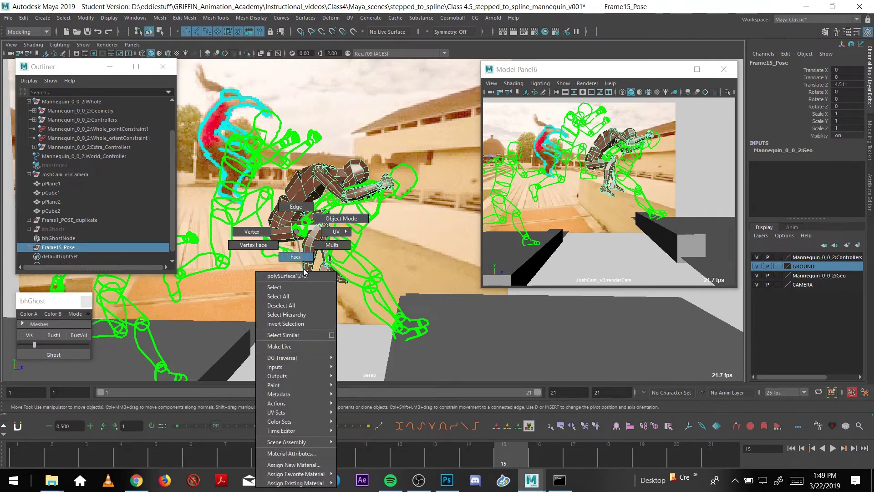
pyautogui.click(295, 464)
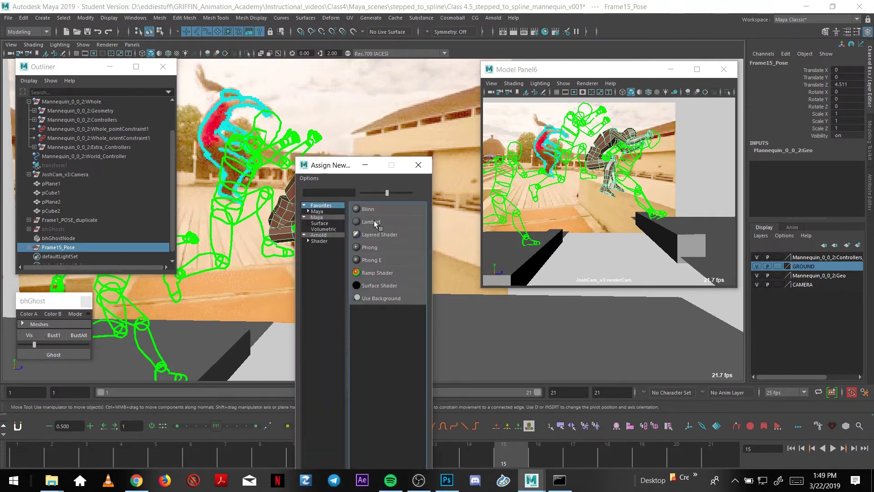
pyautogui.click(372, 222)
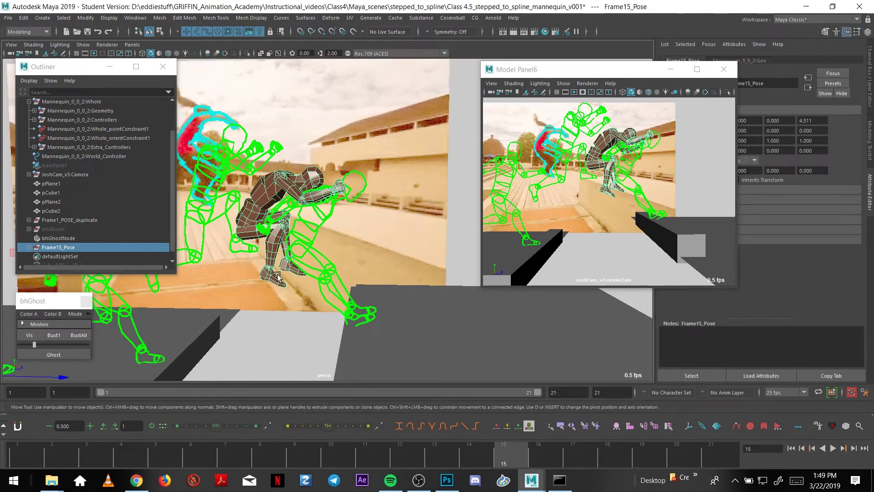
# Inspect the material on the mannequin's foot mesh and move the floating camera view clear of the material attributes.
pyautogui.click(277, 275)
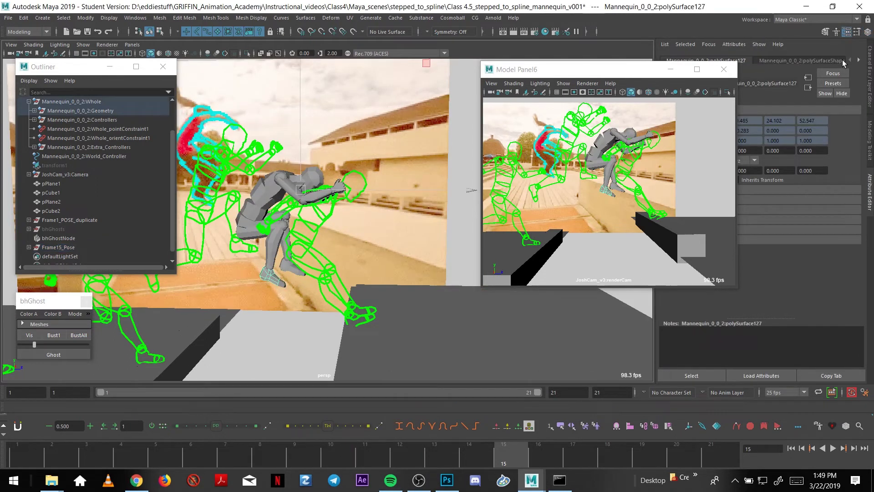
pyautogui.click(859, 60)
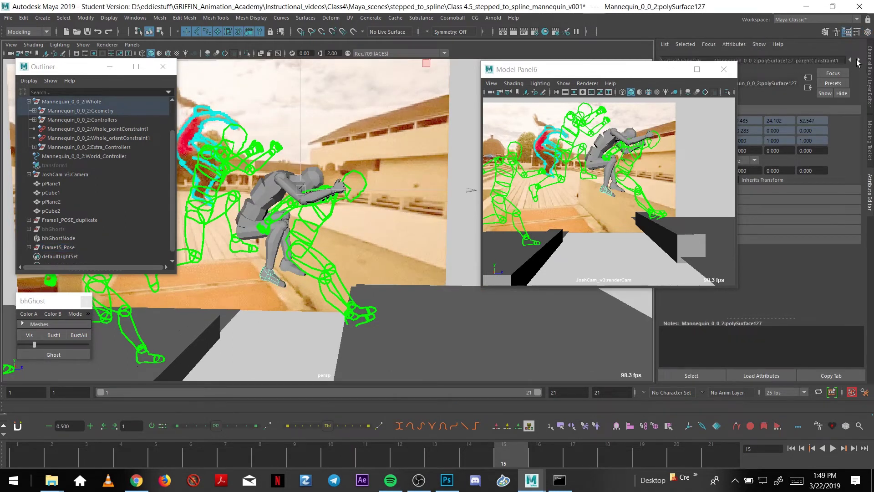
pyautogui.click(826, 61)
pyautogui.moveTo(629, 76); pyautogui.dragTo(582, 80)
pyautogui.keyDown('alt'); pyautogui.moveTo(273, 254); pyautogui.dragTo(290, 272); pyautogui.keyUp('alt')
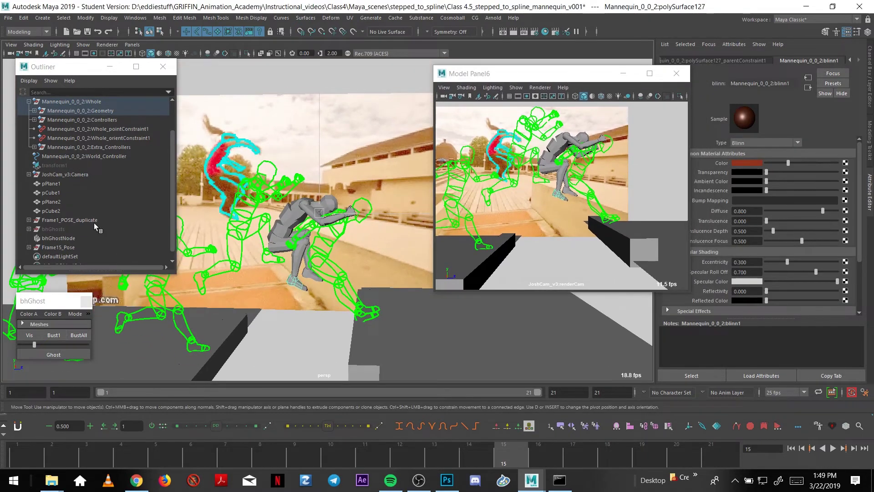
# Move the rig off the duplicate by going to frame 11, and set the Frame15_Pose Lambert color to blue.
pyautogui.click(58, 247)
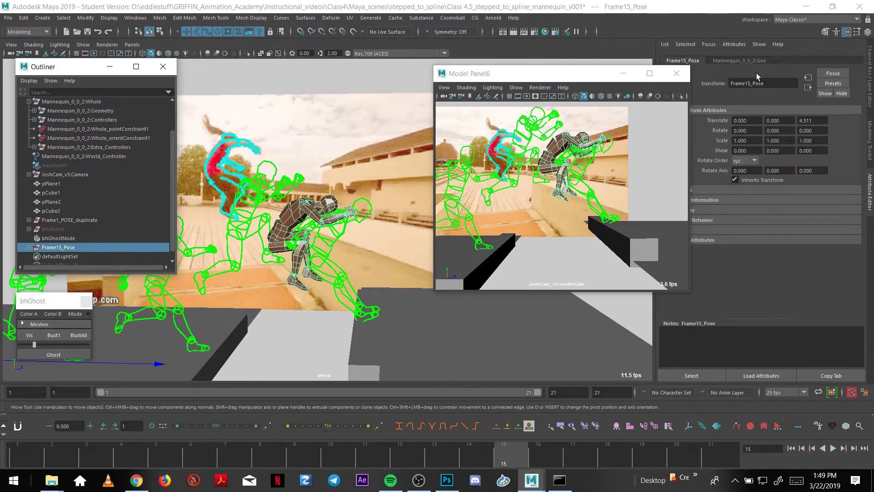
pyautogui.keyDown('alt'); pyautogui.moveTo(286, 263); pyautogui.dragTo(289, 278); pyautogui.keyUp('alt')
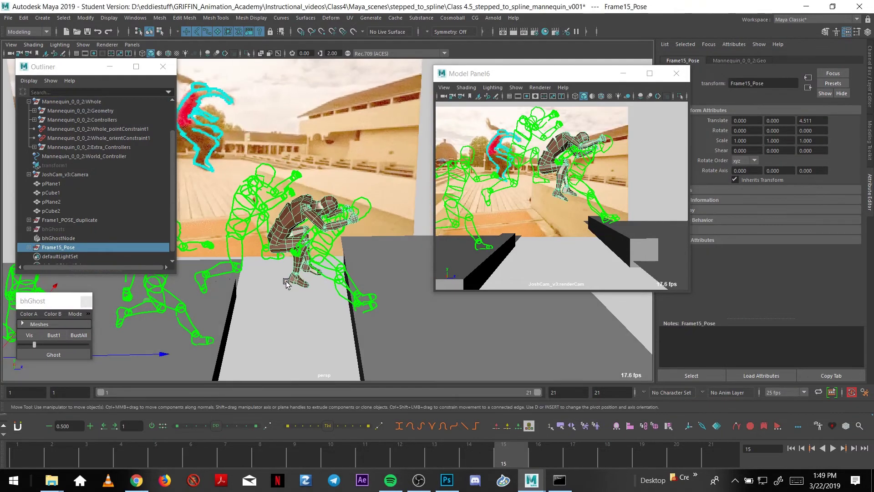
pyautogui.click(300, 293)
pyautogui.moveTo(485, 447); pyautogui.dragTo(365, 447)
pyautogui.click(301, 282)
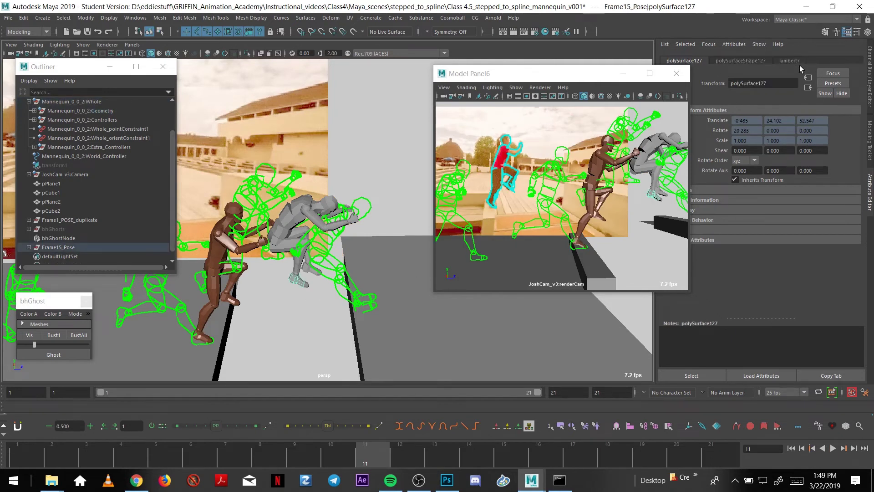
pyautogui.click(796, 63)
pyautogui.click(740, 165)
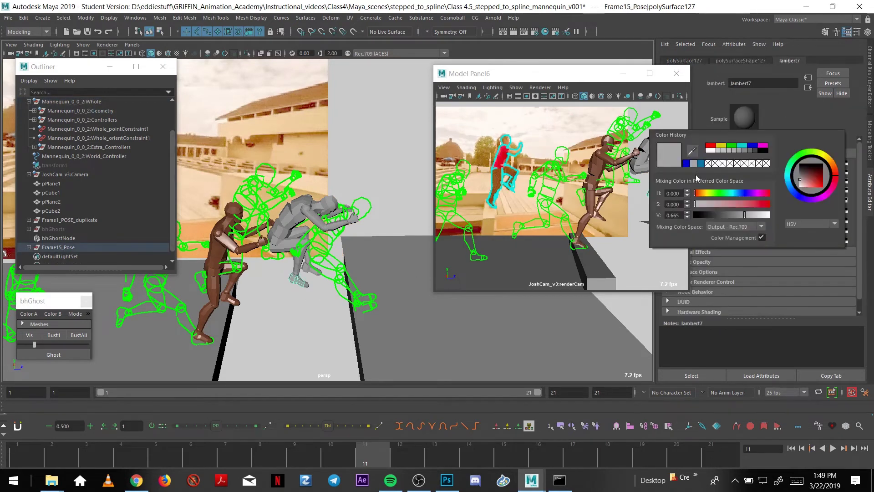
pyautogui.click(754, 148)
# Play back the start of the run, examining how the mannequin moves relative to the blue pose duplicates.
pyautogui.keyDown('alt'); pyautogui.moveTo(365, 278); pyautogui.dragTo(330, 280); pyautogui.keyUp('alt')
pyautogui.moveTo(22, 454); pyautogui.dragTo(159, 469)
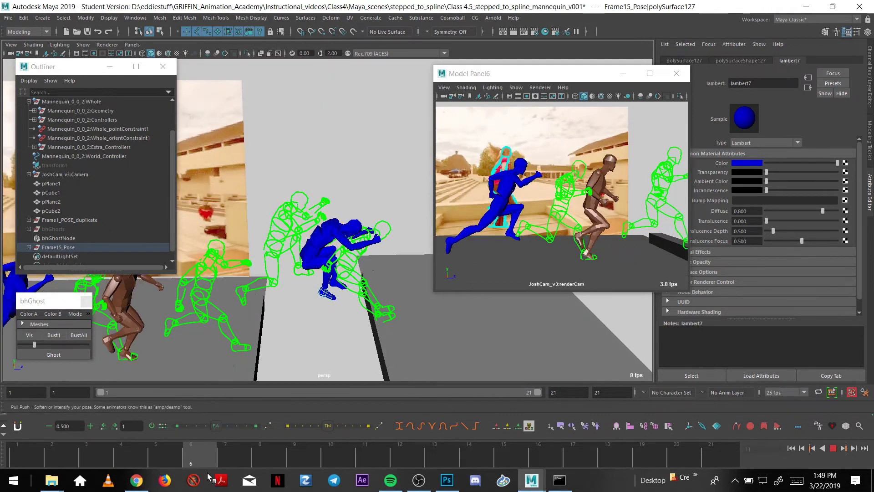
pyautogui.hotkey('alt', 'v')
pyautogui.keyDown('alt'); pyautogui.moveTo(273, 312); pyautogui.dragTo(334, 275, button='middle'); pyautogui.keyUp('alt')
pyautogui.keyDown('alt'); pyautogui.moveTo(314, 295); pyautogui.dragTo(269, 261); pyautogui.keyUp('alt')
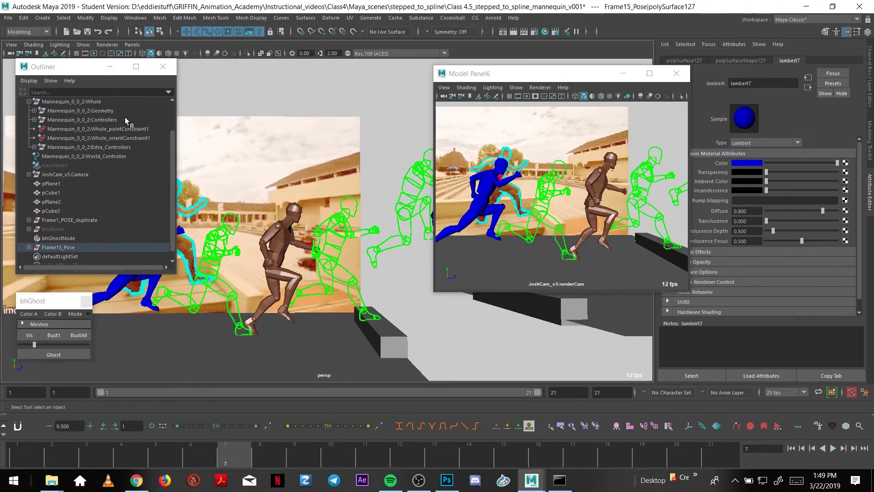
# Duplicate the mannequin's Geometry group at frame 6 and unparent the copy from the rig.
pyautogui.moveTo(171, 148); pyautogui.dragTo(176, 124)
pyautogui.click(126, 149)
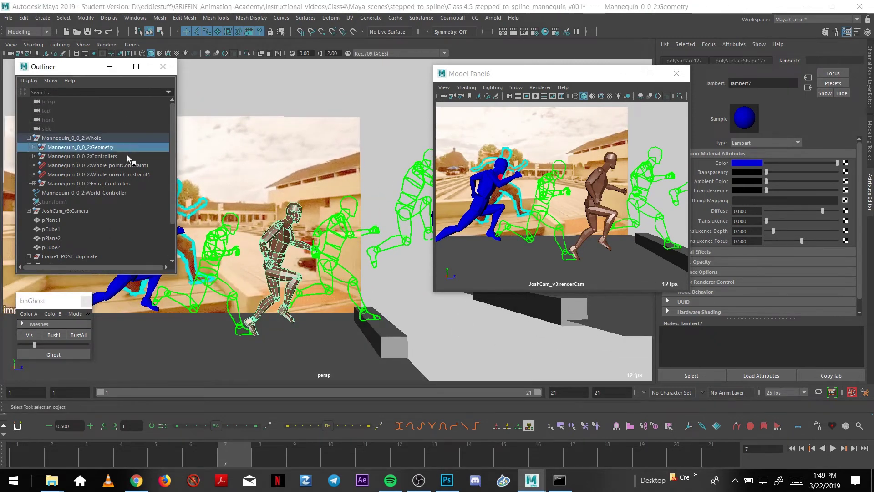
pyautogui.keyDown('alt'); pyautogui.moveTo(326, 294); pyautogui.dragTo(315, 273, button='middle'); pyautogui.keyUp('alt')
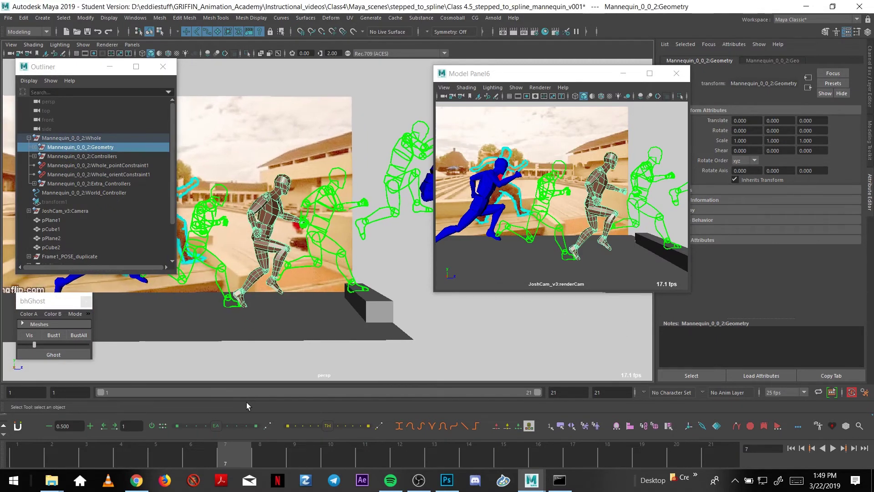
pyautogui.moveTo(229, 455)
pyautogui.mouseDown()
pyautogui.moveTo(198, 452)
pyautogui.moveTo(235, 458)
pyautogui.mouseUp()
pyautogui.keyDown('alt'); pyautogui.moveTo(284, 307); pyautogui.dragTo(299, 308, button='middle'); pyautogui.keyUp('alt')
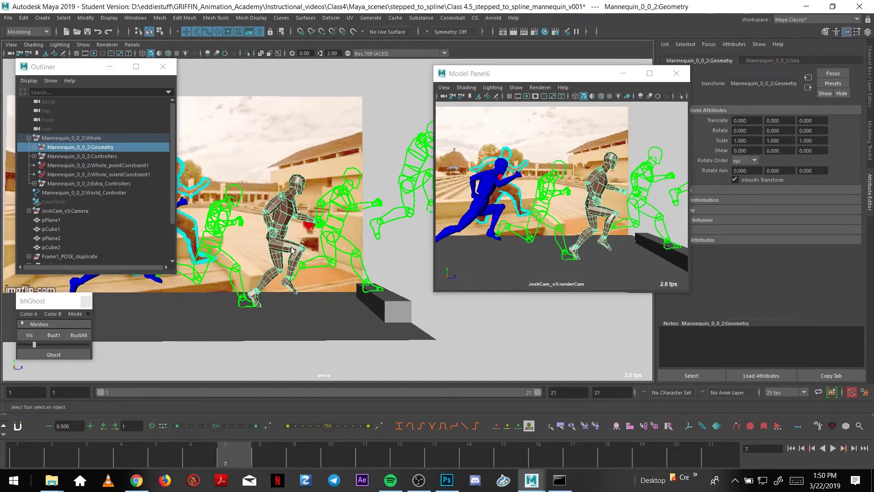
pyautogui.click(267, 242)
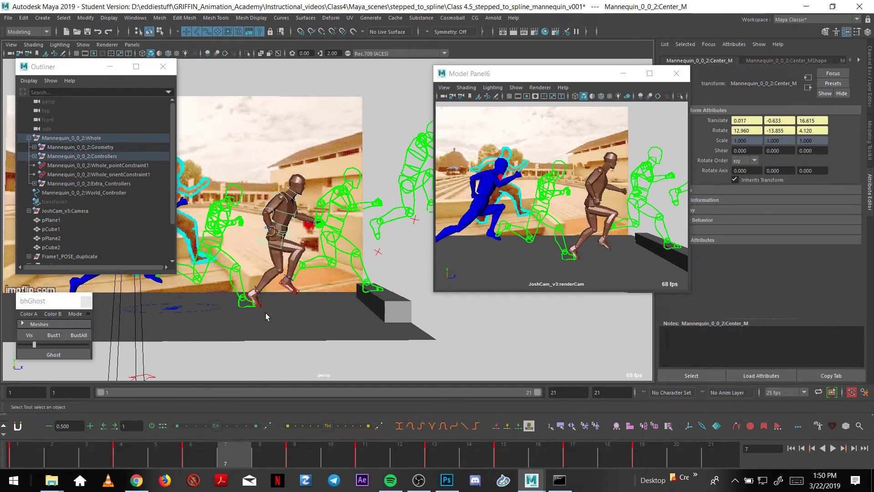
pyautogui.click(203, 455)
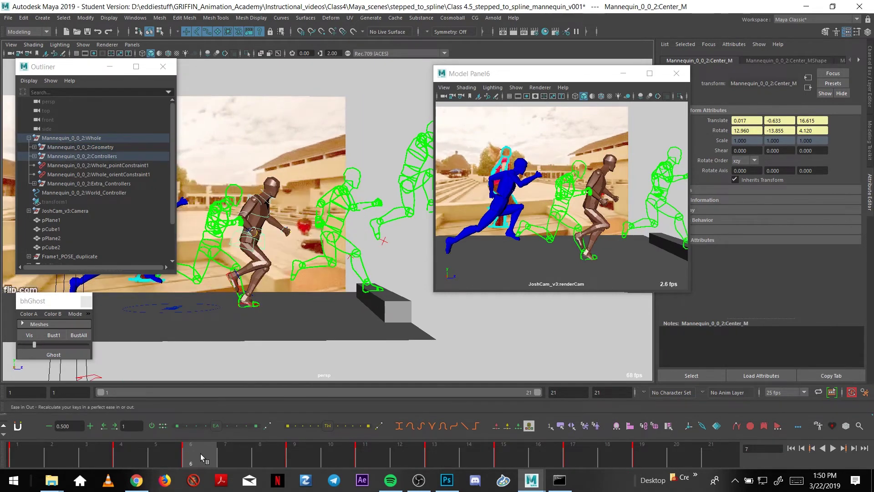
pyautogui.keyDown('alt'); pyautogui.moveTo(284, 341); pyautogui.dragTo(291, 321, button='middle'); pyautogui.keyUp('alt')
pyautogui.click(99, 145)
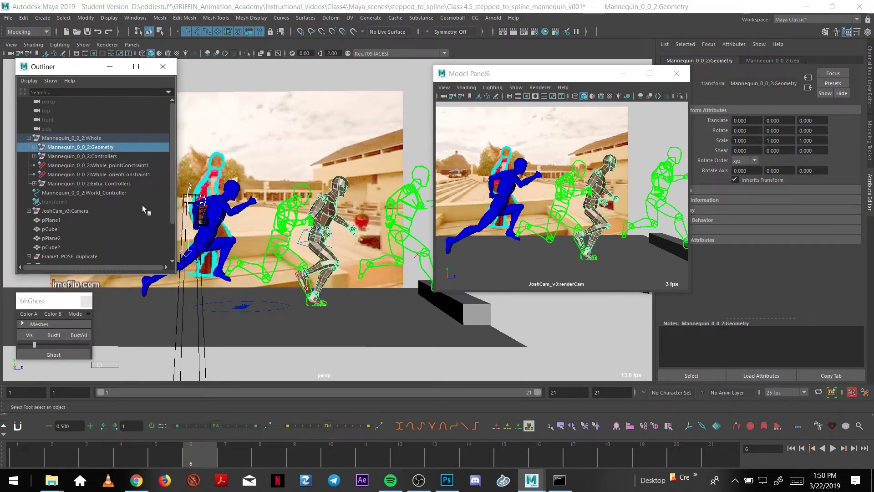
pyautogui.hotkey('ctrl', 'd')
pyautogui.hotkey('shift', 'p')
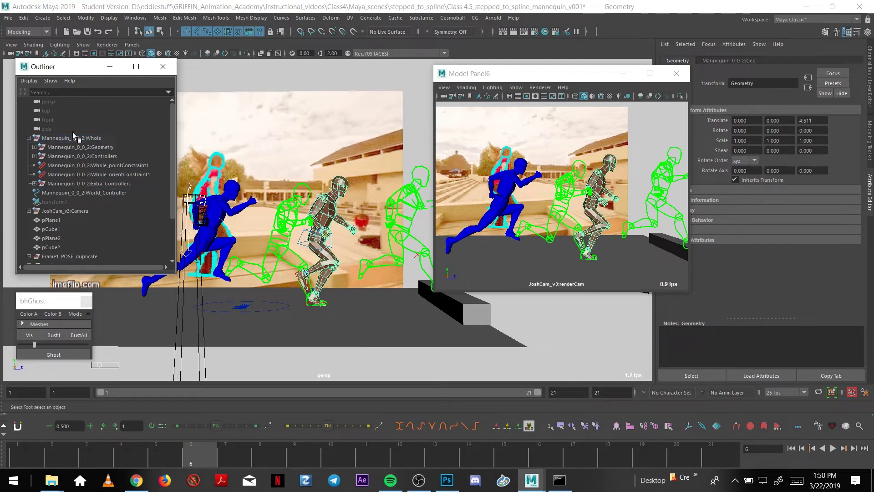
# Rename the unparented Geometry copy as Frame6_pose.
pyautogui.scroll(-2, 174, 221)
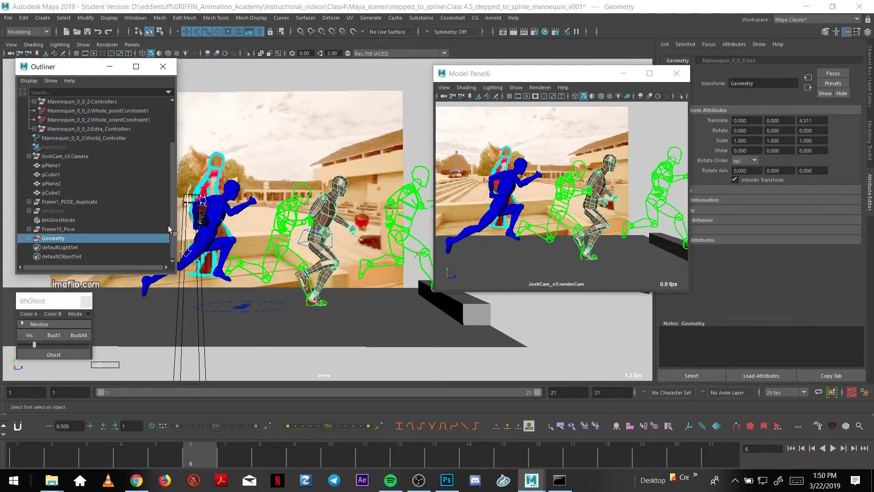
pyautogui.doubleClick(67, 241)
pyautogui.write('Fr')
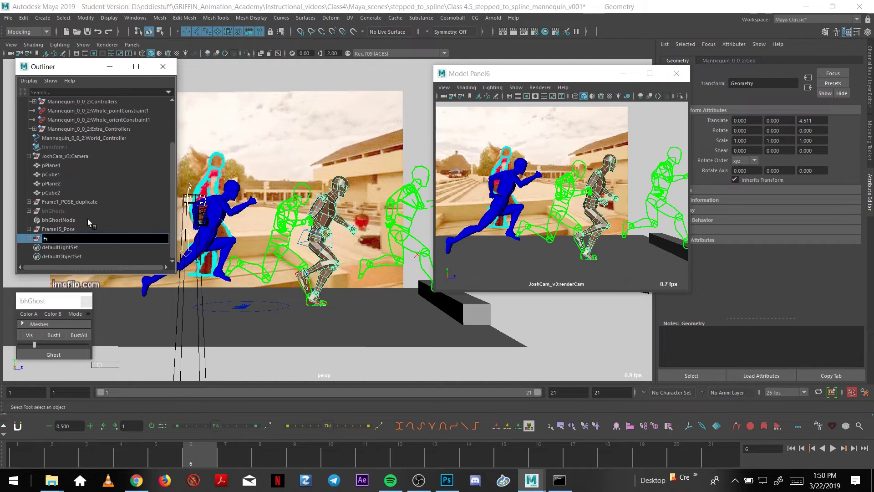
pyautogui.write('ame6_pose')
pyautogui.press('Return')
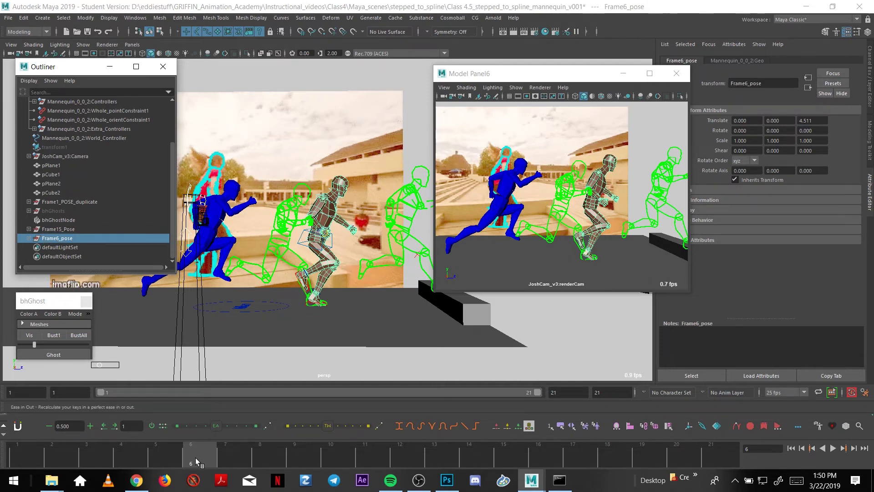
# Go to frame 3, assign a new Lambert material to Frame6_pose and set its color to blue.
pyautogui.moveTo(195, 457); pyautogui.dragTo(87, 457)
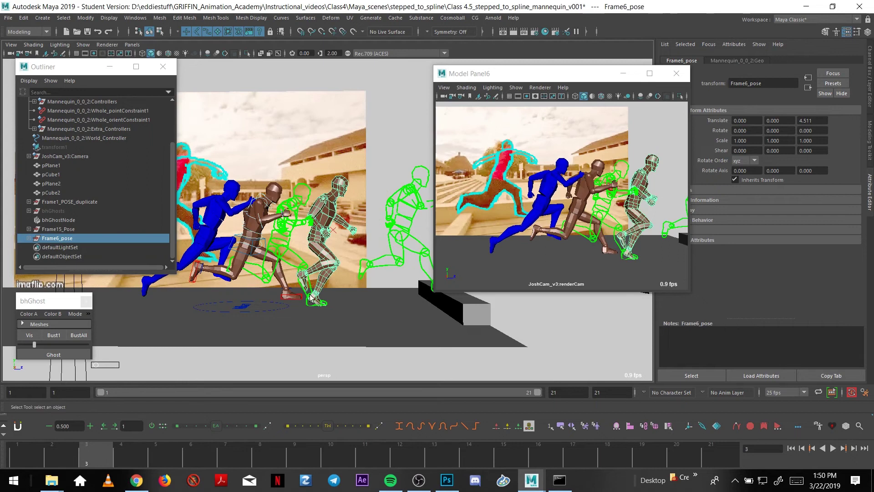
pyautogui.rightClick(327, 268)
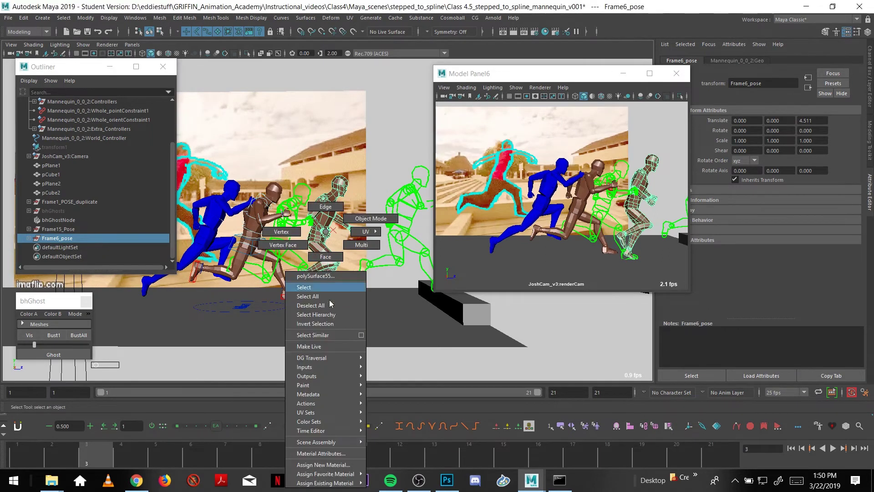
pyautogui.click(320, 464)
pyautogui.click(371, 222)
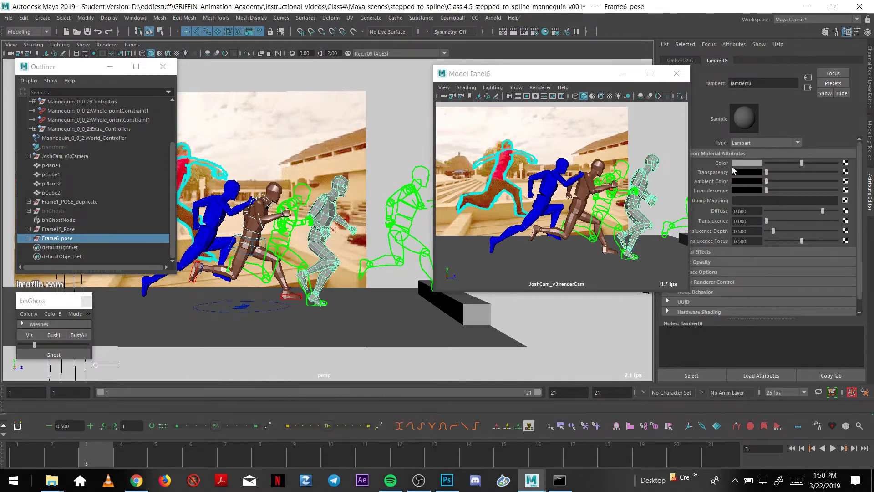
pyautogui.click(739, 163)
pyautogui.click(732, 145)
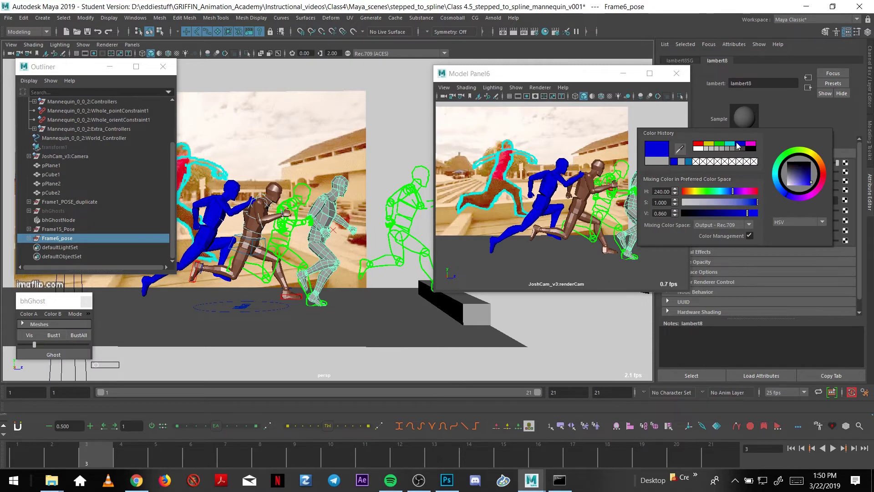
pyautogui.keyDown('alt'); pyautogui.moveTo(372, 306); pyautogui.dragTo(360, 309, button='middle'); pyautogui.keyUp('alt')
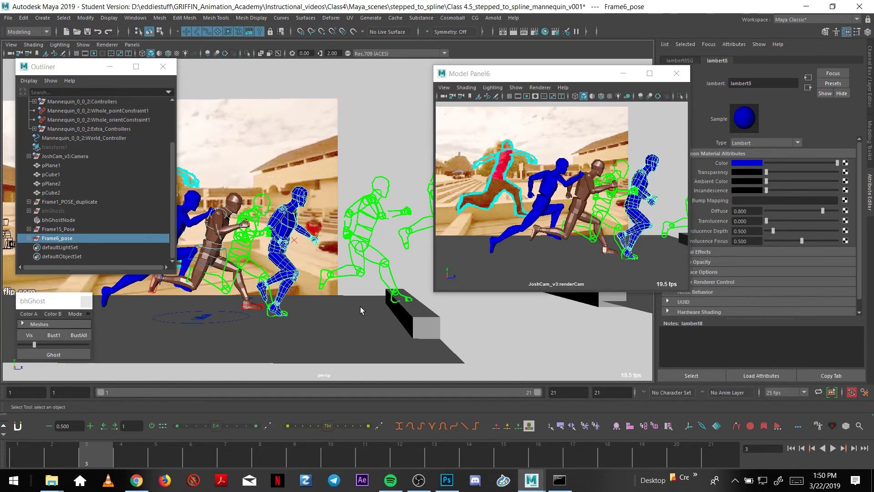
# Clear the selection, turn off surface object selection, and play back the run and jump against the blue poses.
pyautogui.click(484, 335)
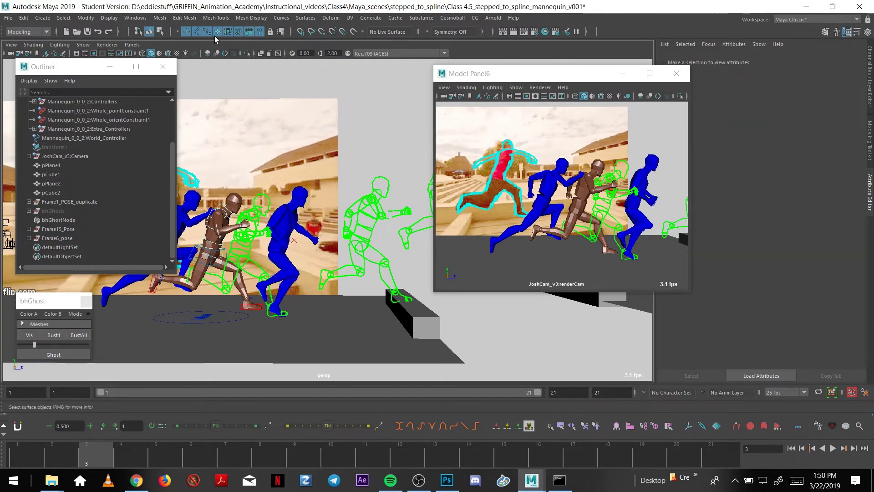
pyautogui.hotkey('alt', 'v')
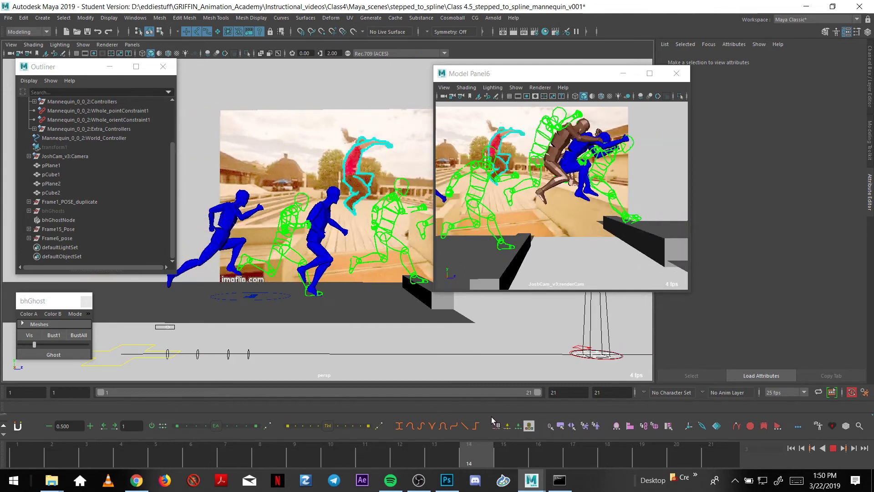
pyautogui.hotkey('alt', 'v')
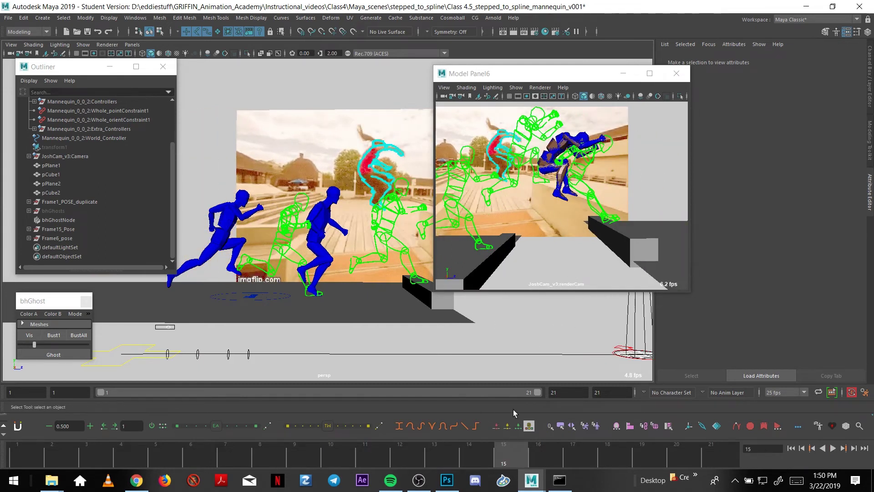
pyautogui.hotkey('alt', 'v')
# Go to frame 14 and examine the mannequin's mid-air pose against the green reference outline and the blue Frame15_Pose.
pyautogui.moveTo(513, 446); pyautogui.dragTo(470, 429)
pyautogui.keyDown('alt'); pyautogui.moveTo(368, 246); pyautogui.dragTo(325, 270, button='middle'); pyautogui.keyUp('alt')
pyautogui.press('f')
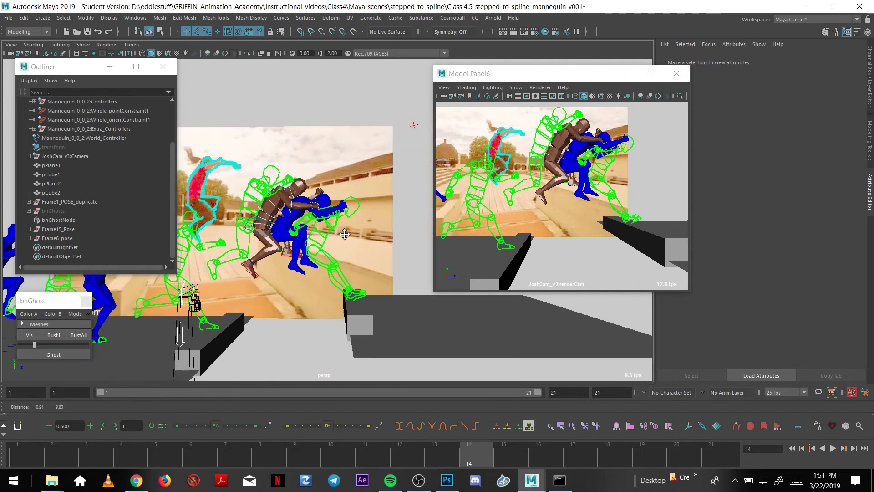
pyautogui.keyDown('alt'); pyautogui.moveTo(327, 280); pyautogui.dragTo(365, 295, button='right'); pyautogui.keyUp('alt')
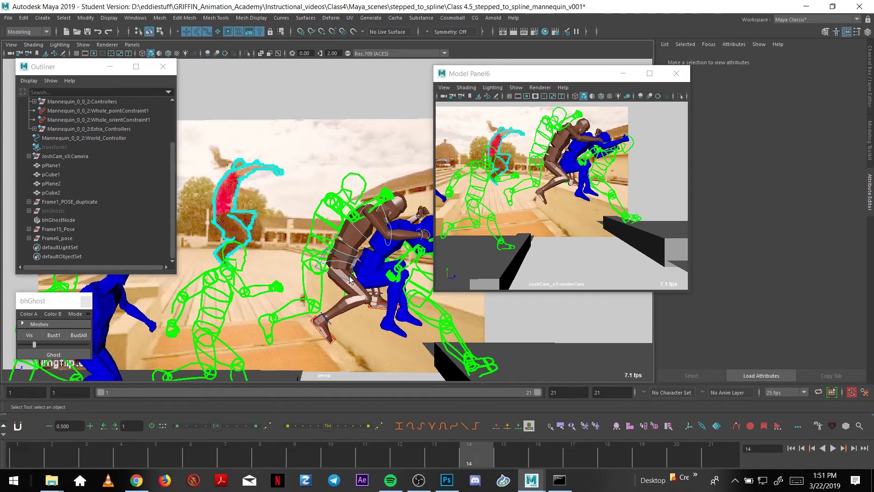
pyautogui.keyDown('alt'); pyautogui.moveTo(356, 281); pyautogui.dragTo(331, 258, button='middle'); pyautogui.keyUp('alt')
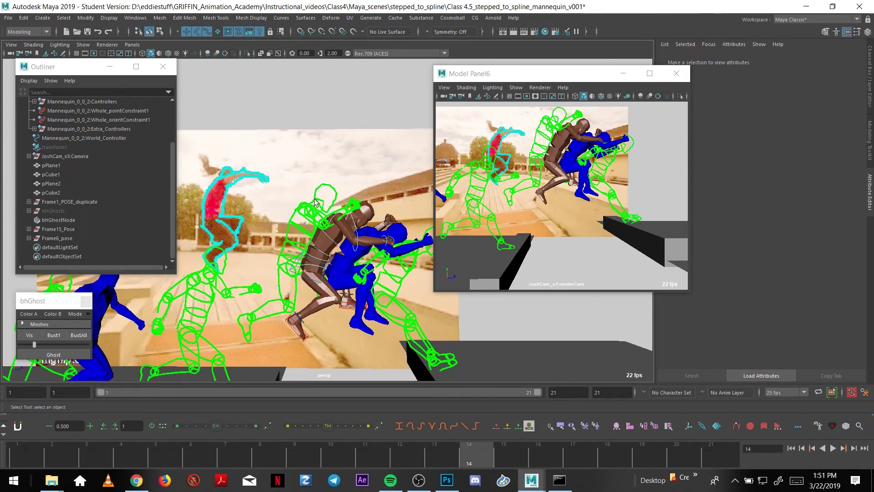
pyautogui.keyDown('alt'); pyautogui.moveTo(316, 201); pyautogui.dragTo(311, 192, button='right'); pyautogui.keyUp('alt')
pyautogui.keyDown('alt'); pyautogui.moveTo(311, 192); pyautogui.dragTo(246, 147, button='middle'); pyautogui.keyUp('alt')
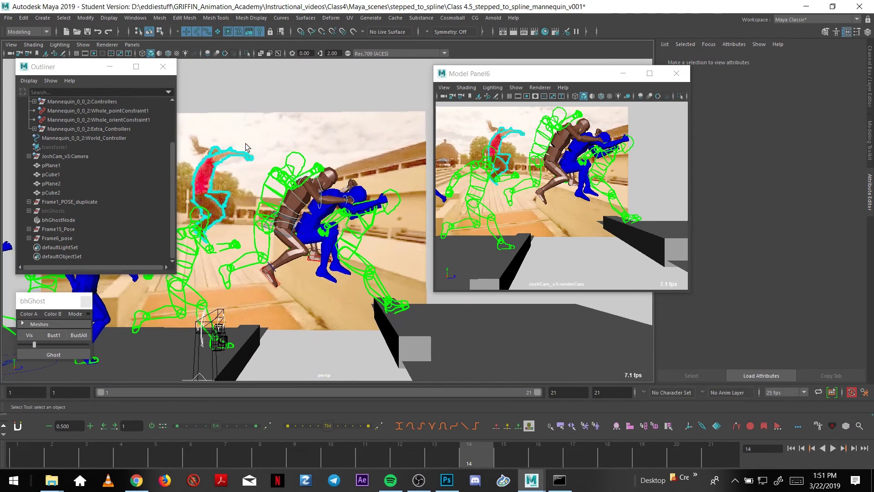
# Raise the mannequin's Center_M control at frame 14 to a Translate Y of about 10.
pyautogui.moveTo(379, 288); pyautogui.dragTo(378, 271)
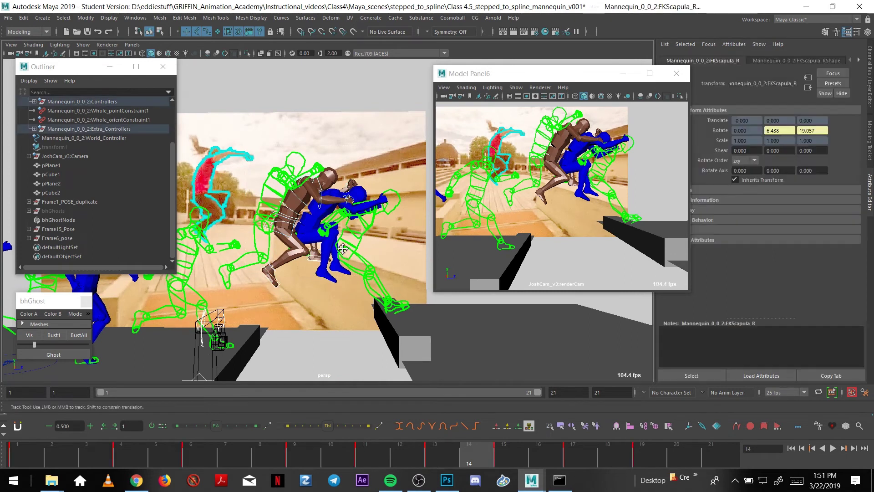
pyautogui.keyDown('alt'); pyautogui.moveTo(343, 248); pyautogui.dragTo(405, 306, button='middle'); pyautogui.keyUp('alt')
pyautogui.hotkey('alt', 'v')
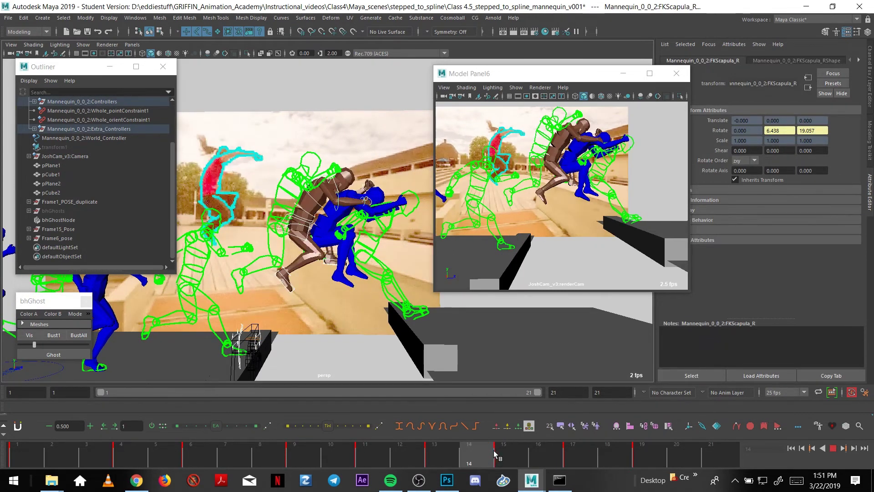
pyautogui.click(498, 443)
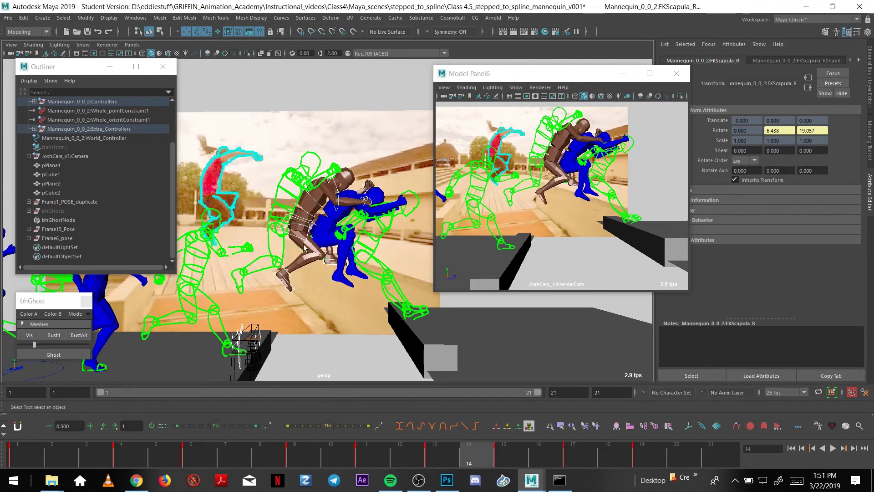
pyautogui.click(307, 237)
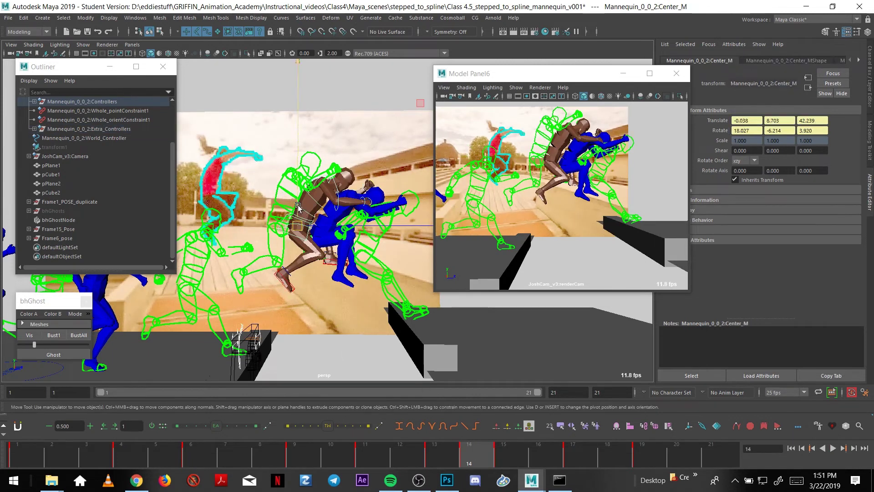
pyautogui.moveTo(301, 221); pyautogui.dragTo(303, 200)
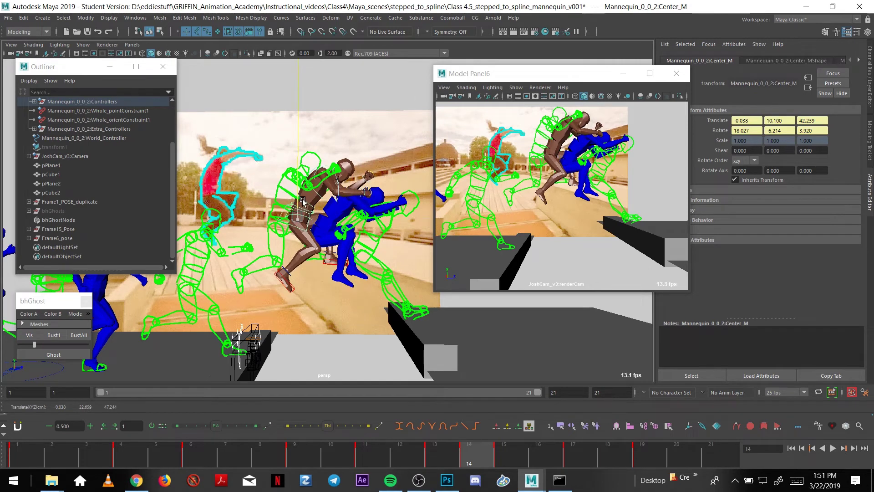
# Move the IKLeg_R foot control up and forward at frame 14, to about 14.8 in Translate Y and 44.1 in Translate Z.
pyautogui.click(288, 290)
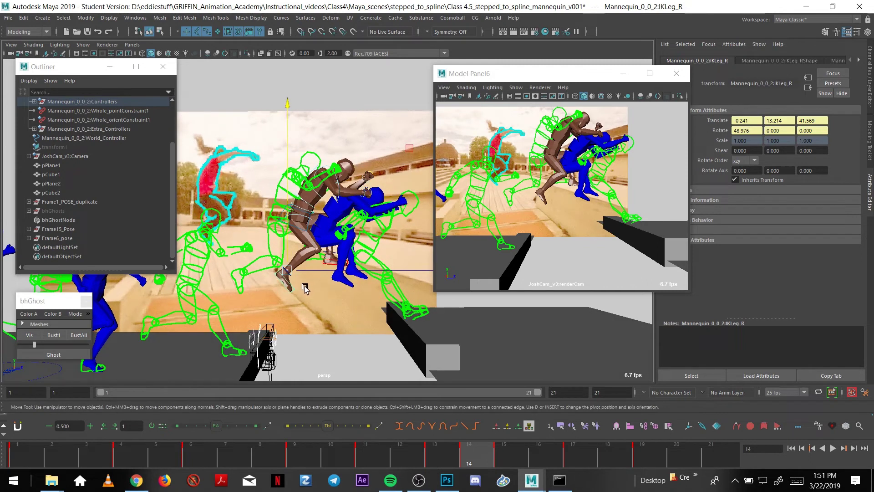
pyautogui.hotkey('alt', '.')
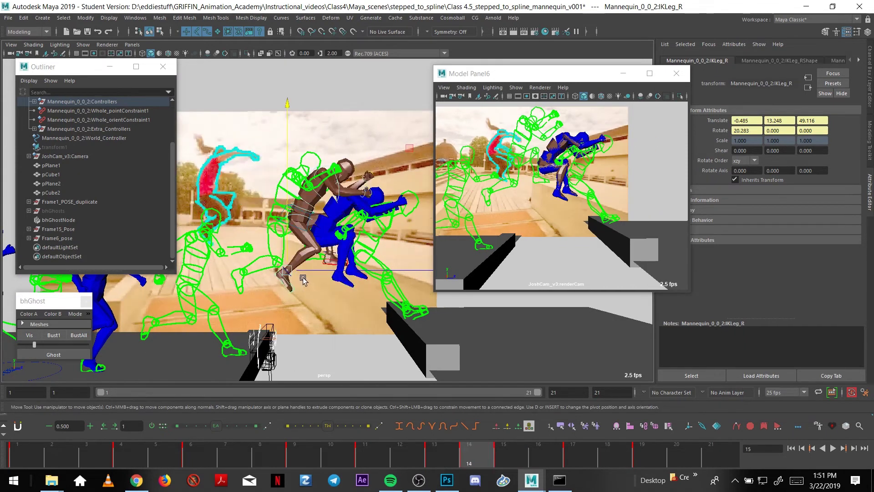
pyautogui.hotkey('alt', ',')
pyautogui.moveTo(303, 278)
pyautogui.mouseDown()
pyautogui.moveTo(318, 274)
pyautogui.moveTo(300, 260)
pyautogui.moveTo(319, 284)
pyautogui.mouseUp()
pyautogui.moveTo(258, 278)
pyautogui.keyDown('alt'); pyautogui.mouseDown()
pyautogui.moveTo(312, 282)
pyautogui.moveTo(250, 279)
pyautogui.mouseUp(); pyautogui.keyUp('alt')
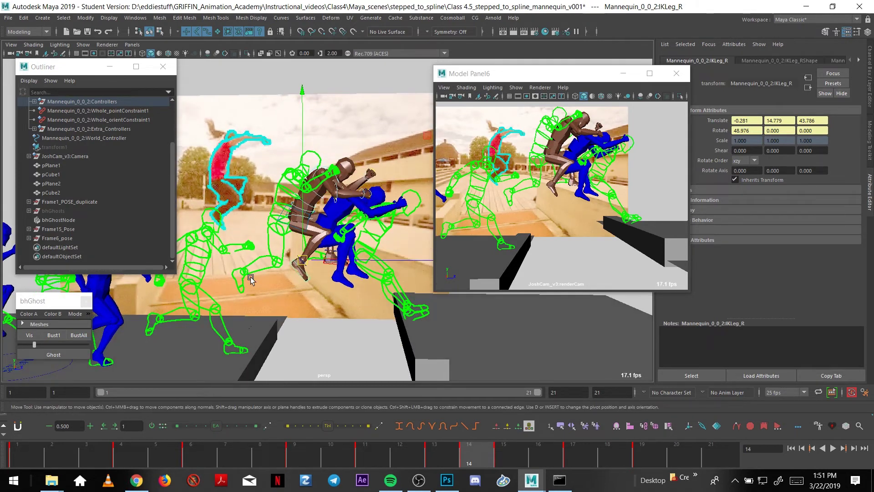
pyautogui.keyDown('alt'); pyautogui.moveTo(309, 276); pyautogui.dragTo(325, 263); pyautogui.keyUp('alt')
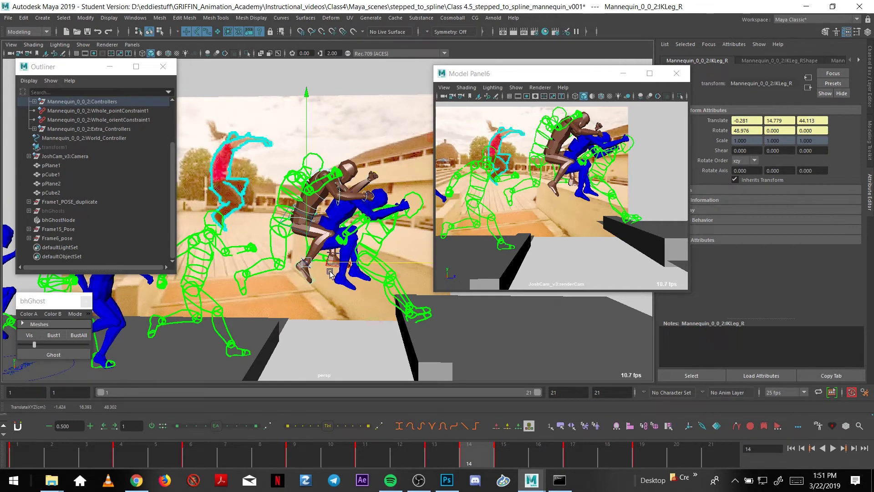
# Rotate the FKShoulder_R control at frame 14 to about 290.6, 107.4, -254.8 to reposition the right arm.
pyautogui.click(330, 270)
pyautogui.keyDown('alt'); pyautogui.moveTo(331, 268); pyautogui.dragTo(301, 231); pyautogui.keyUp('alt')
pyautogui.keyDown('alt'); pyautogui.moveTo(319, 231); pyautogui.dragTo(313, 197, button='right'); pyautogui.keyUp('alt')
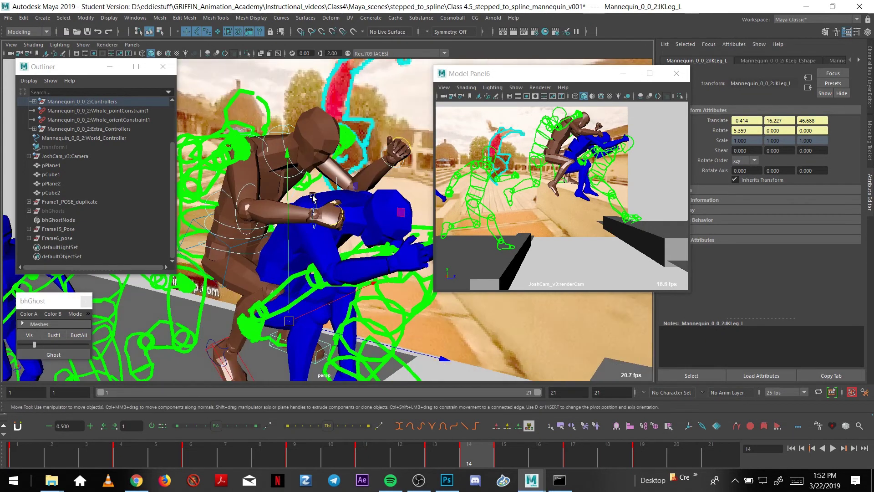
pyautogui.click(260, 139)
pyautogui.keyDown('alt'); pyautogui.moveTo(260, 138); pyautogui.dragTo(371, 207, button='right'); pyautogui.keyUp('alt')
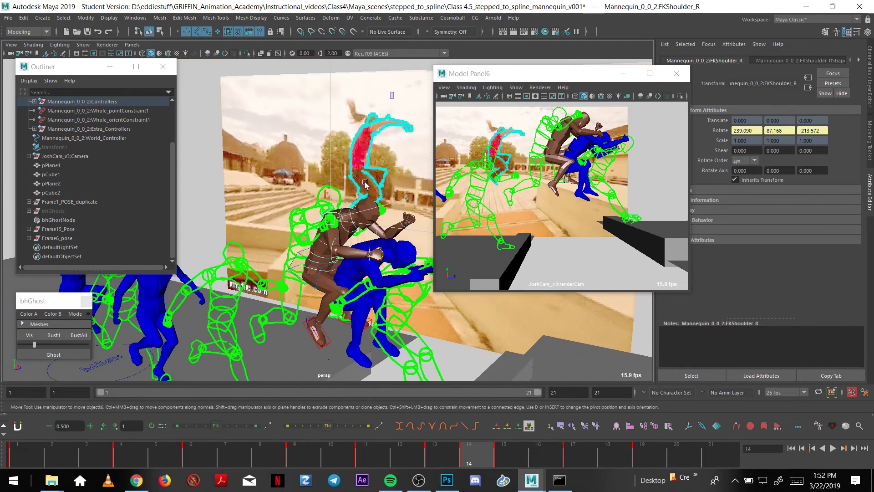
pyautogui.press('e')
pyautogui.keyDown('alt'); pyautogui.moveTo(371, 207); pyautogui.dragTo(328, 197); pyautogui.keyUp('alt')
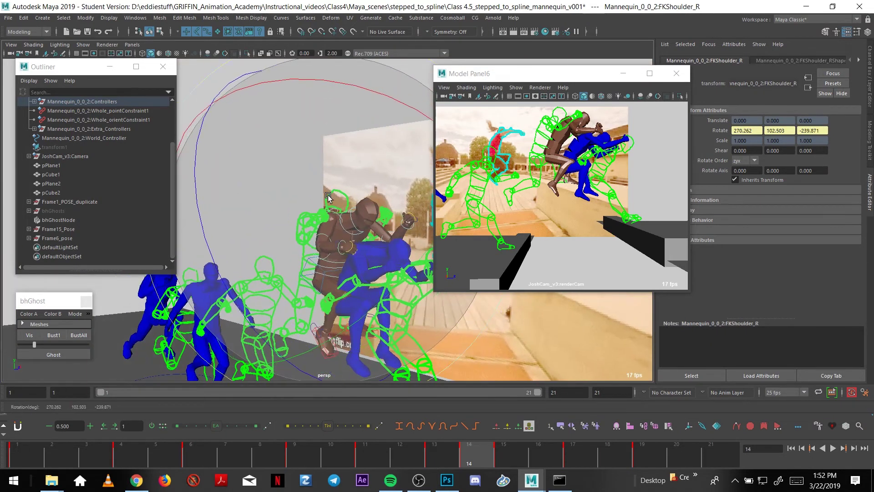
pyautogui.moveTo(400, 182); pyautogui.dragTo(398, 180)
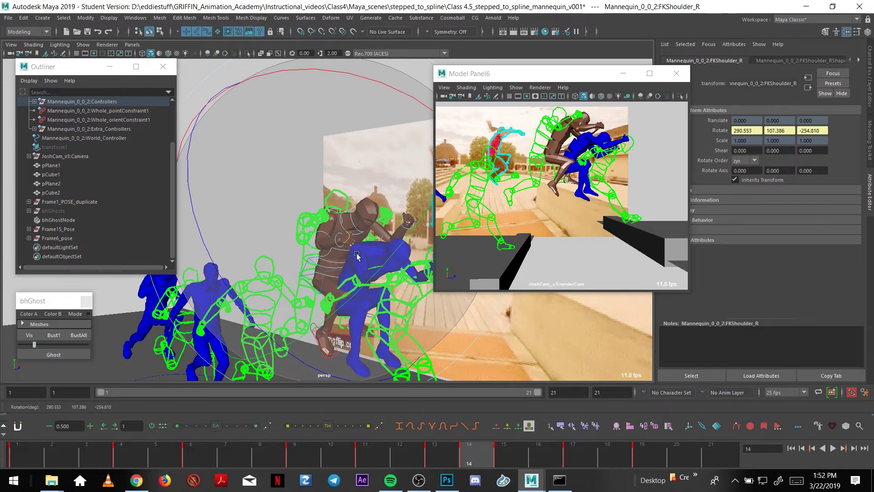
pyautogui.keyDown('alt'); pyautogui.moveTo(357, 255); pyautogui.dragTo(309, 278); pyautogui.keyUp('alt')
# Select the Center_M control and flip between the frames around 14 to check the adjusted pose in motion.
pyautogui.click(310, 278)
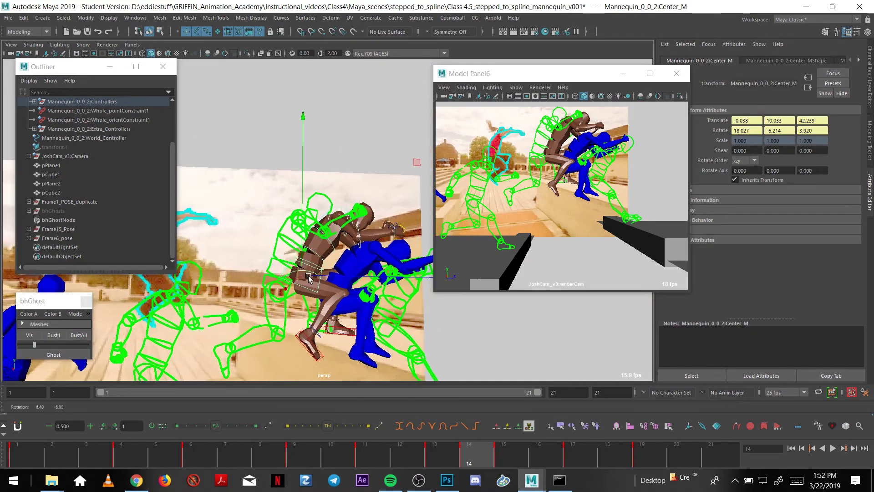
pyautogui.hotkey('alt', '.')
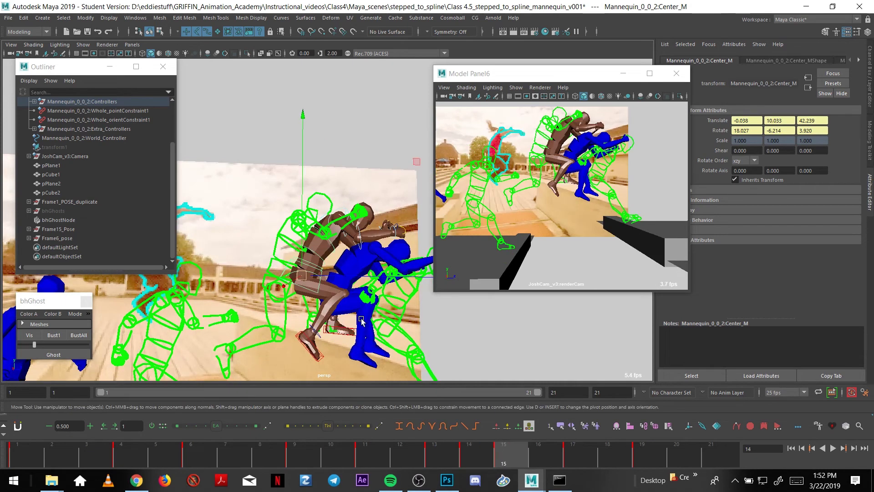
pyautogui.hotkey('alt', '.')
pyautogui.hotkey('alt', ',')
pyautogui.hotkey('alt', '.')
pyautogui.keyDown('alt'); pyautogui.moveTo(351, 306); pyautogui.dragTo(331, 291); pyautogui.keyUp('alt')
pyautogui.hotkey('alt', 'v')
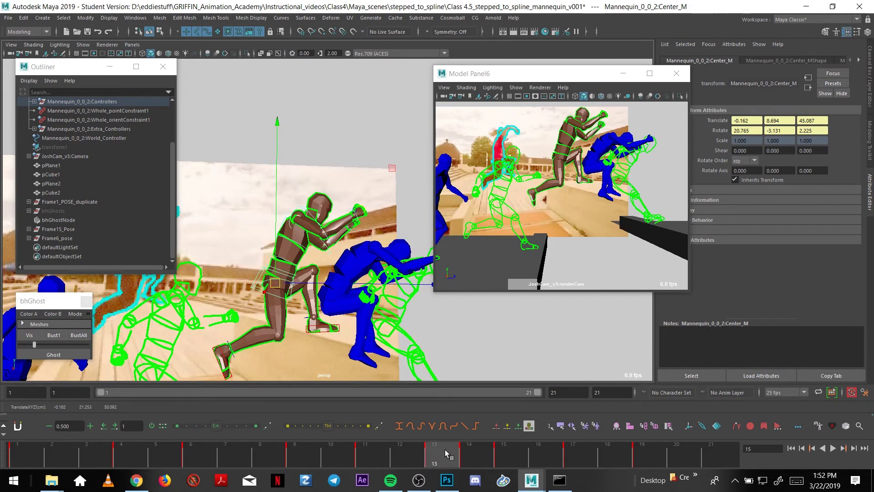
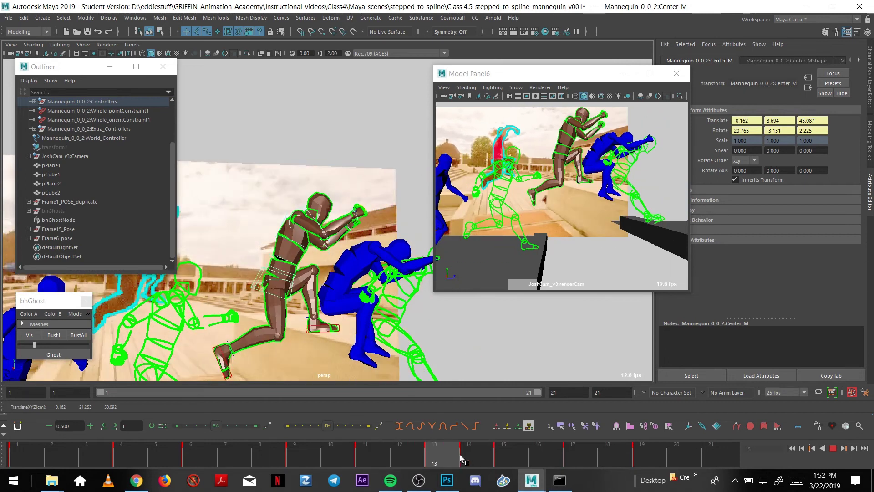
# Duplicate the mannequin's Geometry group at frame 14 and unparent the copy from the rig.
pyautogui.click(475, 449)
pyautogui.keyDown('alt'); pyautogui.moveTo(316, 310); pyautogui.dragTo(191, 214); pyautogui.keyUp('alt')
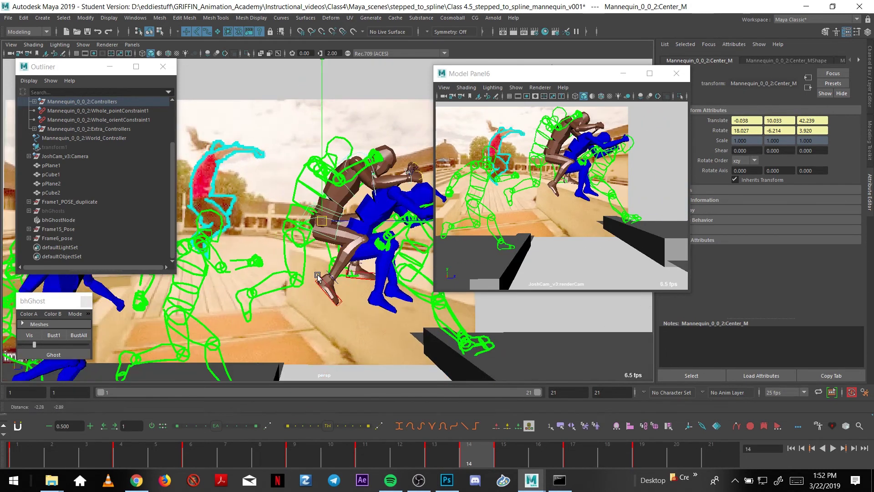
pyautogui.moveTo(172, 151); pyautogui.dragTo(172, 106)
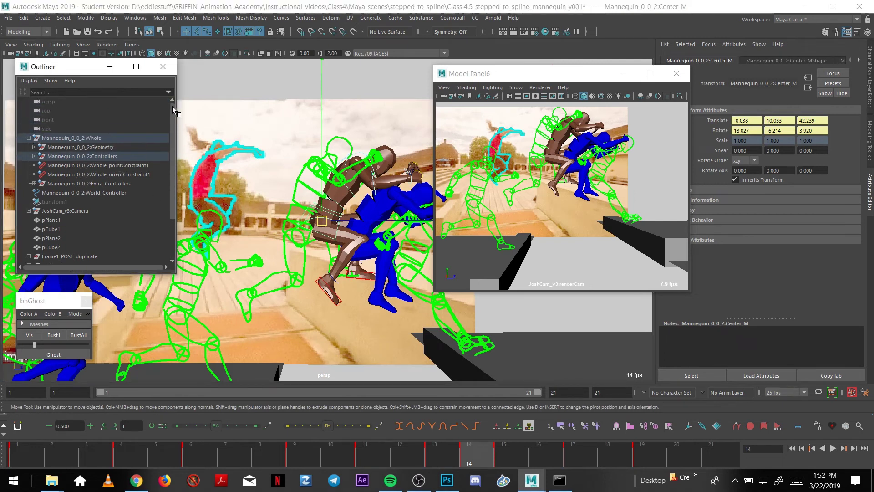
pyautogui.click(108, 146)
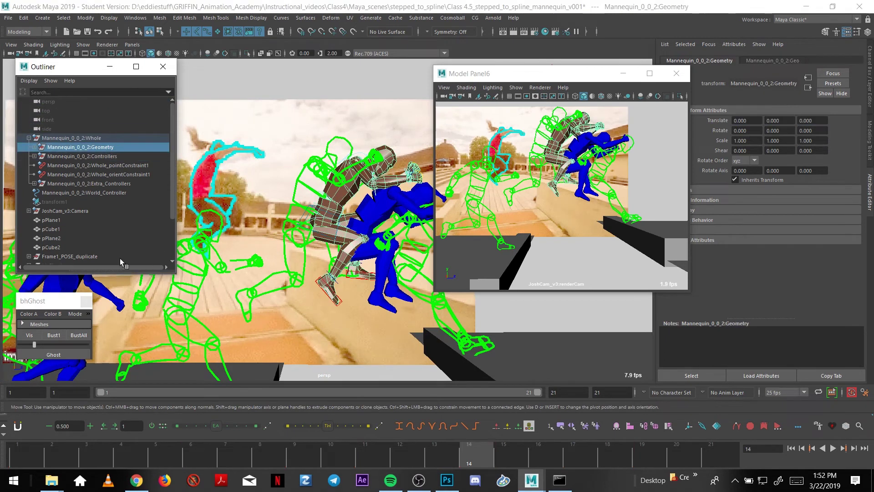
pyautogui.hotkey('ctrl', 'd')
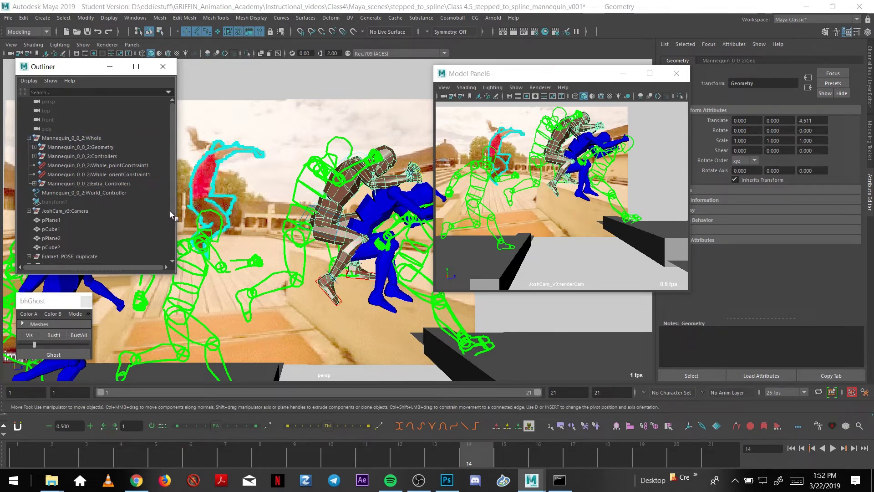
# Rename the unparented Geometry copy as Frame14_pose.
pyautogui.moveTo(170, 212); pyautogui.dragTo(173, 249)
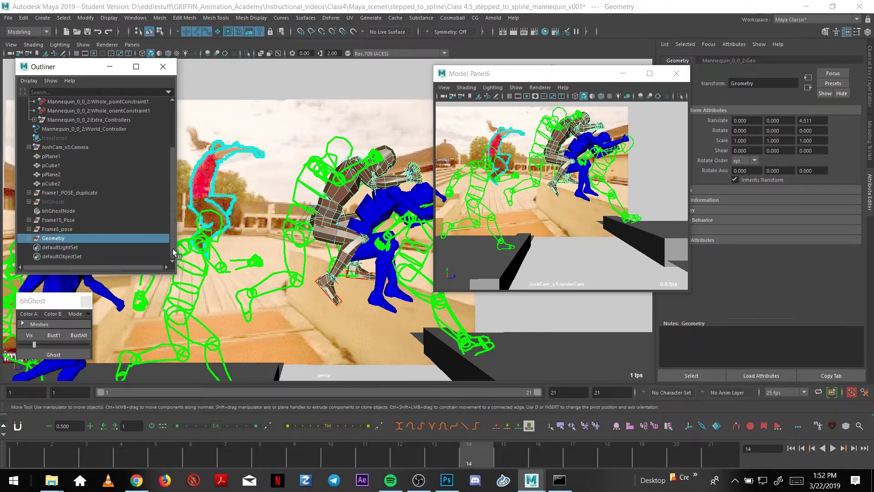
pyautogui.doubleClick(92, 239)
pyautogui.write('Frame14_pose')
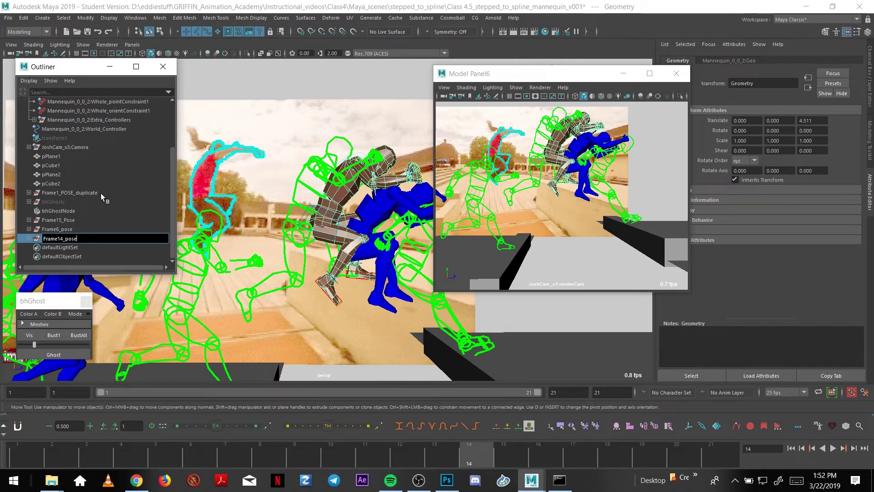
pyautogui.press('Return')
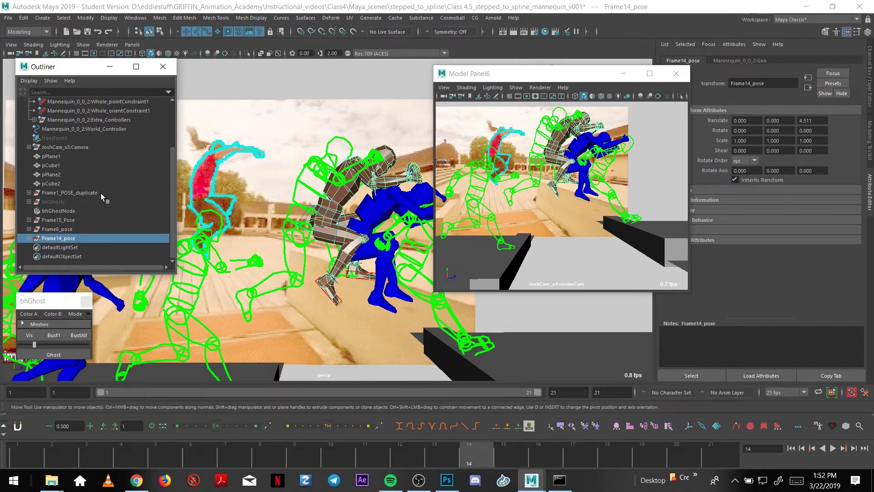
# Go to frame 10, enable surface object selection, and assign Frame14_pose a new Lambert material colored red.
pyautogui.moveTo(433, 455); pyautogui.dragTo(331, 452)
pyautogui.click(217, 31)
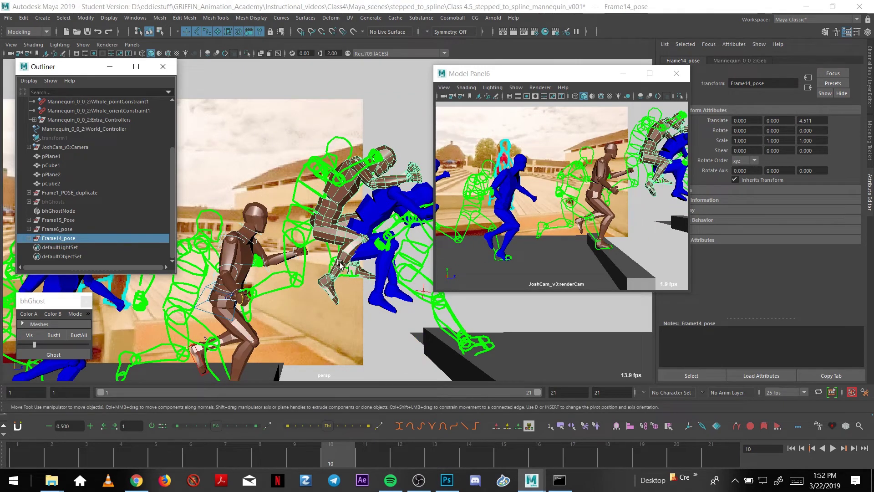
pyautogui.moveTo(341, 231); pyautogui.dragTo(347, 339, button='right')
pyautogui.click(351, 464)
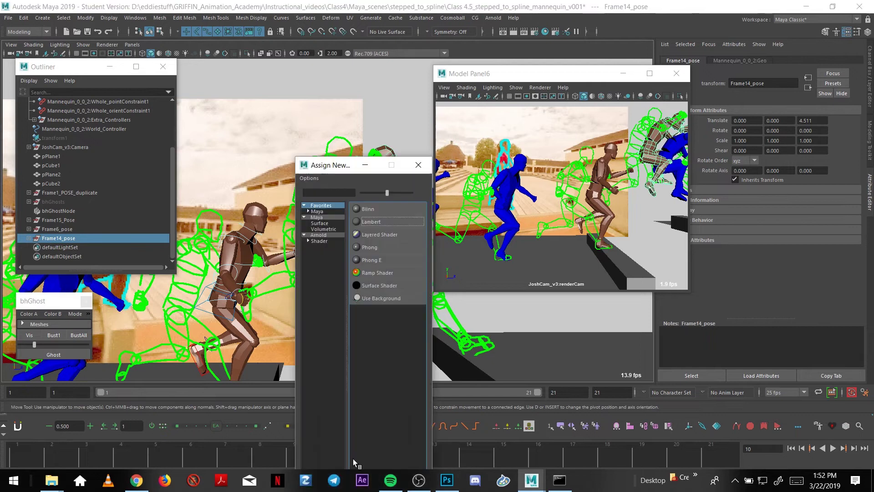
pyautogui.click(381, 222)
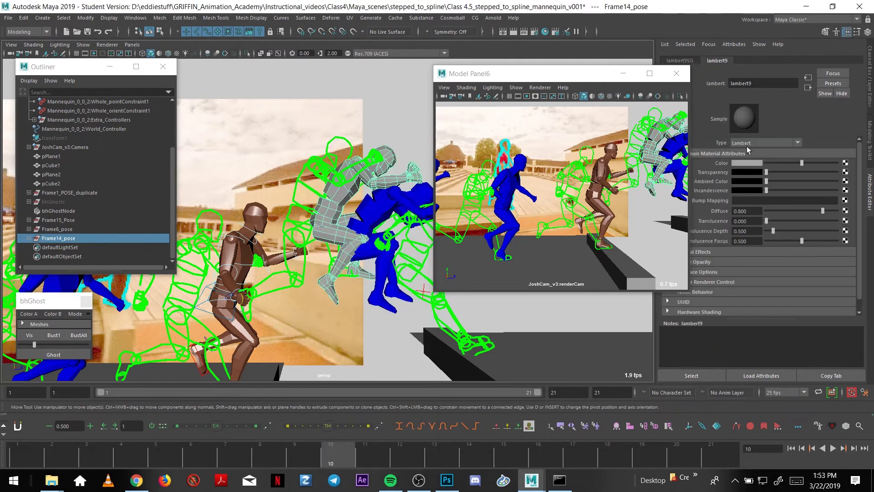
pyautogui.click(745, 163)
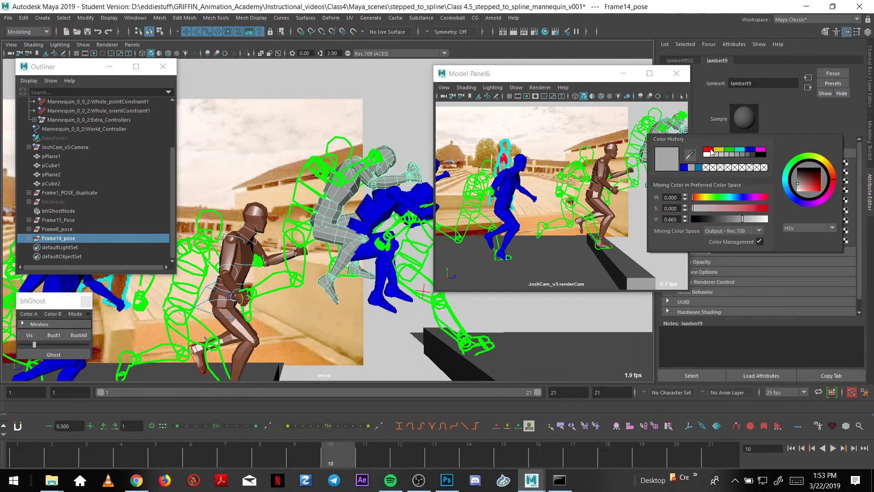
pyautogui.click(713, 153)
# Clear the selection and play back the run and jump to compare it with the red and blue poses.
pyautogui.moveTo(345, 300)
pyautogui.keyDown('alt'); pyautogui.mouseDown()
pyautogui.moveTo(334, 303)
pyautogui.moveTo(341, 322)
pyautogui.moveTo(328, 299)
pyautogui.moveTo(354, 287)
pyautogui.mouseUp(); pyautogui.keyUp('alt')
pyautogui.click(341, 321)
pyautogui.hotkey('alt', 'v')
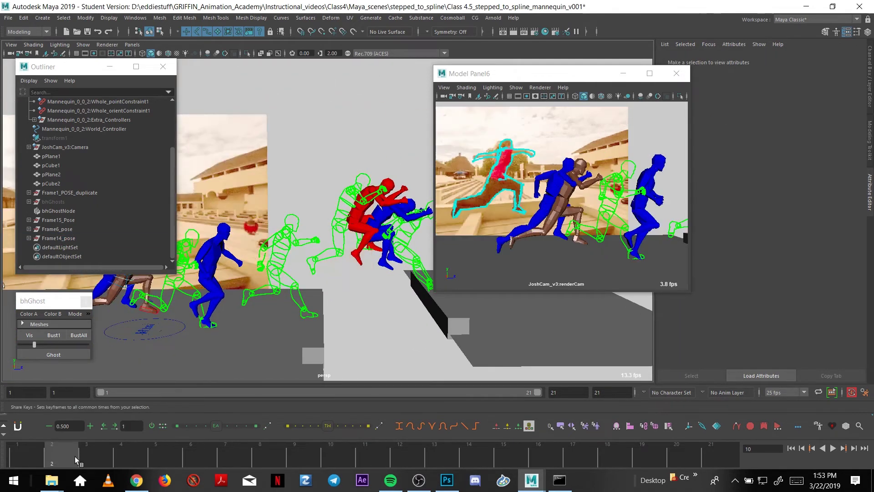
pyautogui.click(293, 442)
# Close the Outliner and bhGhost windows and bring the whole run and jump into view.
pyautogui.click(162, 67)
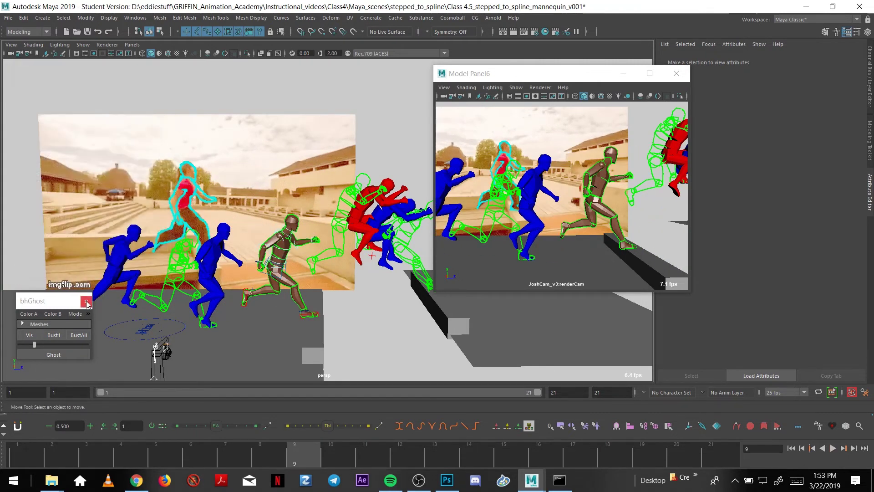
pyautogui.click(86, 302)
pyautogui.keyDown('alt'); pyautogui.moveTo(191, 296); pyautogui.dragTo(275, 279); pyautogui.keyUp('alt')
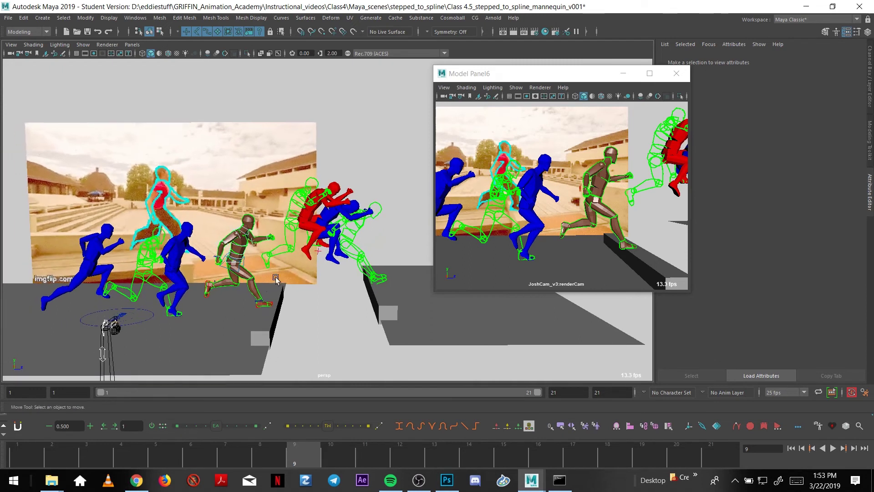
# Play back and scrub the run and jump, comparing the mannequin's takeoff with the red and blue poses.
pyautogui.moveTo(50, 444); pyautogui.dragTo(205, 448)
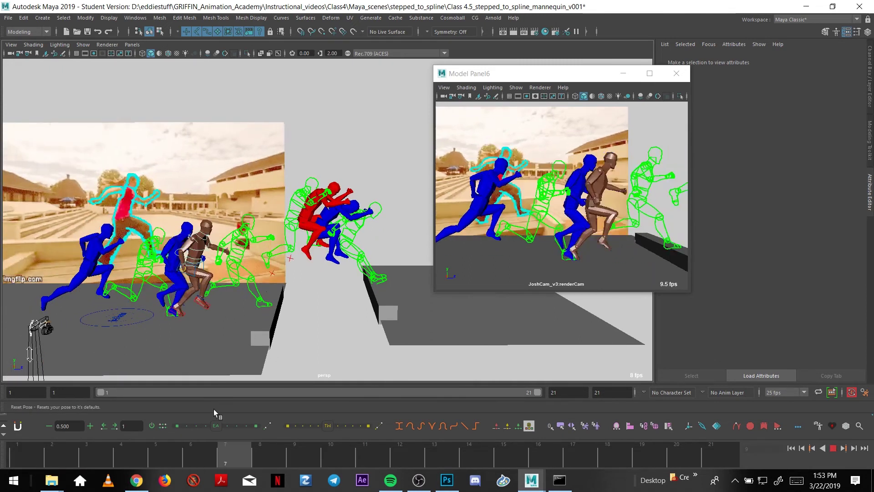
pyautogui.scroll(3, 304, 300)
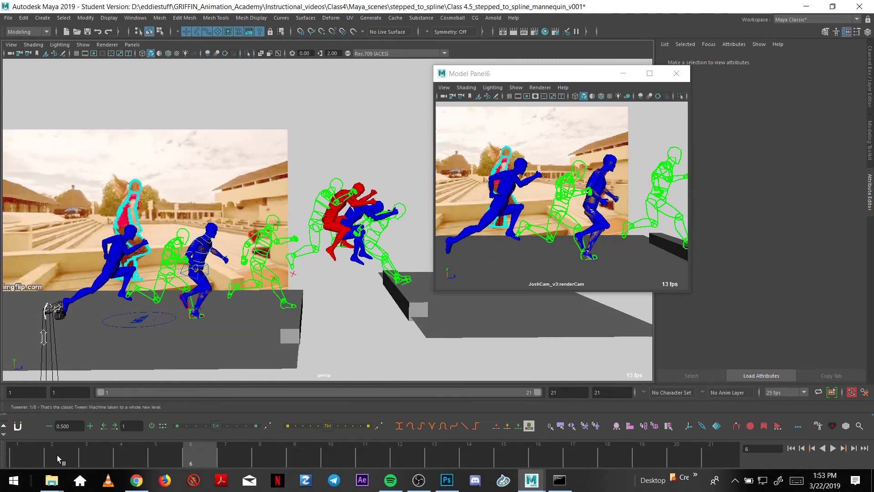
pyautogui.hotkey('alt', 'v')
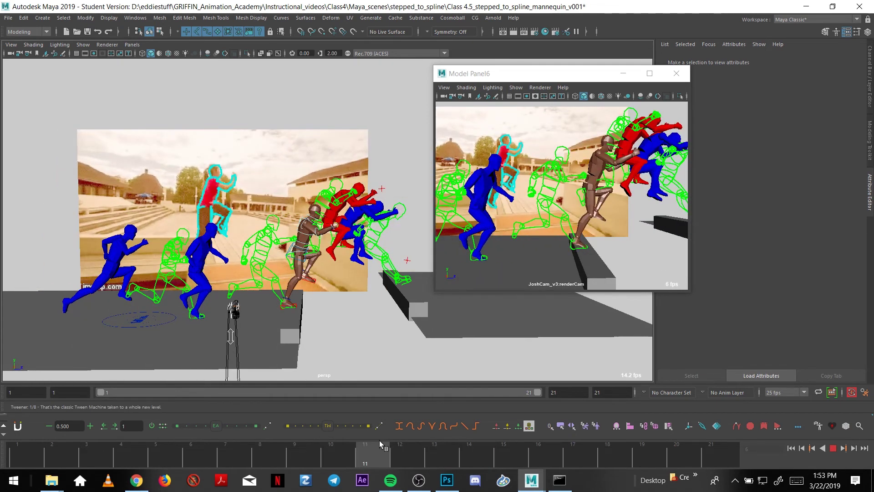
pyautogui.hotkey('alt', 'v')
pyautogui.scroll(5, 303, 283)
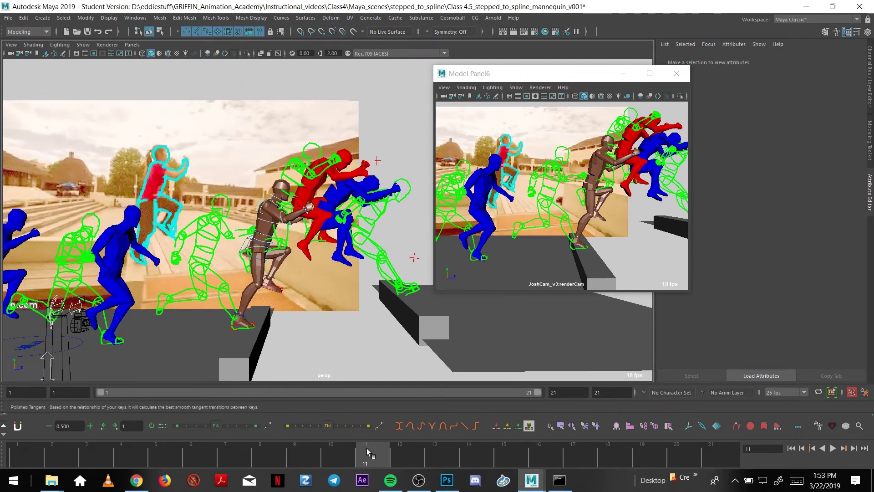
pyautogui.hotkey('alt', 'v')
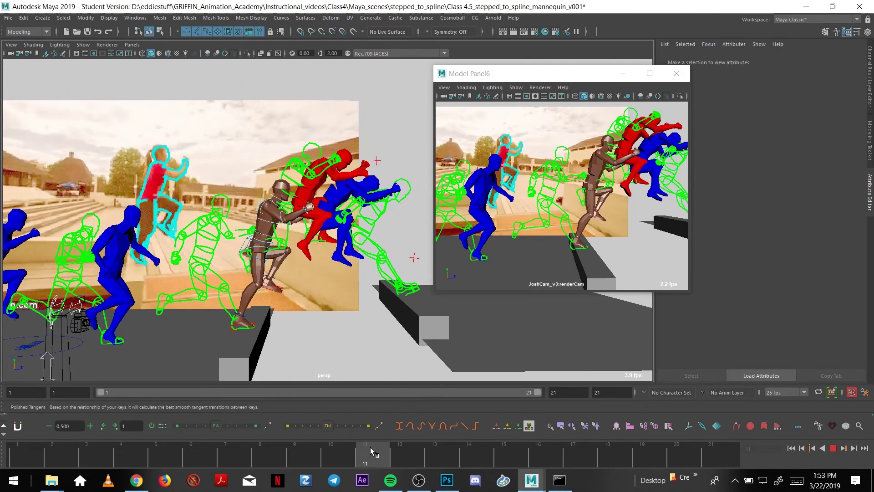
# At frame 12, move the mannequin's Center_M control down and back to about 0.16, 5.06, 36.60.
pyautogui.moveTo(370, 447); pyautogui.dragTo(411, 450)
pyautogui.click(237, 269)
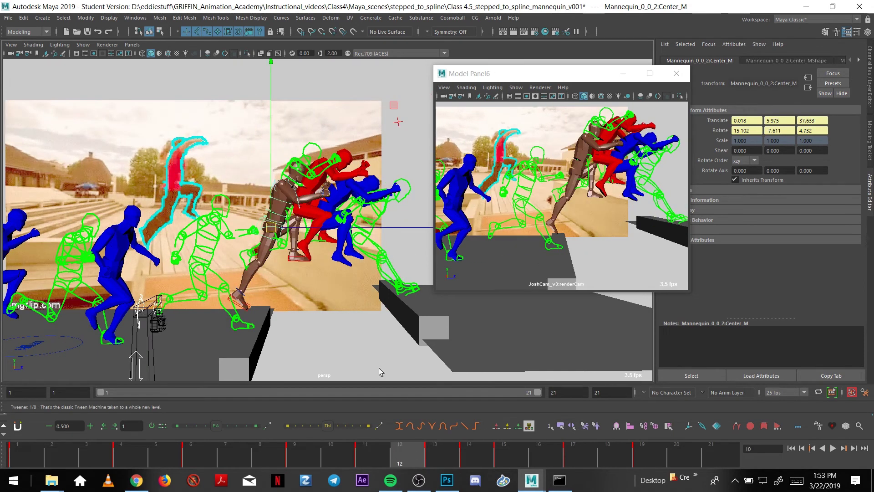
pyautogui.keyDown('alt'); pyautogui.moveTo(303, 292); pyautogui.dragTo(326, 299); pyautogui.keyUp('alt')
pyautogui.keyDown('alt'); pyautogui.moveTo(304, 292); pyautogui.dragTo(273, 292, button='middle'); pyautogui.keyUp('alt')
pyautogui.keyDown('alt'); pyautogui.moveTo(273, 292); pyautogui.dragTo(314, 299, button='right'); pyautogui.keyUp('alt')
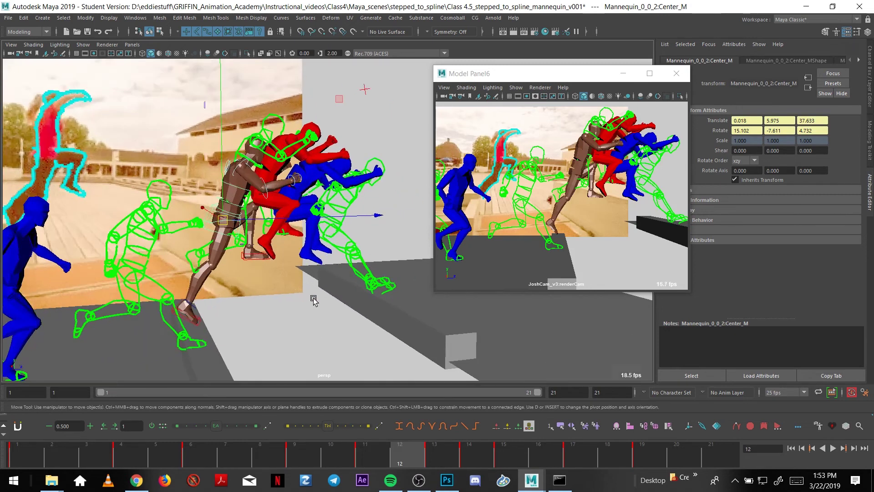
pyautogui.keyDown('alt'); pyautogui.moveTo(314, 299); pyautogui.dragTo(293, 301); pyautogui.keyUp('alt')
pyautogui.hotkey('alt', 'v')
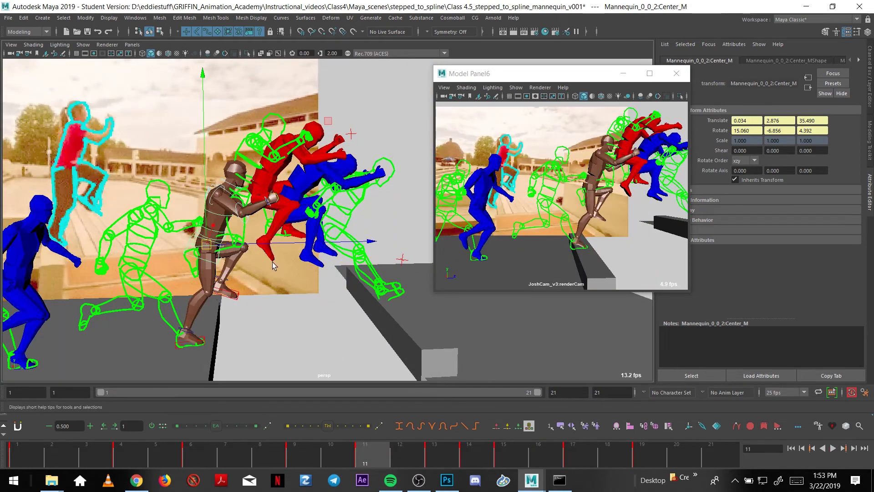
pyautogui.moveTo(273, 266)
pyautogui.keyDown('alt'); pyautogui.mouseDown()
pyautogui.moveTo(268, 259)
pyautogui.moveTo(260, 271)
pyautogui.moveTo(231, 254)
pyautogui.moveTo(264, 257)
pyautogui.mouseUp(); pyautogui.keyUp('alt')
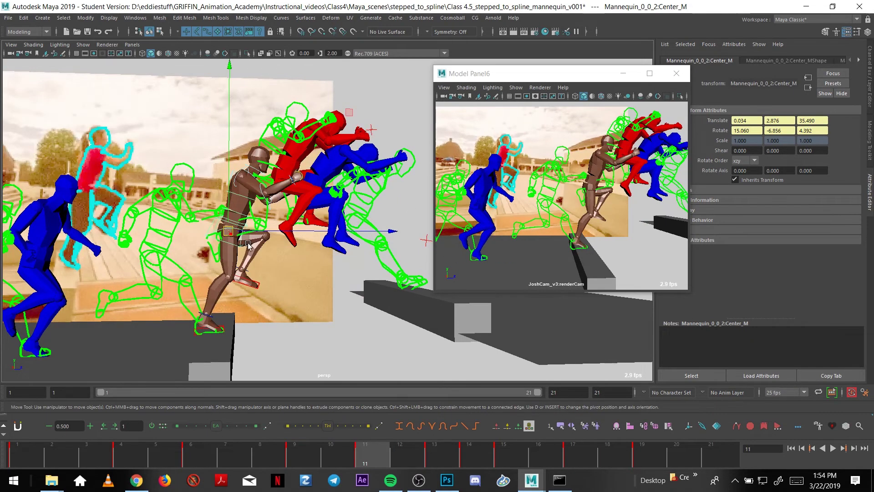
pyautogui.hotkey('alt', ',')
pyautogui.keyDown('alt'); pyautogui.moveTo(246, 223); pyautogui.dragTo(247, 220); pyautogui.keyUp('alt')
pyautogui.moveTo(225, 218)
pyautogui.mouseDown()
pyautogui.moveTo(246, 219)
pyautogui.moveTo(246, 178)
pyautogui.moveTo(237, 213)
pyautogui.mouseUp()
pyautogui.press('.')
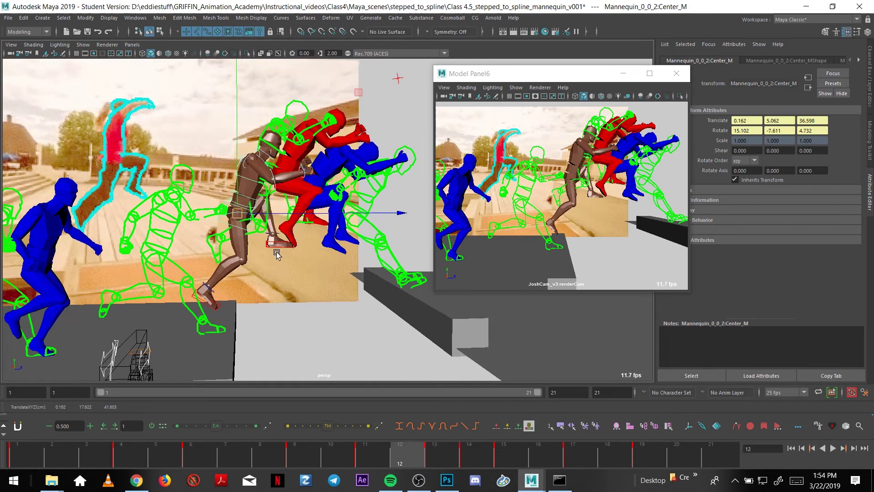
# At frame 12, reposition the IKLeg_L foot control and place IKLeg_R at about 0.03, 5.43, 33.64 near the ledge.
pyautogui.click(282, 247)
pyautogui.keyDown('alt'); pyautogui.moveTo(283, 247); pyautogui.dragTo(269, 249); pyautogui.keyUp('alt')
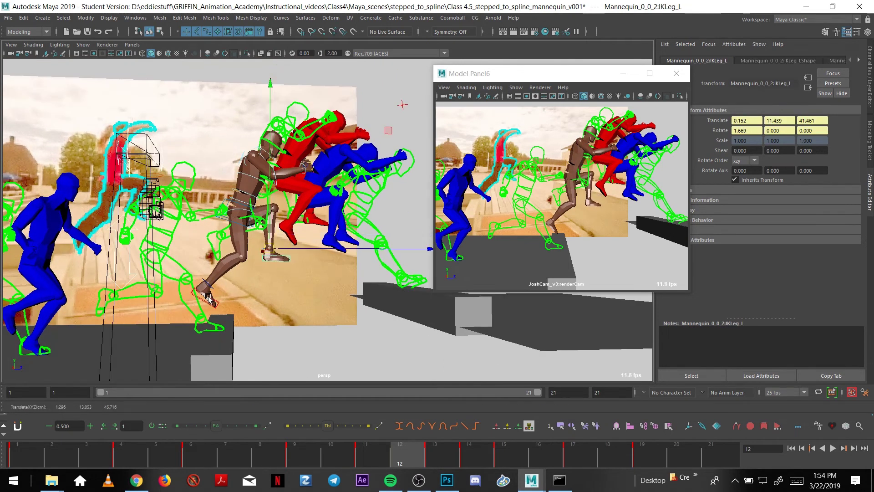
pyautogui.click(220, 301)
pyautogui.moveTo(219, 301)
pyautogui.keyDown('alt'); pyautogui.mouseDown()
pyautogui.moveTo(231, 278)
pyautogui.moveTo(233, 300)
pyautogui.mouseUp(); pyautogui.keyUp('alt')
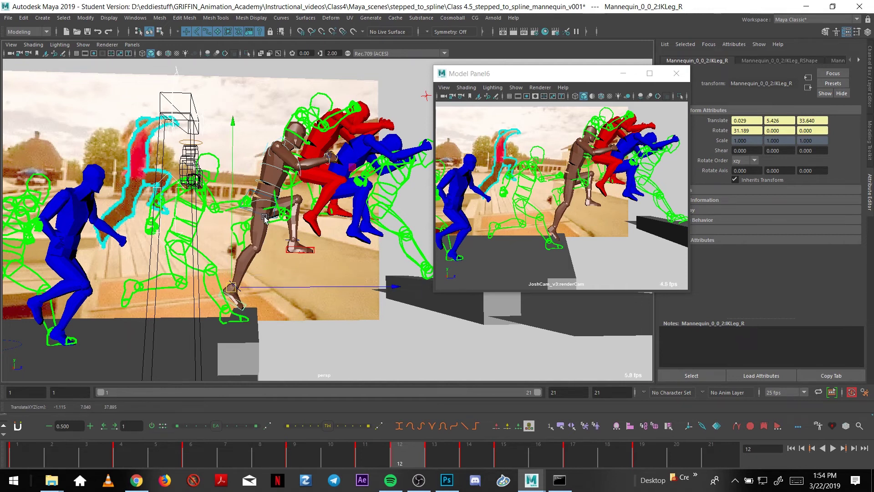
pyautogui.press('e')
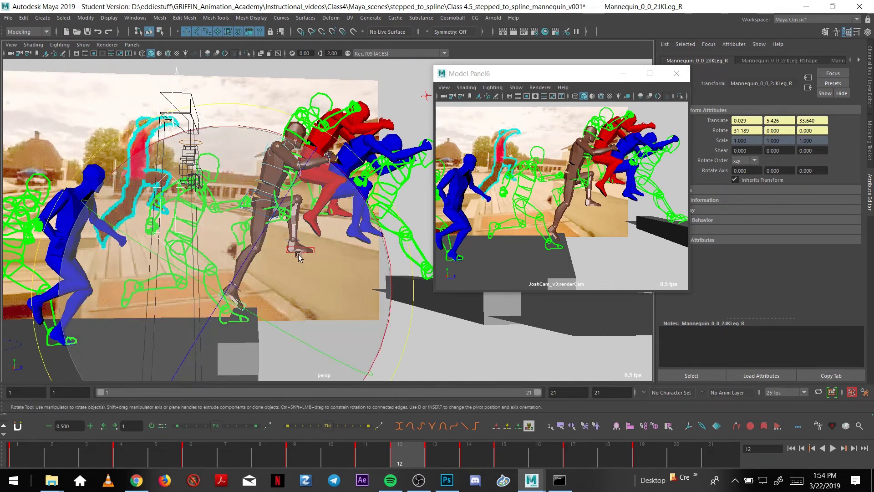
pyautogui.press('w')
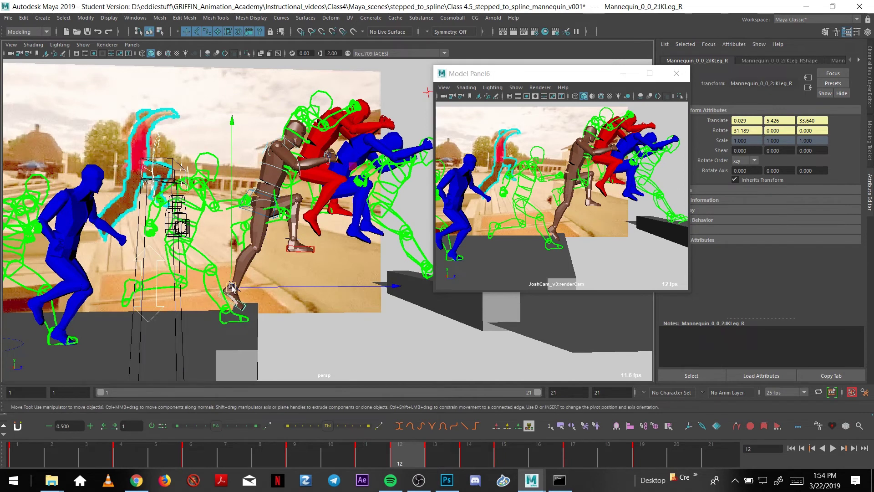
# At frame 12, lower Center_M to about 0.17, 4.77, 36.72 and nudge the IKLeg_L foot control down.
pyautogui.moveTo(233, 288); pyautogui.dragTo(266, 205)
pyautogui.click(261, 214)
pyautogui.click(297, 248)
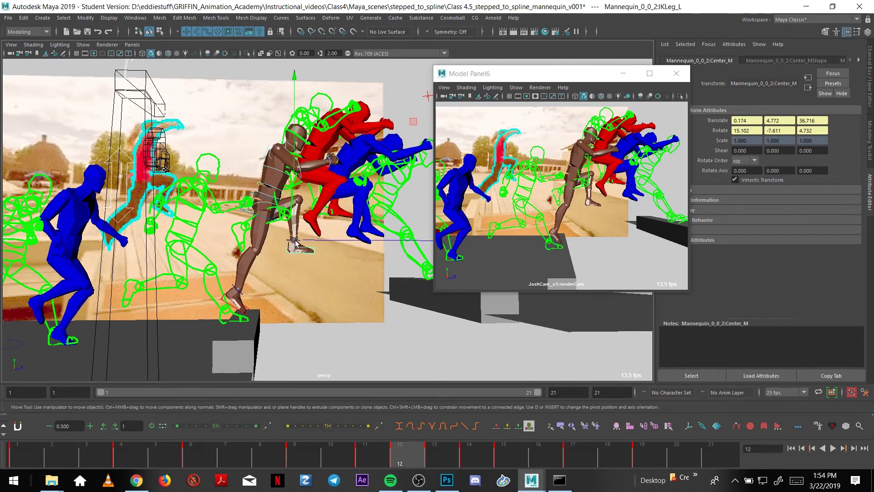
pyautogui.moveTo(297, 248); pyautogui.dragTo(297, 257)
# At frame 13, move the trailing IKLeg_R foot control forward and down to about -0.22, 11.56, 38.10.
pyautogui.press('.')
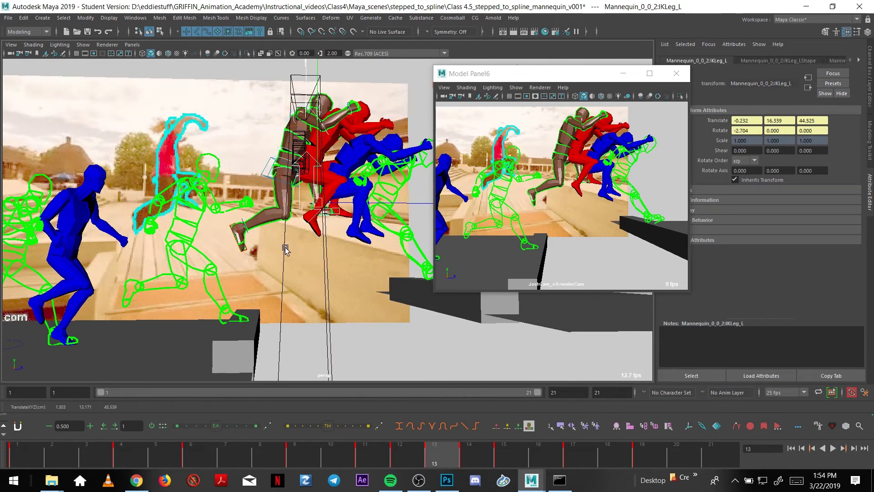
pyautogui.press('.')
pyautogui.press(',')
pyautogui.press('.')
pyautogui.click(311, 239)
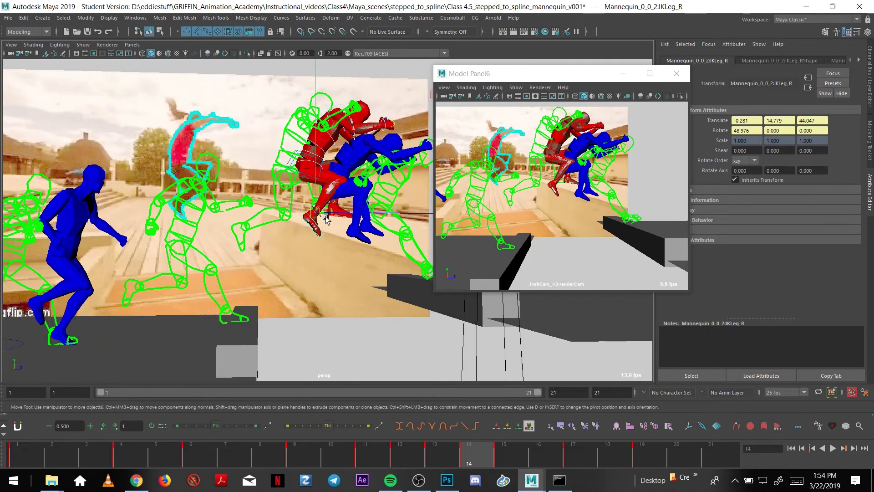
pyautogui.press(',')
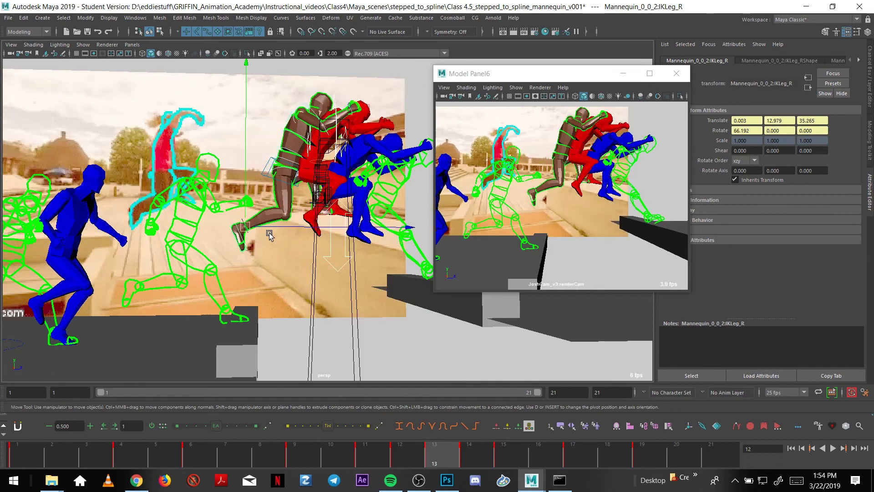
pyautogui.moveTo(245, 226); pyautogui.dragTo(278, 239)
# Check the foot's path across the neighbouring frames and rotate IKLeg_R at frame 13 to about 57.25 in X.
pyautogui.press(',')
pyautogui.press(',')
pyautogui.press('.')
pyautogui.press('.')
pyautogui.press(',')
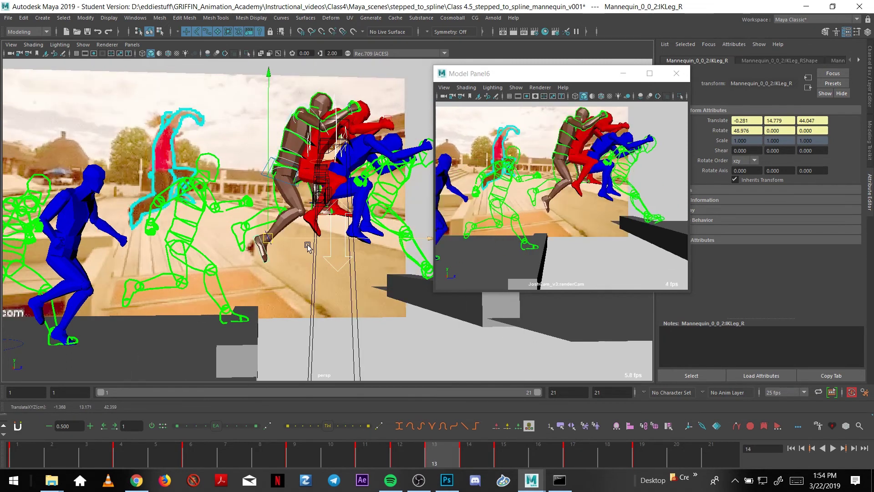
pyautogui.press('.')
pyautogui.press('e')
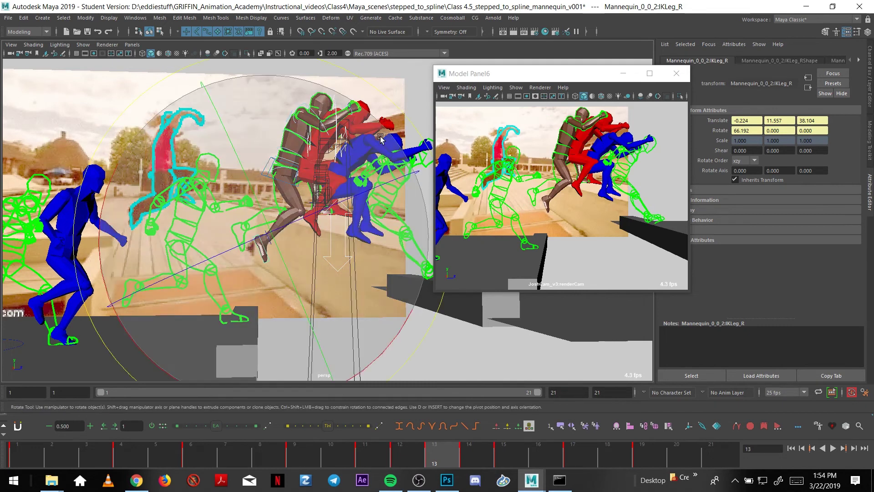
pyautogui.moveTo(400, 315); pyautogui.dragTo(219, 310)
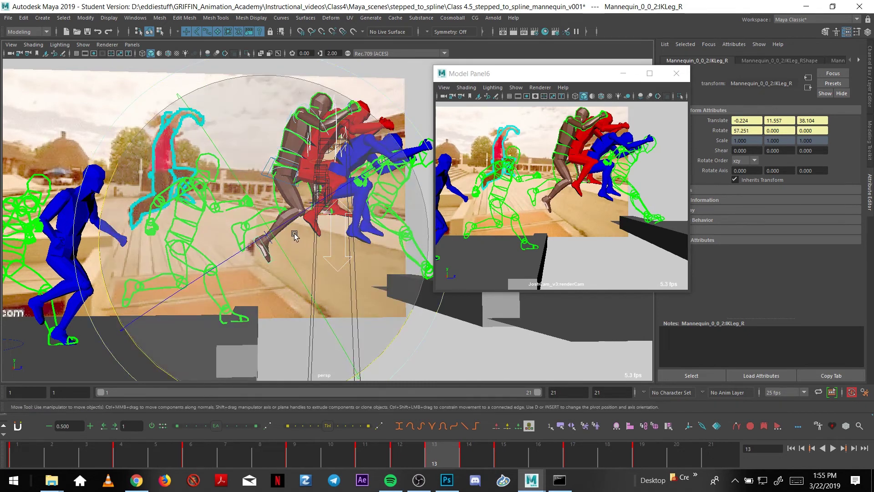
pyautogui.press('w')
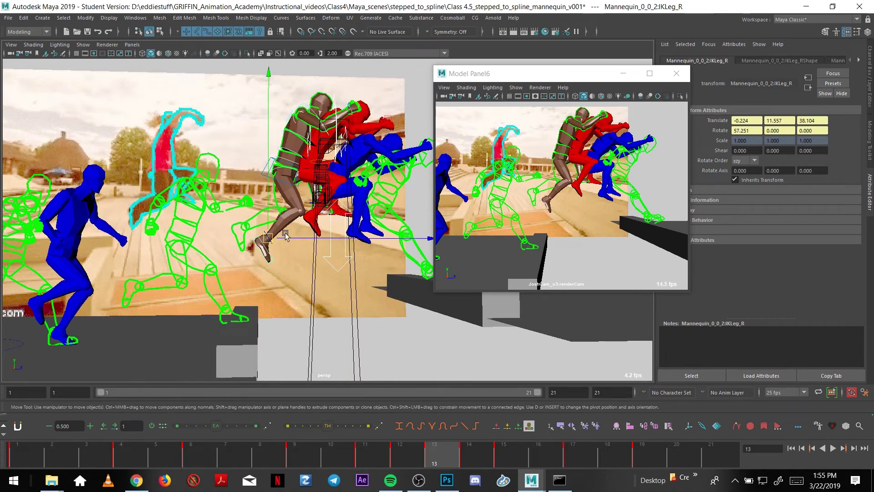
# At frame 14, pull the IKLeg_R foot control back to about -0.03, 14.72, 41.76 and check the surrounding frames.
pyautogui.moveTo(435, 449); pyautogui.dragTo(466, 451)
pyautogui.moveTo(315, 212)
pyautogui.mouseDown()
pyautogui.moveTo(288, 213)
pyautogui.moveTo(305, 215)
pyautogui.mouseUp()
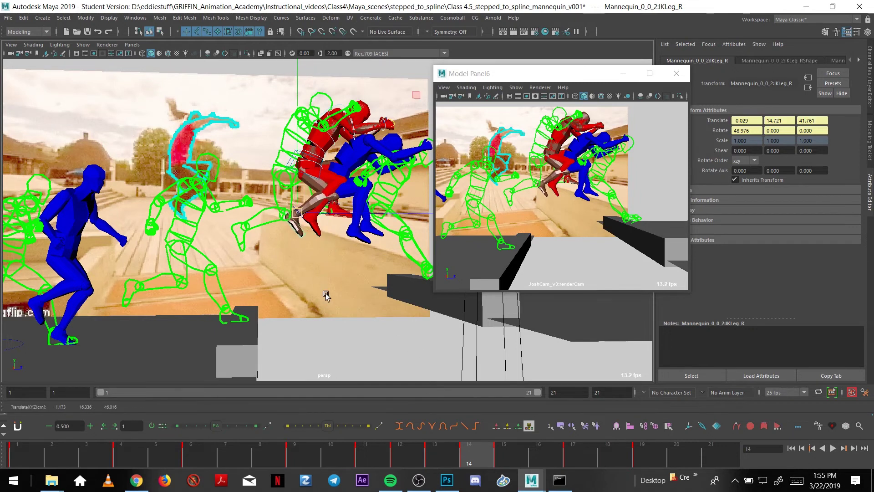
pyautogui.hotkey('alt', '.')
pyautogui.hotkey('alt', '.')
pyautogui.keyDown('alt'); pyautogui.moveTo(390, 315); pyautogui.dragTo(367, 321); pyautogui.keyUp('alt')
pyautogui.keyDown('alt'); pyautogui.moveTo(367, 322); pyautogui.dragTo(351, 330, button='right'); pyautogui.keyUp('alt')
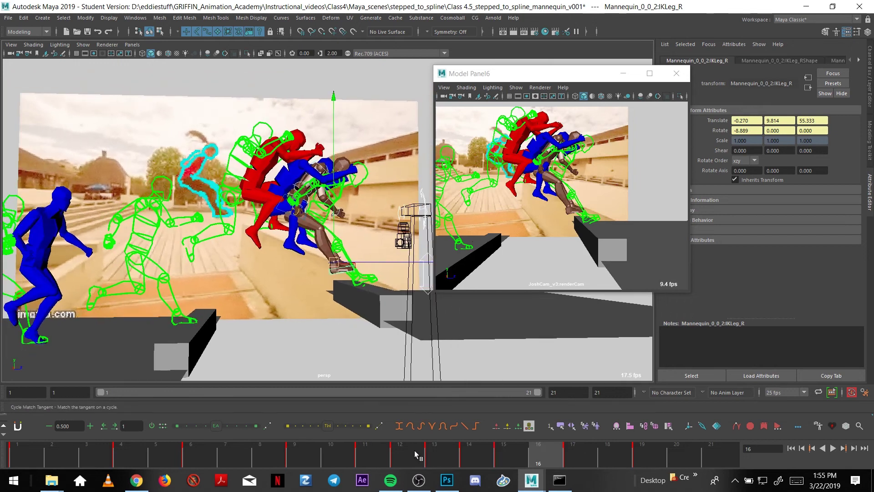
pyautogui.moveTo(414, 450)
pyautogui.mouseDown()
pyautogui.moveTo(403, 452)
pyautogui.moveTo(433, 449)
pyautogui.moveTo(409, 449)
pyautogui.mouseUp()
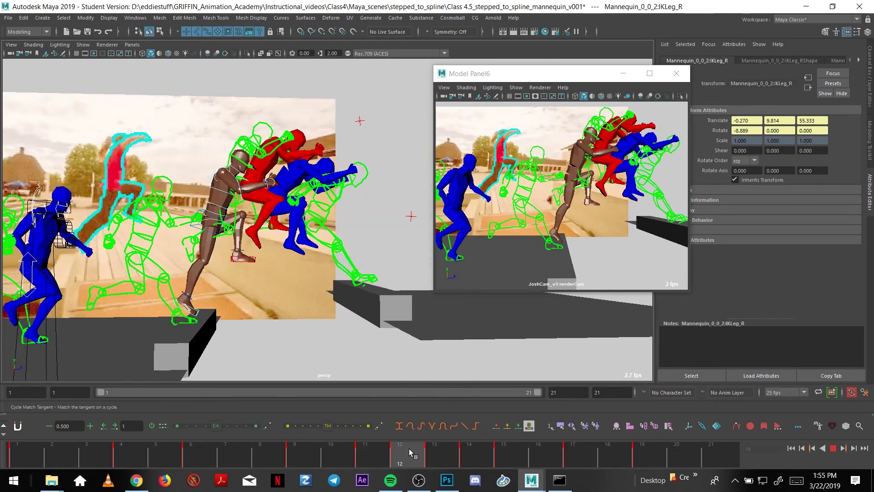
# At frame 11, move the Center_M control slightly down and back over the planted foot.
pyautogui.keyDown('alt'); pyautogui.moveTo(332, 322); pyautogui.dragTo(369, 358); pyautogui.keyUp('alt')
pyautogui.moveTo(298, 449)
pyautogui.mouseDown()
pyautogui.moveTo(489, 455)
pyautogui.moveTo(327, 446)
pyautogui.moveTo(375, 449)
pyautogui.mouseUp()
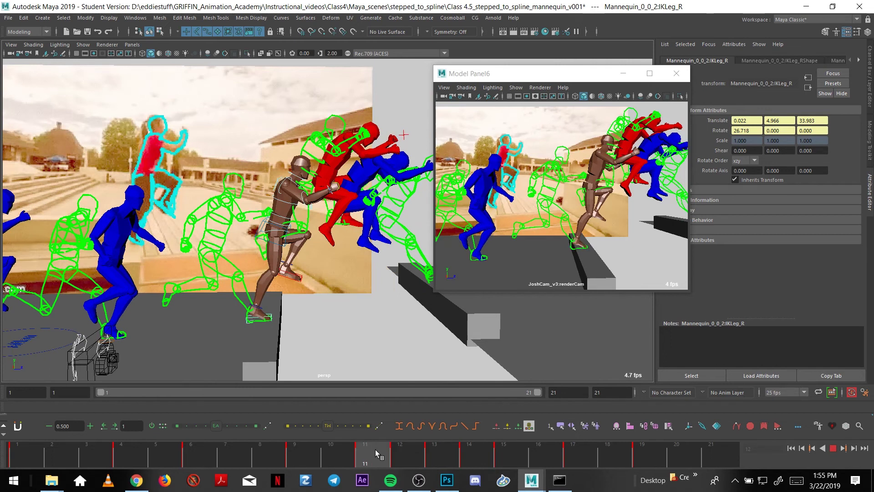
pyautogui.keyDown('alt'); pyautogui.moveTo(256, 258); pyautogui.dragTo(271, 239); pyautogui.keyUp('alt')
pyautogui.hotkey('alt', ',')
pyautogui.hotkey('alt', '.')
pyautogui.click(283, 234)
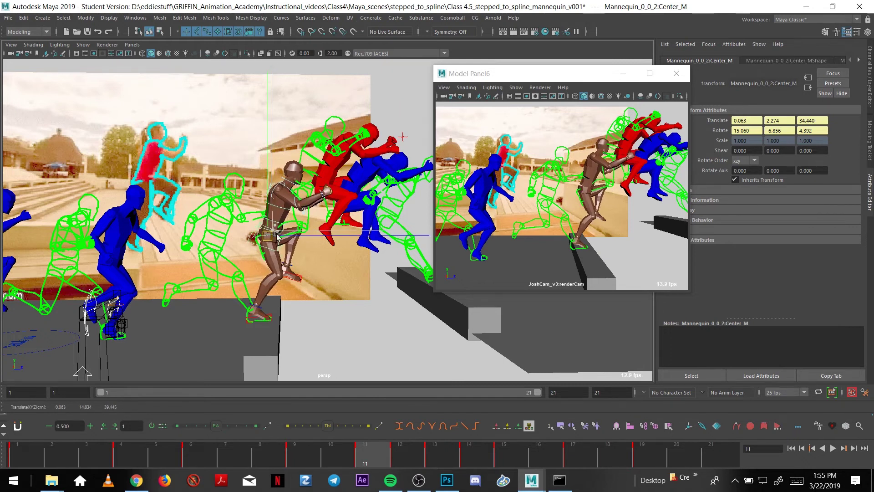
# Step through the takeoff and move Center_M at frame 13 down and back to about 0, 8.25, 38.74.
pyautogui.hotkey('alt', ',')
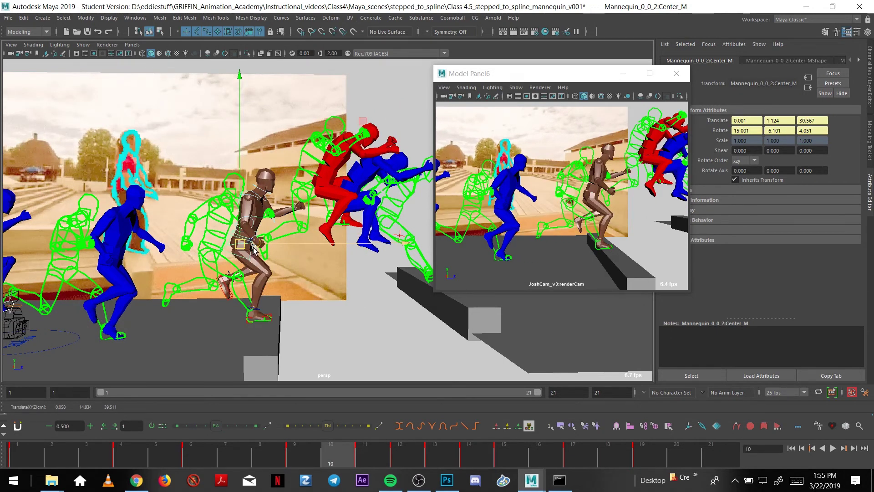
pyautogui.hotkey('alt', '.')
pyautogui.hotkey('alt', '.')
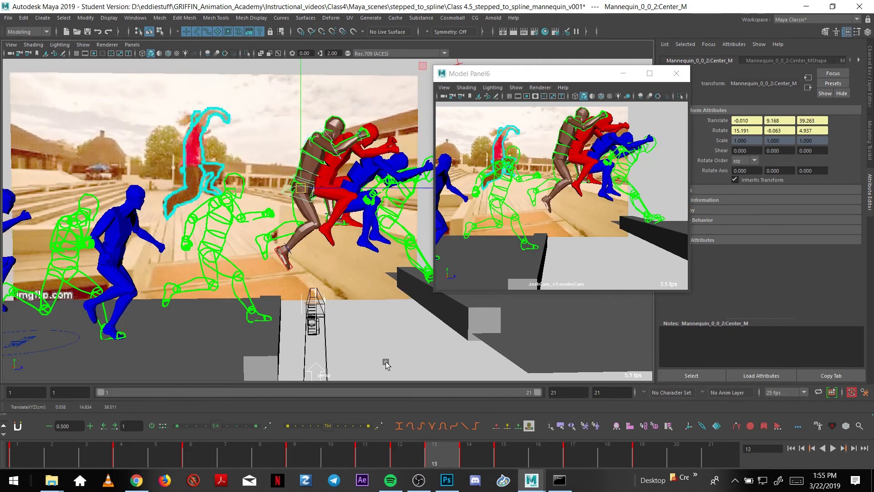
pyautogui.hotkey('alt', '.')
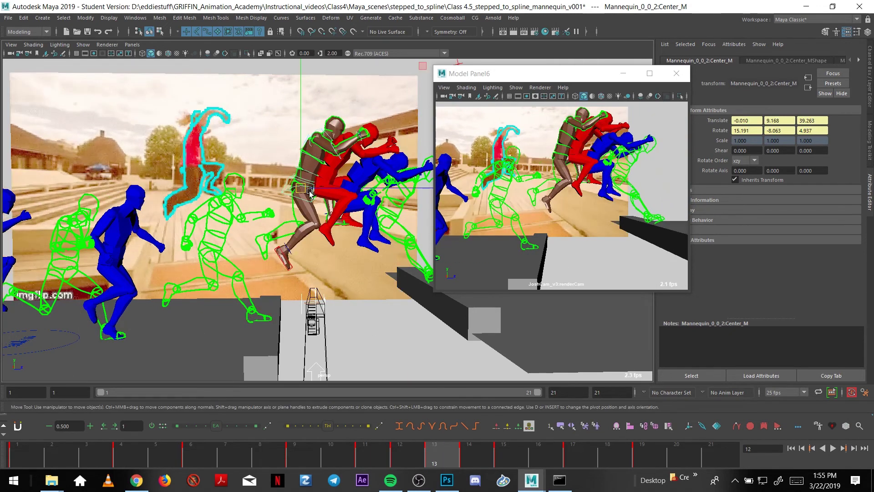
pyautogui.moveTo(302, 192); pyautogui.dragTo(323, 184)
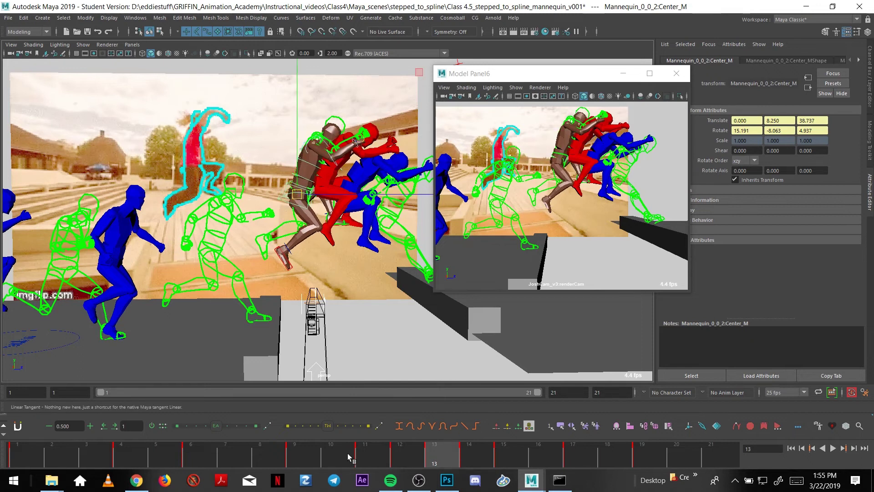
# Play back the run and jump from a wider view to review the adjusted takeoff frames.
pyautogui.hotkey('alt', 'v')
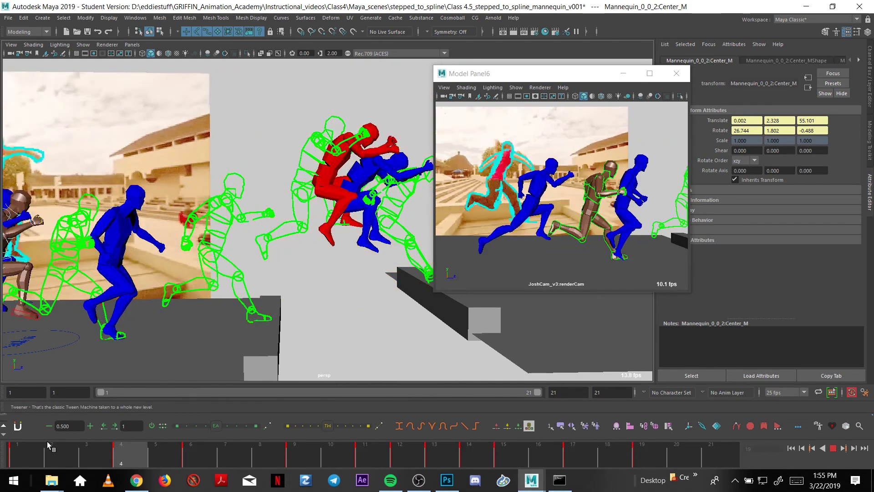
pyautogui.click(121, 443)
pyautogui.moveTo(222, 283)
pyautogui.keyDown('alt'); pyautogui.mouseDown()
pyautogui.moveTo(254, 277)
pyautogui.moveTo(238, 292)
pyautogui.moveTo(225, 283)
pyautogui.mouseUp(); pyautogui.keyUp('alt')
pyautogui.keyDown('alt'); pyautogui.moveTo(225, 283); pyautogui.dragTo(212, 285, button='right'); pyautogui.keyUp('alt')
pyautogui.hotkey('alt', 'v')
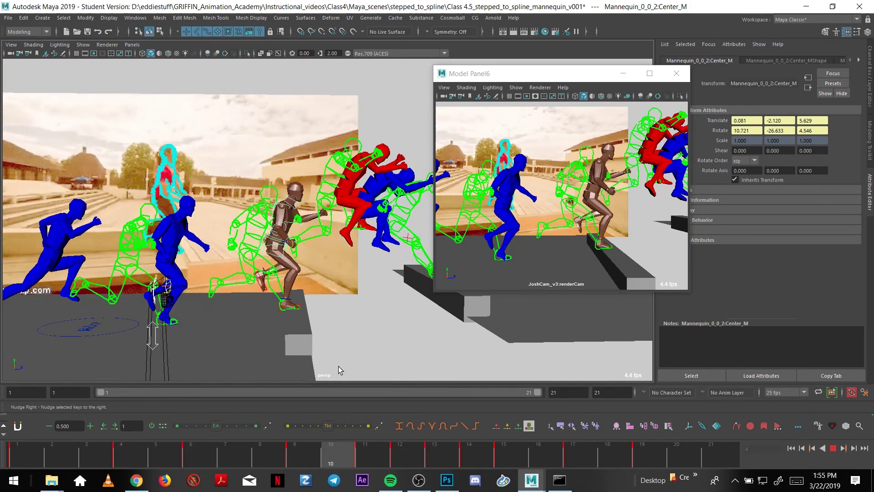
pyautogui.hotkey('alt', 'v')
pyautogui.keyDown('alt'); pyautogui.moveTo(318, 306); pyautogui.dragTo(321, 310, button='right'); pyautogui.keyUp('alt')
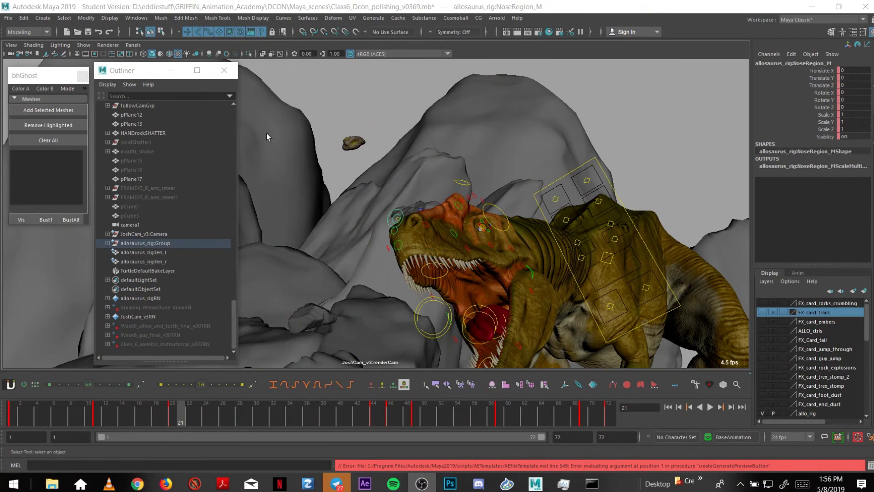
pyautogui.moveTo(140, 73); pyautogui.dragTo(144, 74)
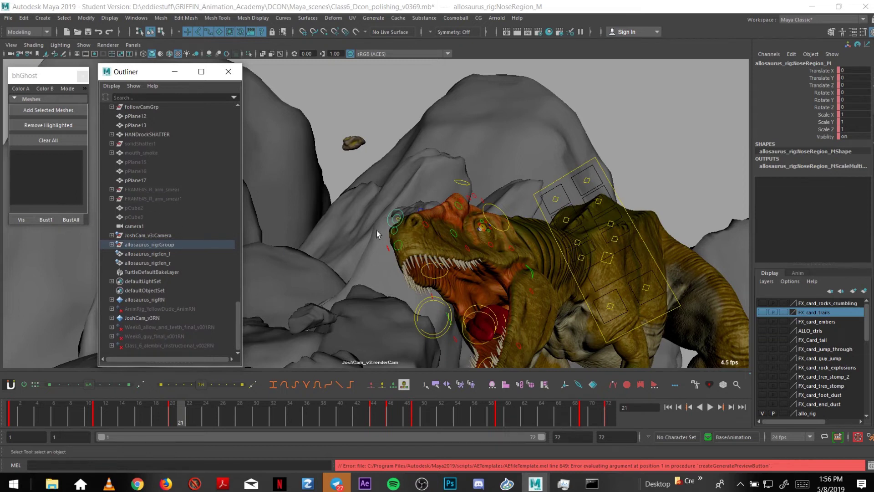
# Scrub the allosaurus shot forward from frame 21 to frame 28 to examine the head's movement.
pyautogui.click(185, 412)
pyautogui.hotkey('alt', 'v')
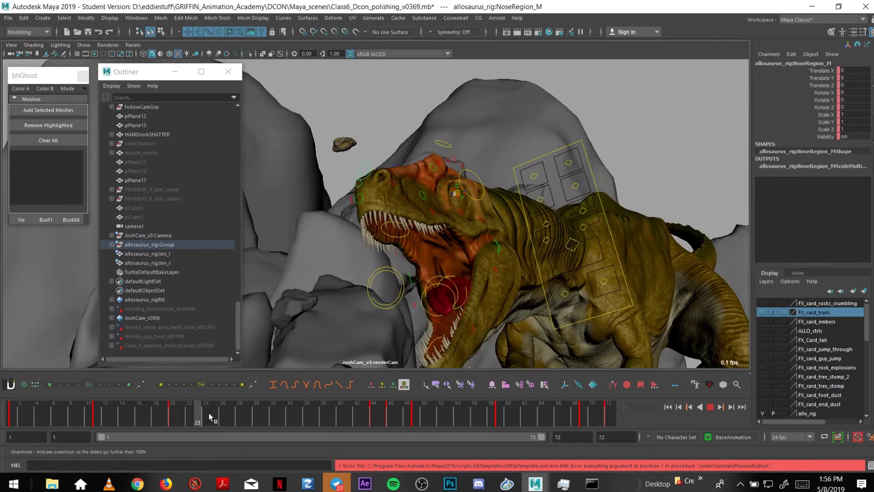
pyautogui.hotkey('alt', 'v')
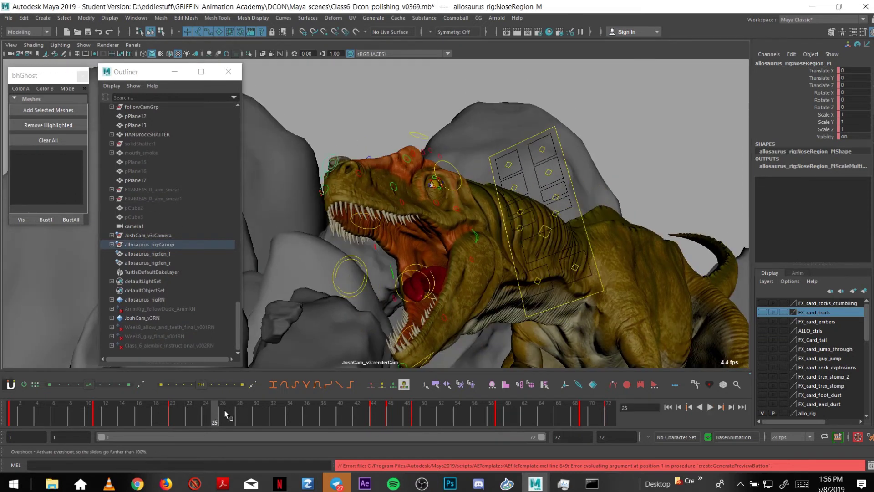
pyautogui.click(240, 413)
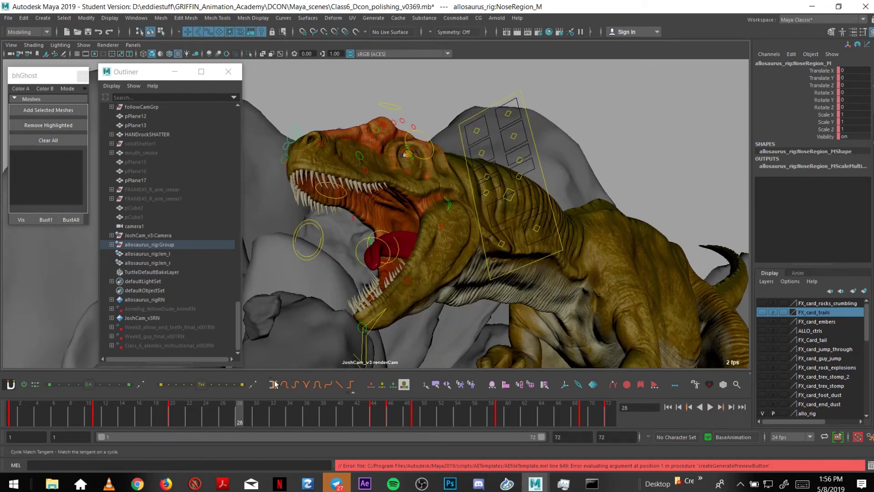
pyautogui.moveTo(46, 78); pyautogui.dragTo(48, 93)
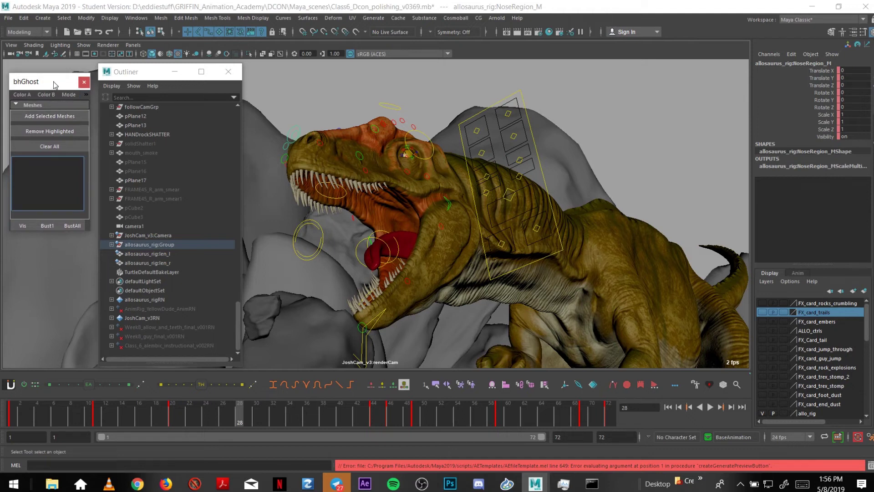
pyautogui.moveTo(53, 81); pyautogui.dragTo(55, 81)
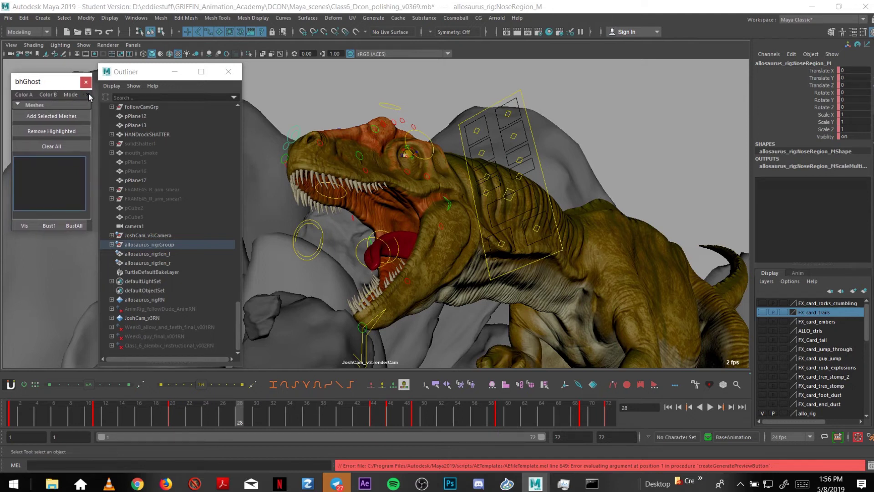
pyautogui.click(89, 94)
pyautogui.moveTo(109, 106)
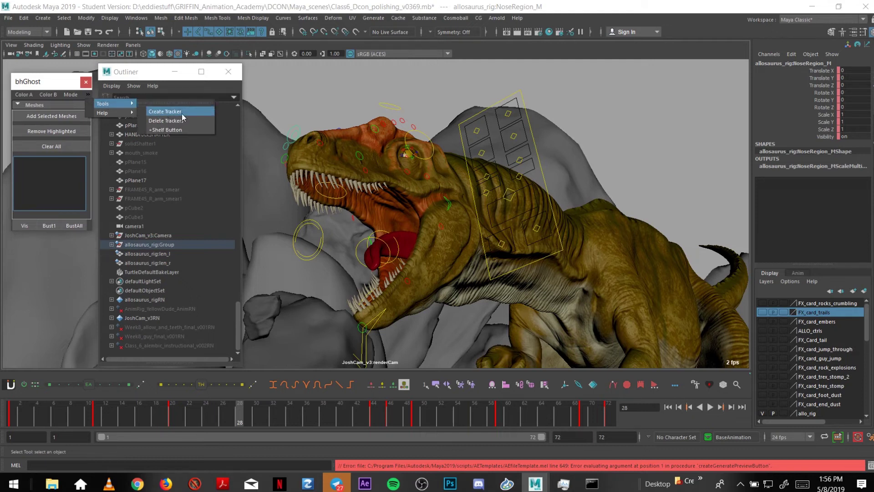
pyautogui.click(320, 113)
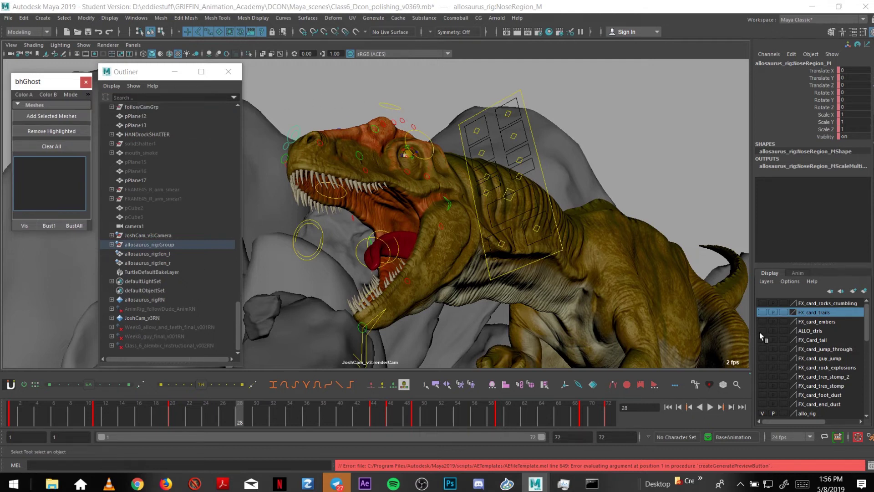
# Show the ALLO_ctrls layer, select the FKHead_M head control and create a bhGhost tracker for it.
pyautogui.moveTo(867, 336); pyautogui.dragTo(871, 348)
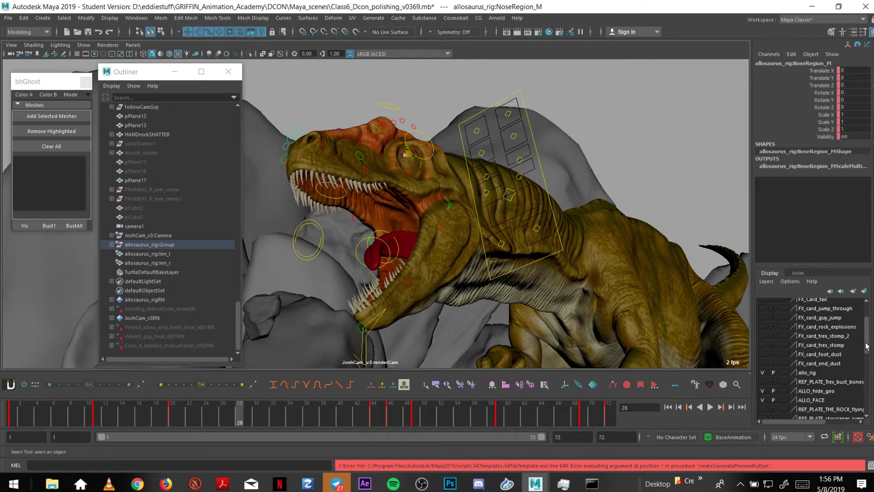
pyautogui.moveTo(867, 346); pyautogui.dragTo(867, 332)
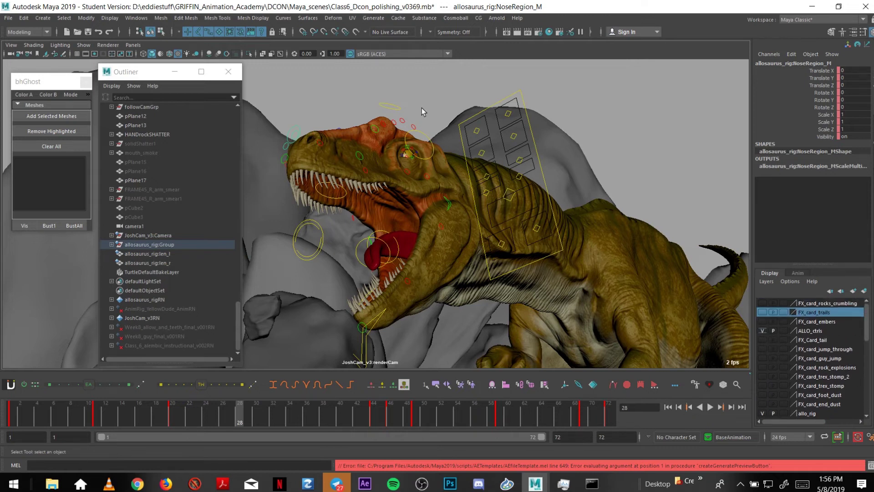
pyautogui.click(328, 85)
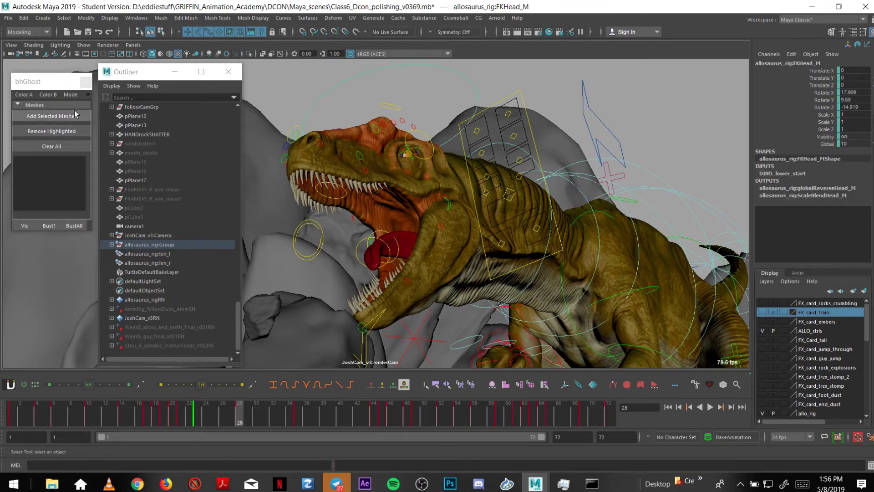
pyautogui.click(87, 95)
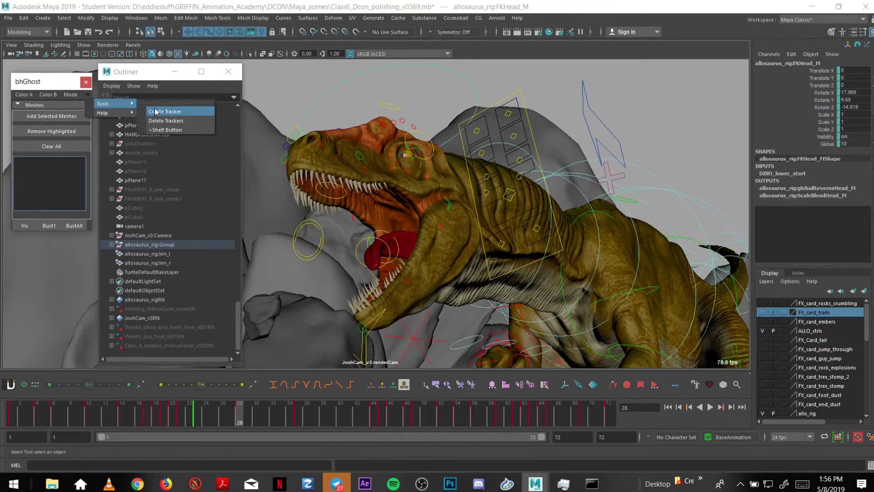
pyautogui.click(173, 109)
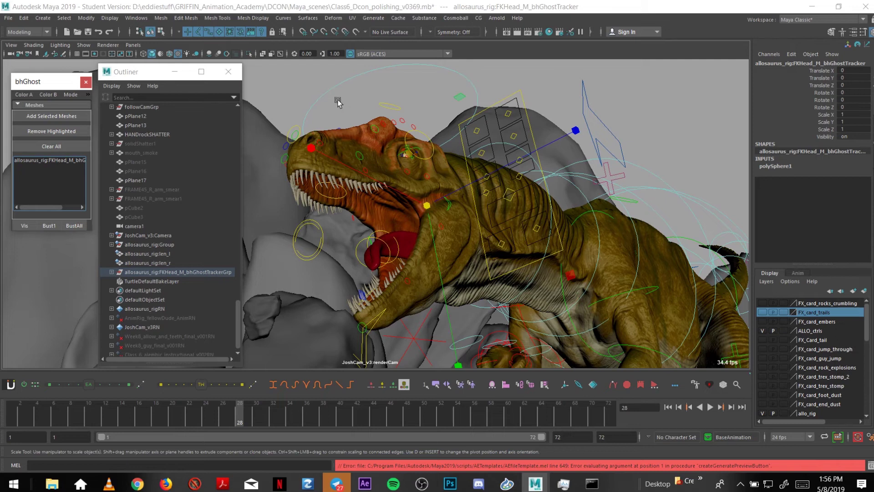
pyautogui.doubleClick(319, 7)
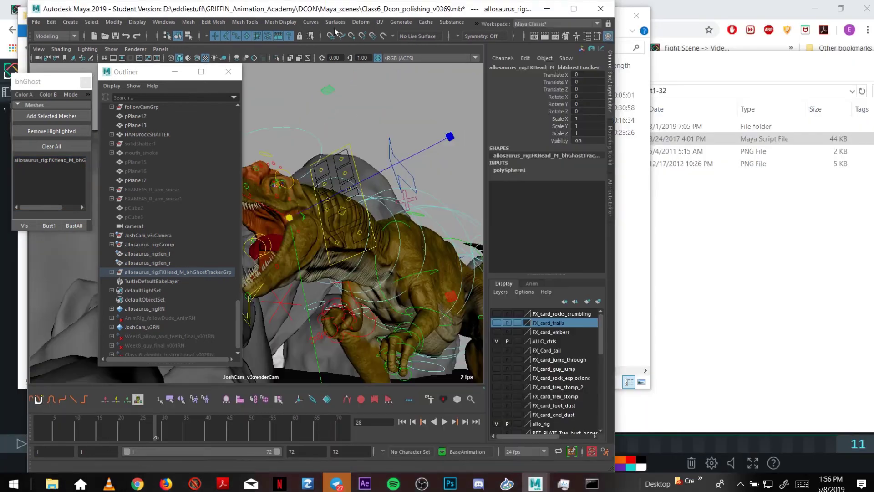
pyautogui.click(574, 9)
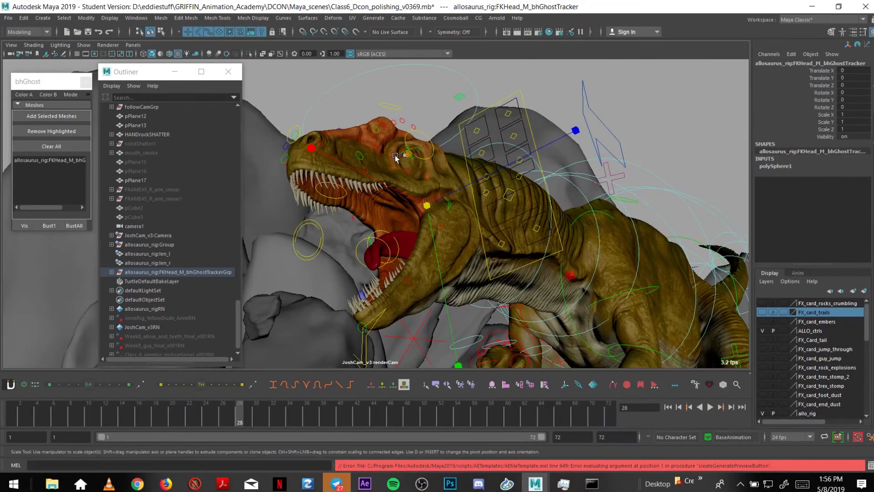
# Select the FKHead_M_bhGhostTracker sphere inside its group and move it to Translate X 25.184, at the tip of the allosaurus's nose.
pyautogui.click(167, 274)
pyautogui.click(112, 271)
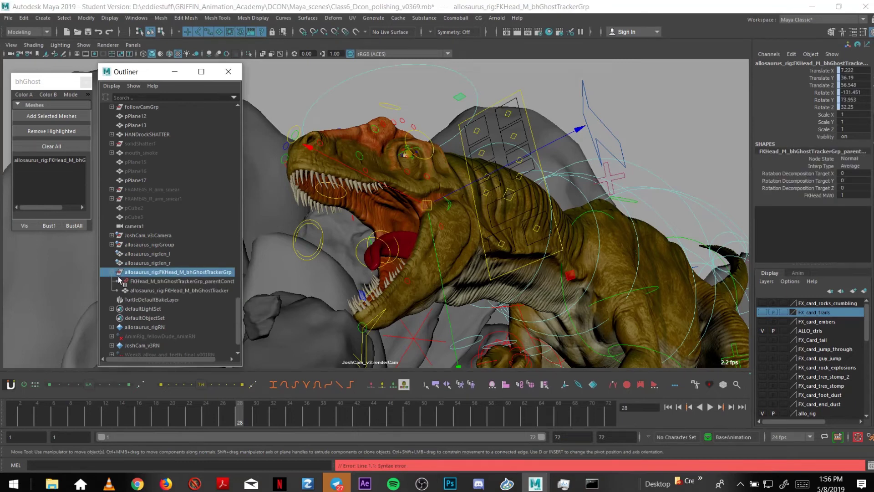
pyautogui.click(142, 291)
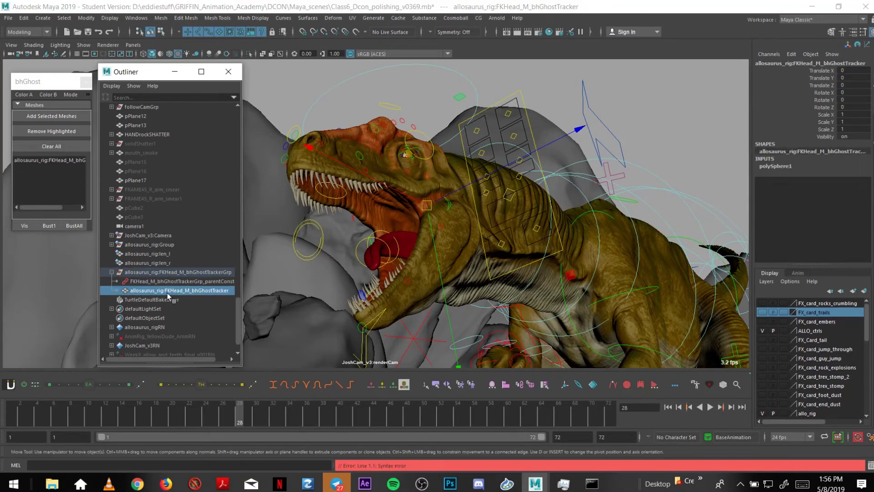
pyautogui.moveTo(360, 167); pyautogui.dragTo(391, 191)
pyautogui.click(393, 193)
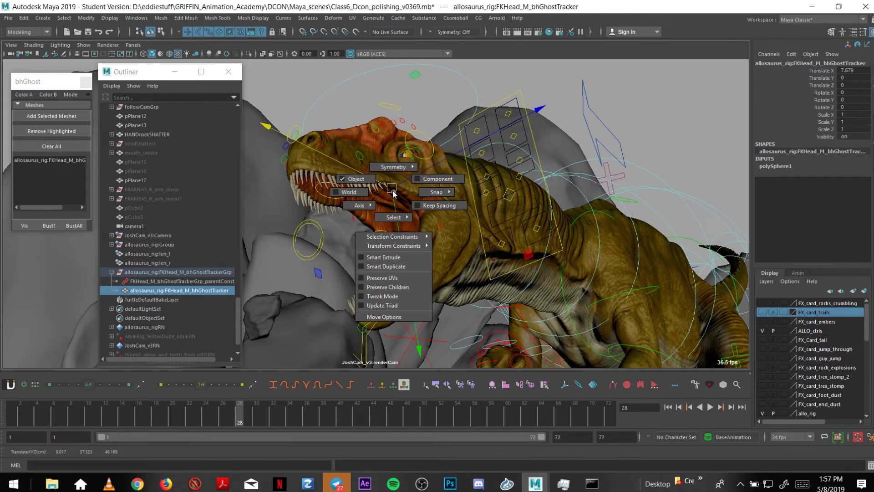
pyautogui.click(394, 194)
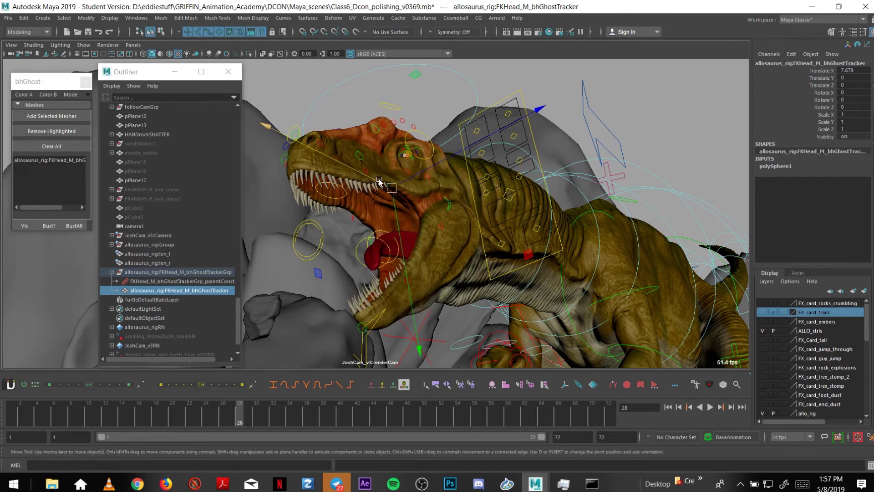
pyautogui.moveTo(379, 178); pyautogui.dragTo(282, 128)
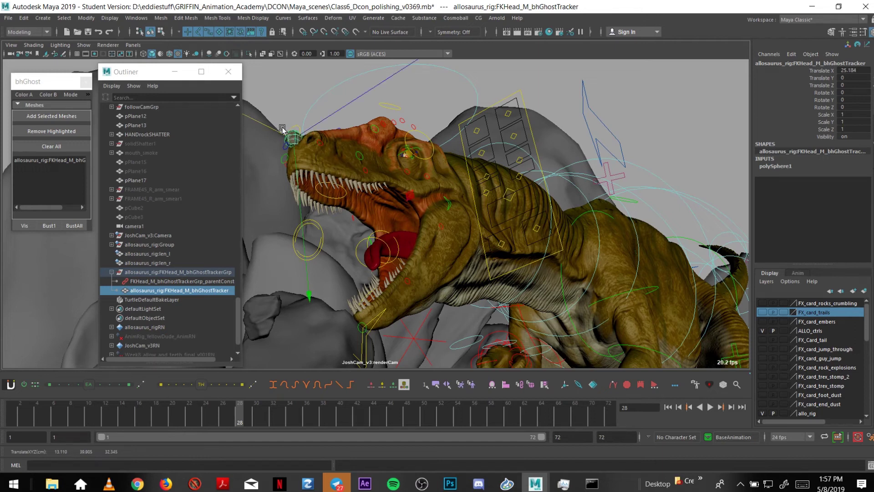
# Hide the rig controls in the viewport and scale the tracker sphere uniformly to about 2.04.
pyautogui.hotkey('alt', '1')
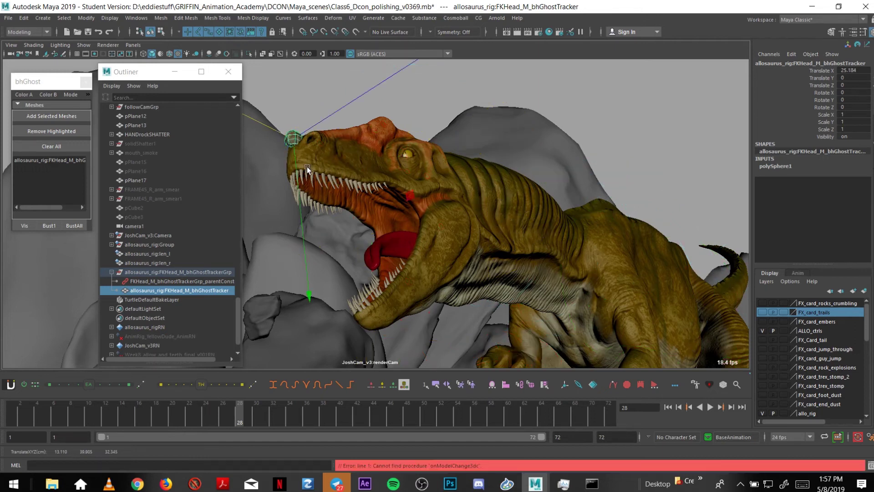
pyautogui.press('r')
pyautogui.moveTo(307, 151); pyautogui.dragTo(317, 159, button='middle')
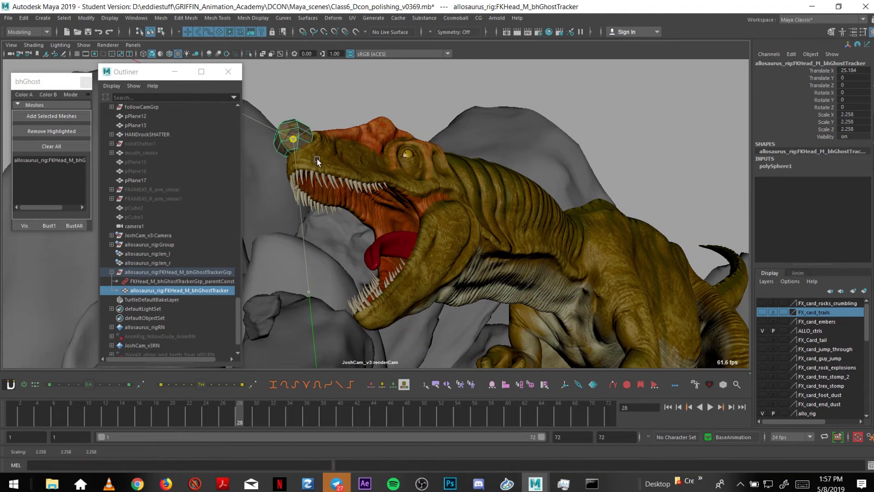
pyautogui.press('w')
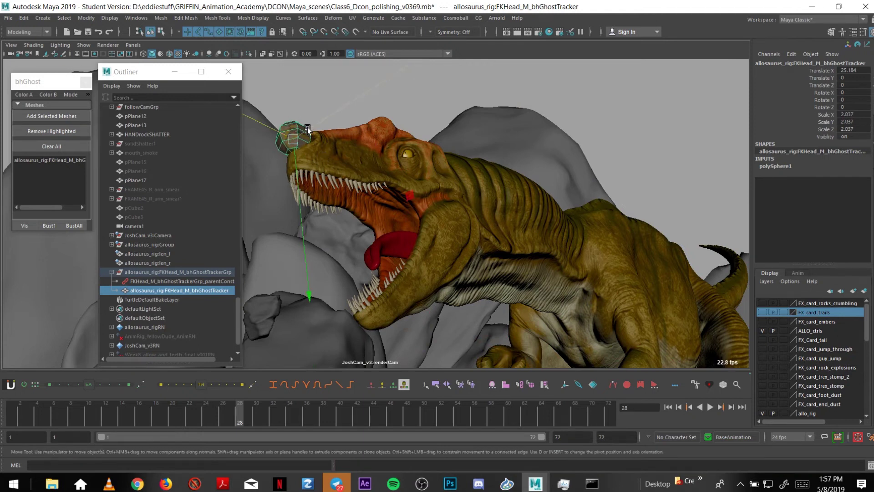
# Assign a new Lambert material to the tracker sphere and set its color to bright red.
pyautogui.rightClick(289, 124)
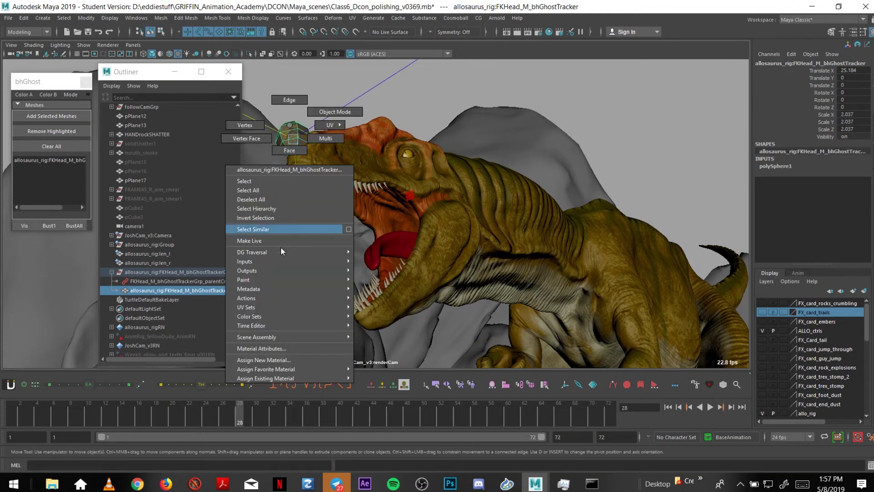
pyautogui.click(289, 360)
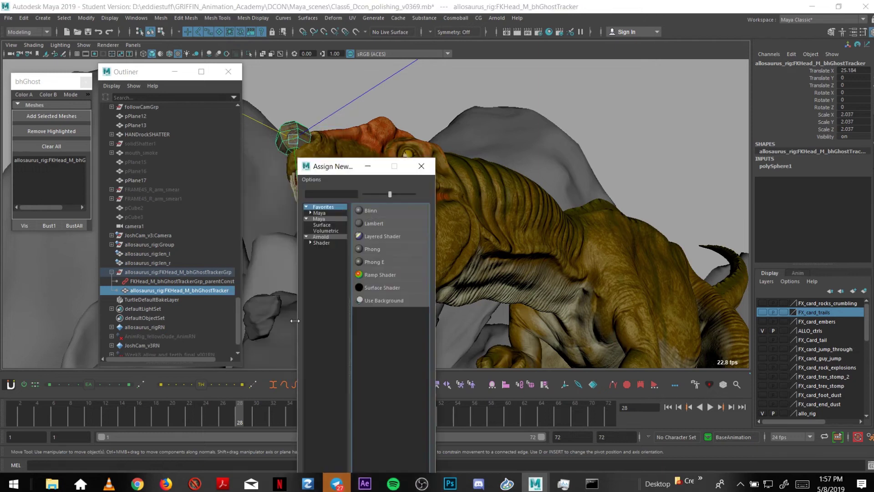
pyautogui.click(381, 224)
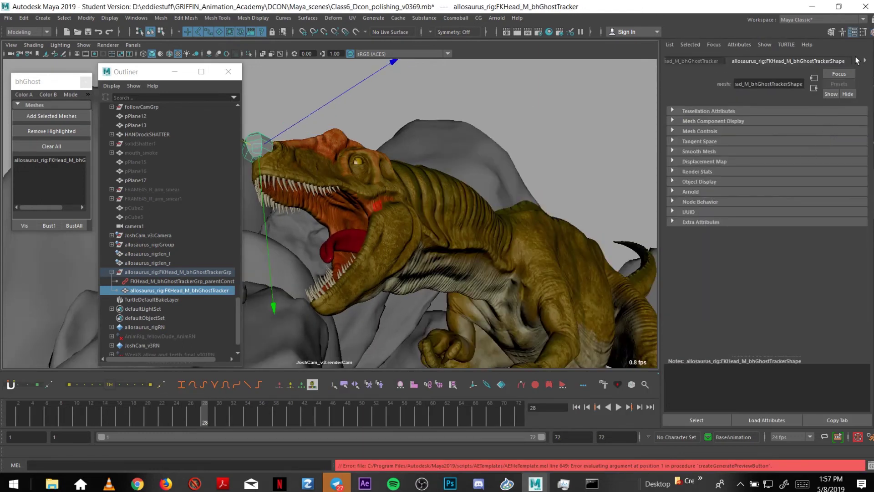
pyautogui.click(865, 61)
pyautogui.click(840, 62)
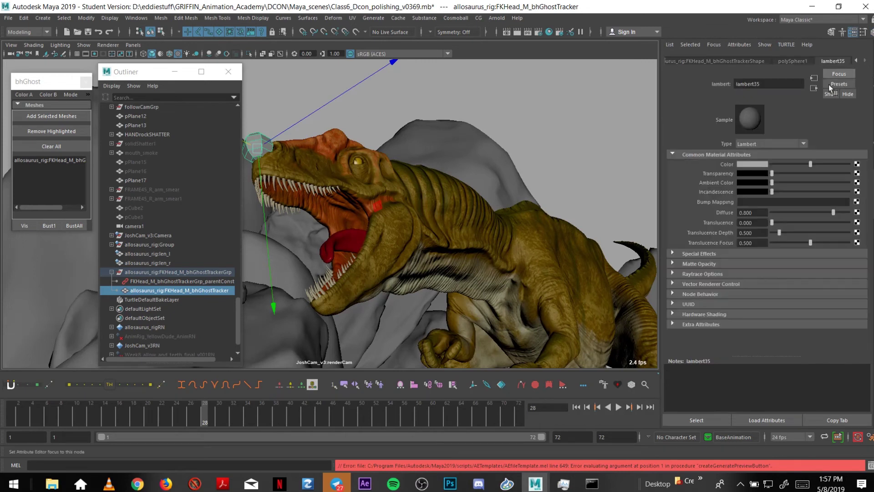
pyautogui.click(765, 165)
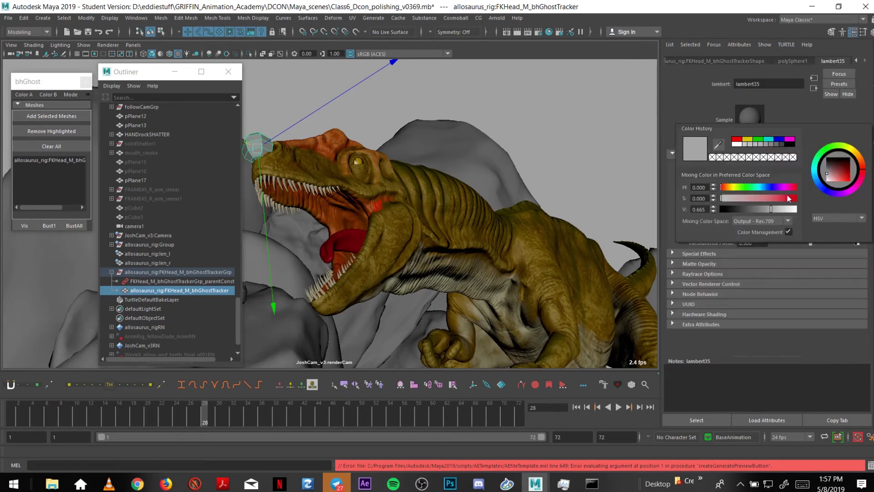
pyautogui.moveTo(789, 198); pyautogui.dragTo(798, 198)
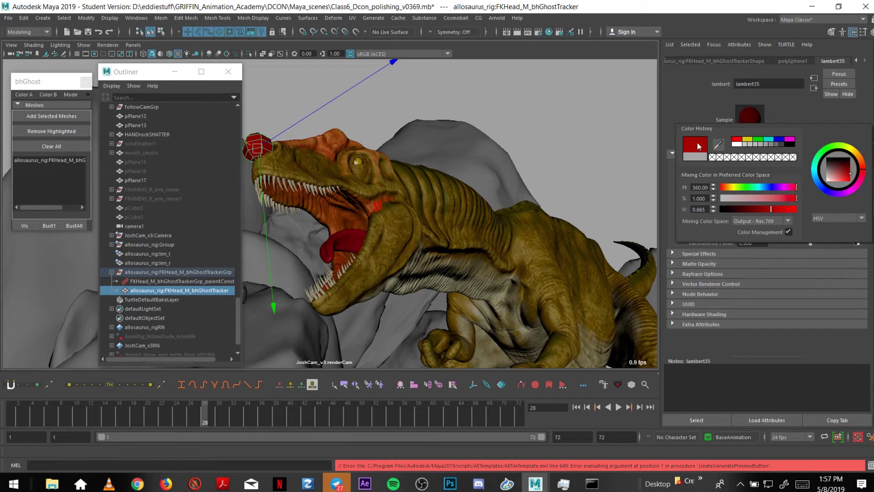
pyautogui.click(736, 140)
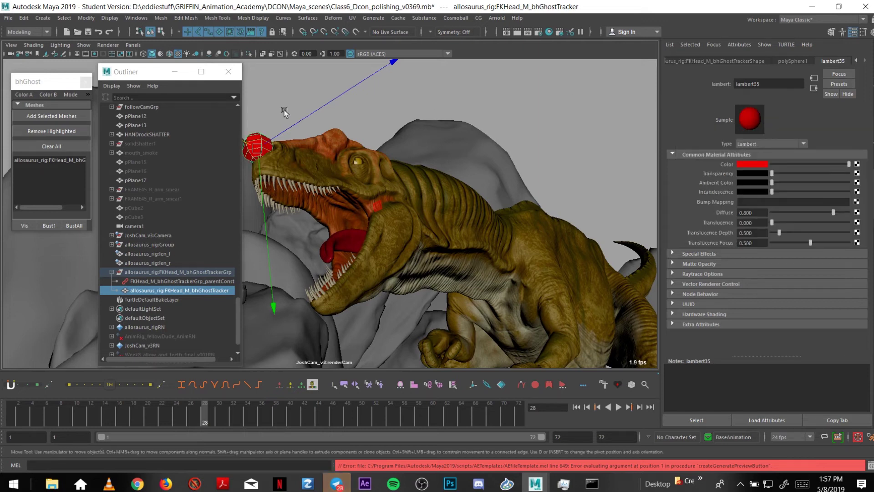
# Scrub the shot to frame 37, close the Outliner, and scrub again up to frame 22 to examine the red tracker on the nose.
pyautogui.click(176, 290)
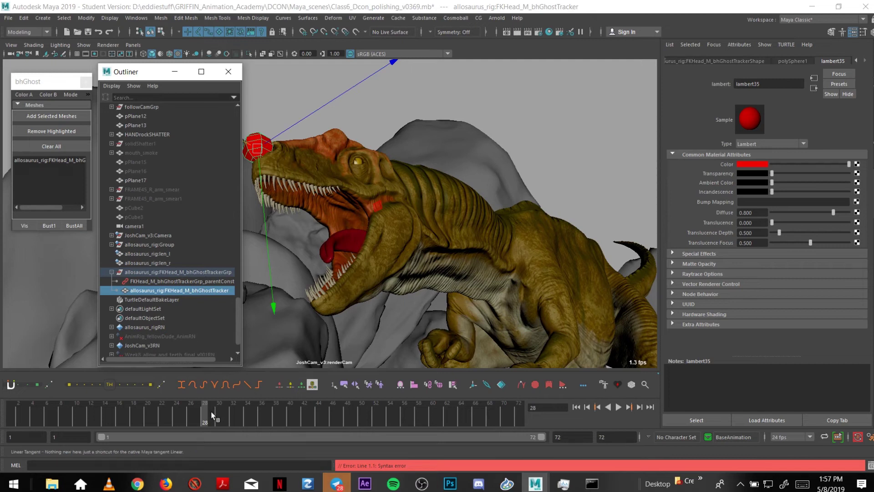
pyautogui.hotkey('alt', 'v')
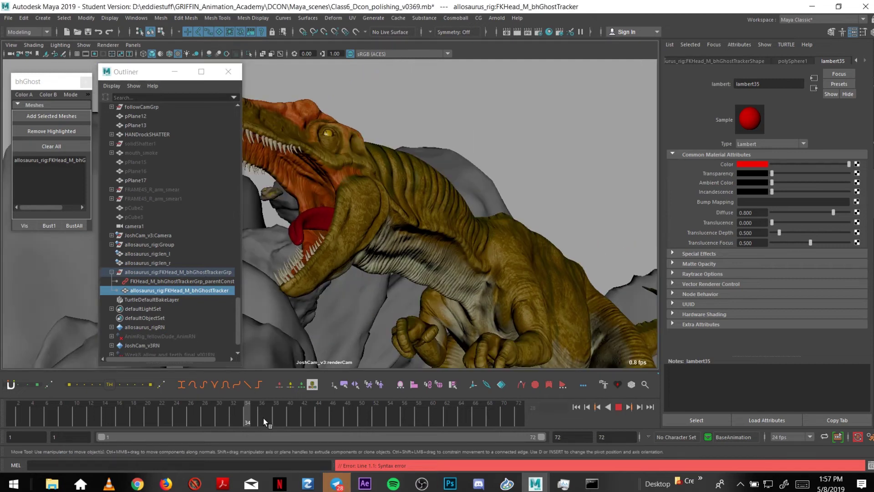
pyautogui.hotkey('alt', 'v')
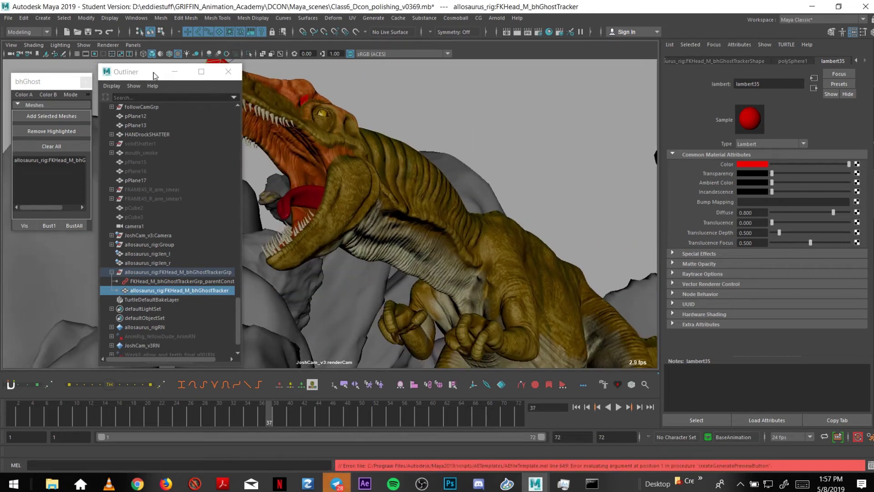
pyautogui.click(228, 72)
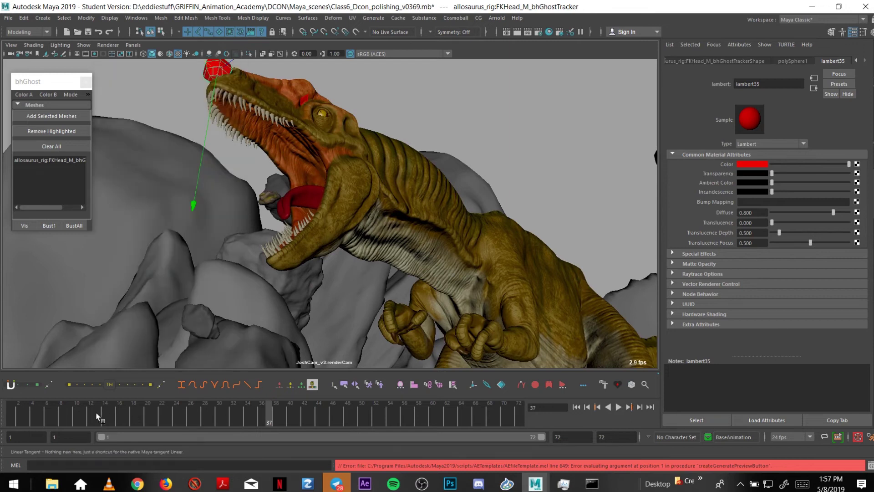
pyautogui.hotkey('alt', 'v')
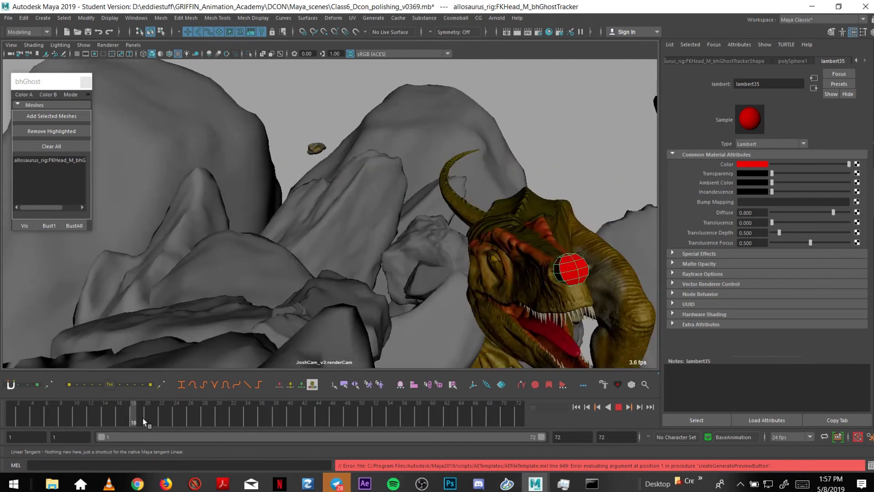
pyautogui.moveTo(143, 417)
pyautogui.mouseDown()
pyautogui.moveTo(190, 423)
pyautogui.moveTo(109, 410)
pyautogui.moveTo(163, 428)
pyautogui.mouseUp()
pyautogui.press('w')
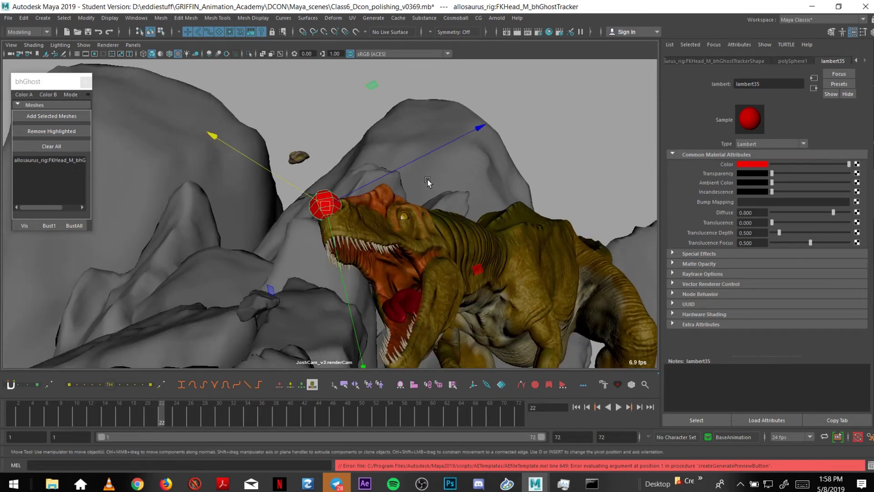
# Select the allosaurus's FKHead_M control to check its keys, hide the rig controls again, and go to frame 14.
pyautogui.hotkey('alt', '1')
pyautogui.click(327, 164)
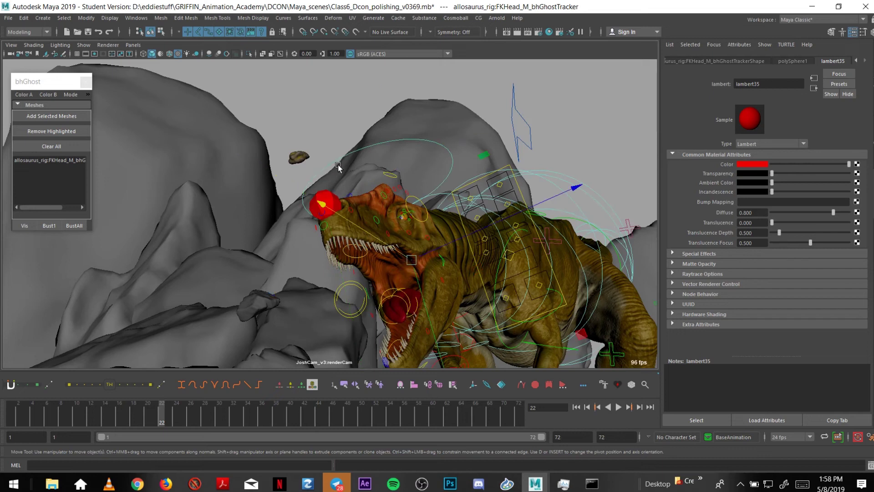
pyautogui.click(338, 167)
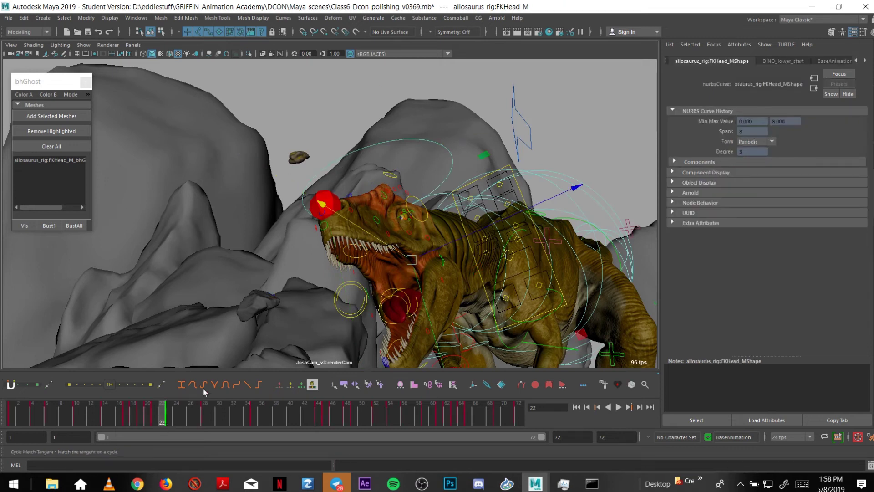
pyautogui.moveTo(110, 411); pyautogui.dragTo(117, 411)
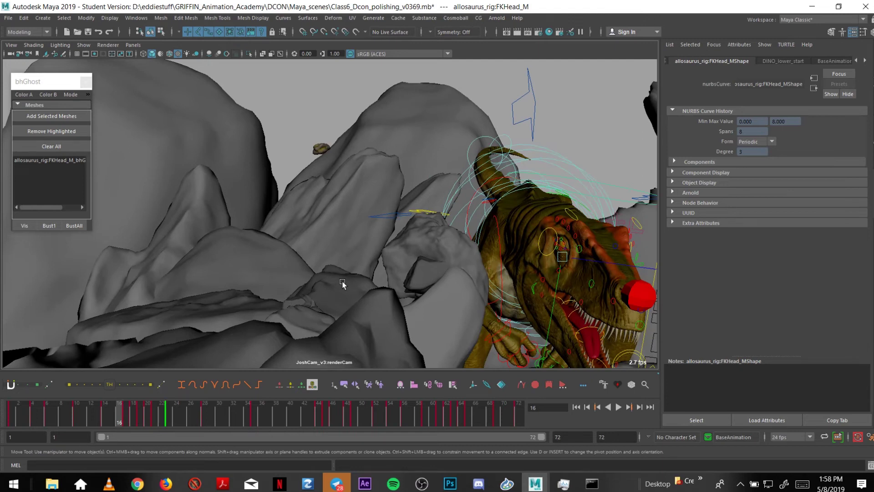
pyautogui.hotkey('alt', '1')
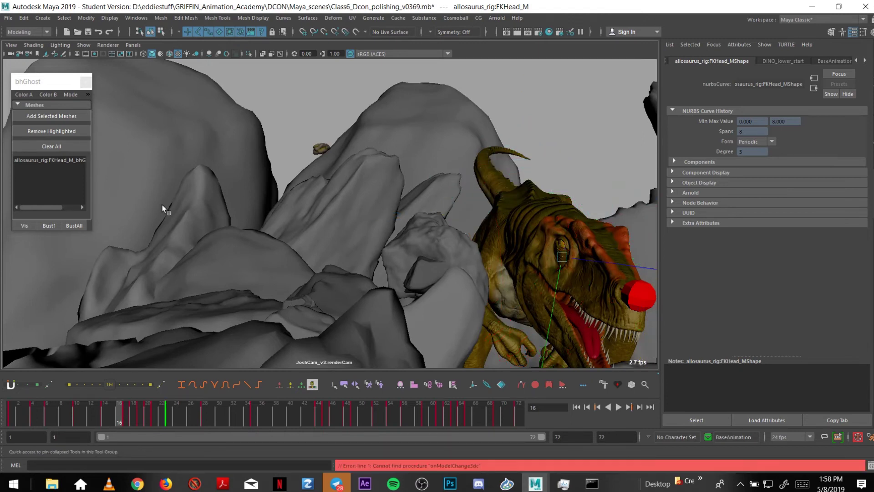
pyautogui.press(',')
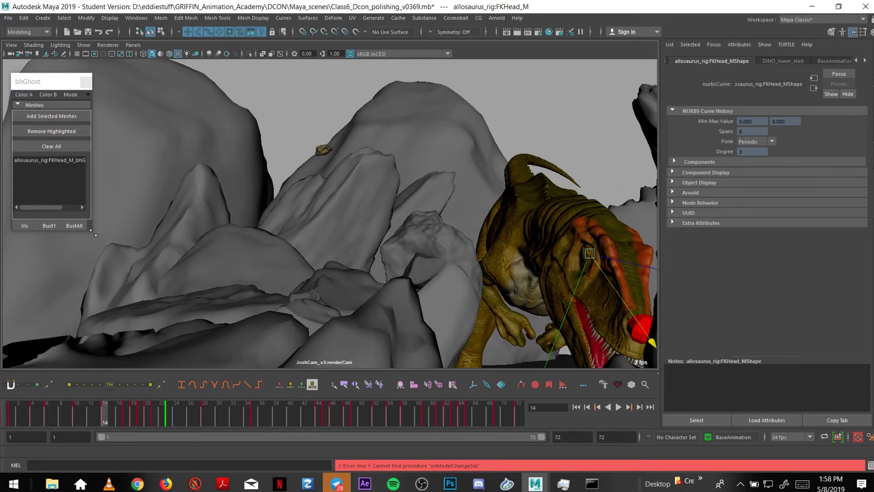
# Enlarge the bhGhost window to expose its Ghost command and ghost the nose tracker sphere on frame 17.
pyautogui.moveTo(93, 233); pyautogui.dragTo(97, 272)
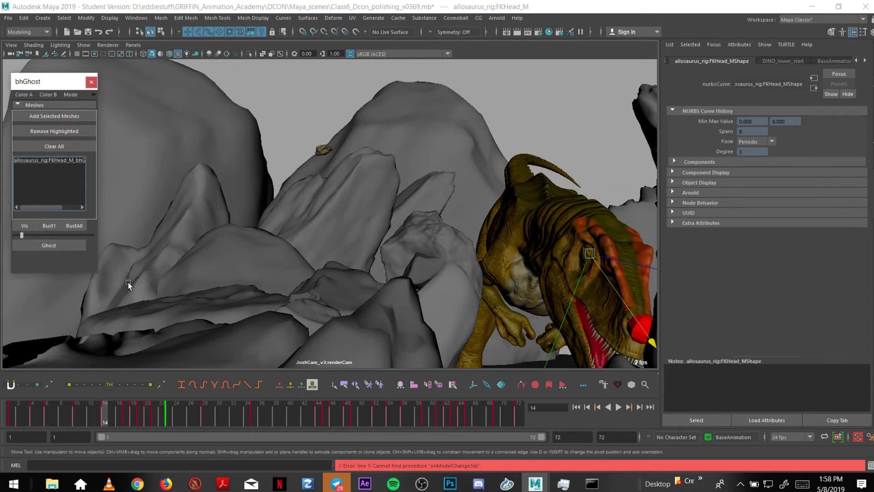
pyautogui.moveTo(144, 411)
pyautogui.mouseDown()
pyautogui.moveTo(111, 414)
pyautogui.moveTo(129, 417)
pyautogui.mouseUp()
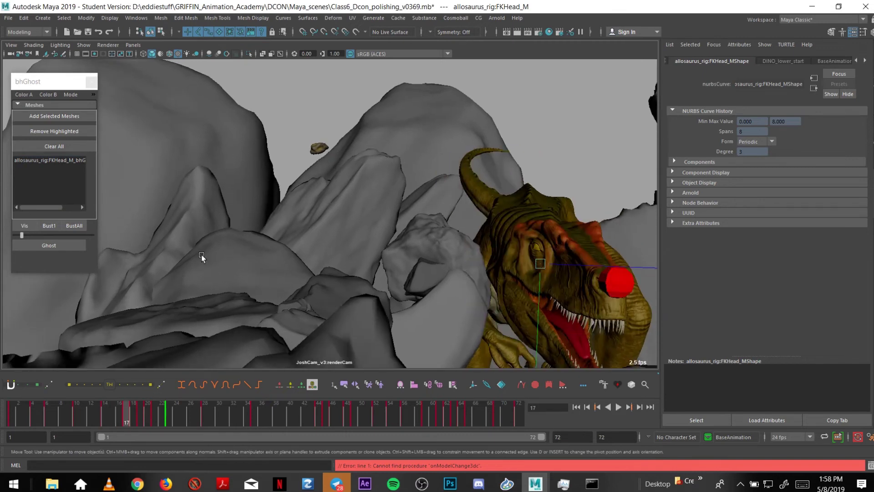
pyautogui.click(621, 289)
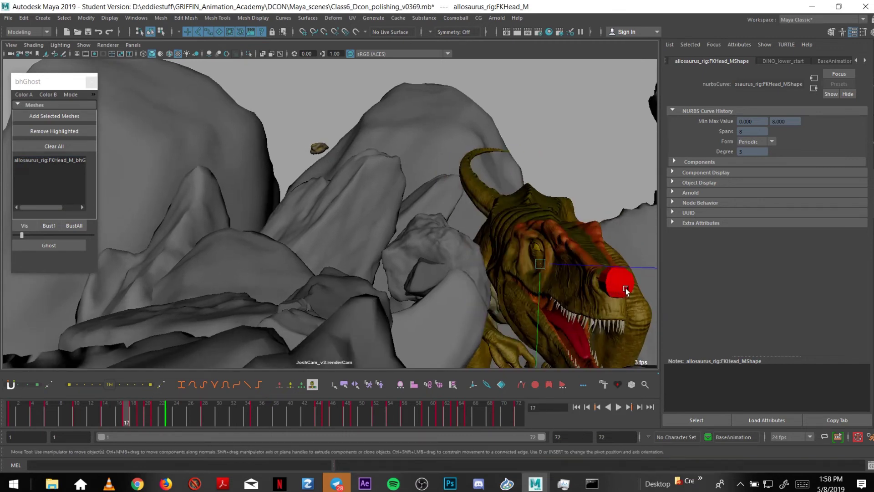
pyautogui.click(59, 246)
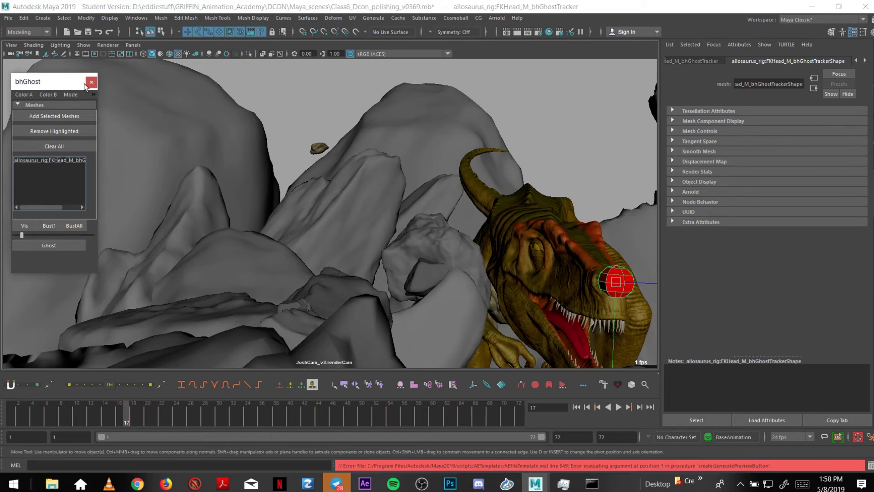
# Move the shot to frame 18 and create a ghost of the nose tracker there.
pyautogui.click(132, 411)
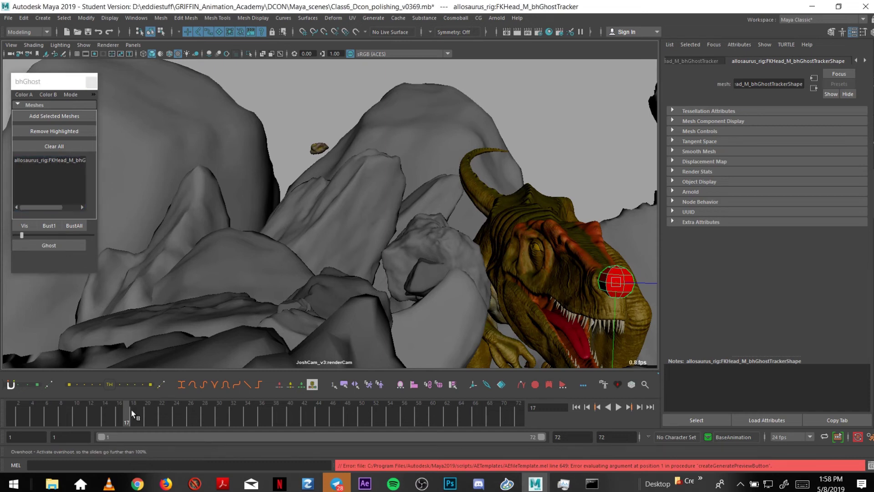
pyautogui.hotkey('alt', 'v')
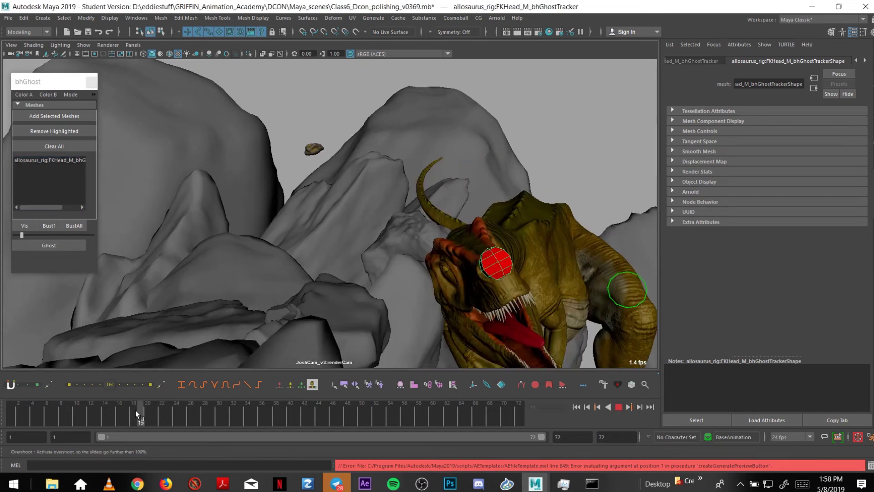
pyautogui.hotkey('alt', 'v')
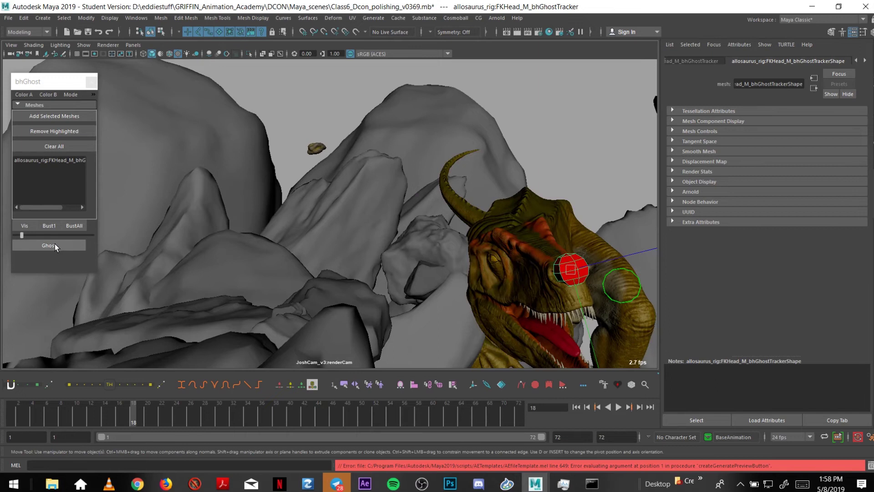
pyautogui.click(145, 415)
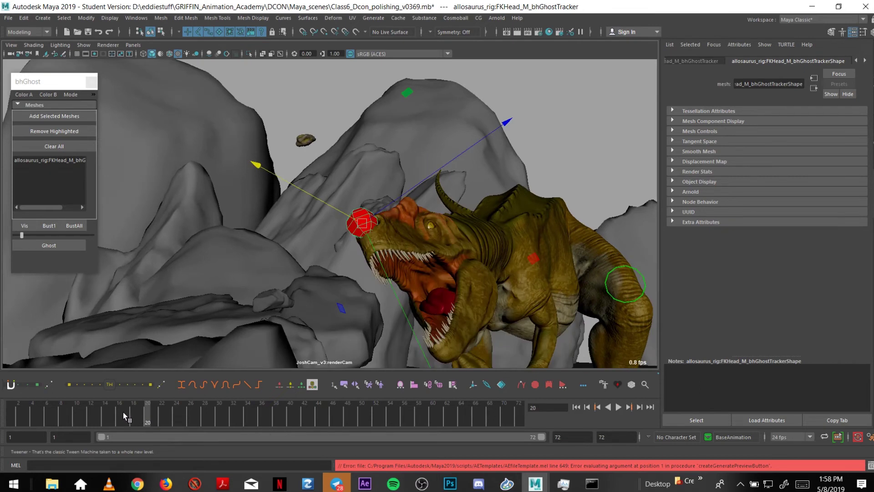
pyautogui.click(124, 411)
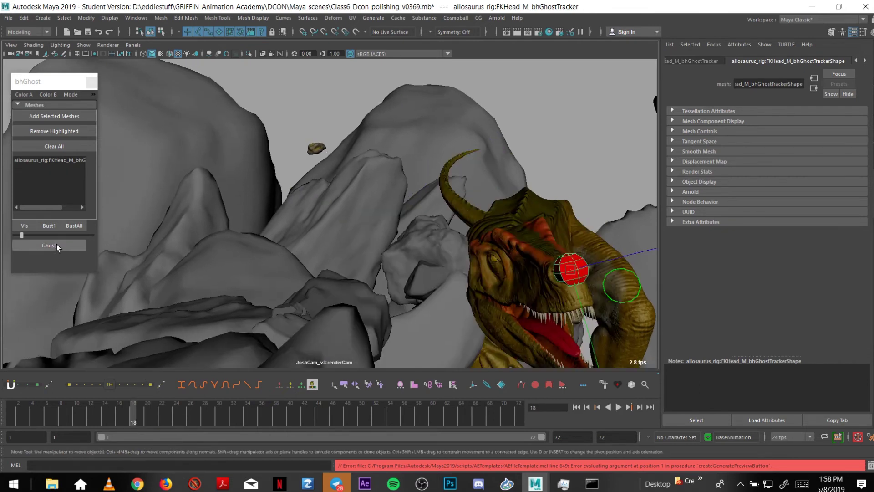
pyautogui.click(57, 245)
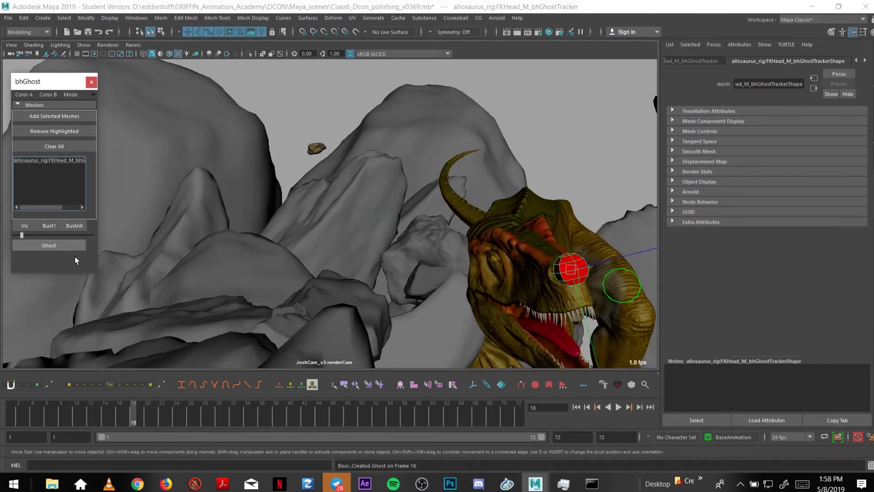
# Try to ghost the nose tracker across a selected frame range from 19 to 30.
pyautogui.click(141, 411)
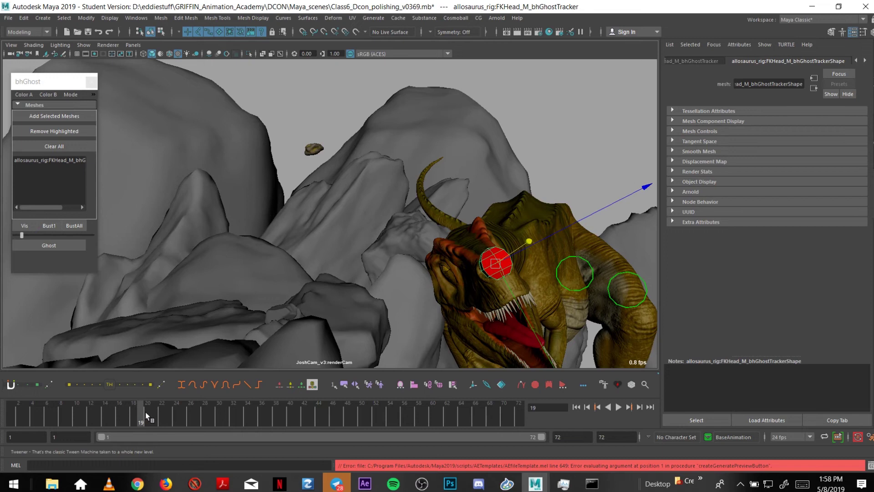
pyautogui.keyDown('shift'); pyautogui.moveTo(141, 411); pyautogui.dragTo(220, 418); pyautogui.keyUp('shift')
pyautogui.hotkey('alt', 'v')
pyautogui.click(48, 248)
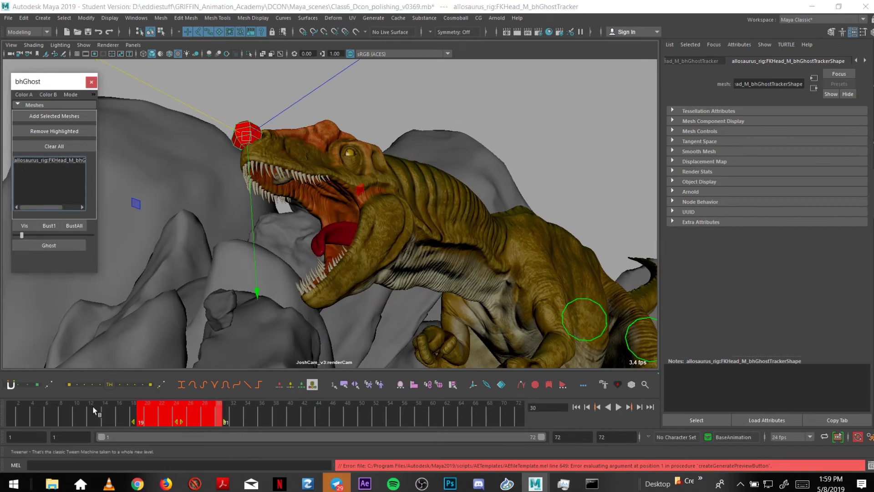
# Create ghosts of the nose tracker on frames 19 and 22.
pyautogui.click(106, 416)
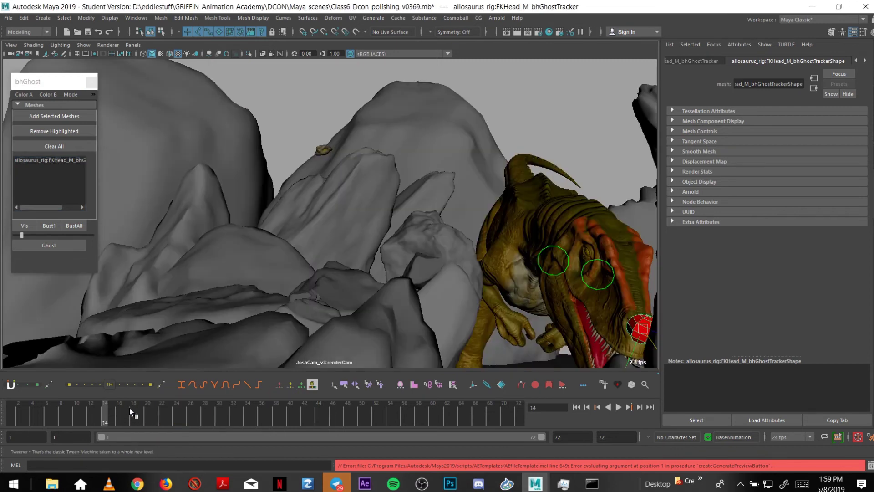
pyautogui.press('.')
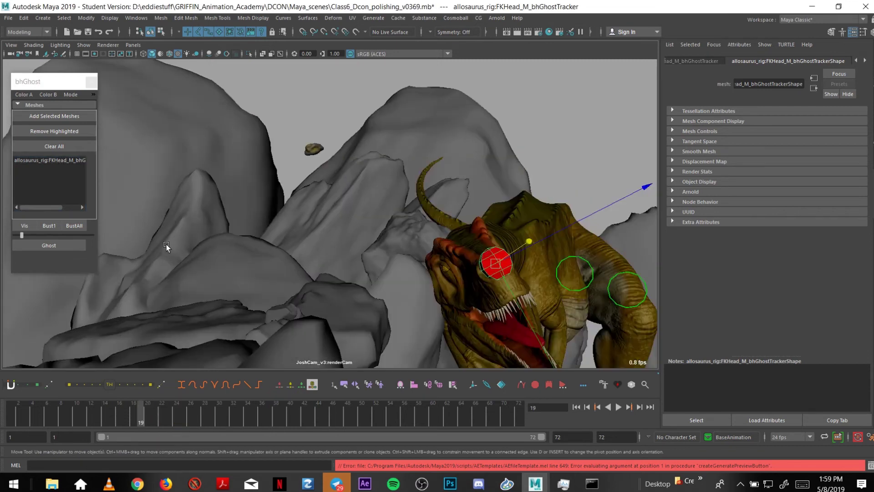
pyautogui.click(64, 245)
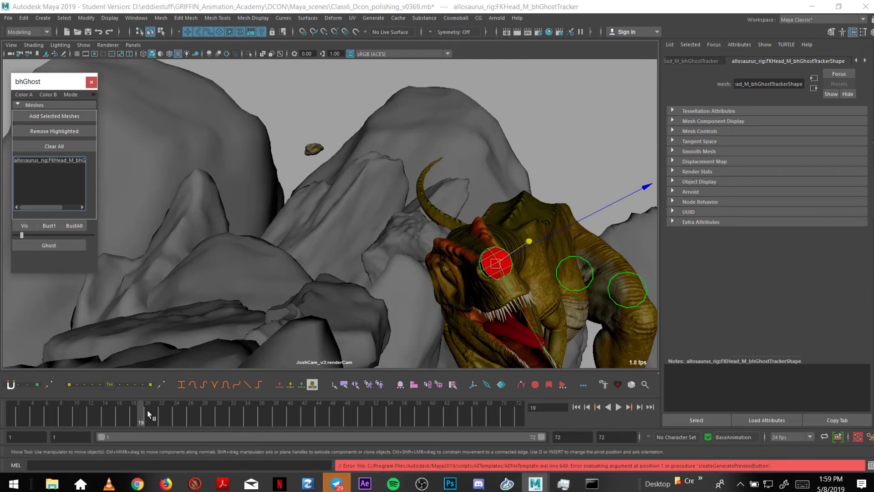
pyautogui.hotkey('alt', 'v')
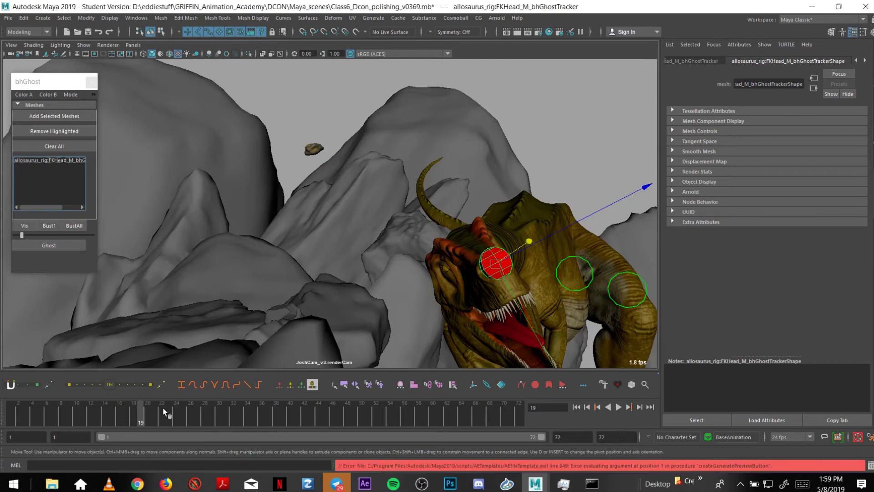
pyautogui.hotkey('alt', 'v')
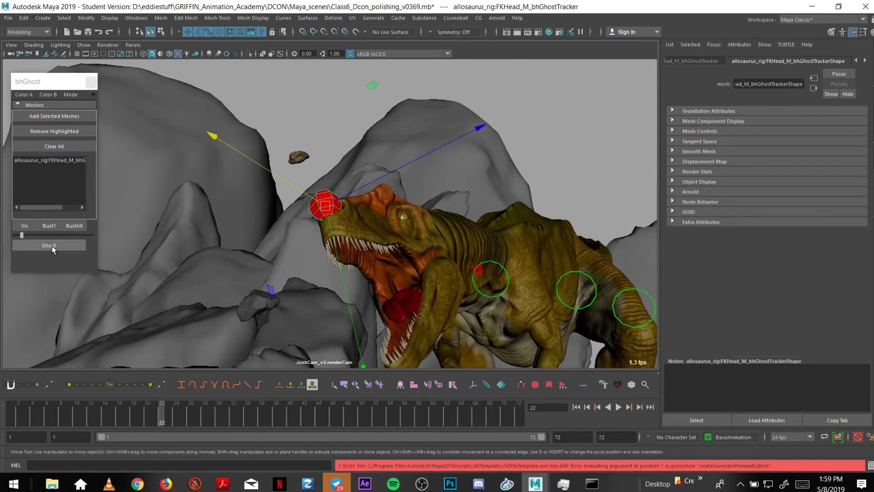
pyautogui.click(49, 245)
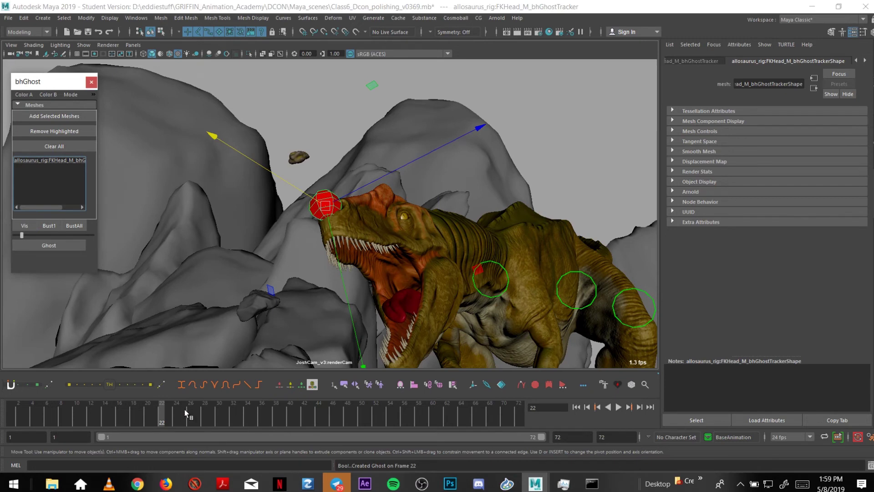
# Add further ghosts of the nose tracker on frames 26, 30 and 33.
pyautogui.press('.')
pyautogui.click(66, 243)
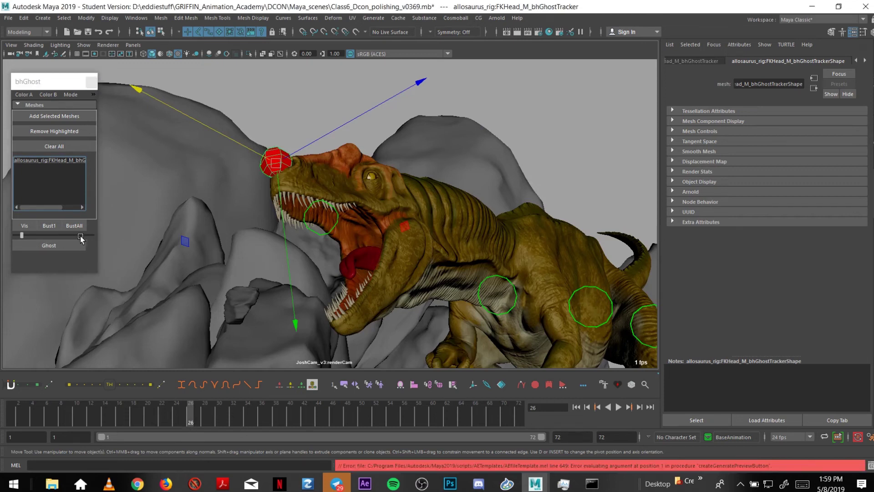
pyautogui.press('.')
pyautogui.click(220, 408)
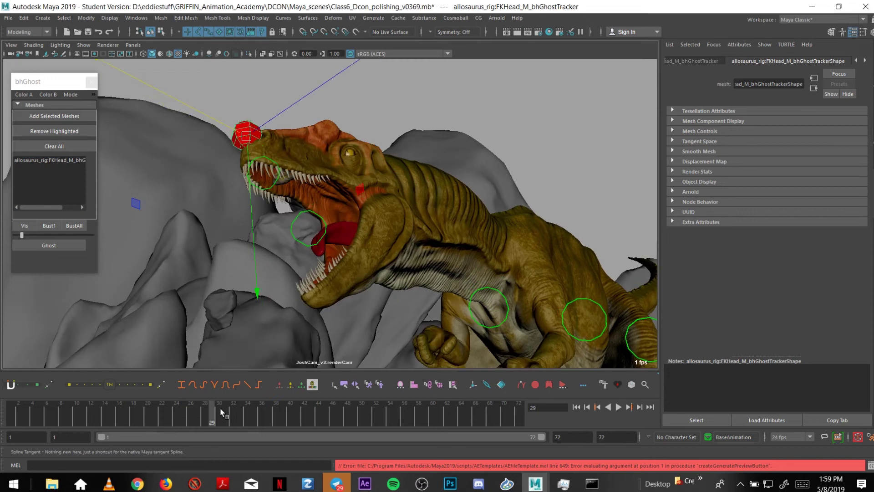
pyautogui.click(67, 246)
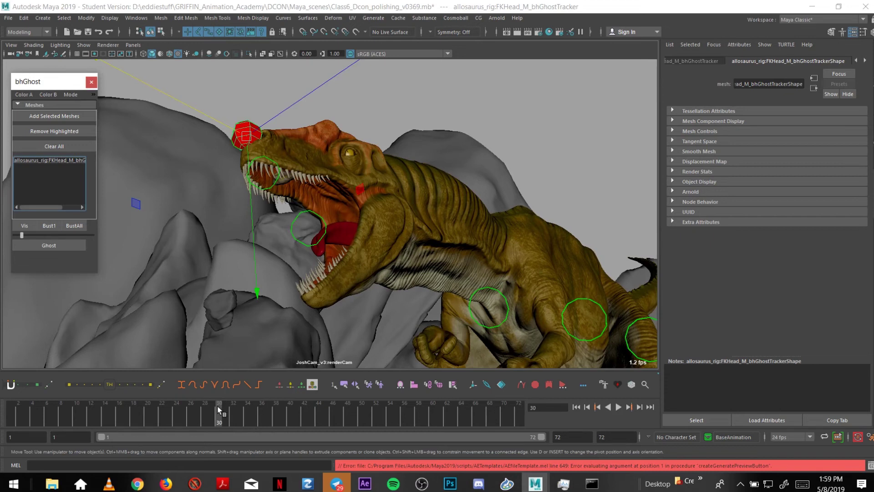
pyautogui.moveTo(219, 408); pyautogui.dragTo(238, 409)
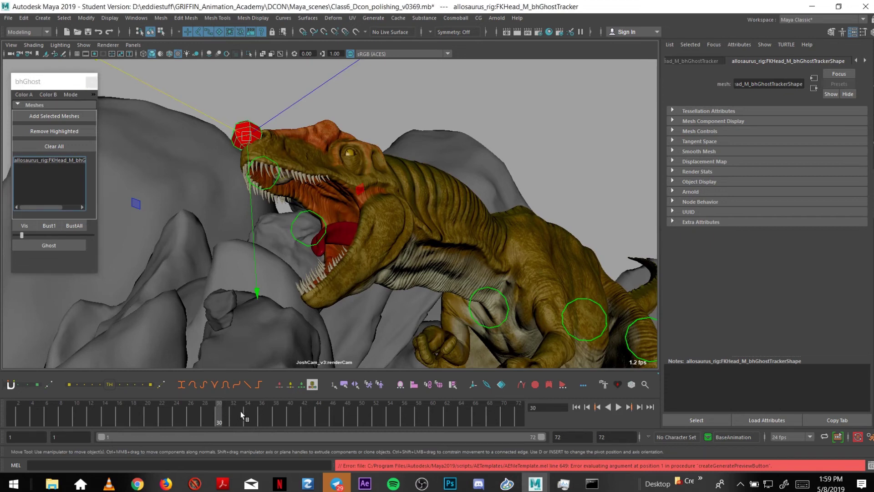
pyautogui.click(62, 246)
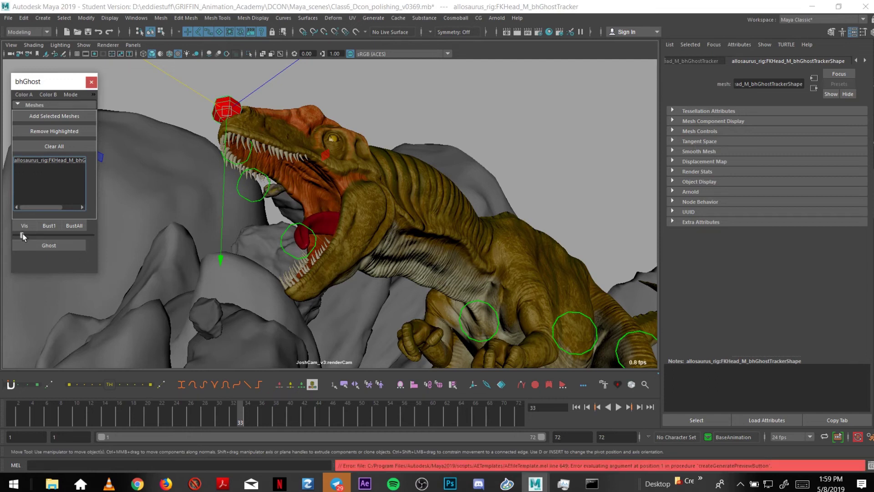
# Thicken the ghost outlines slightly and add in-between ghosts of the nose tracker on frames 29 and 23.
pyautogui.moveTo(25, 234); pyautogui.dragTo(31, 236)
pyautogui.click(218, 412)
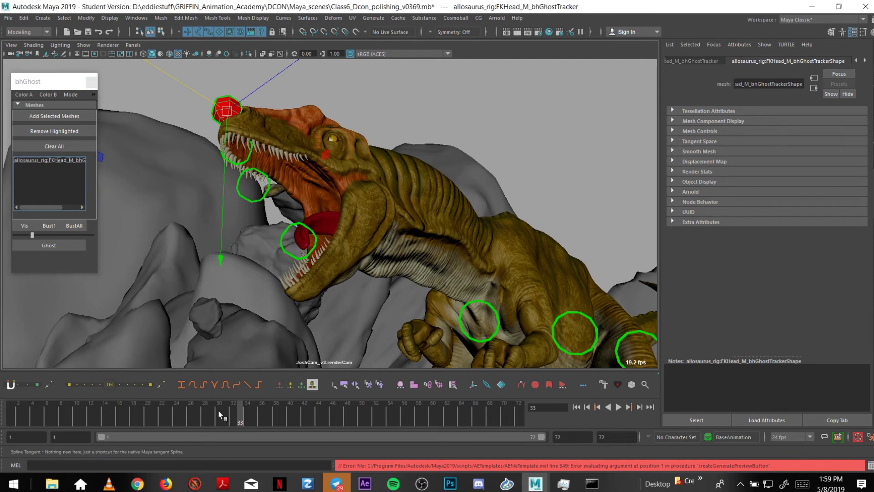
pyautogui.moveTo(215, 409); pyautogui.dragTo(209, 409)
pyautogui.click(72, 245)
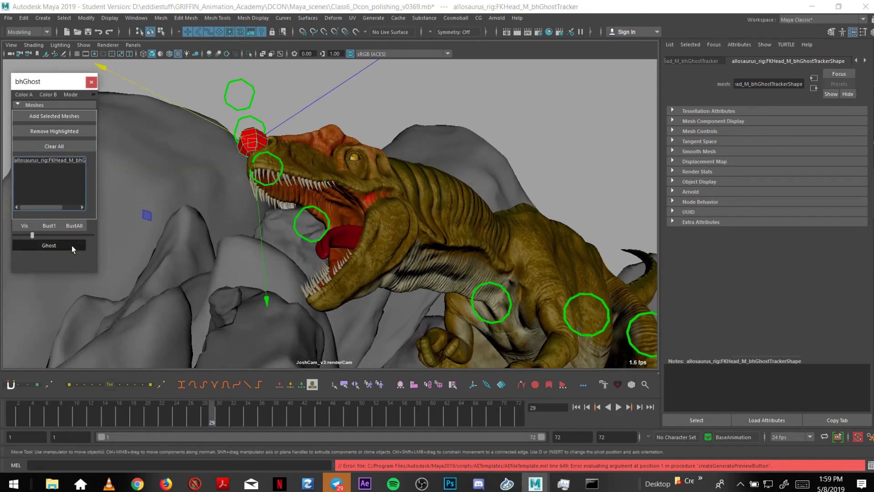
pyautogui.click(168, 414)
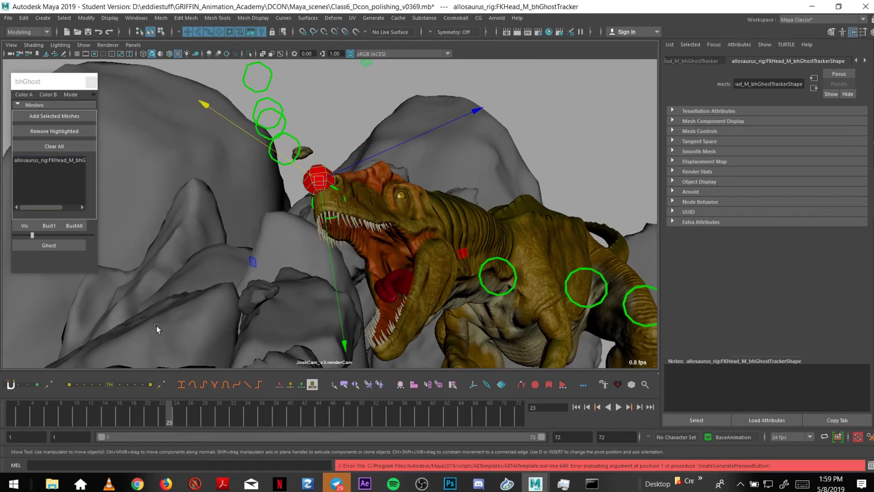
pyautogui.click(48, 245)
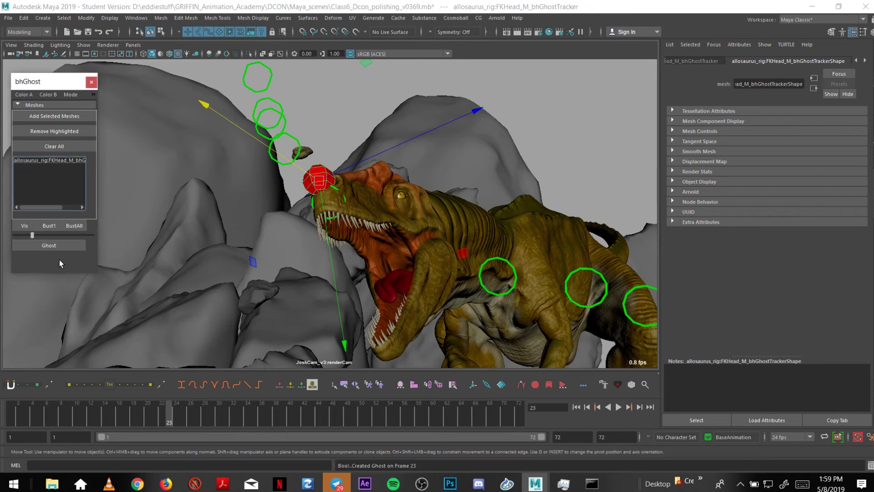
# Play and scrub the shot around frames 19 to 23 to examine the nose tracker's arc against its ghosts.
pyautogui.click(168, 415)
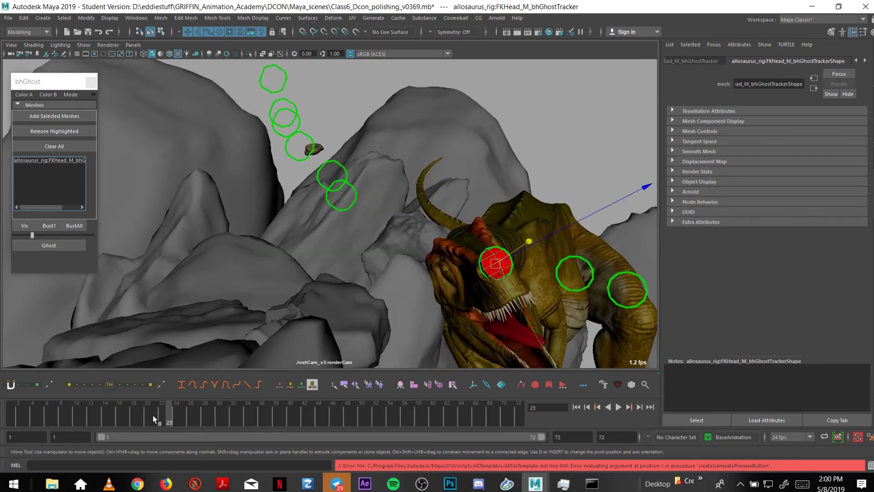
pyautogui.hotkey('alt', 'v')
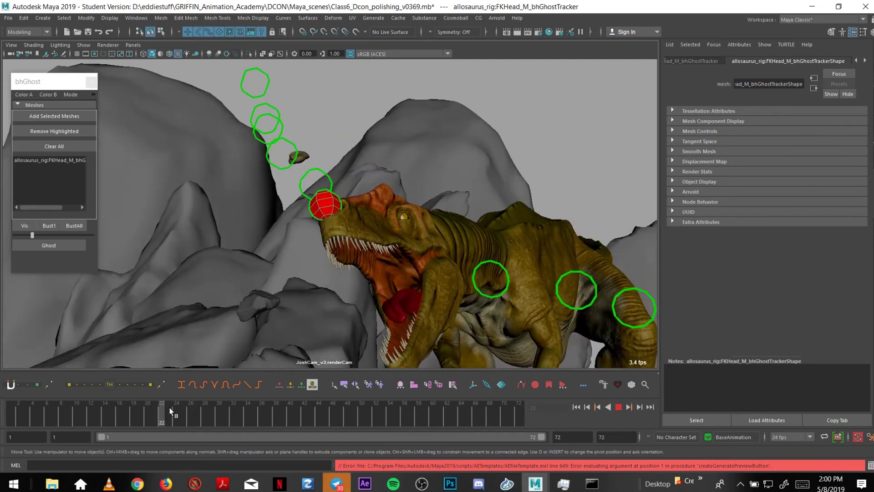
pyautogui.click(170, 408)
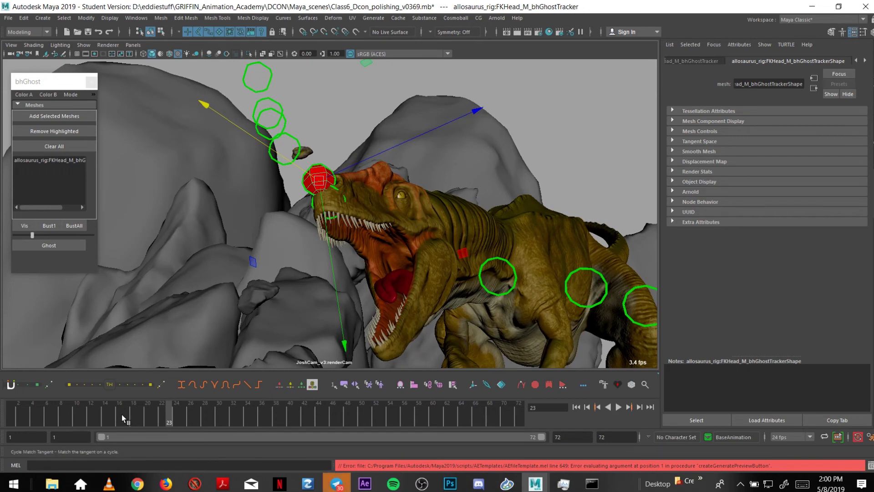
# Clear all meshes from the bhGhost list and bust all ghosts from the scene.
pyautogui.moveTo(122, 423); pyautogui.dragTo(155, 422)
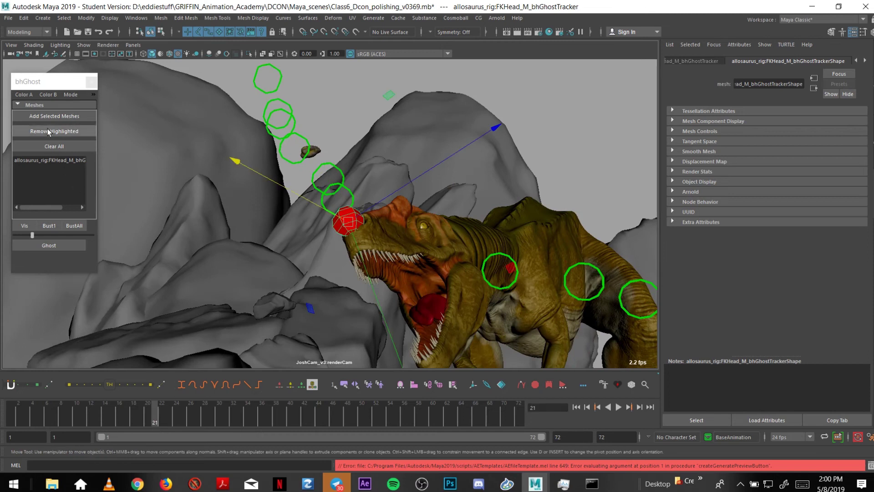
pyautogui.click(64, 147)
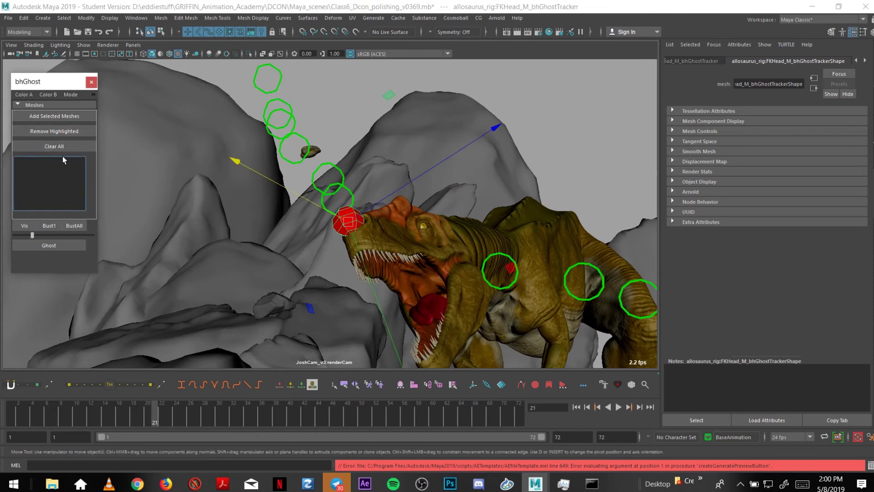
pyautogui.click(74, 225)
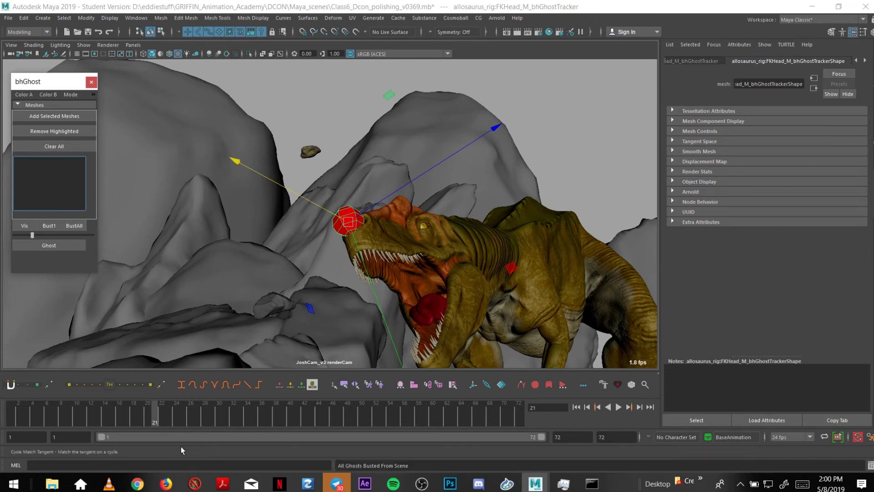
# Switch to the week 8_Dcon_FINAL_v027.mov review in SyncSketch, set the pencil colour to cyan and go to frame 16.
pyautogui.click(137, 485)
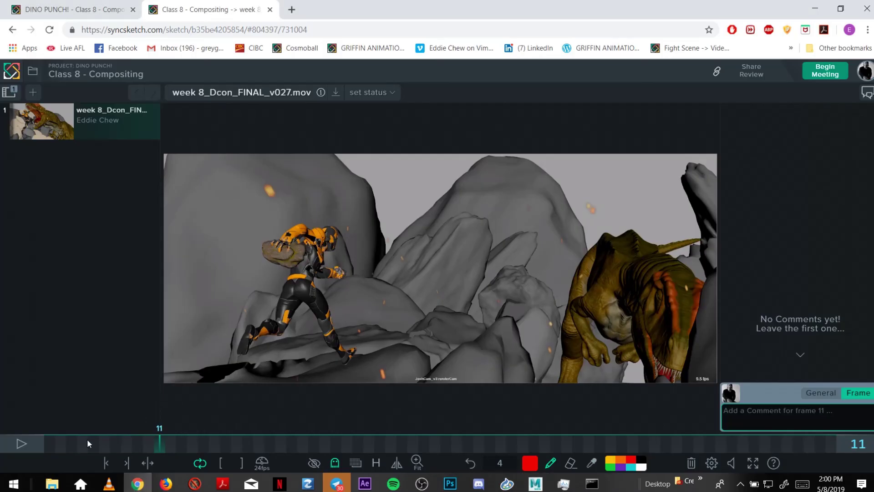
pyautogui.moveTo(88, 442); pyautogui.dragTo(188, 446)
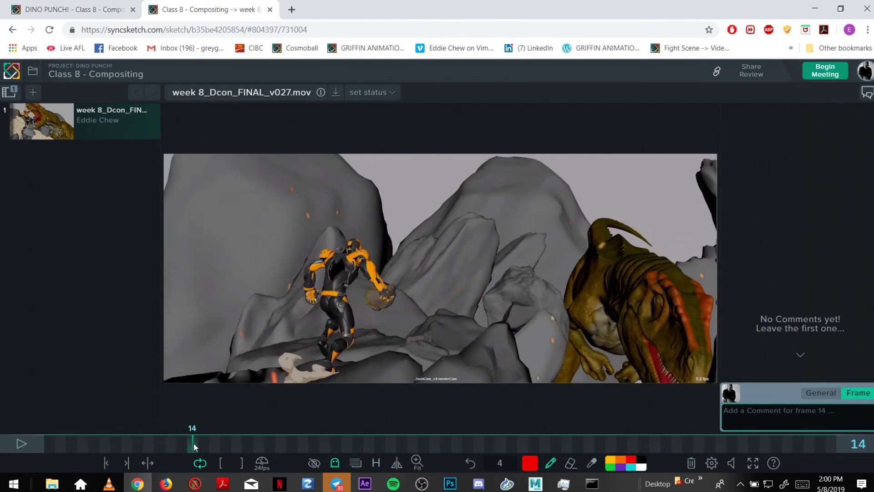
pyautogui.moveTo(193, 443); pyautogui.dragTo(312, 426)
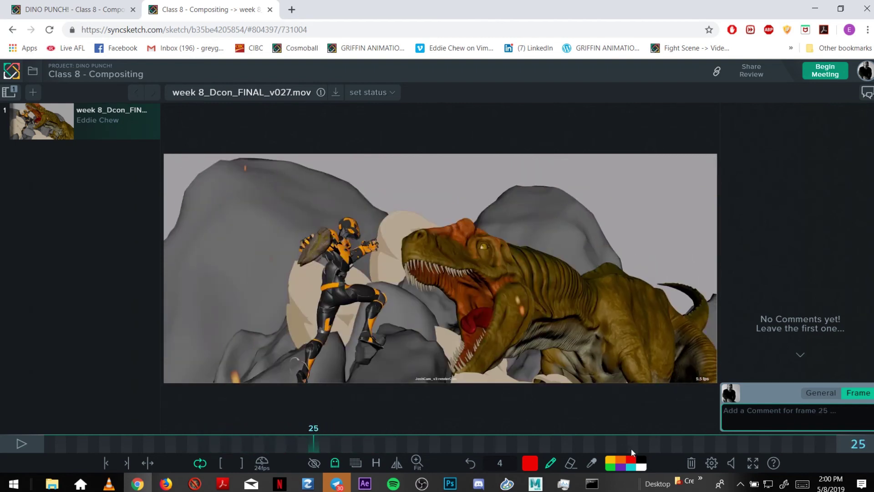
pyautogui.click(632, 465)
pyautogui.click(260, 440)
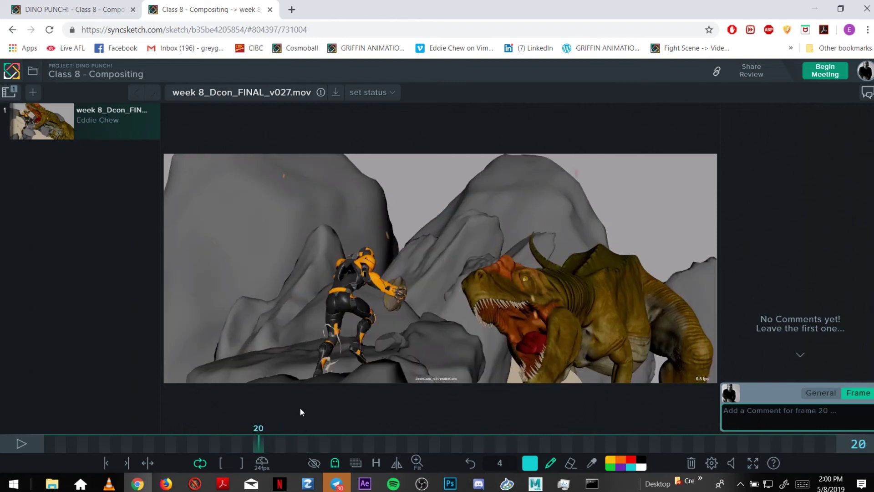
pyautogui.moveTo(258, 440); pyautogui.dragTo(215, 441)
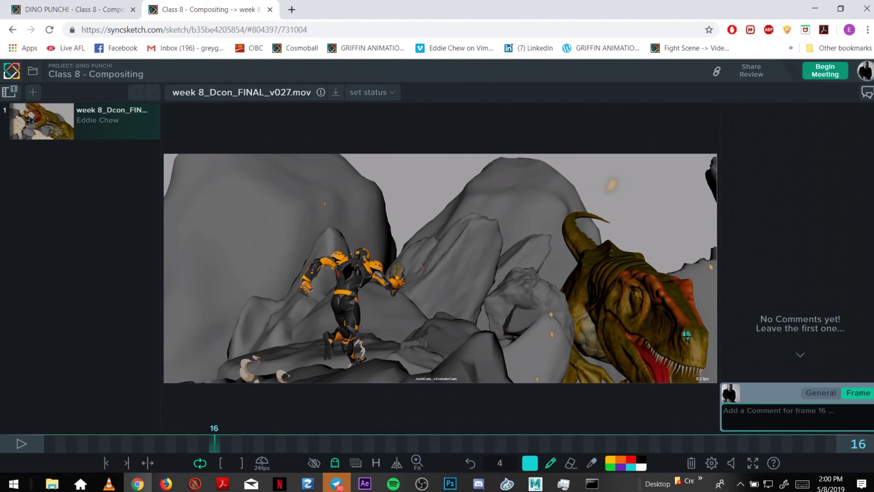
# Mark the dinosaur's nose with a small cyan dot on each frame from 16 to 20.
pyautogui.press('Right')
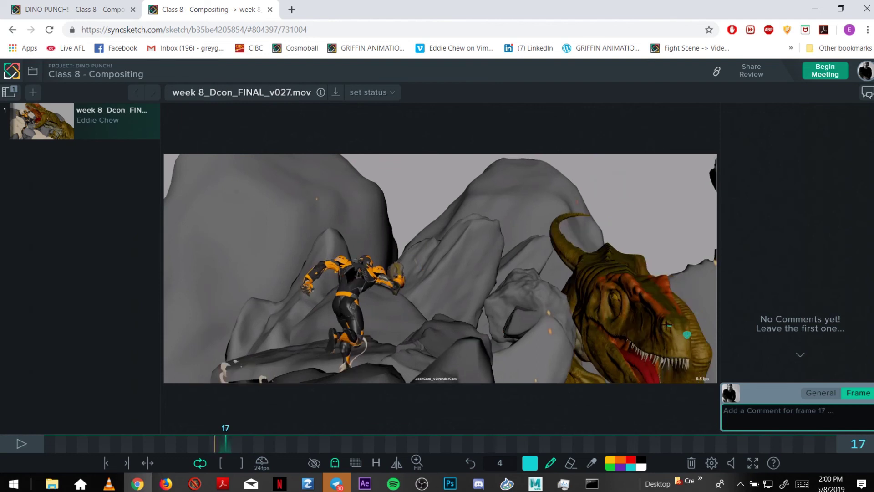
pyautogui.press('Right')
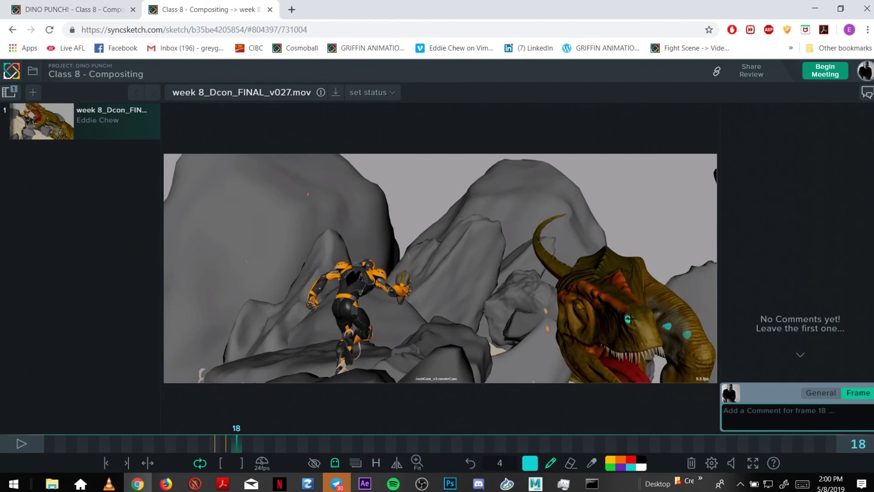
pyautogui.press('Right')
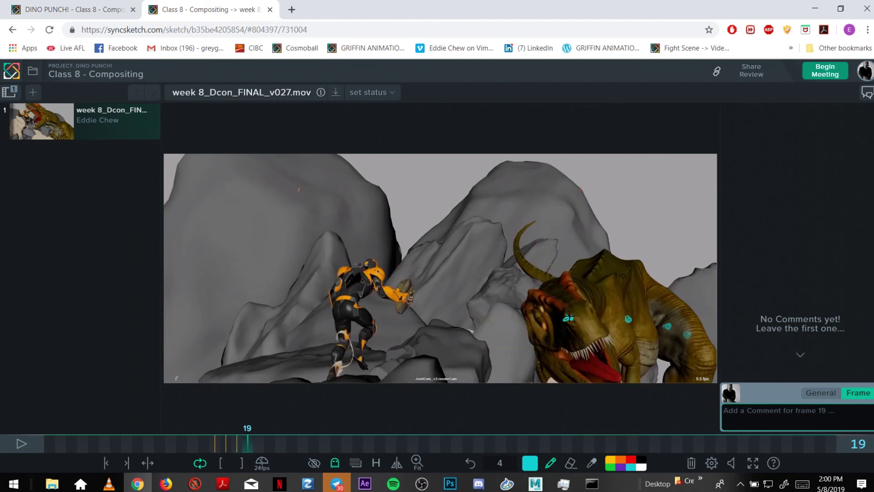
pyautogui.press('Right')
pyautogui.click(465, 283)
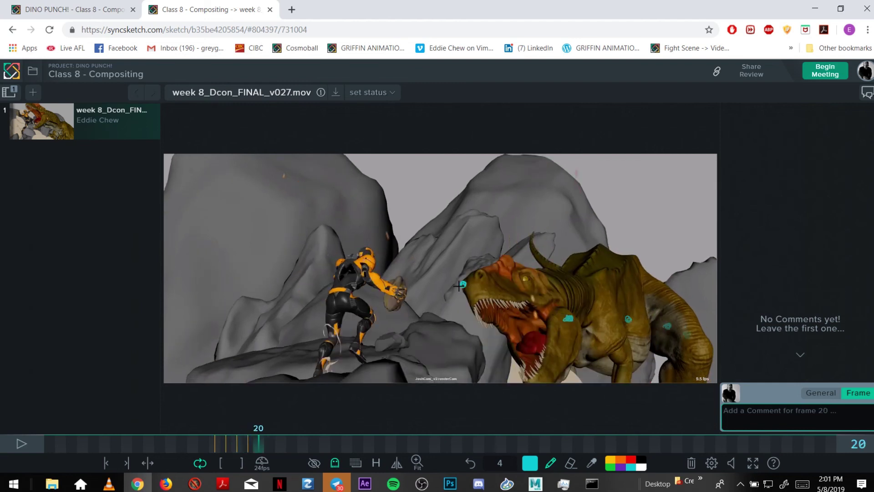
# Continue marking the dinosaur's nose with a cyan dot on each frame from 21 to 25.
pyautogui.press('Right')
pyautogui.press('Right')
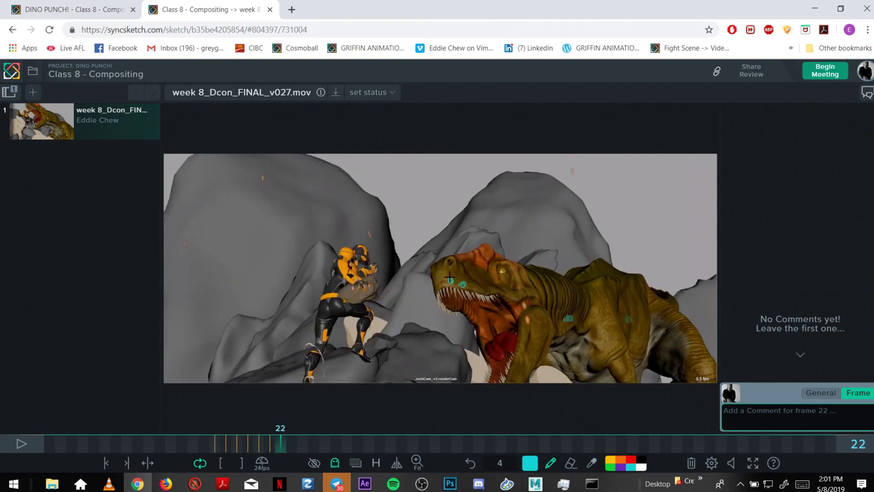
pyautogui.press('Right')
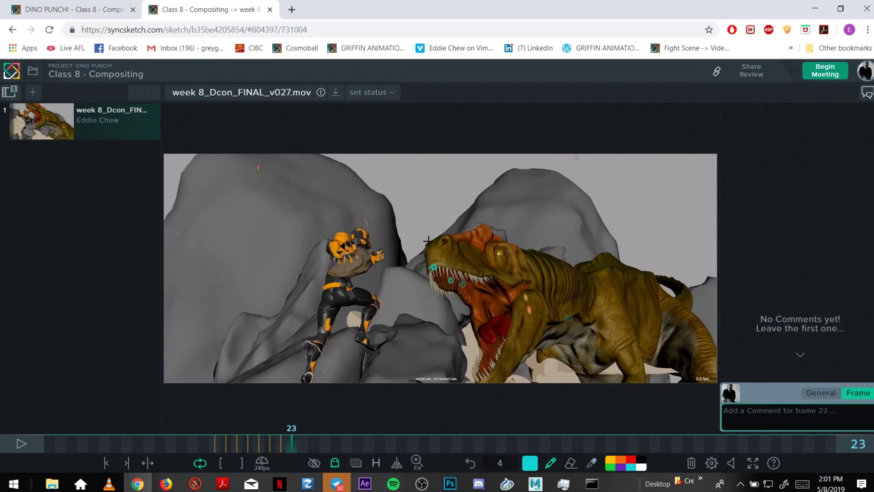
pyautogui.press('Right')
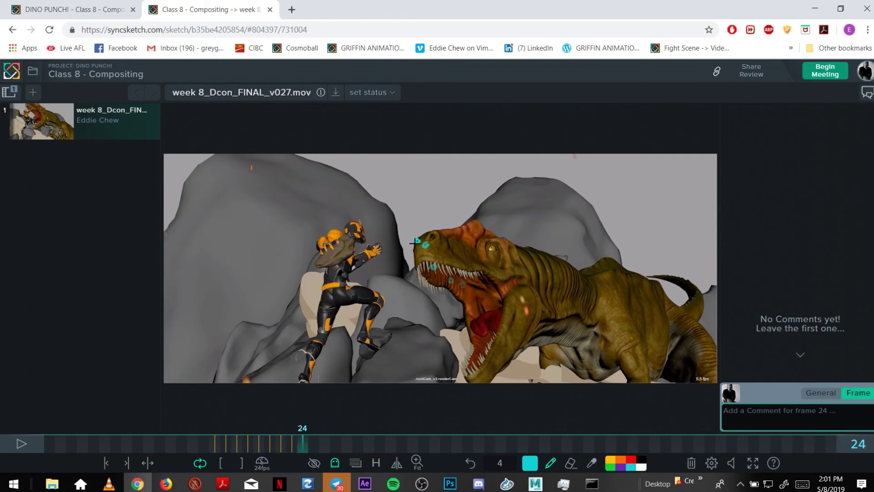
pyautogui.press('Right')
# Step back and forth through the marked frames up to 25 to examine the arc of the nose dots.
pyautogui.press('Left')
pyautogui.press('Left')
pyautogui.press('Left')
pyautogui.press('Left')
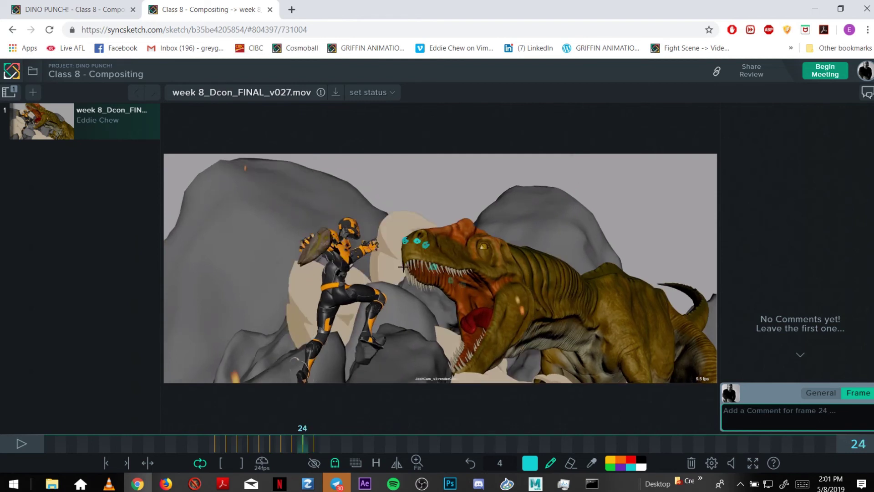
pyautogui.press('Left')
pyautogui.press('Left')
pyautogui.press('Right')
pyautogui.press('Right')
pyautogui.press('Right')
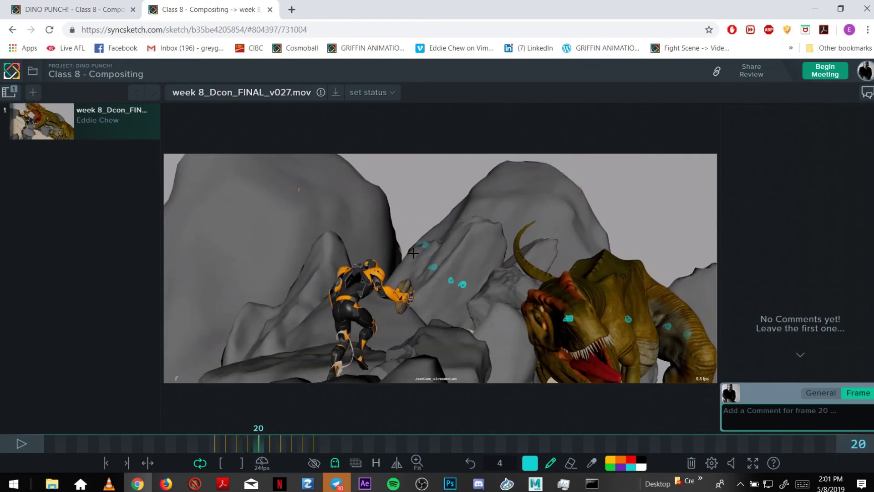
pyautogui.press('Right')
pyautogui.press('Right')
pyautogui.press('Right')
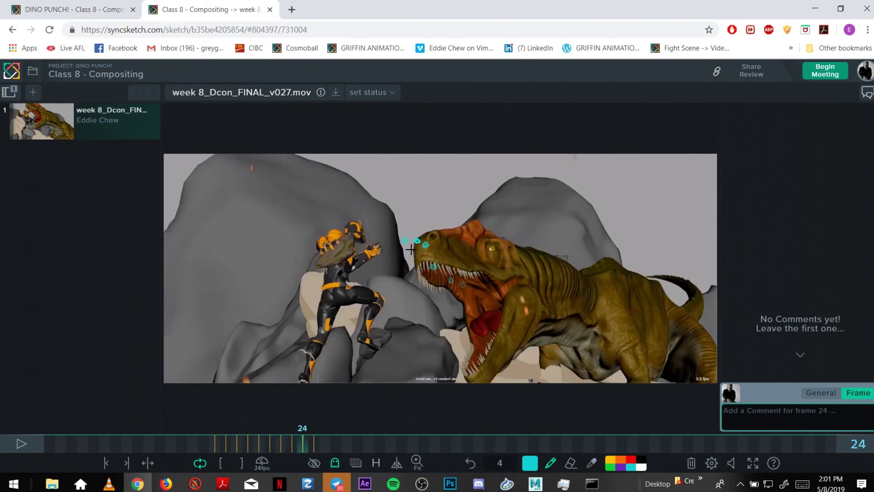
# Add cyan nose dots on each frame from 26 to 30.
pyautogui.press('Right')
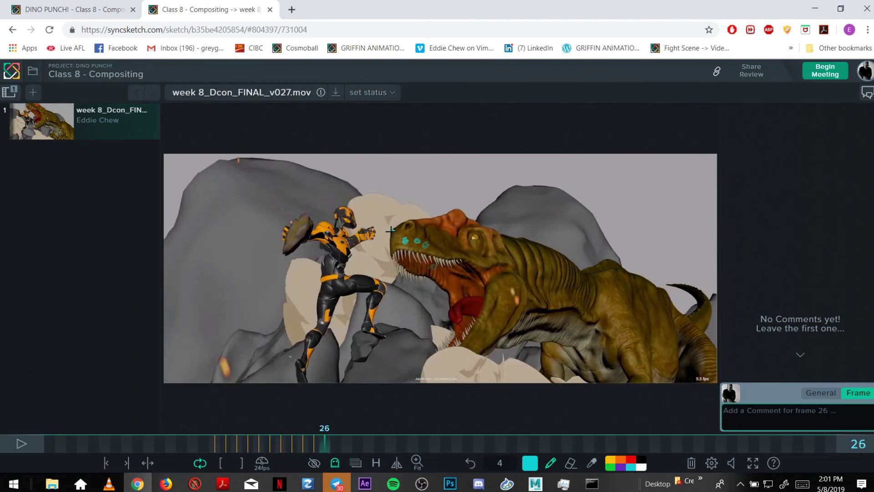
pyautogui.press('Right')
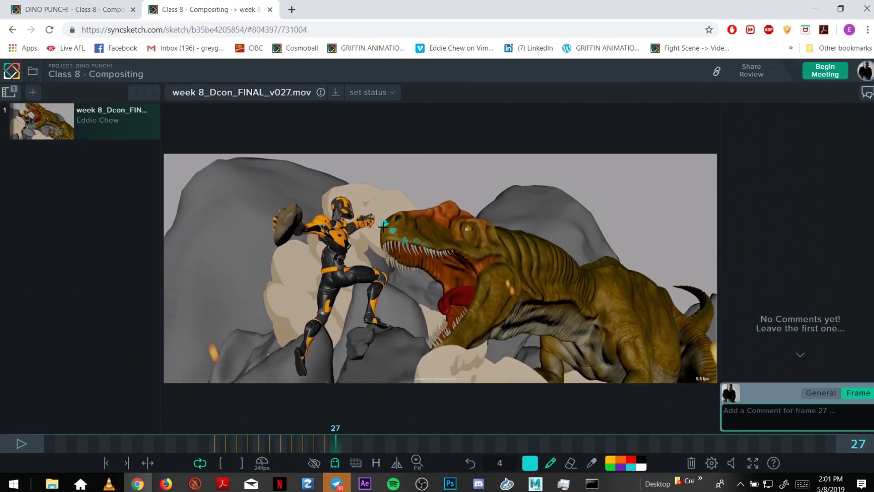
pyautogui.press('Right')
pyautogui.press('Right')
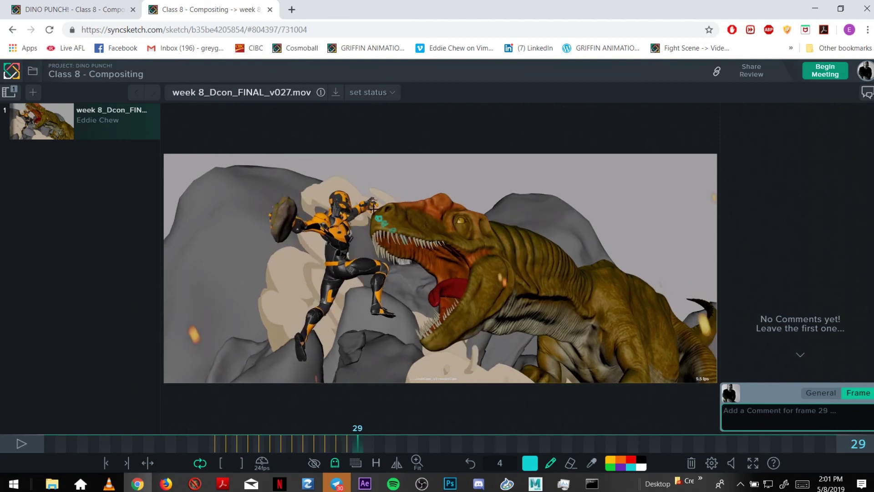
pyautogui.press('Right')
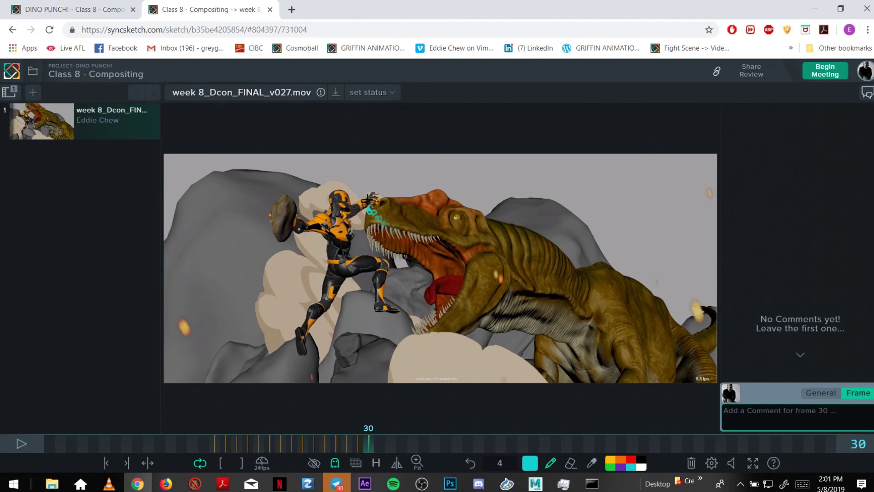
# Scrub to frame 18 and turn off the ghosting of neighbouring sketches.
pyautogui.moveTo(214, 444); pyautogui.dragTo(236, 444)
pyautogui.click(335, 462)
pyautogui.click(285, 420)
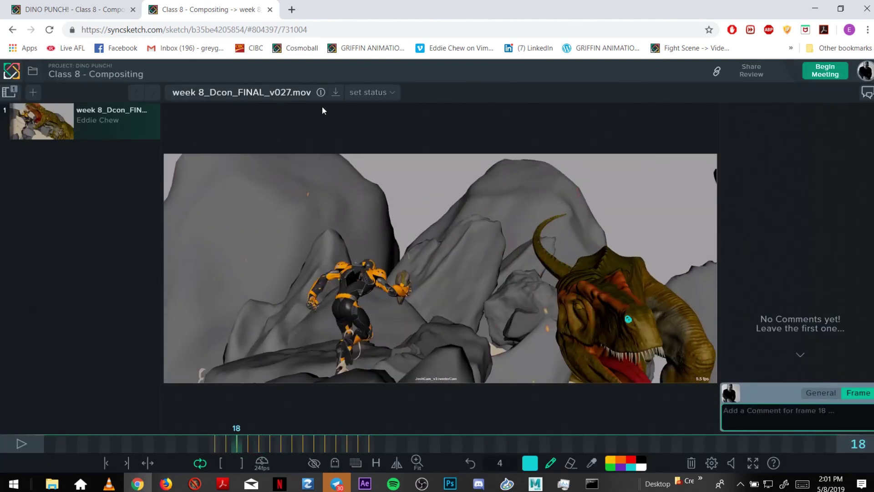
# Generate the Maya Greasepencil file of the sketches and download it to the computer.
pyautogui.click(334, 93)
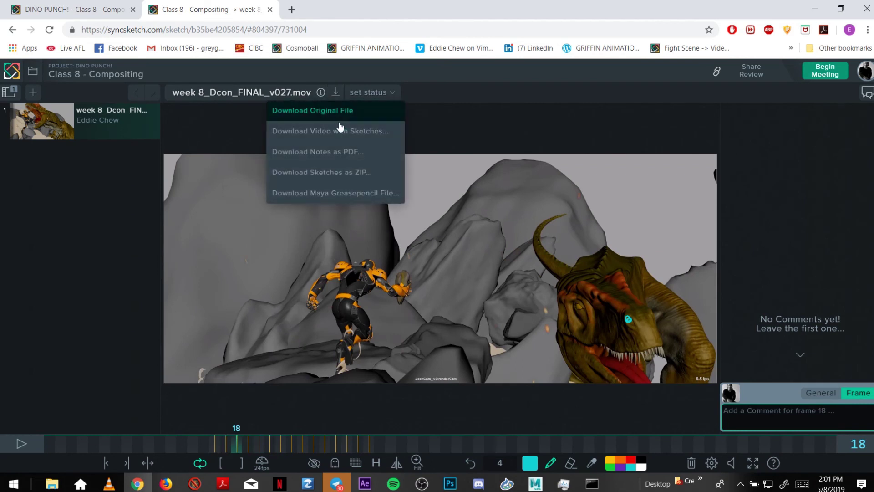
pyautogui.click(326, 195)
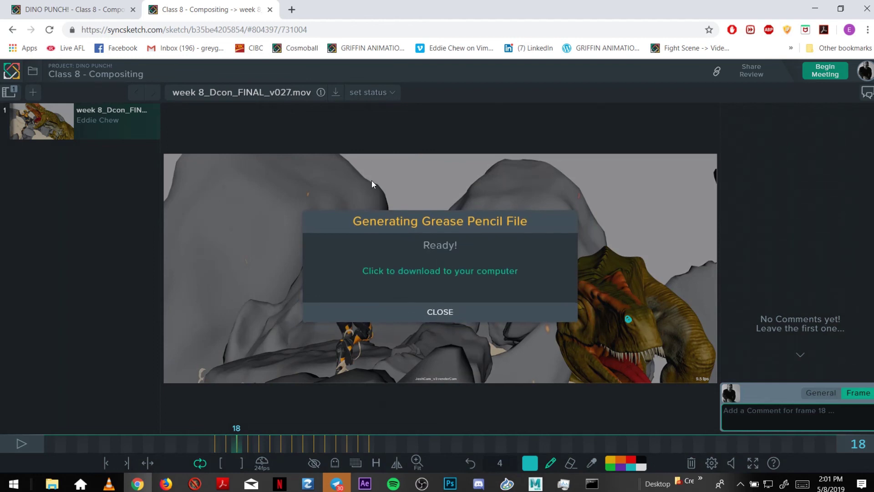
pyautogui.click(453, 278)
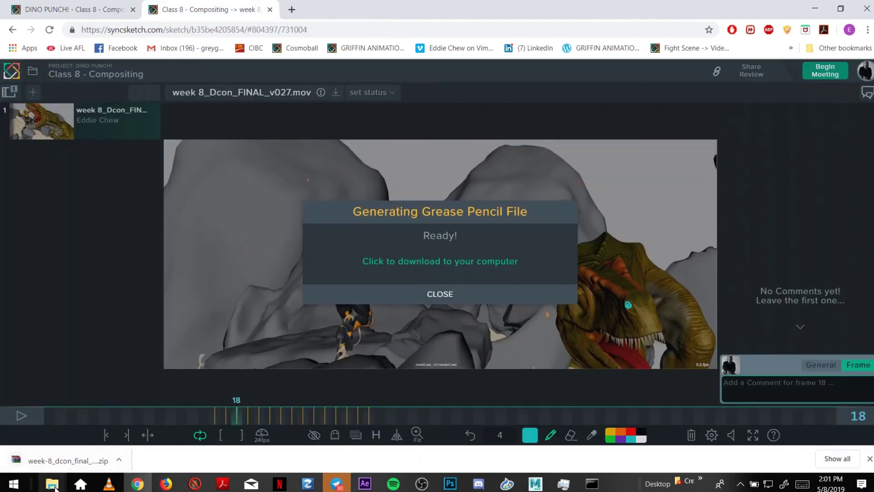
# Open the DCON image_seqs folder in File Explorer and show the downloaded grease pencil zip in its Downloads folder.
pyautogui.moveTo(54, 487)
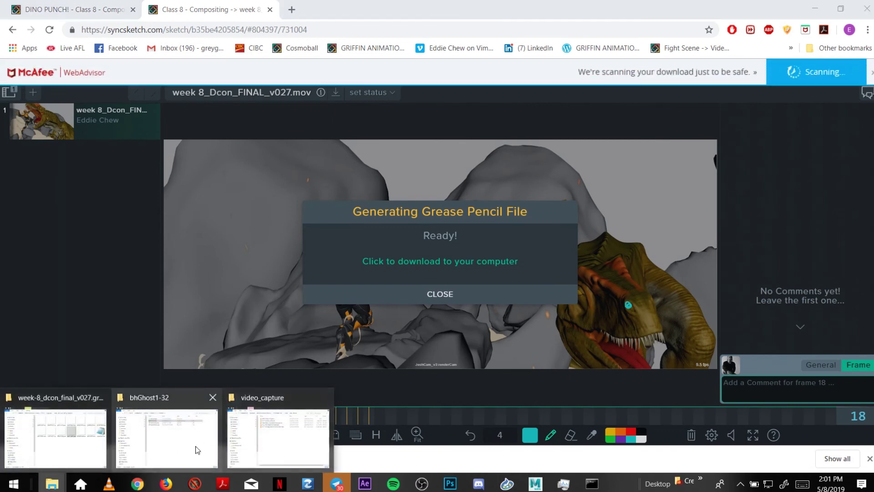
pyautogui.moveTo(164, 431)
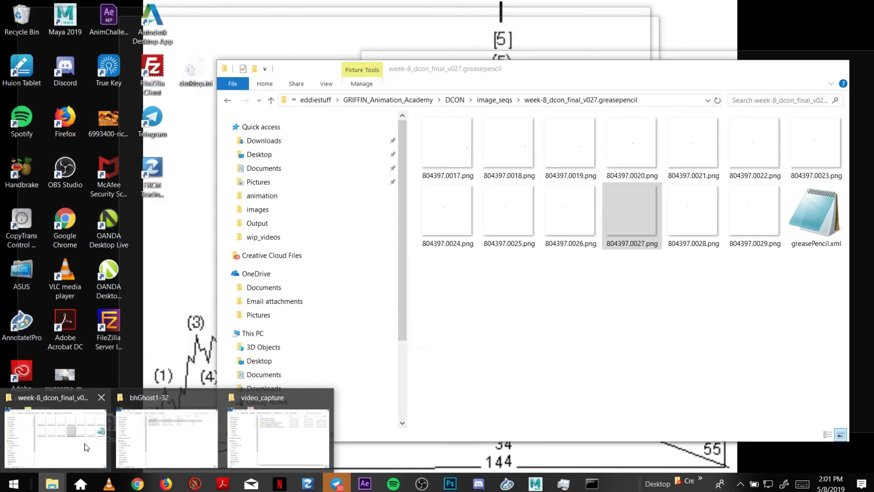
pyautogui.click(86, 447)
pyautogui.click(492, 100)
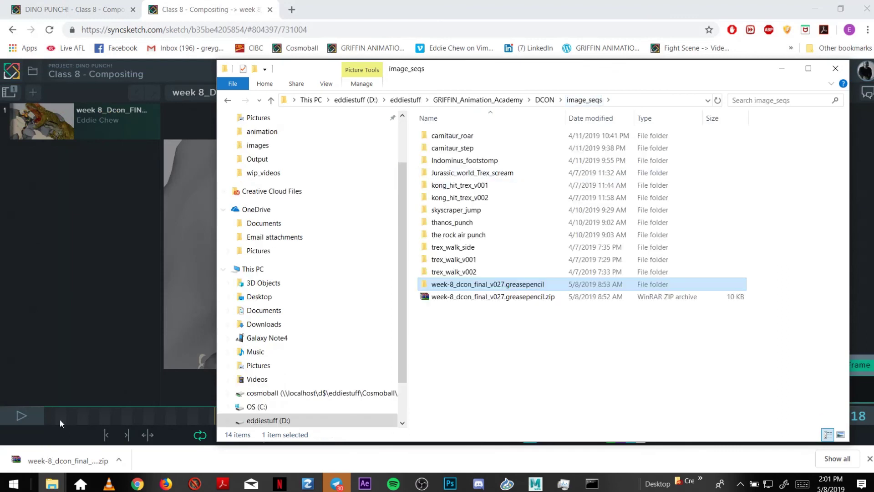
pyautogui.click(119, 459)
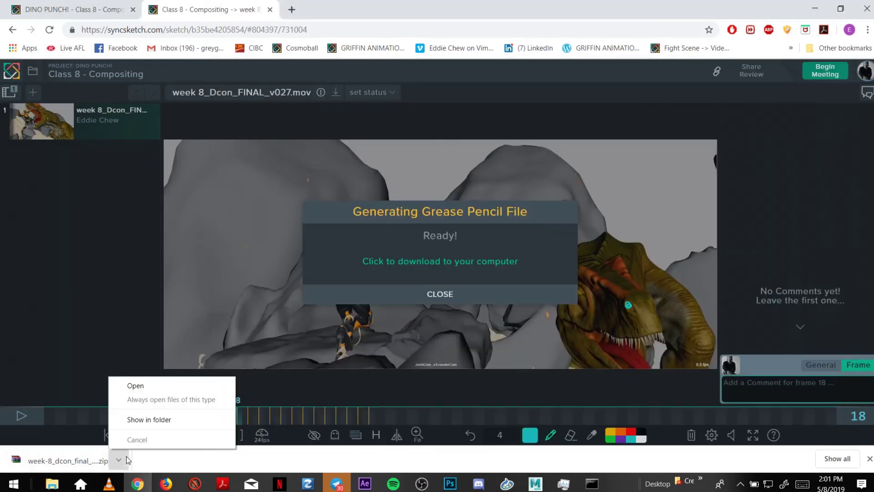
pyautogui.click(155, 418)
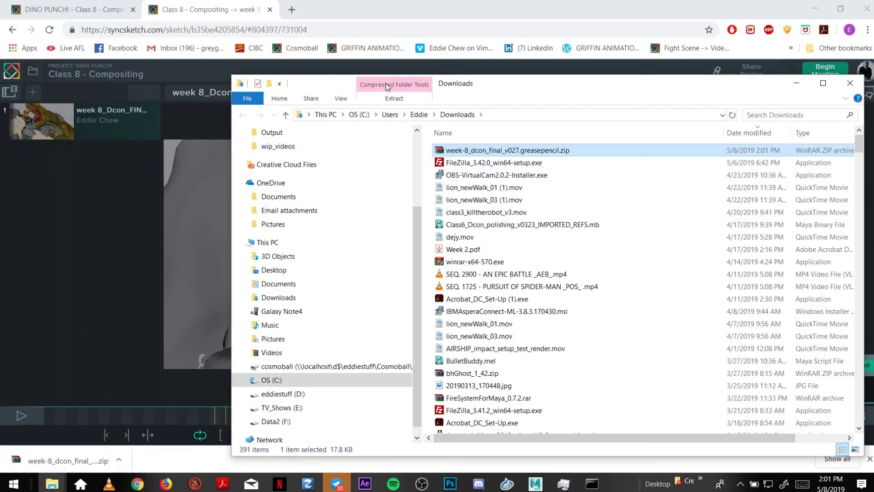
# Move the downloaded week-8_dcon_final_v027.greasepencil.zip from Downloads into the image_seqs folder, replacing the file already there.
pyautogui.moveTo(386, 83); pyautogui.dragTo(614, 94)
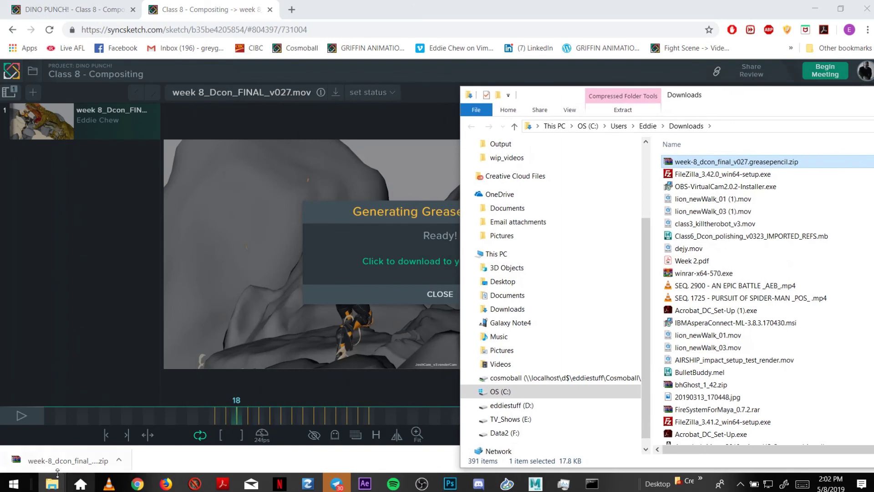
pyautogui.moveTo(54, 483)
pyautogui.click(64, 430)
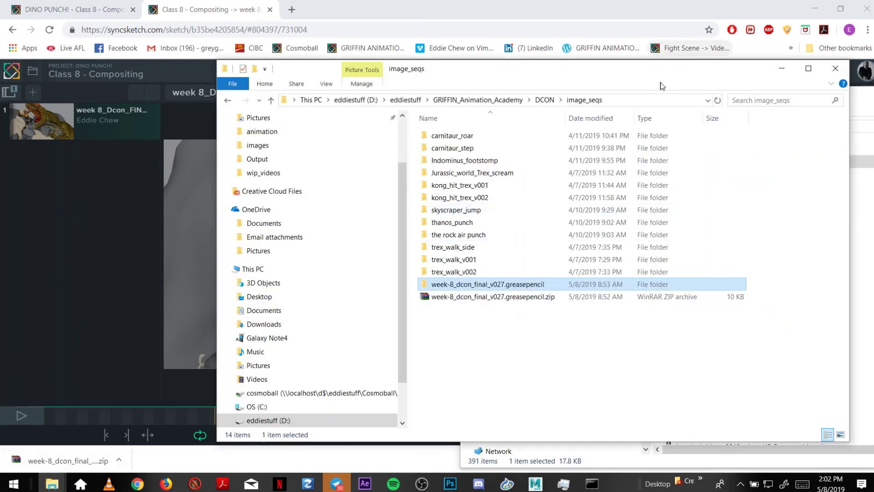
pyautogui.moveTo(644, 76); pyautogui.dragTo(458, 78)
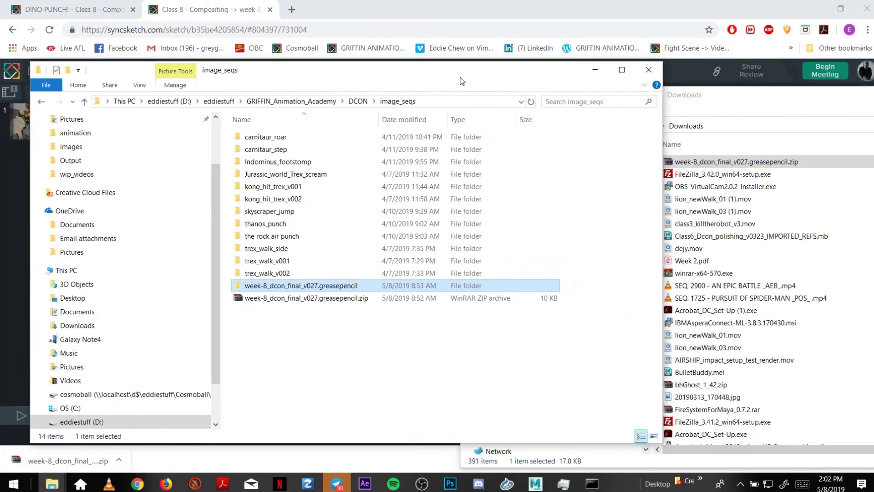
pyautogui.click(739, 96)
pyautogui.moveTo(742, 165); pyautogui.dragTo(342, 383)
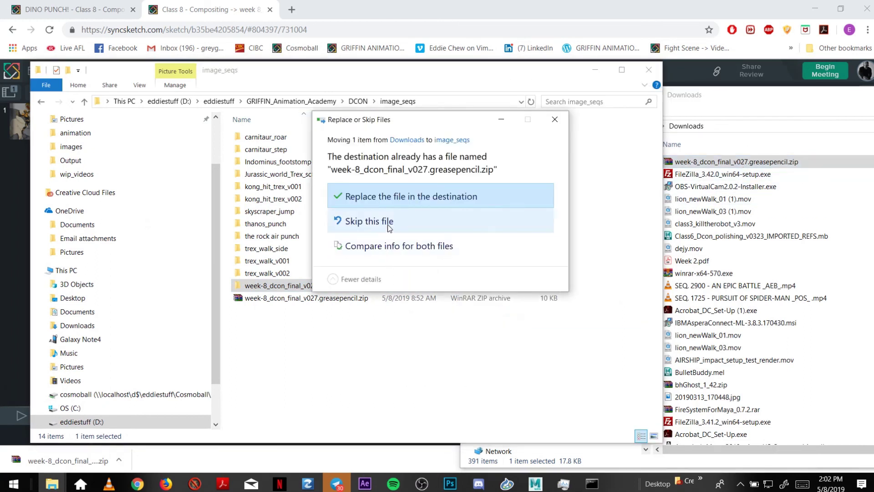
pyautogui.click(390, 200)
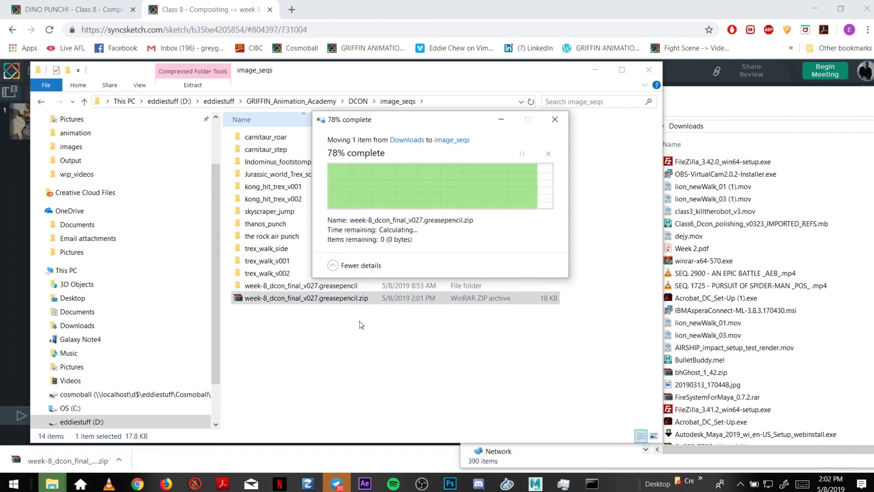
# Delete the old week-8_dcon_final_v027.greasepencil folder and extract the new zip in image_seqs.
pyautogui.click(335, 286)
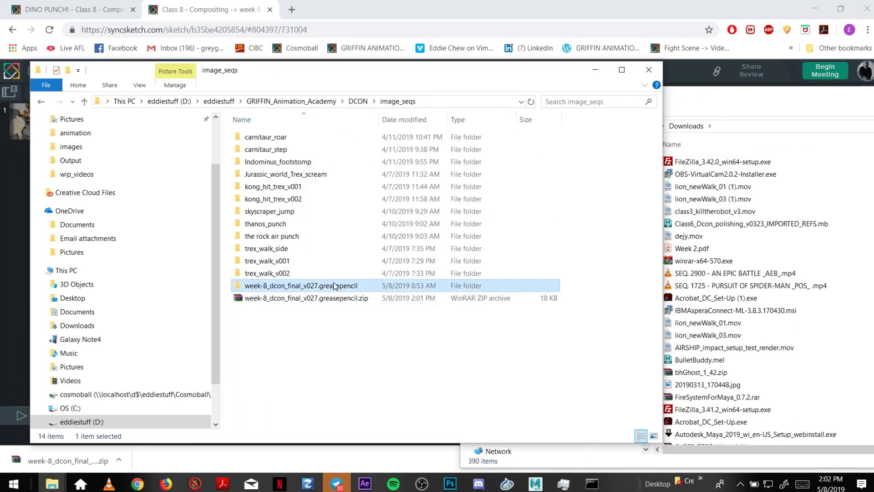
pyautogui.press('Delete')
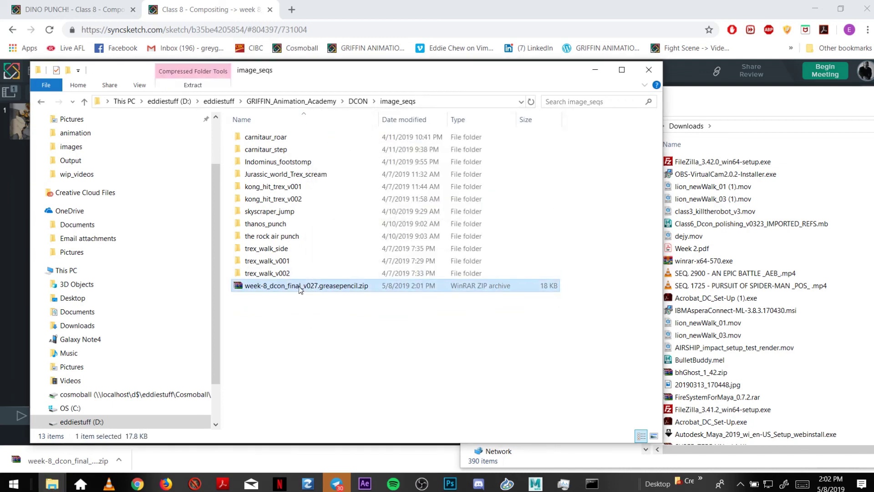
pyautogui.rightClick(295, 284)
pyautogui.click(217, 64)
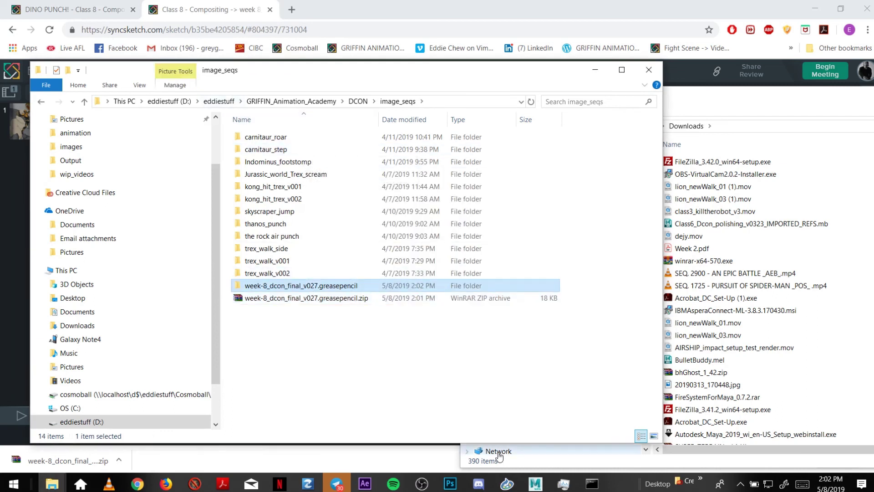
# Open the extracted week-8_dcon_final_v027.greasepencil folder and look over its numbered PNG frames.
pyautogui.doubleClick(330, 287)
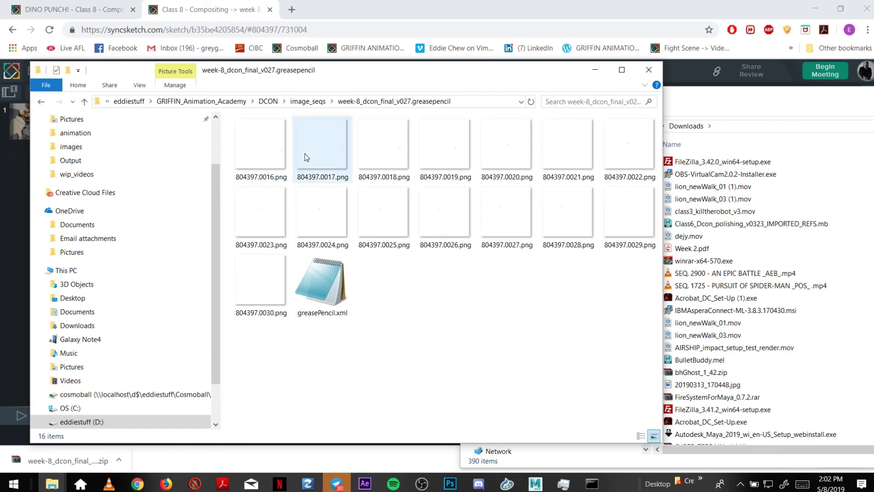
pyautogui.click(371, 152)
pyautogui.click(445, 150)
pyautogui.click(460, 229)
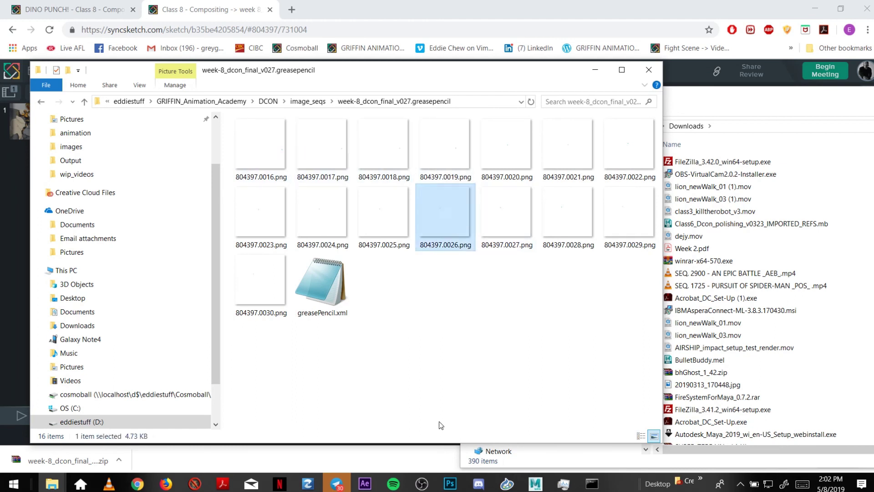
# Switch to Maya and start importing an image as an image plane for the render camera's view.
pyautogui.moveTo(535, 484)
pyautogui.click(598, 432)
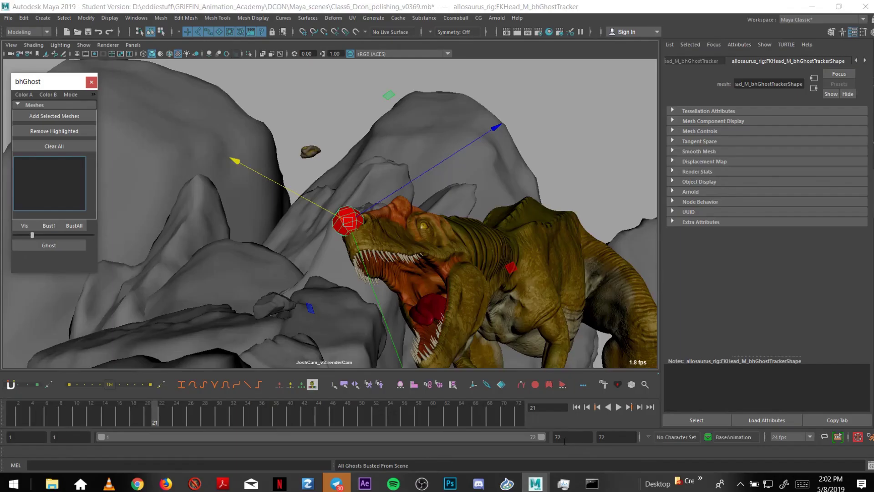
pyautogui.click(8, 18)
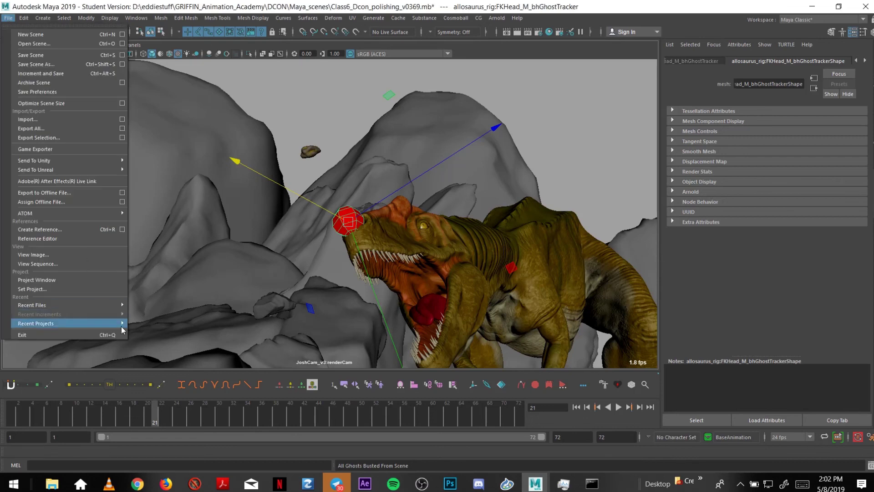
pyautogui.click(184, 236)
pyautogui.click(11, 44)
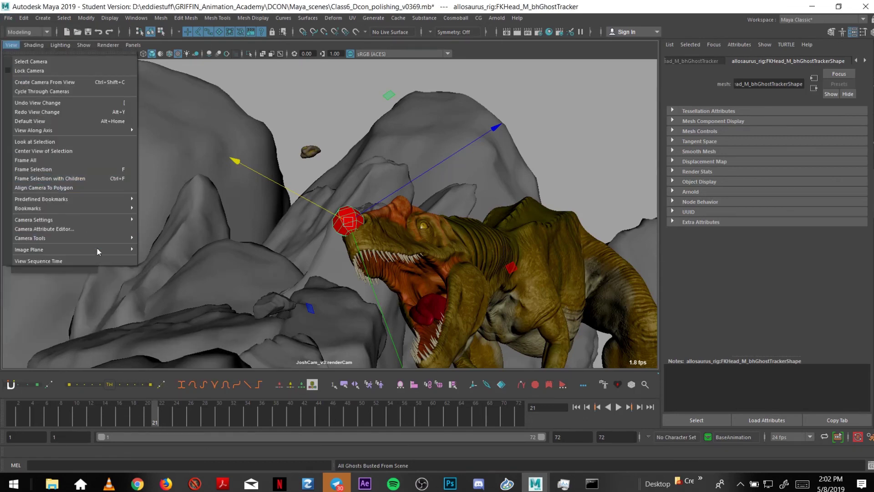
pyautogui.moveTo(117, 250)
pyautogui.click(151, 248)
pyautogui.moveTo(162, 251); pyautogui.dragTo(49, 291)
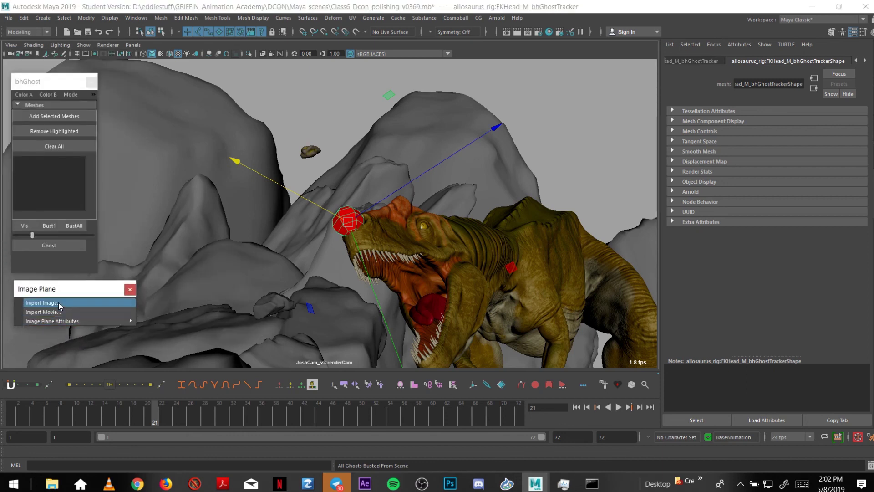
pyautogui.click(65, 302)
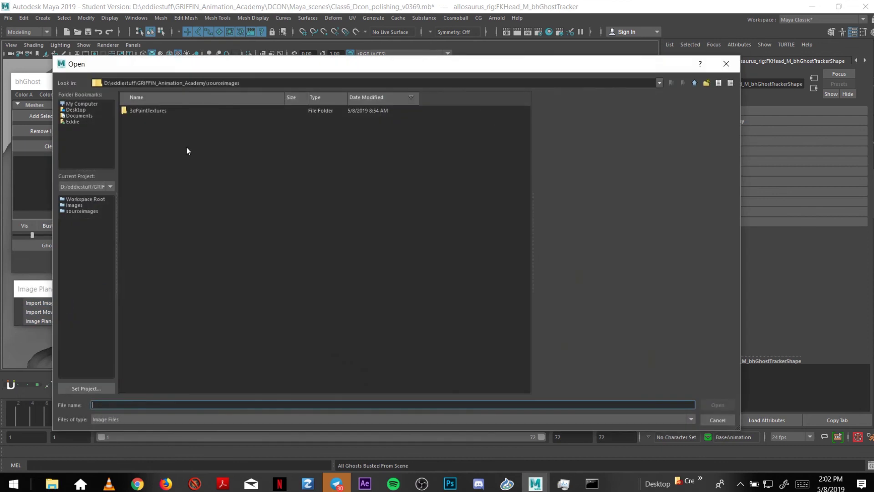
# Import 804397.0016.png from DCON\image_seqs\week-8_dcon_final_v027.greasepencil as the image plane.
pyautogui.click(661, 82)
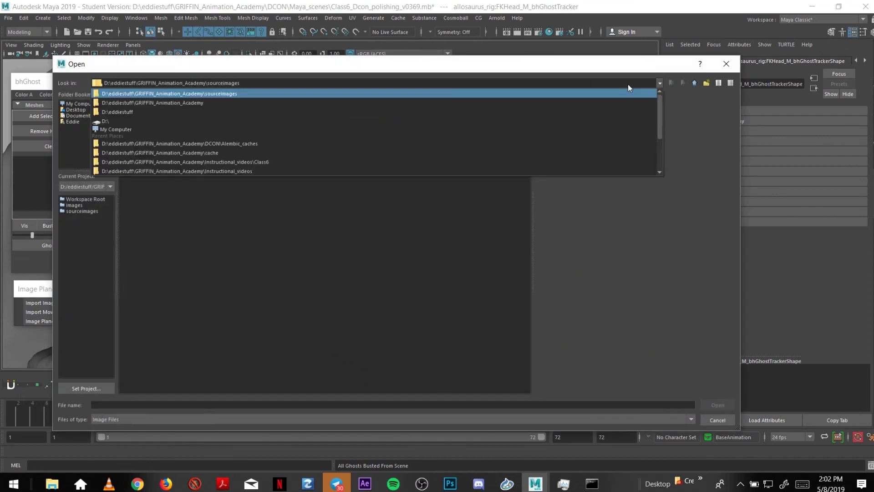
pyautogui.click(225, 103)
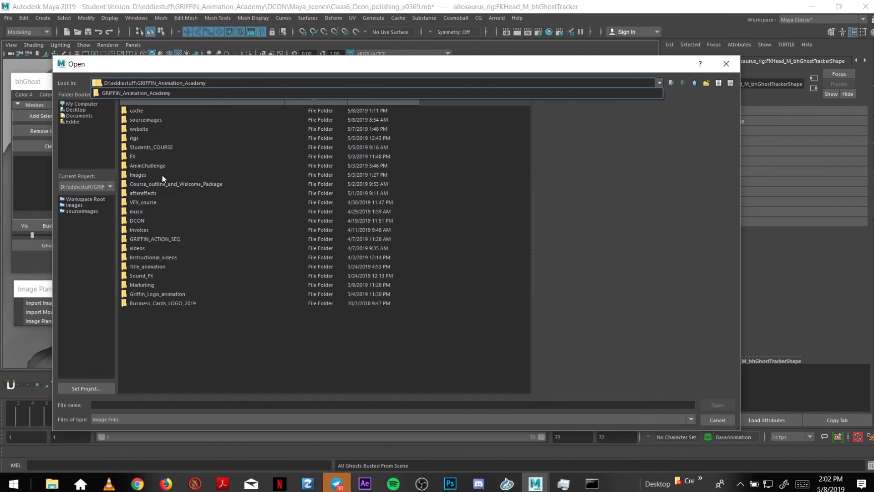
pyautogui.doubleClick(144, 221)
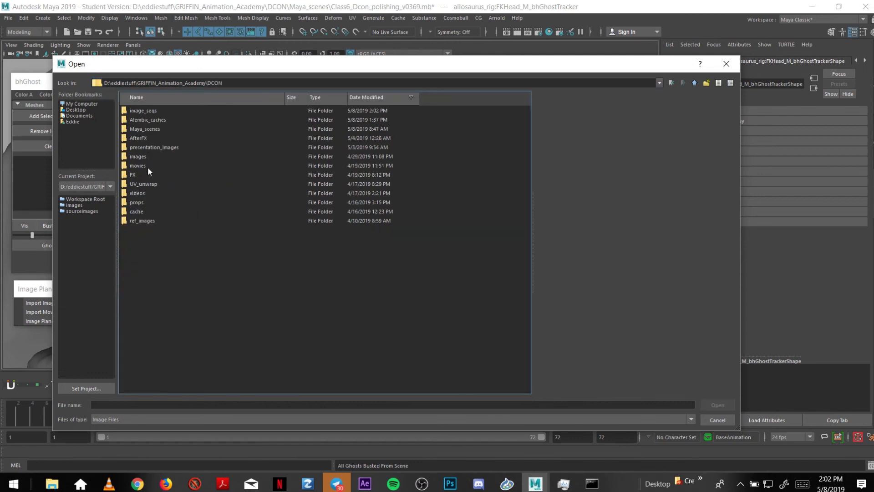
pyautogui.doubleClick(143, 111)
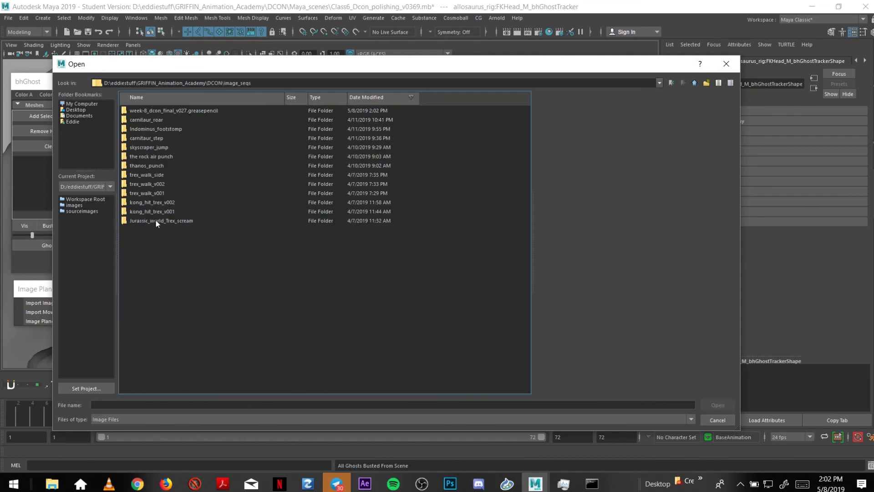
pyautogui.doubleClick(153, 111)
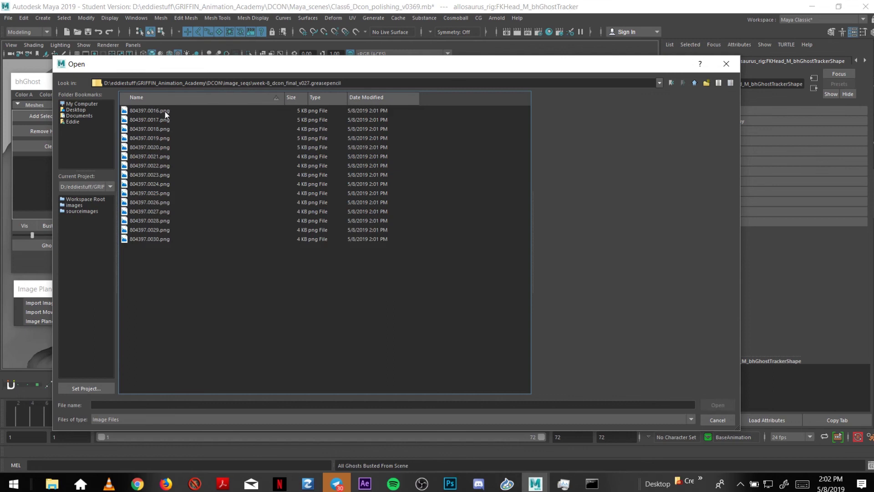
pyautogui.doubleClick(165, 111)
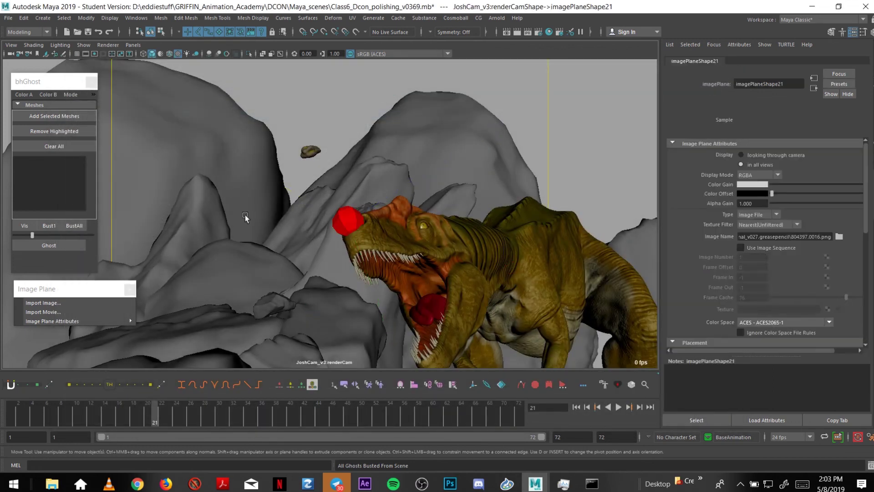
# Make the image plane use the image sequence and set its depth to 2.
pyautogui.click(765, 248)
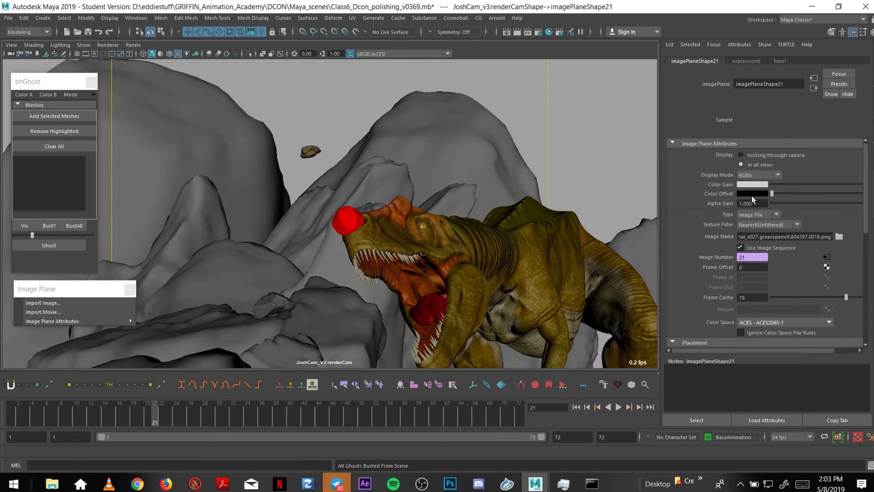
pyautogui.hotkey('ctrl', 'a')
pyautogui.click(849, 107)
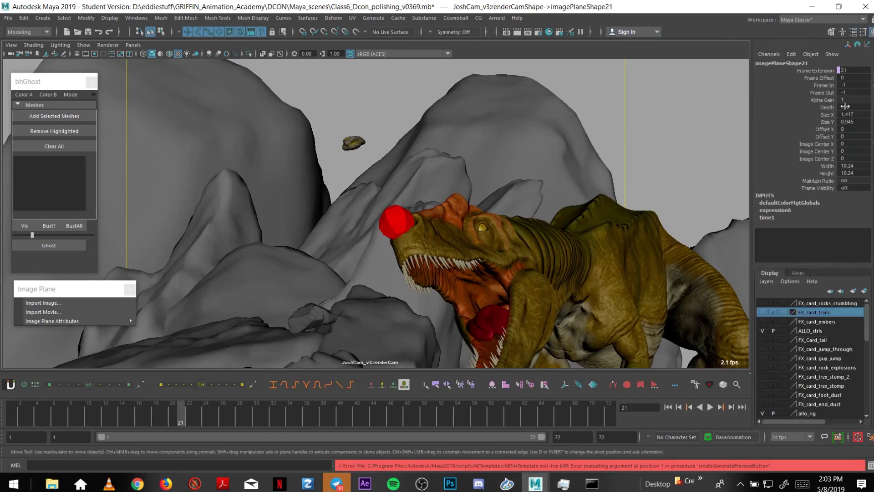
pyautogui.write('2')
pyautogui.press('Return')
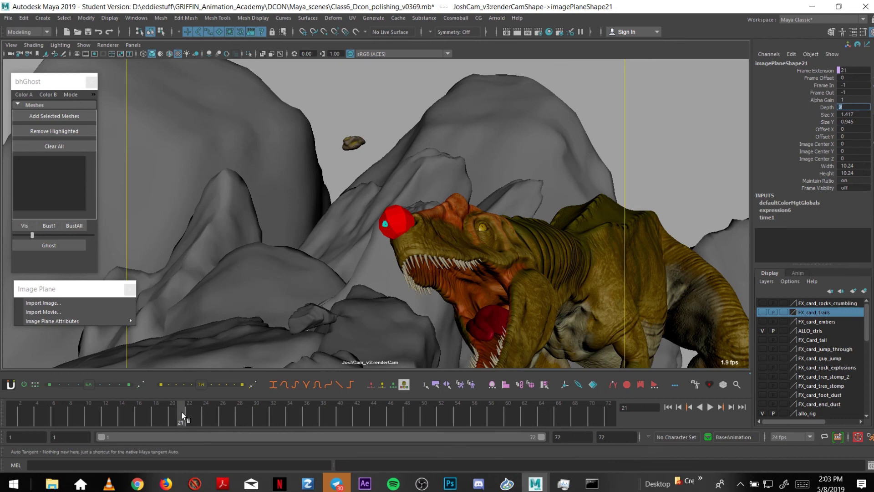
# At frame 19, enlarge the image plane to Size X 1.887 and Size Y 1.415 so the cyan dot lines up with the nose tracker.
pyautogui.moveTo(174, 411)
pyautogui.mouseDown()
pyautogui.moveTo(150, 408)
pyautogui.moveTo(165, 412)
pyautogui.mouseUp()
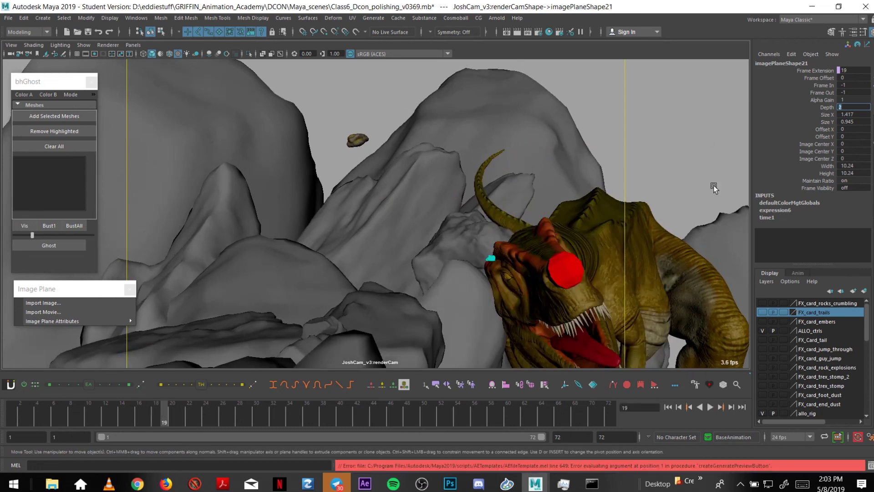
pyautogui.moveTo(828, 115); pyautogui.dragTo(828, 122)
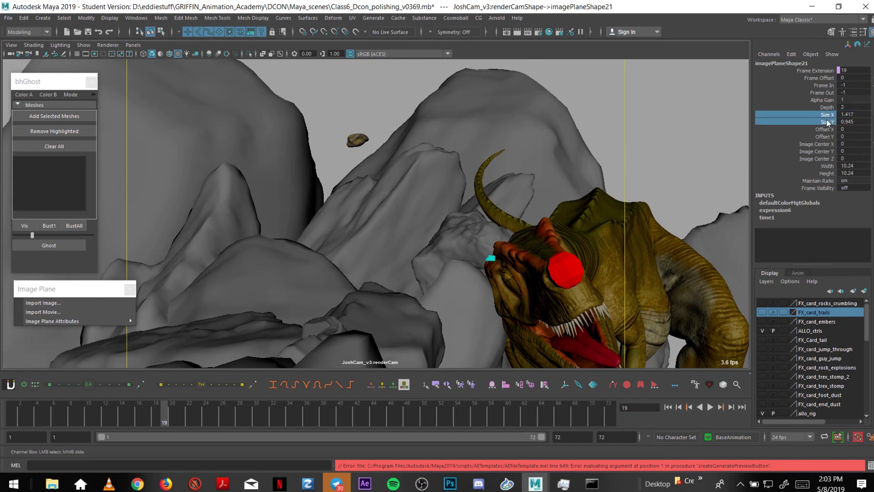
pyautogui.moveTo(599, 201); pyautogui.dragTo(624, 211, button='middle')
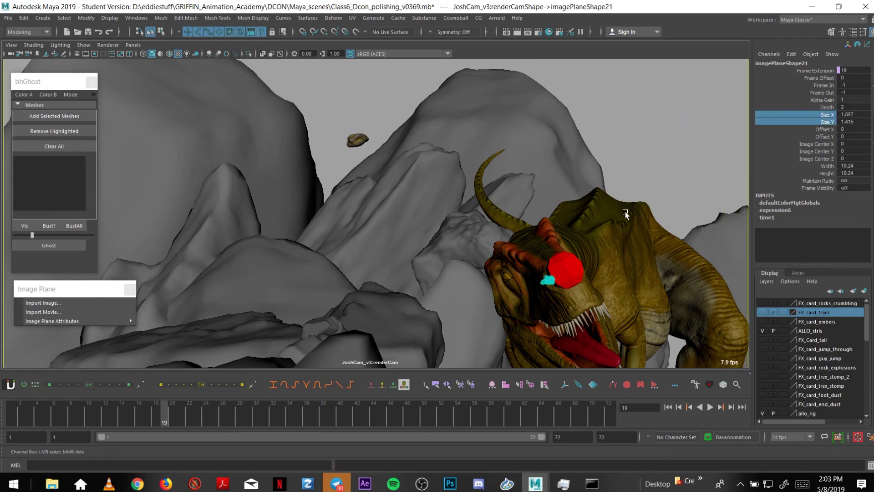
# Hide the red nose tracker sphere, play the animation against the cyan dots and scrub to frame 24.
pyautogui.click(560, 261)
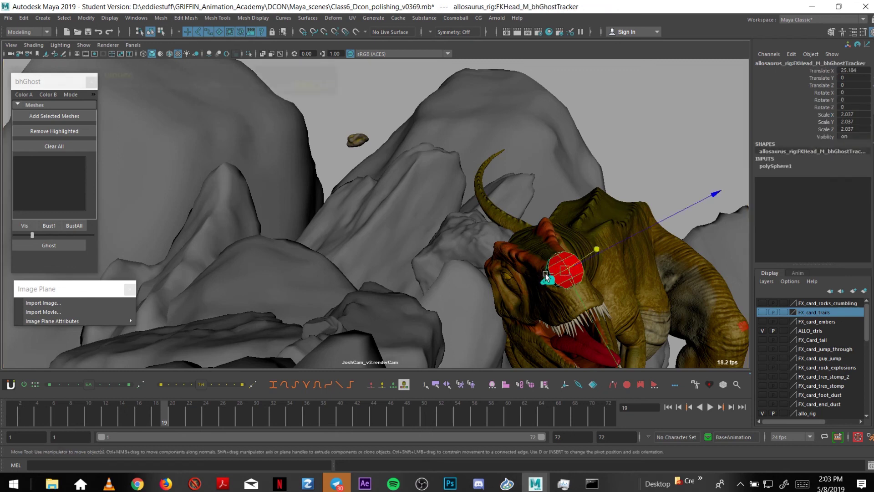
pyautogui.hotkey('ctrl', 'h')
pyautogui.click(117, 413)
pyautogui.hotkey('alt', 'v')
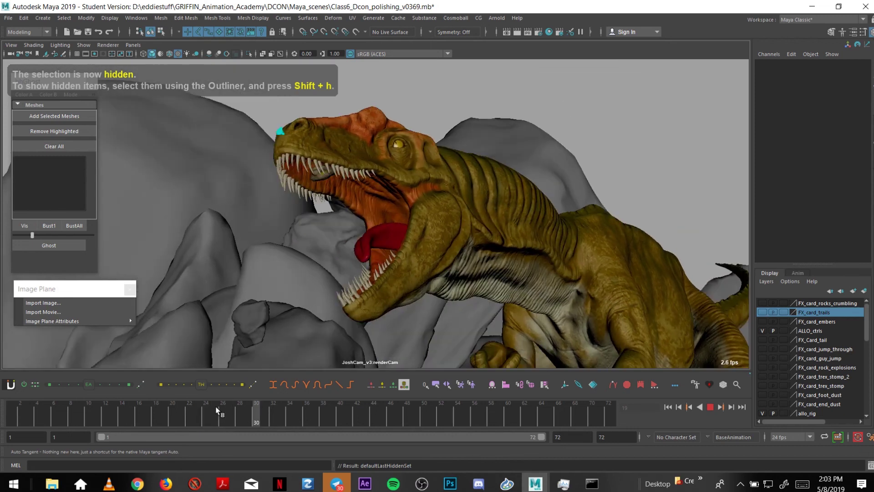
pyautogui.moveTo(187, 402)
pyautogui.mouseDown()
pyautogui.moveTo(176, 400)
pyautogui.moveTo(202, 405)
pyautogui.mouseUp()
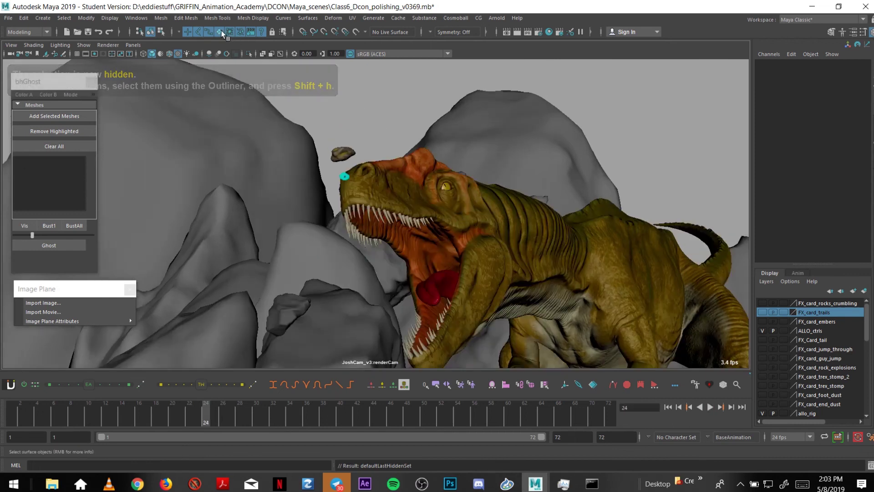
# Turn off surface selection, display the rig controls and select the allosaurus's head control.
pyautogui.click(219, 33)
pyautogui.hotkey('alt', '1')
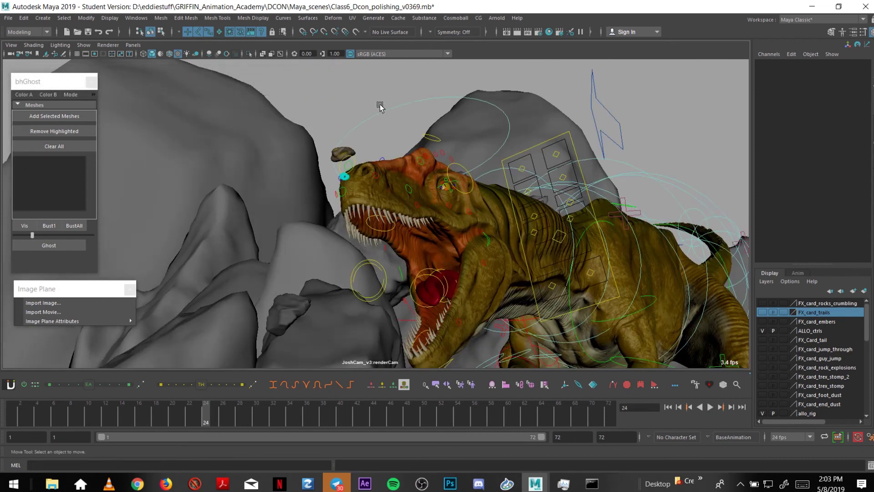
pyautogui.click(387, 201)
# Try rotating the head control at frame 28 away from the cyan dot, and undo the rotation.
pyautogui.click(232, 417)
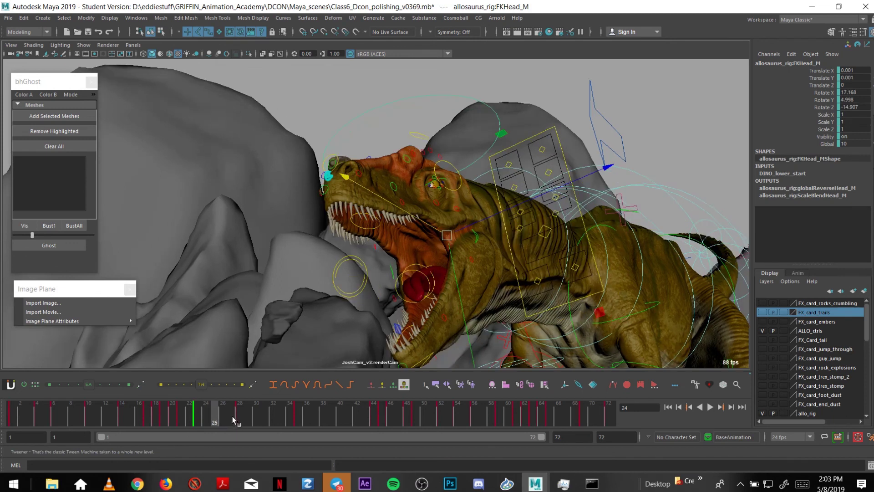
pyautogui.hotkey('alt', '.')
pyautogui.press('e')
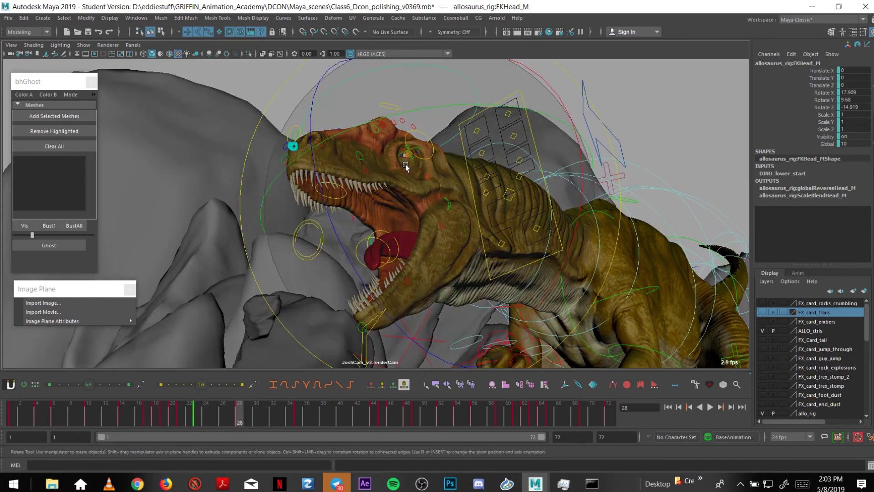
pyautogui.moveTo(358, 166); pyautogui.dragTo(373, 190)
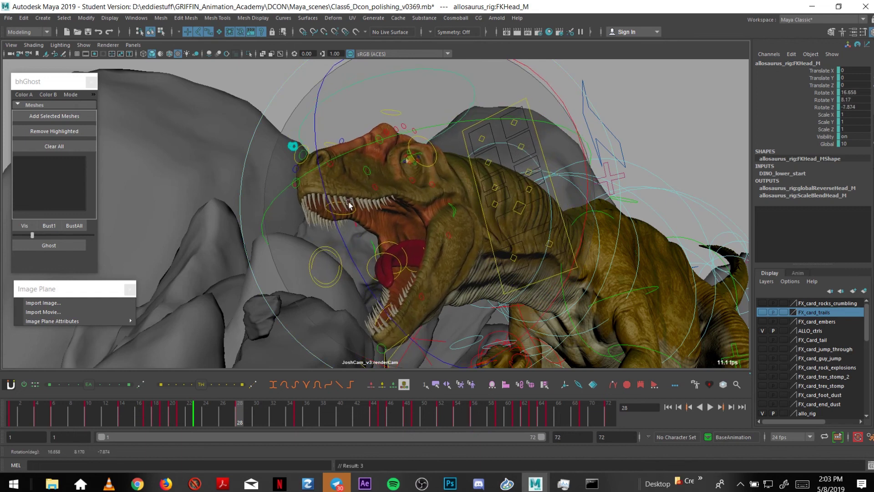
pyautogui.hotkey('ctrl', 'z')
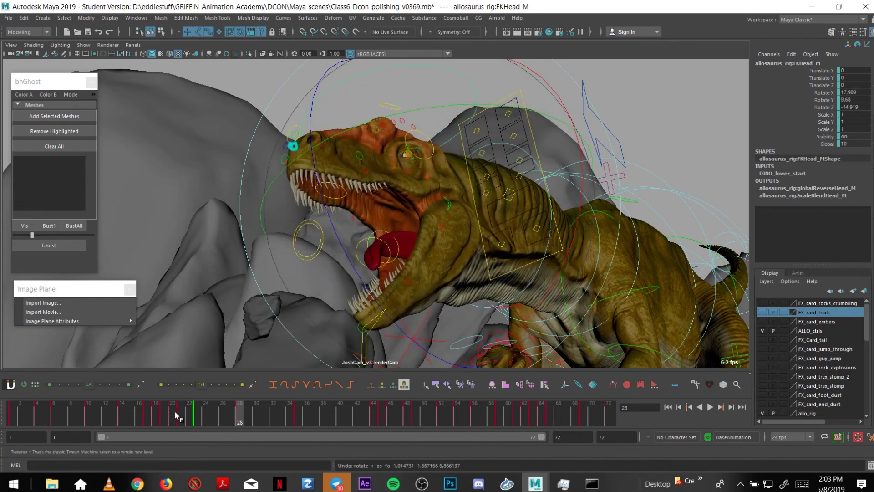
# Hide the rig controls and play the animation to compare the nose's arc with the cyan dots, stopping at frame 27.
pyautogui.click(187, 415)
pyautogui.hotkey('alt', 'v')
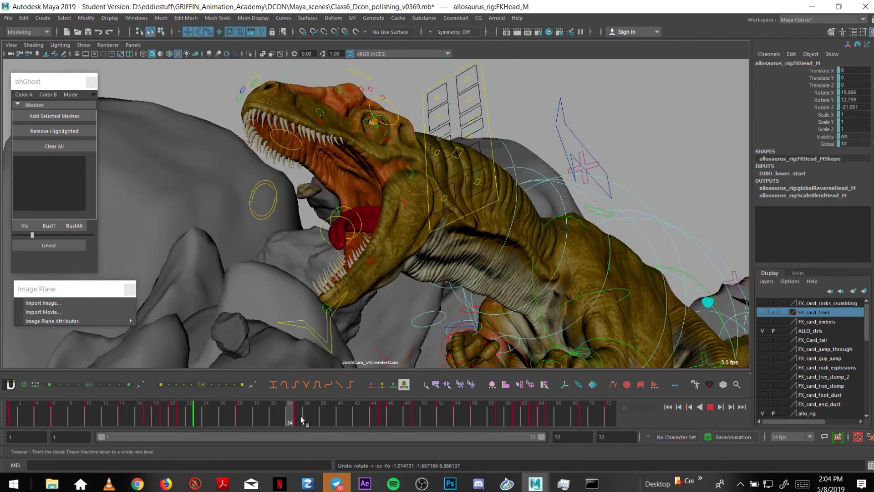
pyautogui.hotkey('alt', 'v')
pyautogui.moveTo(160, 407); pyautogui.dragTo(197, 415)
pyautogui.hotkey('alt', '1')
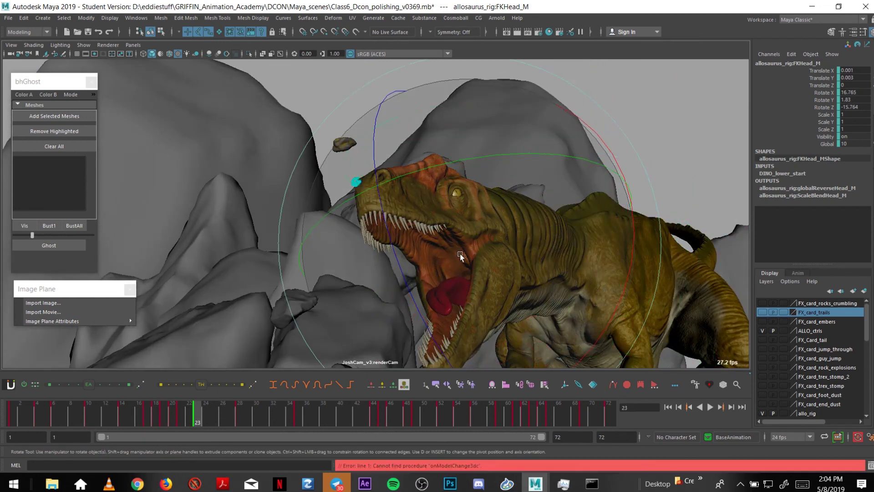
pyautogui.hotkey('alt', 'v')
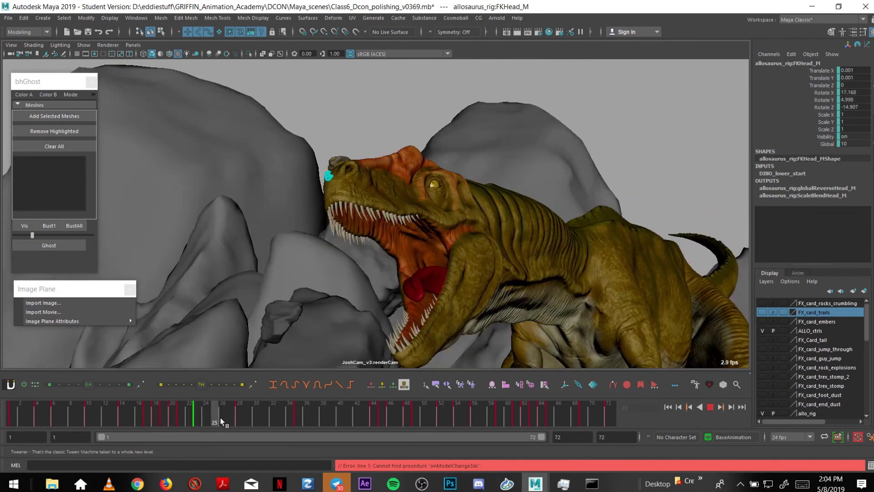
pyautogui.hotkey('alt', 'v')
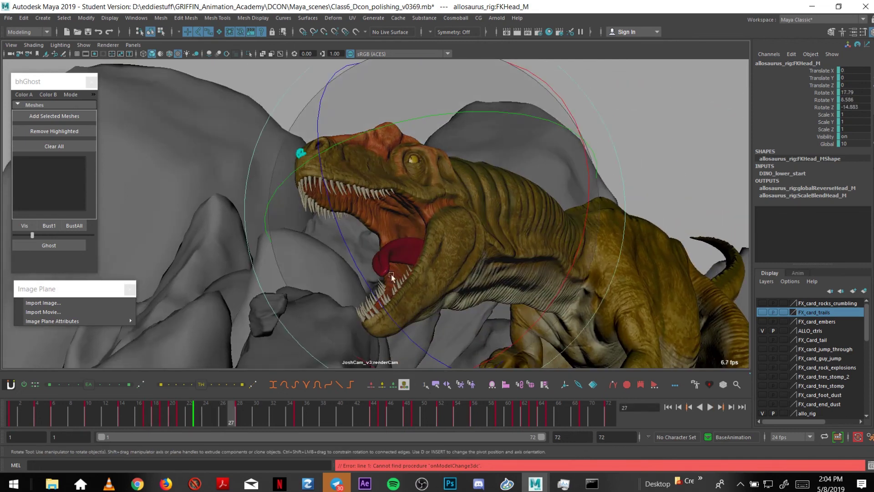
pyautogui.click(424, 484)
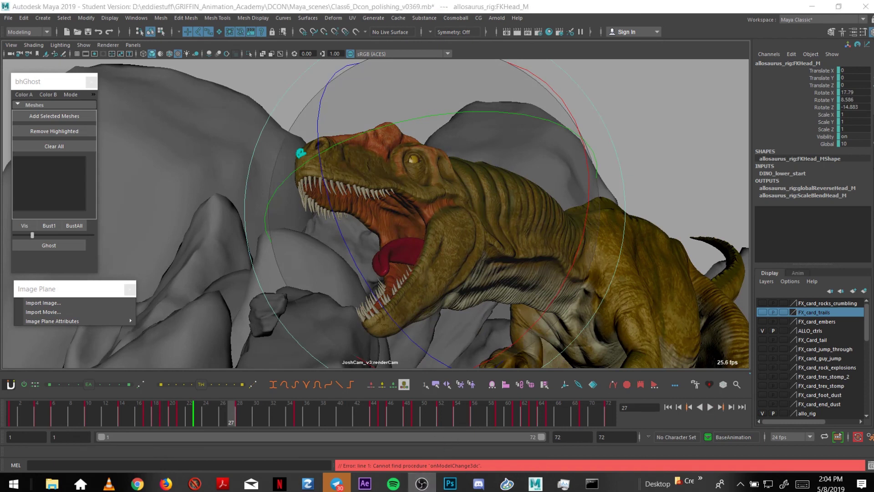